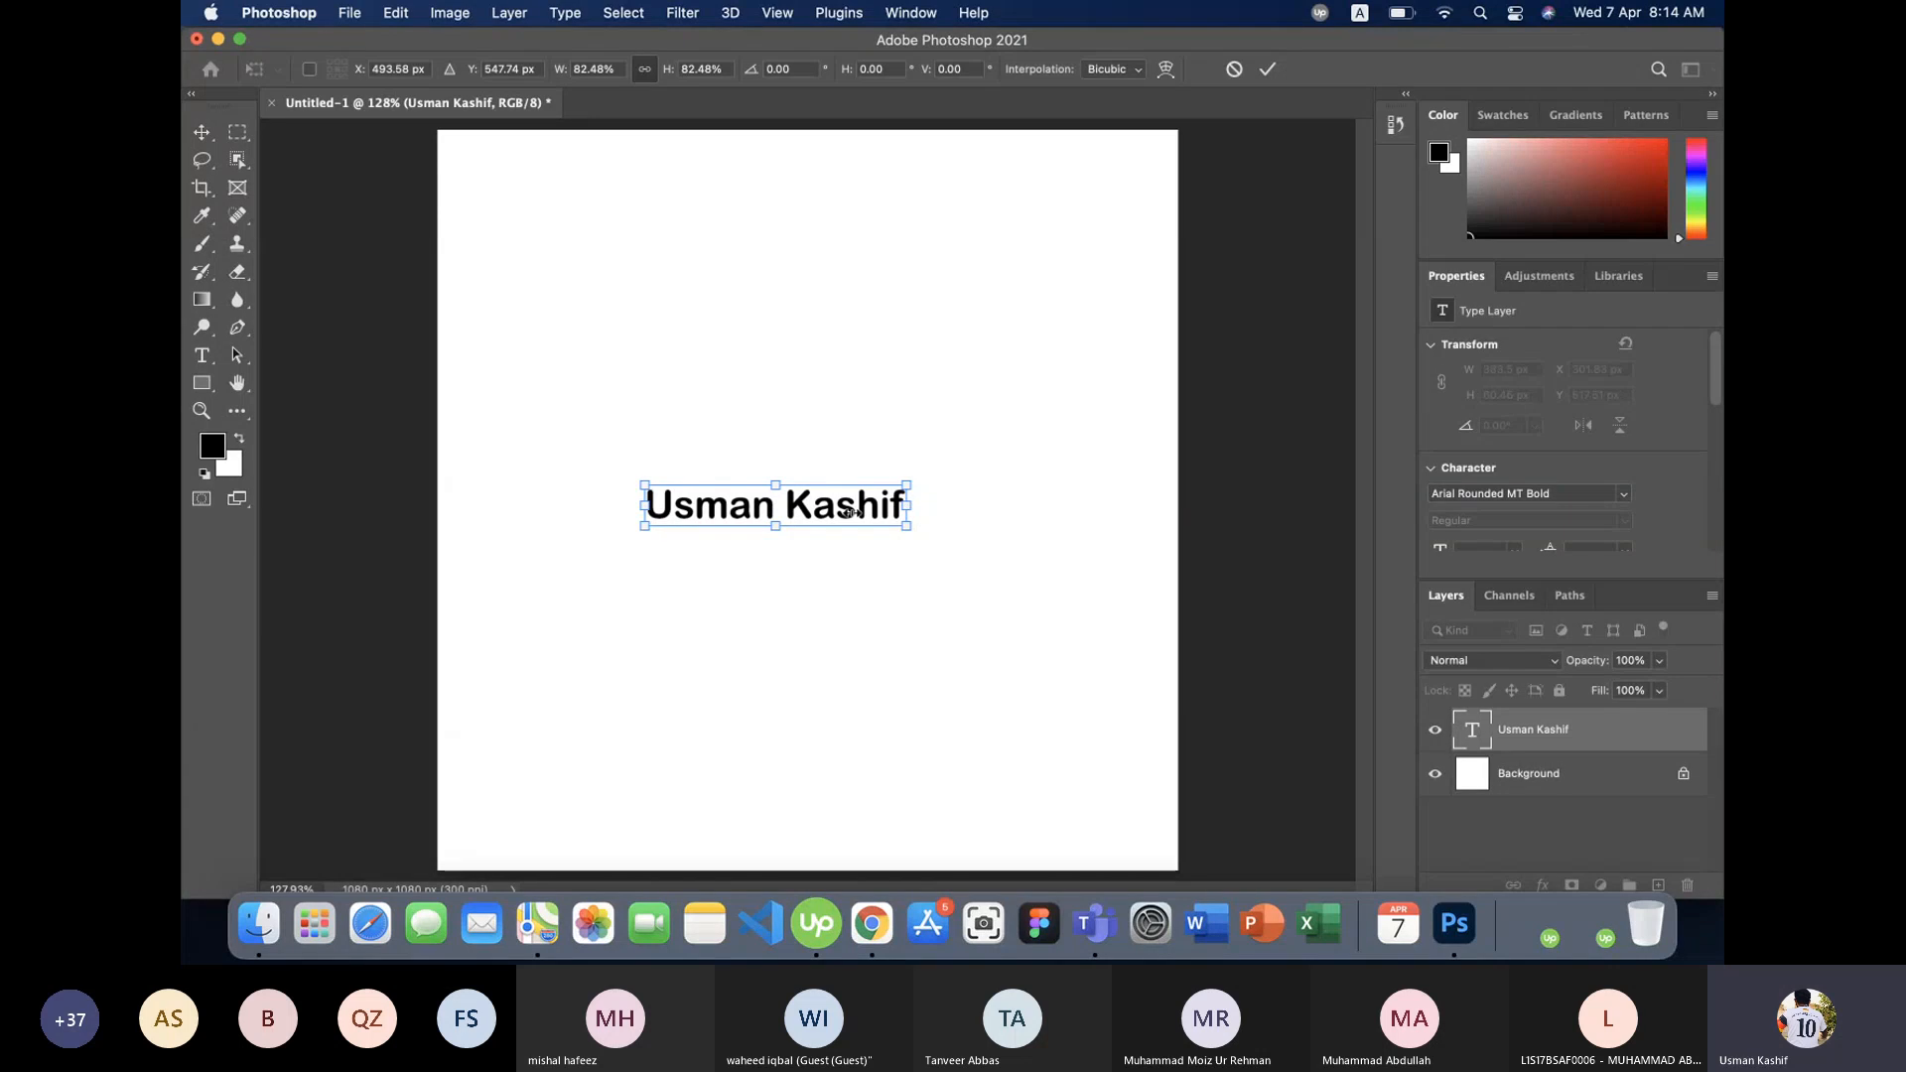
# - Scale the name text proportionally to about 77%, apply the transform and move it slightly down to the canvas centre
pyautogui.moveTo(830, 515); pyautogui.dragTo(1047, 536)
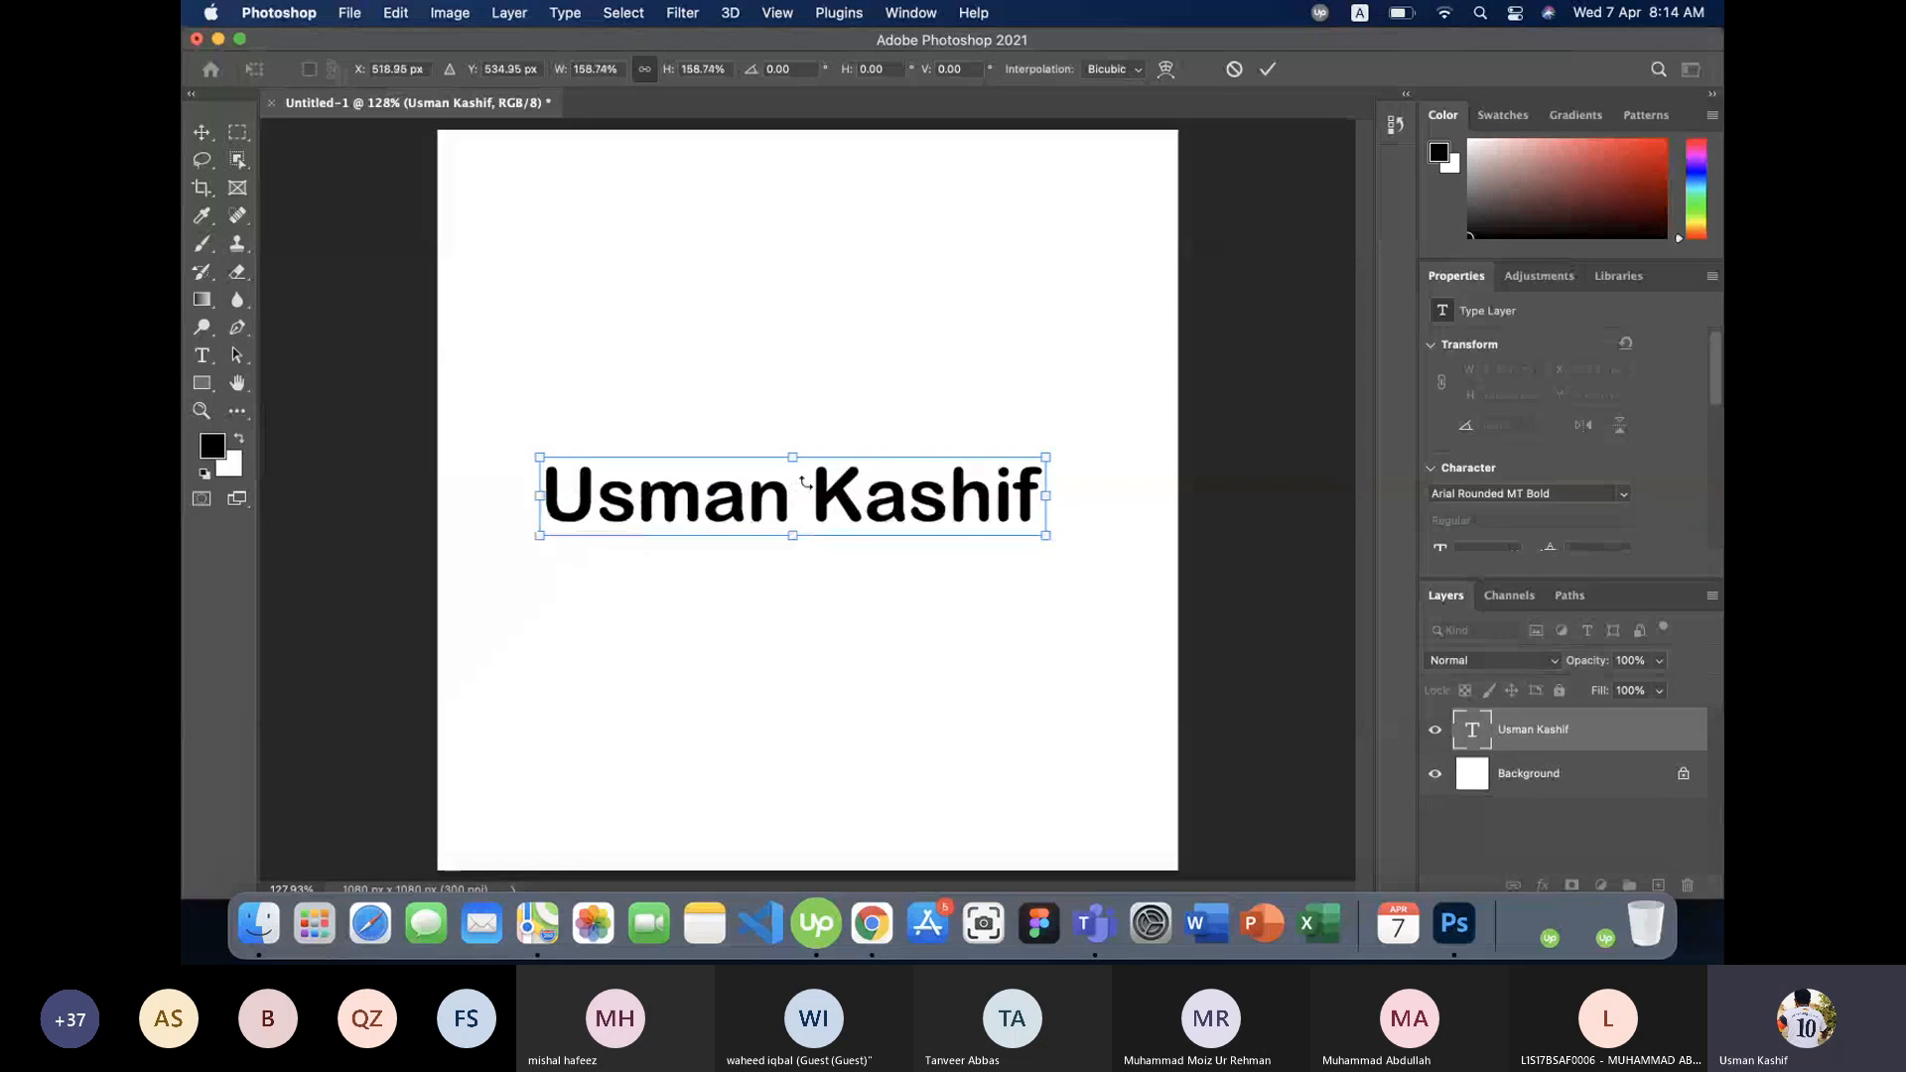
pyautogui.moveTo(1047, 458); pyautogui.dragTo(1095, 449)
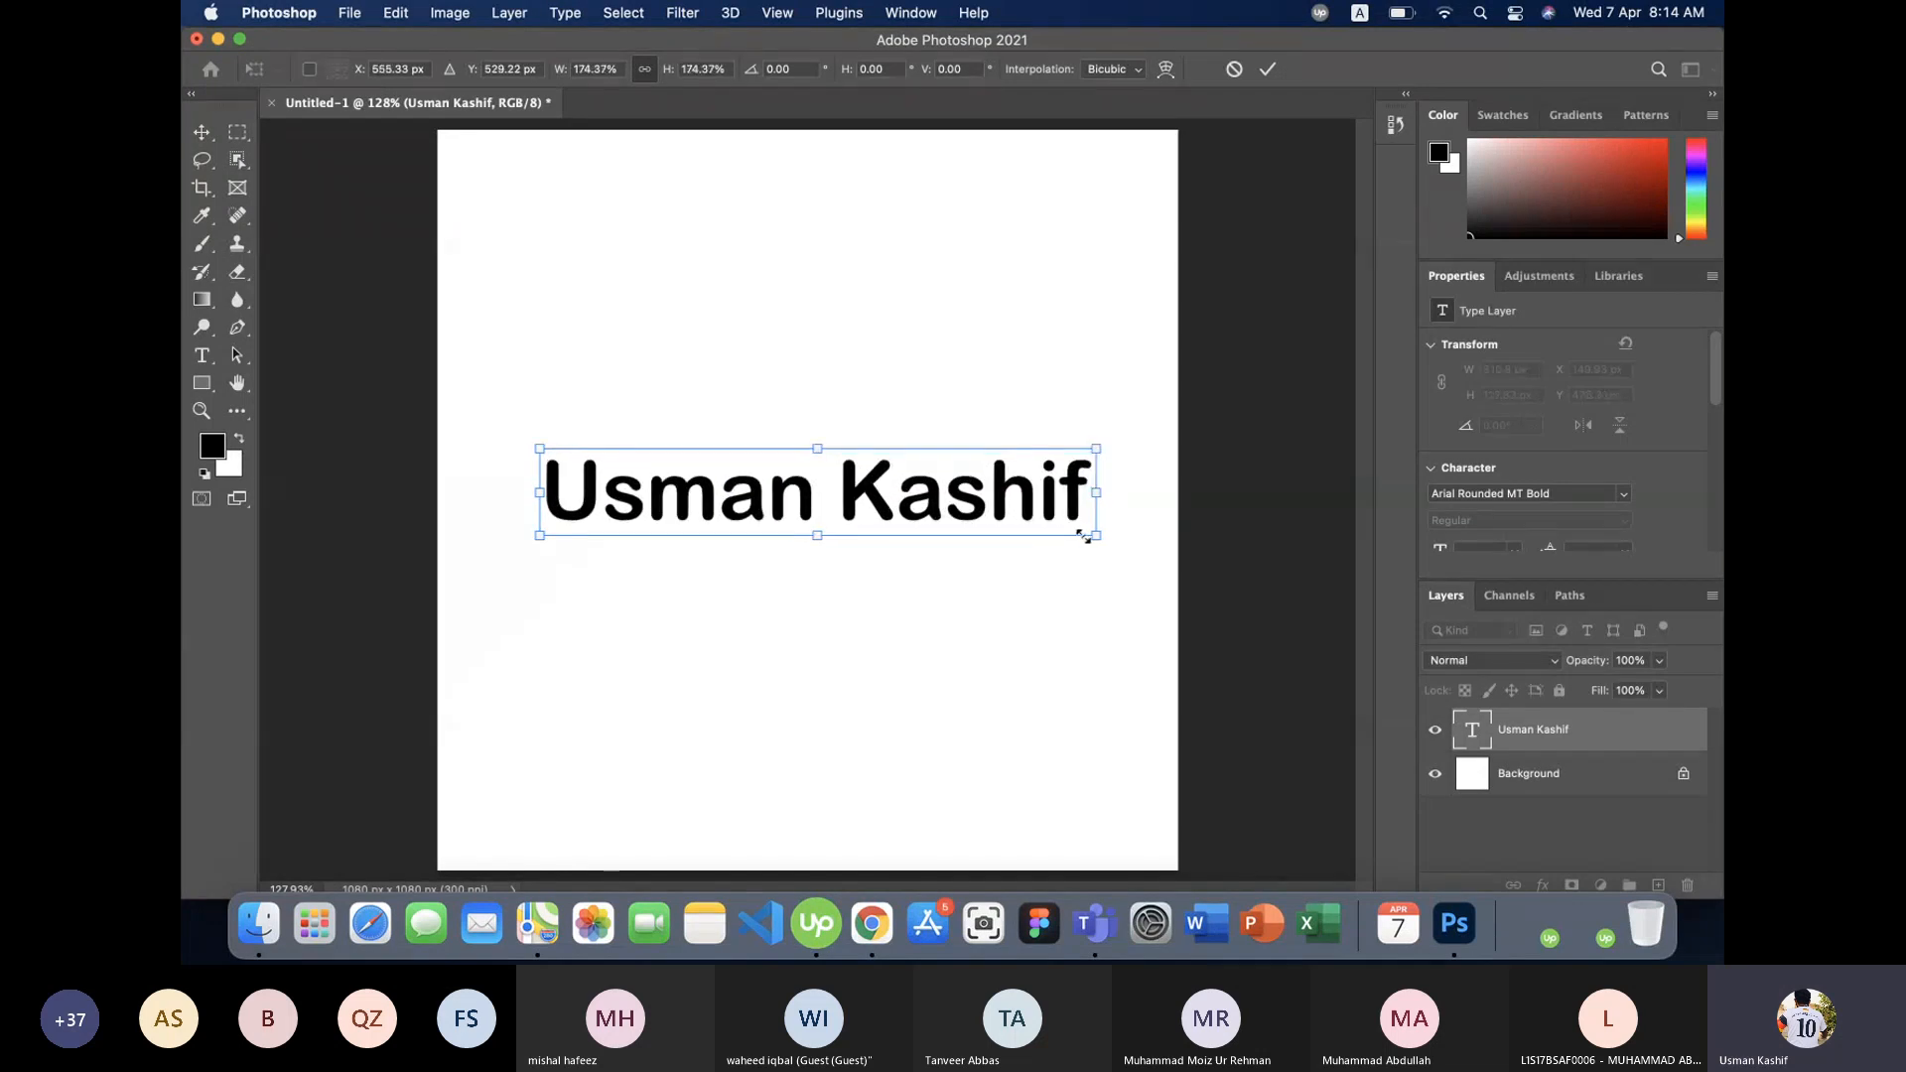
pyautogui.moveTo(1096, 536); pyautogui.dragTo(541, 452)
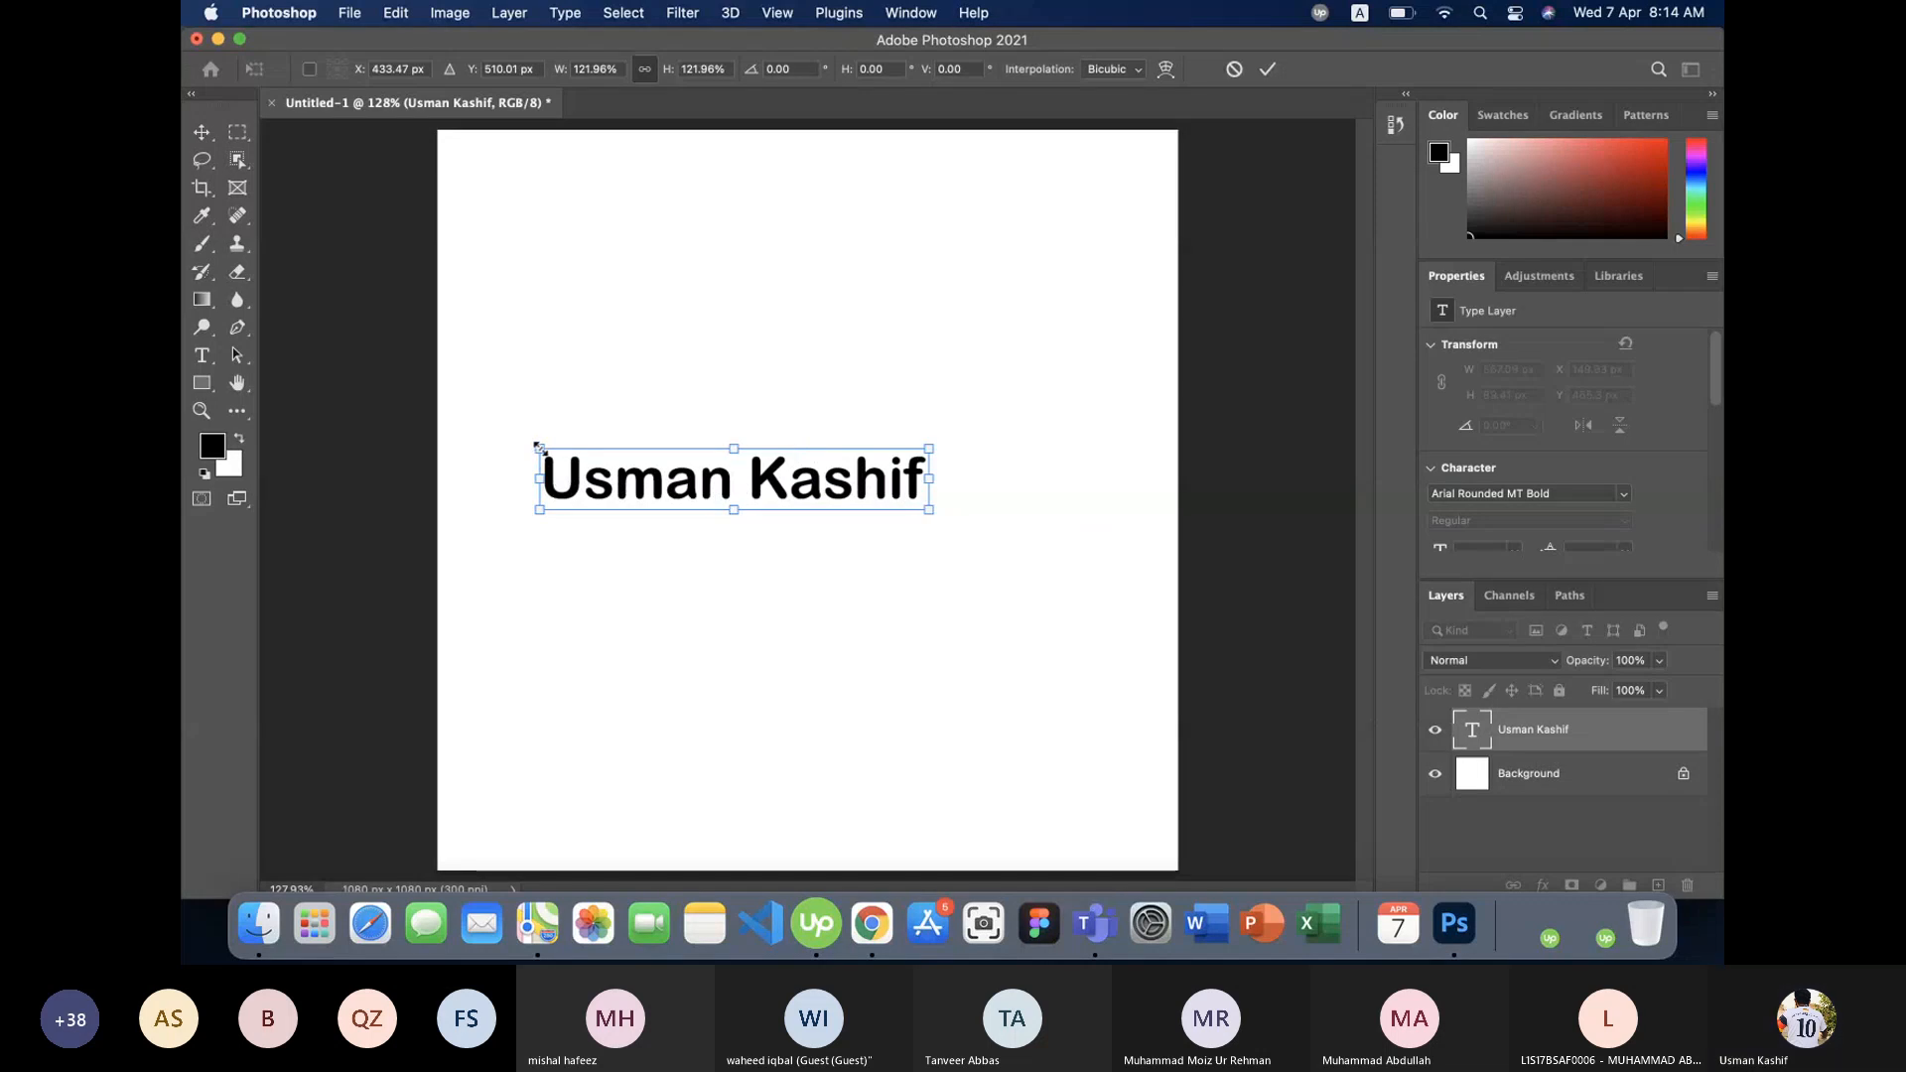
pyautogui.moveTo(539, 448); pyautogui.dragTo(684, 471)
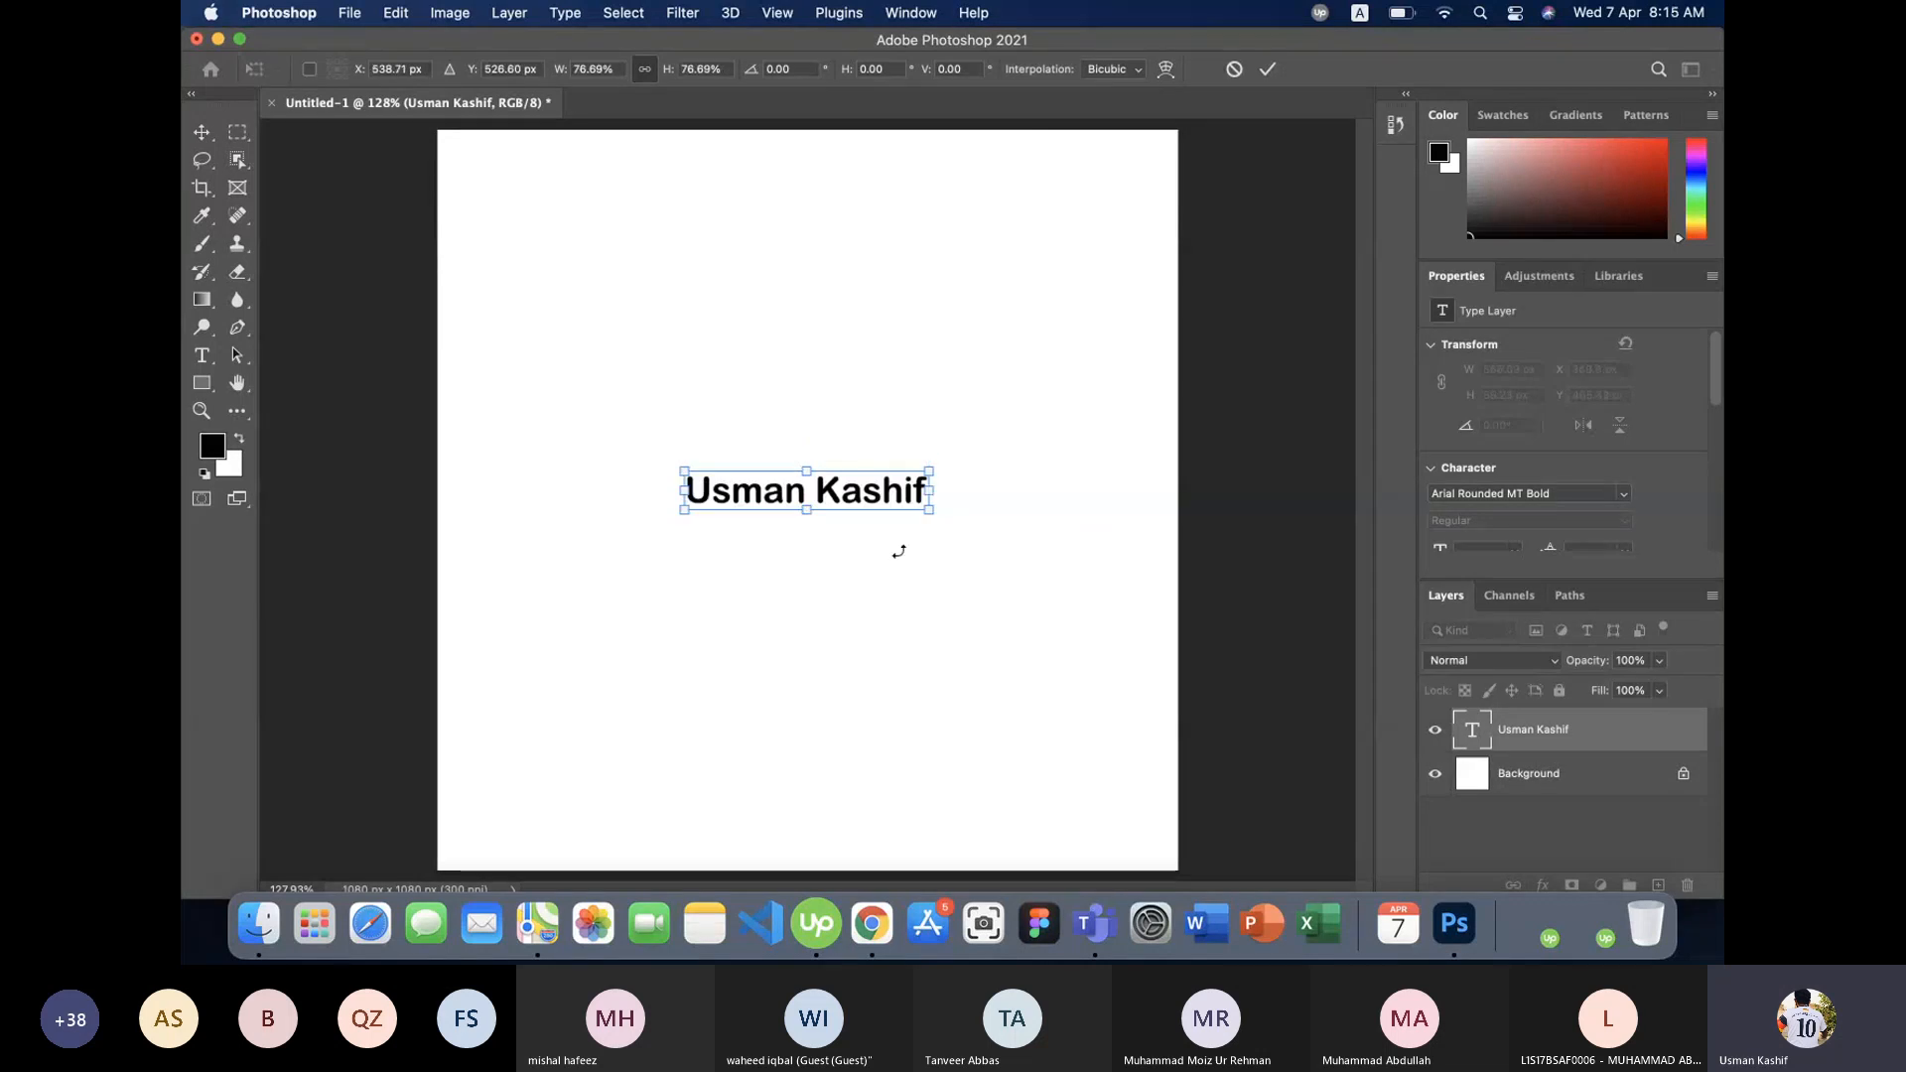
pyautogui.press('Return')
pyautogui.moveTo(859, 508)
pyautogui.mouseDown()
pyautogui.moveTo(891, 509)
pyautogui.moveTo(859, 515)
pyautogui.mouseUp()
pyautogui.click(814, 570)
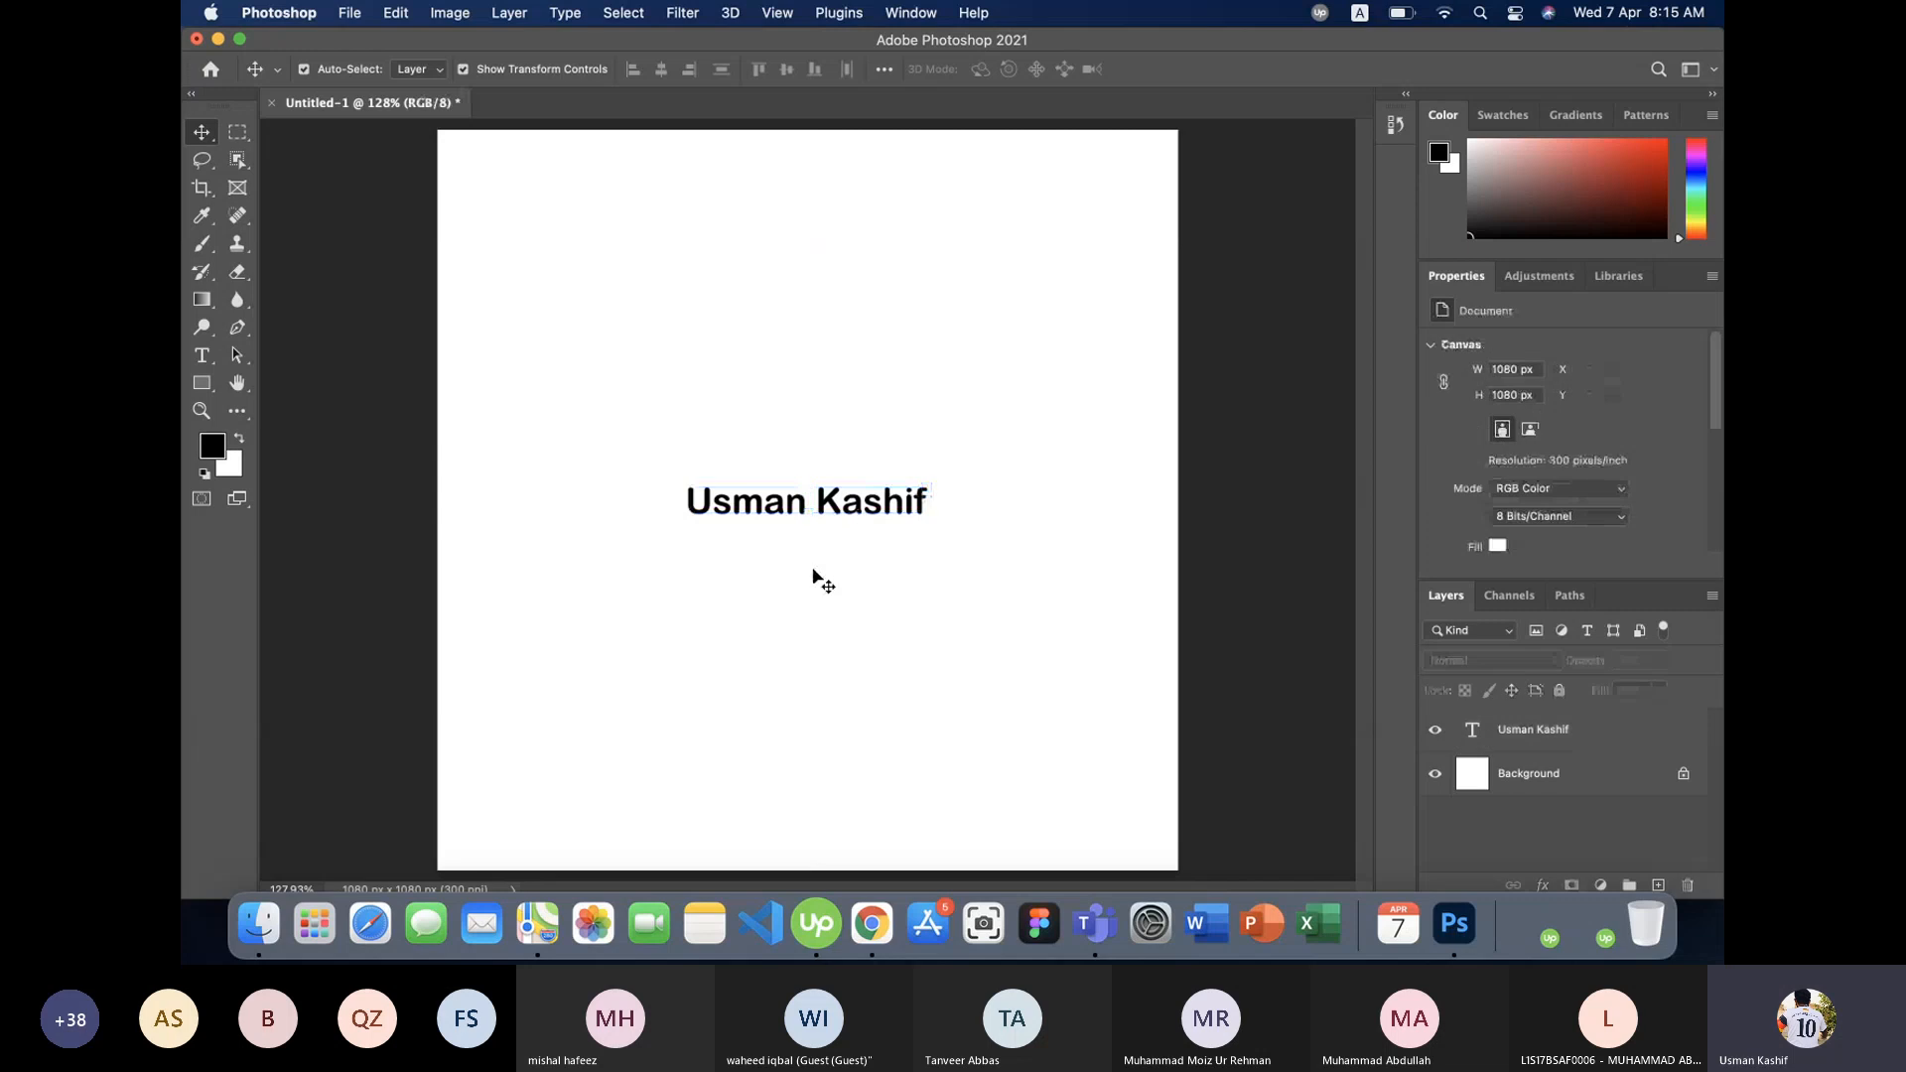
# - Try enlarging the name text from its lower corner, and undo the scaling
pyautogui.moveTo(702, 431); pyautogui.dragTo(886, 456)
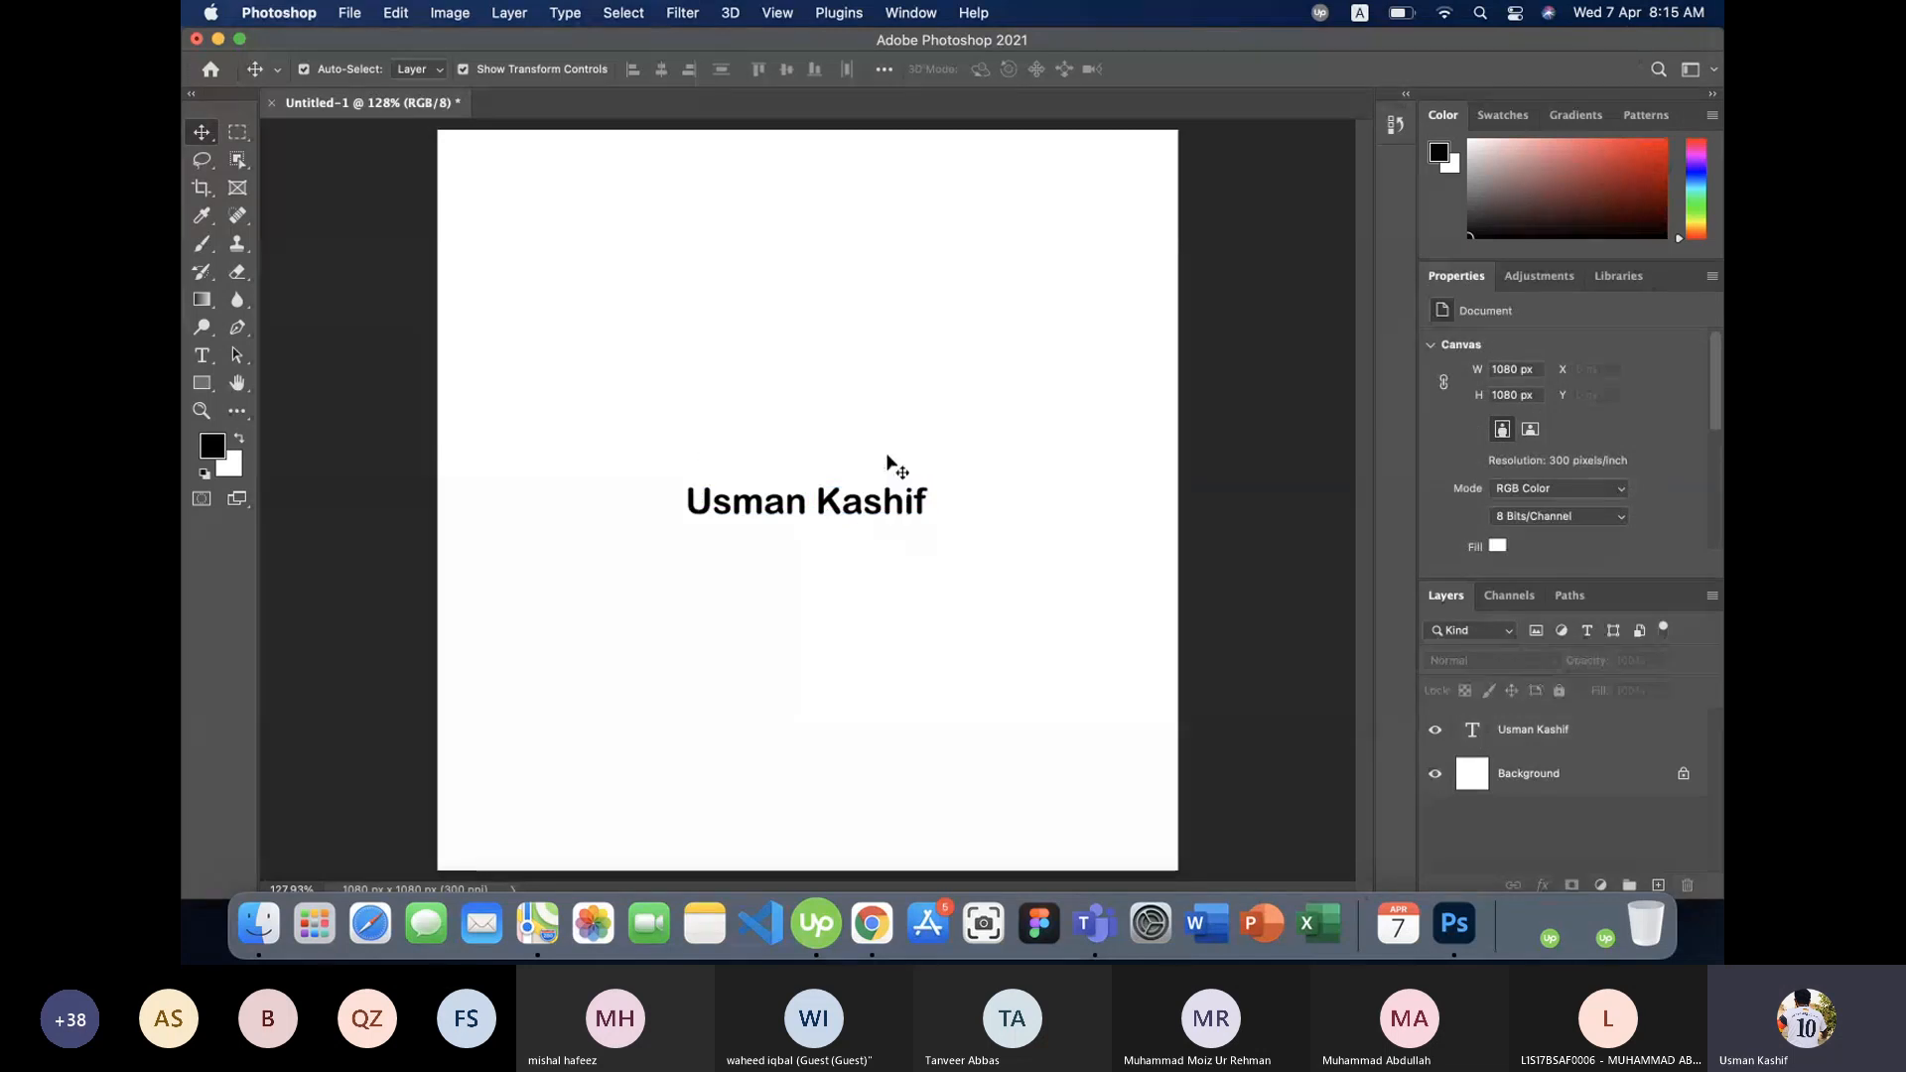
pyautogui.click(864, 513)
pyautogui.moveTo(927, 523); pyautogui.dragTo(1094, 546)
pyautogui.press('super+z')
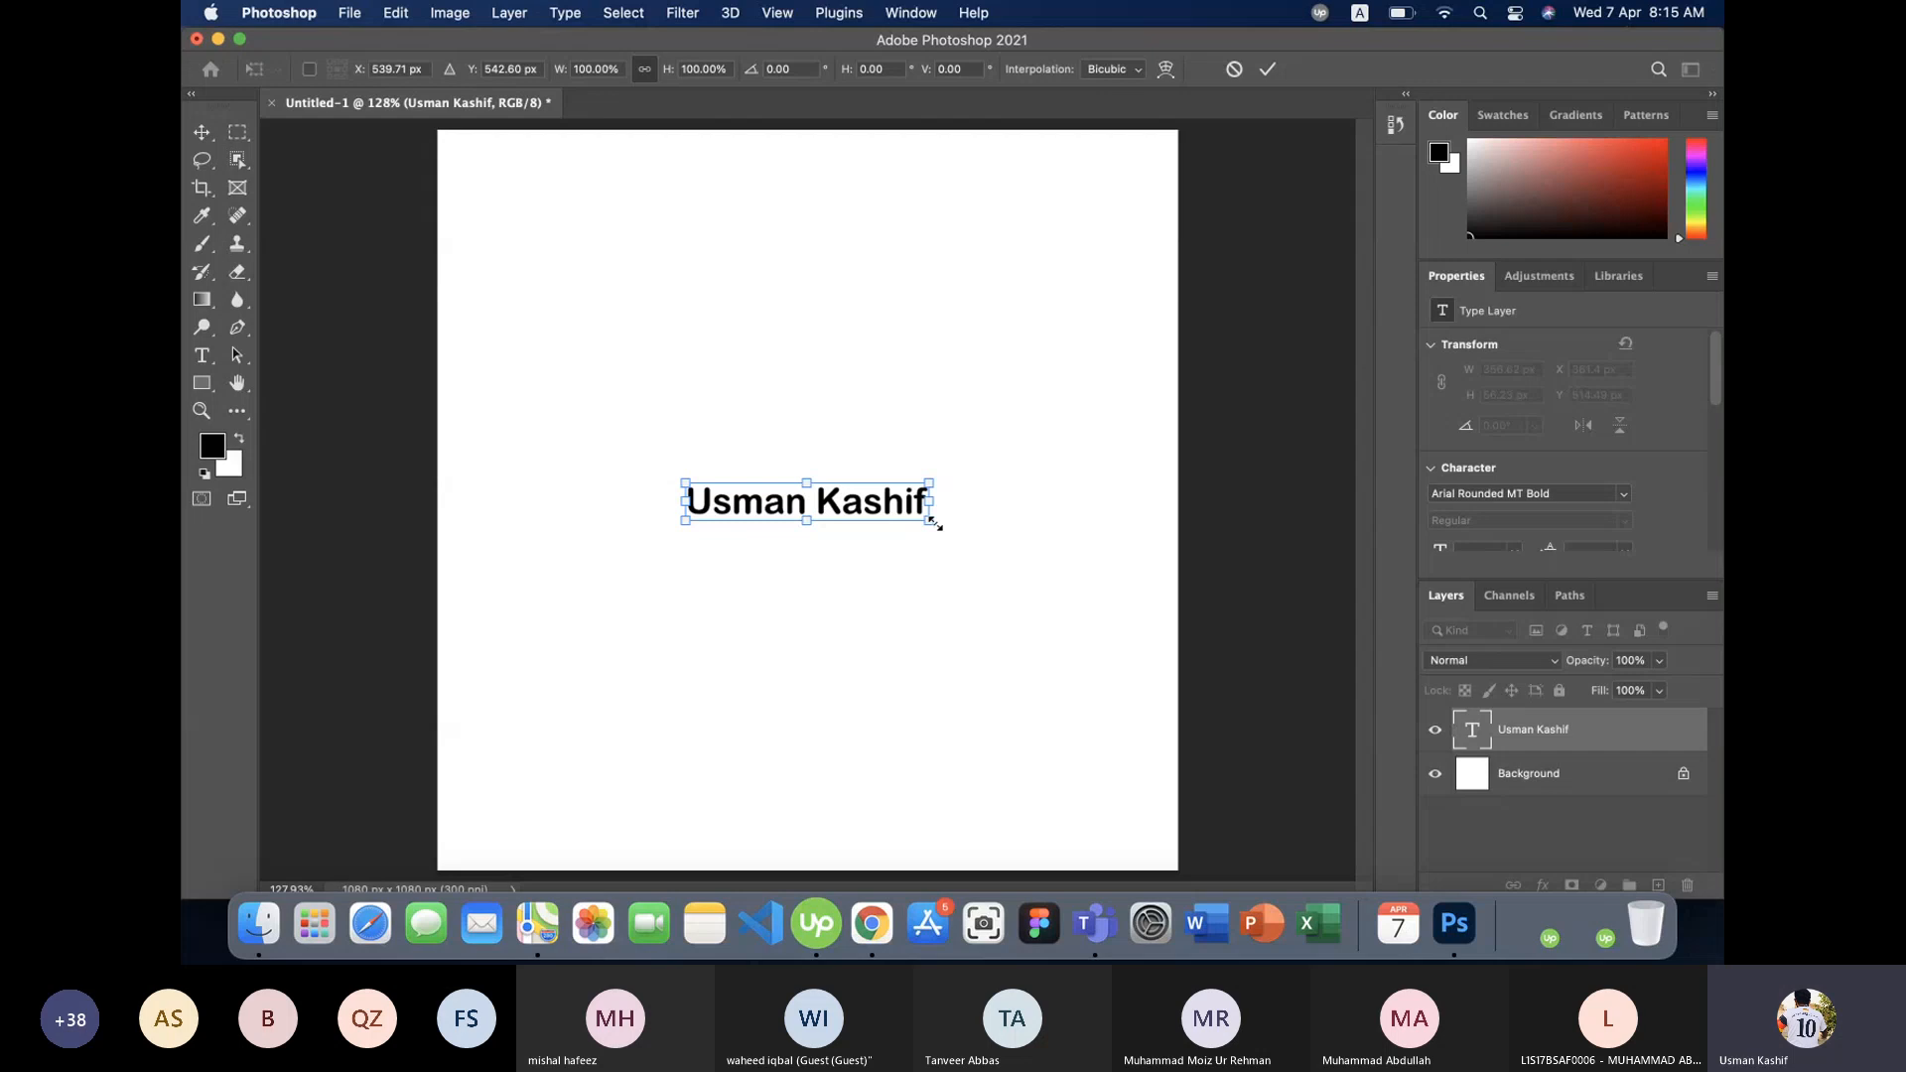
# - Resize the name text to about 369 px wide by 58 px high and apply the transform
pyautogui.moveTo(934, 521)
pyautogui.mouseDown()
pyautogui.moveTo(1042, 573)
pyautogui.moveTo(860, 566)
pyautogui.moveTo(1145, 651)
pyautogui.moveTo(873, 583)
pyautogui.moveTo(1132, 671)
pyautogui.moveTo(1115, 626)
pyautogui.moveTo(932, 545)
pyautogui.moveTo(1128, 629)
pyautogui.moveTo(933, 551)
pyautogui.mouseUp()
pyautogui.doubleClick(859, 502)
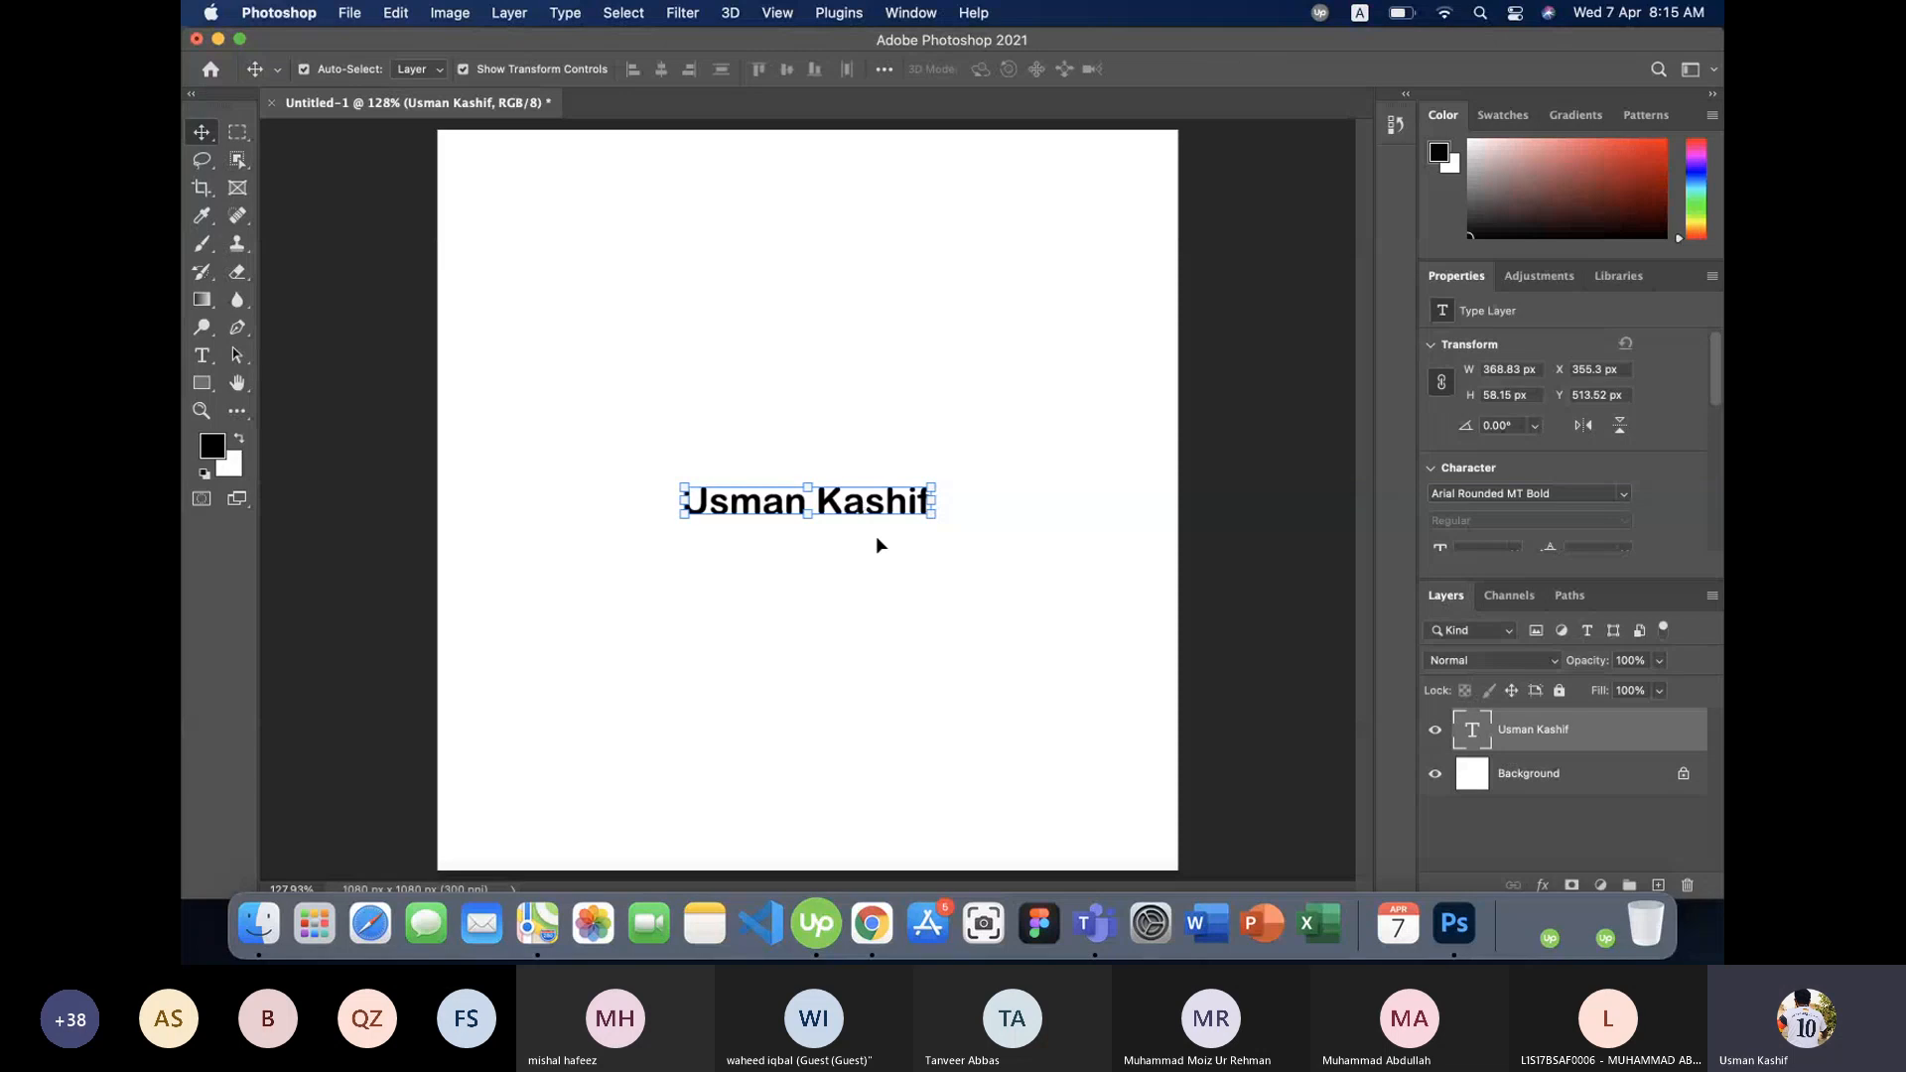
pyautogui.click(876, 543)
# - Move the name text to the canvas's upper-left corner and place a copy directly below it
pyautogui.click(794, 509)
pyautogui.moveTo(795, 509); pyautogui.dragTo(609, 223)
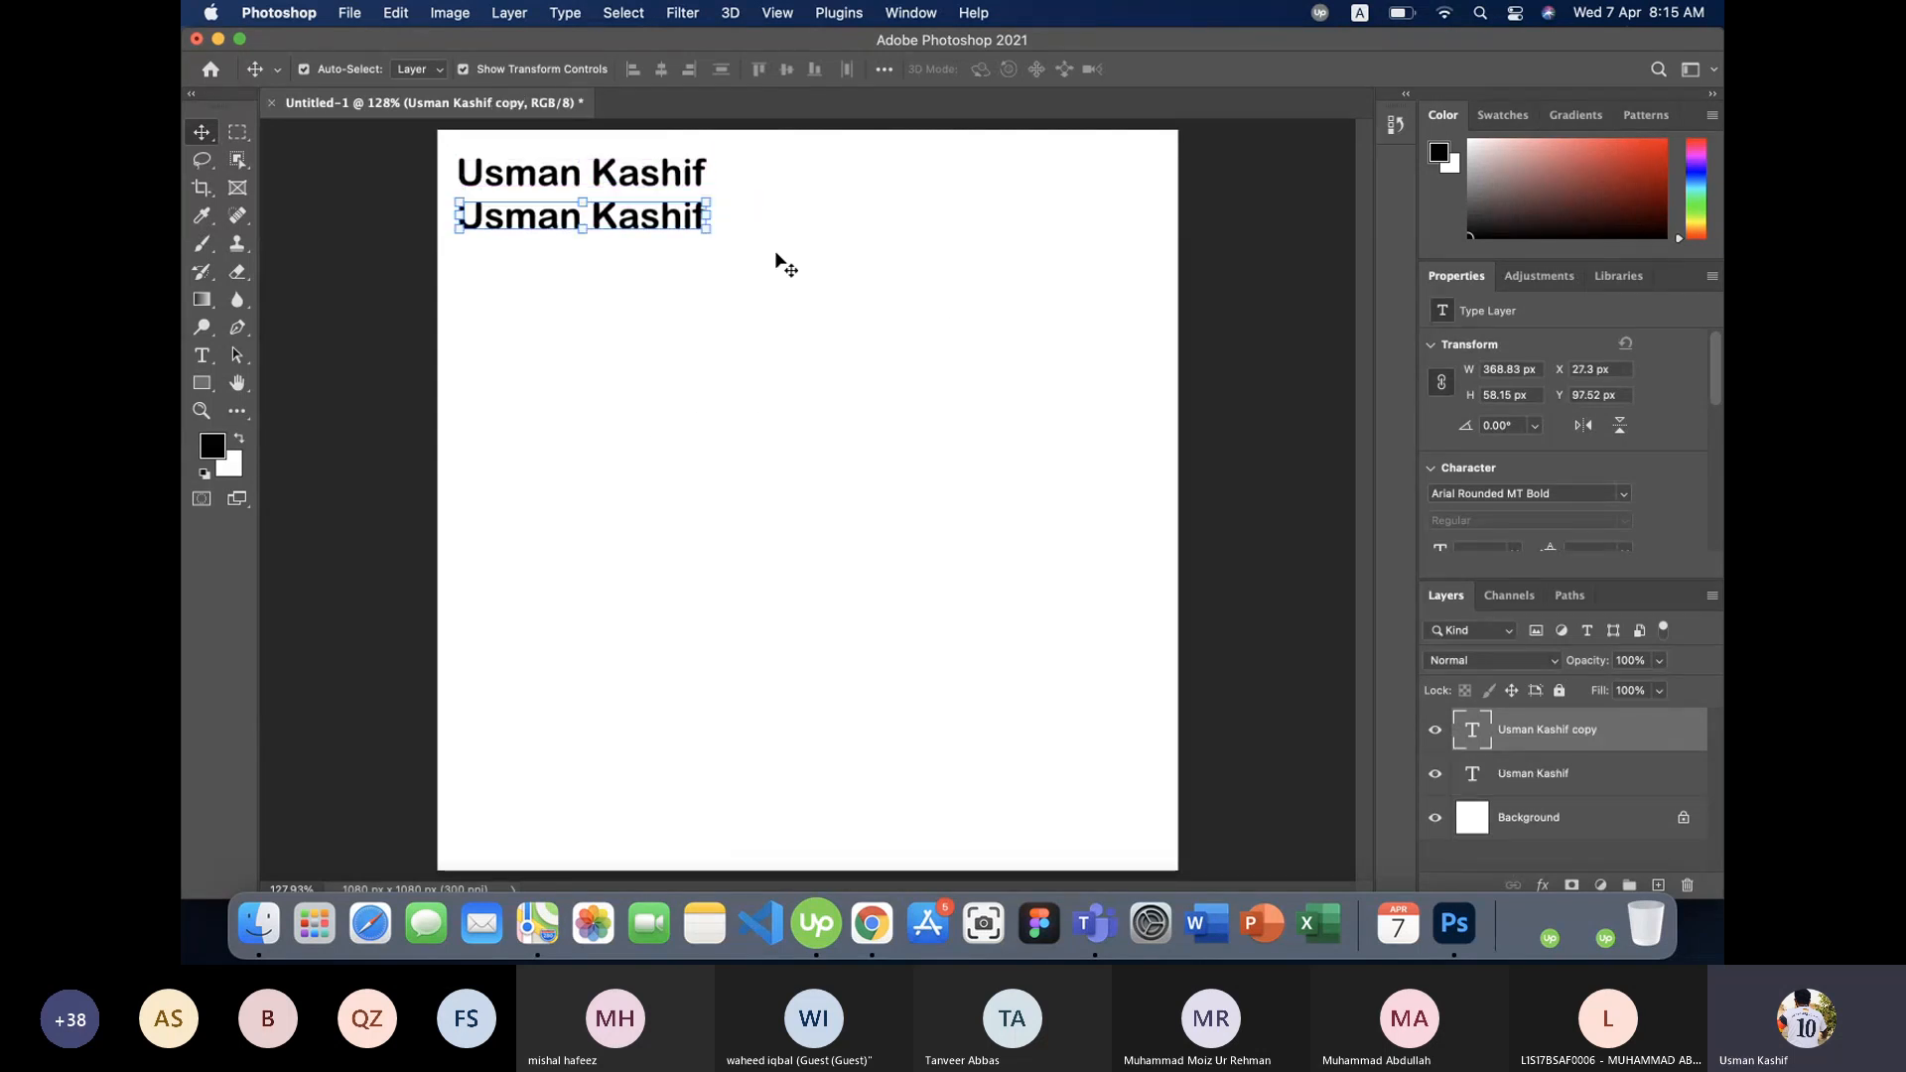
pyautogui.click(779, 260)
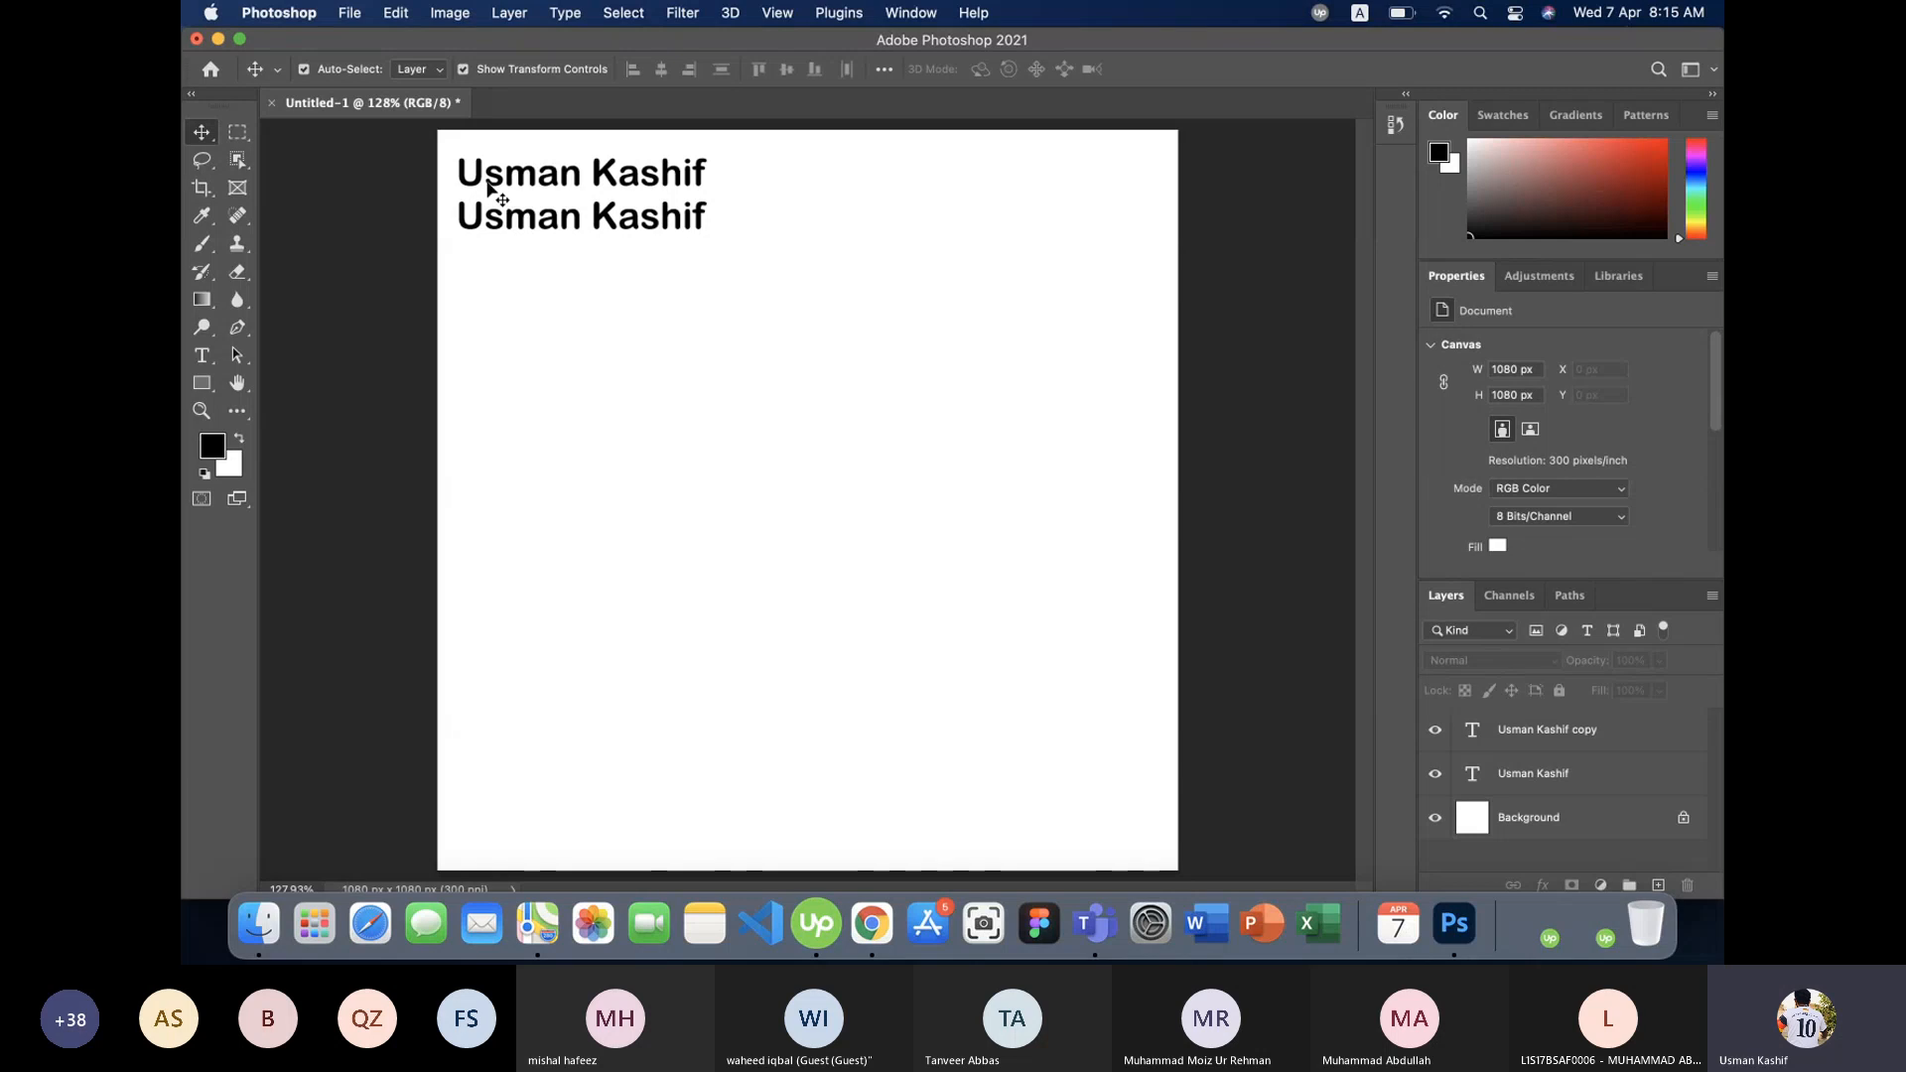
# - Move the duplicate name text further down the canvas and return it to directly beneath the original
pyautogui.click(509, 223)
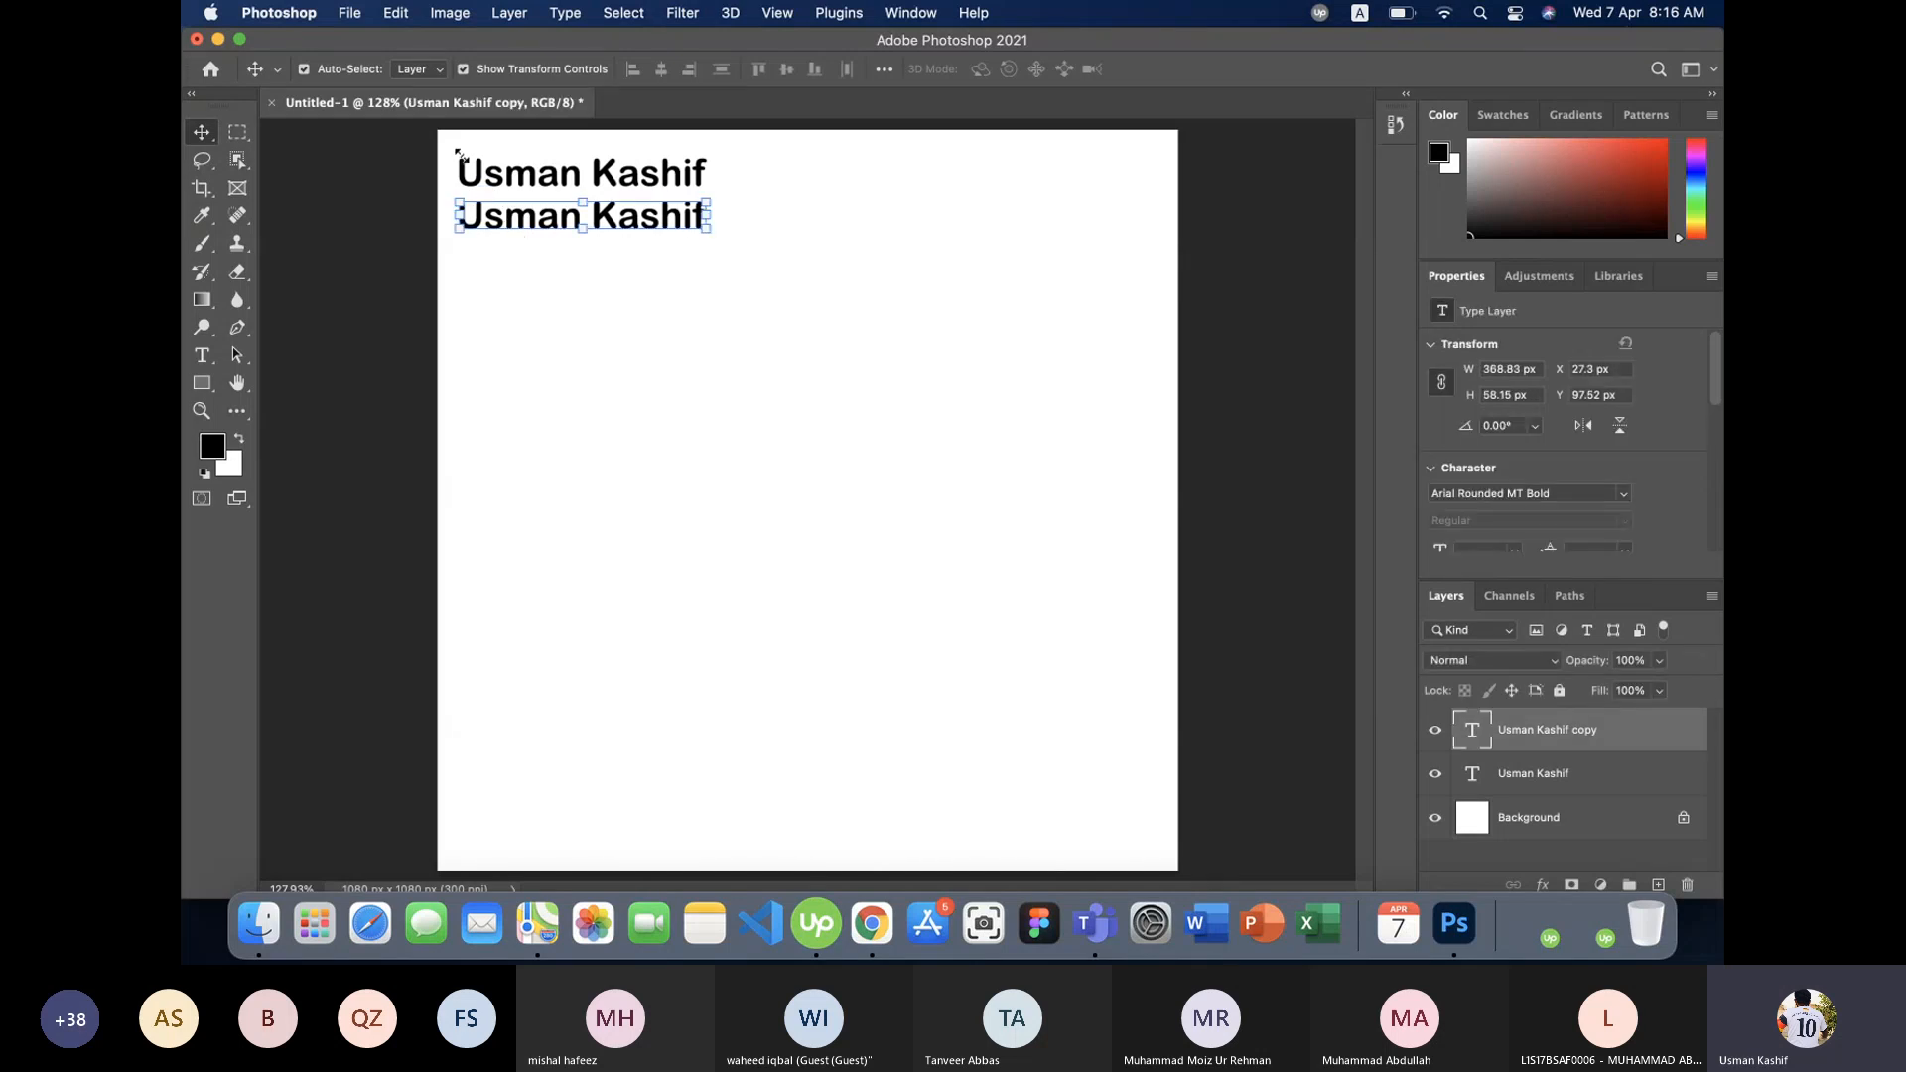
pyautogui.click(537, 342)
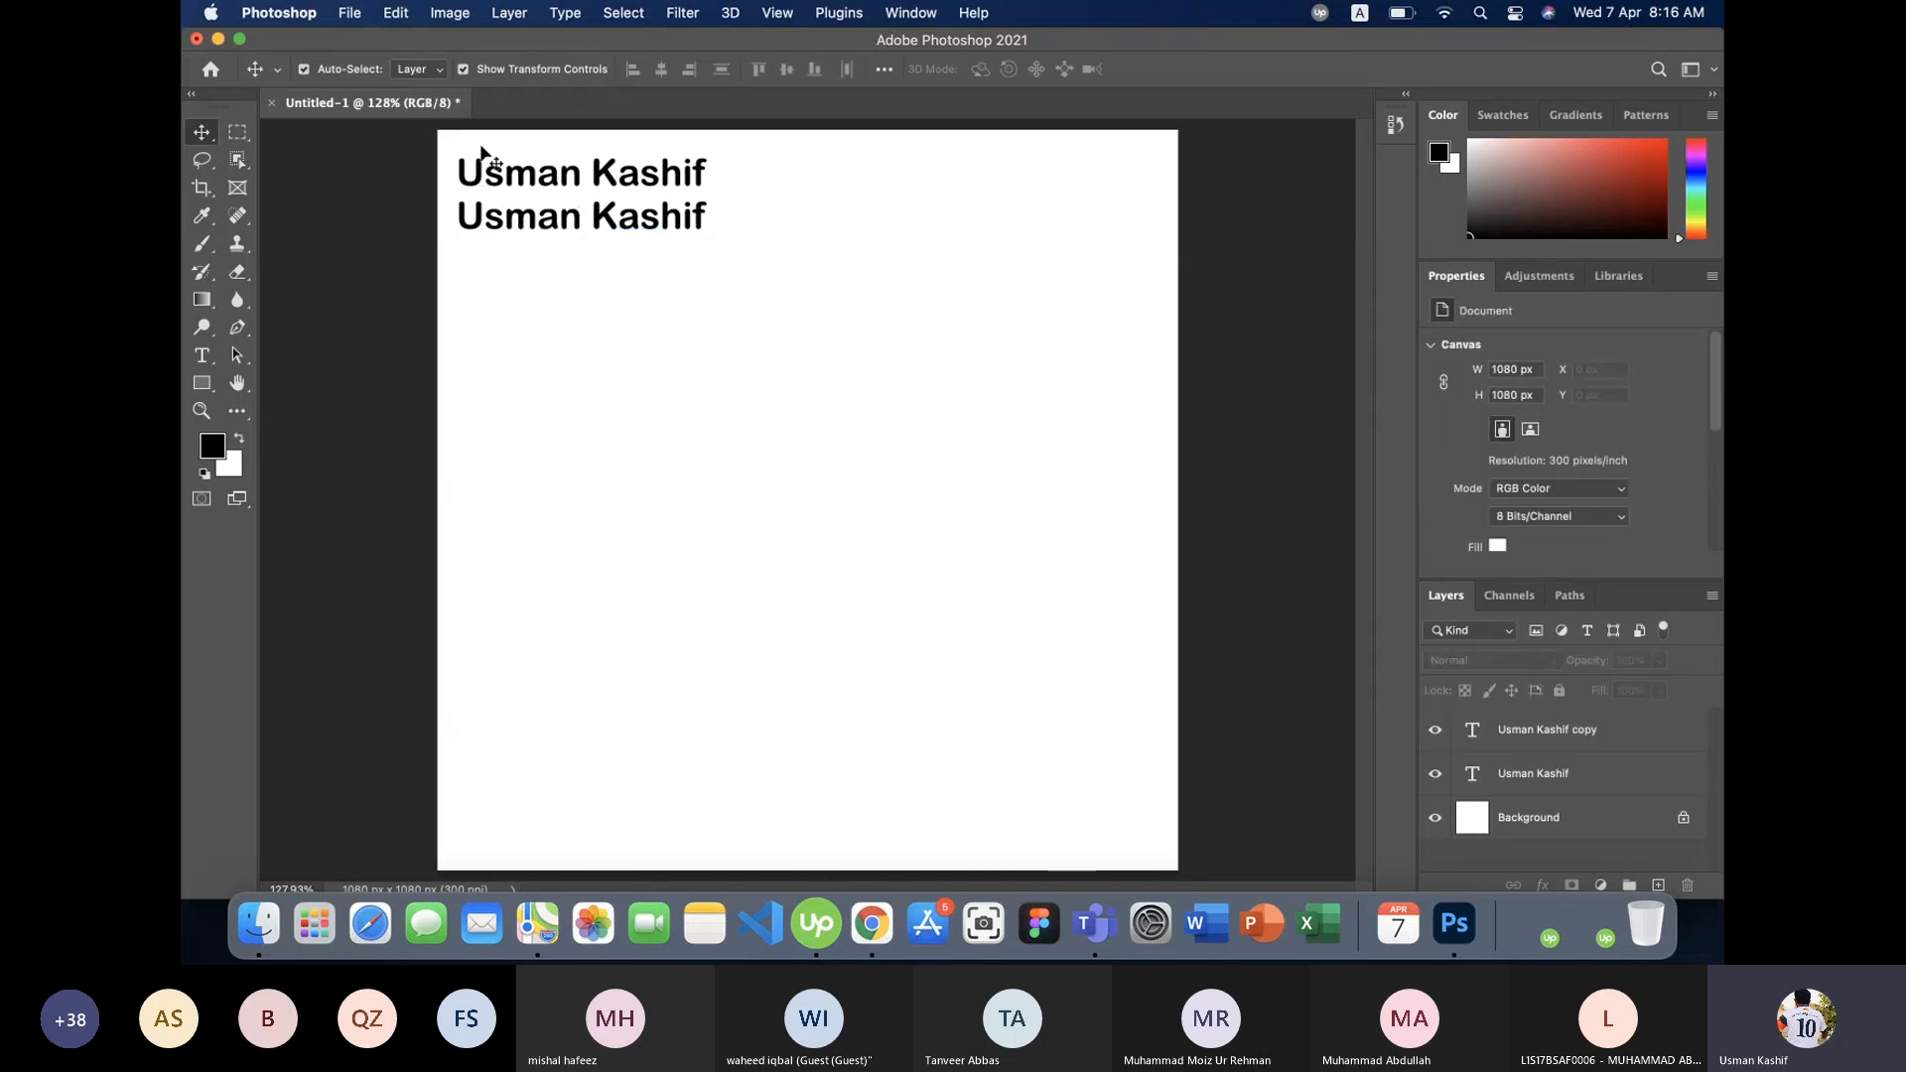
pyautogui.moveTo(557, 225); pyautogui.dragTo(569, 378)
pyautogui.click(585, 445)
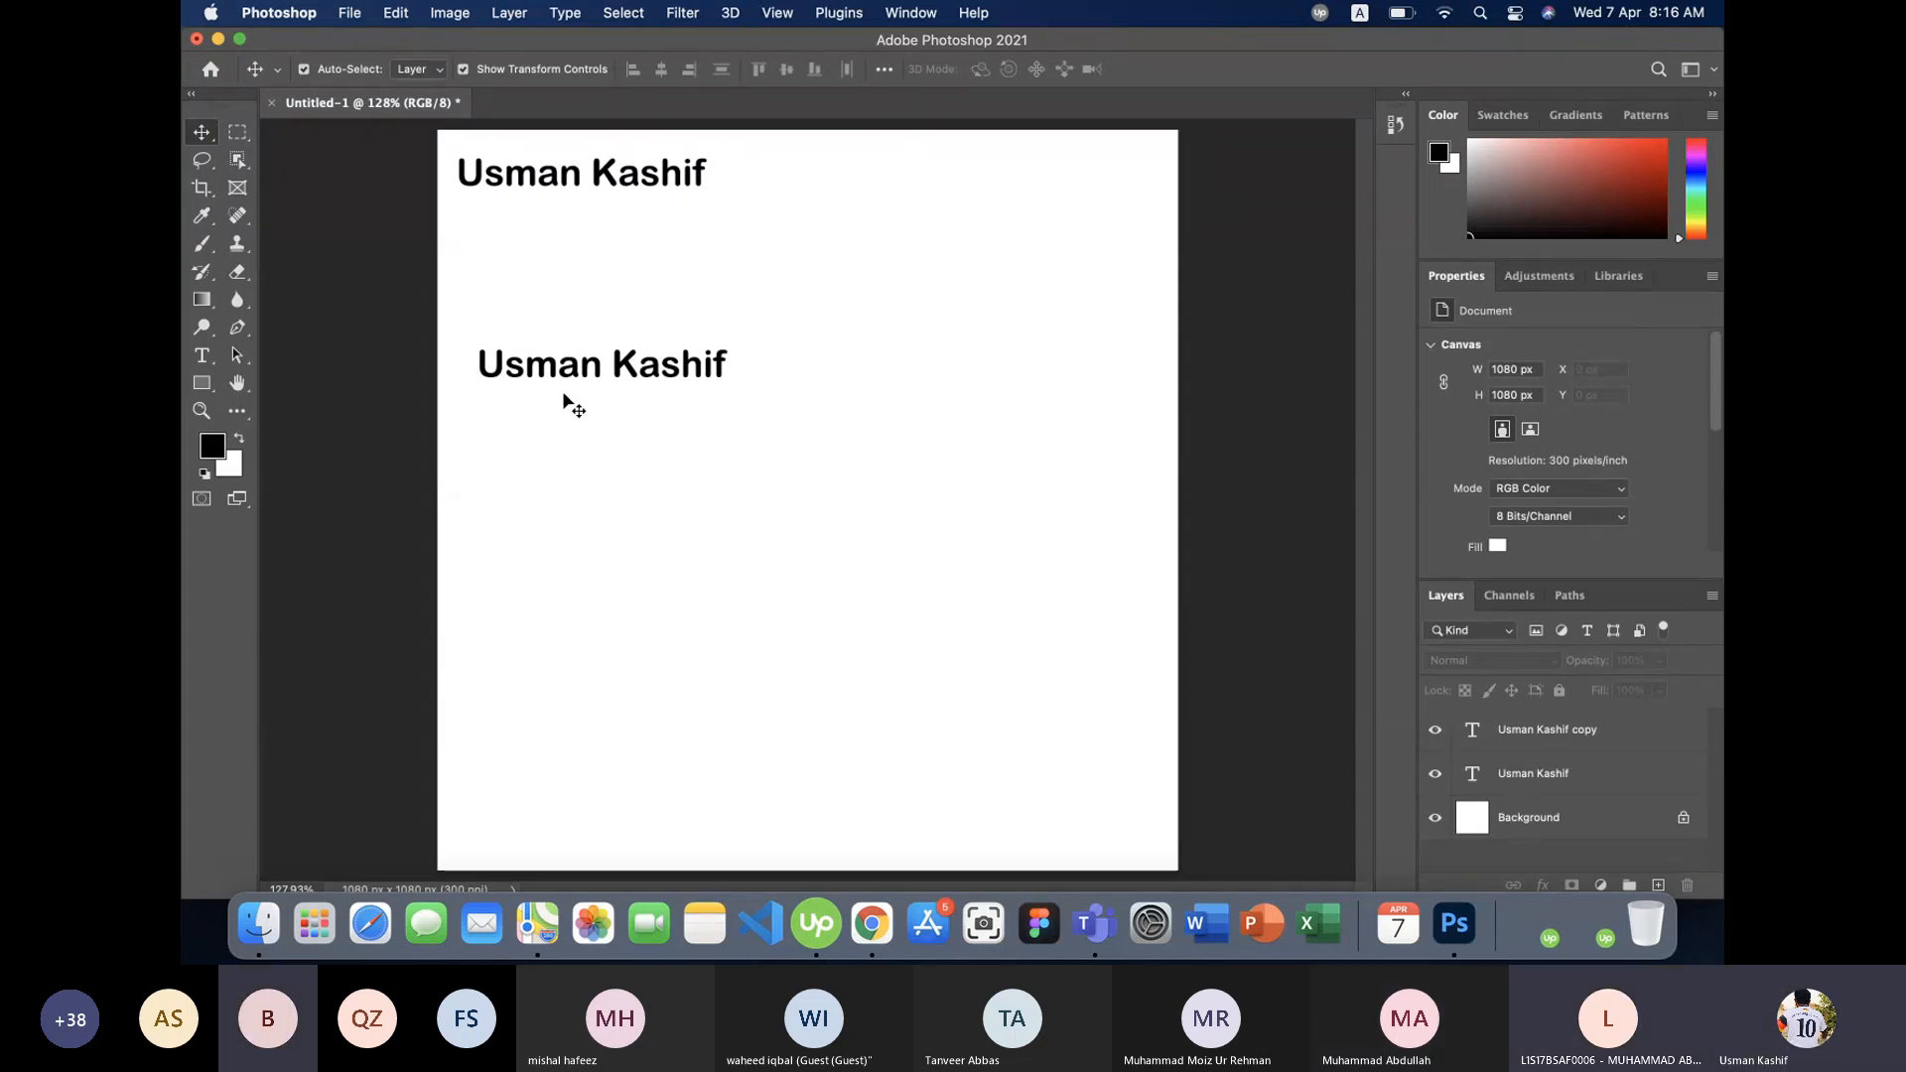
pyautogui.moveTo(629, 369); pyautogui.dragTo(608, 219)
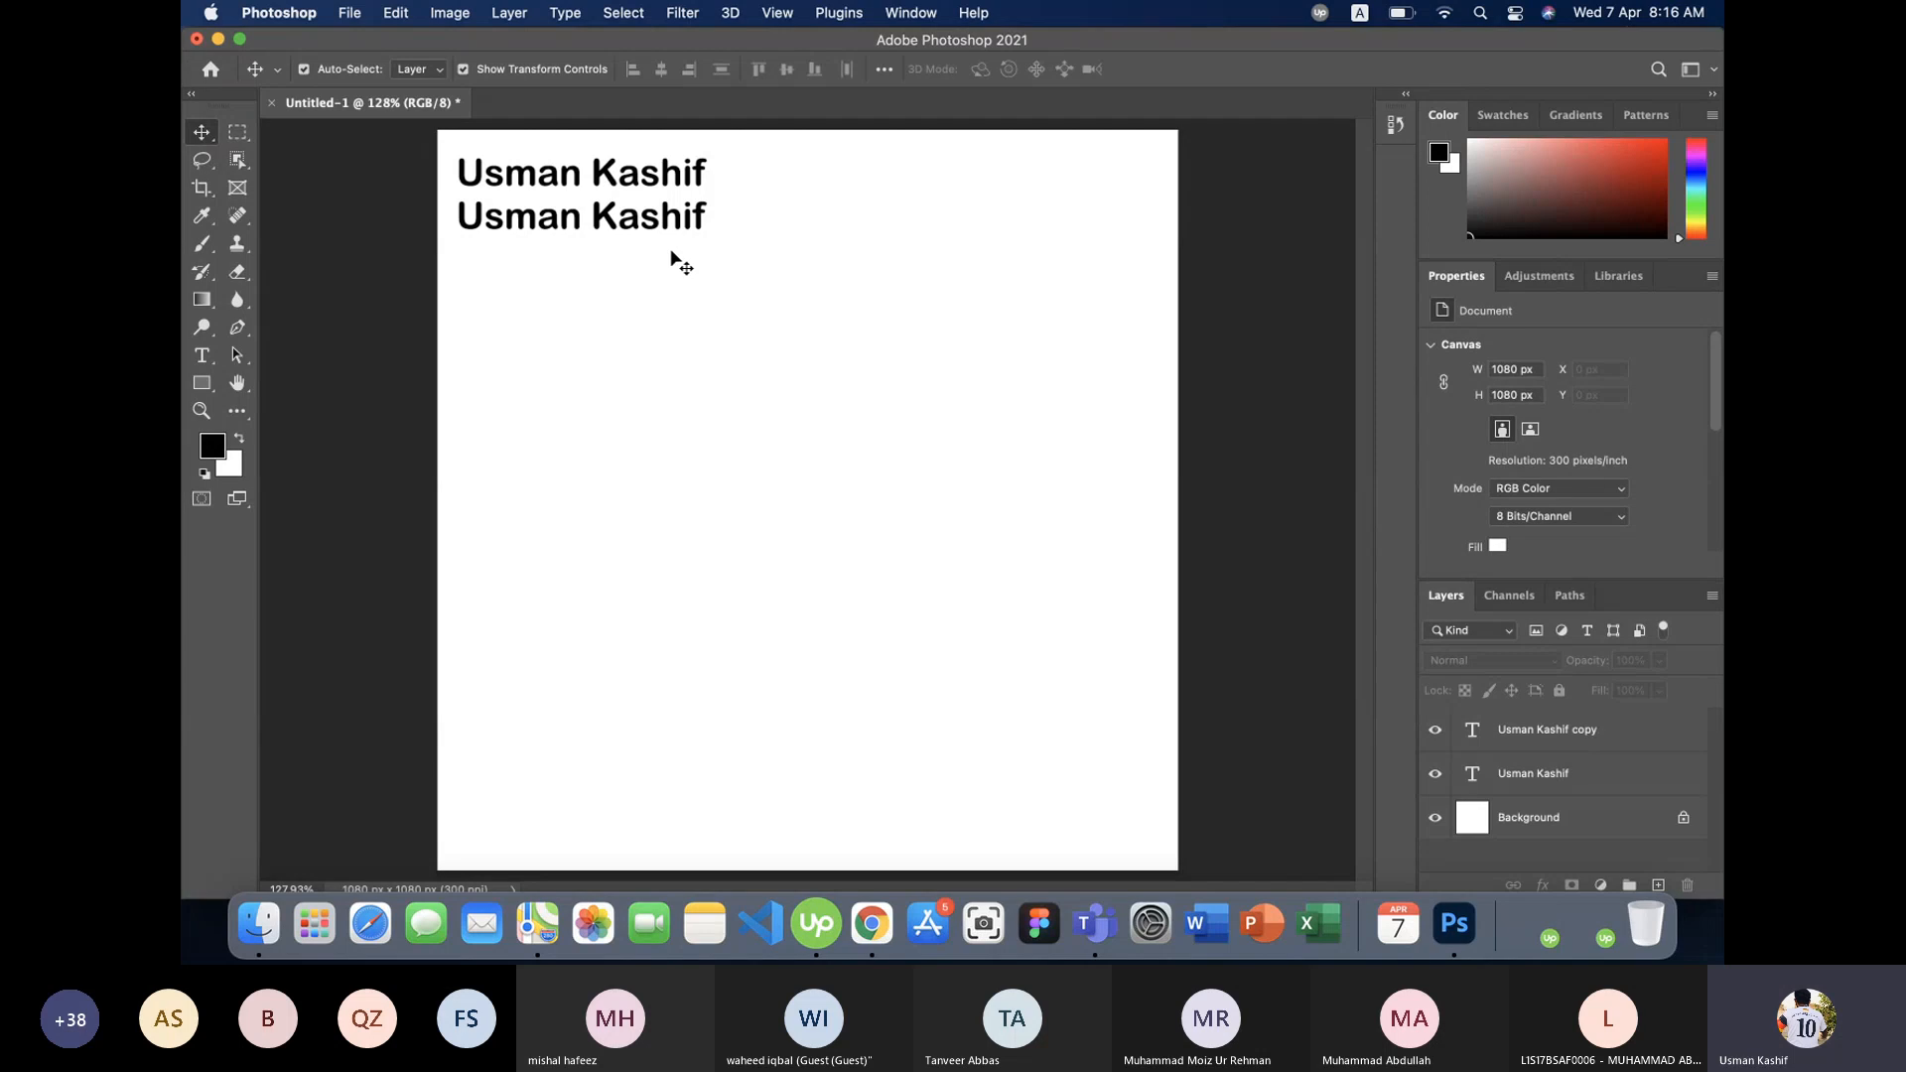
# - Move the duplicate name text to the canvas's lower-left corner and place a second copy in the upper-right corner
pyautogui.click(607, 224)
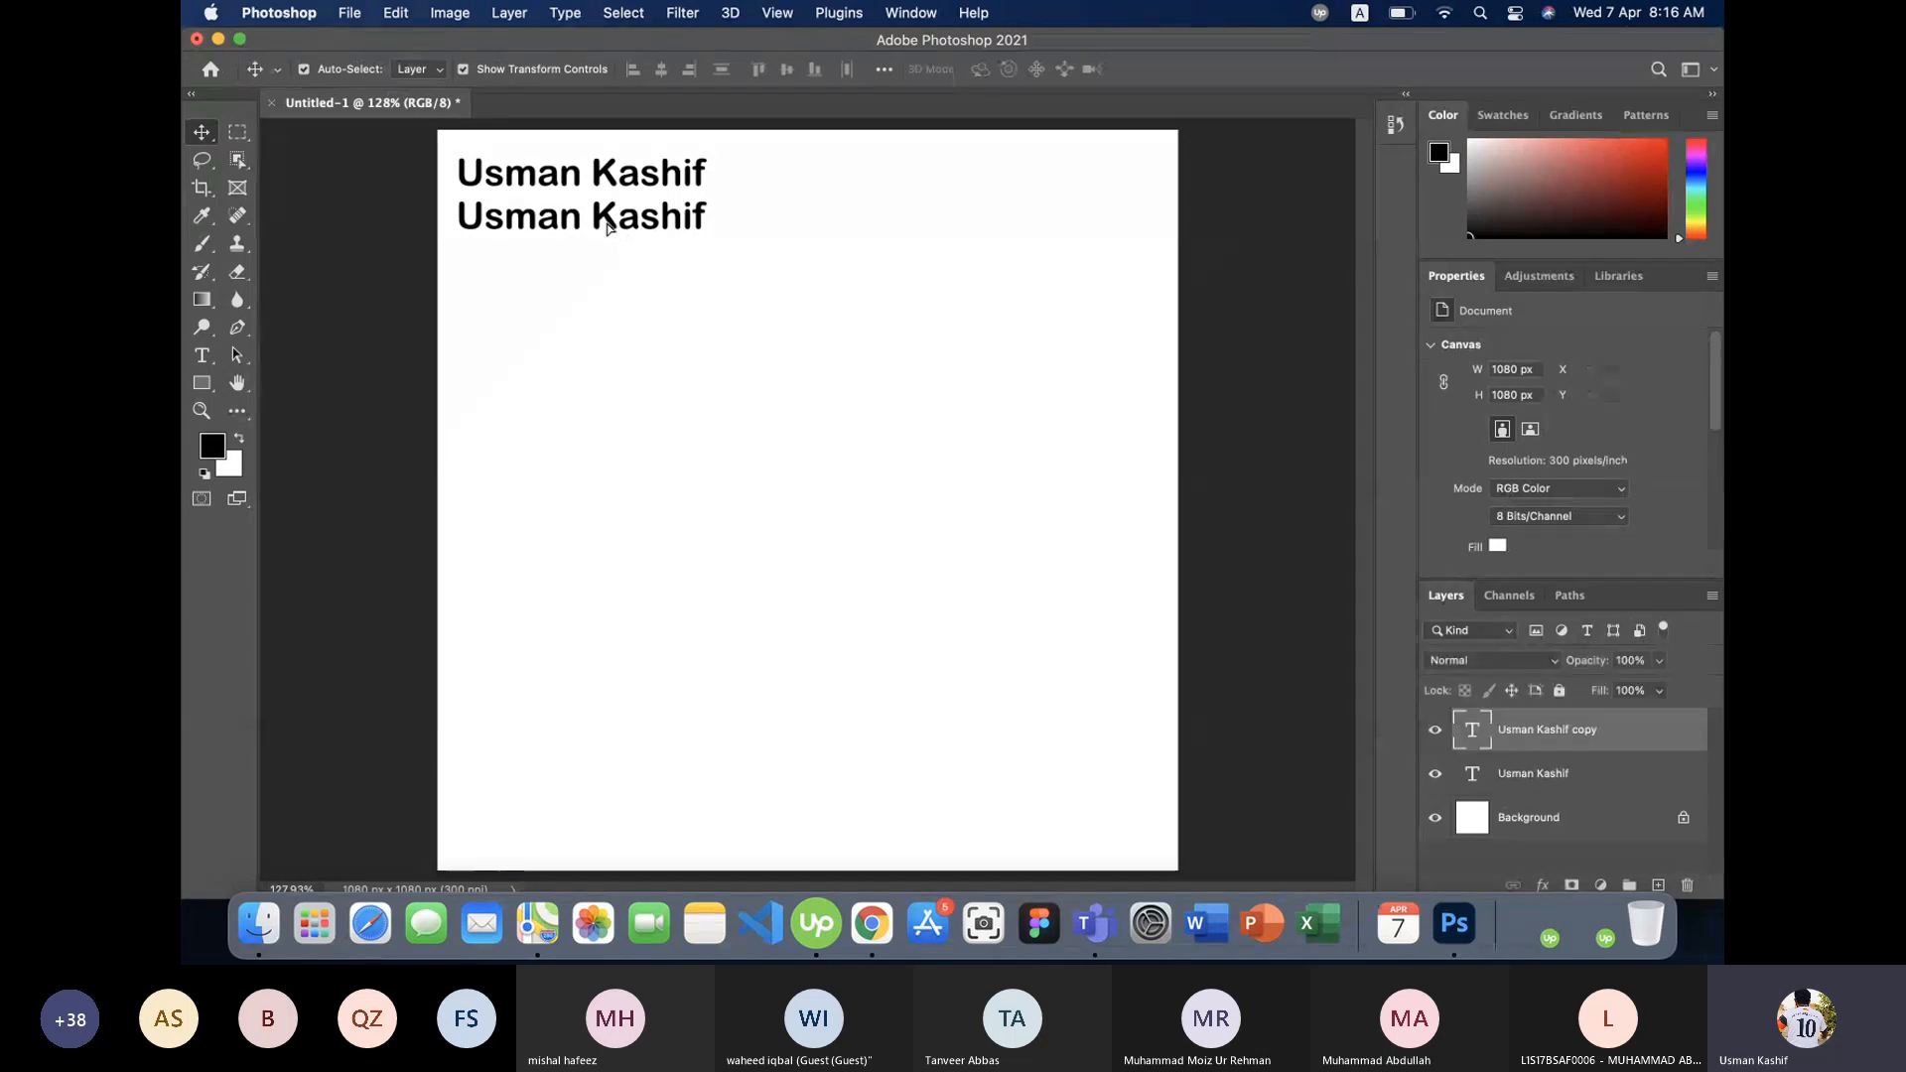
pyautogui.moveTo(608, 225); pyautogui.dragTo(747, 779)
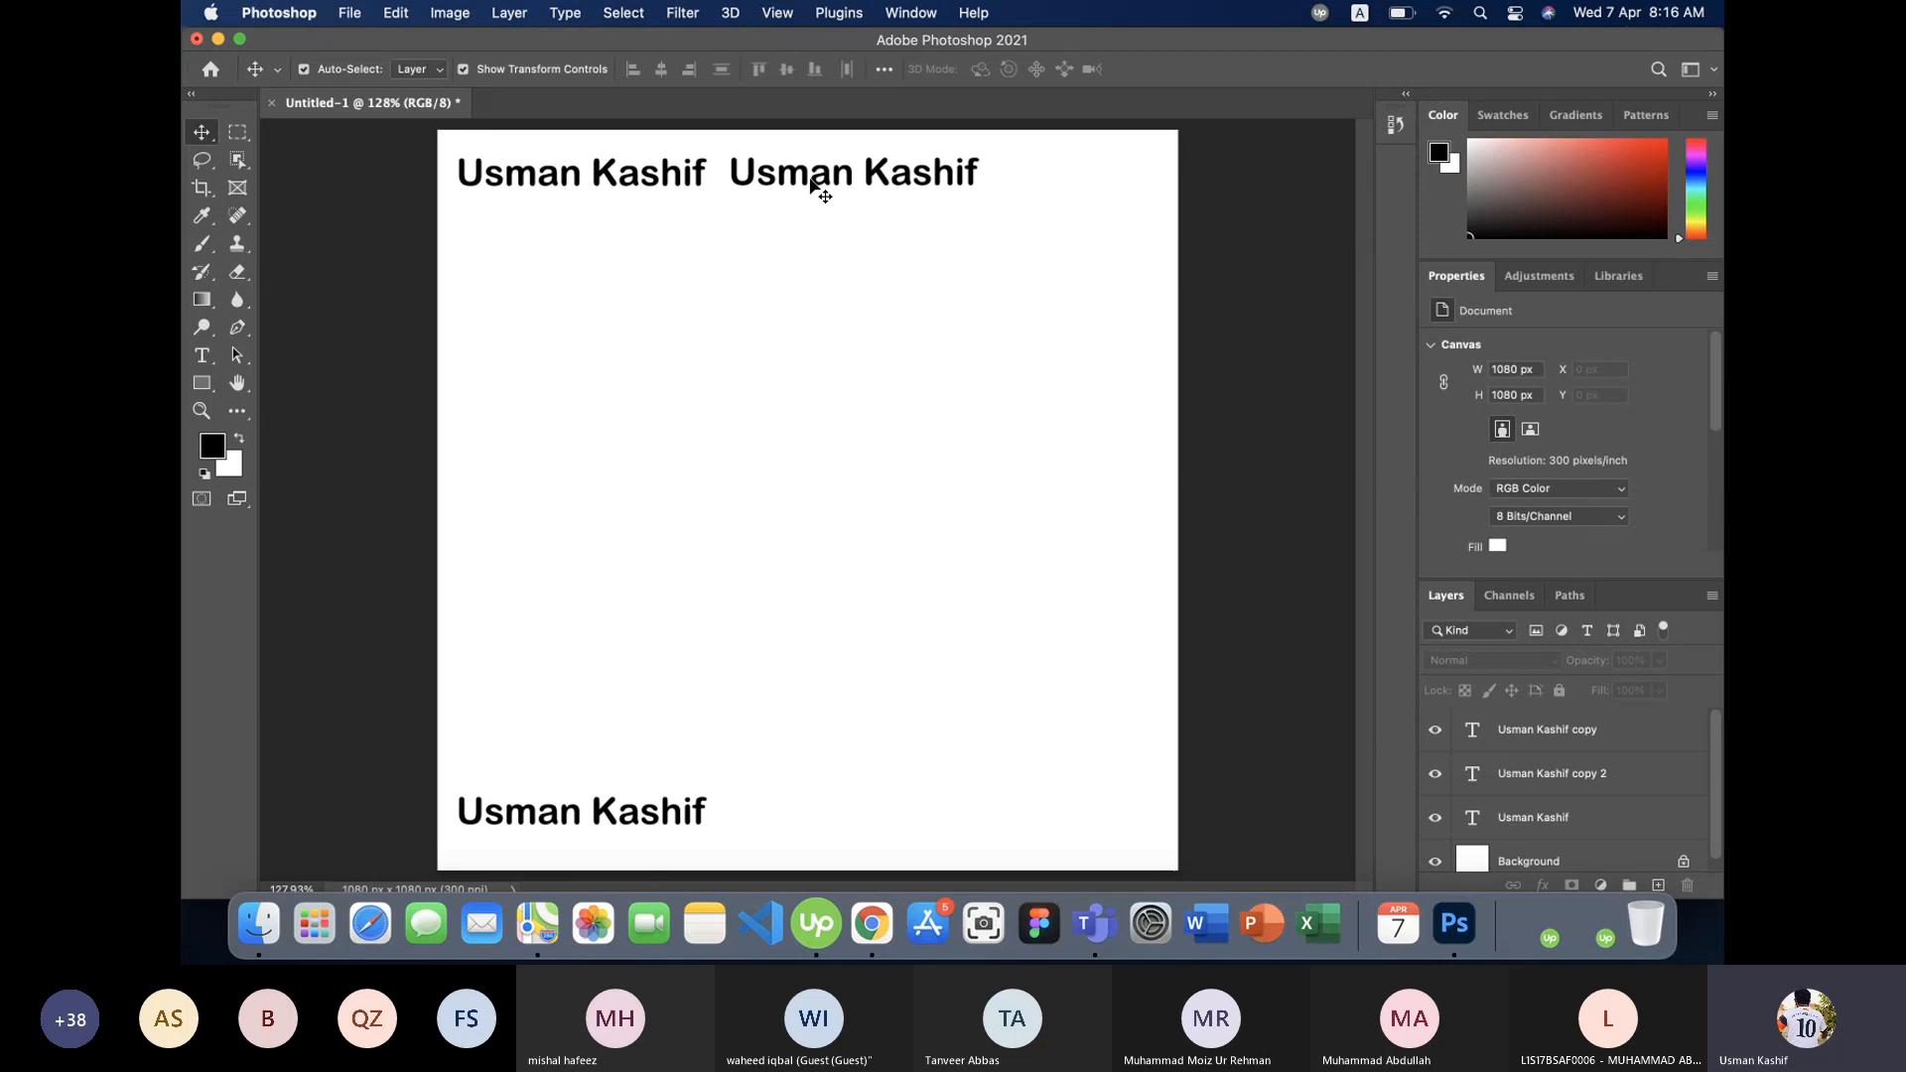
pyautogui.moveTo(812, 184); pyautogui.dragTo(856, 188)
pyautogui.click(978, 306)
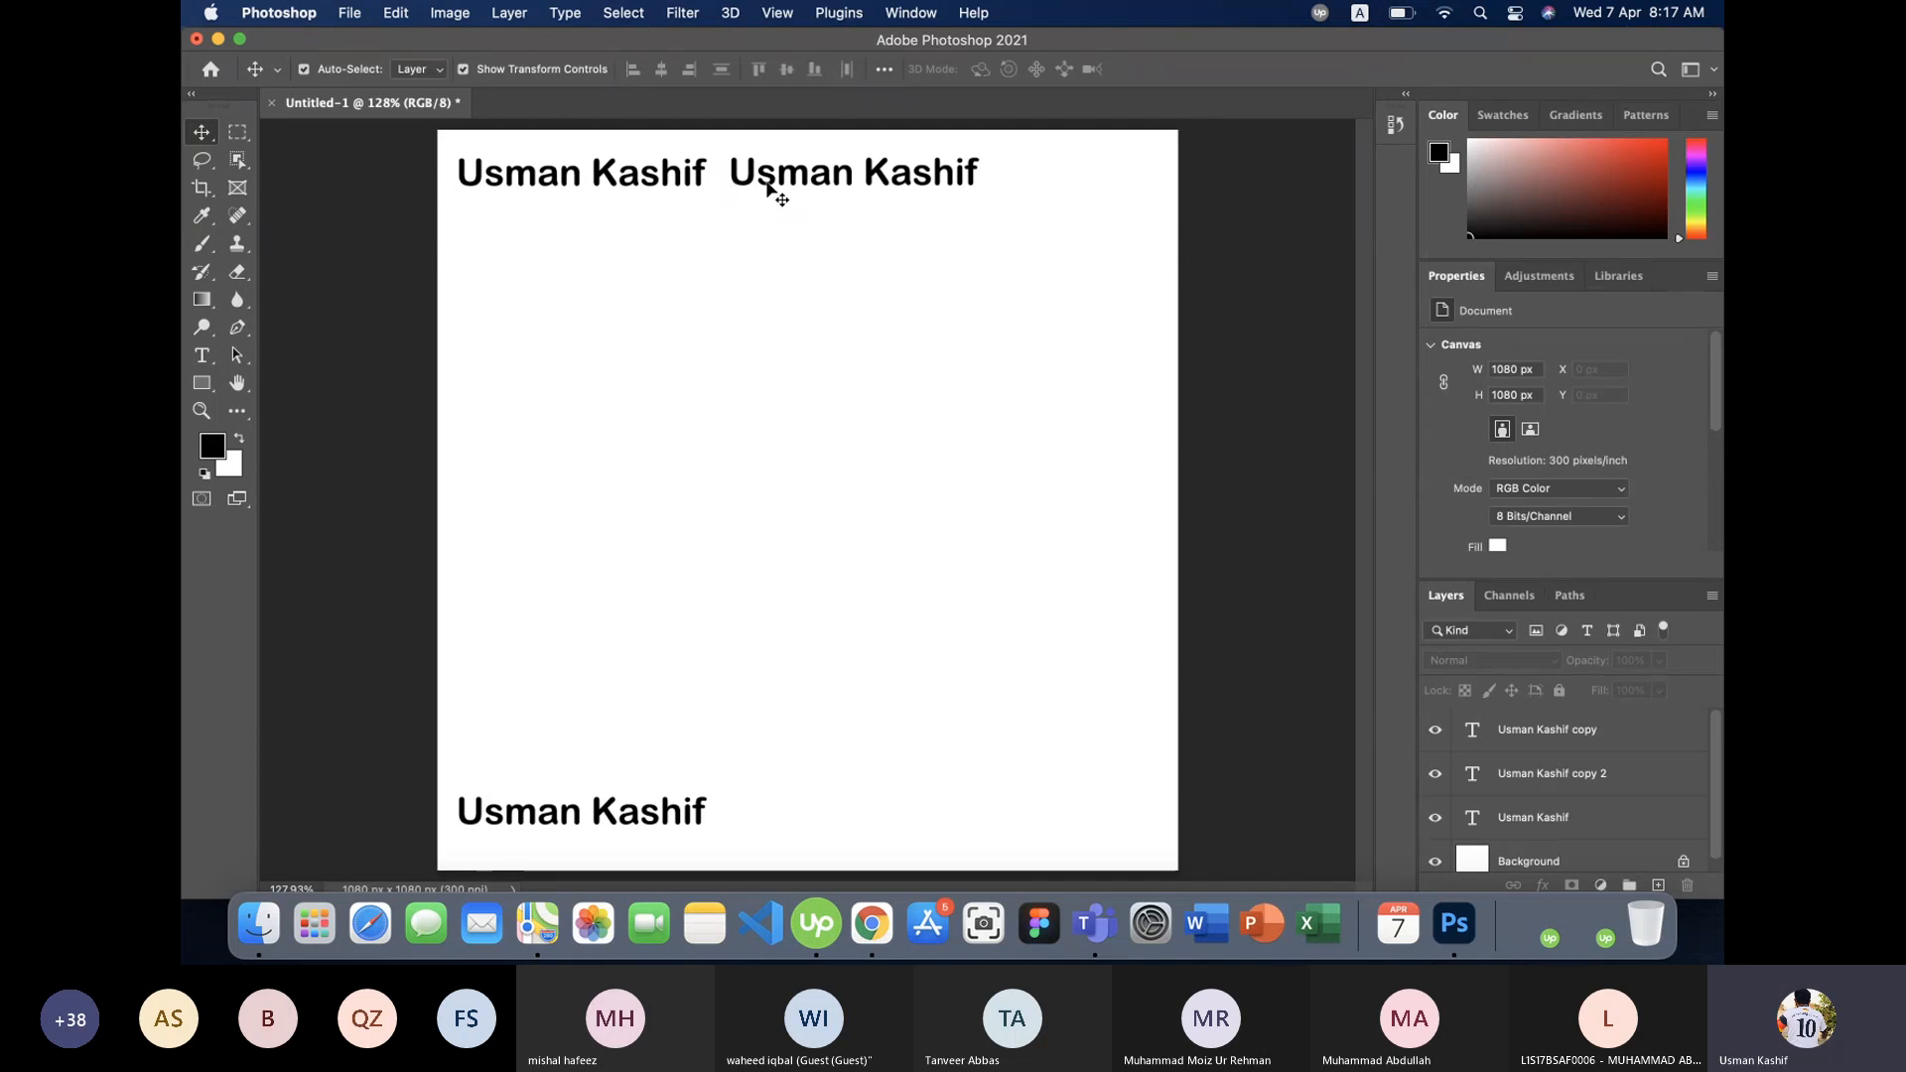
pyautogui.moveTo(773, 188); pyautogui.dragTo(938, 242)
pyautogui.click(725, 323)
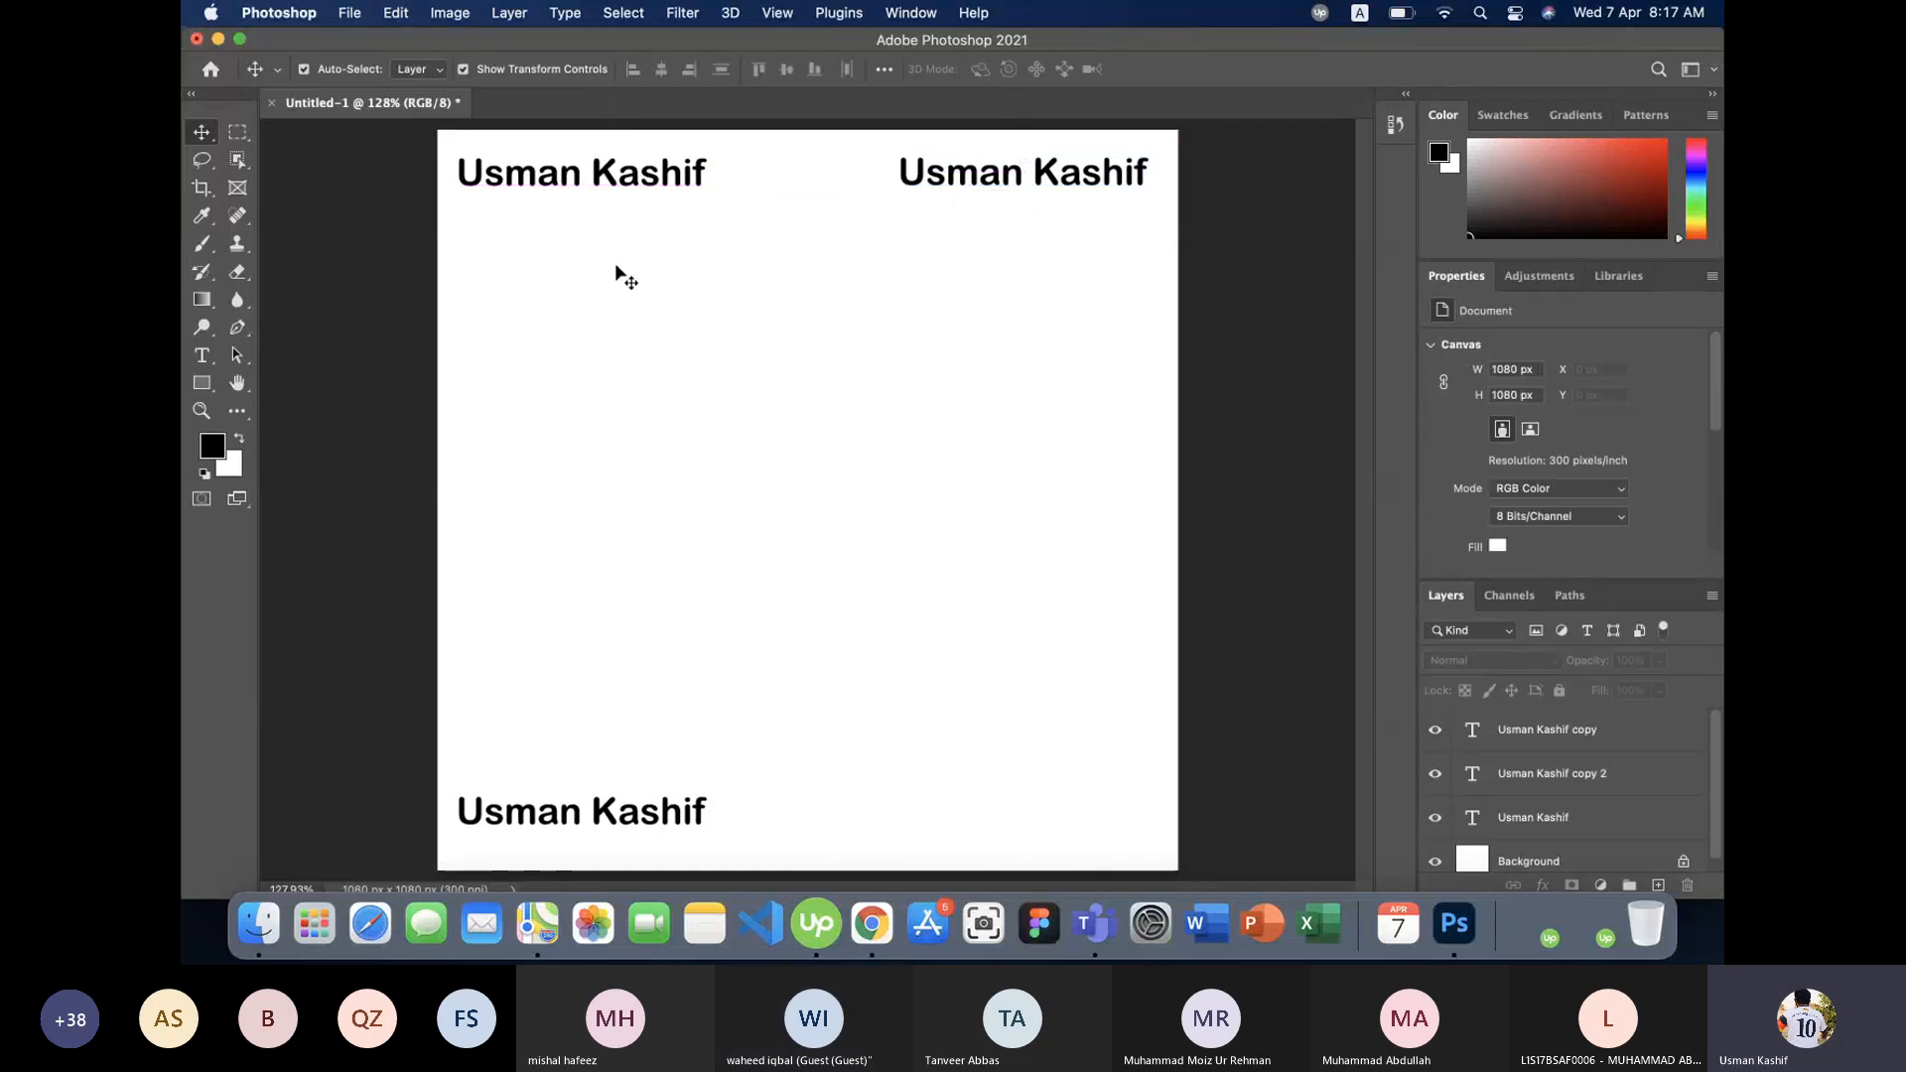
# - Delete both duplicate name text layers, keeping only the original in the canvas's upper-left corner
pyautogui.click(636, 816)
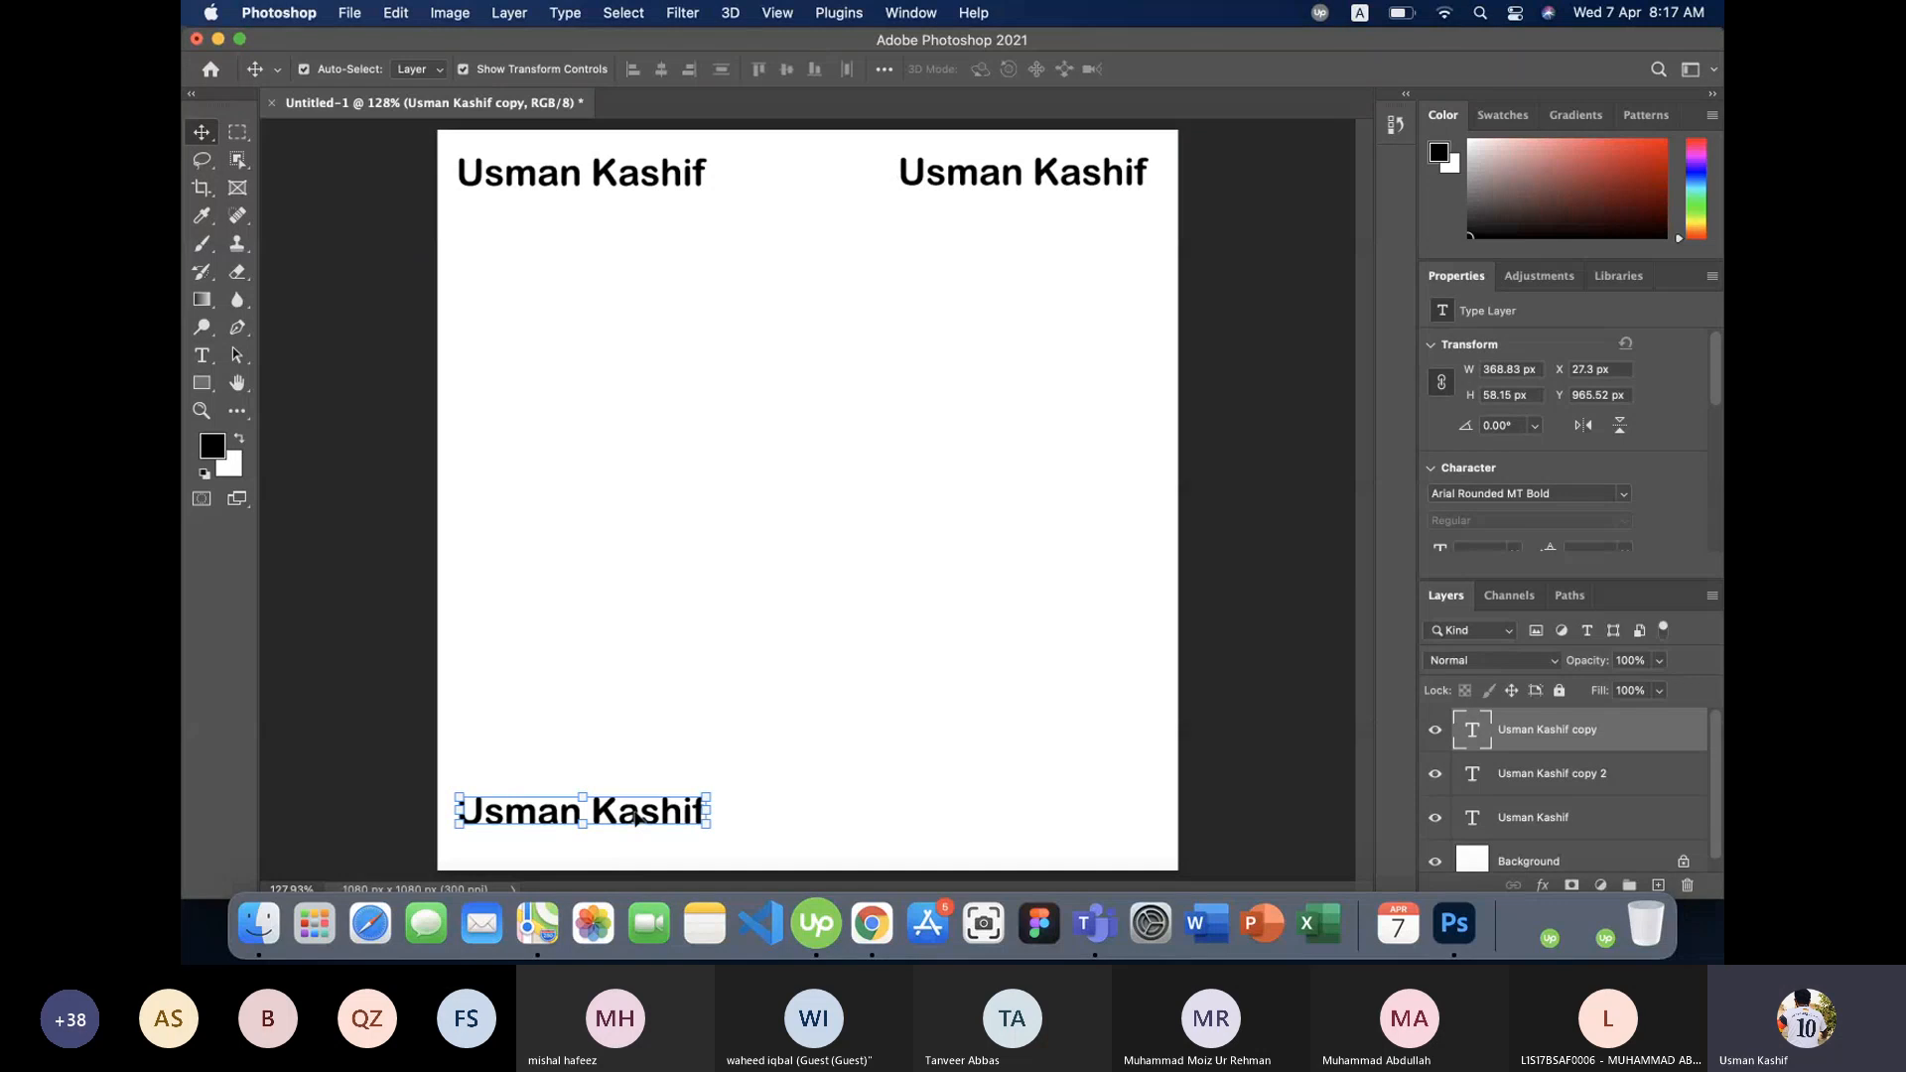
pyautogui.press('BackSpace')
pyautogui.press('BackSpace')
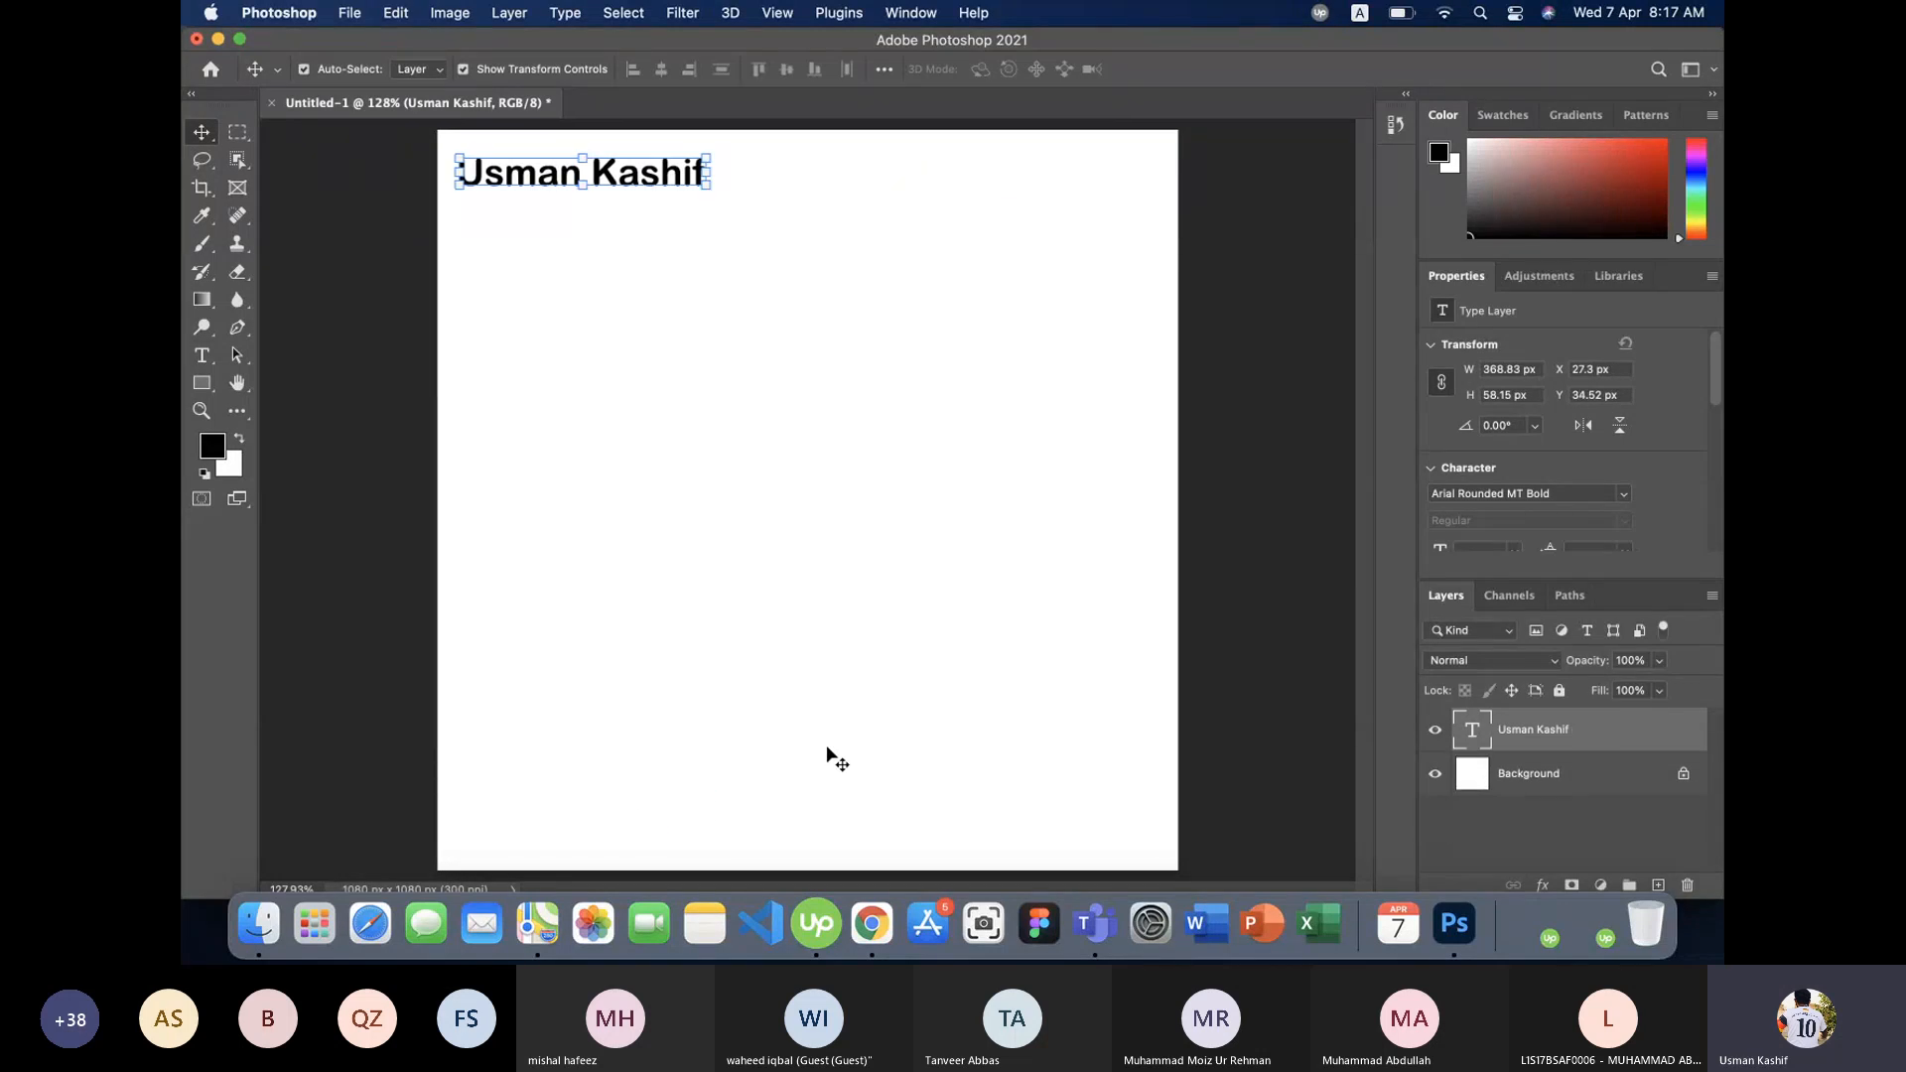
pyautogui.click(695, 387)
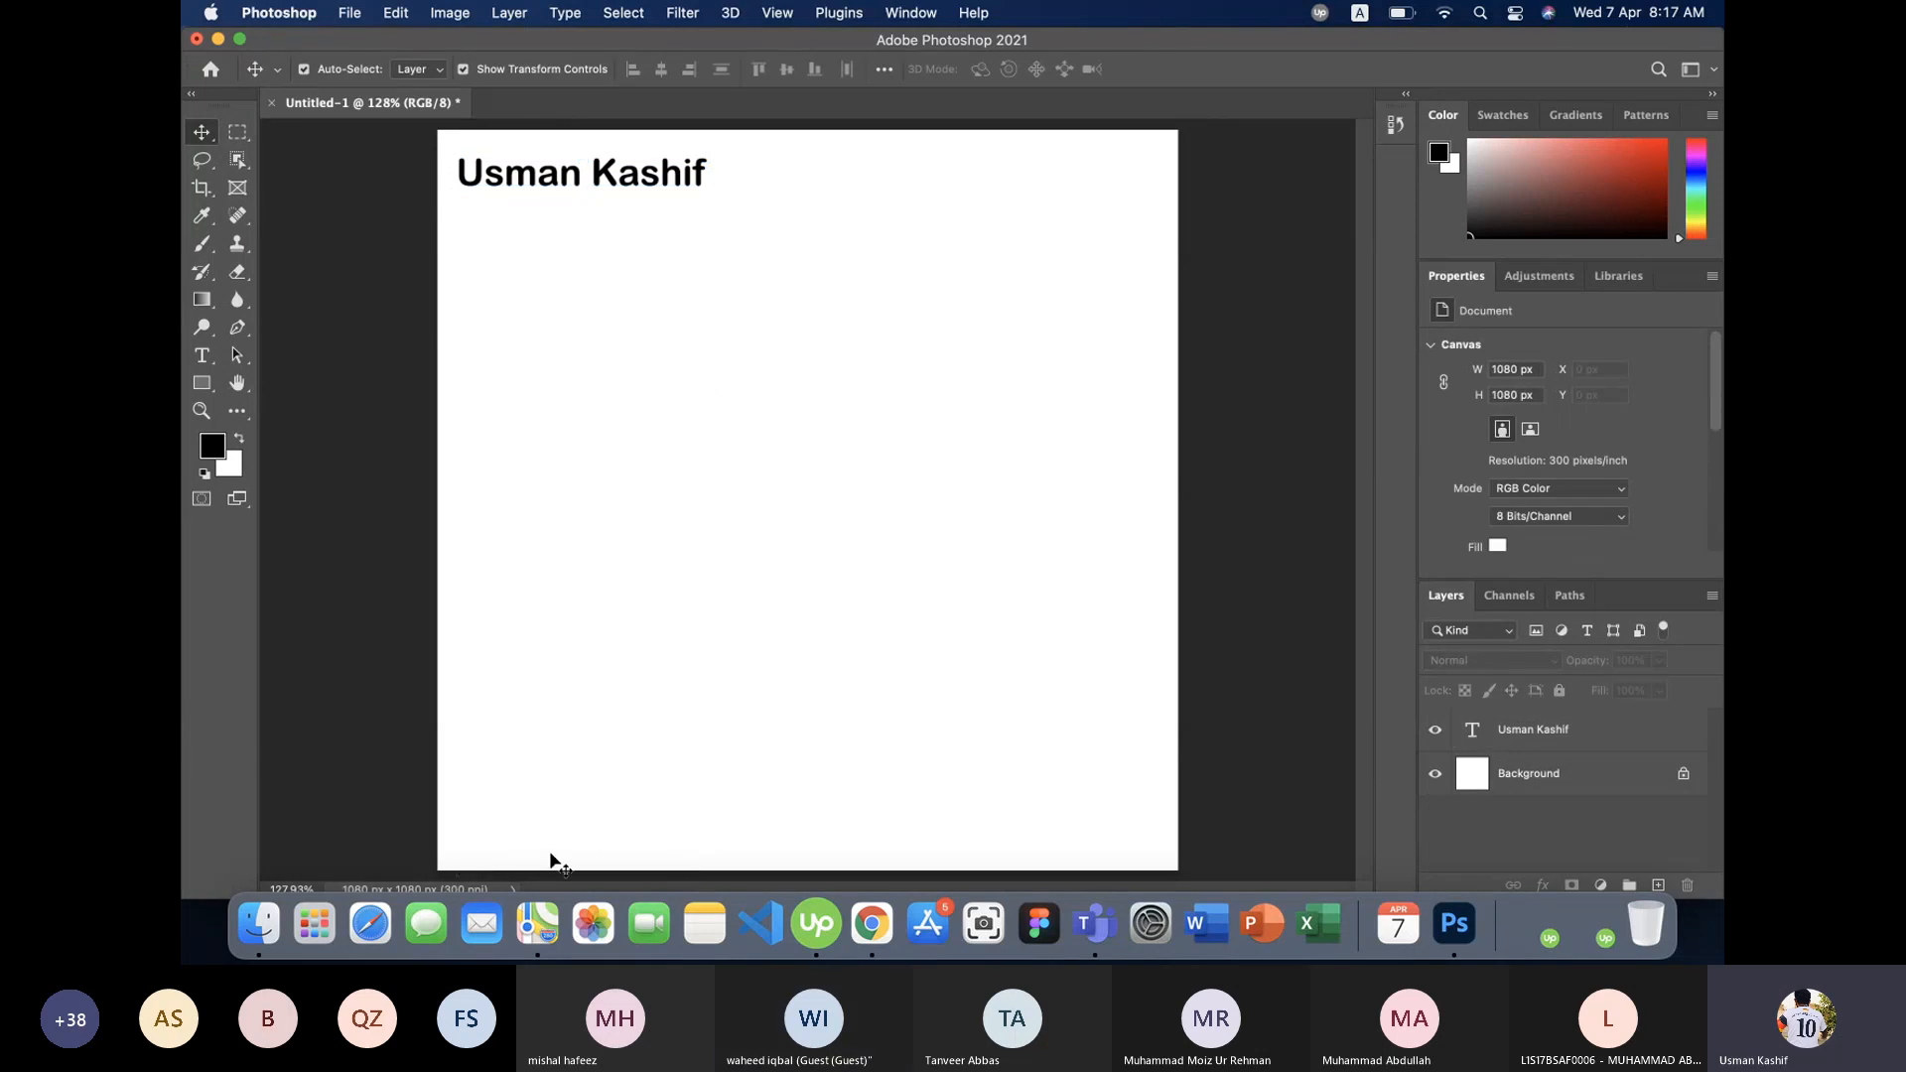
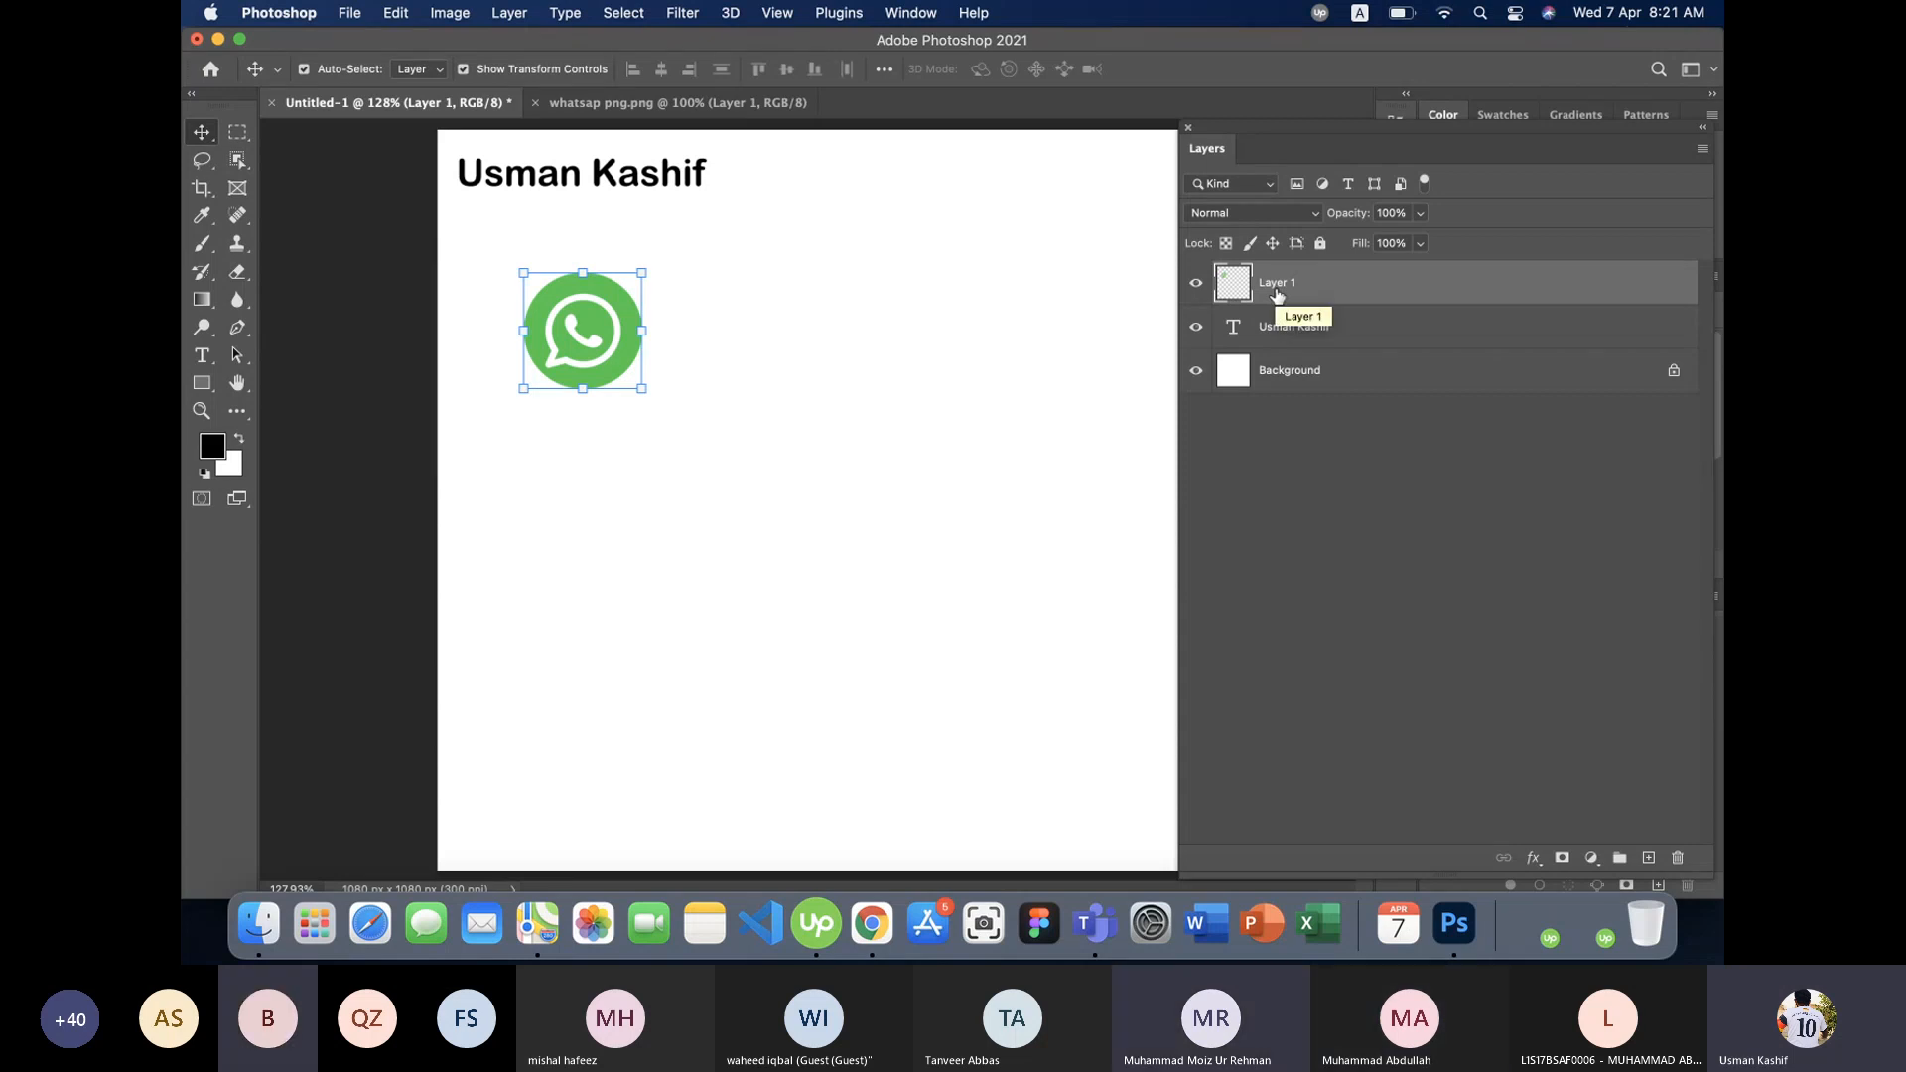
# - Duplicate Layer 1, which holds the WhatsApp icon
pyautogui.keyDown('super'); pyautogui.click(1287, 300); pyautogui.keyUp('super')
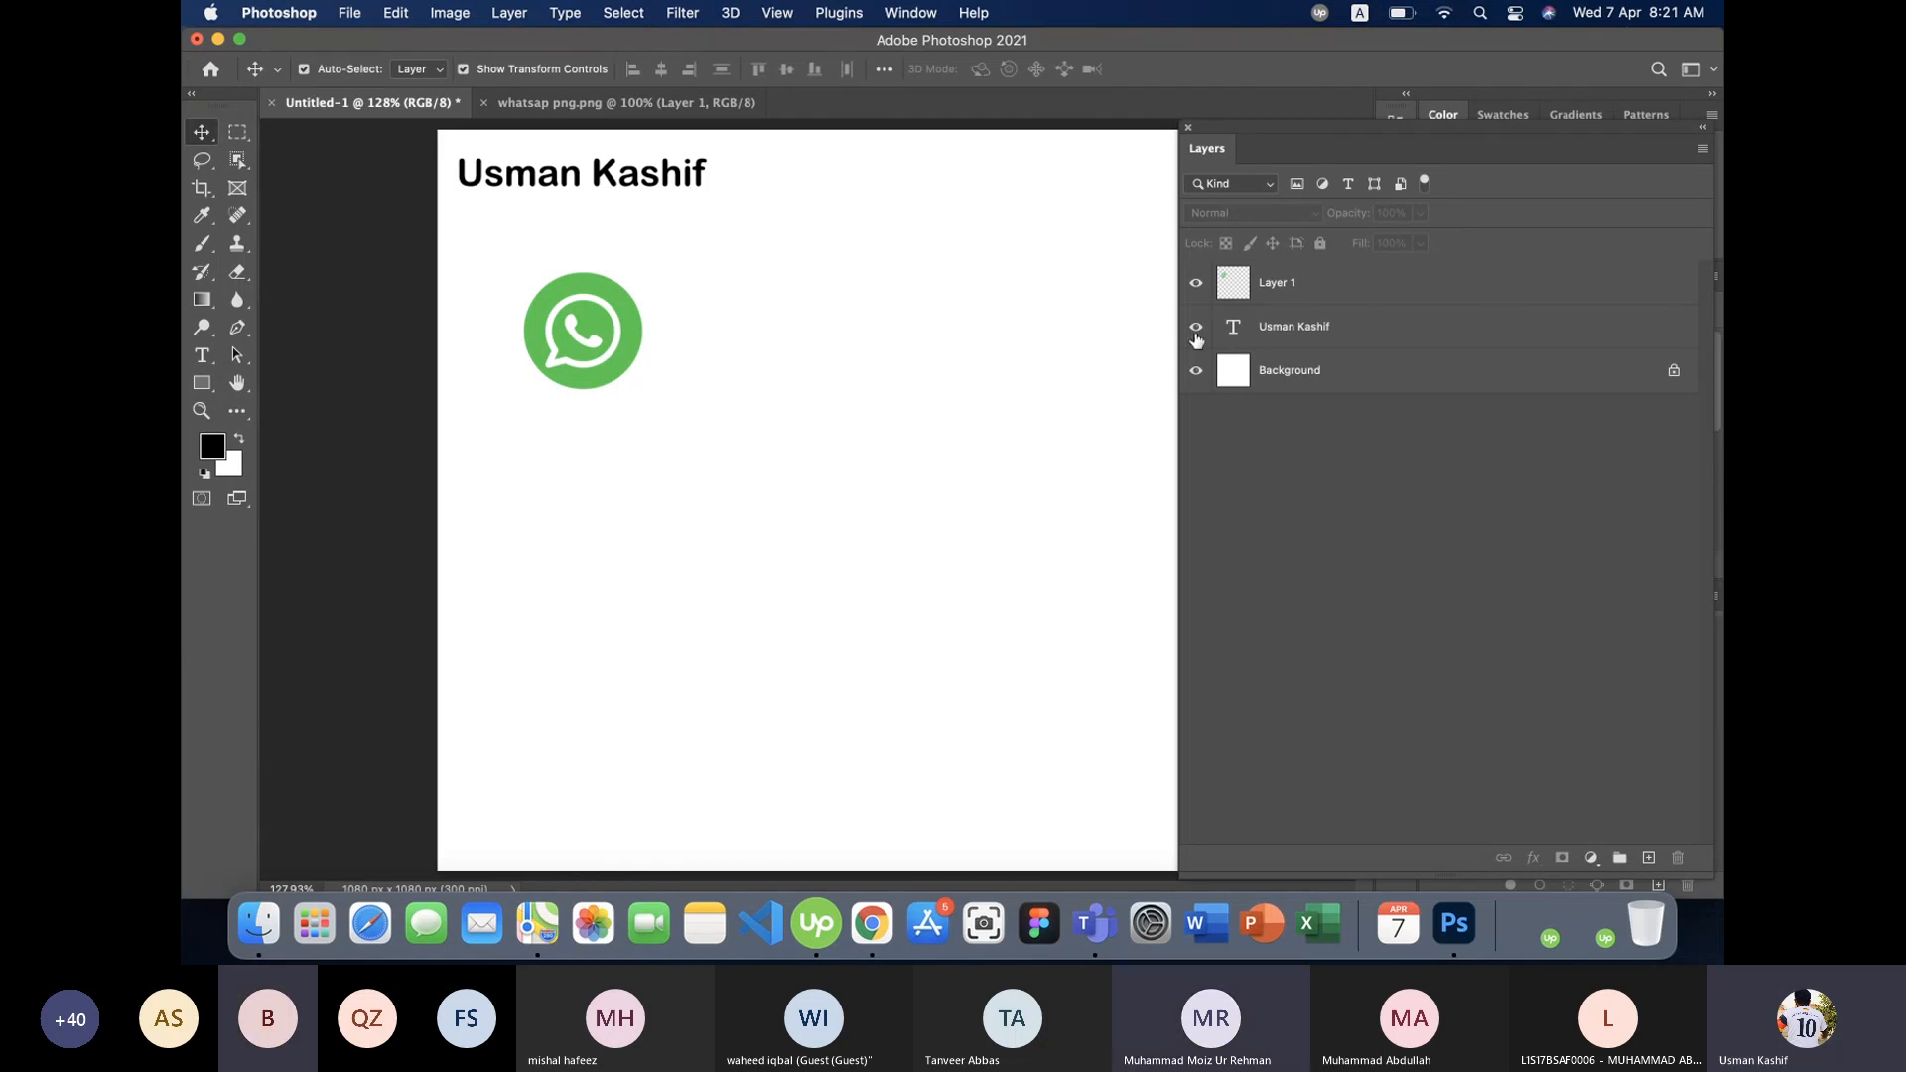
pyautogui.click(596, 338)
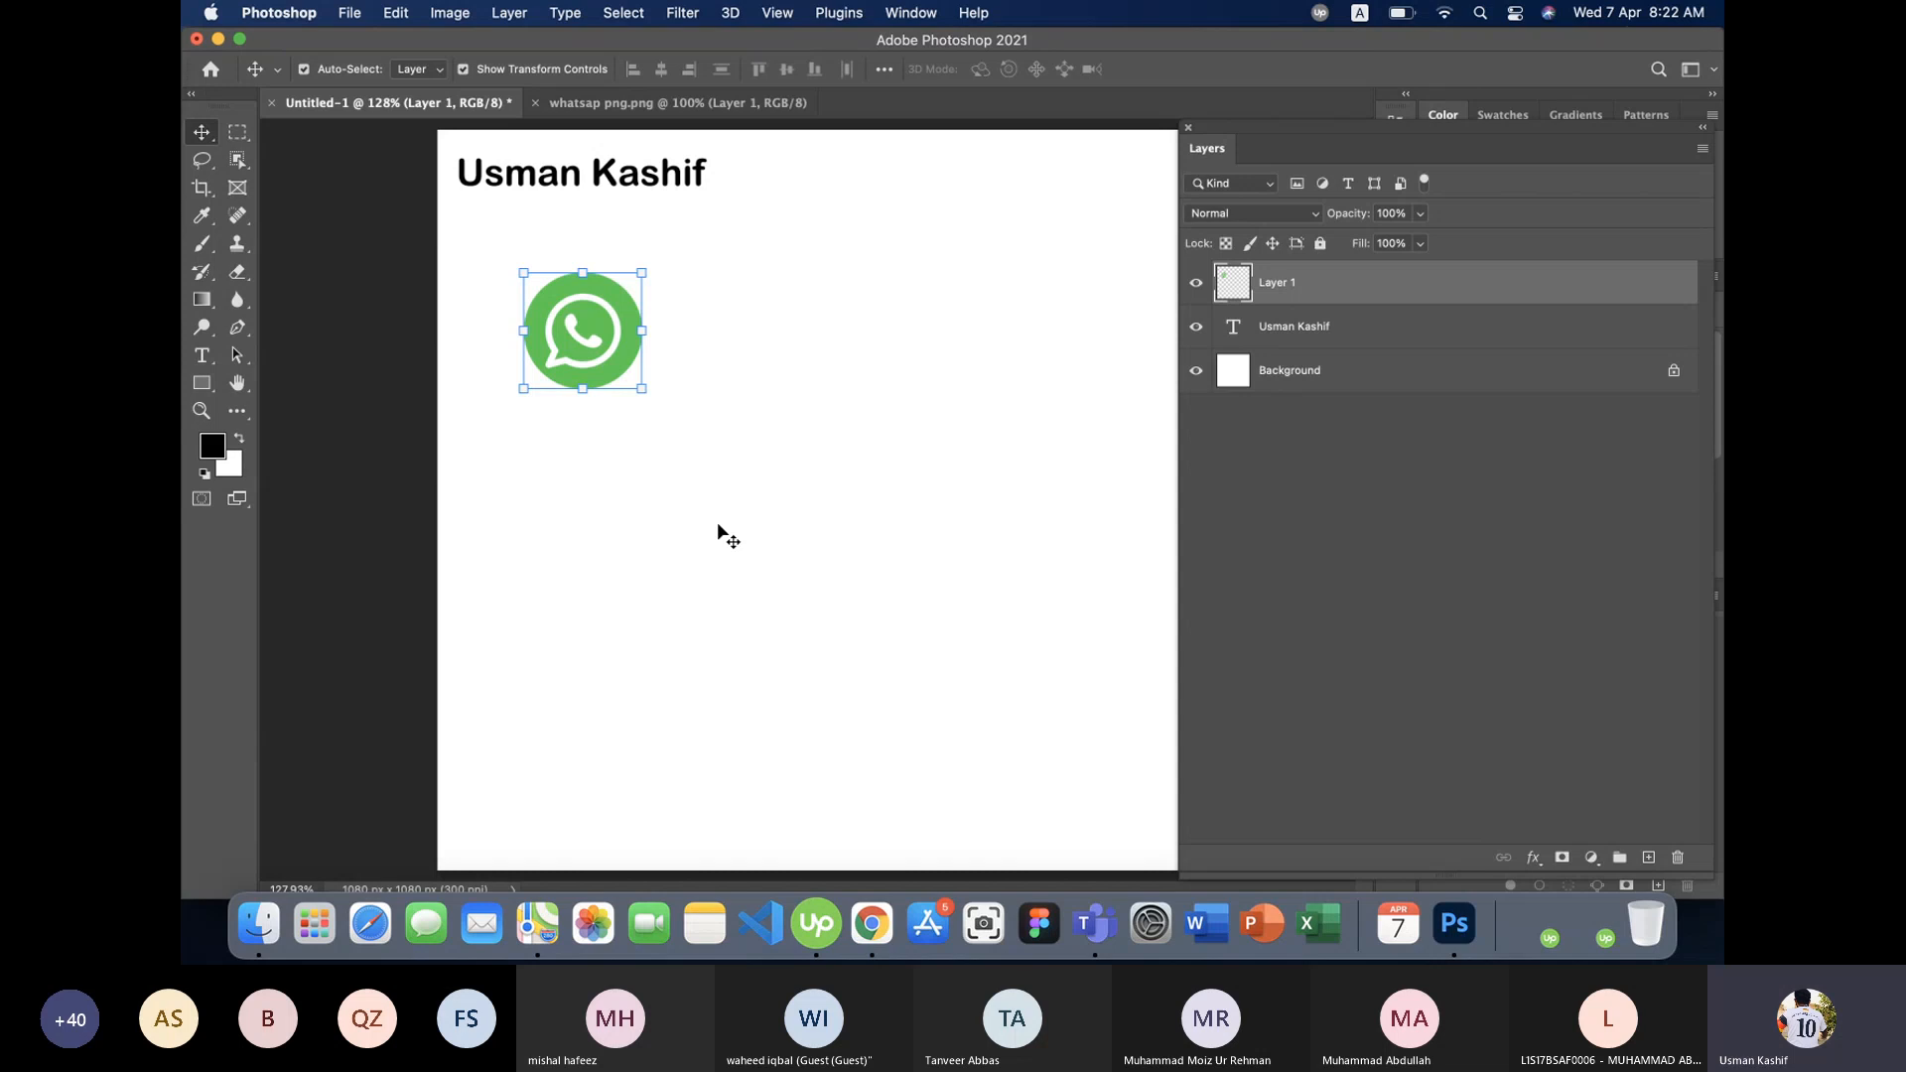
pyautogui.press('super+j')
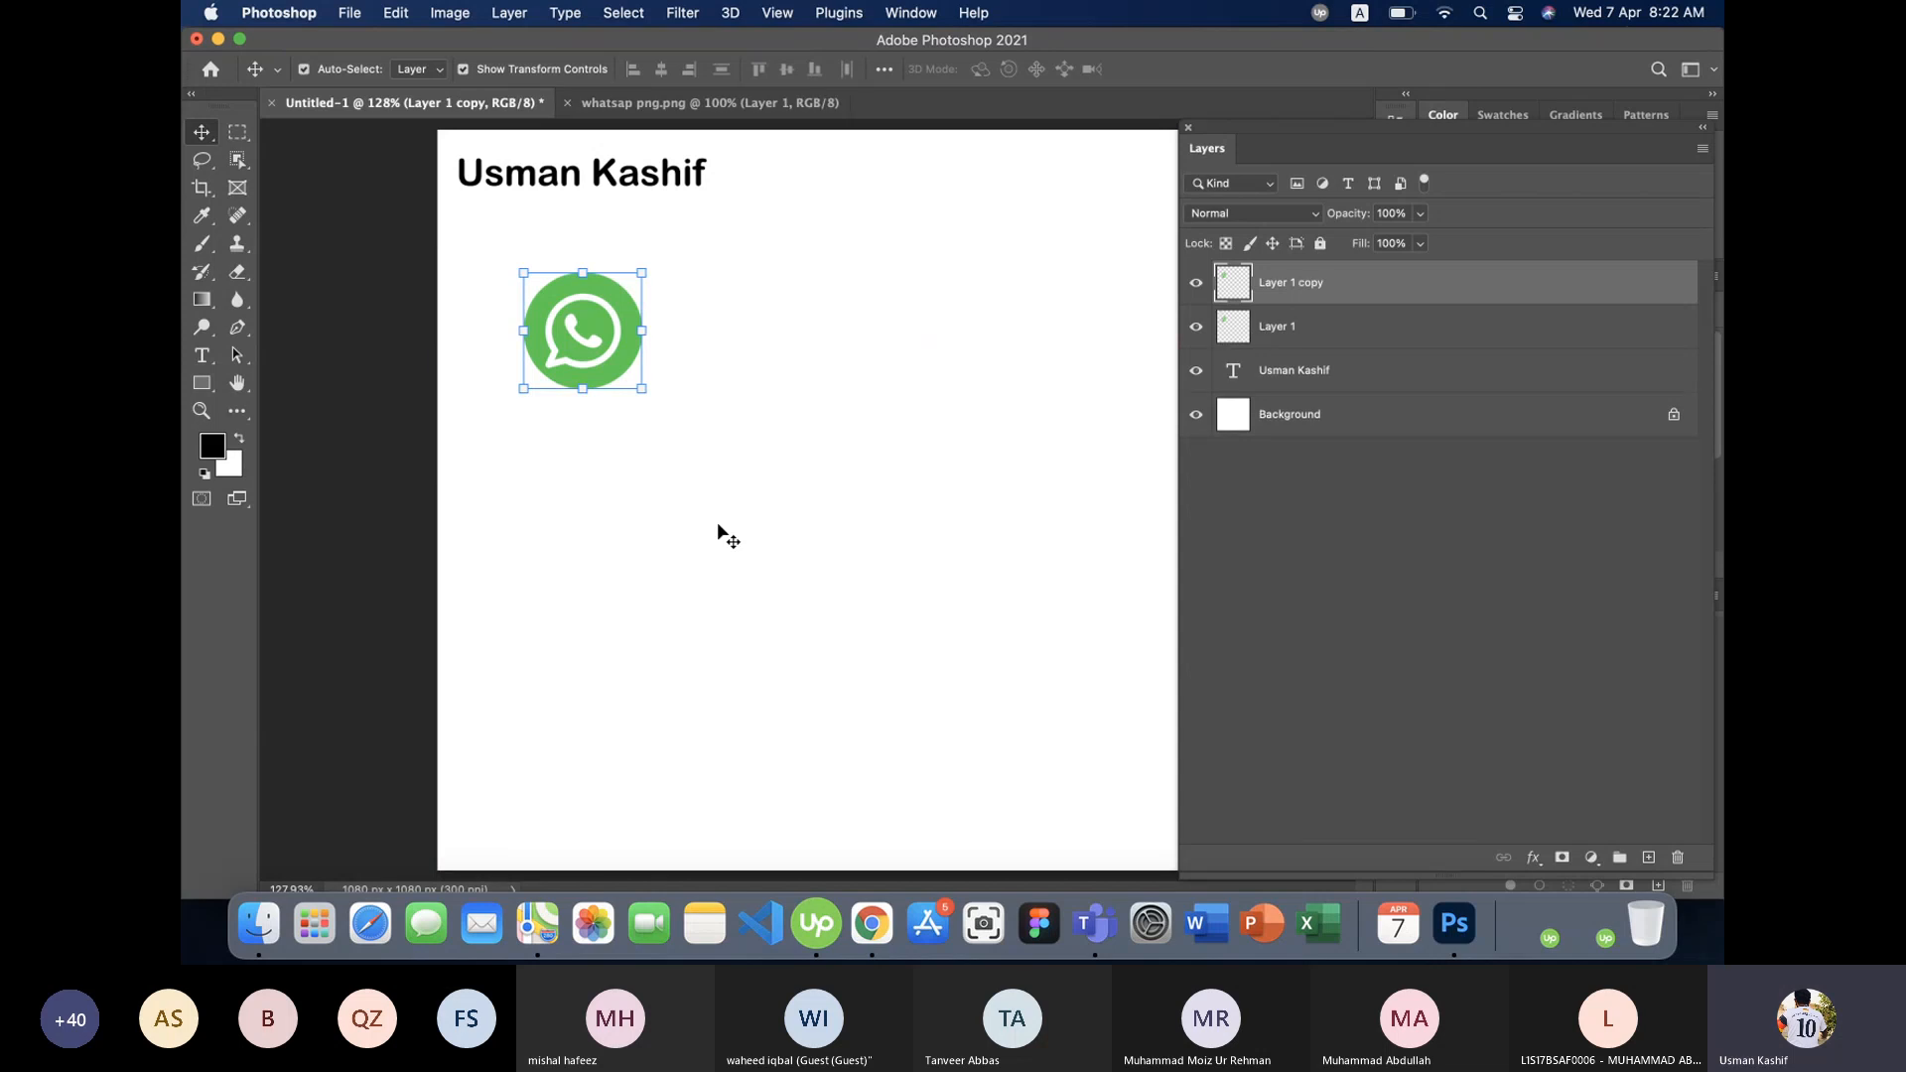
# - Replace the name text with "ctrl j (layer duplicate)" and commit the edit
pyautogui.doubleClick(536, 171)
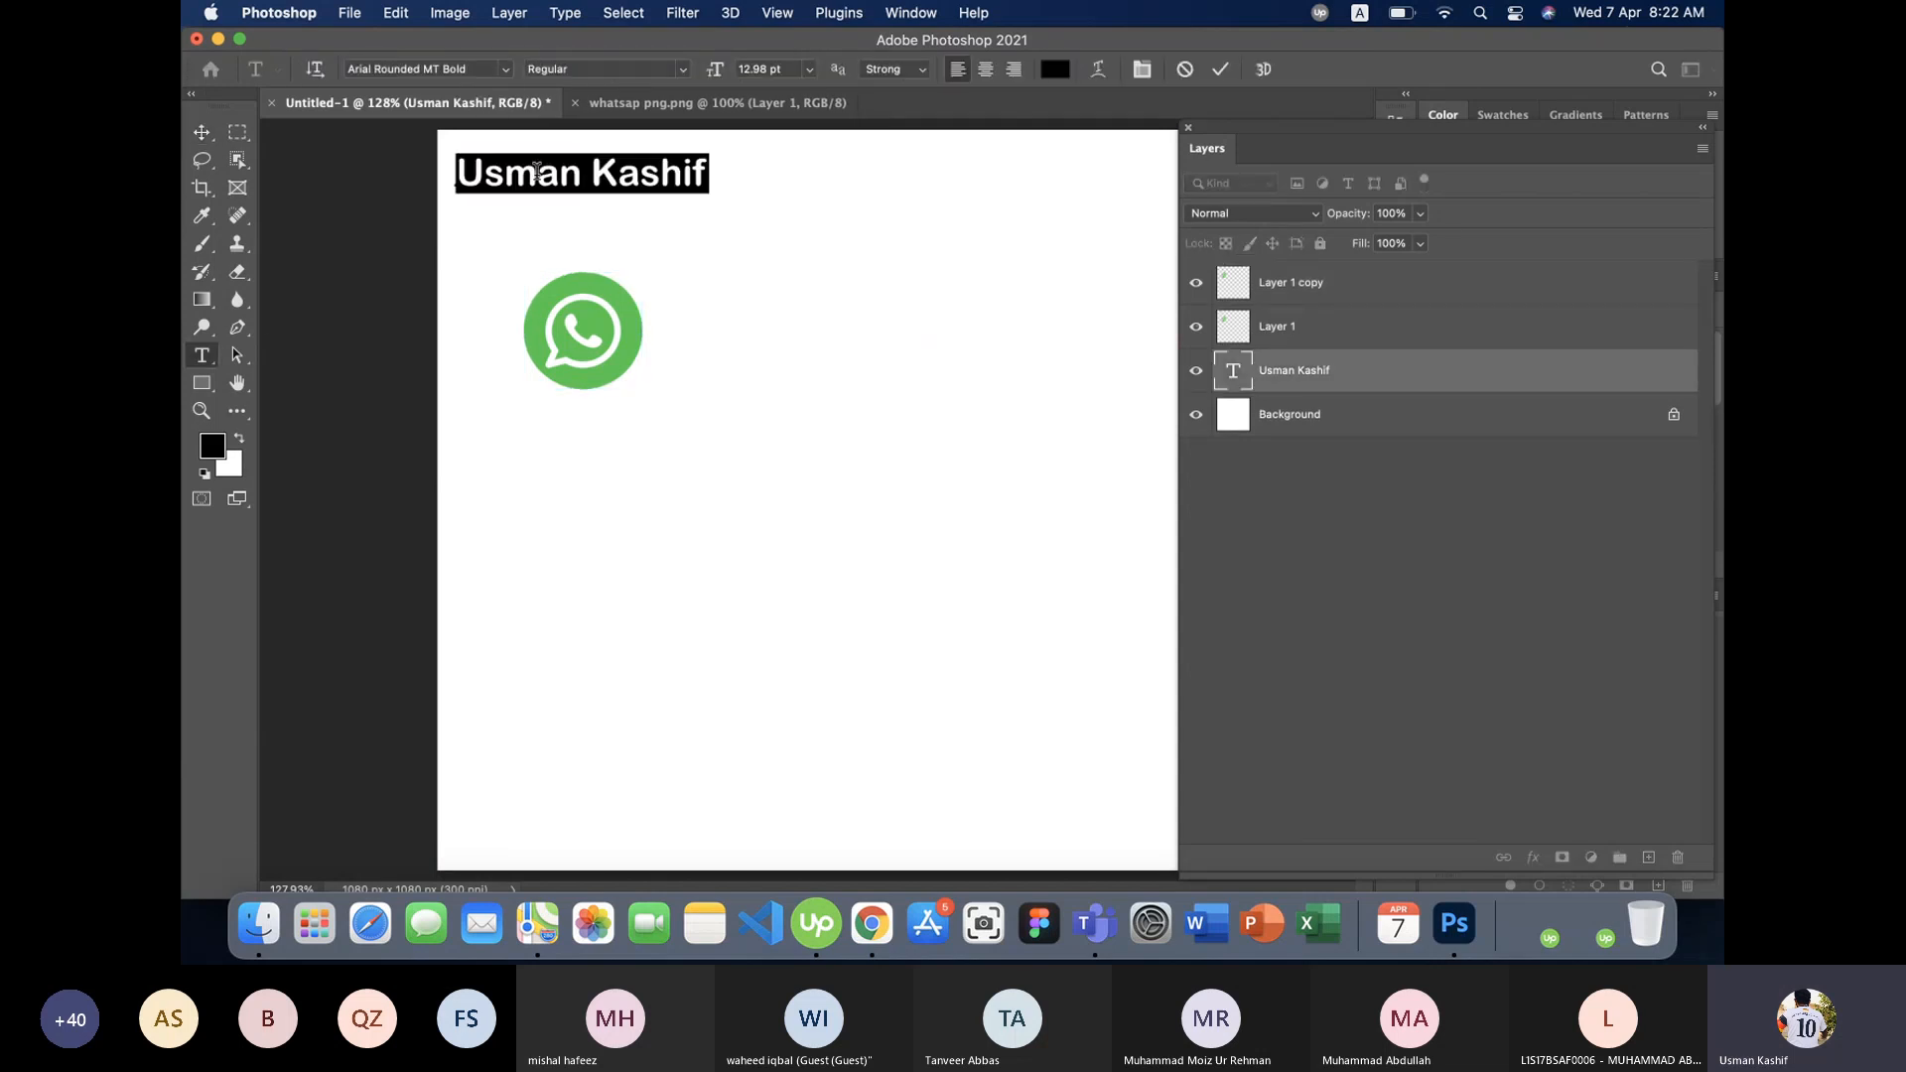
pyautogui.write('ctrl ')
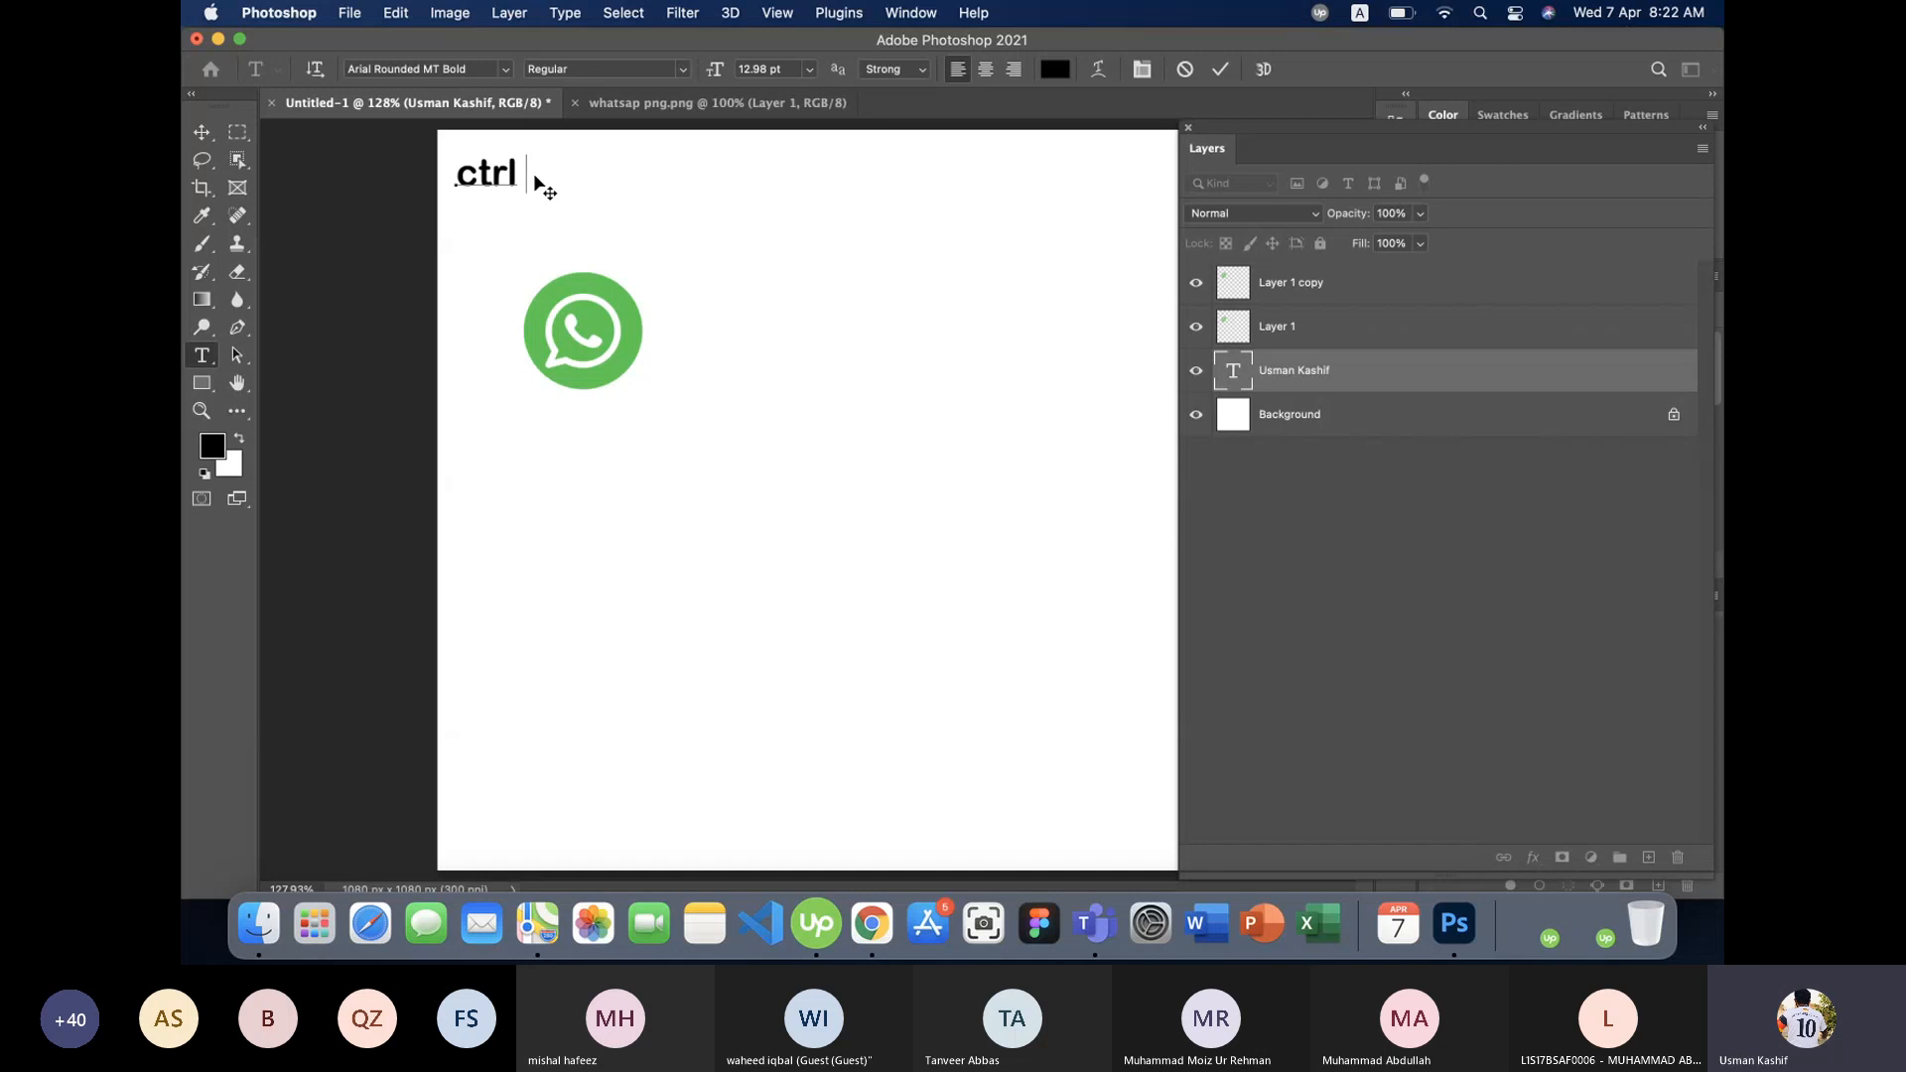
pyautogui.write('j (layer duplicate)')
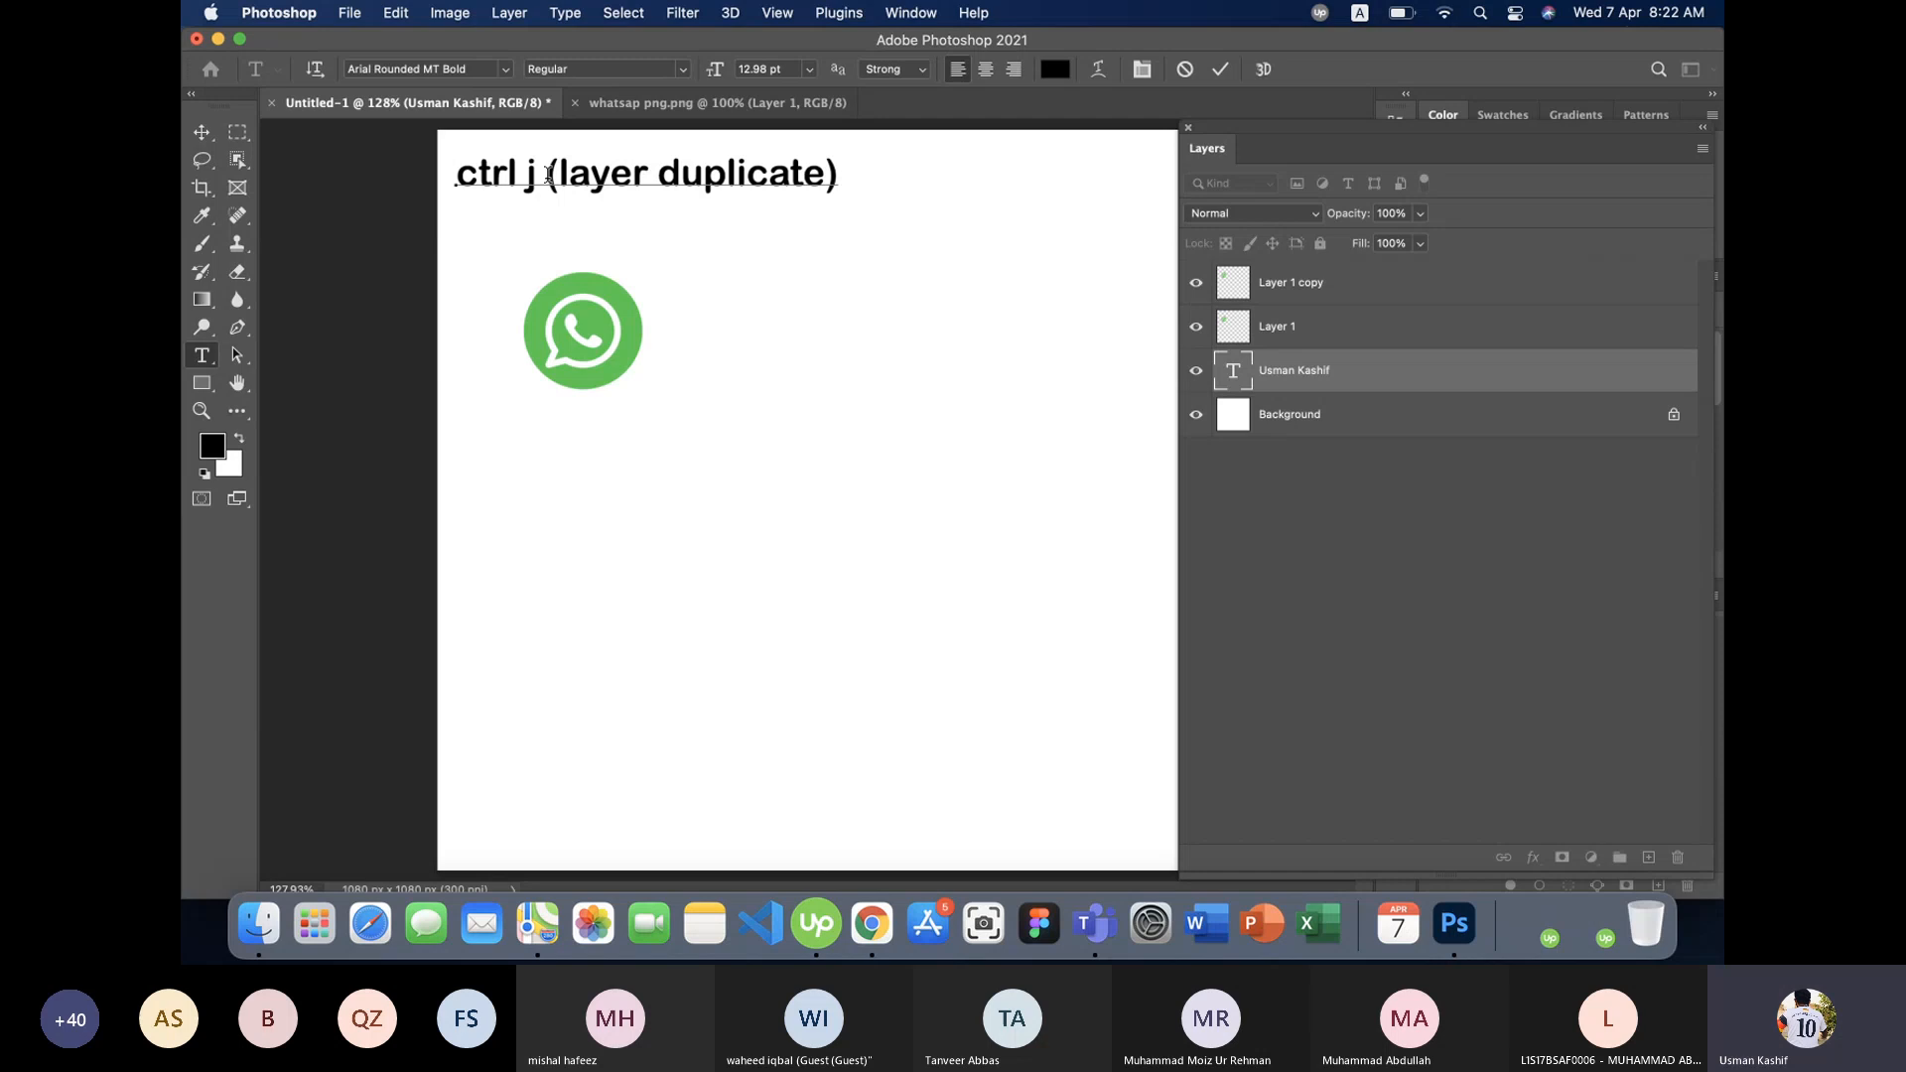
pyautogui.hotkey('ctrl', 'Return')
pyautogui.press('v')
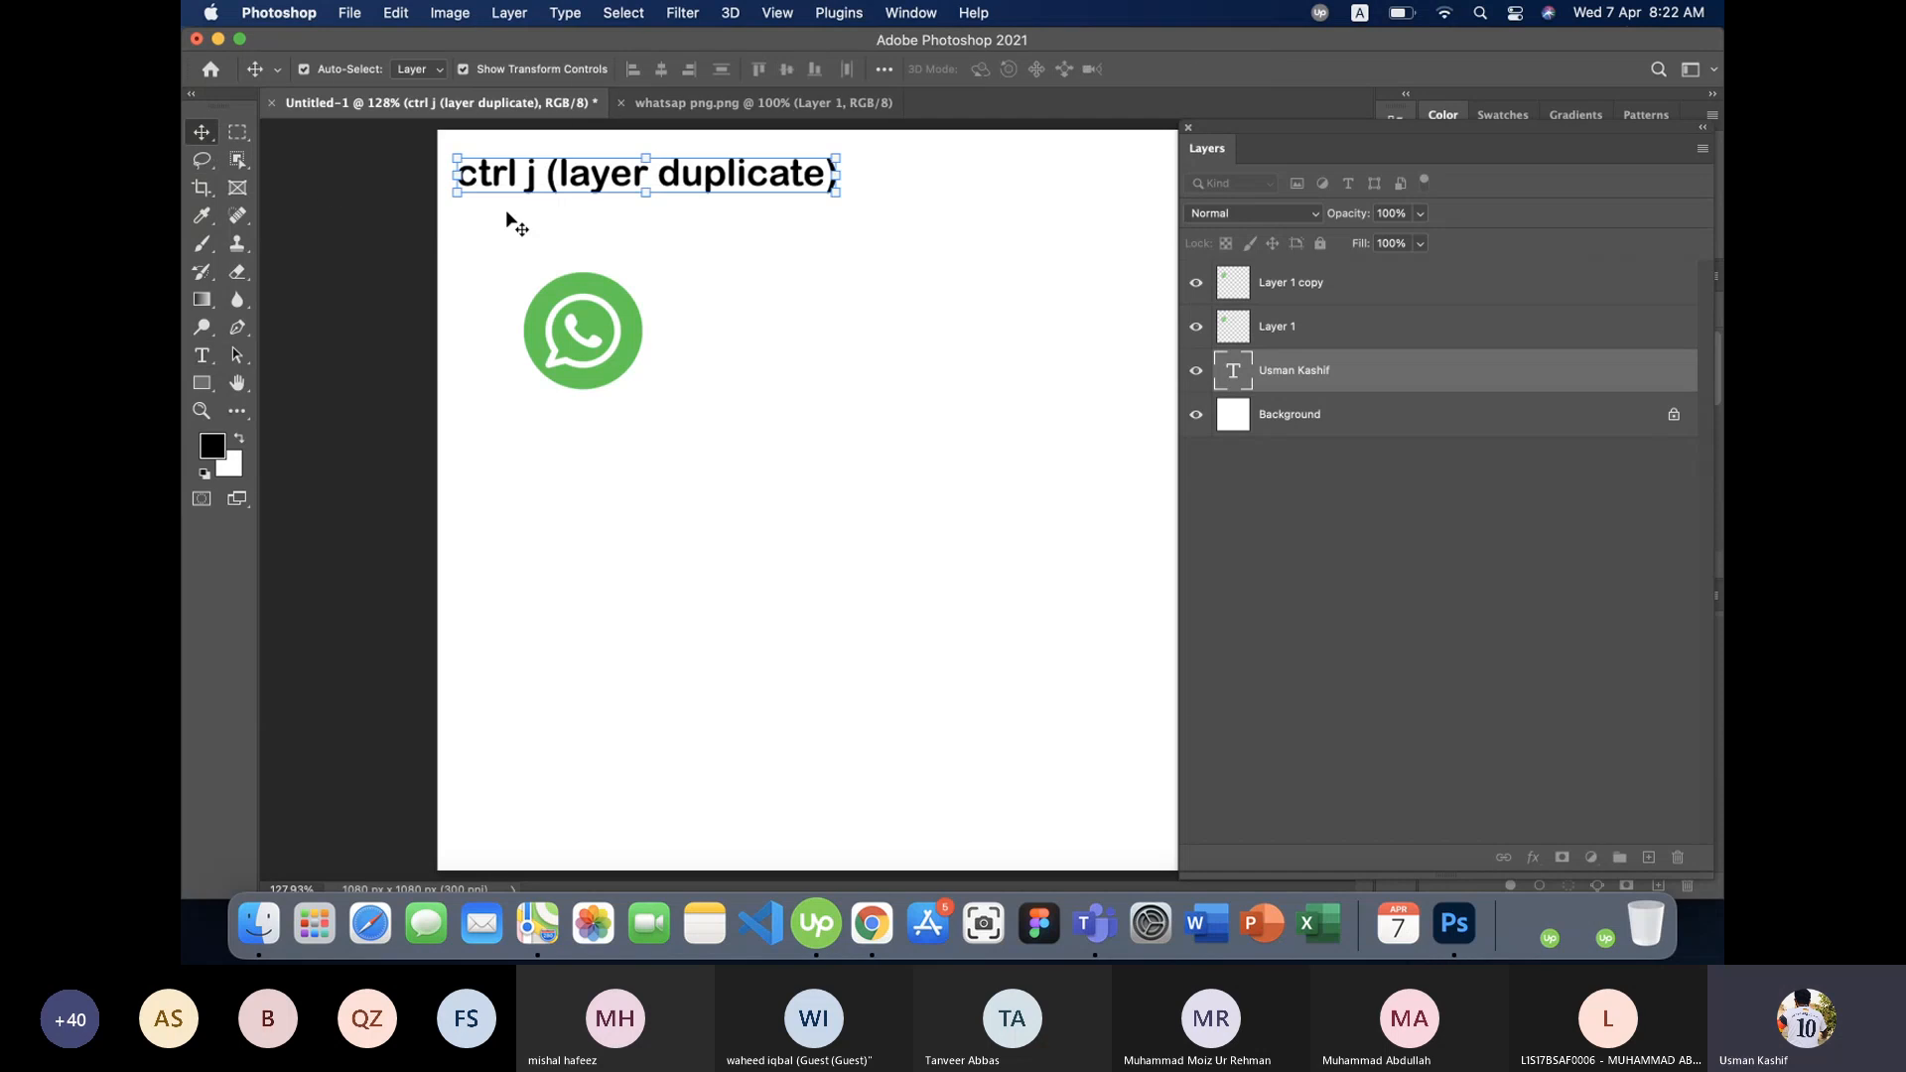
# - Move the duplicated WhatsApp icon, Layer 1 copy, horizontally to the right of the original with a gap between them
pyautogui.click(1285, 335)
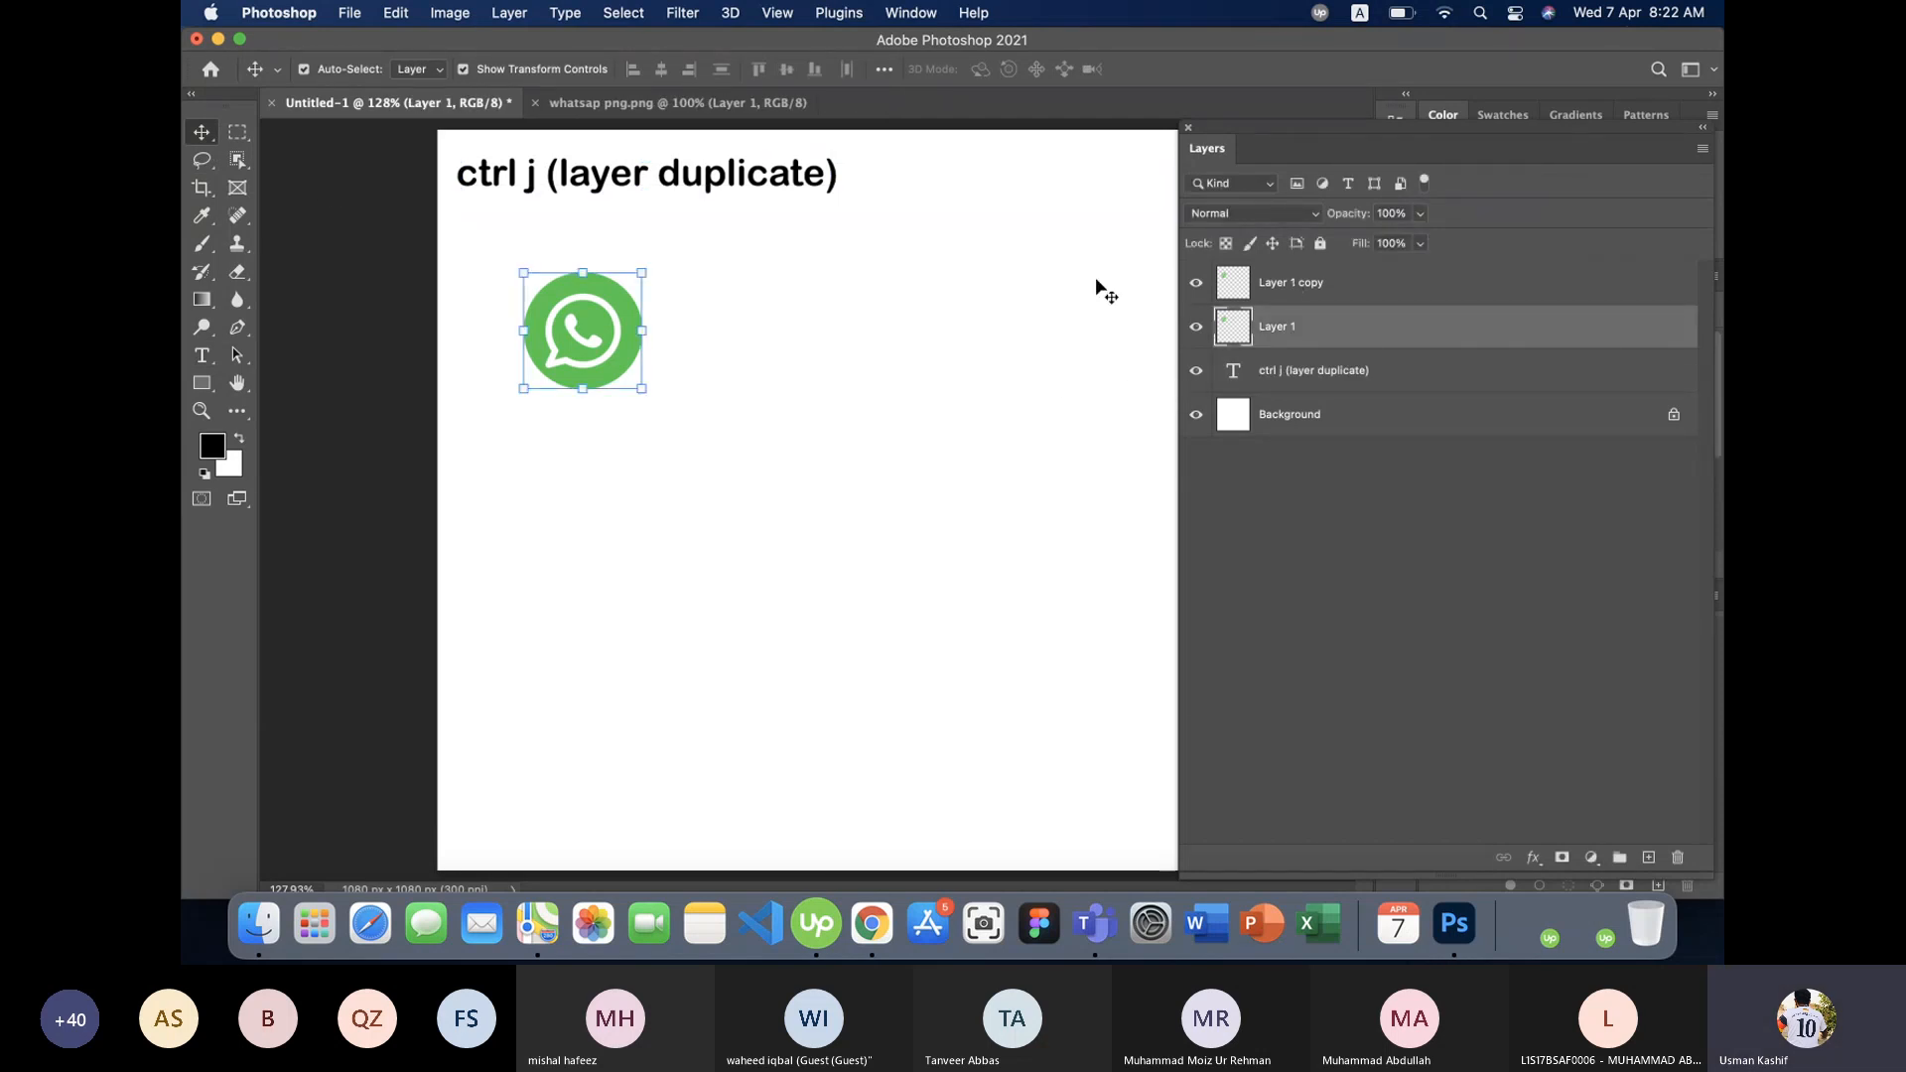
pyautogui.click(1307, 284)
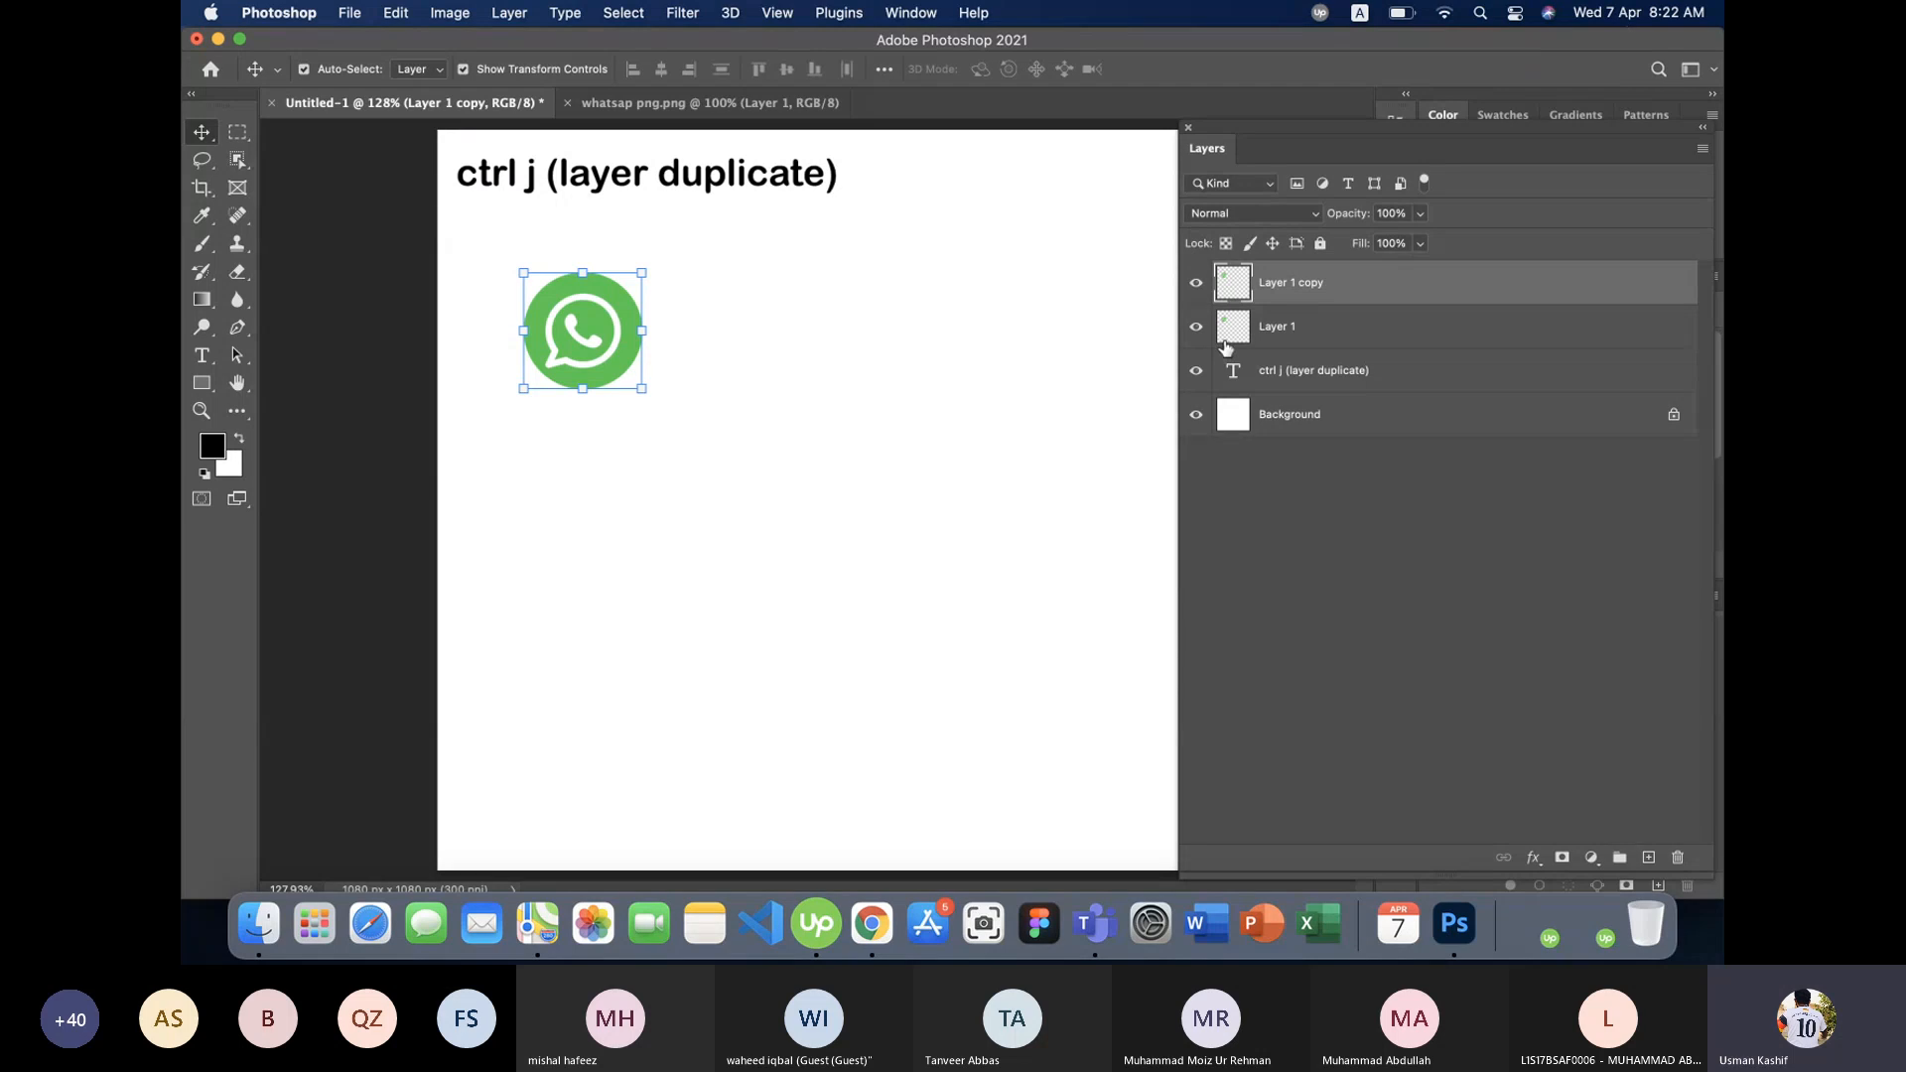
pyautogui.click(828, 467)
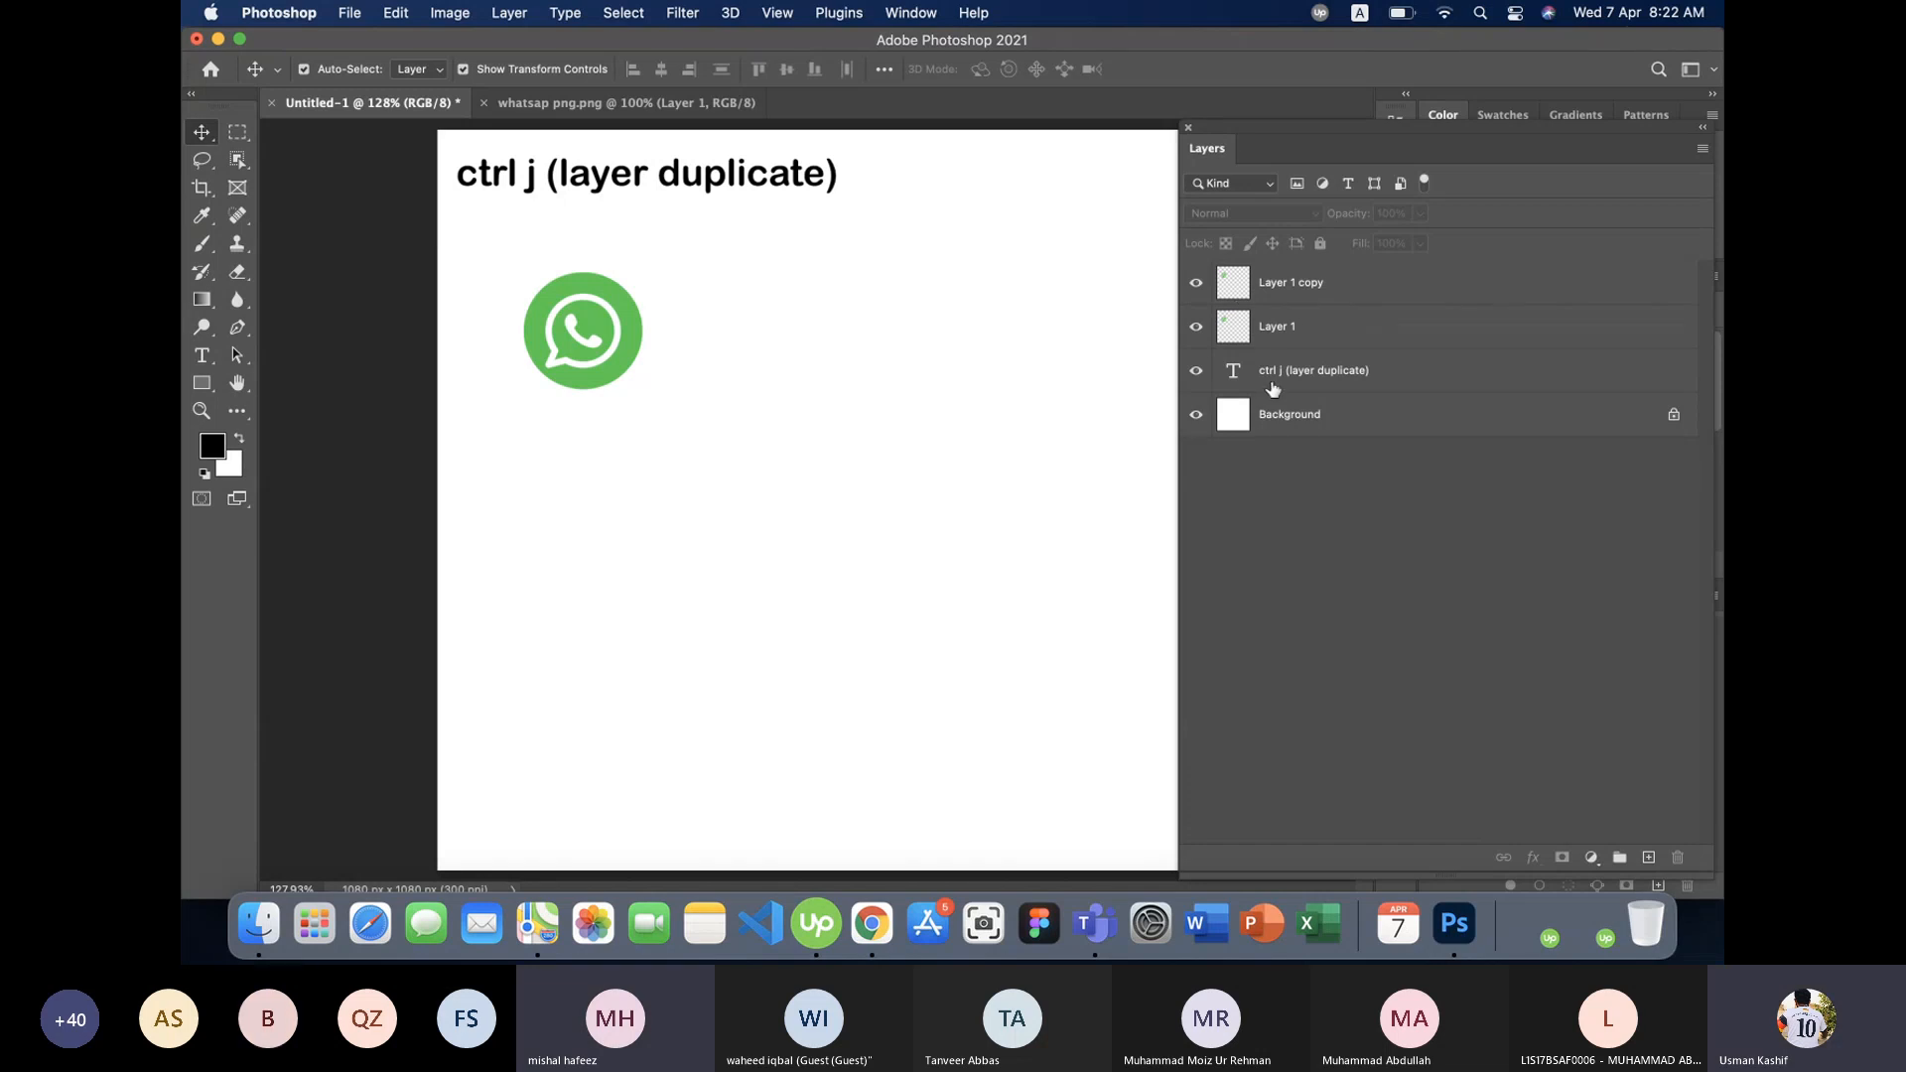
pyautogui.moveTo(571, 345); pyautogui.dragTo(752, 356)
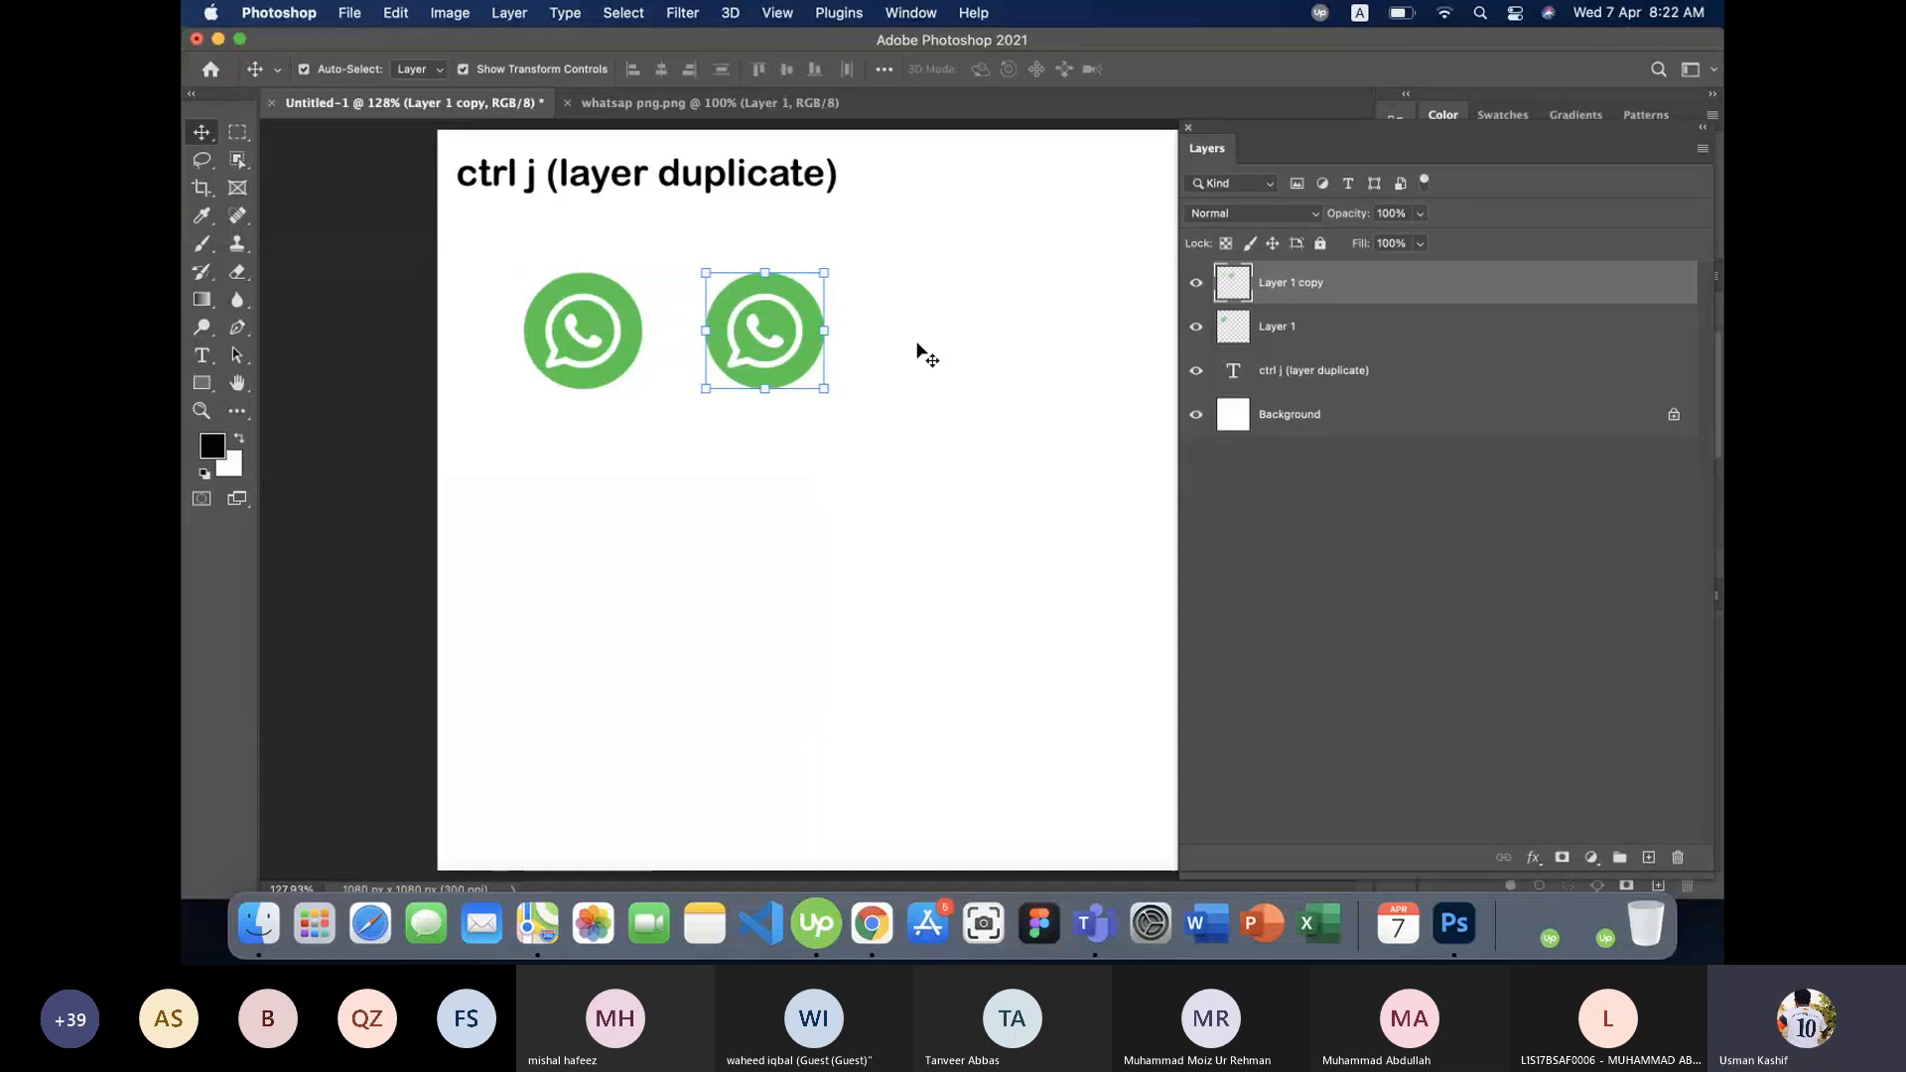
pyautogui.click(924, 354)
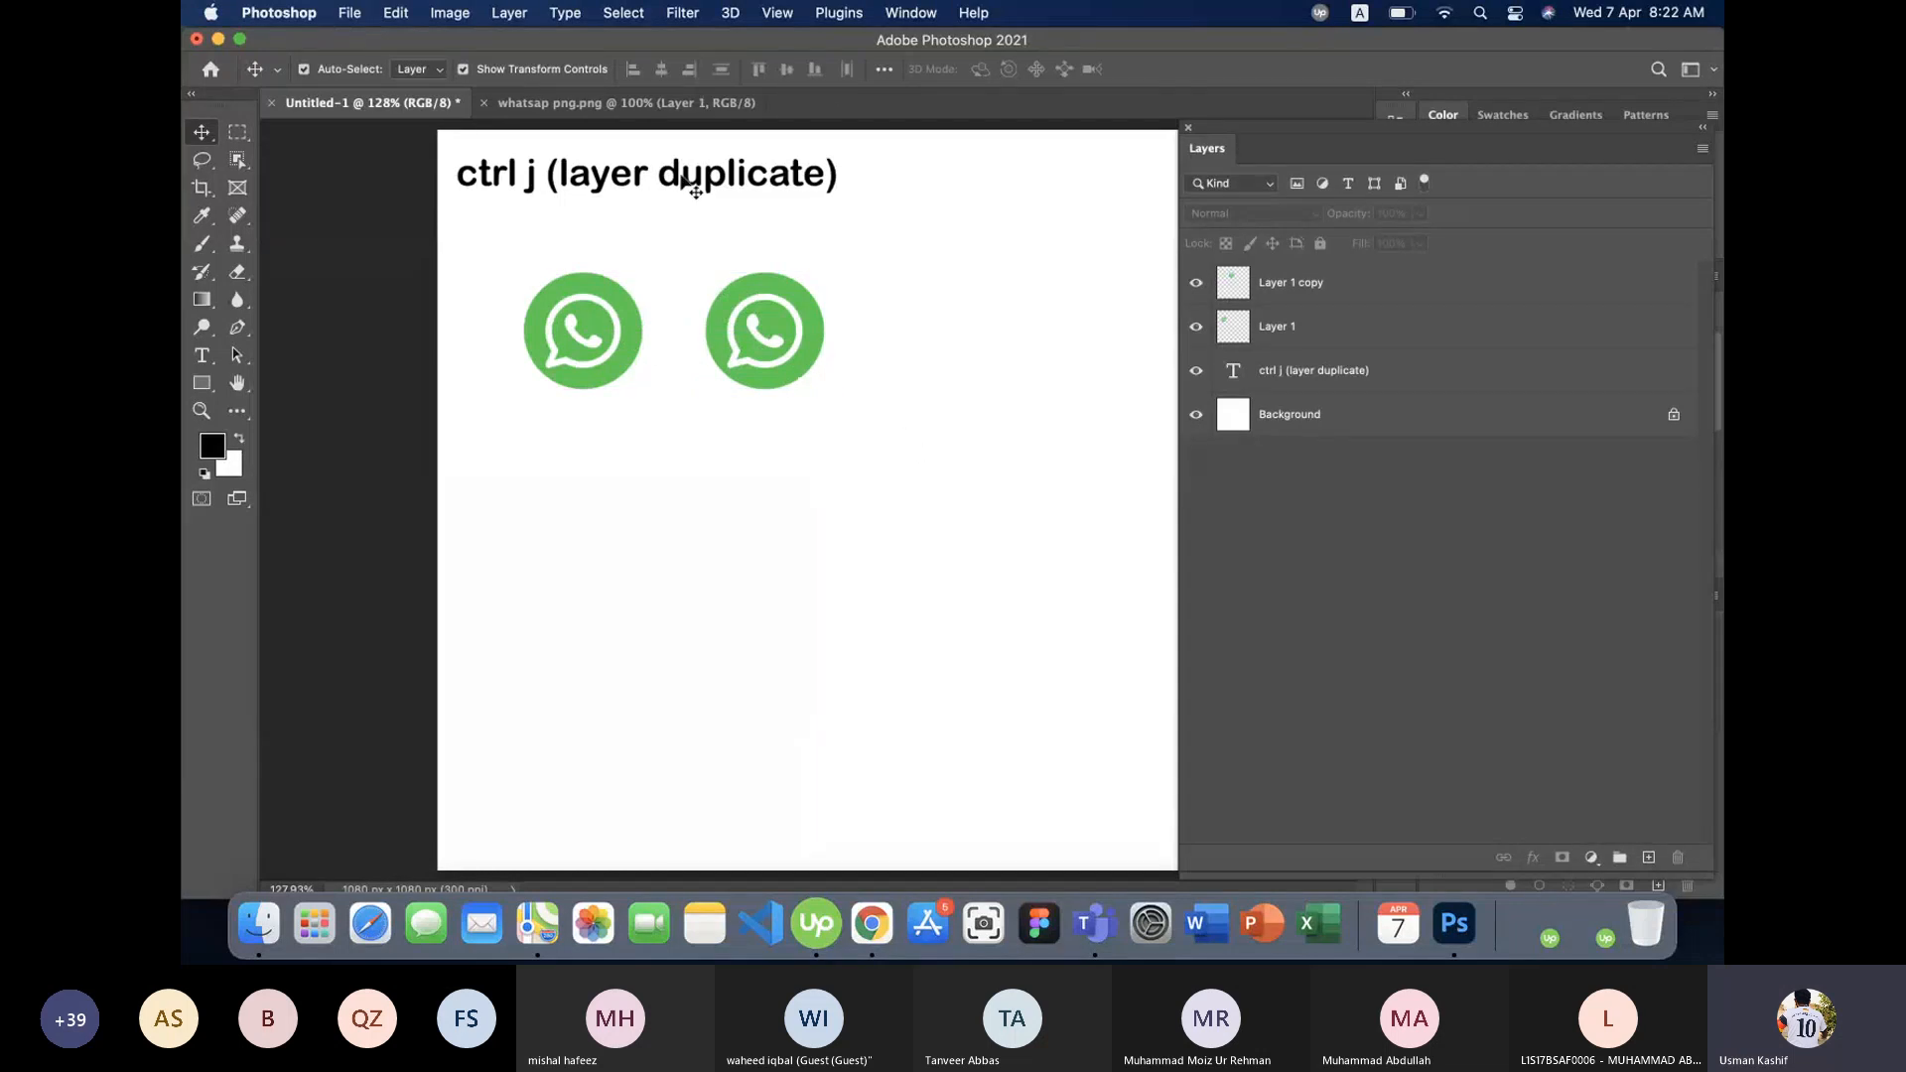
pyautogui.moveTo(875, 436)
pyautogui.mouseDown()
pyautogui.moveTo(504, 251)
pyautogui.moveTo(876, 442)
pyautogui.mouseUp()
pyautogui.click(731, 438)
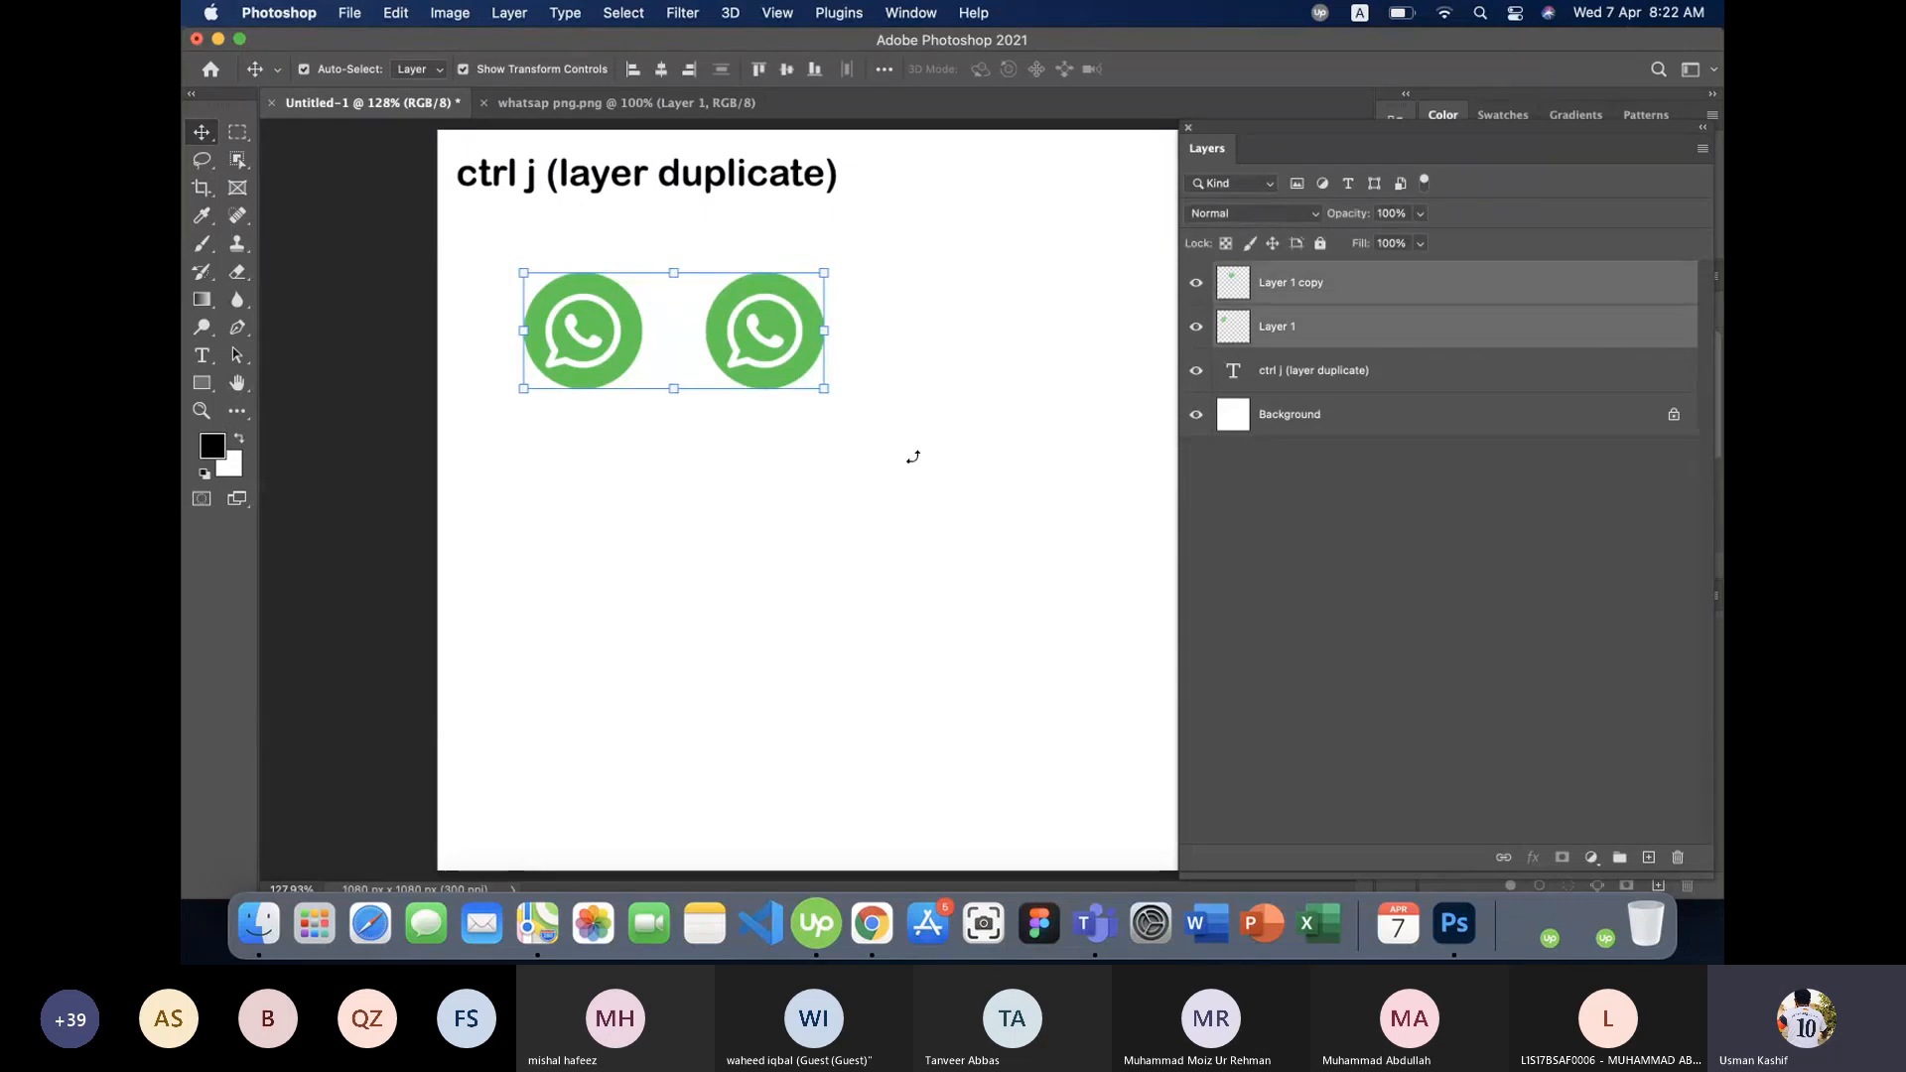
pyautogui.click(913, 461)
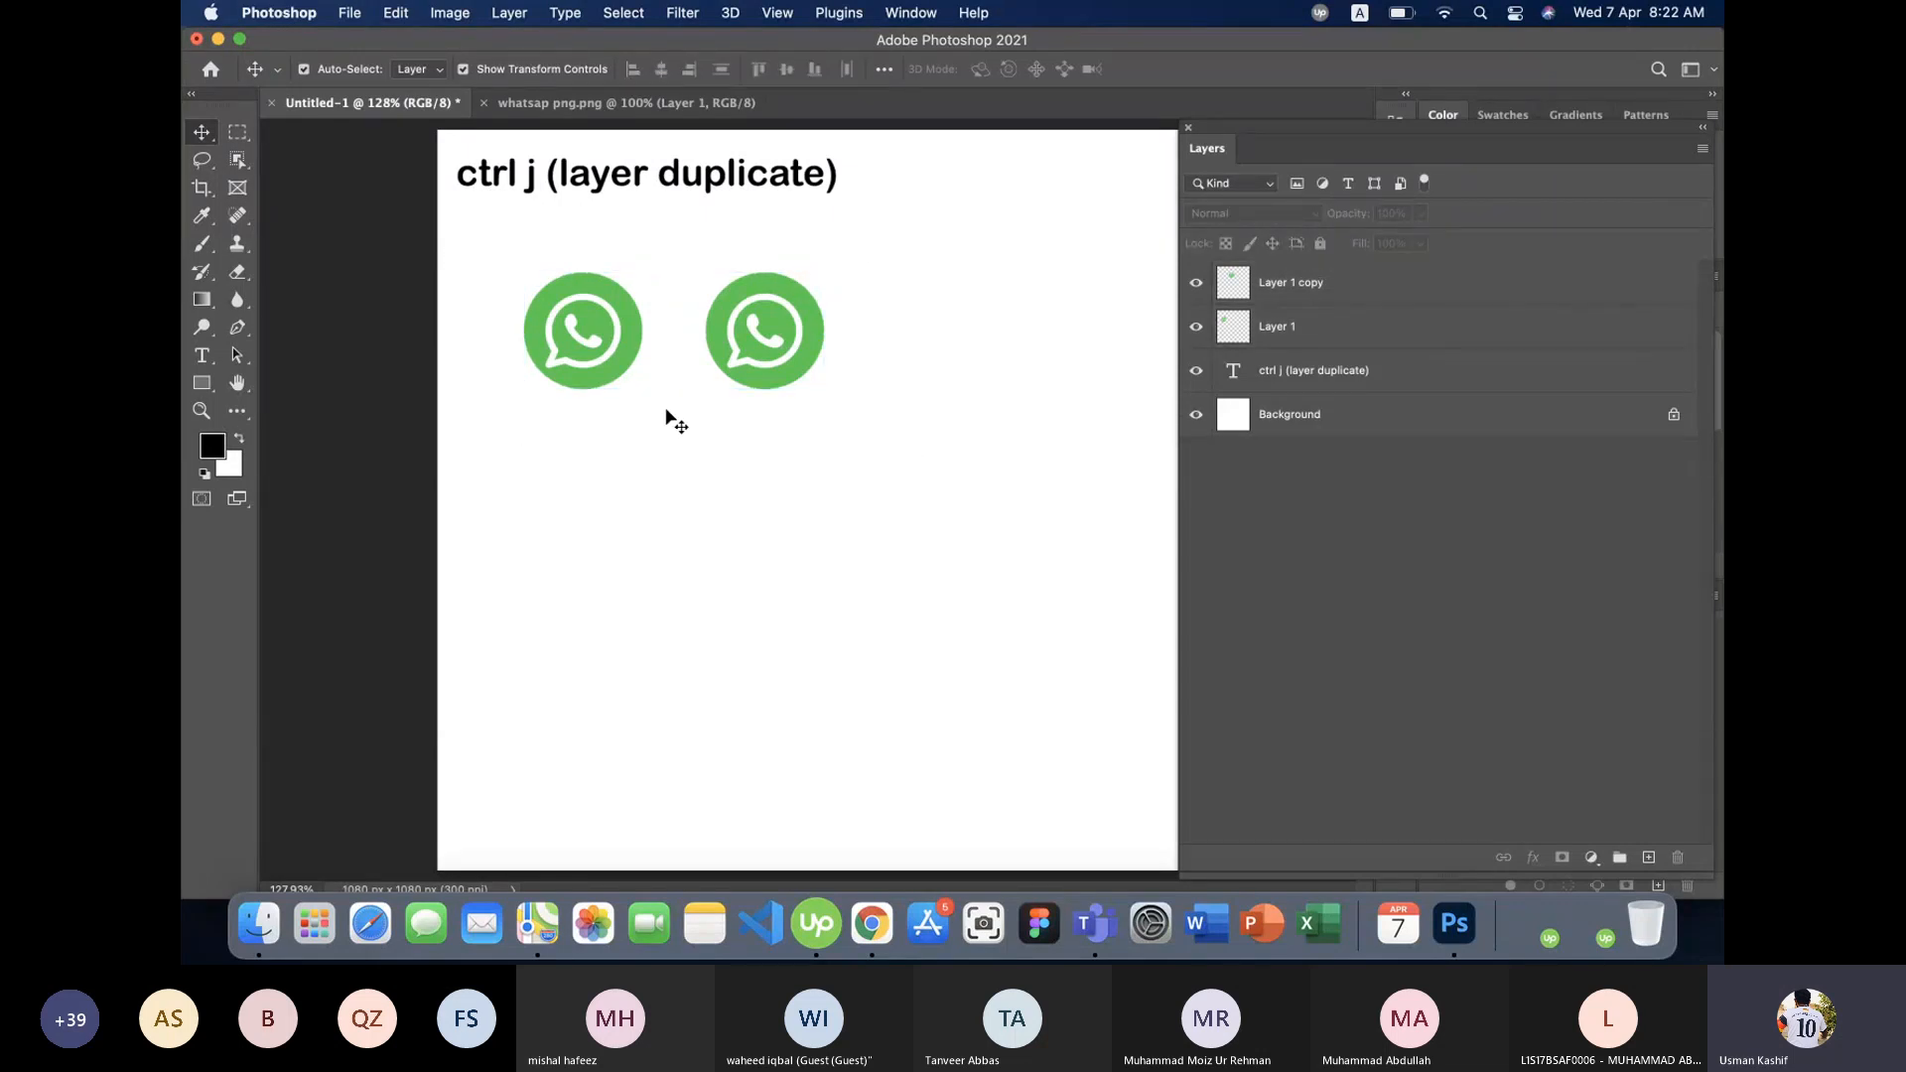
# - Duplicate the original WhatsApp icon, Layer 1, and move the copy straight down below it
pyautogui.click(589, 385)
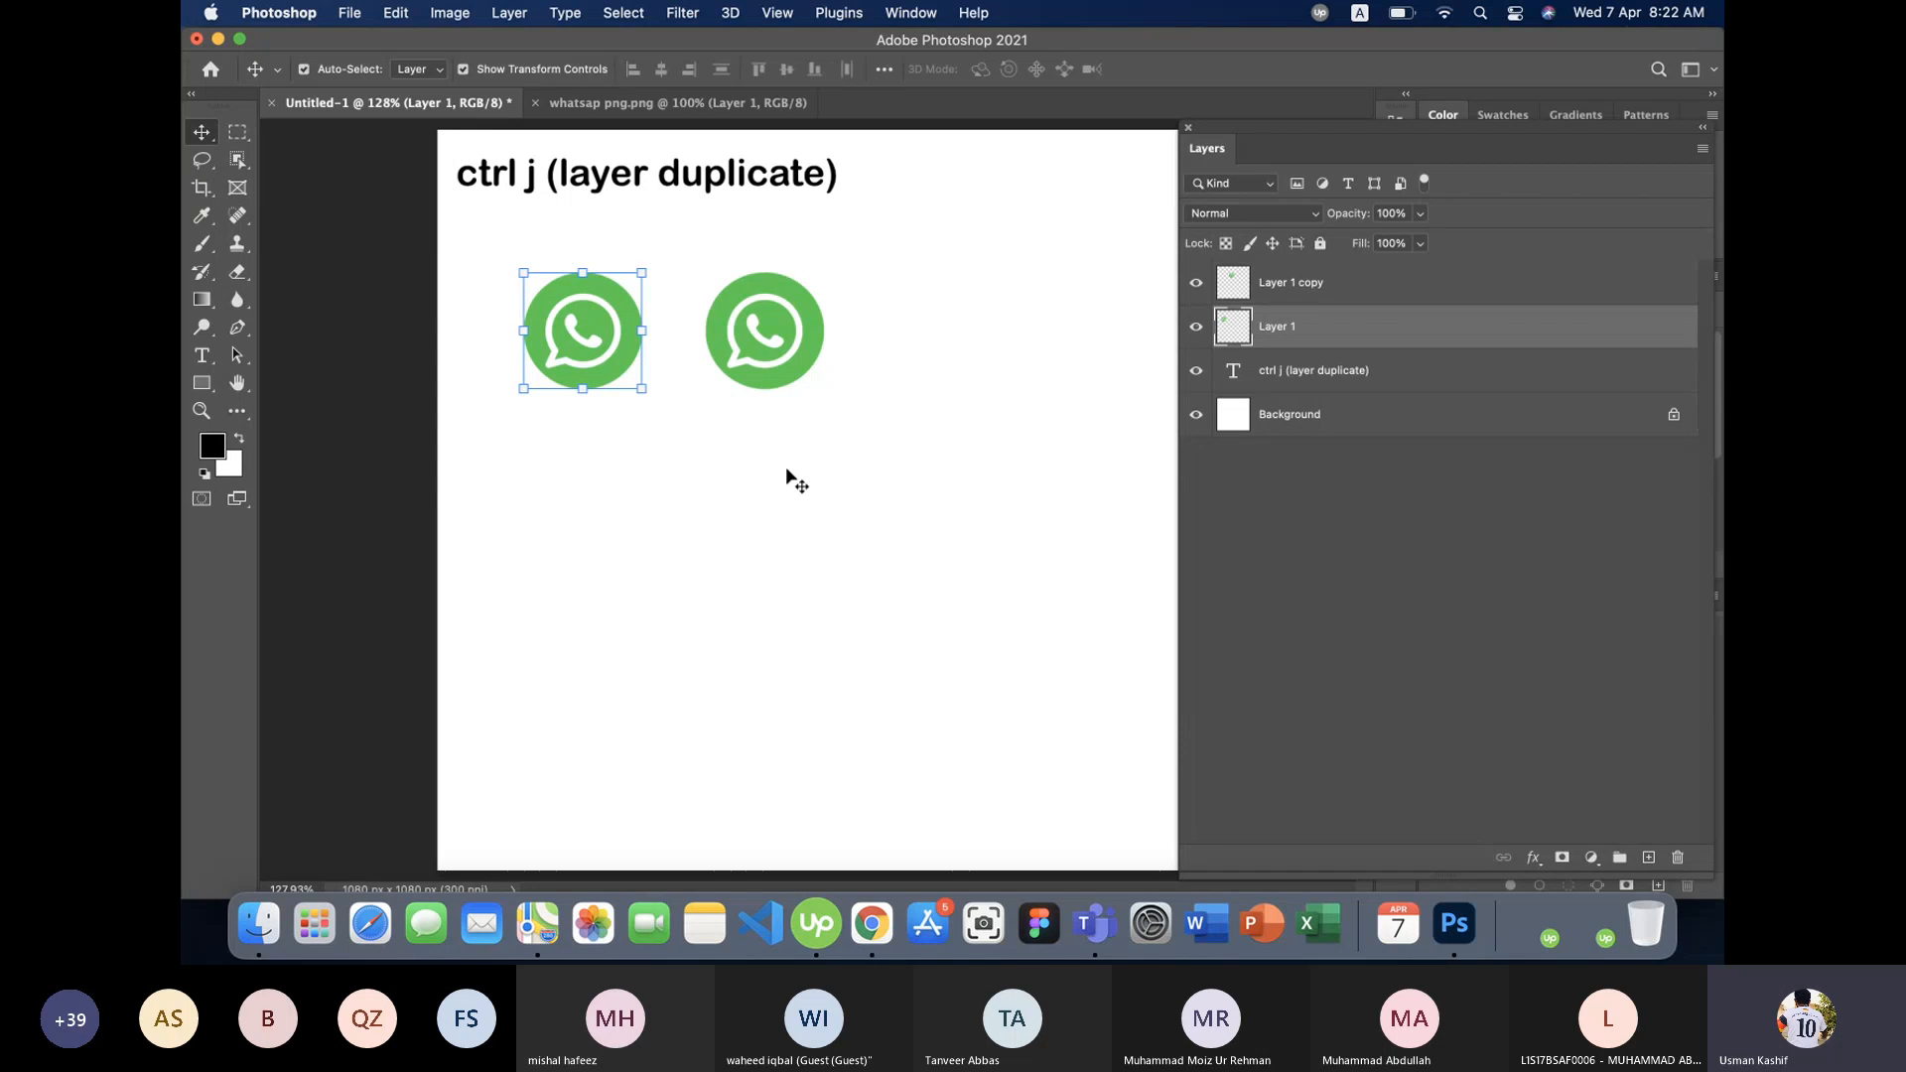
pyautogui.press('super+j')
pyautogui.moveTo(561, 374); pyautogui.dragTo(561, 545)
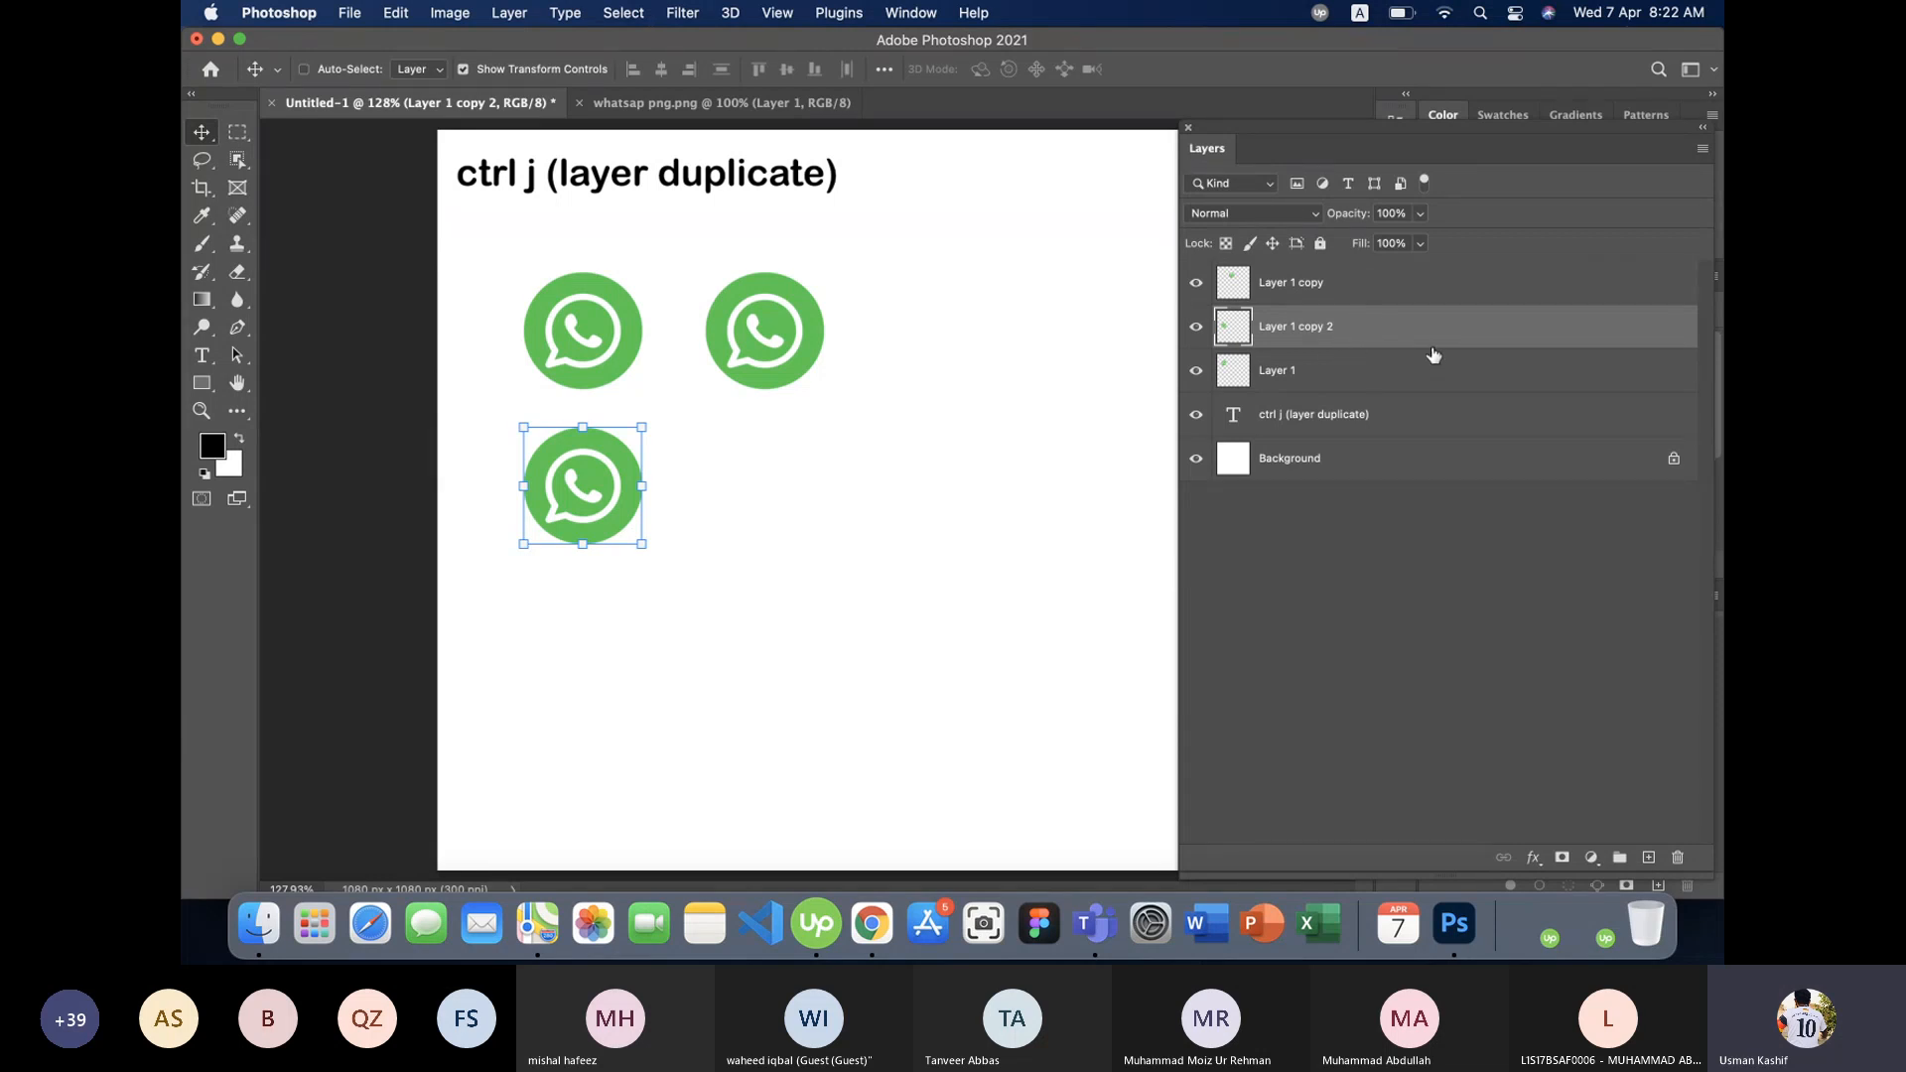
# - Duplicate the lower WhatsApp icon four more times in place and clear the layer selection
pyautogui.press('super+j')
pyautogui.press('super+j')
pyautogui.press('super+j')
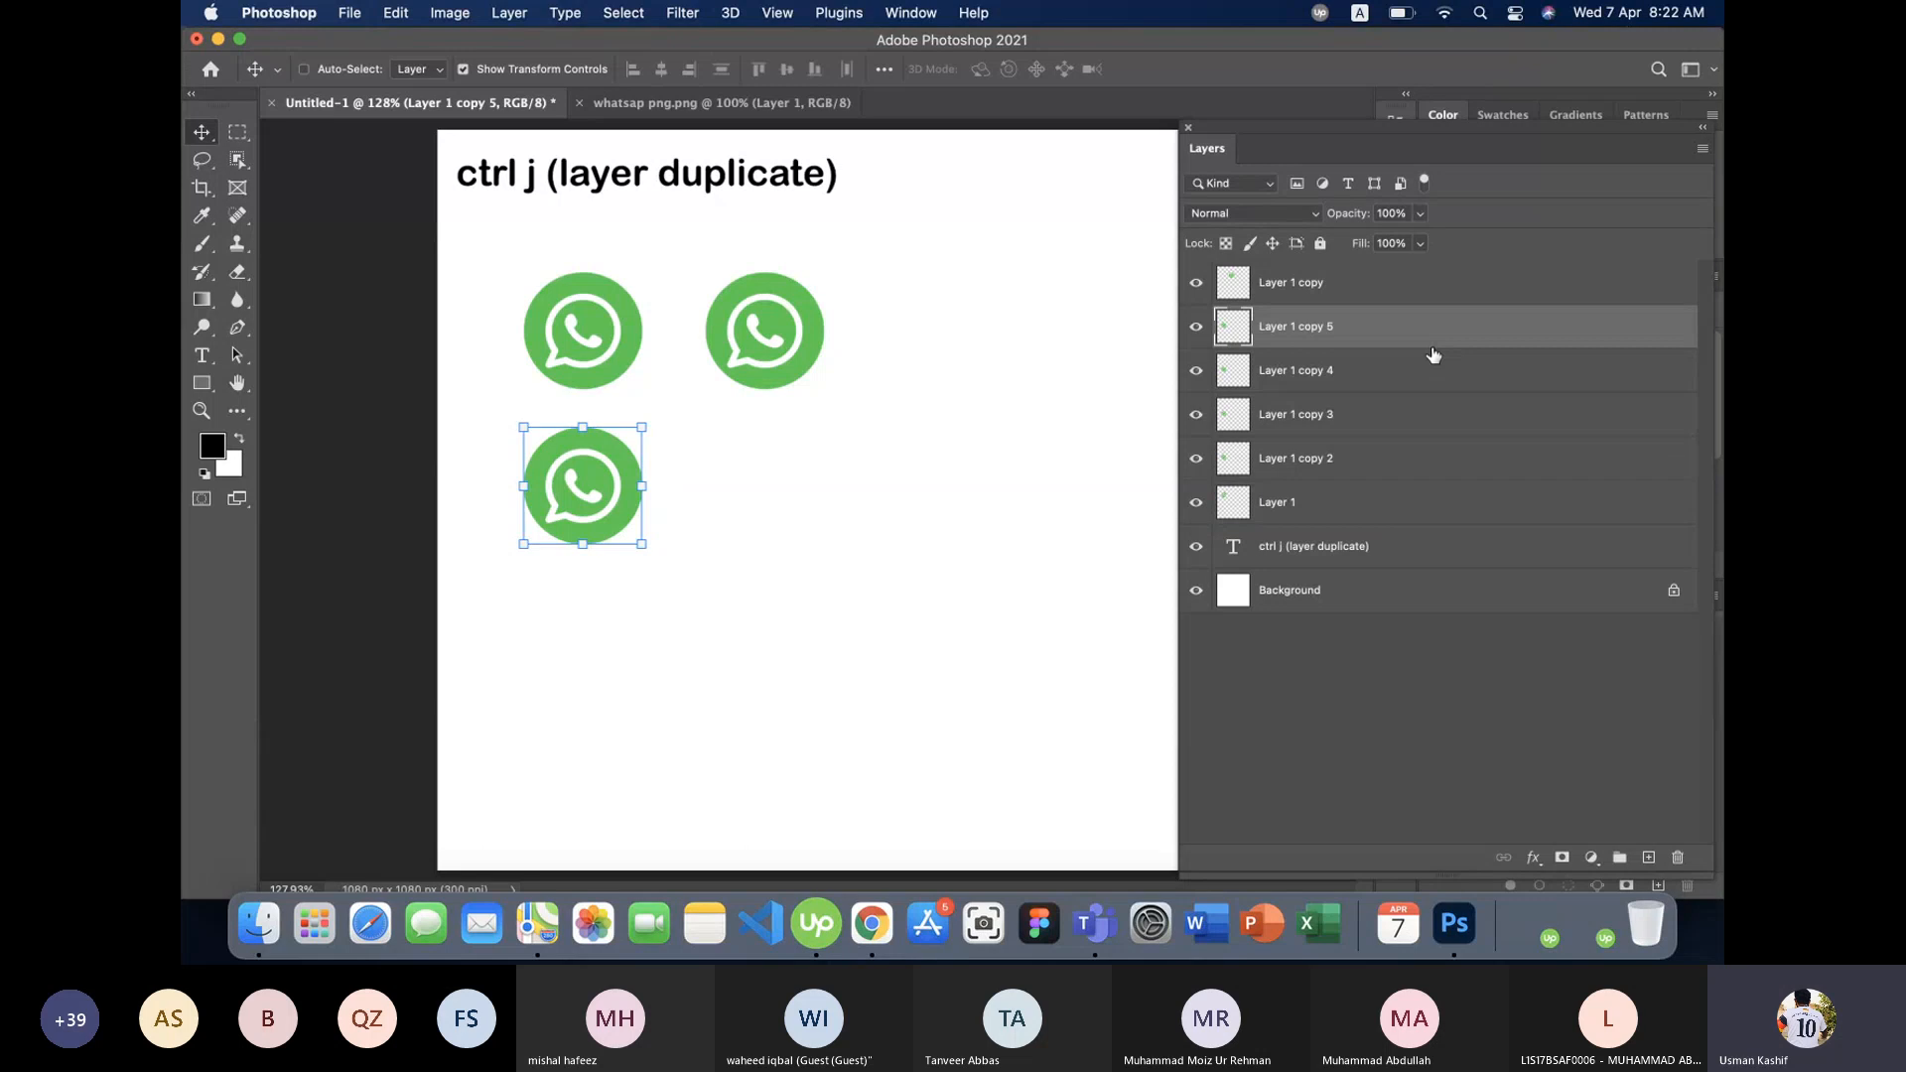
pyautogui.press('super+j')
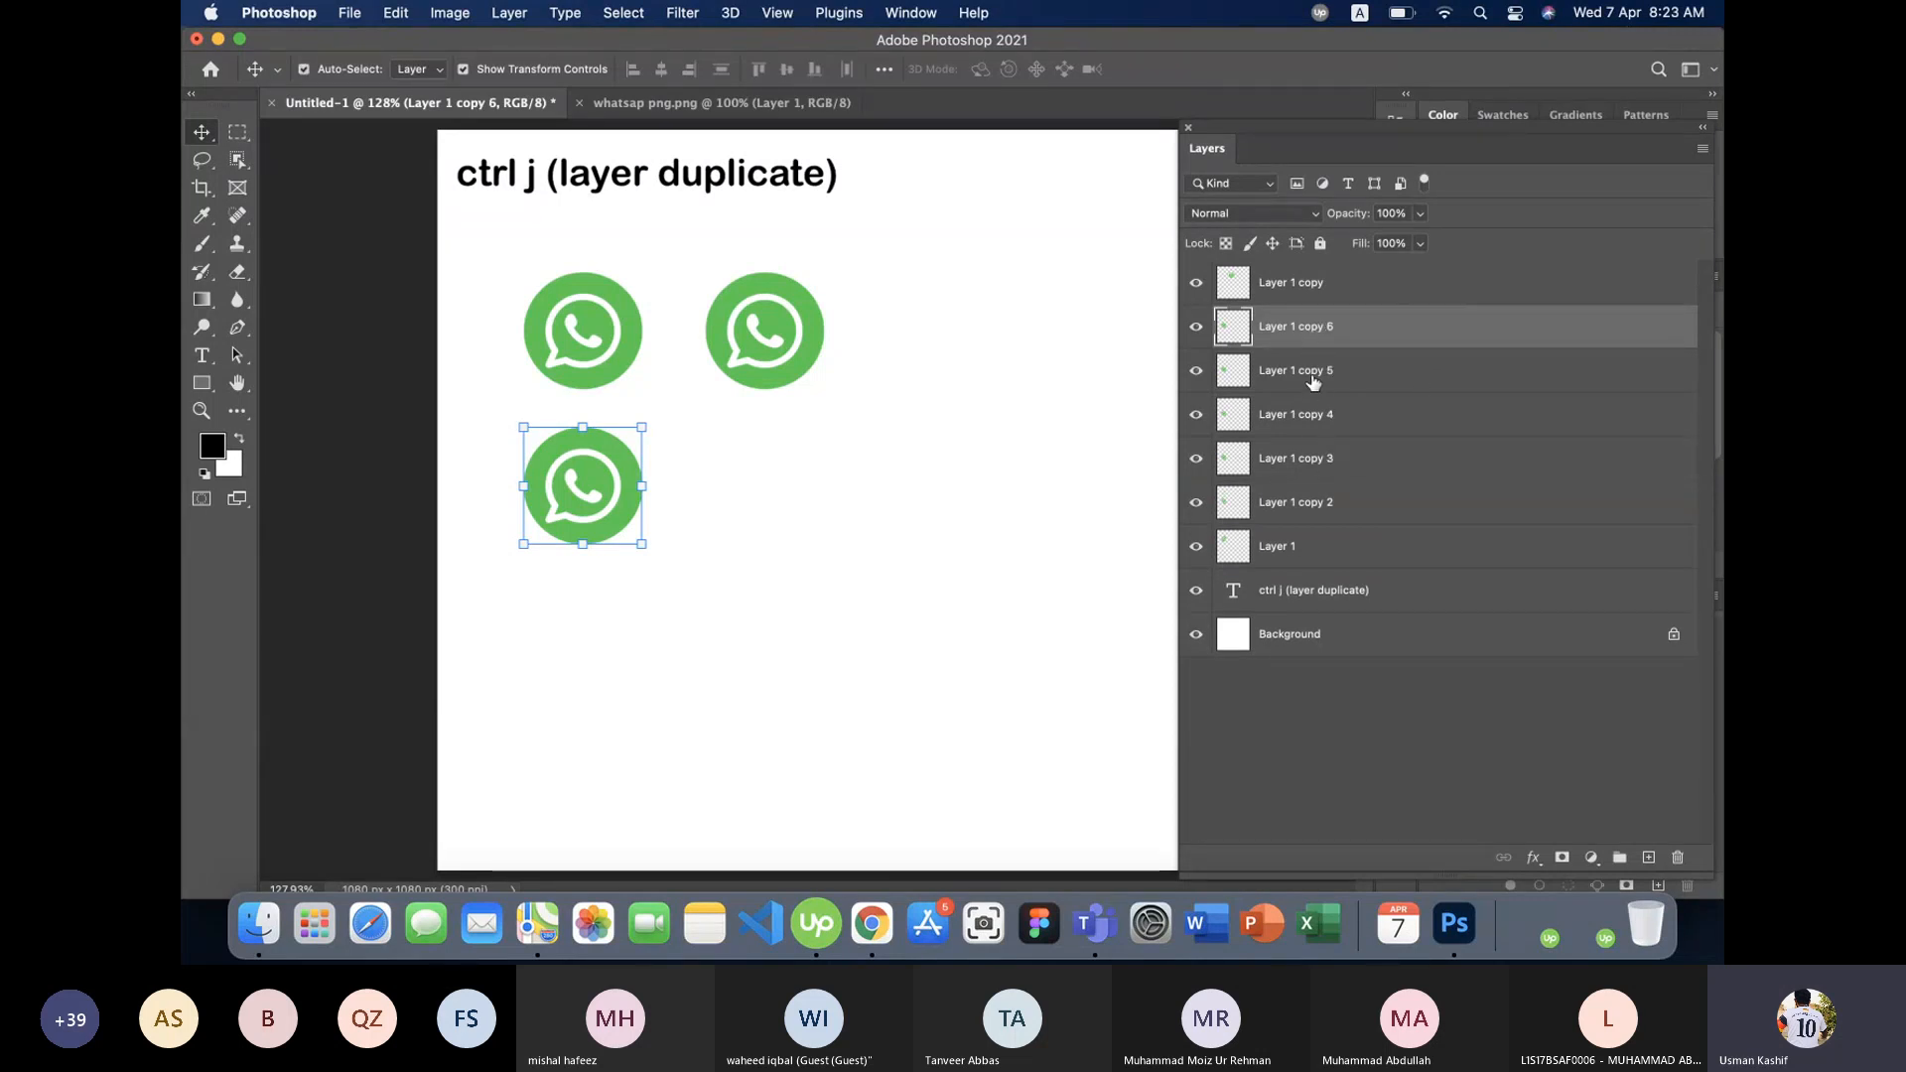
pyautogui.click(760, 545)
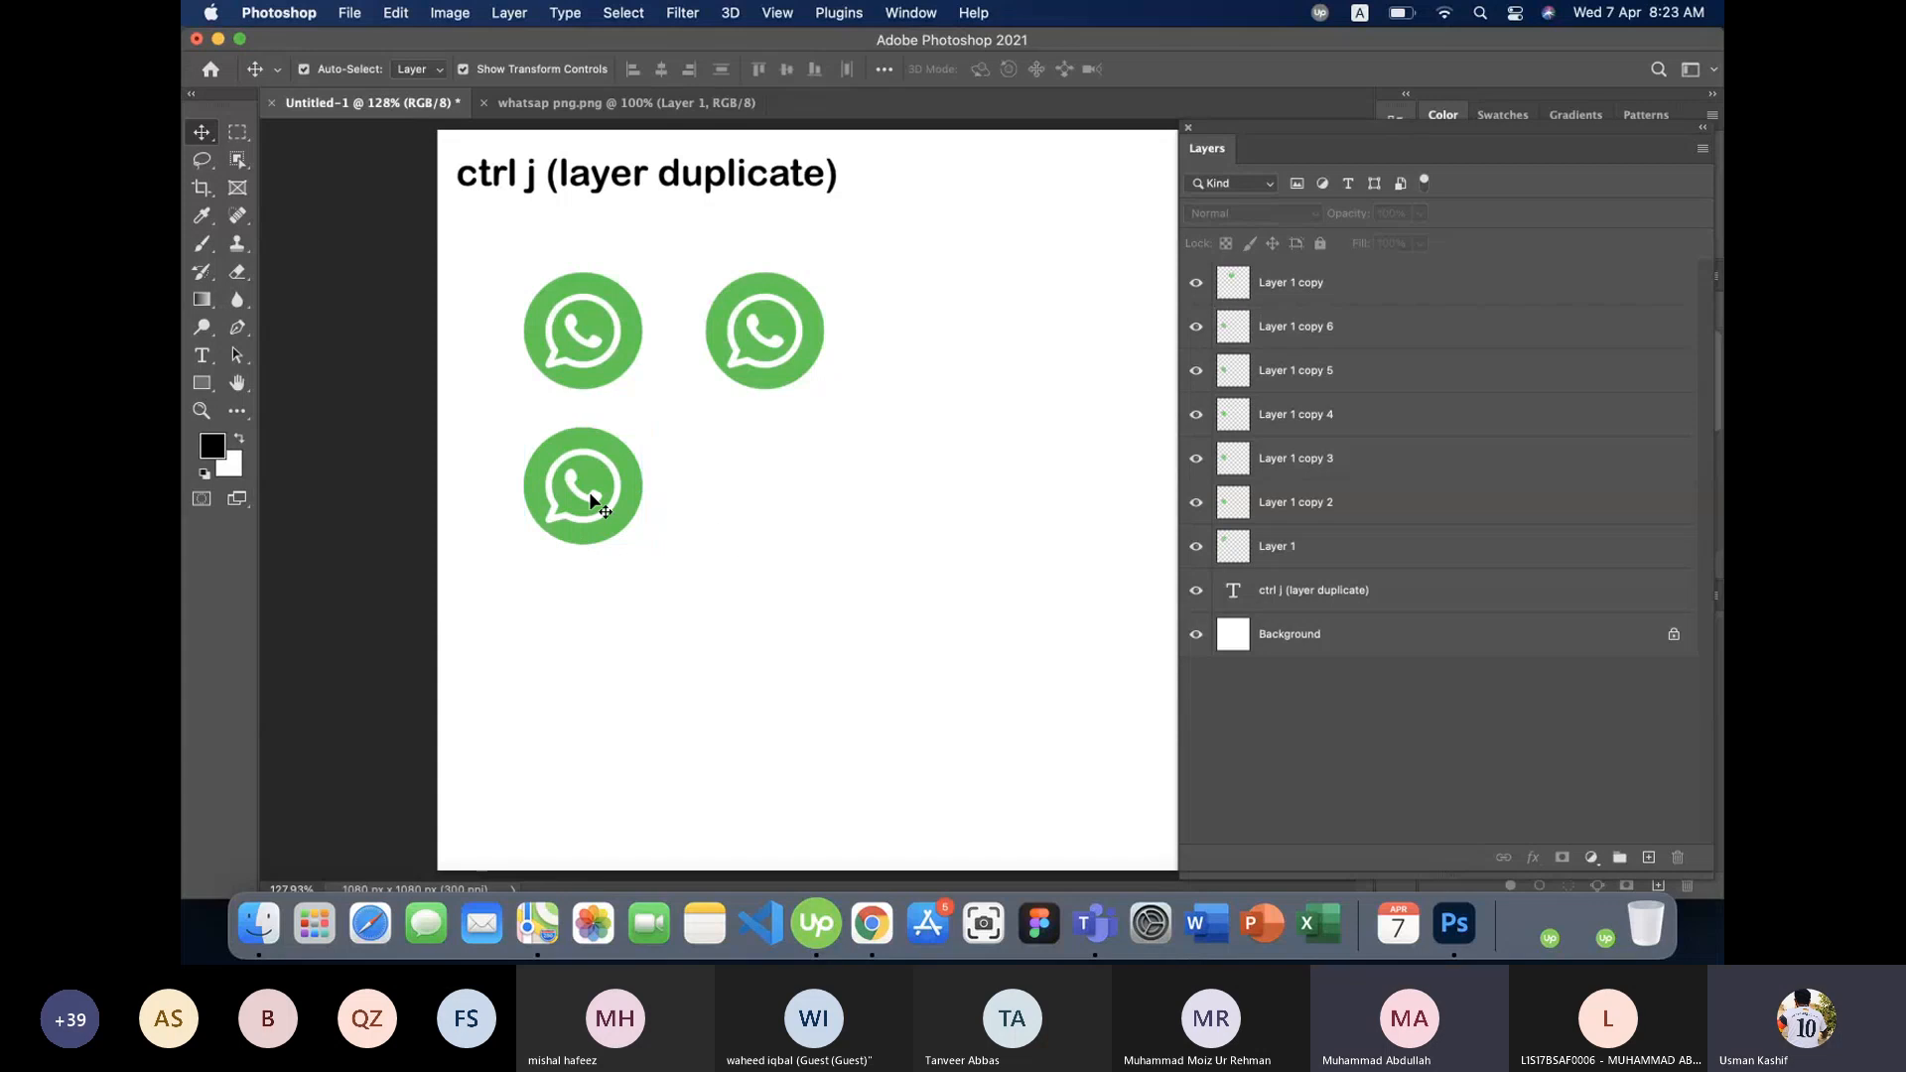
# - Spread the stacked icon copies apart: one at the end of the upper row, one in the middle and two near the canvas bottom
pyautogui.moveTo(591, 496); pyautogui.dragTo(846, 494)
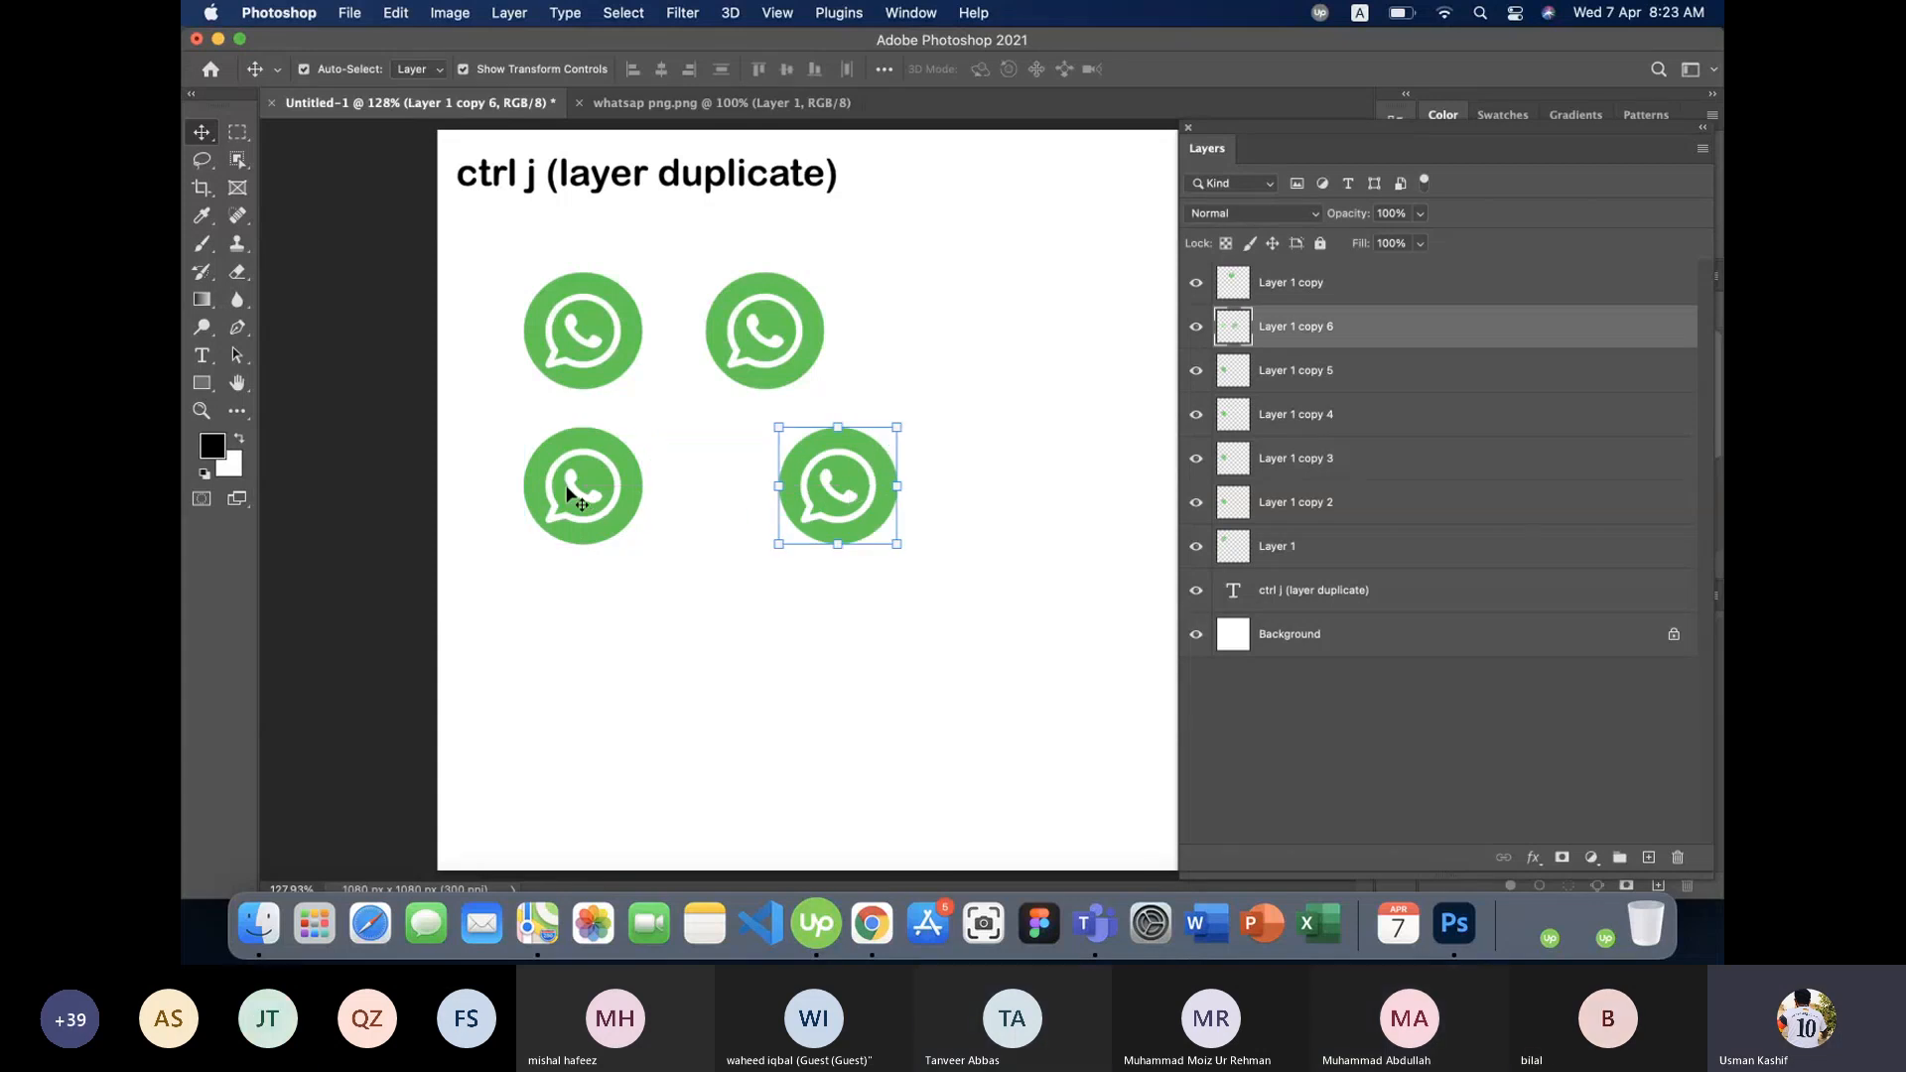
pyautogui.moveTo(571, 494); pyautogui.dragTo(634, 718)
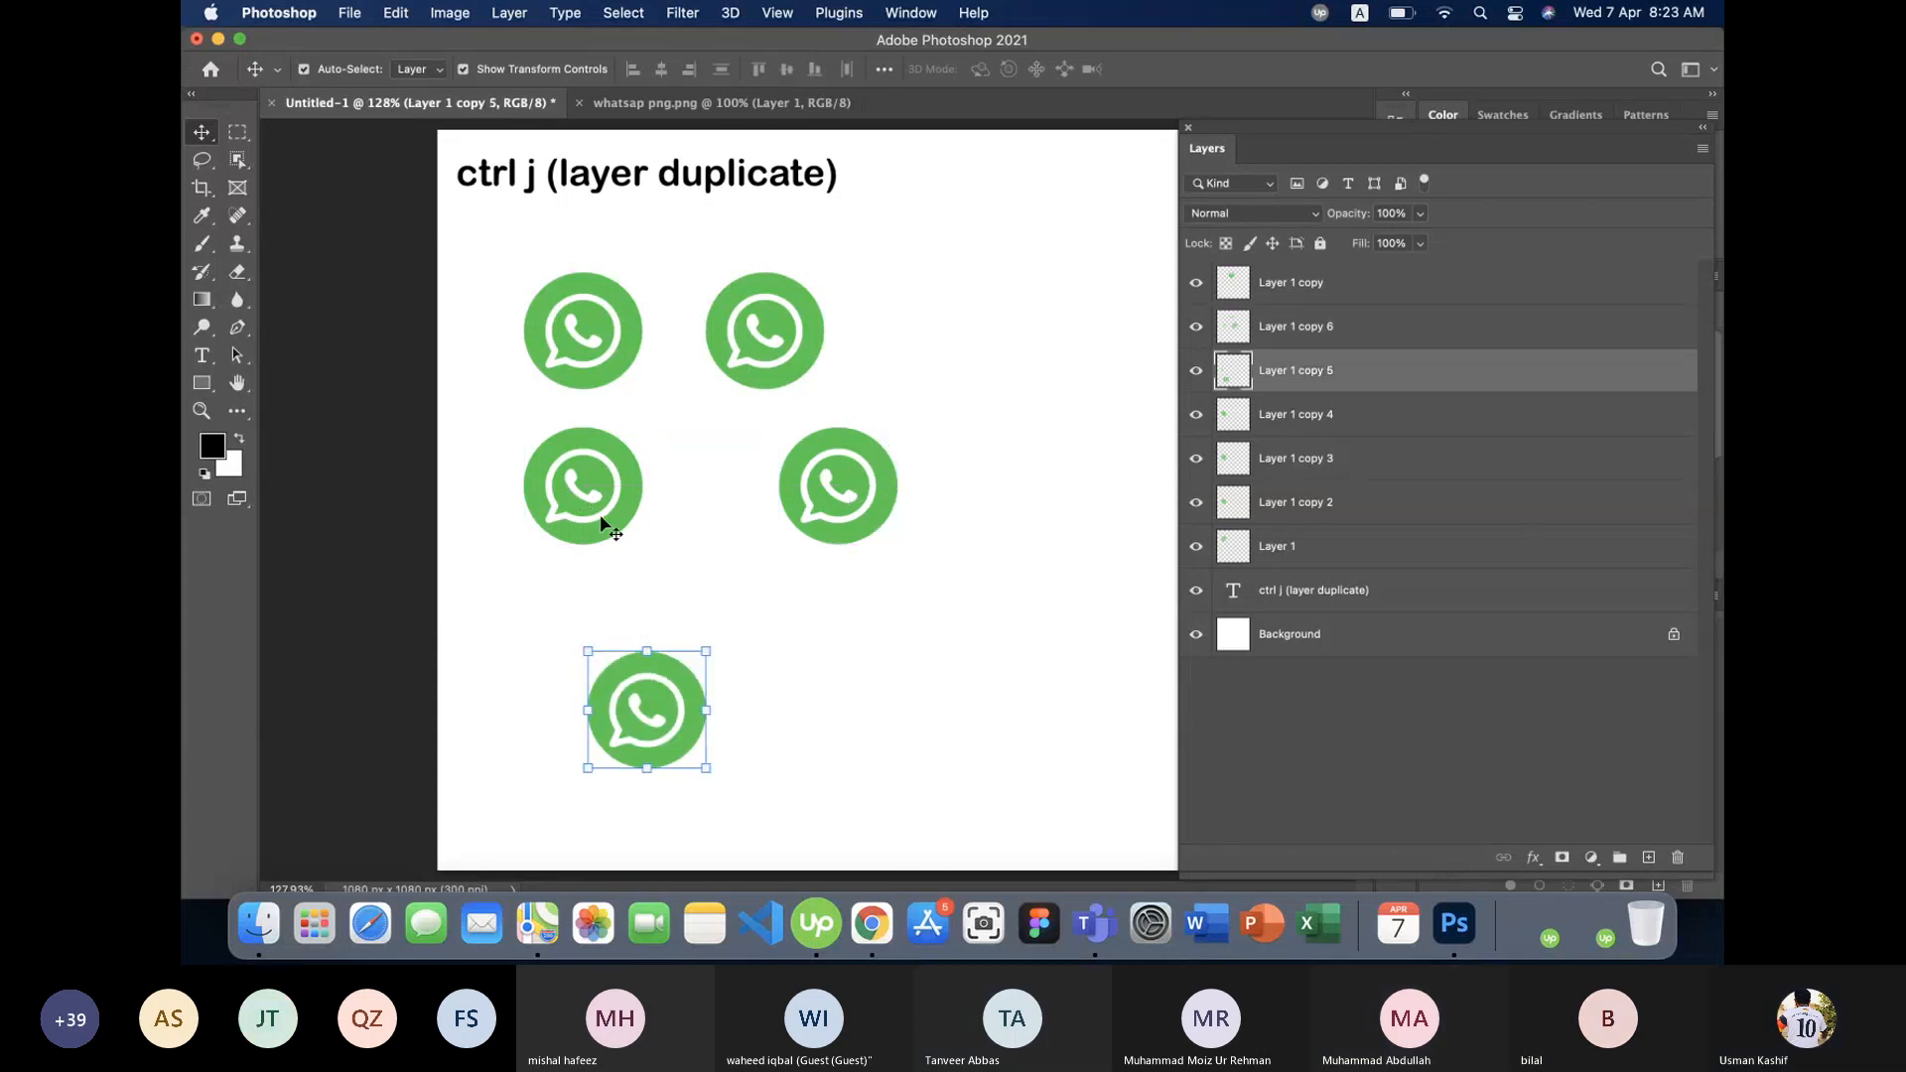
pyautogui.moveTo(601, 517); pyautogui.dragTo(826, 743)
pyautogui.moveTo(576, 511); pyautogui.dragTo(1015, 416)
pyautogui.moveTo(834, 496); pyautogui.dragTo(773, 511)
pyautogui.click(919, 458)
pyautogui.moveTo(1014, 416); pyautogui.dragTo(968, 355)
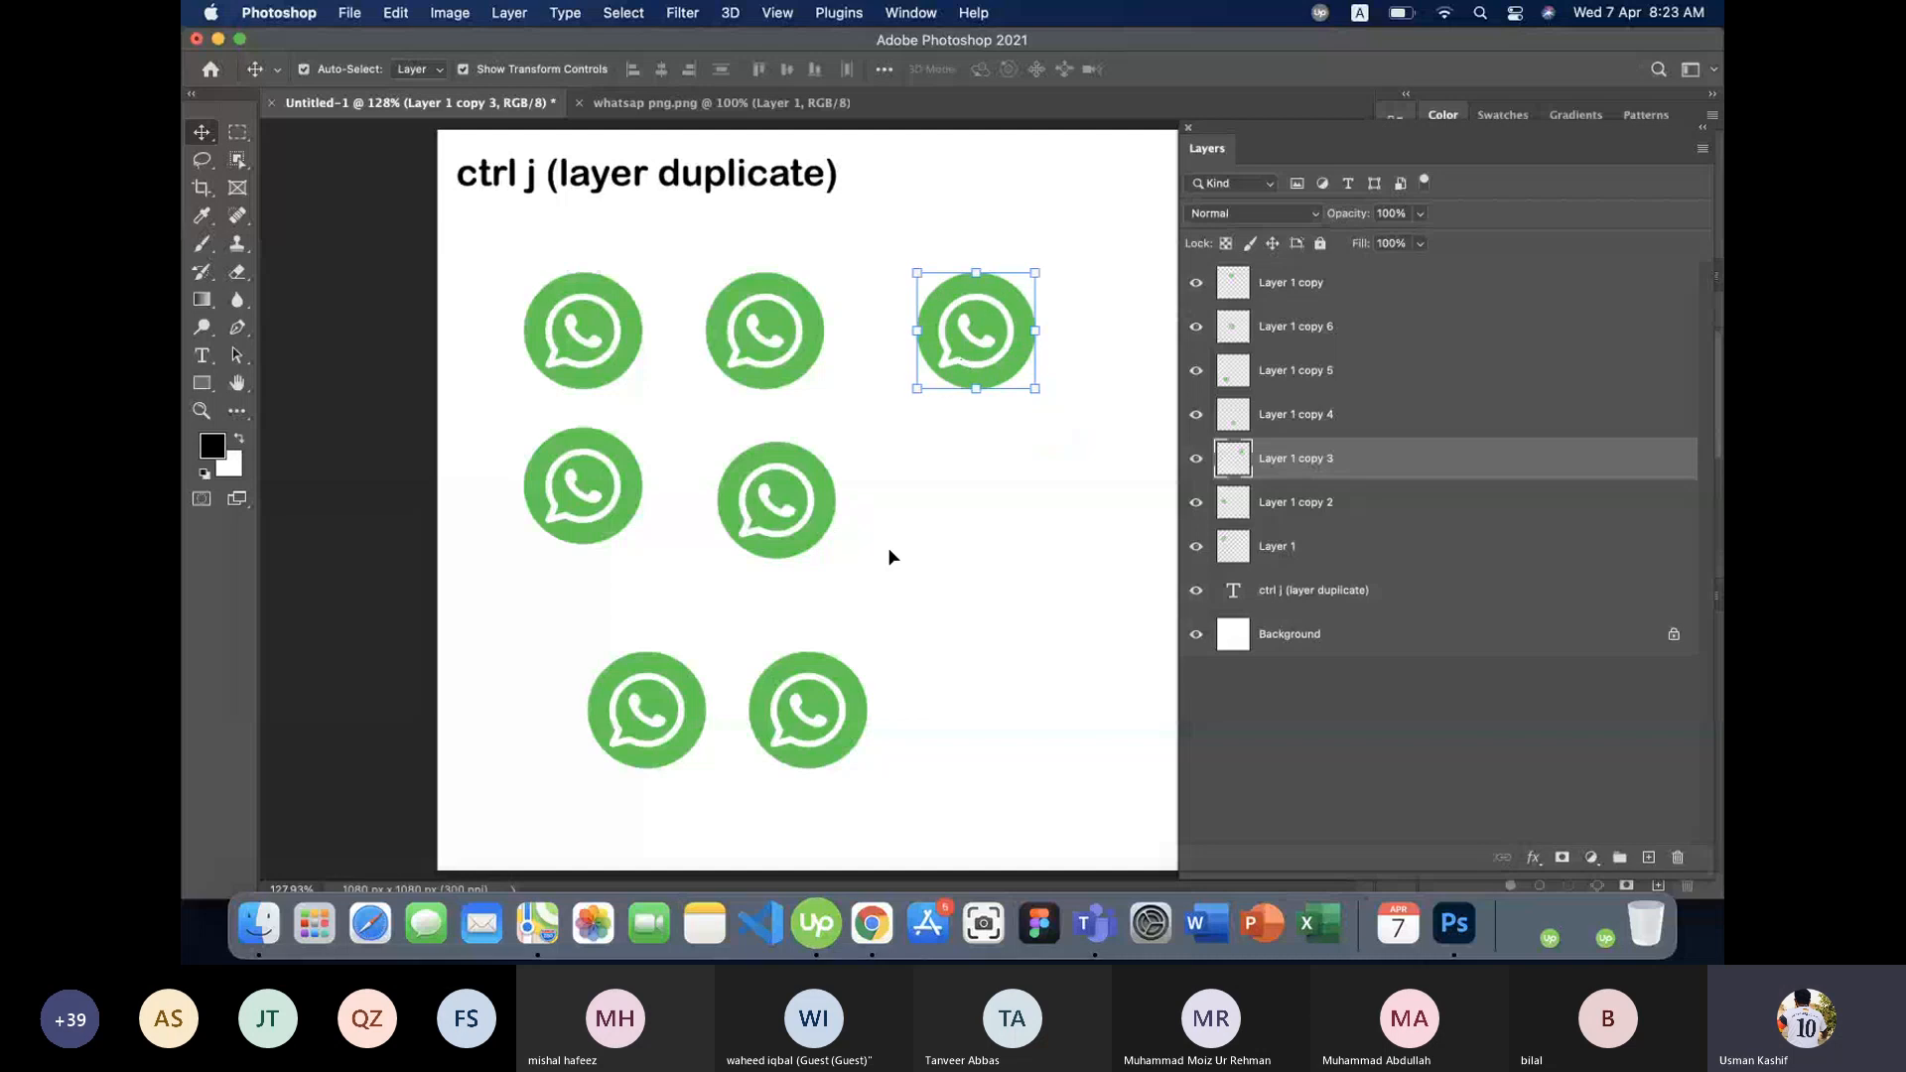
# - Reposition the seven WhatsApp icons into loose rows of three, two and two, and deselect them
pyautogui.moveTo(814, 695); pyautogui.dragTo(864, 680)
pyautogui.moveTo(763, 492); pyautogui.dragTo(794, 518)
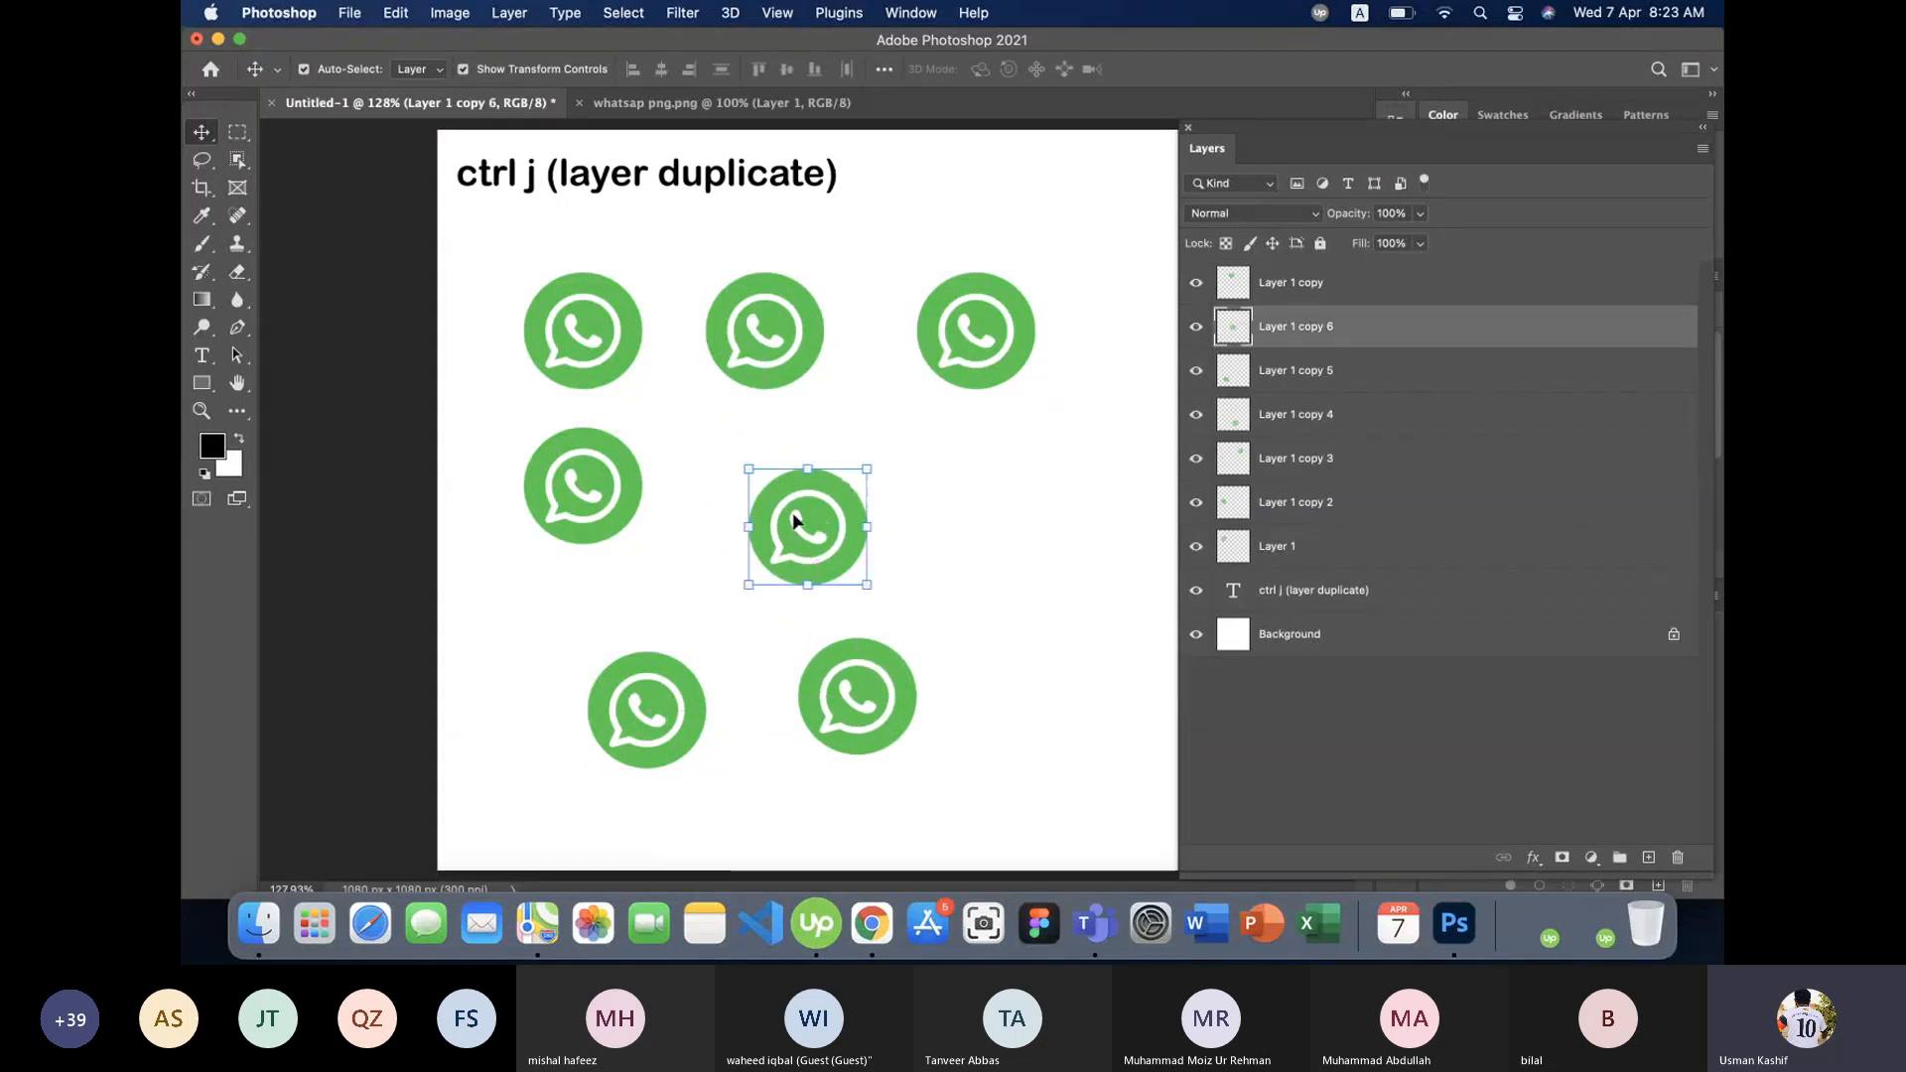
pyautogui.moveTo(576, 491); pyautogui.dragTo(598, 524)
pyautogui.moveTo(586, 337); pyautogui.dragTo(548, 373)
pyautogui.moveTo(735, 353); pyautogui.dragTo(709, 385)
pyautogui.moveTo(948, 360); pyautogui.dragTo(935, 387)
pyautogui.click(747, 644)
pyautogui.moveTo(658, 699); pyautogui.dragTo(641, 713)
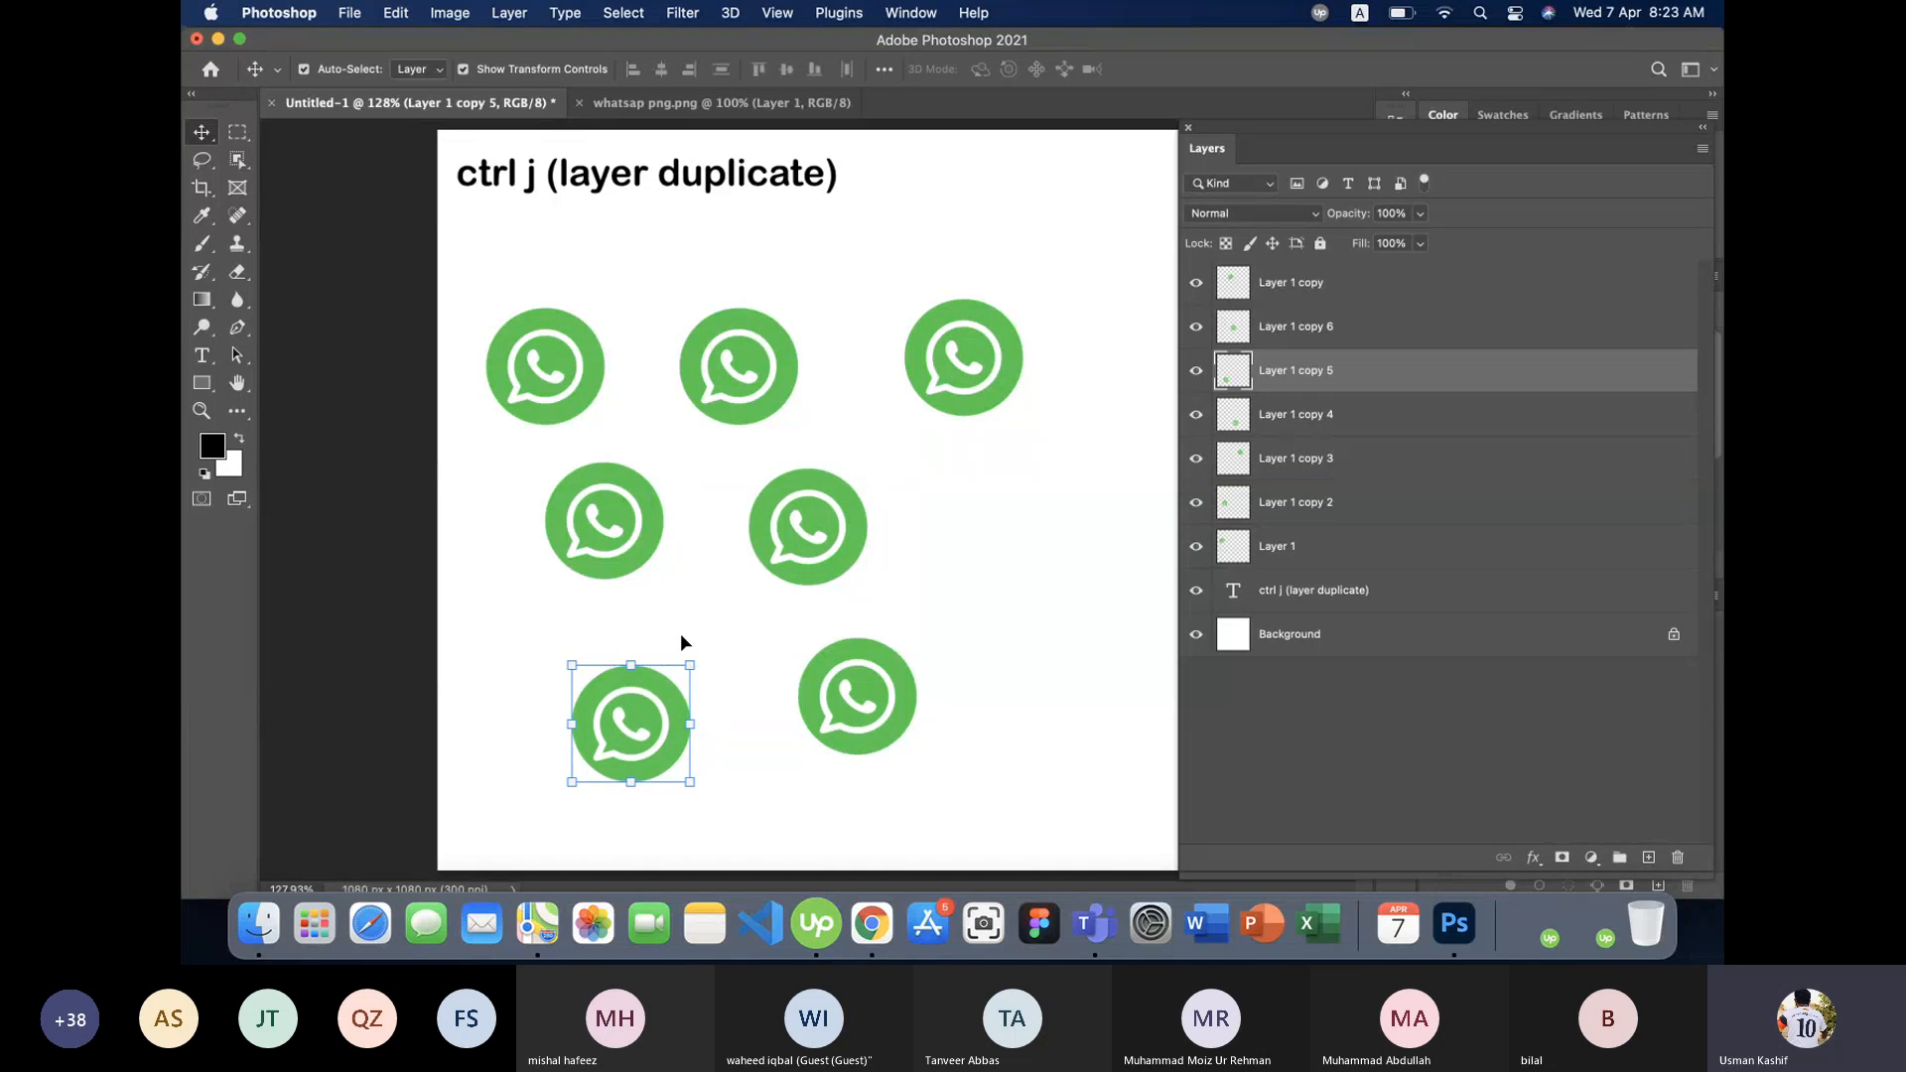
pyautogui.moveTo(603, 518); pyautogui.dragTo(587, 555)
pyautogui.moveTo(847, 523); pyautogui.dragTo(857, 534)
pyautogui.click(989, 823)
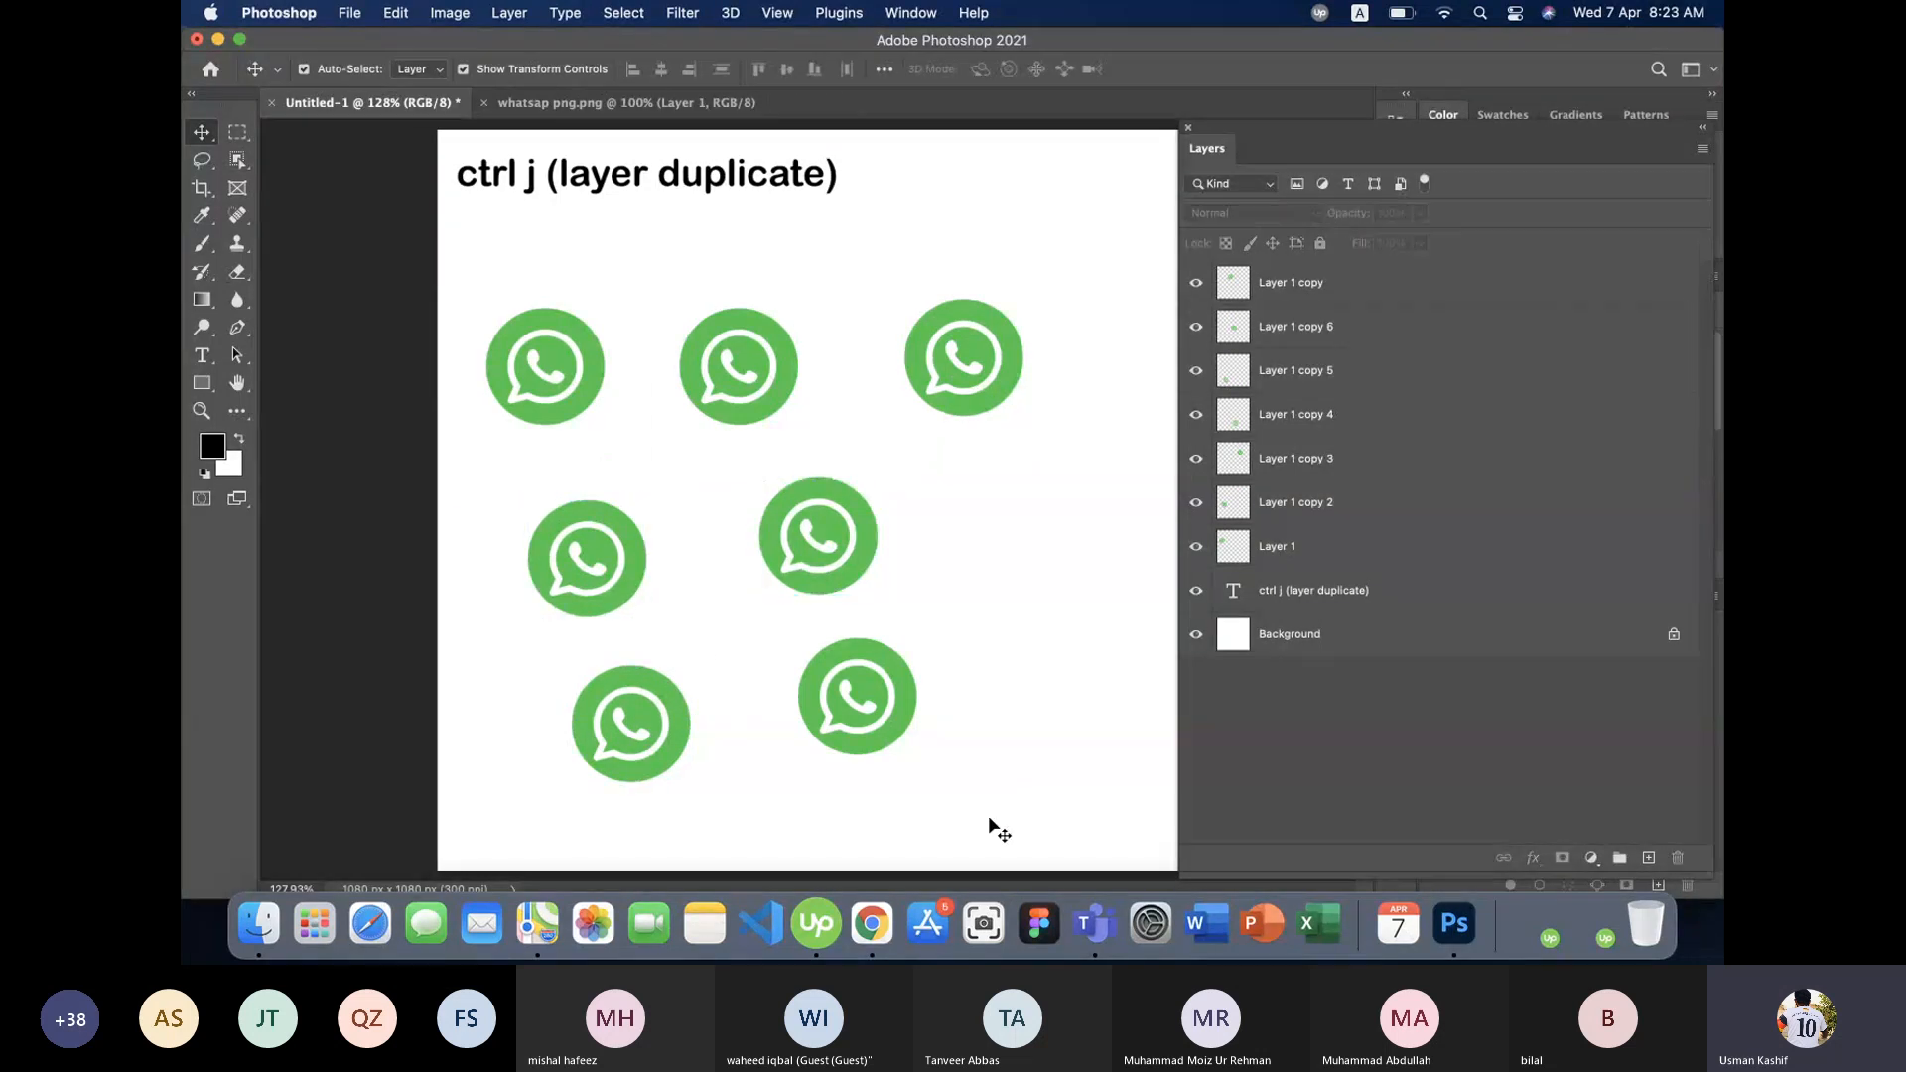
# - Delete the four icons in the two lower rows and the third icon of the upper row
pyautogui.moveTo(989, 820); pyautogui.dragTo(513, 459)
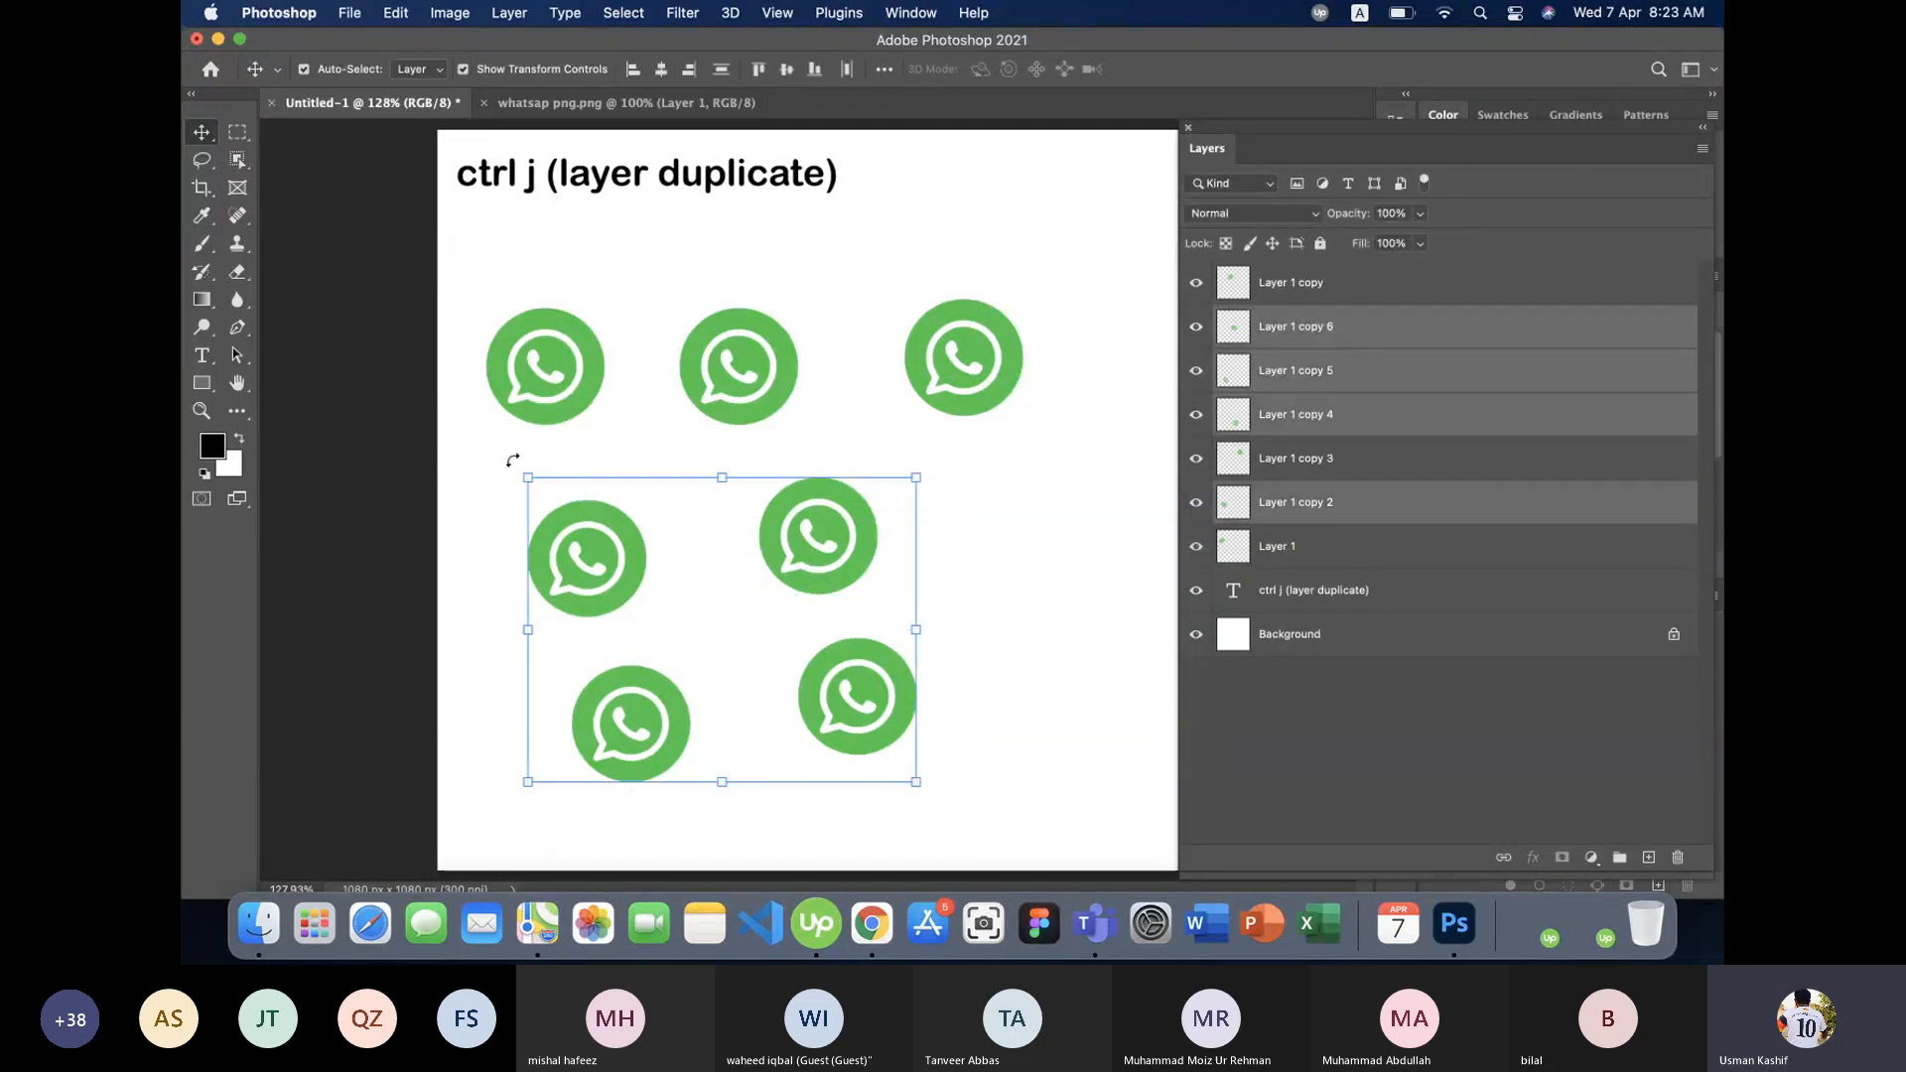
pyautogui.press('Delete')
pyautogui.click(931, 403)
pyautogui.press('Delete')
pyautogui.click(748, 377)
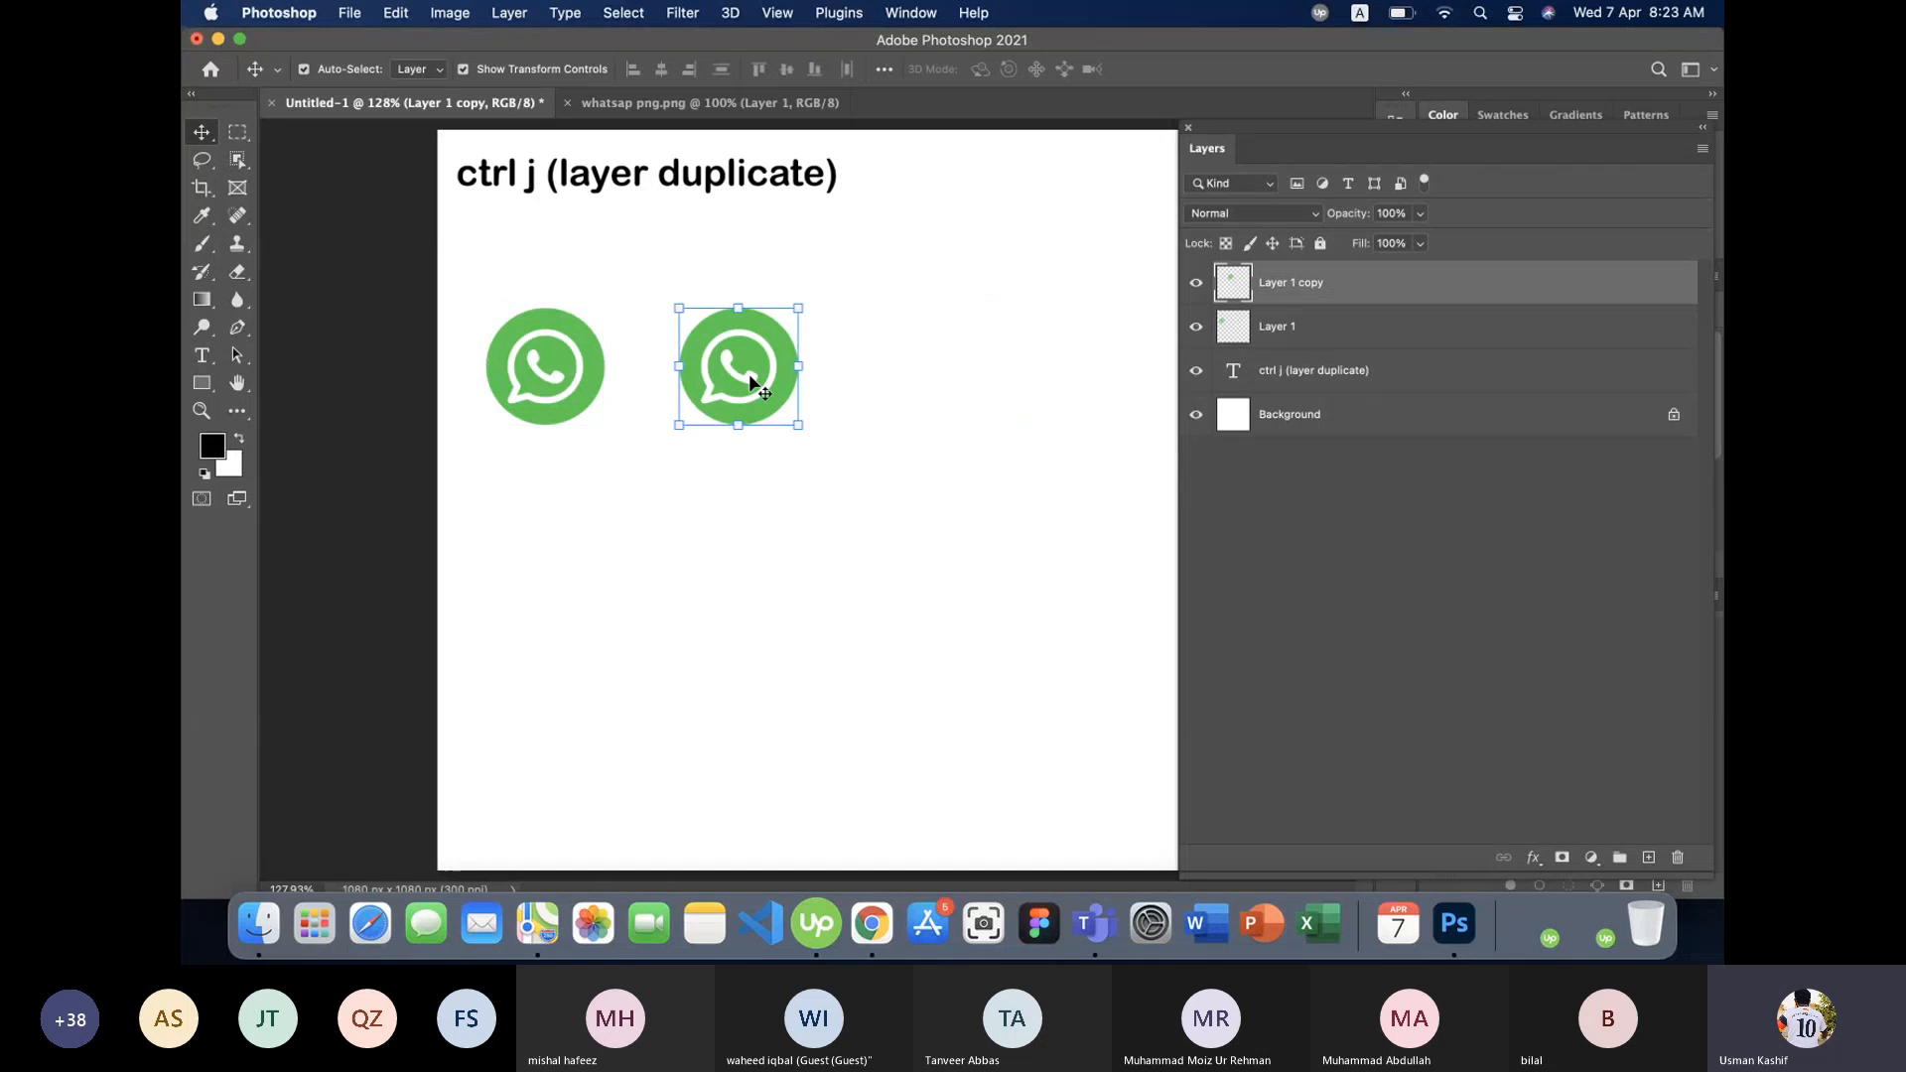
pyautogui.click(979, 452)
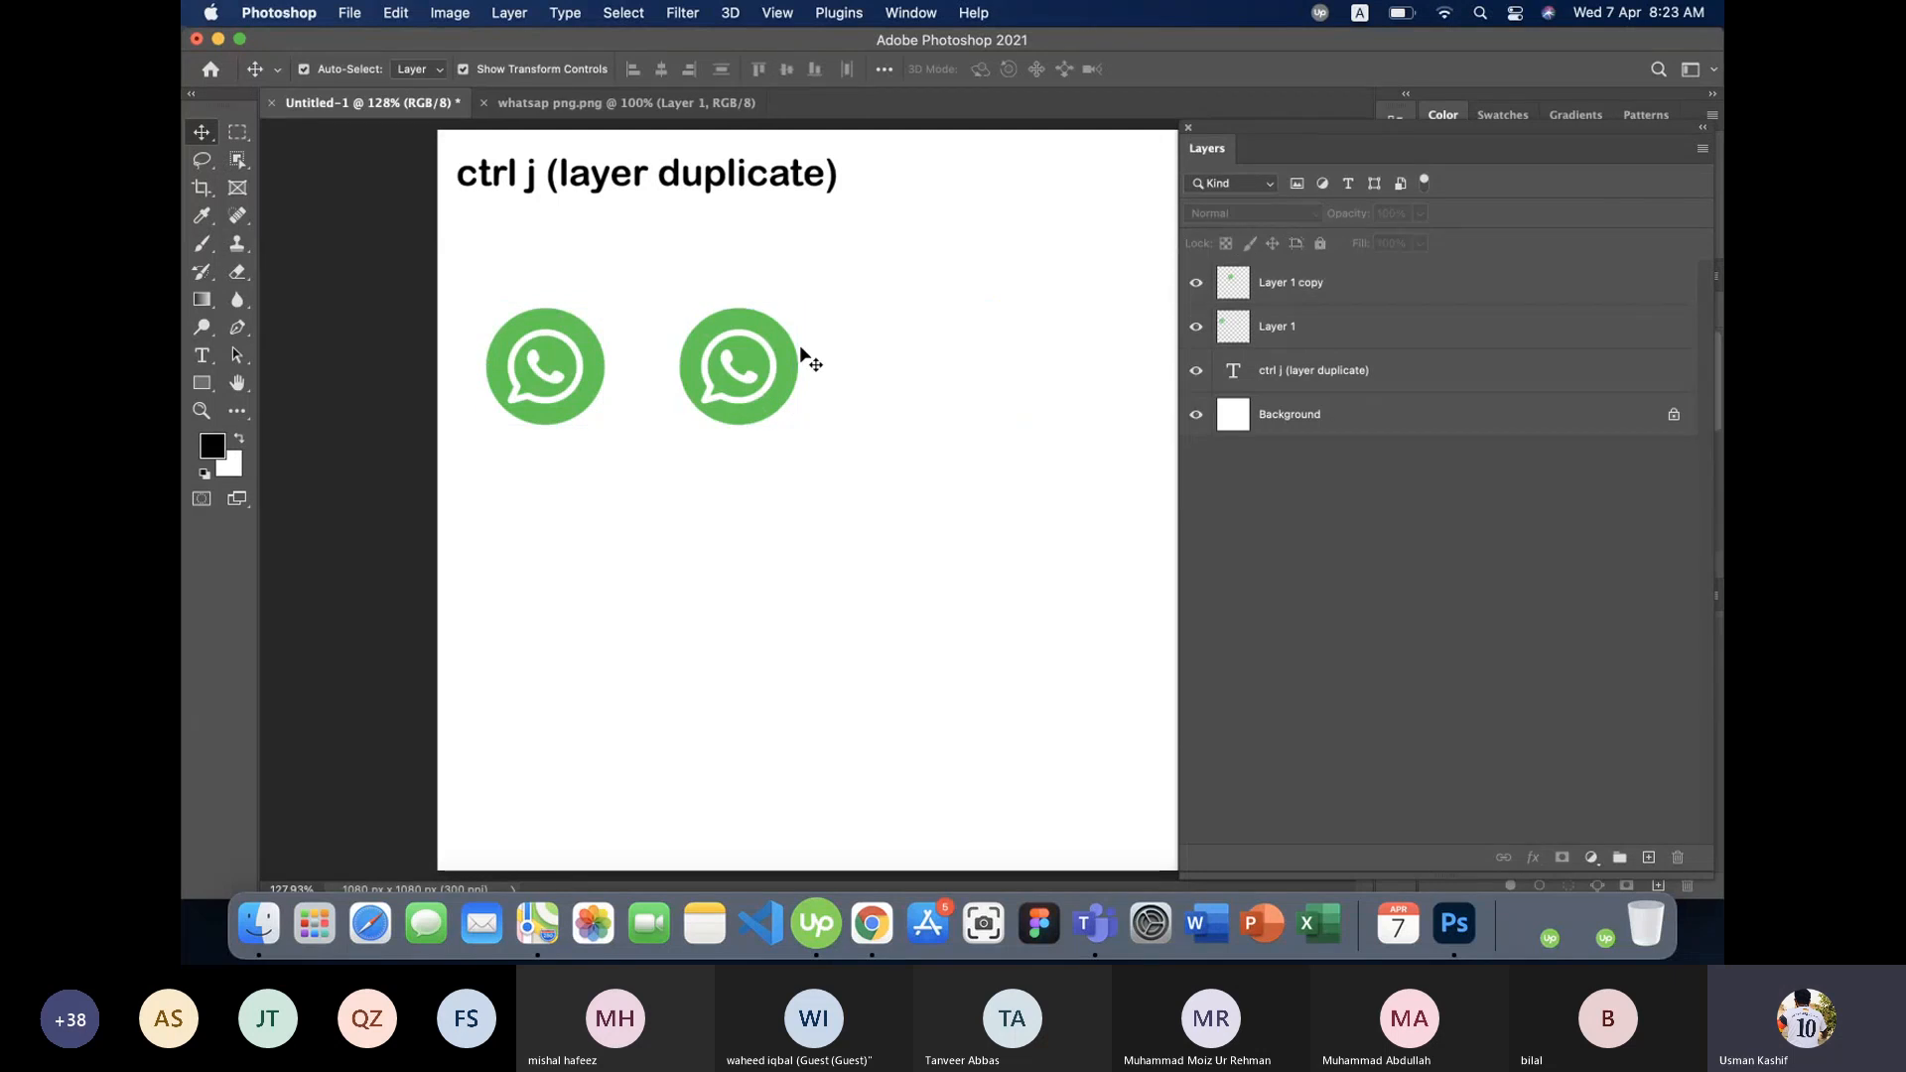
# - Delete the second WhatsApp icon, Layer 1 copy, keeping only the original icon
pyautogui.click(717, 374)
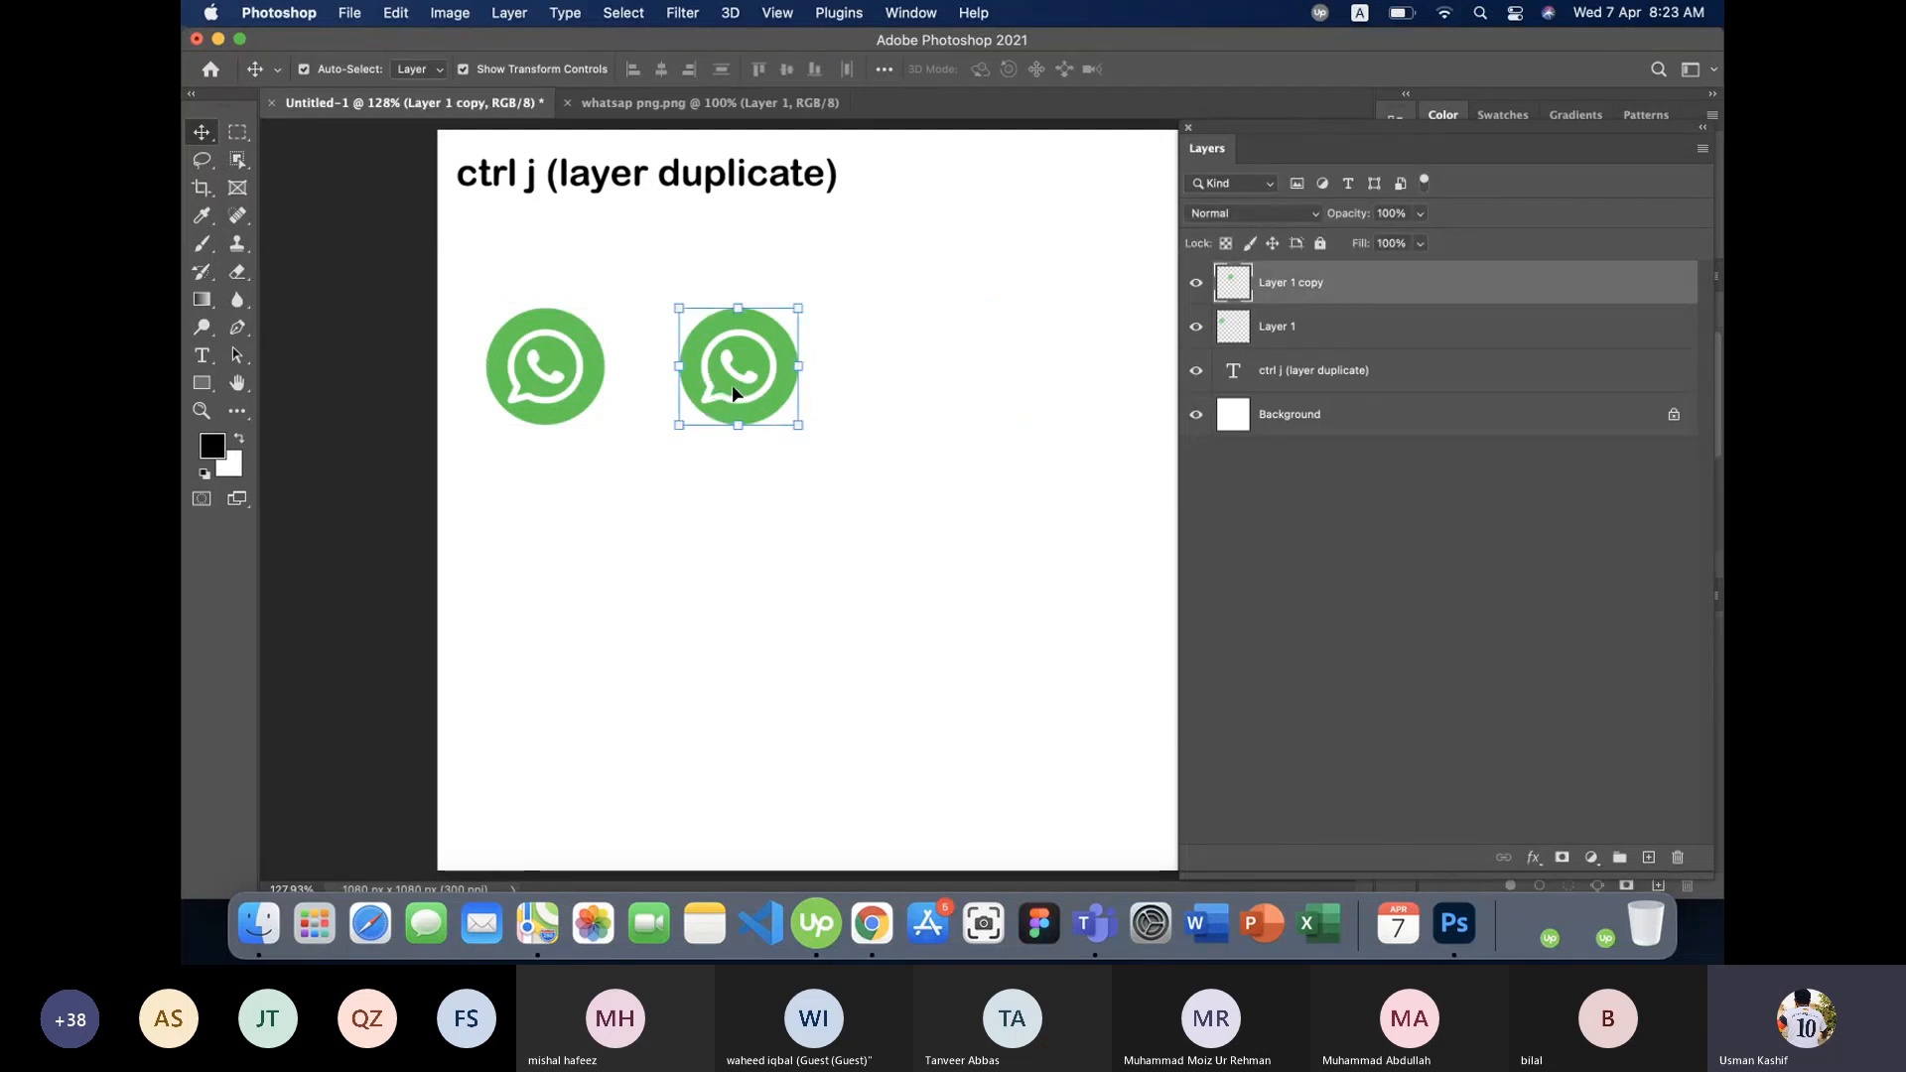
pyautogui.press('Delete')
pyautogui.click(919, 537)
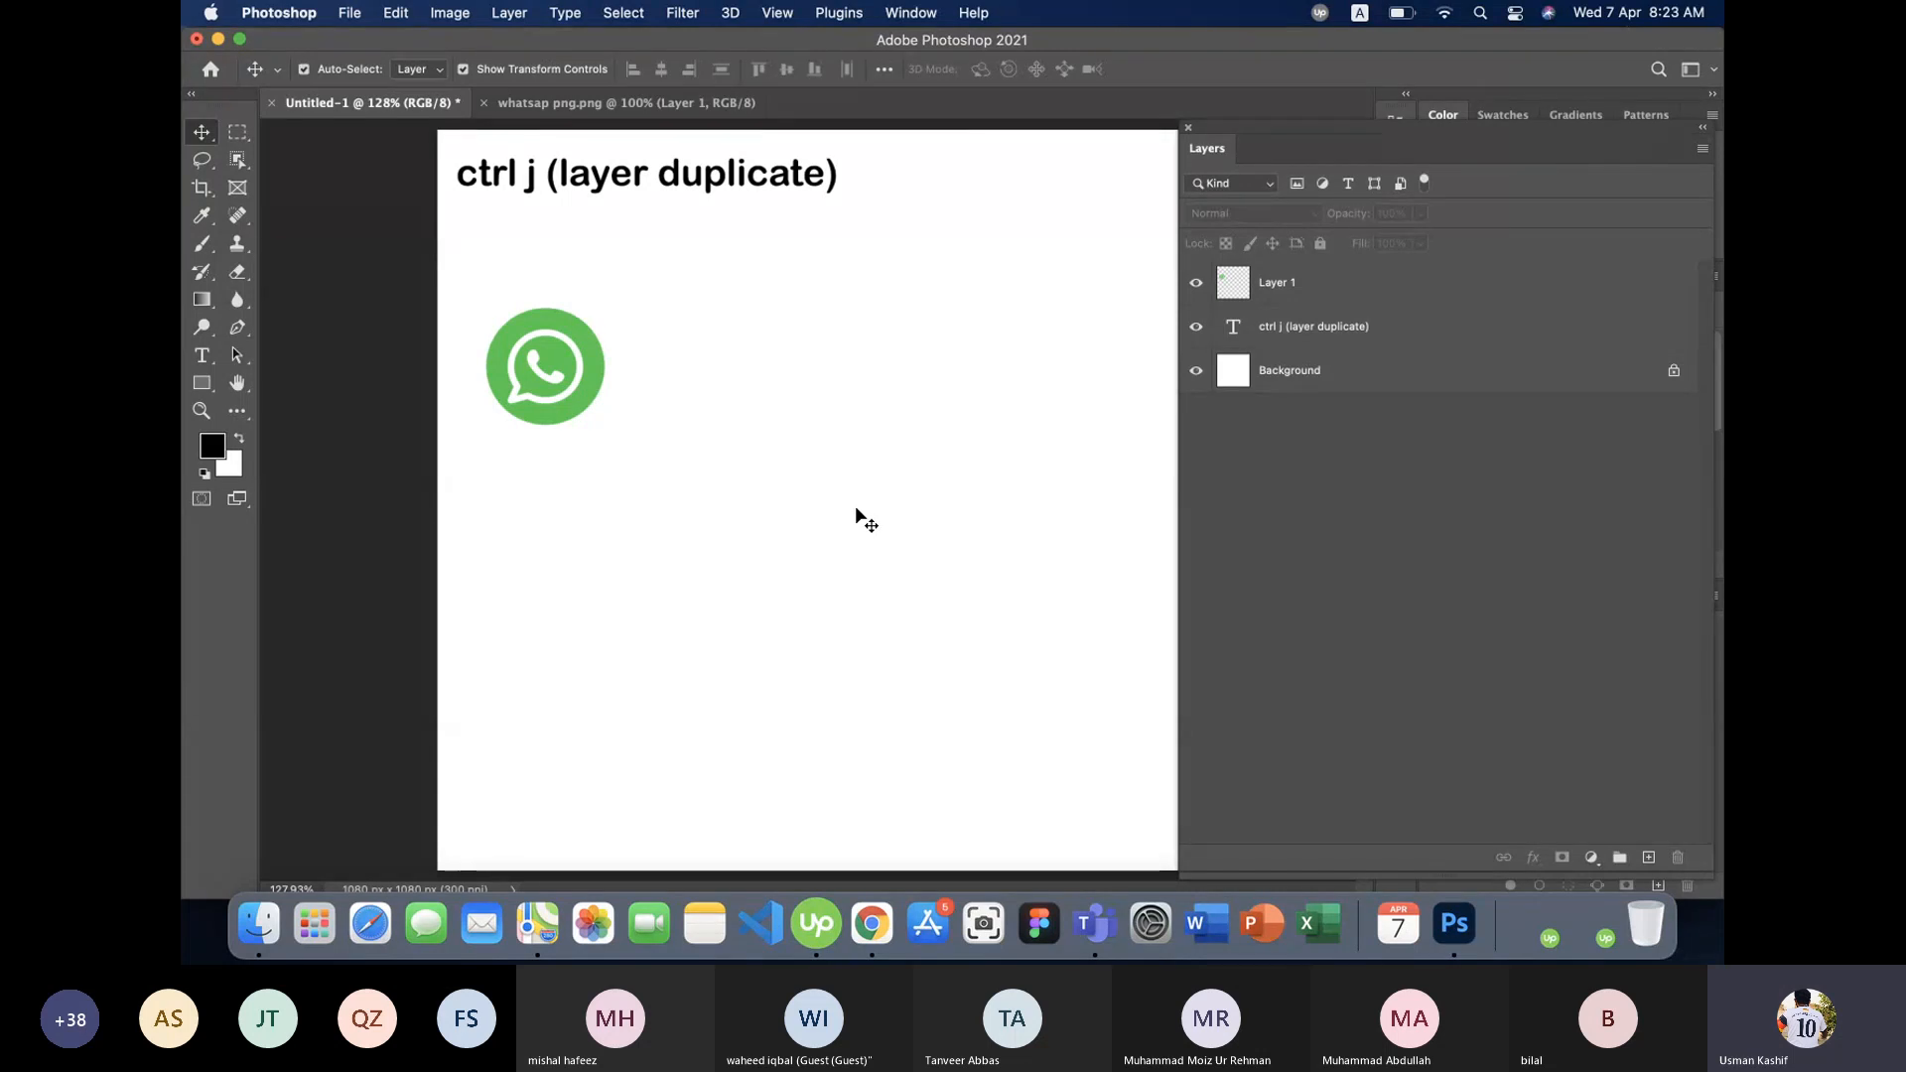
# - Shift the remaining WhatsApp icon slightly up and to the right, and practise selecting it with a box around it
pyautogui.moveTo(548, 383); pyautogui.dragTo(572, 366)
pyautogui.click(760, 338)
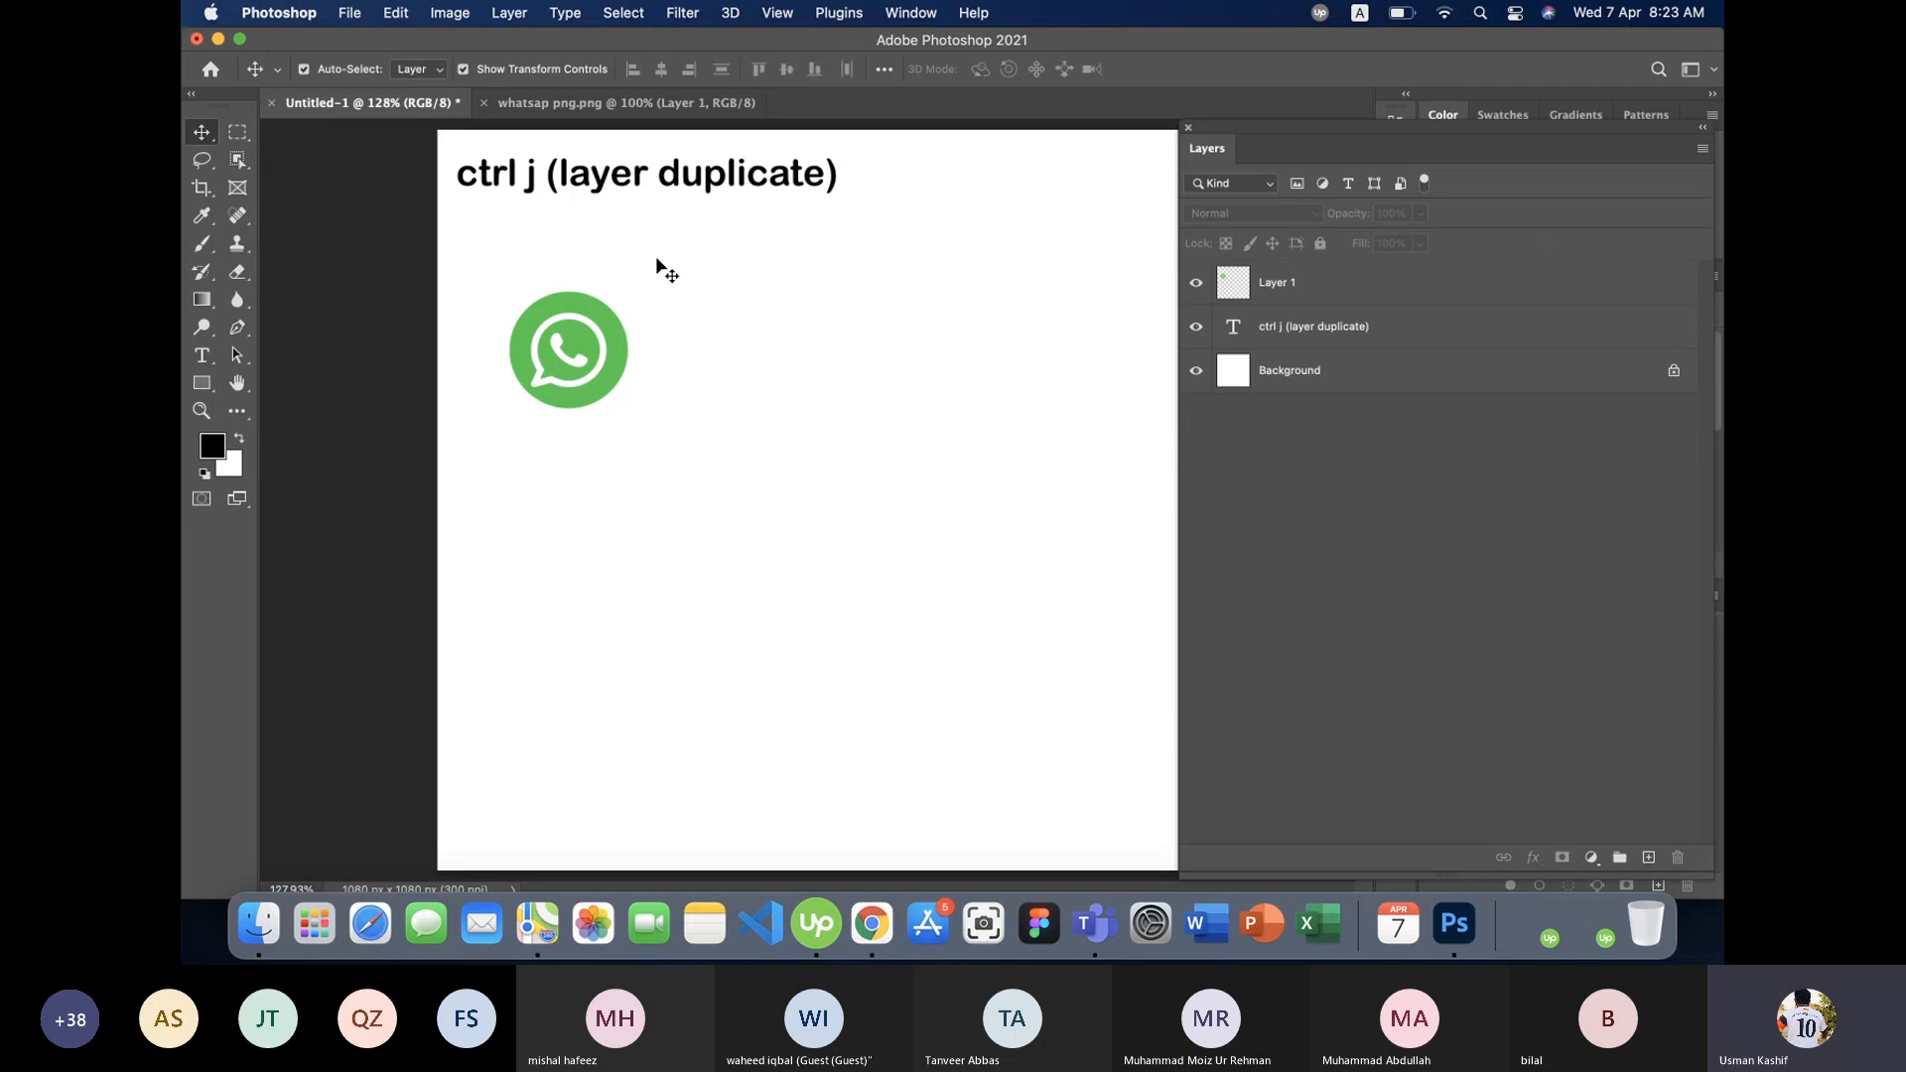
pyautogui.moveTo(657, 260); pyautogui.dragTo(498, 425)
pyautogui.moveTo(489, 268); pyautogui.dragTo(642, 428)
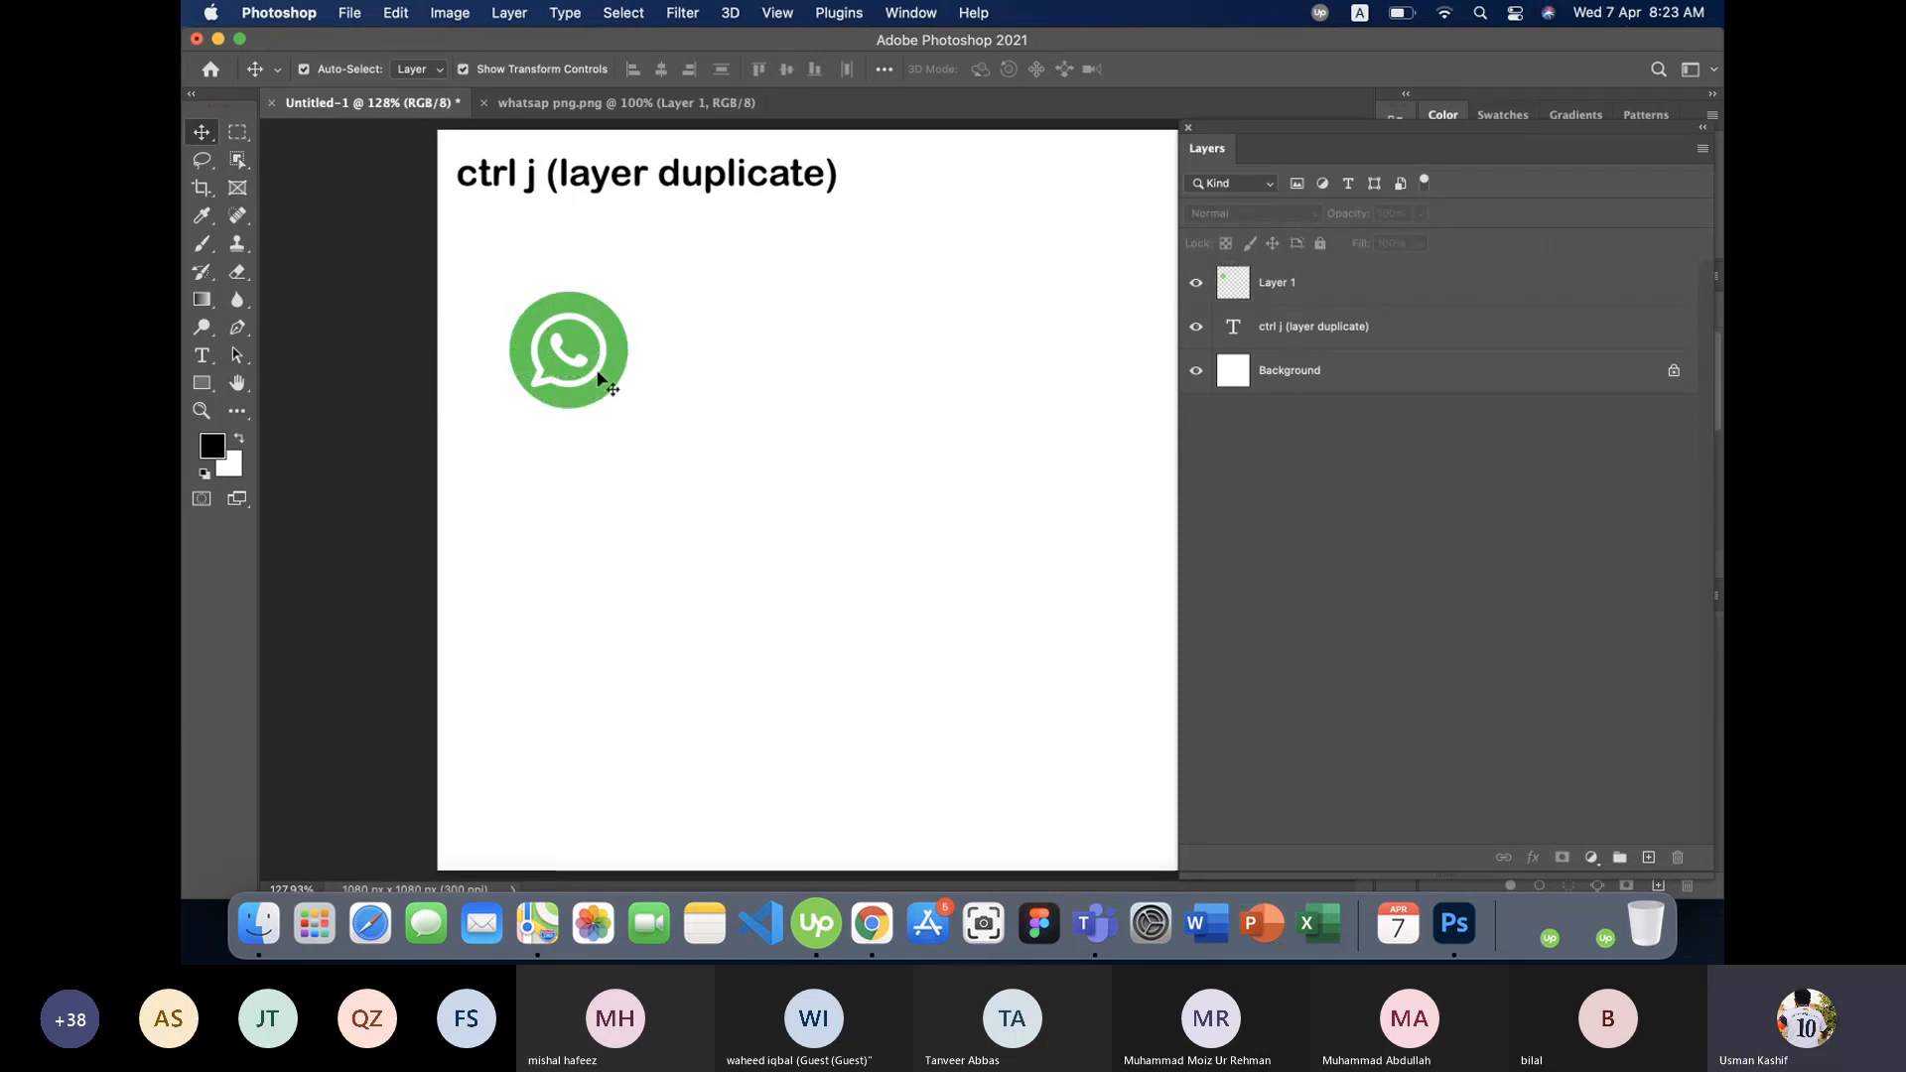
pyautogui.moveTo(509, 270); pyautogui.dragTo(758, 497)
# - Duplicate the WhatsApp icon to the right of the original and remove that copy
pyautogui.press('super+j')
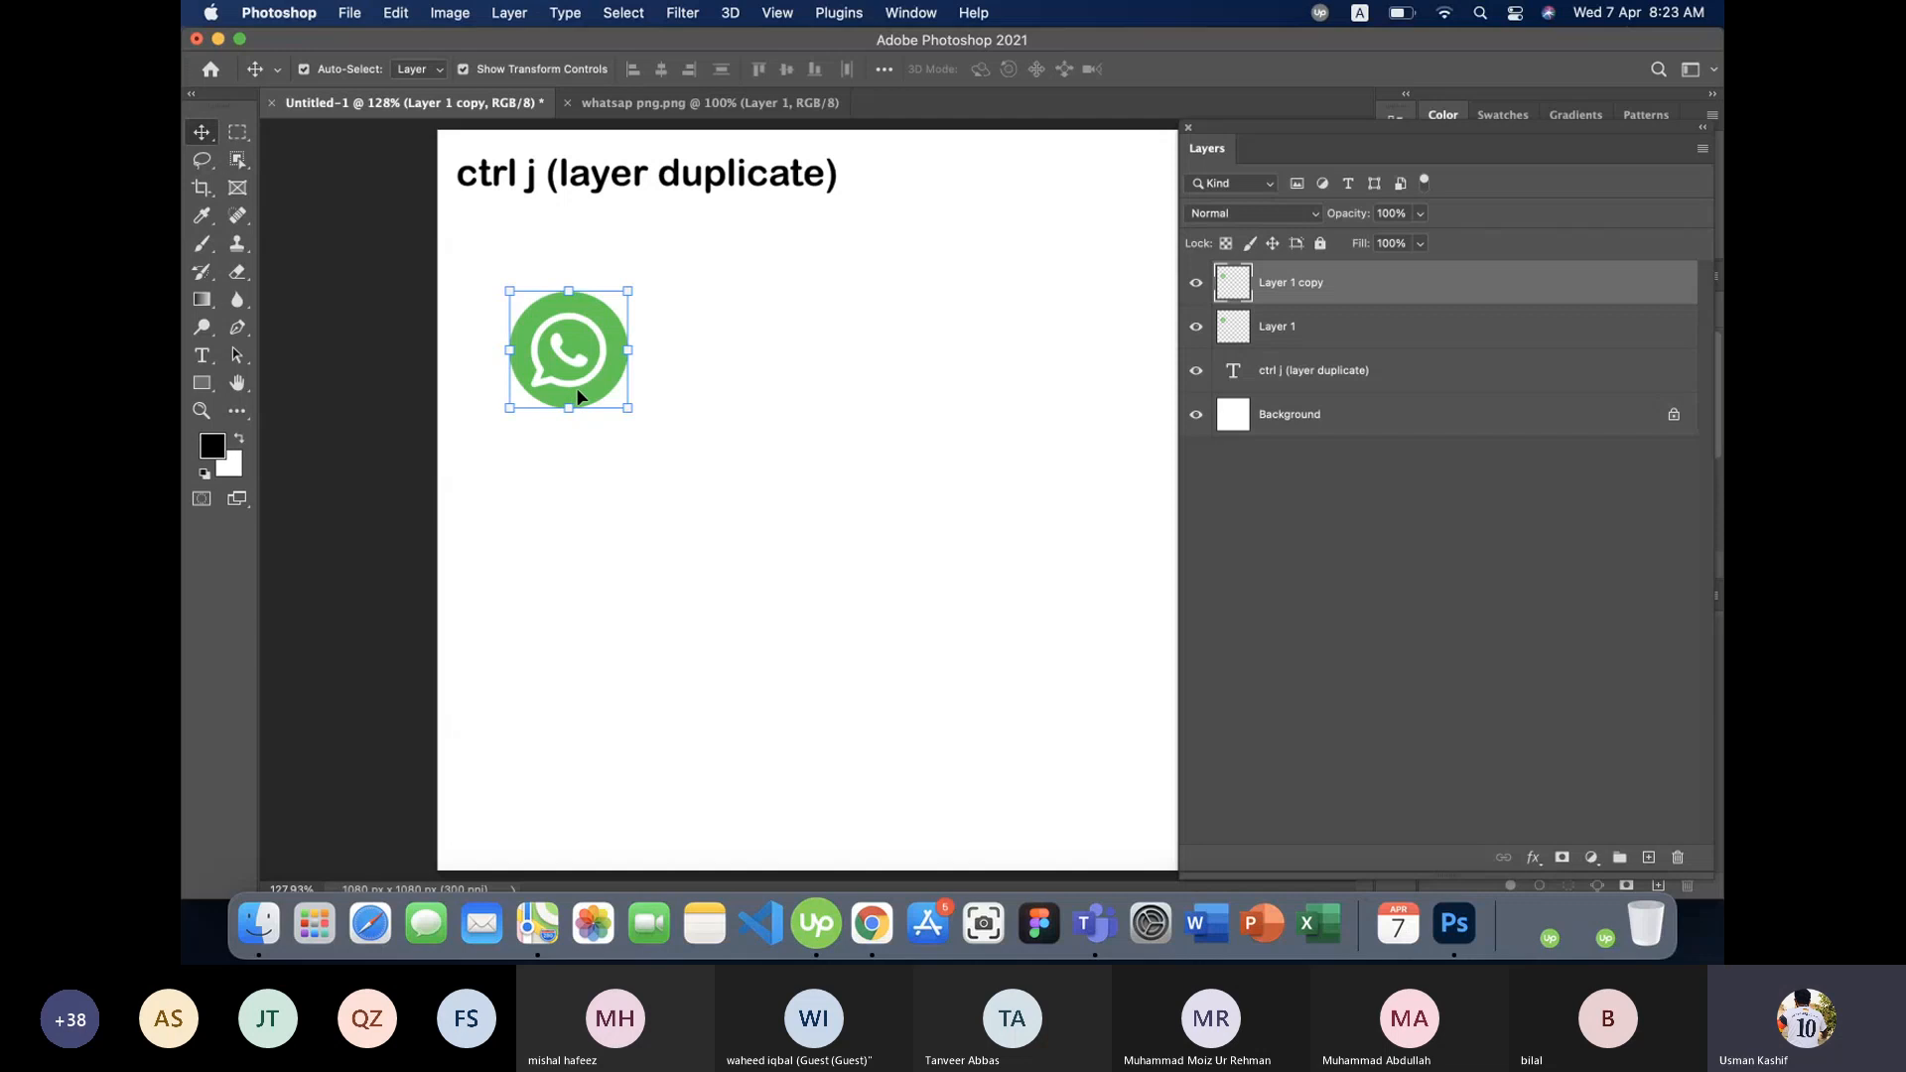
pyautogui.moveTo(592, 377); pyautogui.dragTo(790, 388)
pyautogui.moveTo(883, 504); pyautogui.dragTo(689, 304)
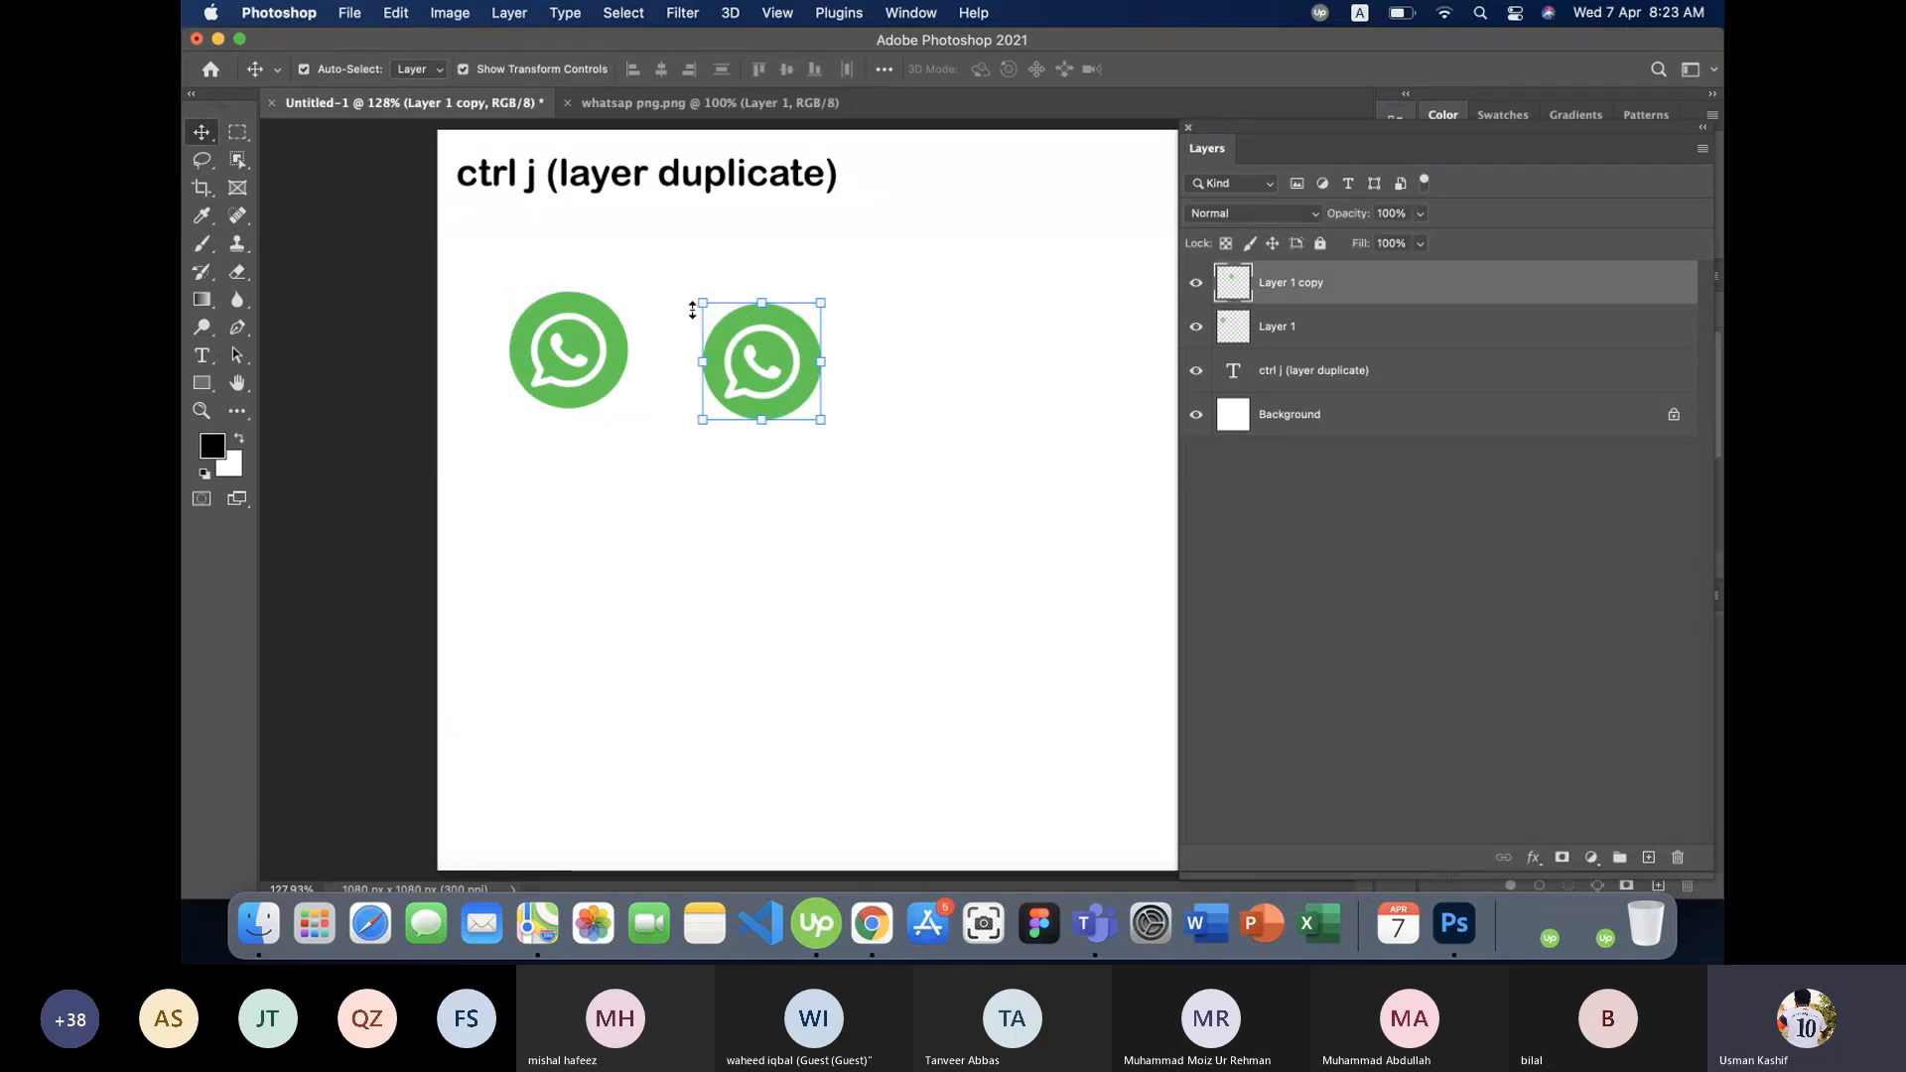
pyautogui.press('Delete')
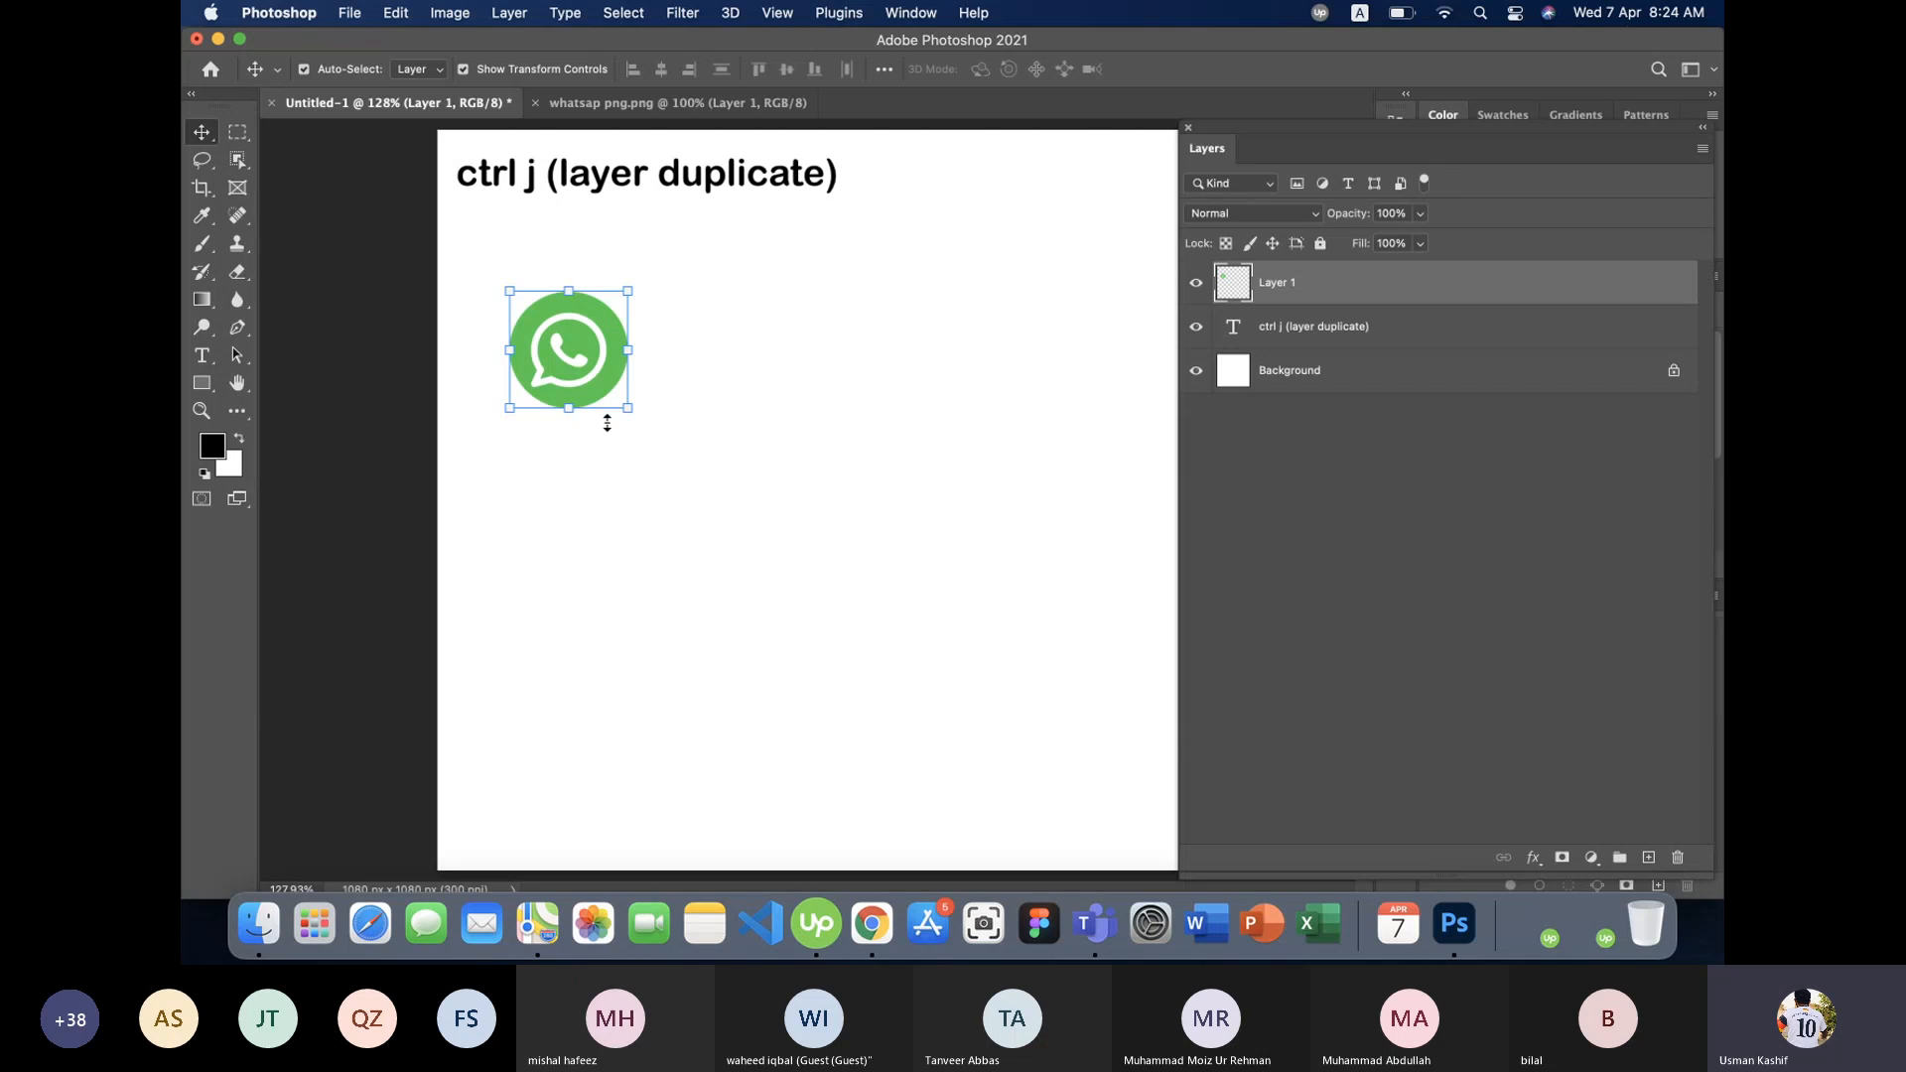
pyautogui.click(782, 383)
# - Duplicate the WhatsApp icon and move the copy horizontally to the right, leaving a small gap beside the original
pyautogui.click(573, 364)
pyautogui.press('super+j')
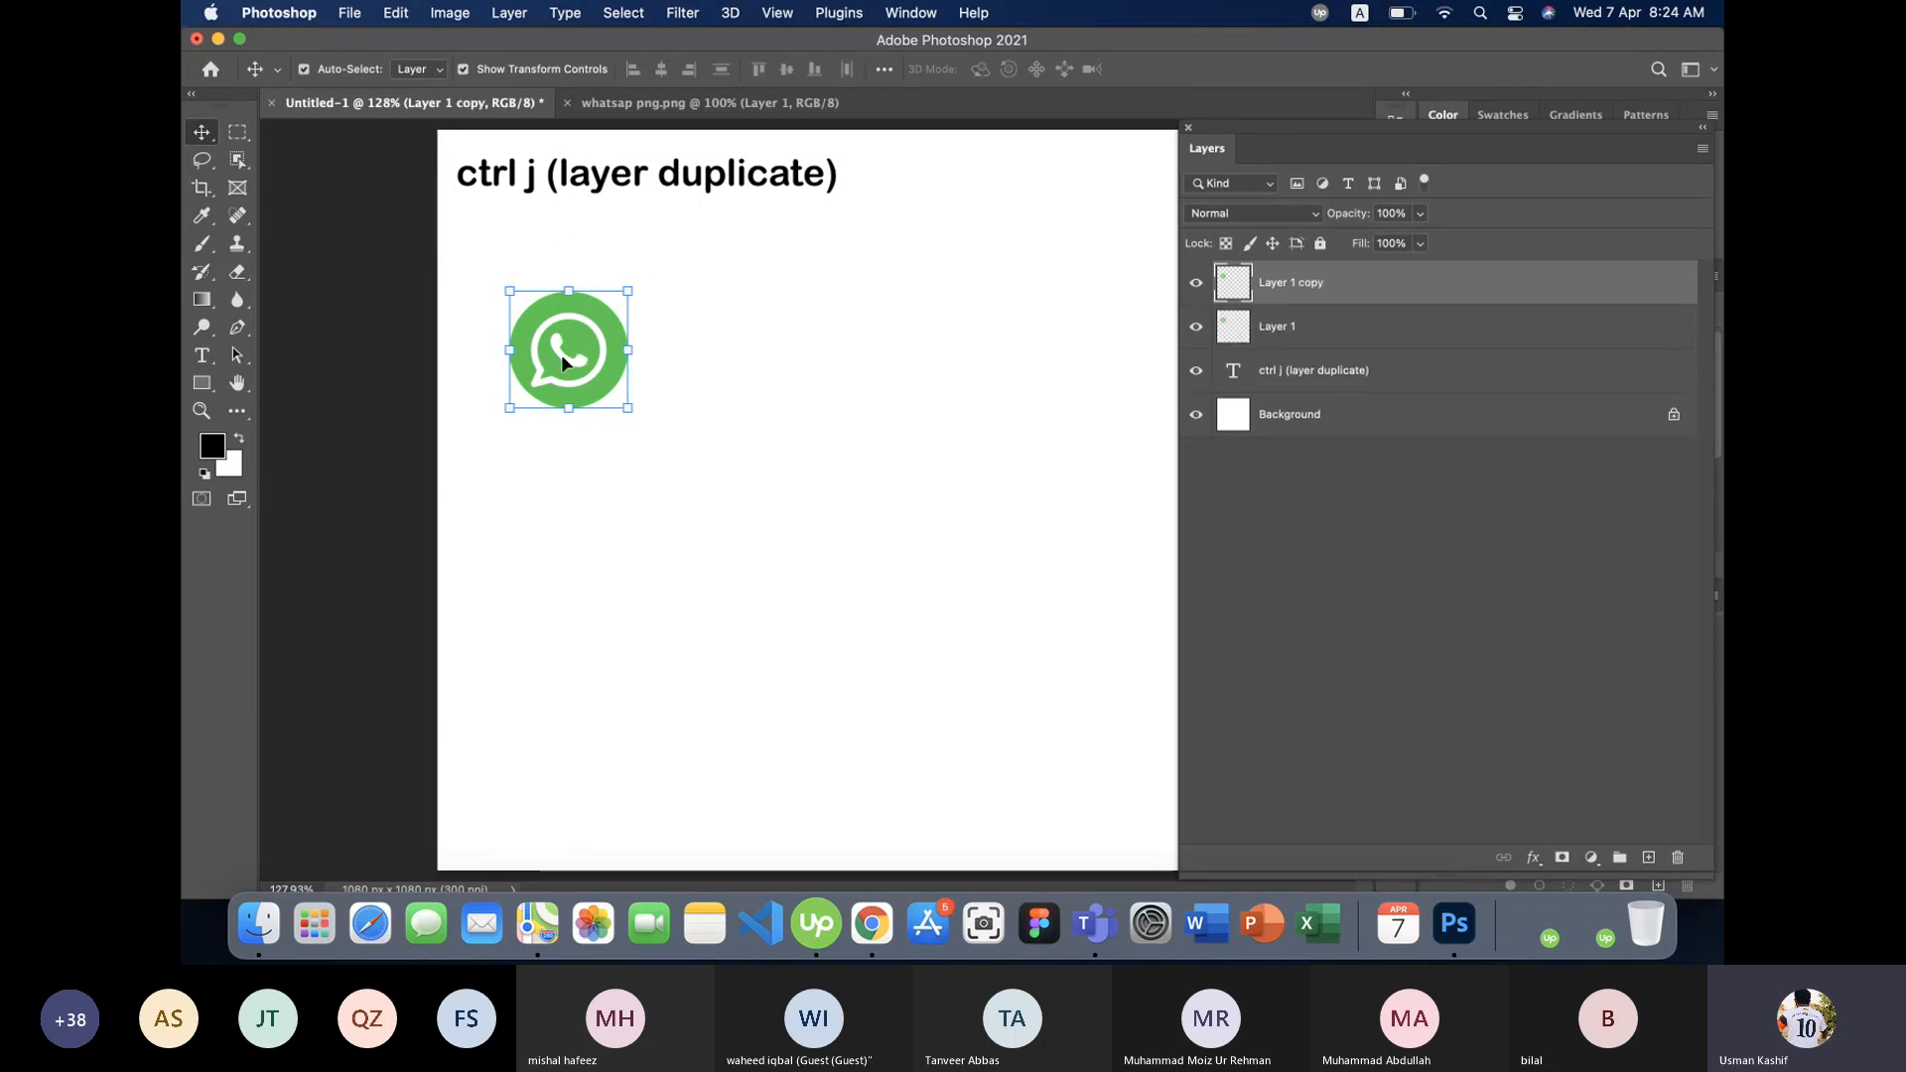
pyautogui.moveTo(562, 354); pyautogui.dragTo(715, 355)
pyautogui.click(897, 390)
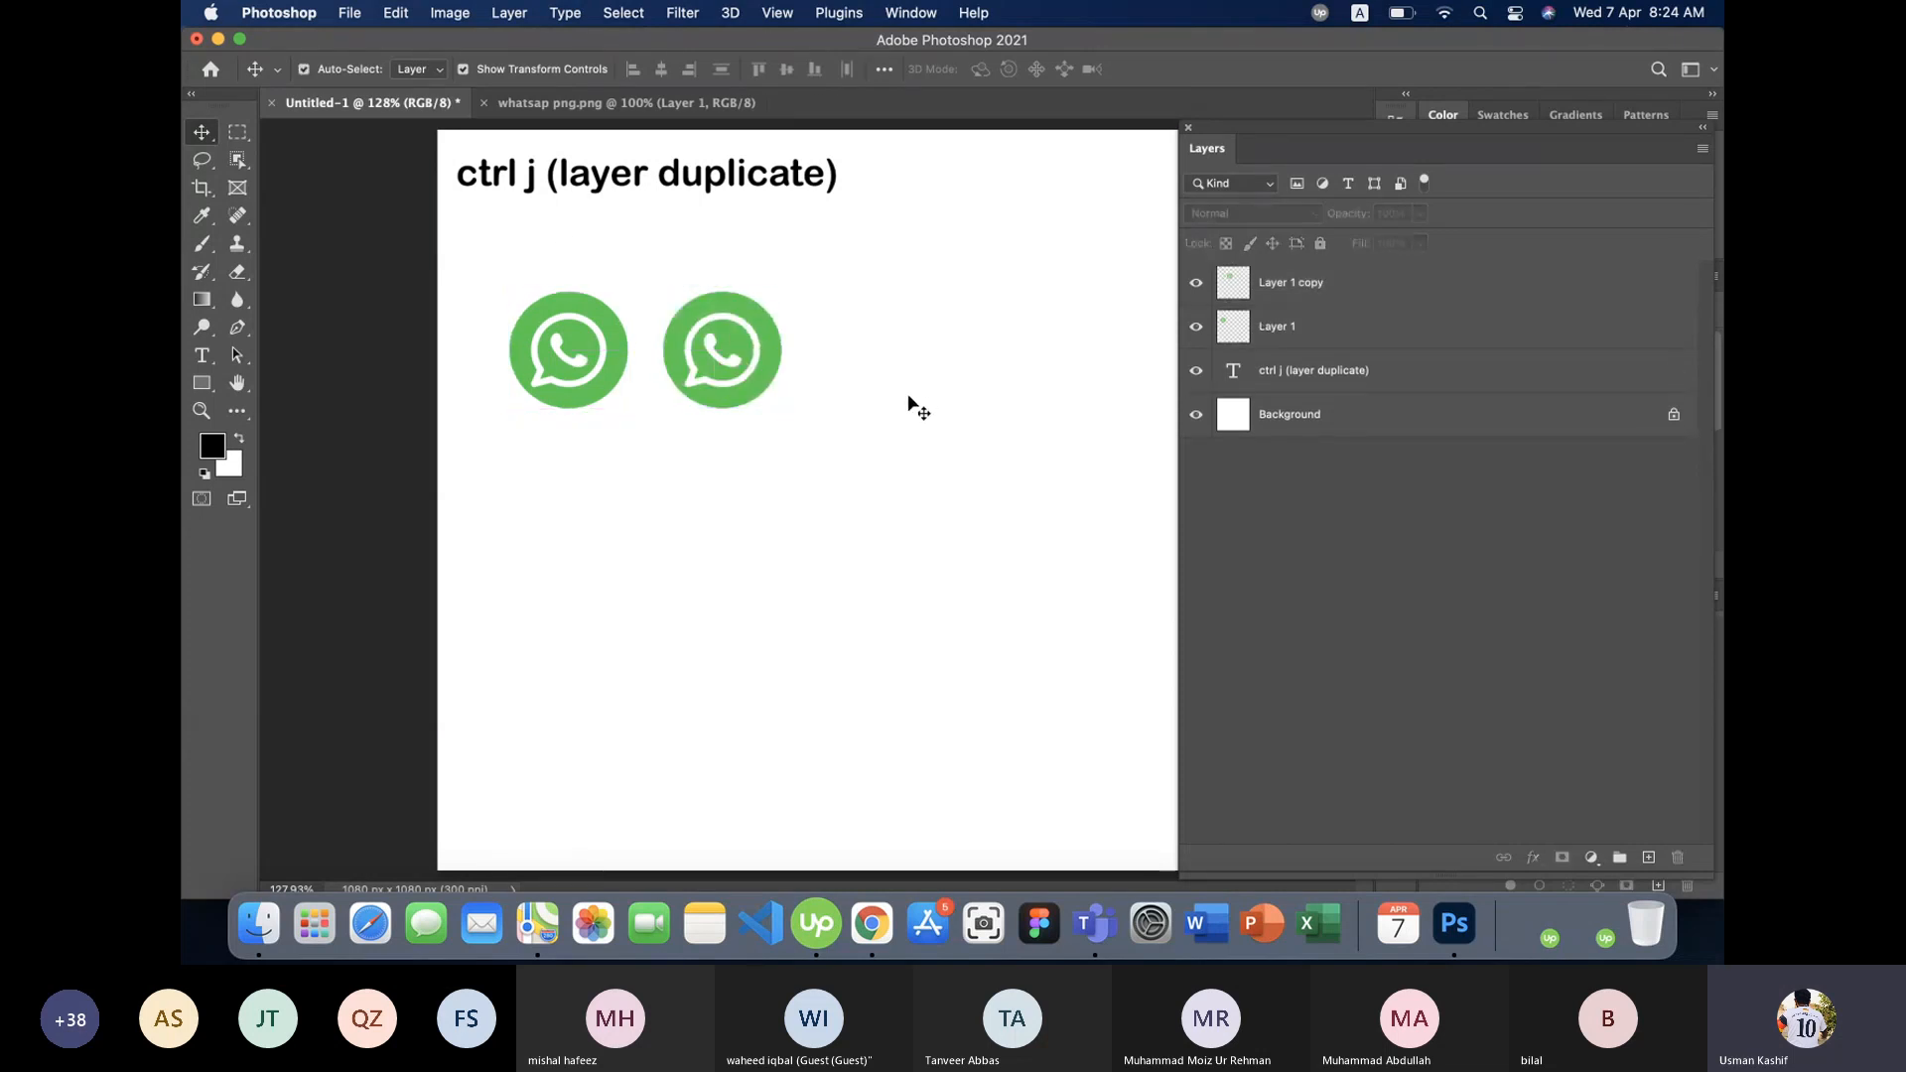
pyautogui.click(735, 372)
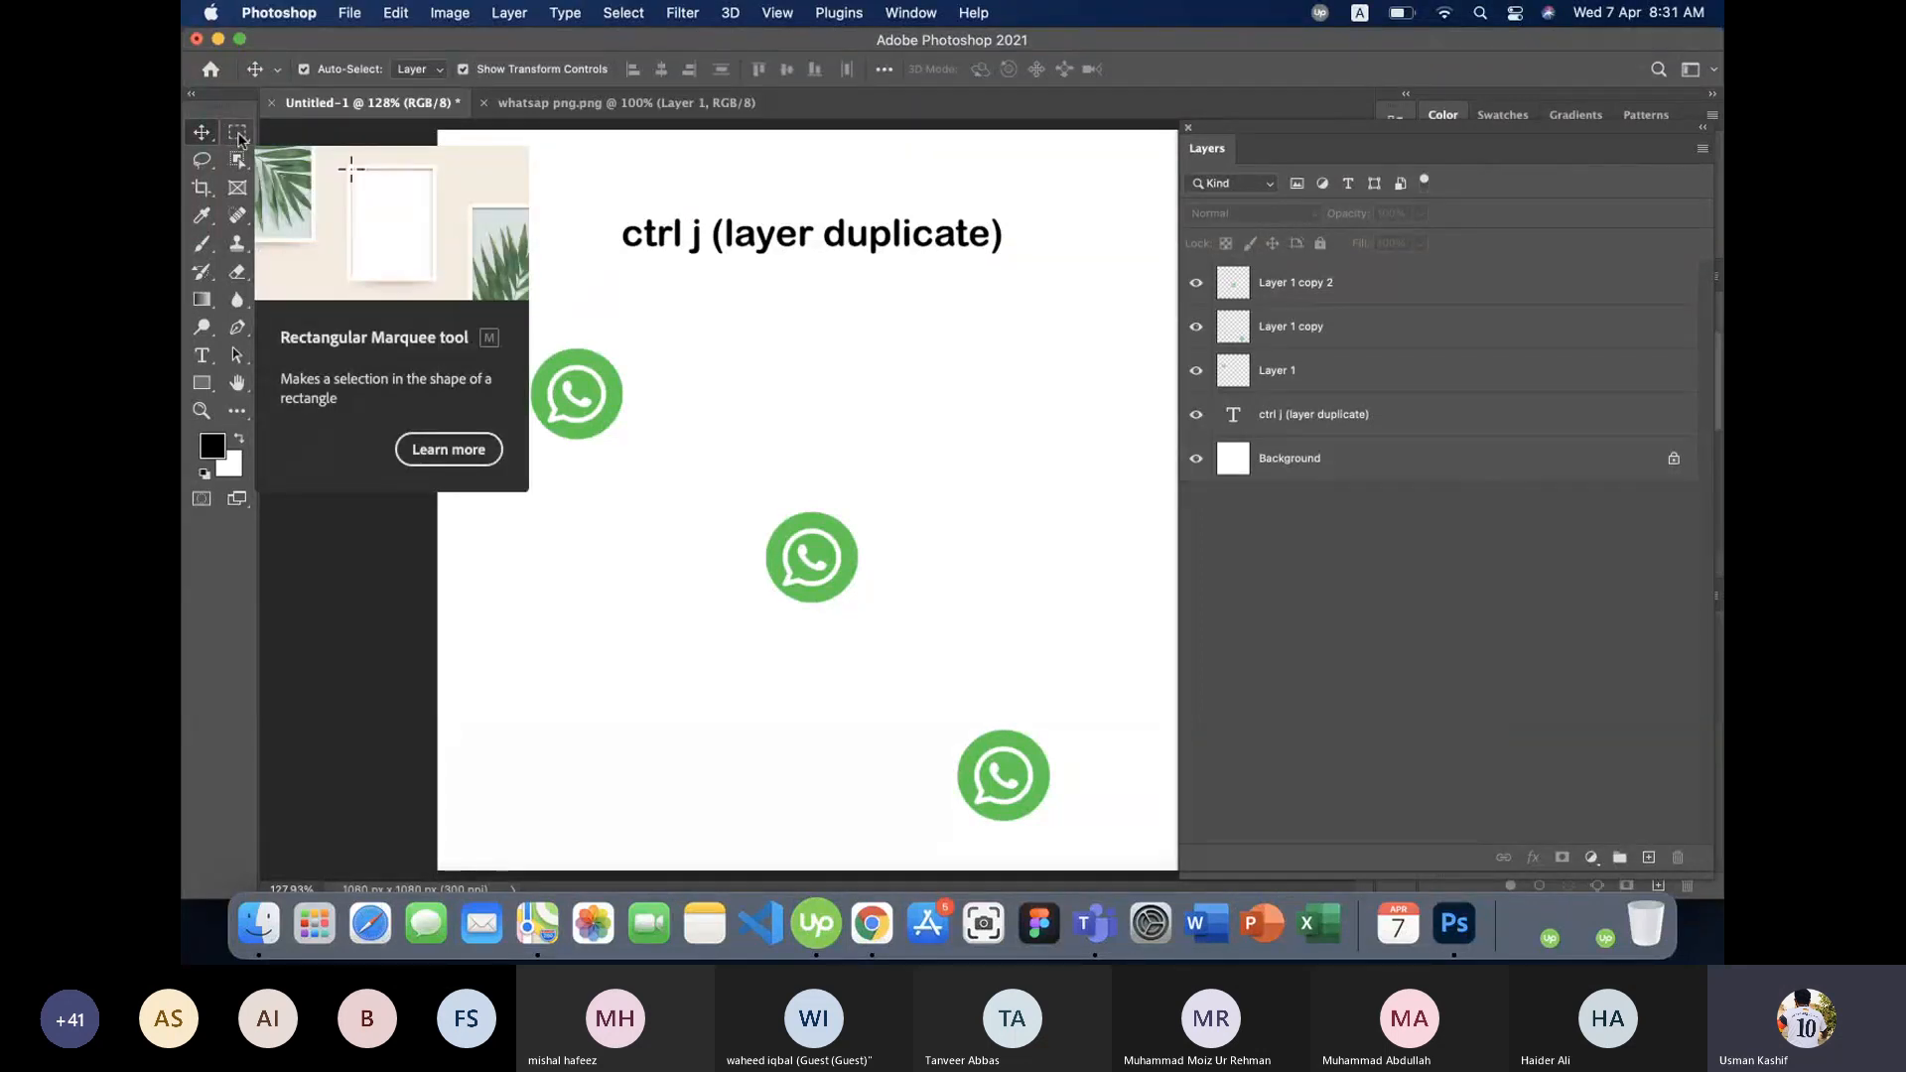
# - Delete the three WhatsApp icon layers and the "ctrl j (layer duplicate)" text layer, keeping only the Background
pyautogui.click(237, 134)
pyautogui.click(199, 133)
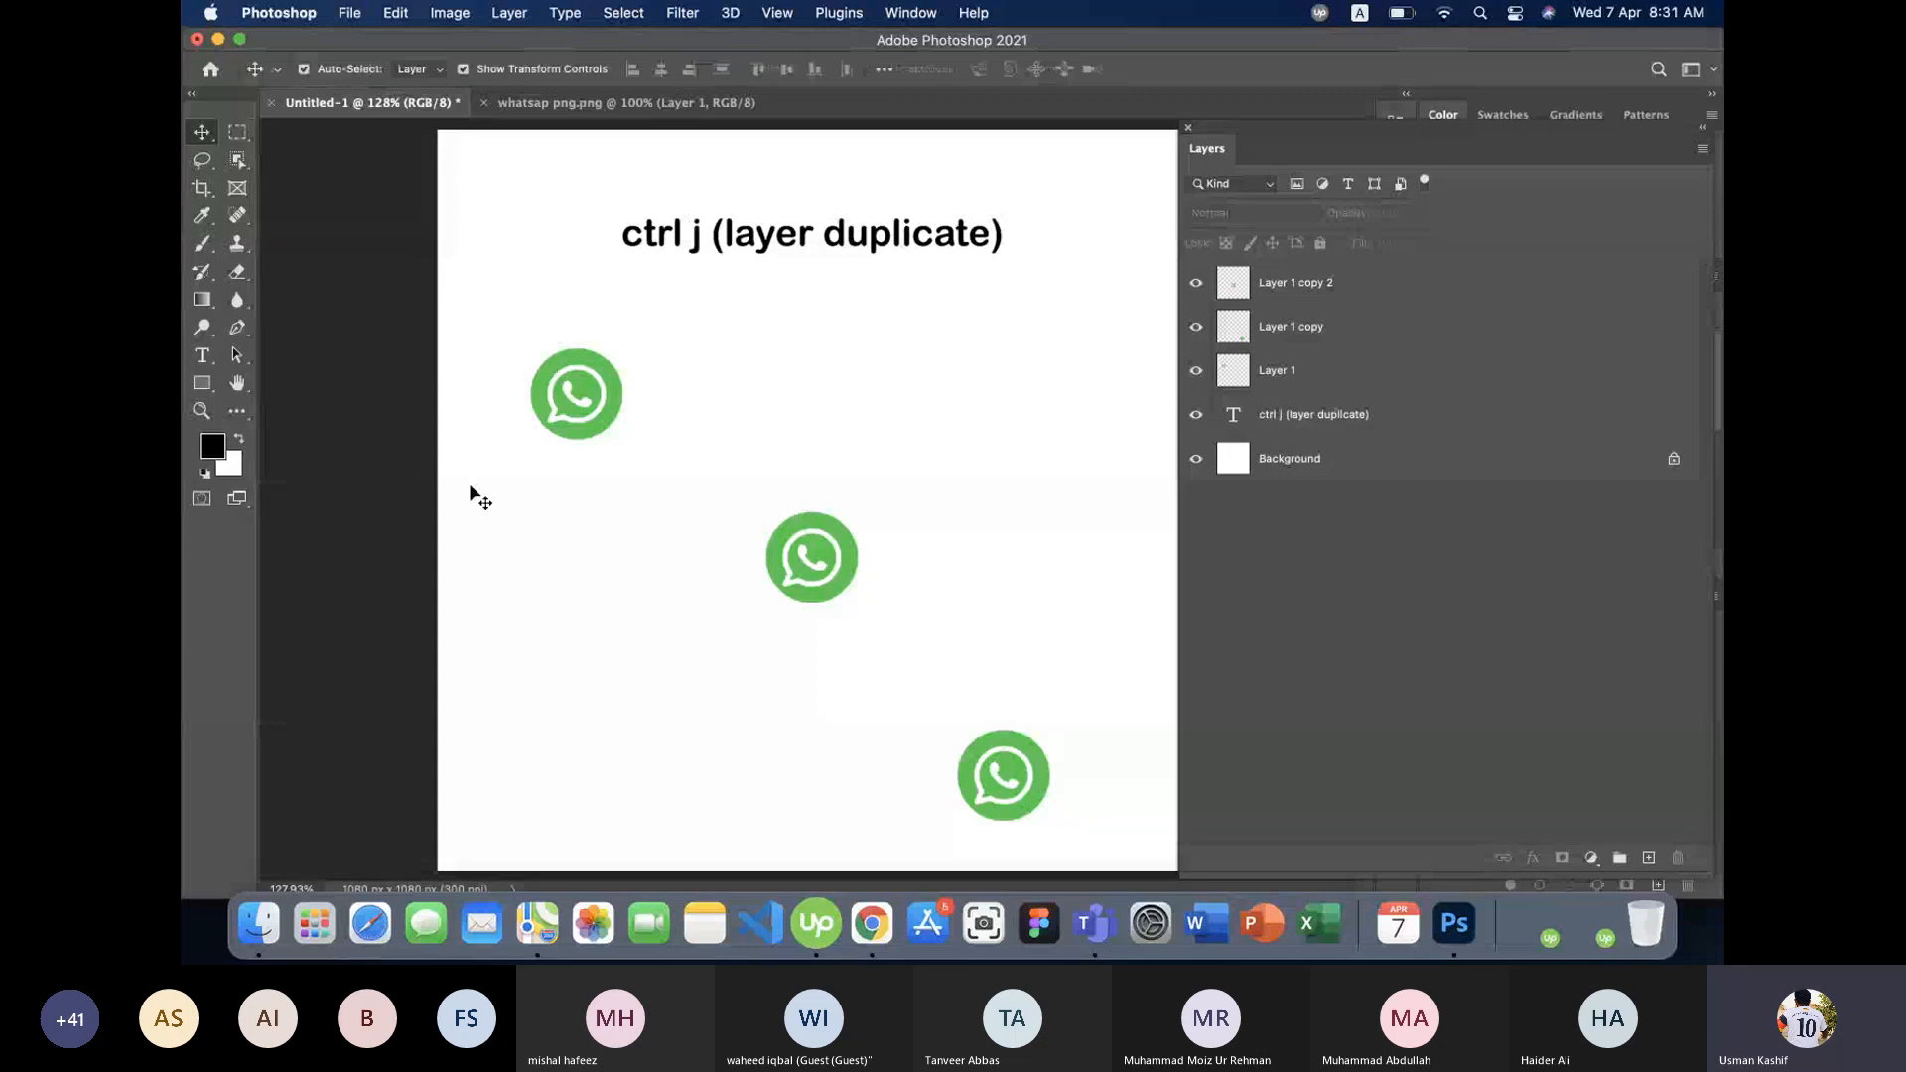
pyautogui.moveTo(476, 323); pyautogui.dragTo(1067, 826)
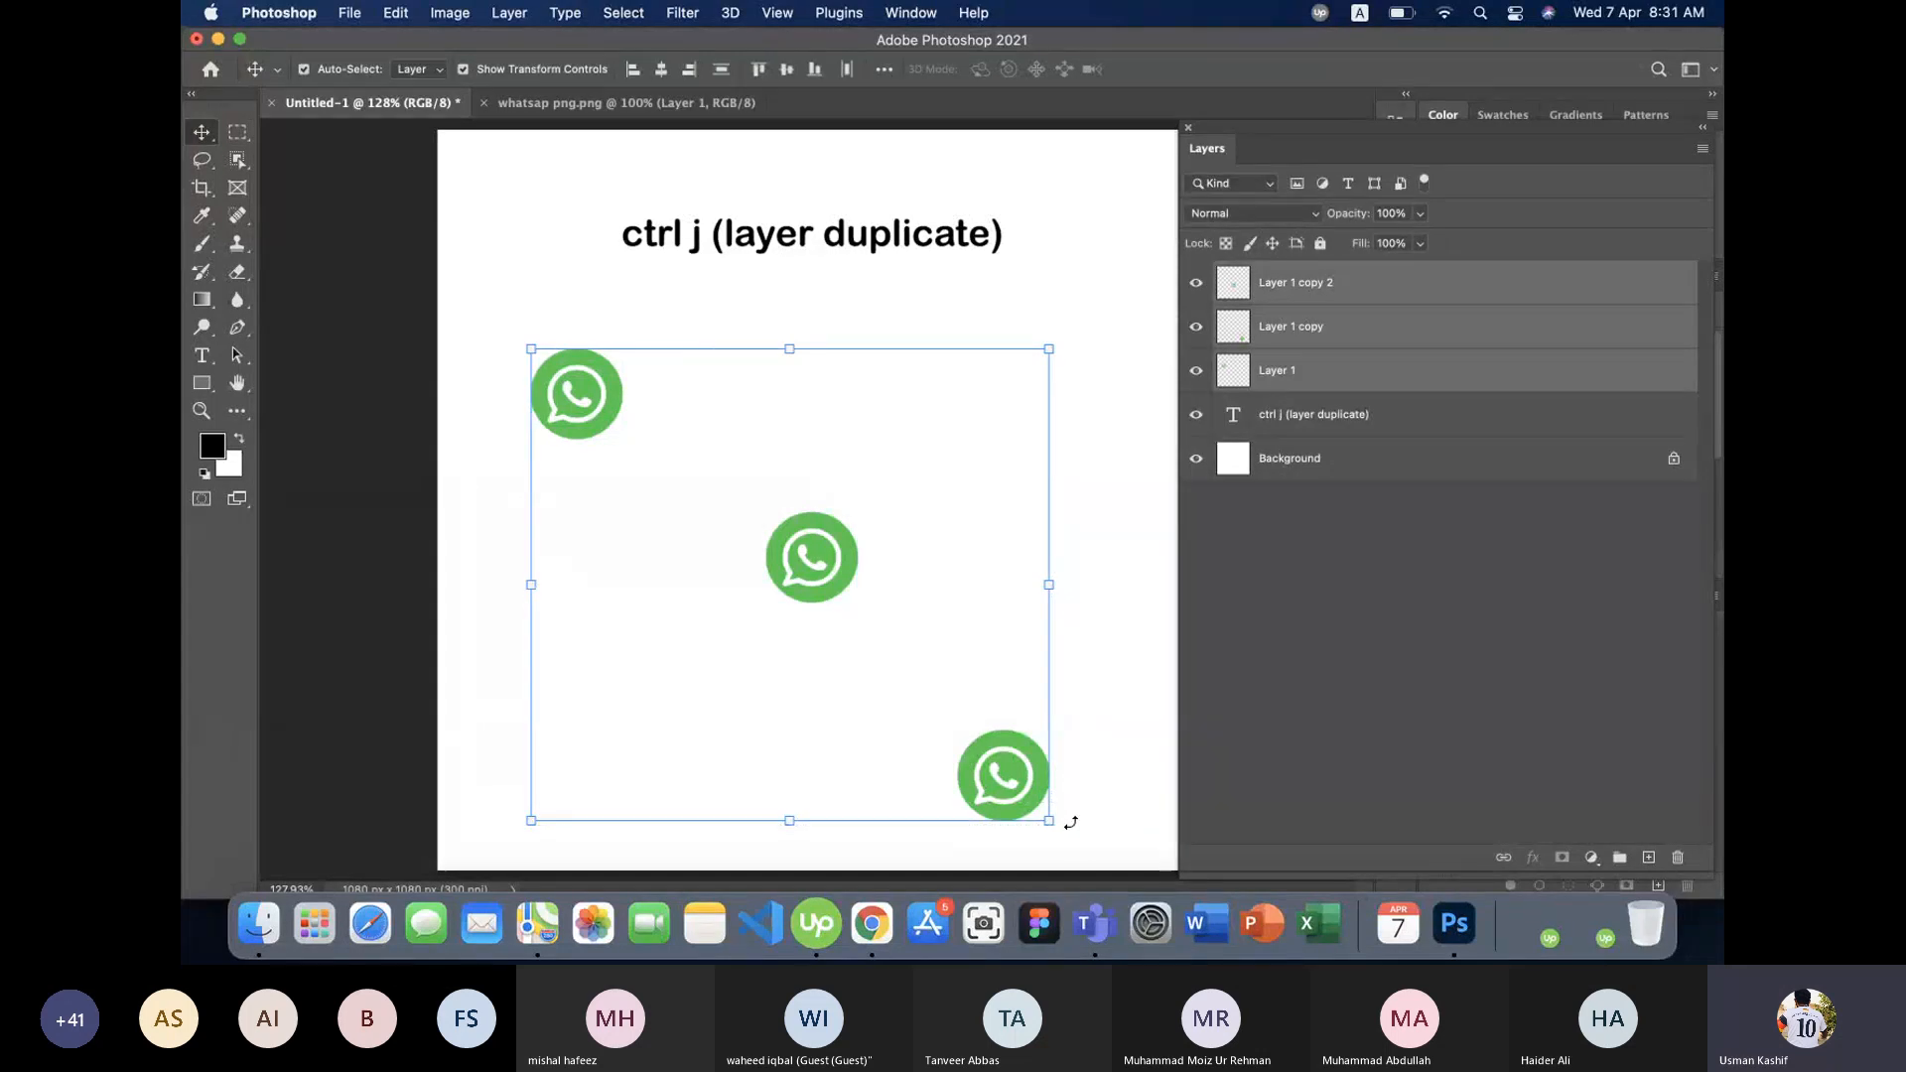
pyautogui.press('Delete')
pyautogui.press('Delete')
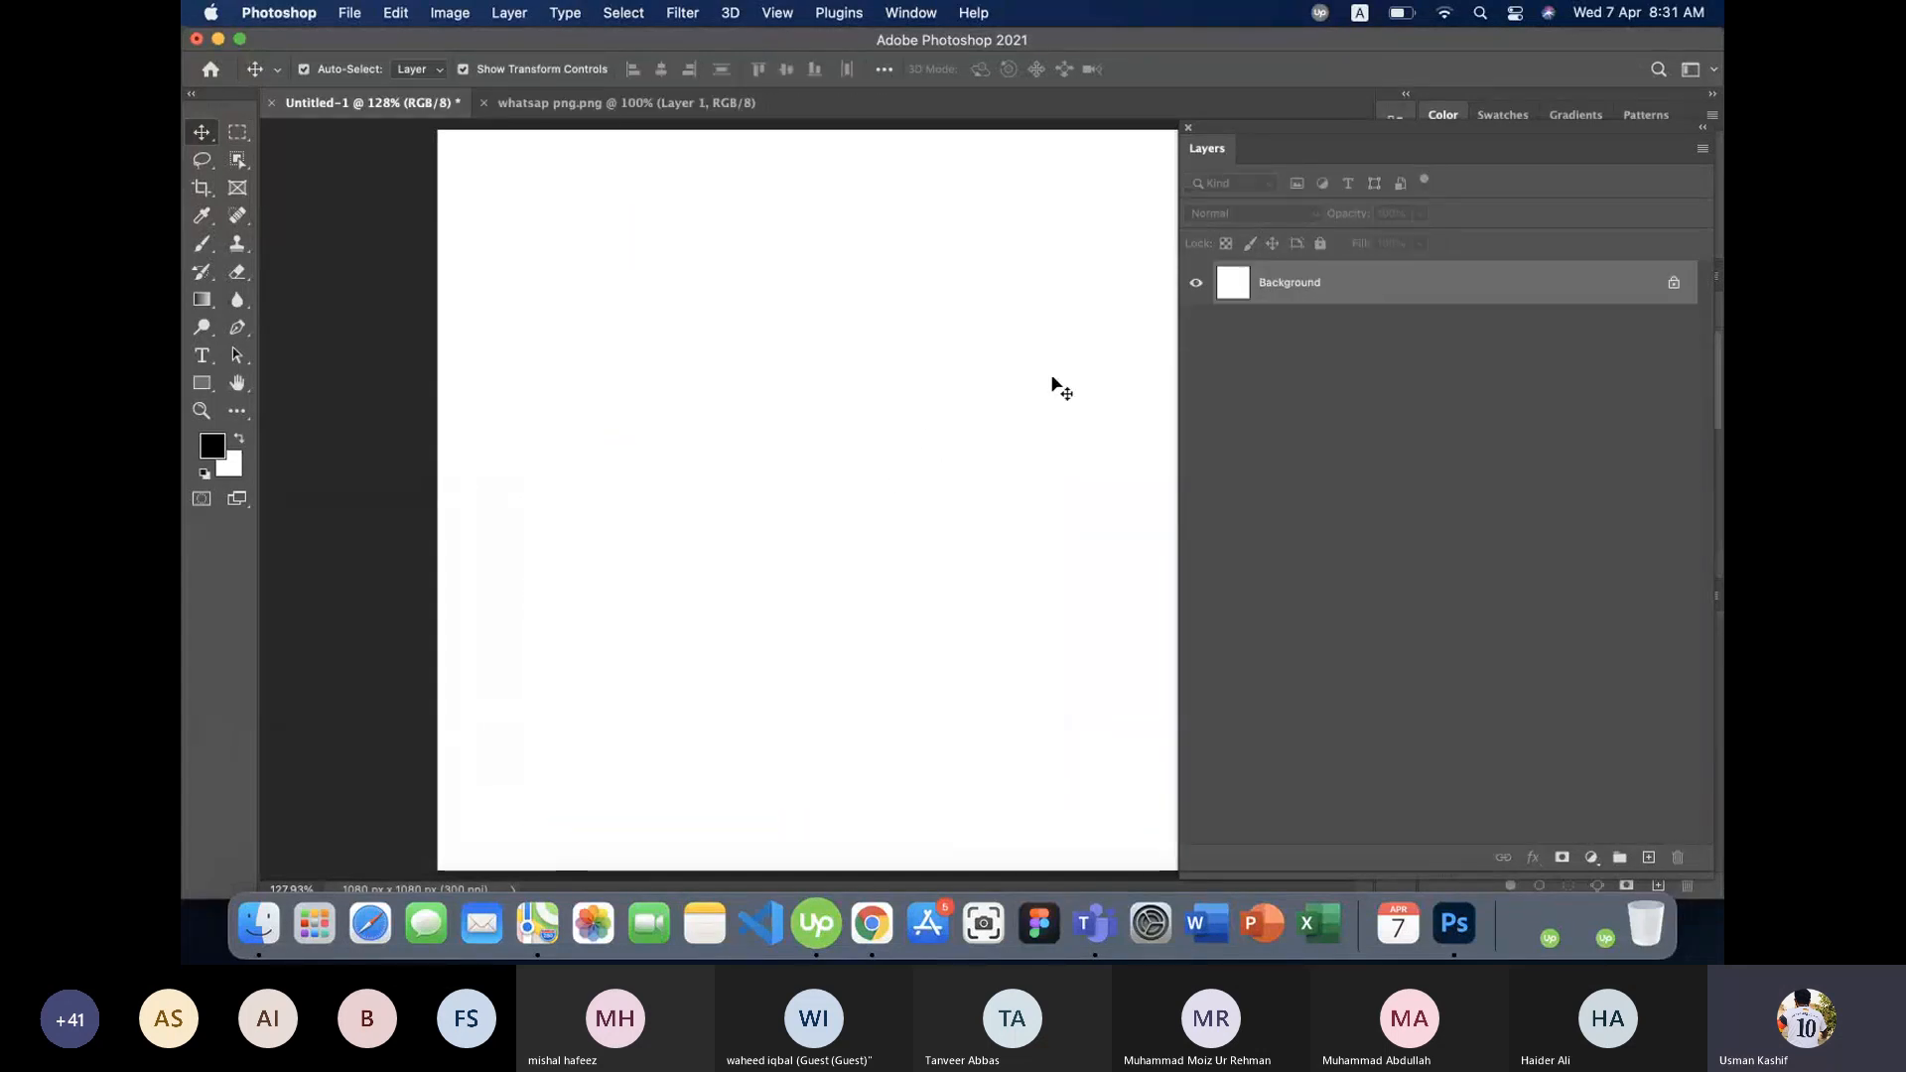
pyautogui.moveTo(1241, 135); pyautogui.dragTo(1261, 136)
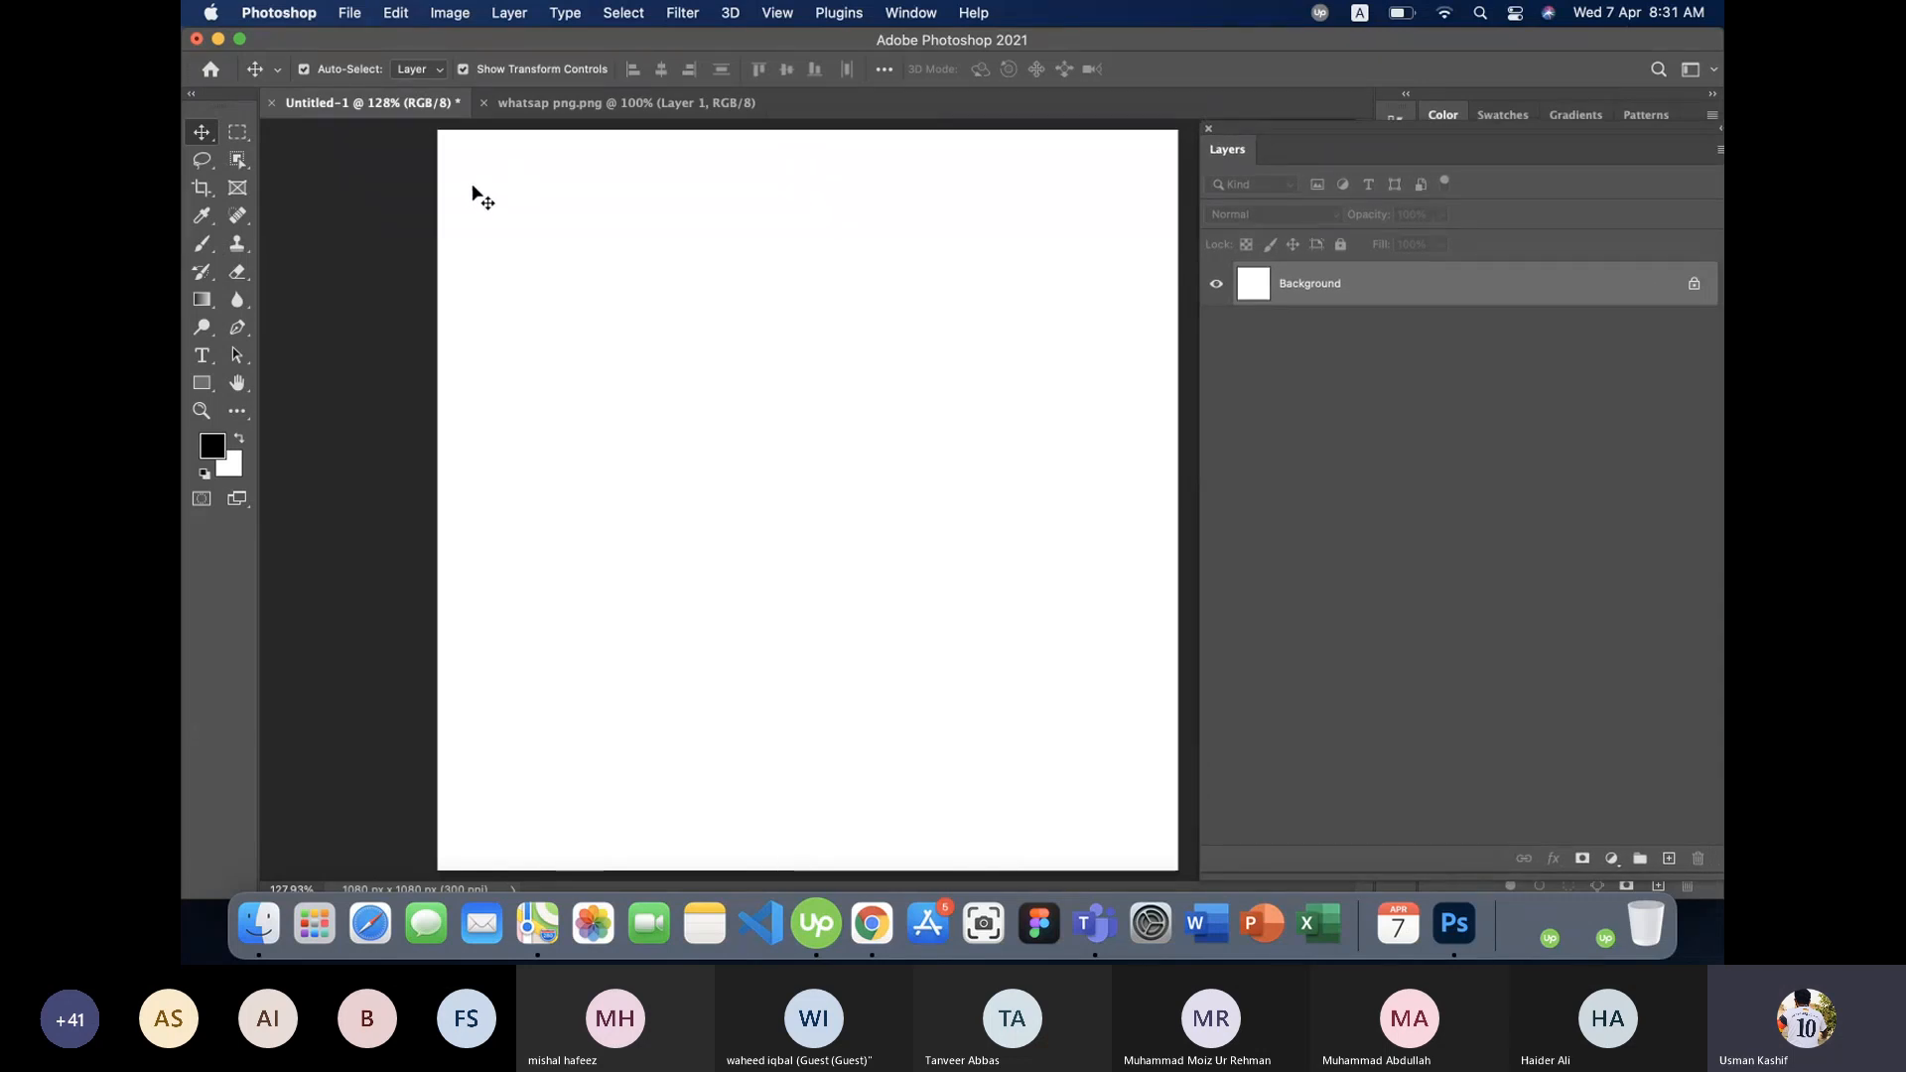
# - Switch to the whatsap png.png document and nudge the WhatsApp icon slightly within its canvas
pyautogui.click(553, 103)
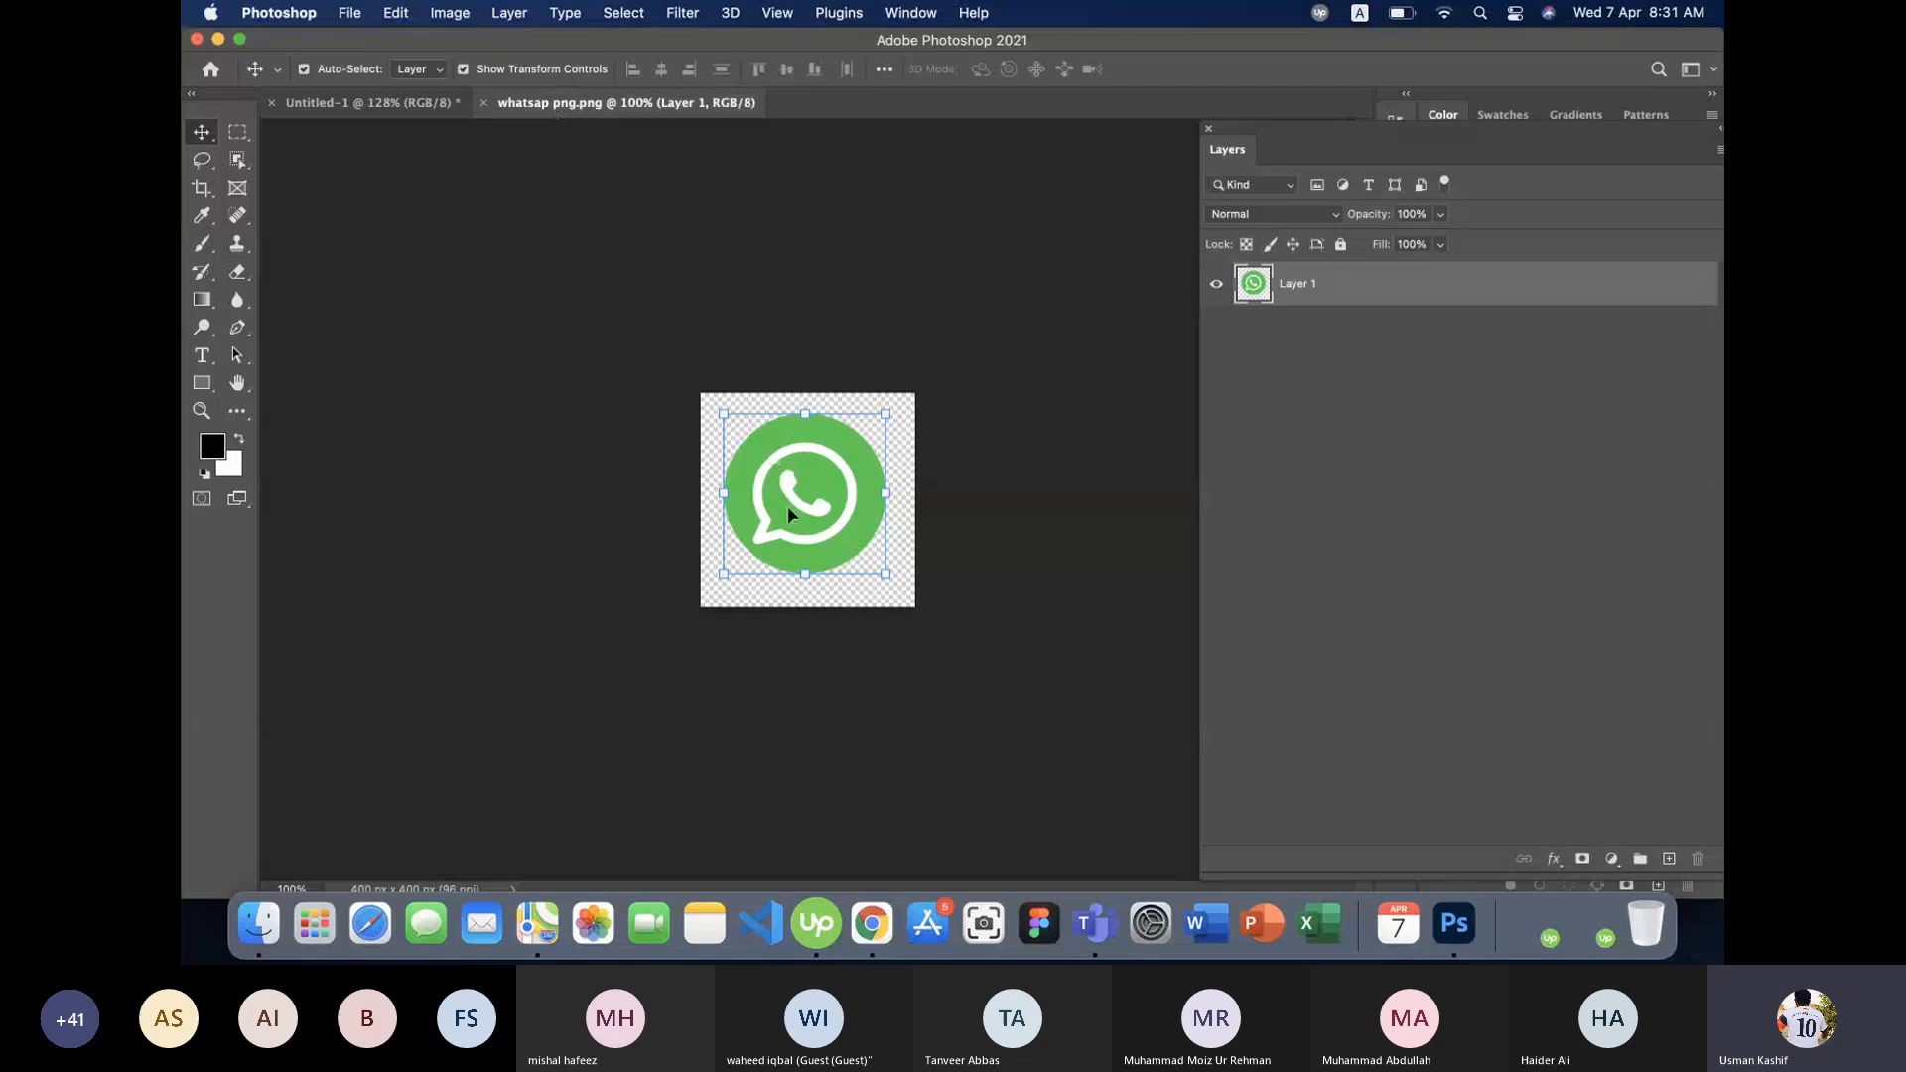
pyautogui.click(1040, 525)
pyautogui.moveTo(794, 536)
pyautogui.mouseDown()
pyautogui.moveTo(808, 556)
pyautogui.moveTo(765, 530)
pyautogui.moveTo(795, 540)
pyautogui.moveTo(767, 546)
pyautogui.moveTo(775, 521)
pyautogui.moveTo(832, 515)
pyautogui.moveTo(800, 531)
pyautogui.mouseUp()
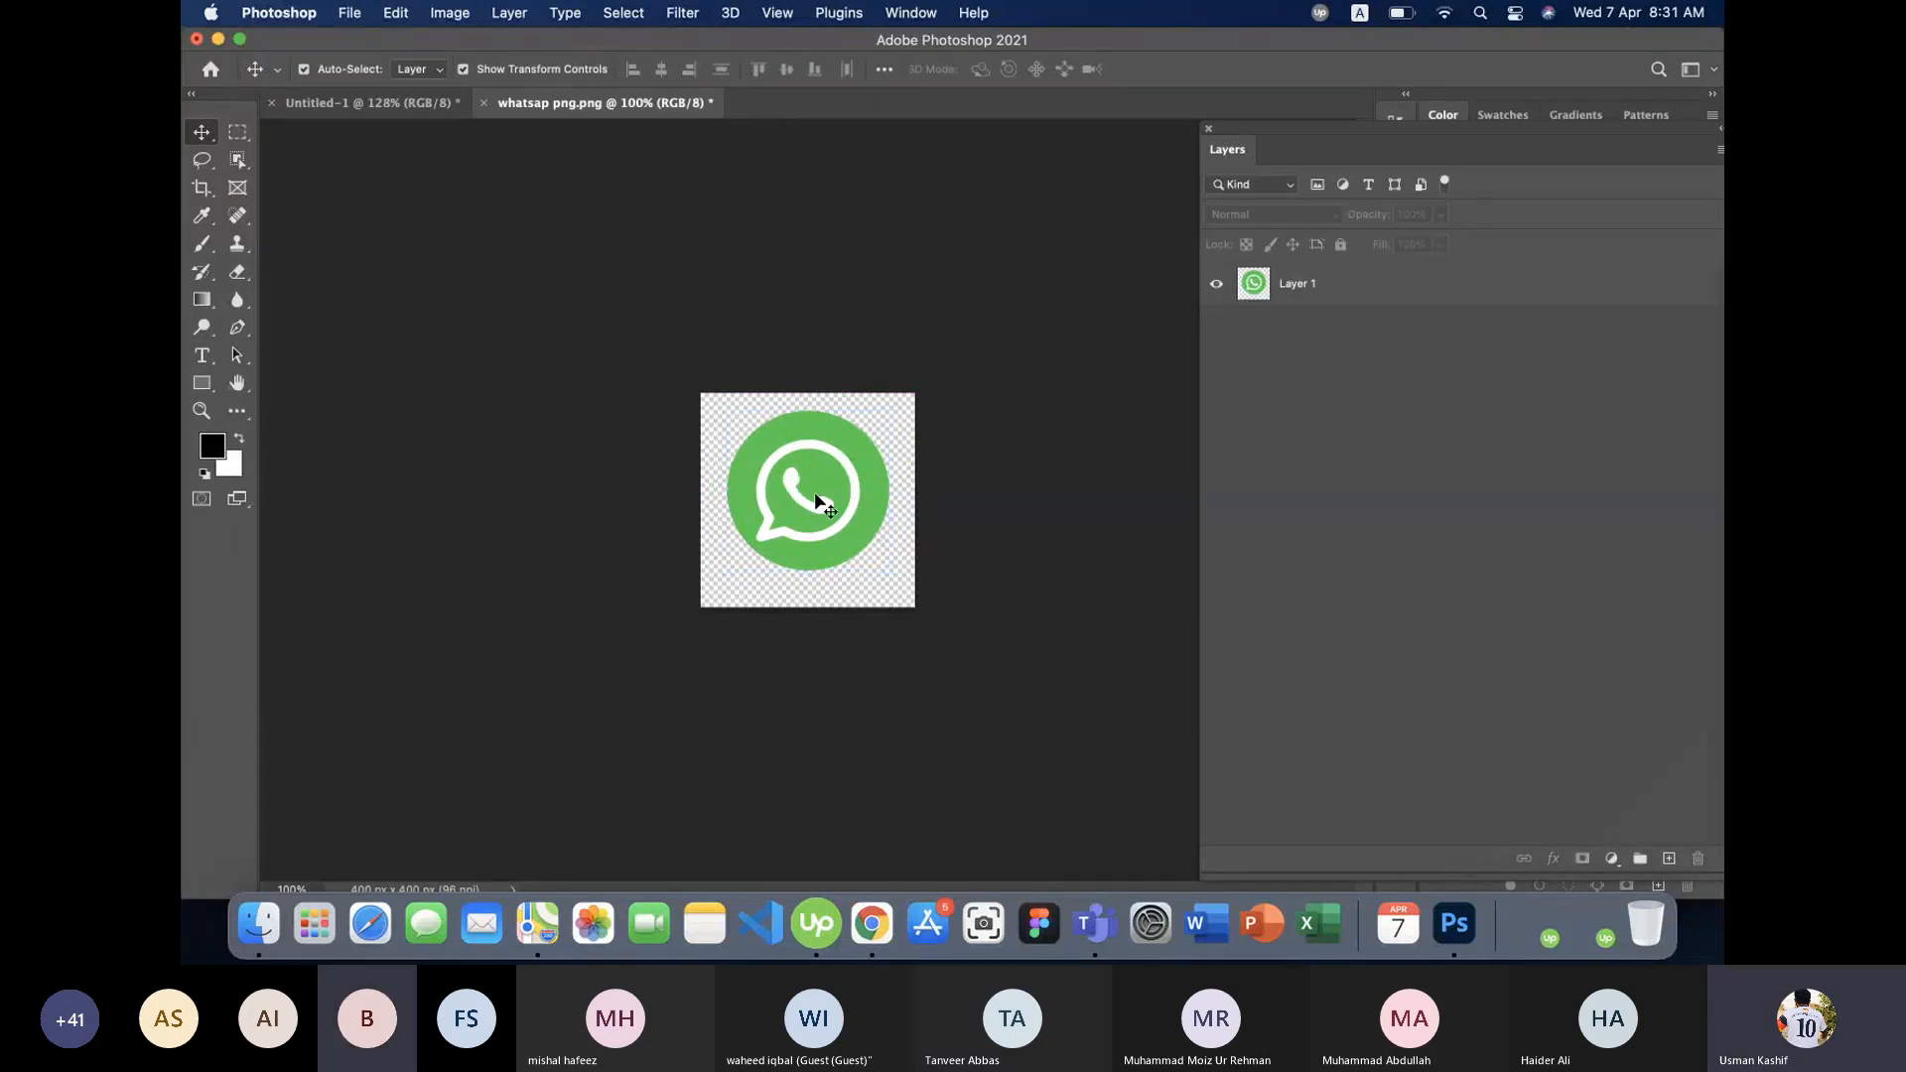
pyautogui.moveTo(783, 533)
pyautogui.mouseDown()
pyautogui.moveTo(813, 576)
pyautogui.moveTo(830, 517)
pyautogui.moveTo(793, 534)
pyautogui.mouseUp()
pyautogui.click(881, 626)
pyautogui.moveTo(799, 486)
pyautogui.mouseDown()
pyautogui.moveTo(867, 462)
pyautogui.moveTo(777, 576)
pyautogui.moveTo(864, 462)
pyautogui.moveTo(816, 593)
pyautogui.moveTo(717, 480)
pyautogui.moveTo(817, 456)
pyautogui.moveTo(800, 522)
pyautogui.moveTo(839, 497)
pyautogui.moveTo(766, 576)
pyautogui.moveTo(779, 511)
pyautogui.moveTo(814, 492)
pyautogui.moveTo(816, 528)
pyautogui.moveTo(750, 526)
pyautogui.moveTo(820, 516)
pyautogui.moveTo(819, 500)
pyautogui.mouseUp()
# - Return to the Untitled-1 document and select the WhatsApp icon on Layer 2
pyautogui.click(397, 102)
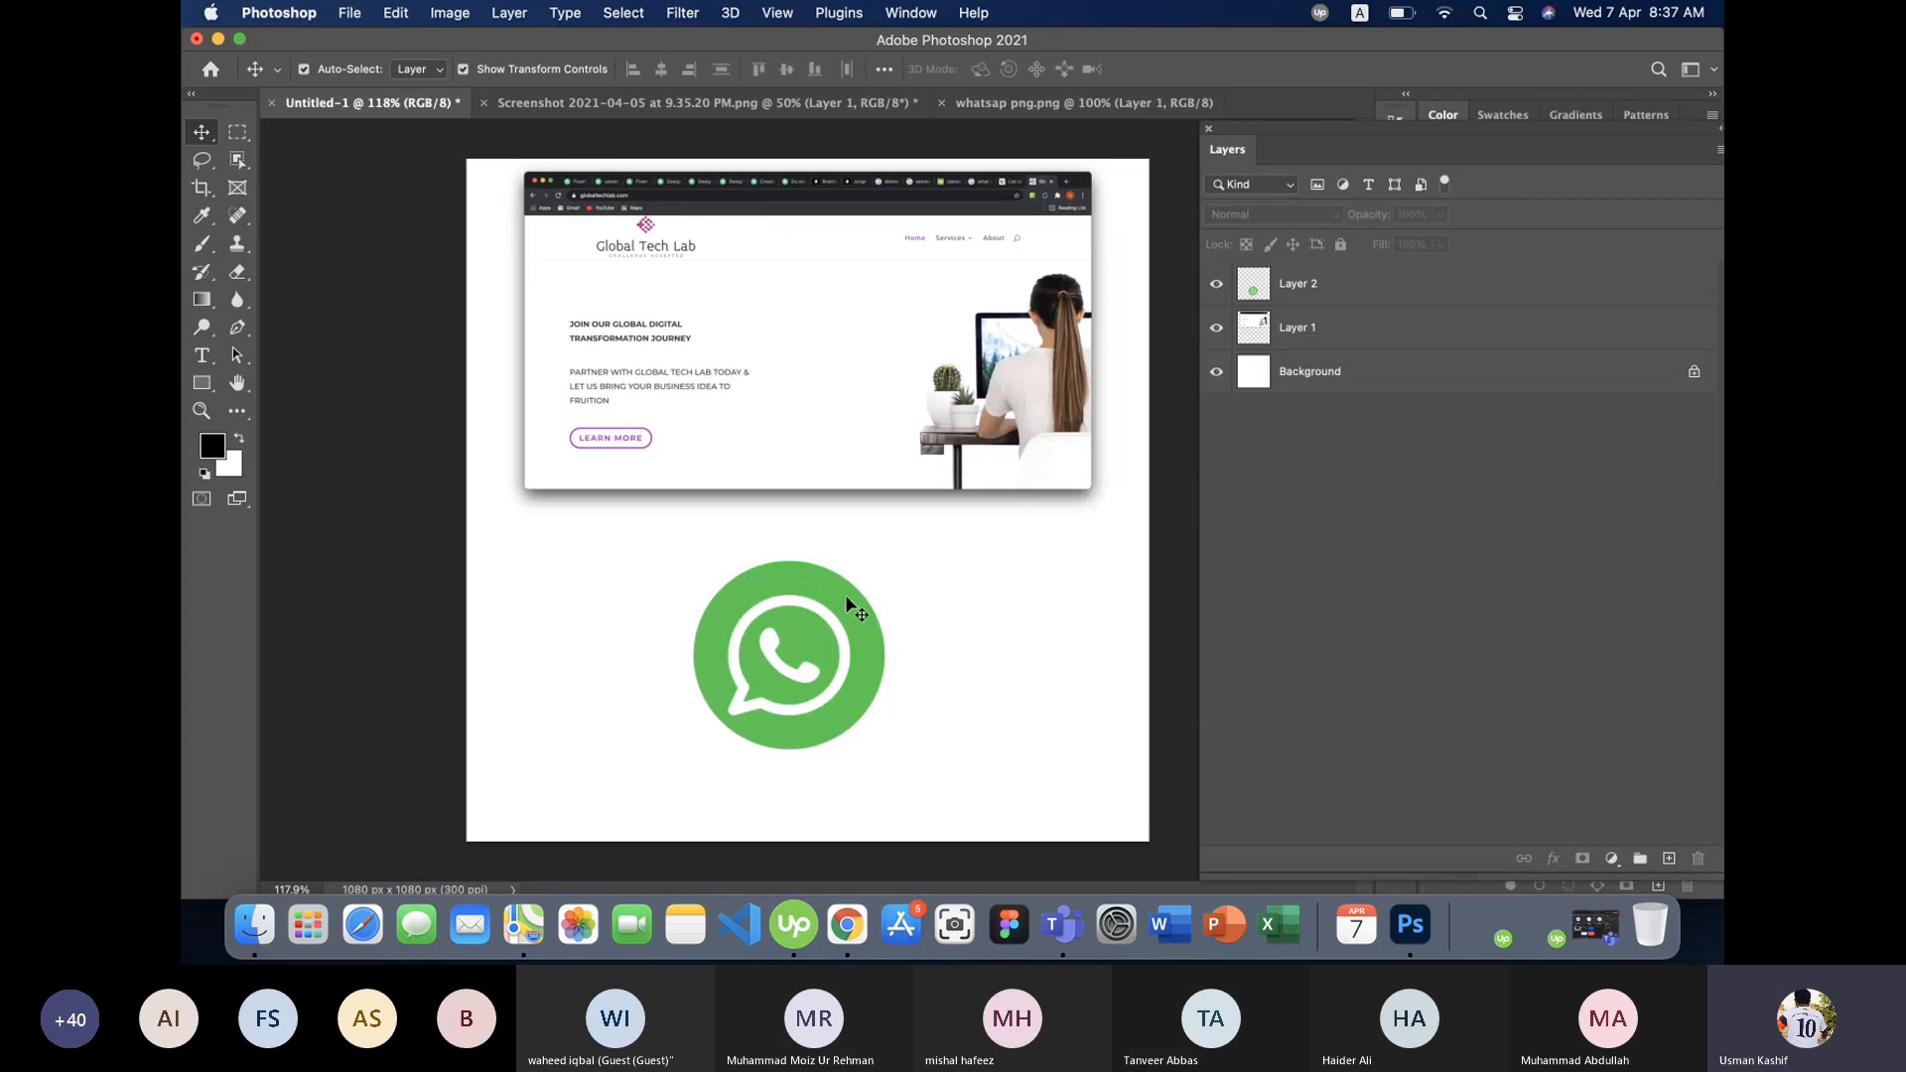
pyautogui.moveTo(855, 672)
pyautogui.mouseDown()
pyautogui.moveTo(821, 685)
pyautogui.moveTo(860, 663)
pyautogui.moveTo(824, 673)
pyautogui.moveTo(848, 673)
pyautogui.mouseUp()
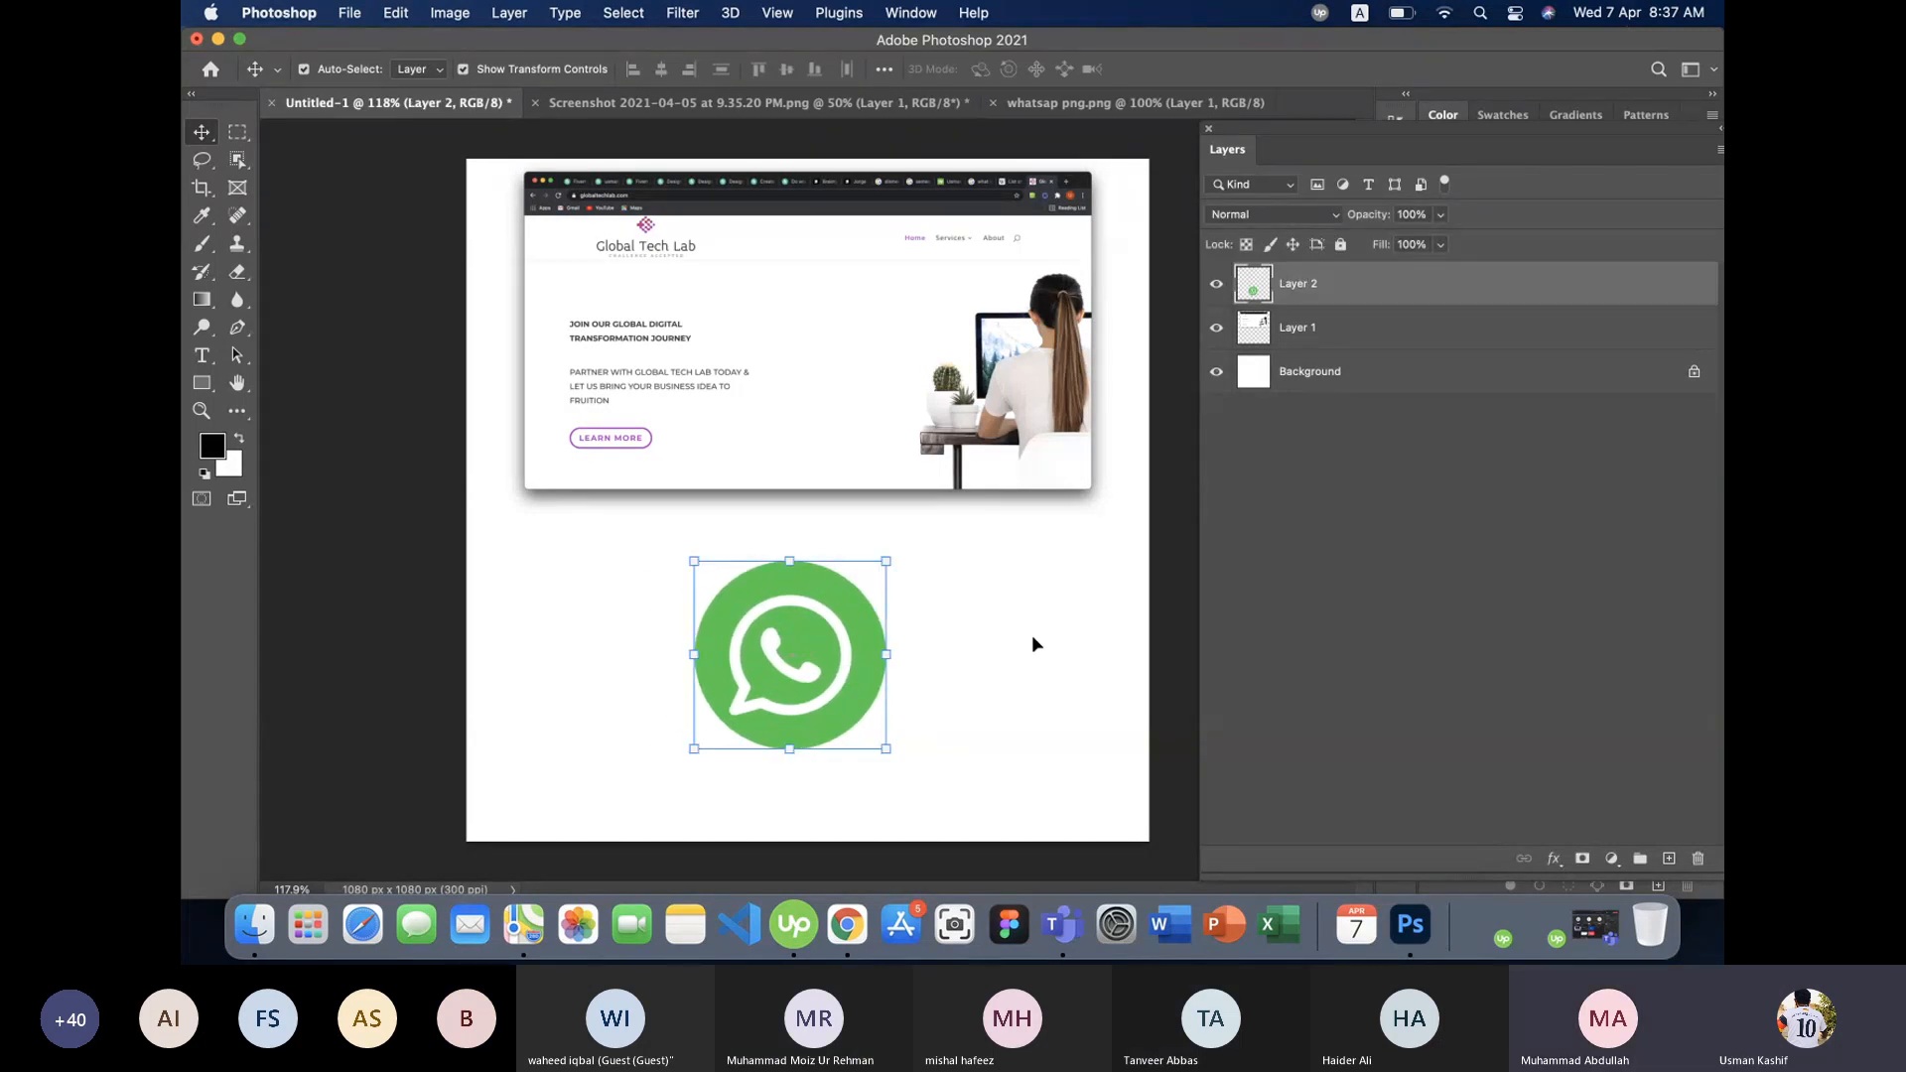
pyautogui.click(1040, 633)
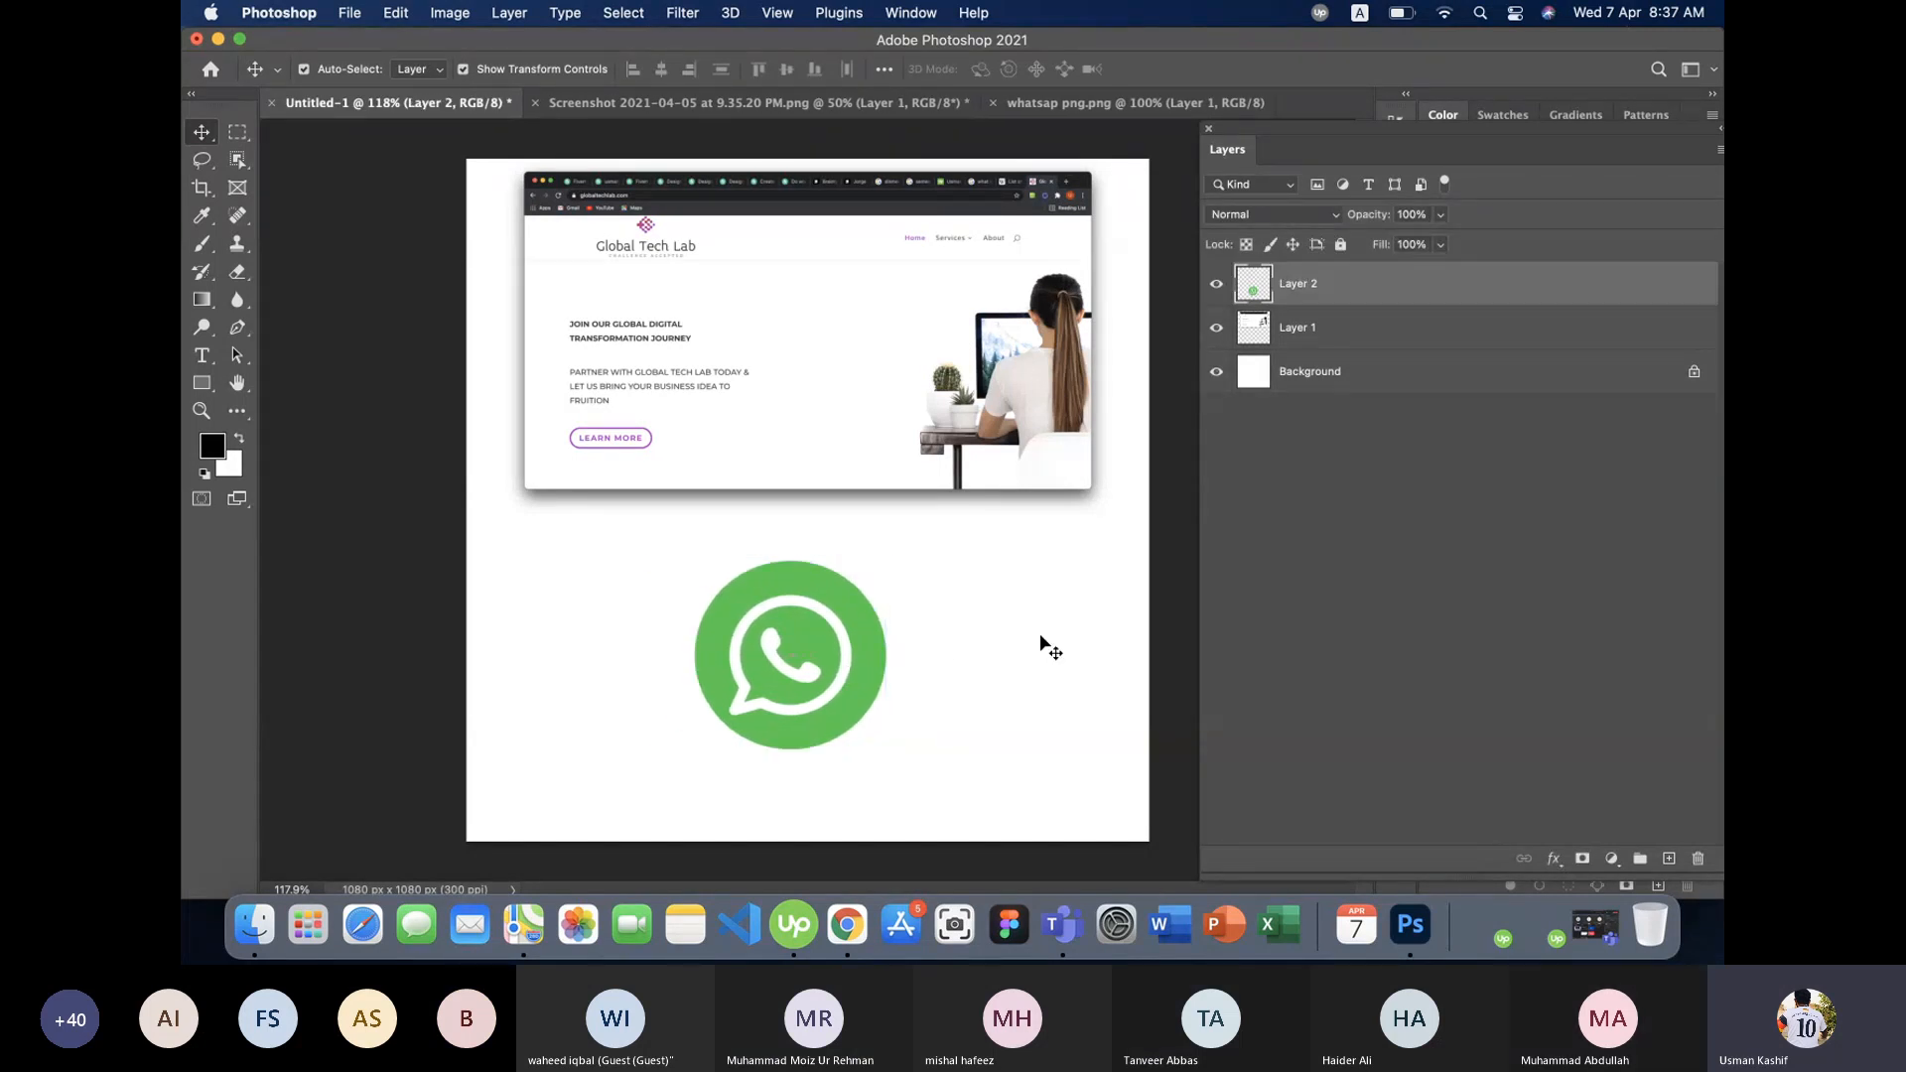
# - Try to move the WhatsApp icon out of the whatsap png.png canvas and undo the move
pyautogui.click(683, 103)
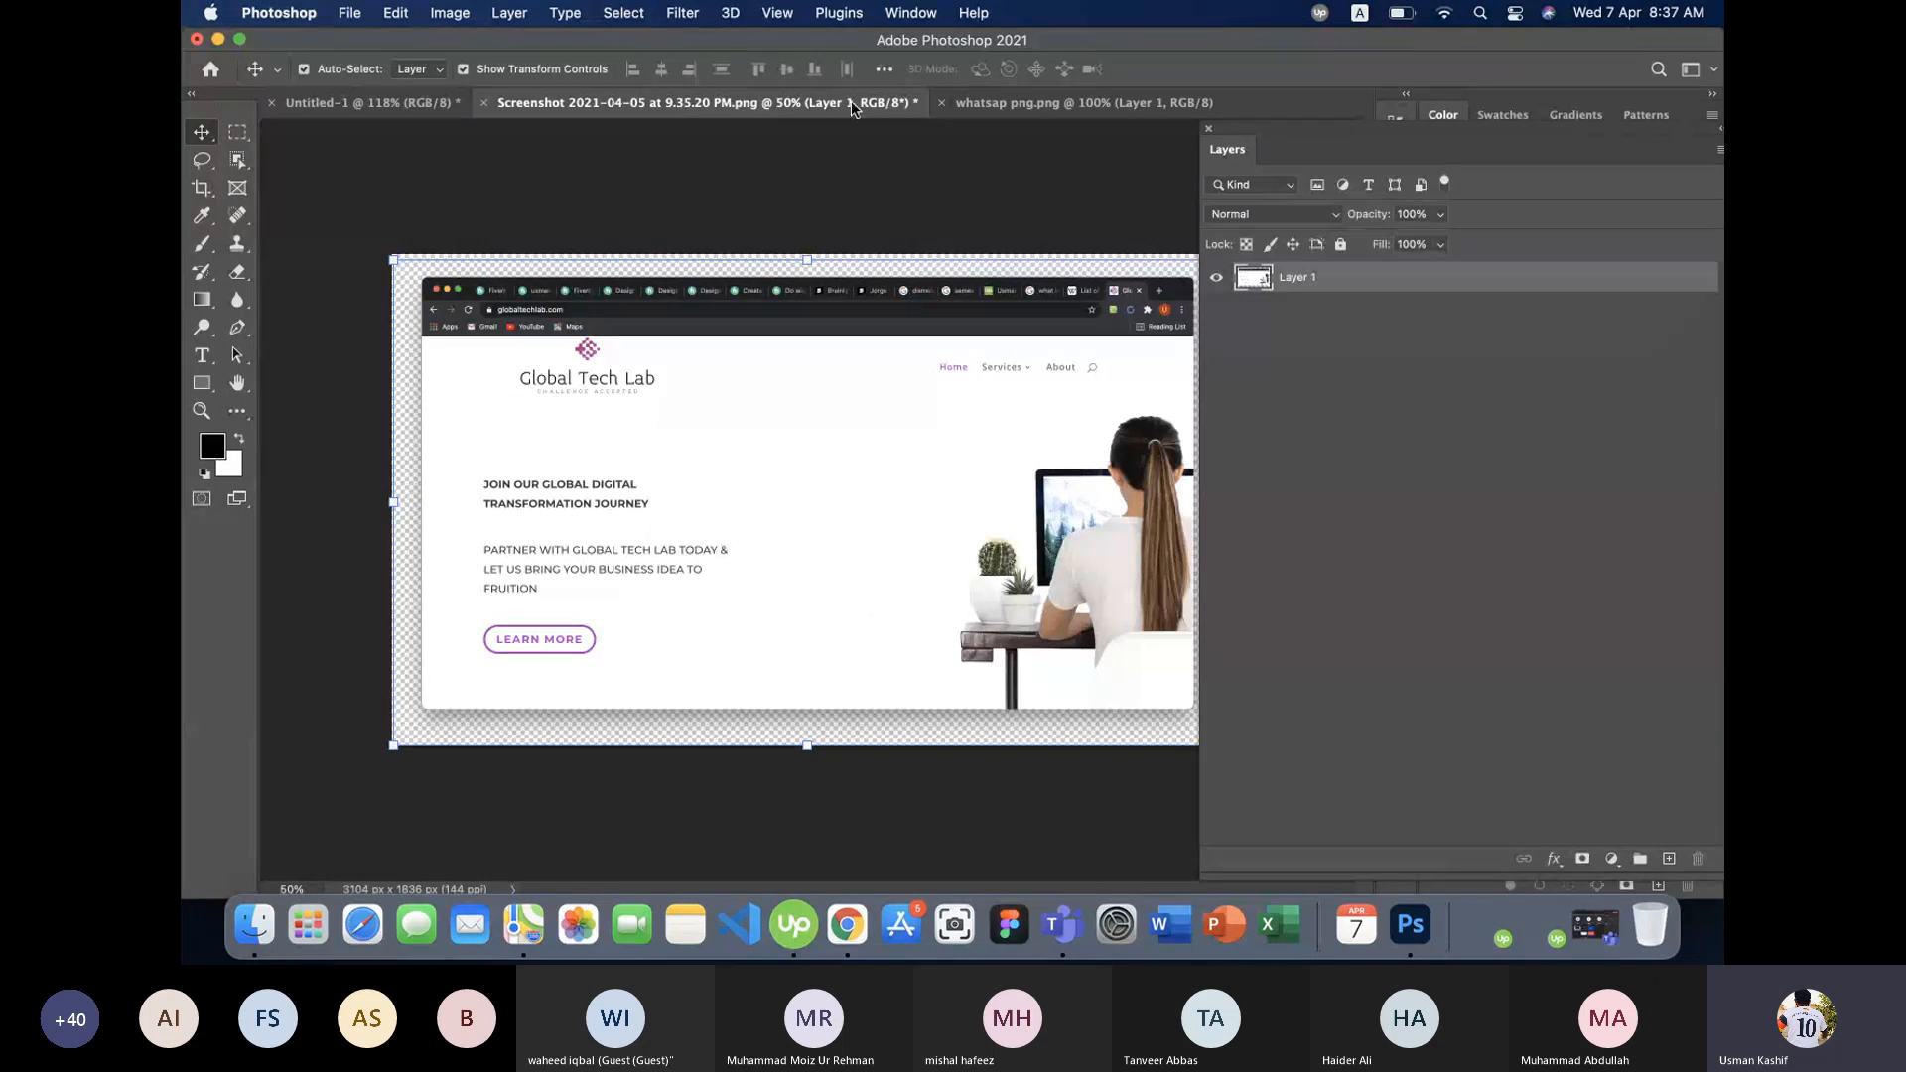
pyautogui.click(1033, 104)
pyautogui.moveTo(758, 486); pyautogui.dragTo(406, 213)
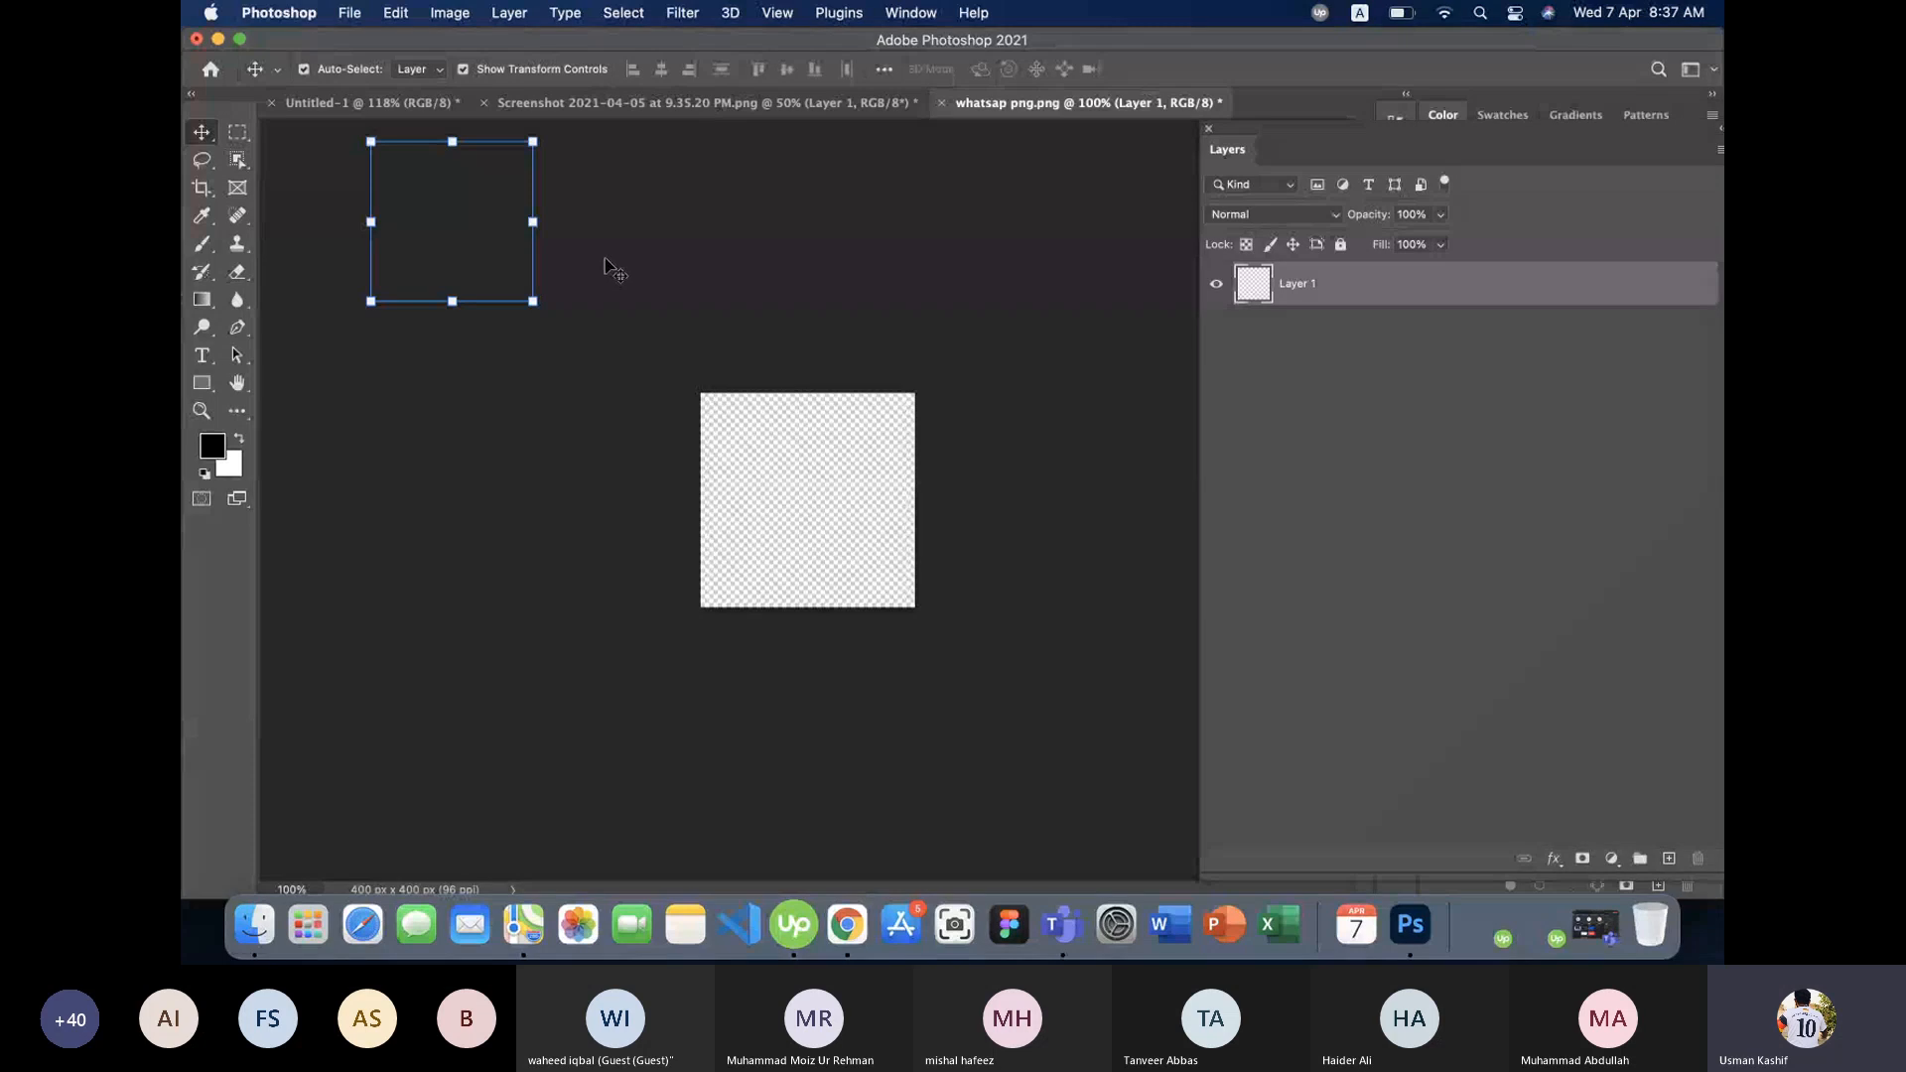
pyautogui.press('super+z')
pyautogui.click(889, 443)
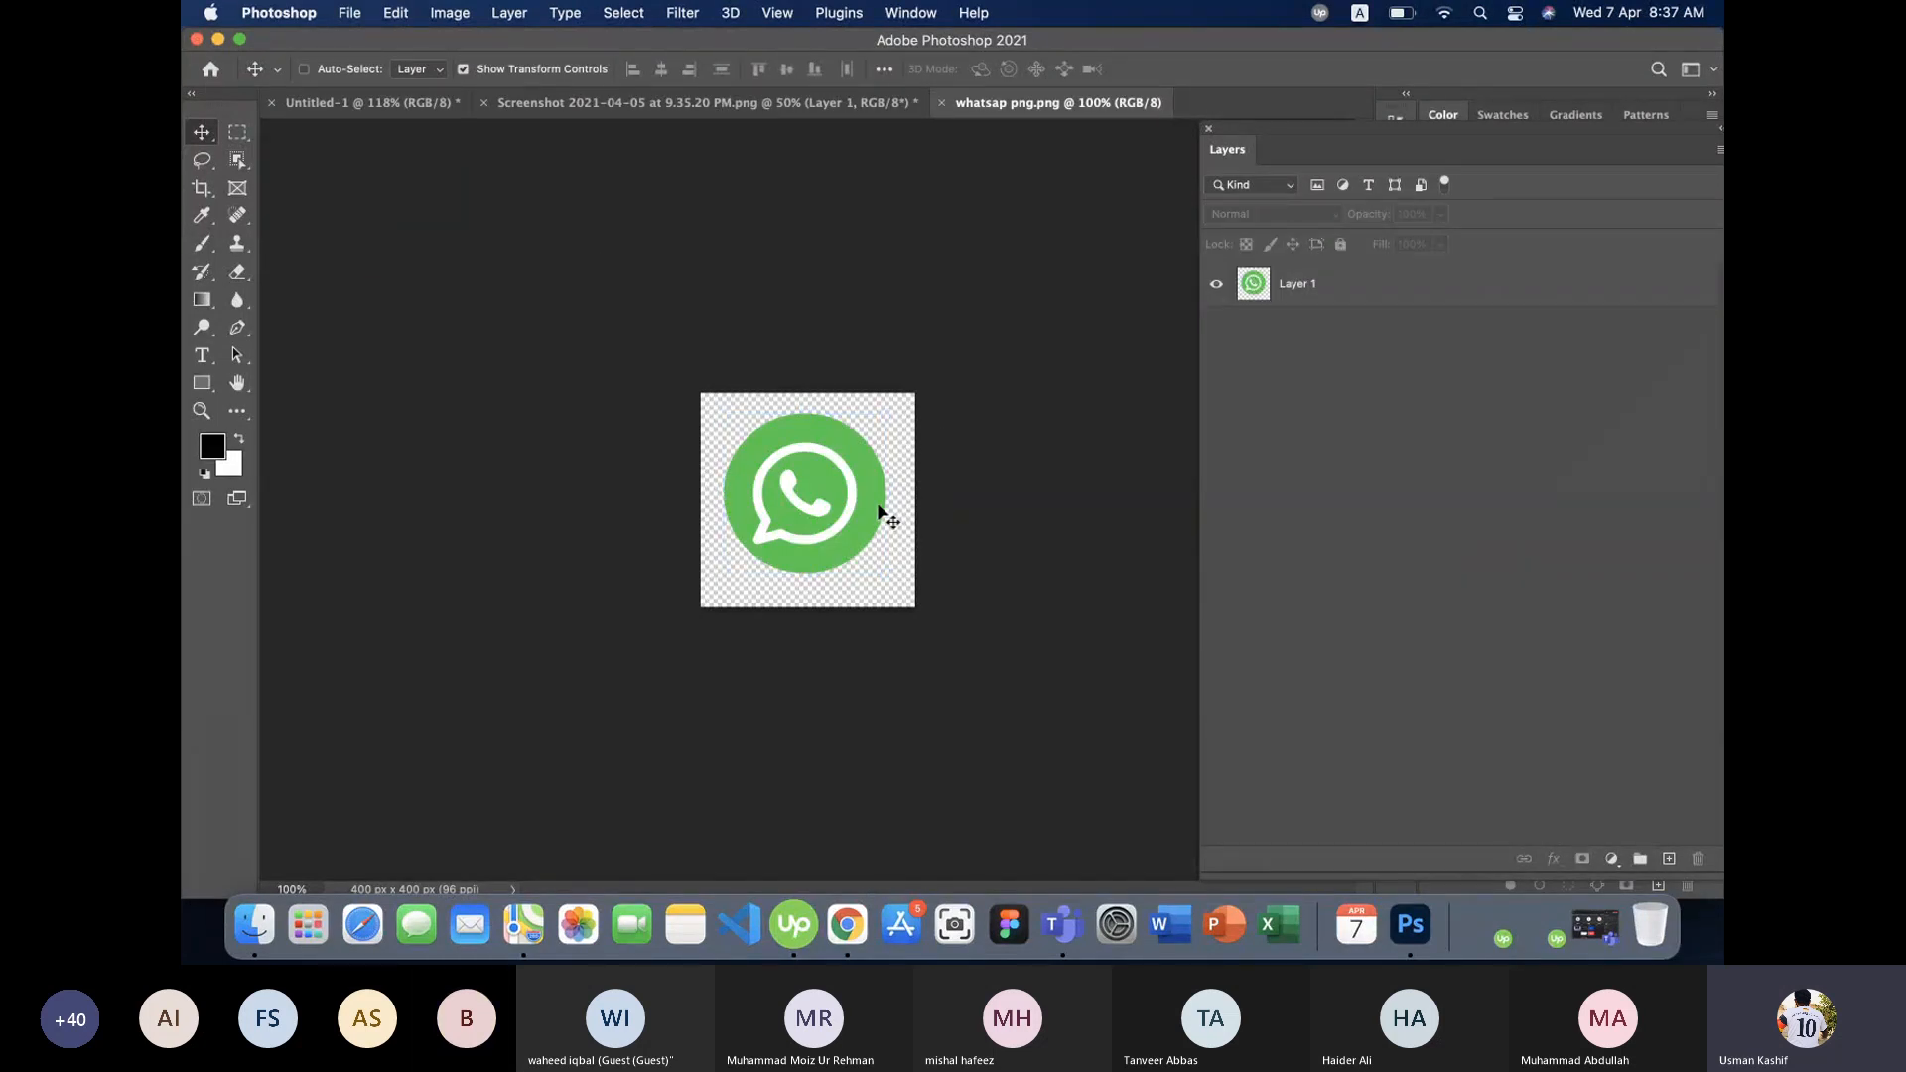
# - Select the entire whatsap png.png canvas and copy the WhatsApp icon
pyautogui.keyDown('super'); pyautogui.click(807, 508); pyautogui.keyUp('super')
pyautogui.keyDown('super'); pyautogui.click(936, 527); pyautogui.keyUp('super')
pyautogui.press('super+a')
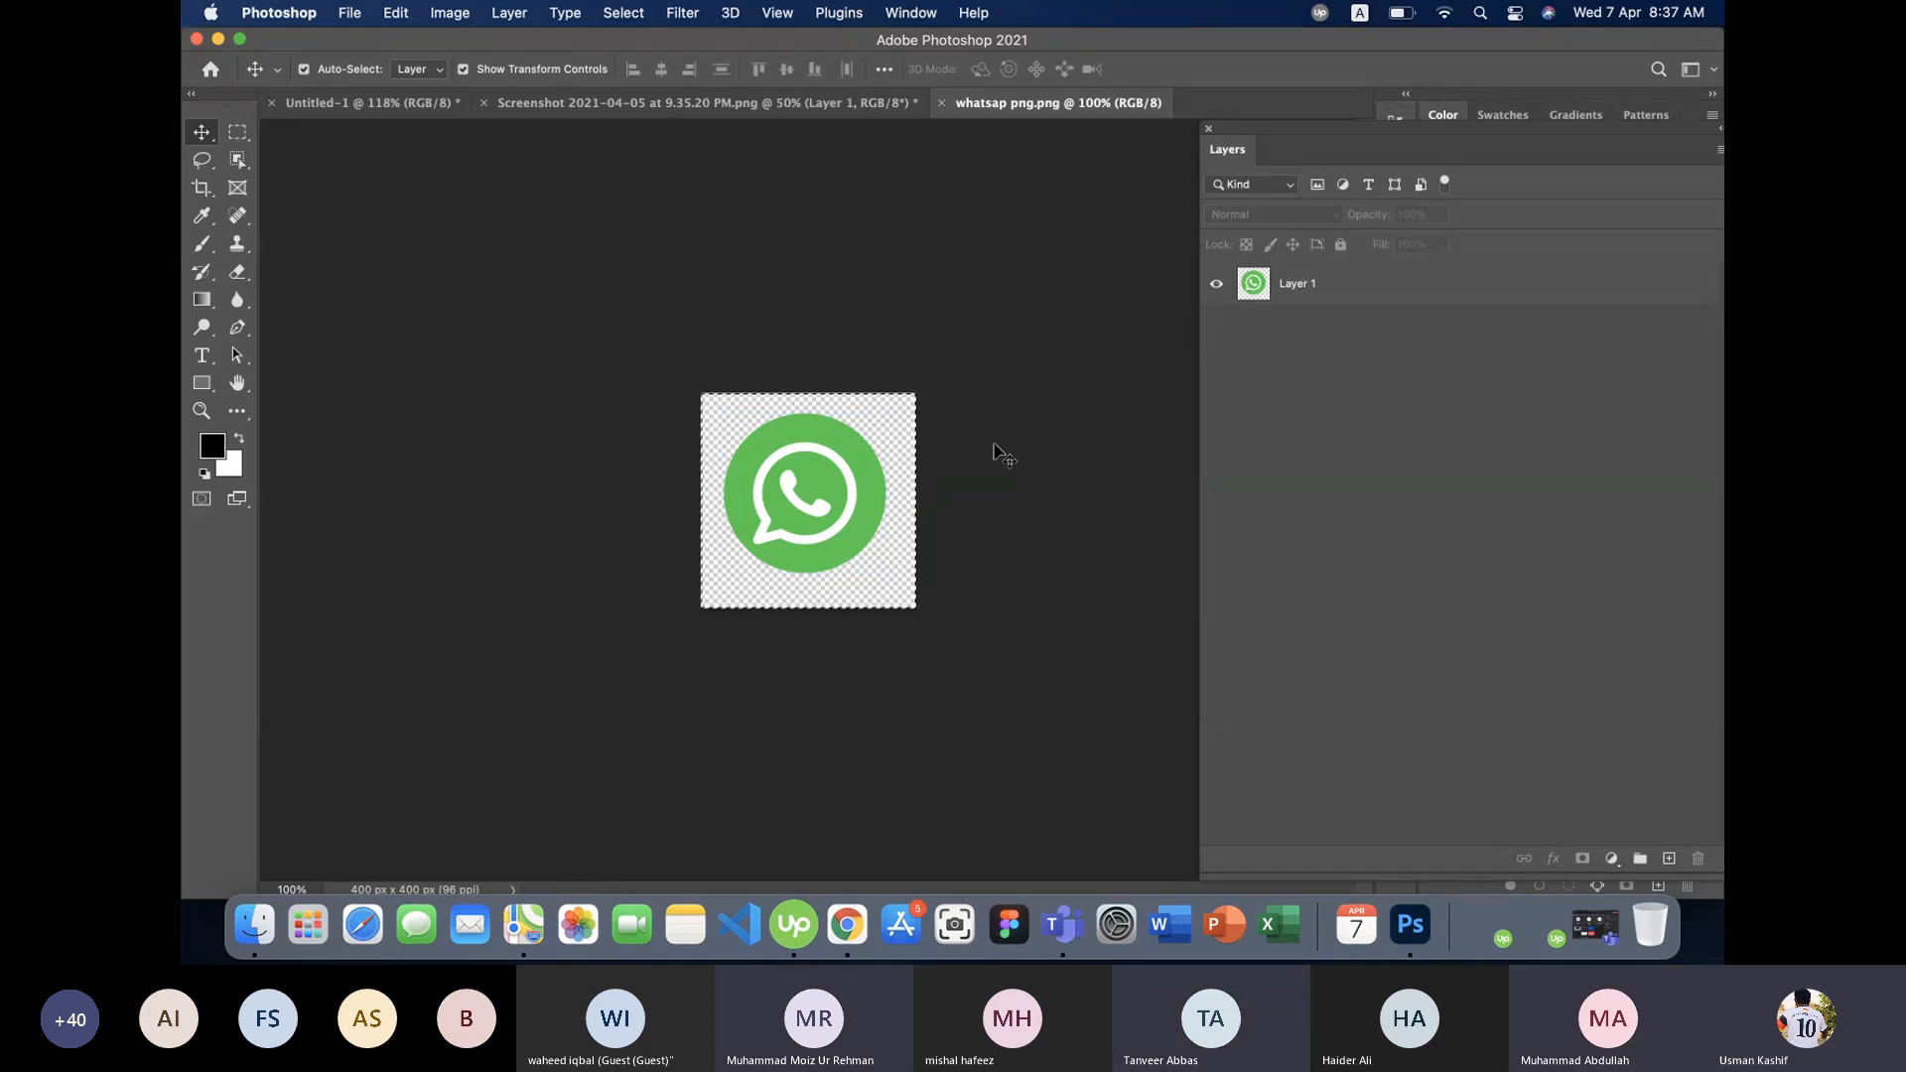
pyautogui.keyDown('super'); pyautogui.click(821, 481); pyautogui.keyUp('super')
# - Paste the WhatsApp icon into Untitled-1 and move it about 304 px right and 246 px down, level with the existing icon
pyautogui.hotkey('ctrl', 'Tab')
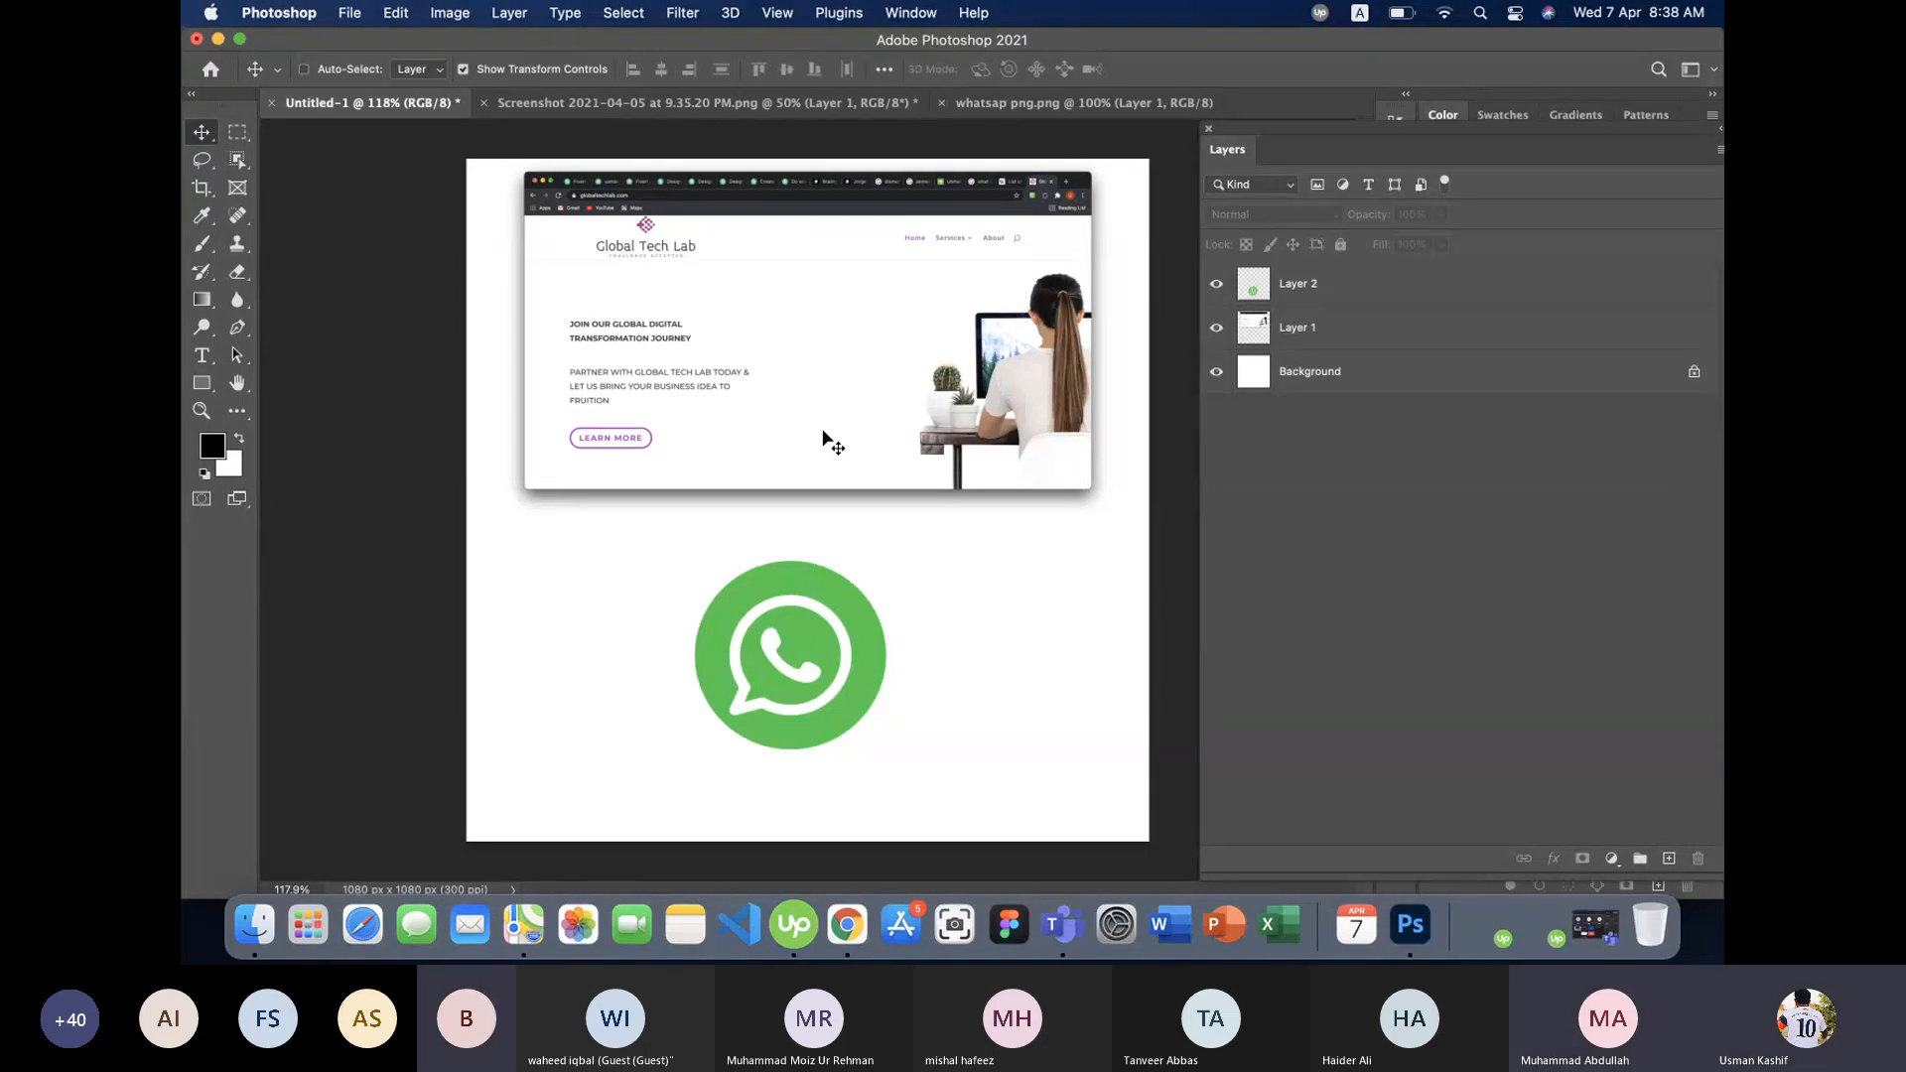
pyautogui.press('super+v')
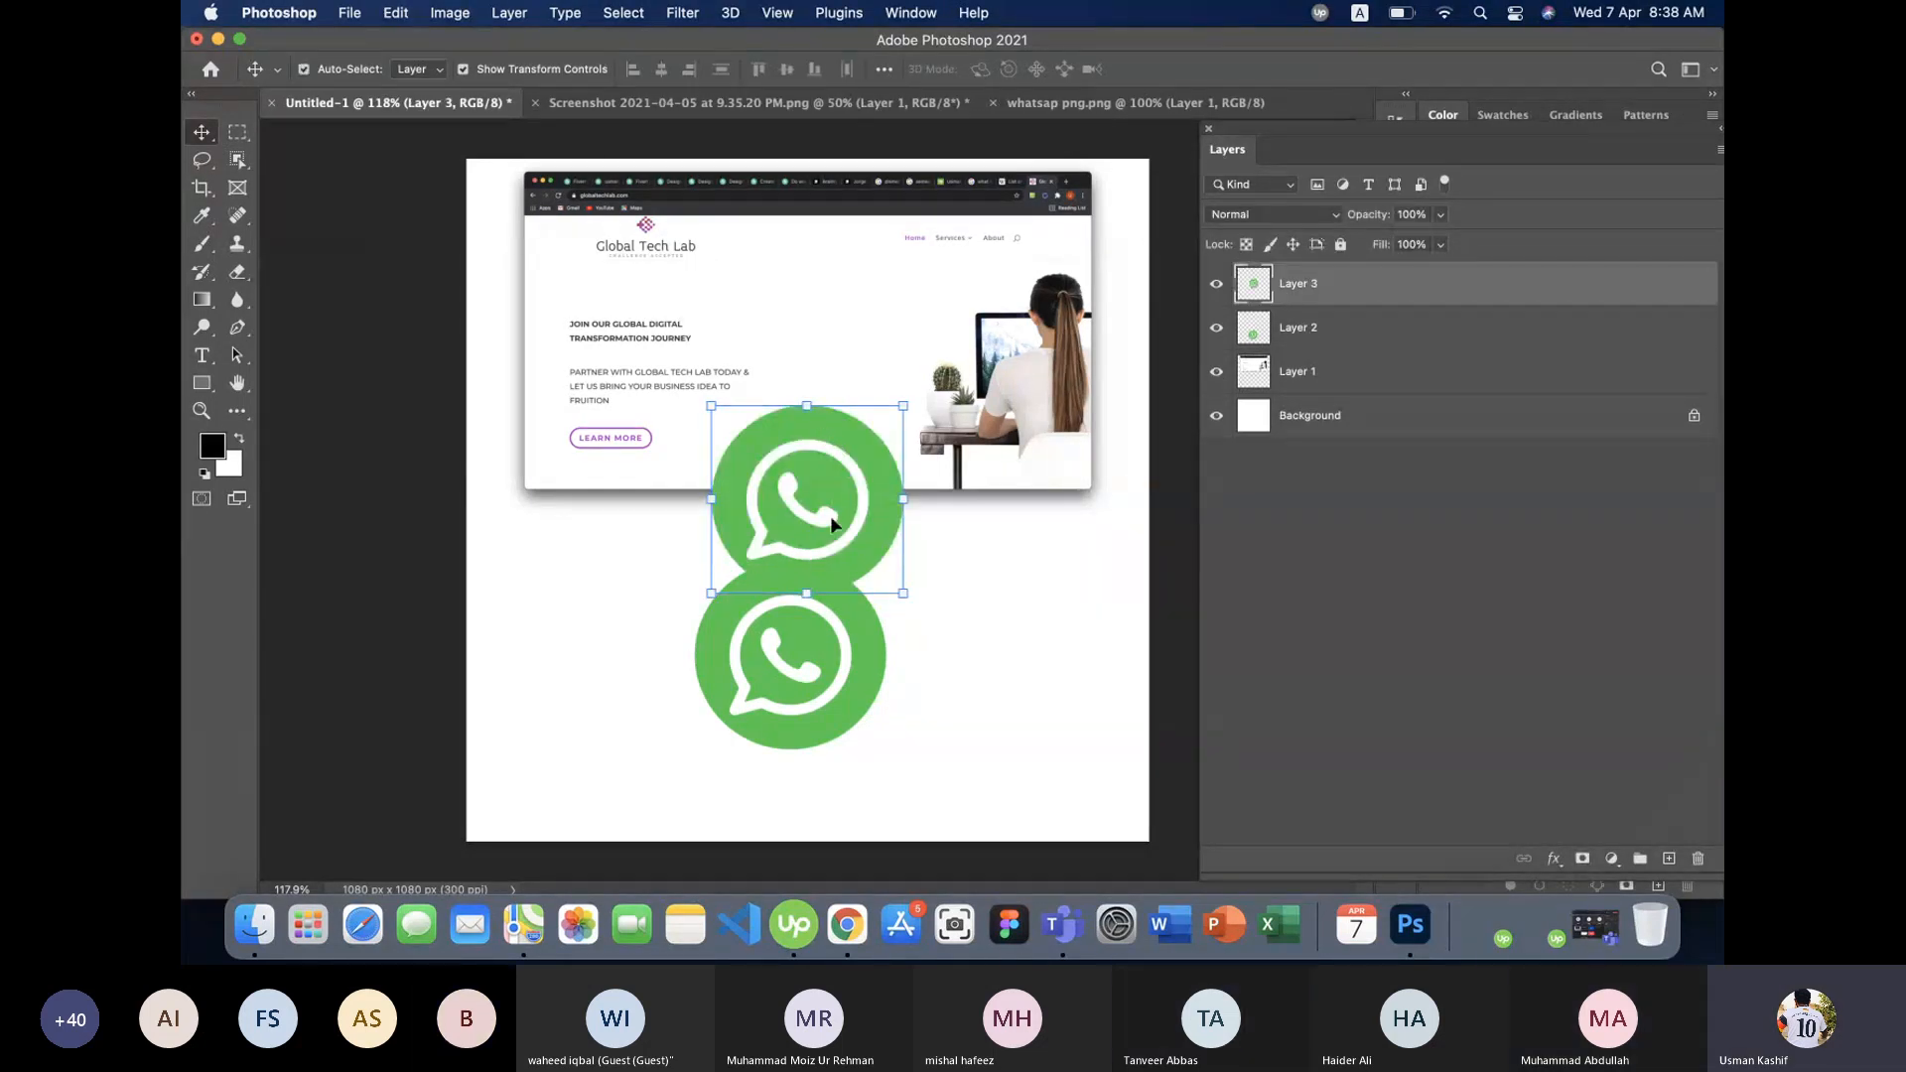
pyautogui.moveTo(830, 515); pyautogui.dragTo(1034, 663)
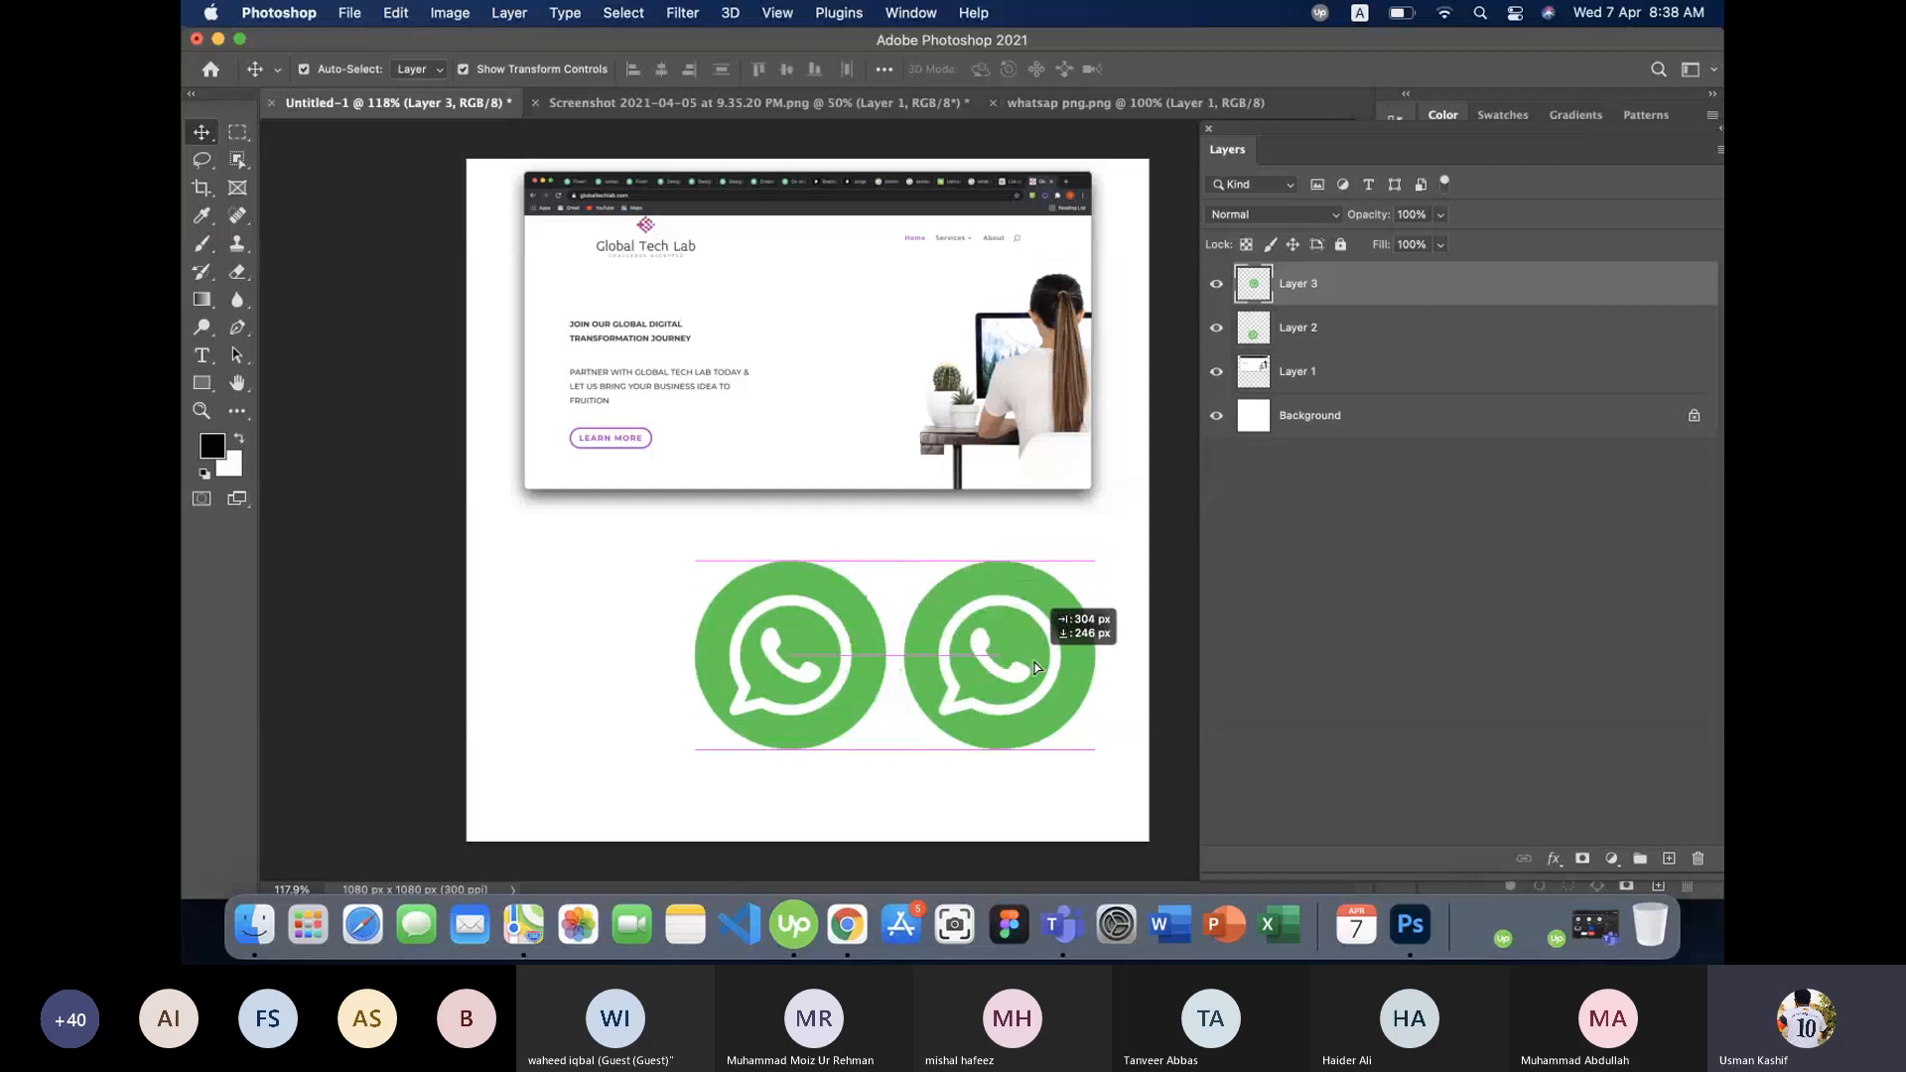
pyautogui.click(626, 621)
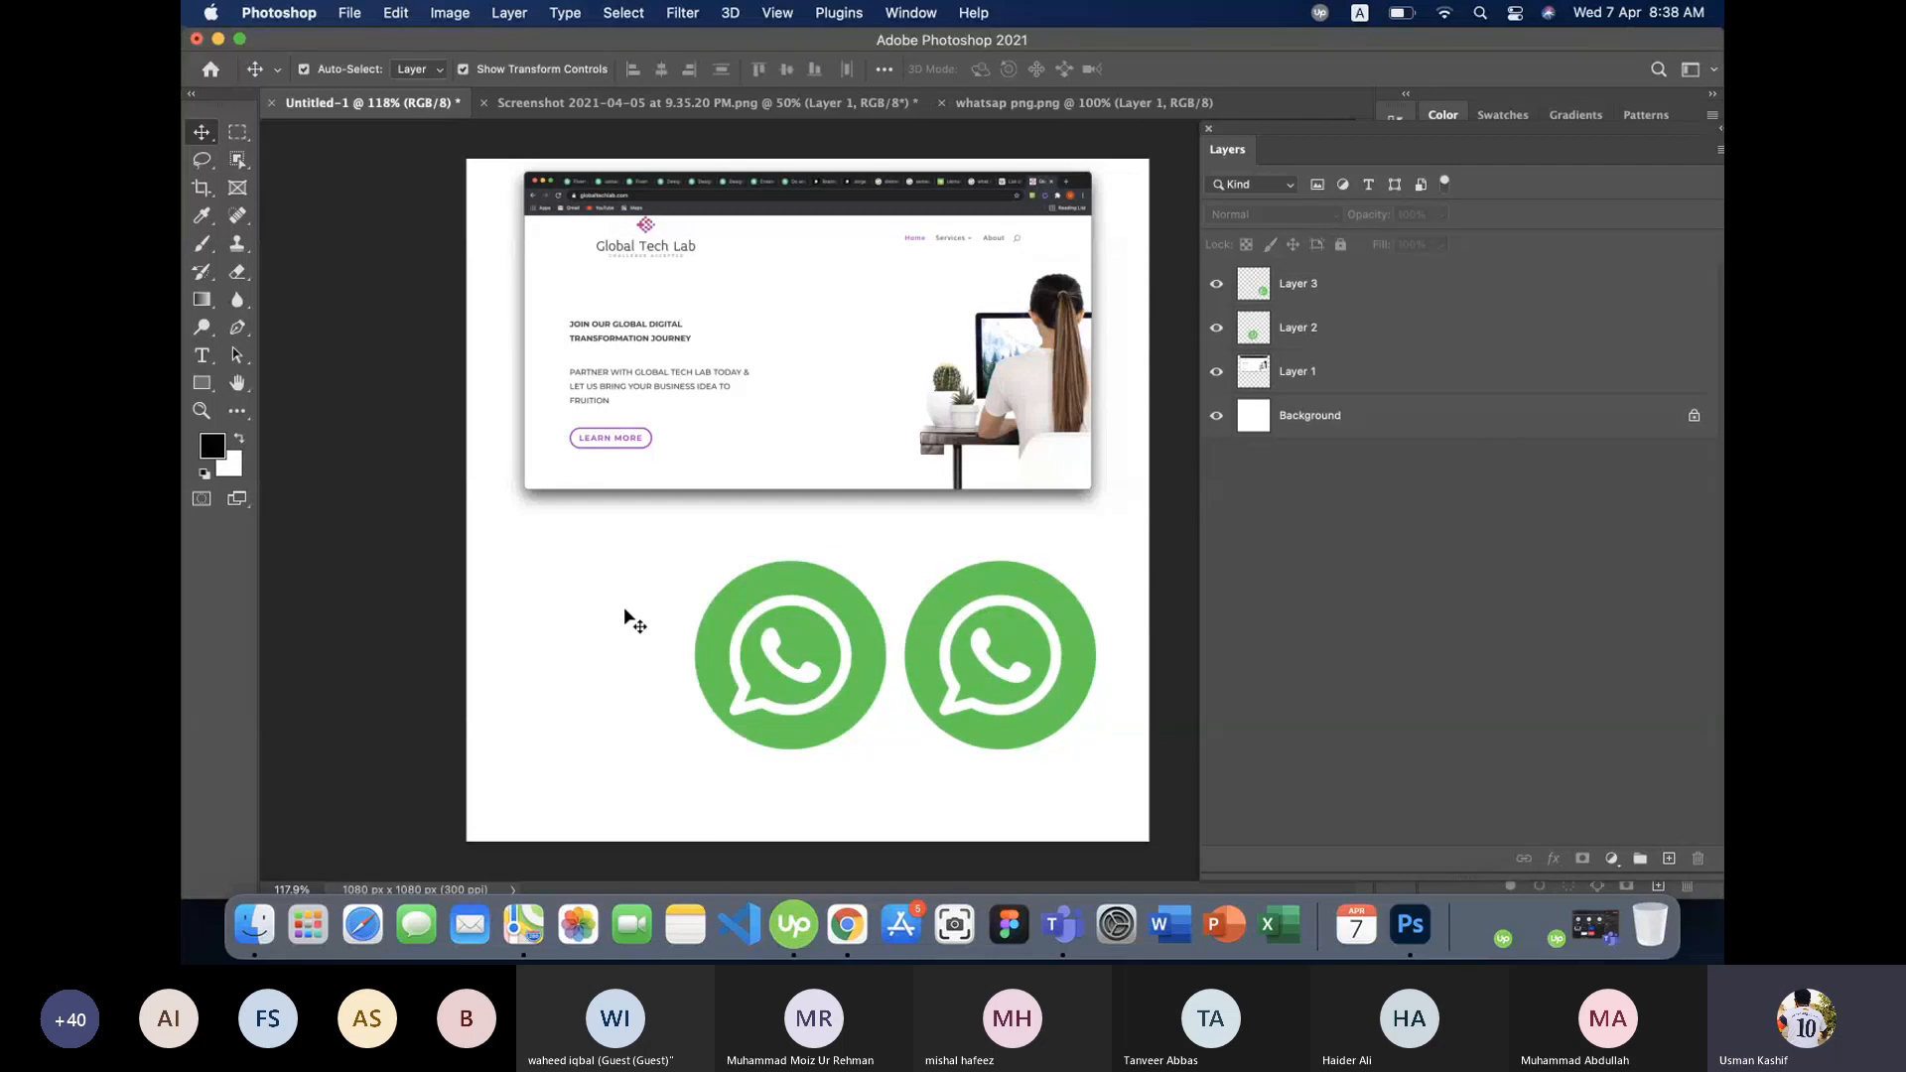
# - Return to the whatsap png.png document and select the WhatsApp icon on Layer 1
pyautogui.click(1043, 104)
pyautogui.click(820, 508)
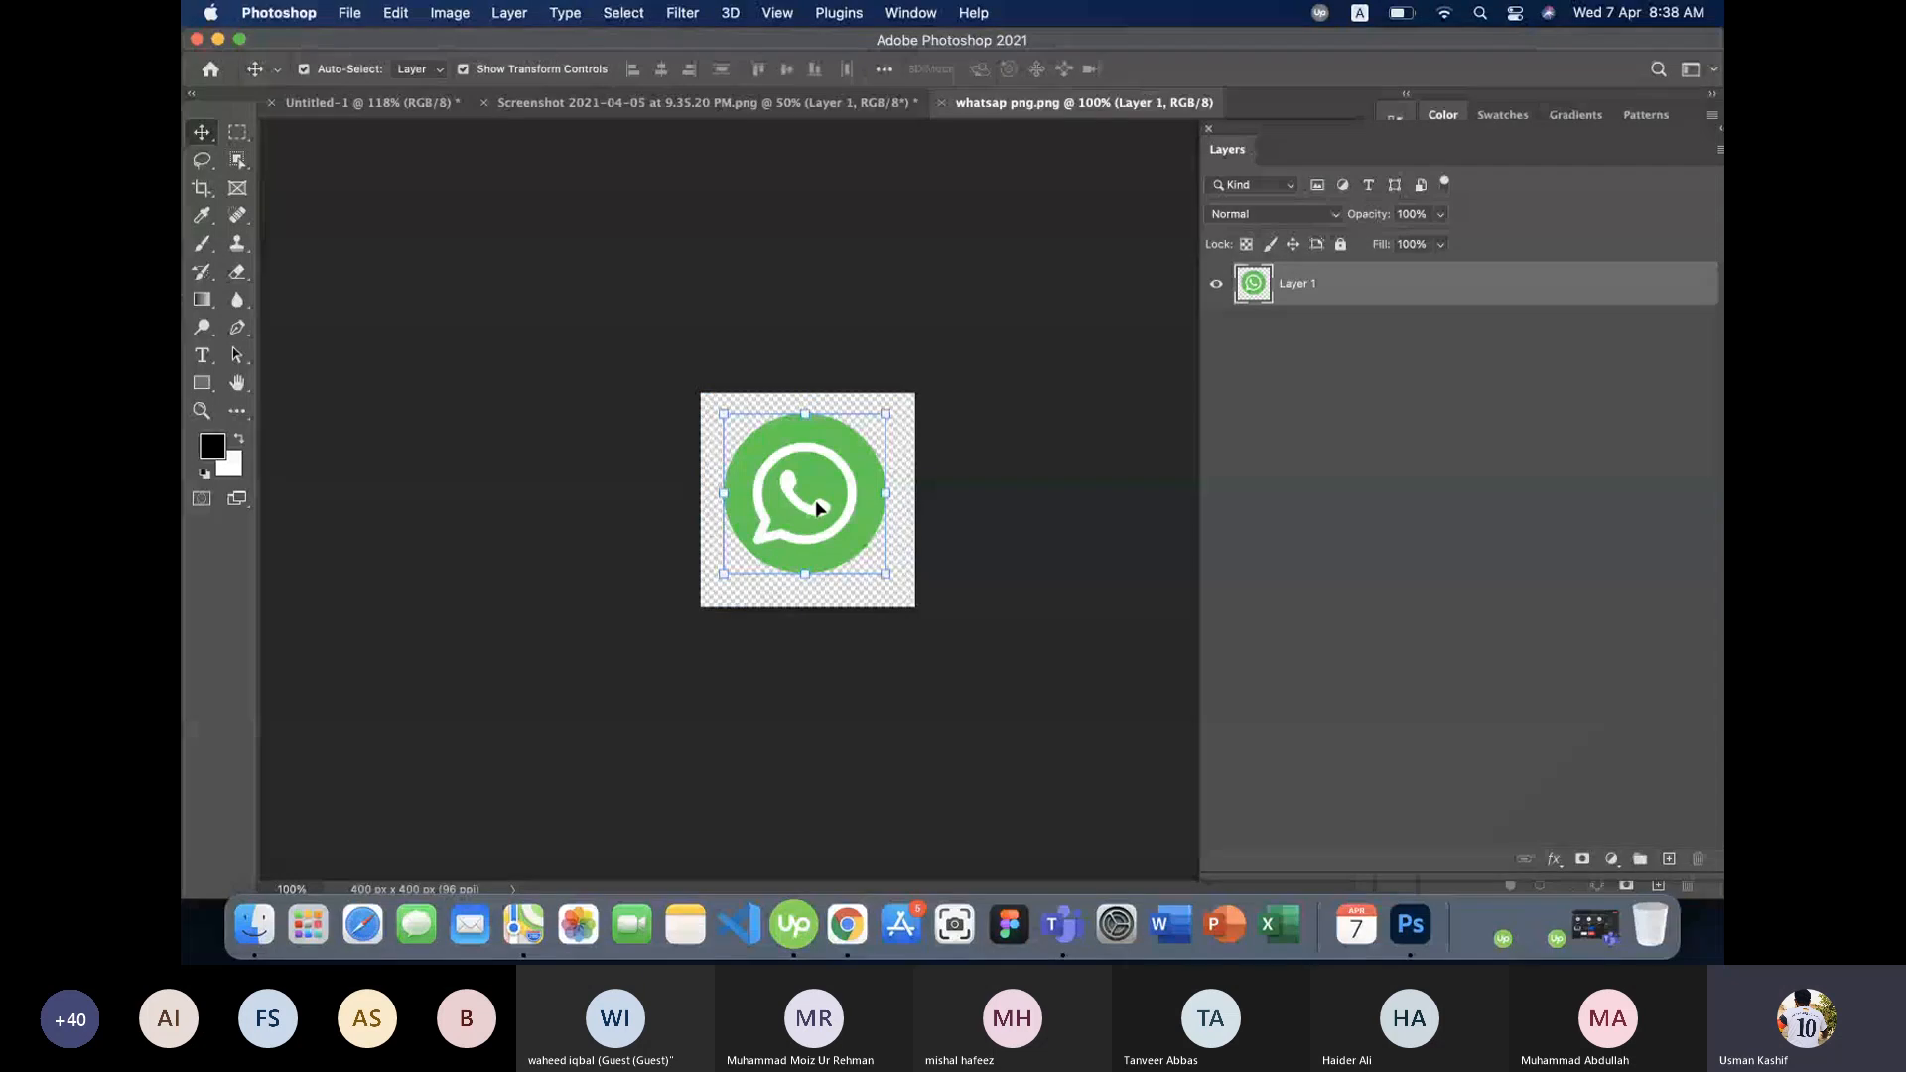
pyautogui.click(938, 508)
pyautogui.click(811, 519)
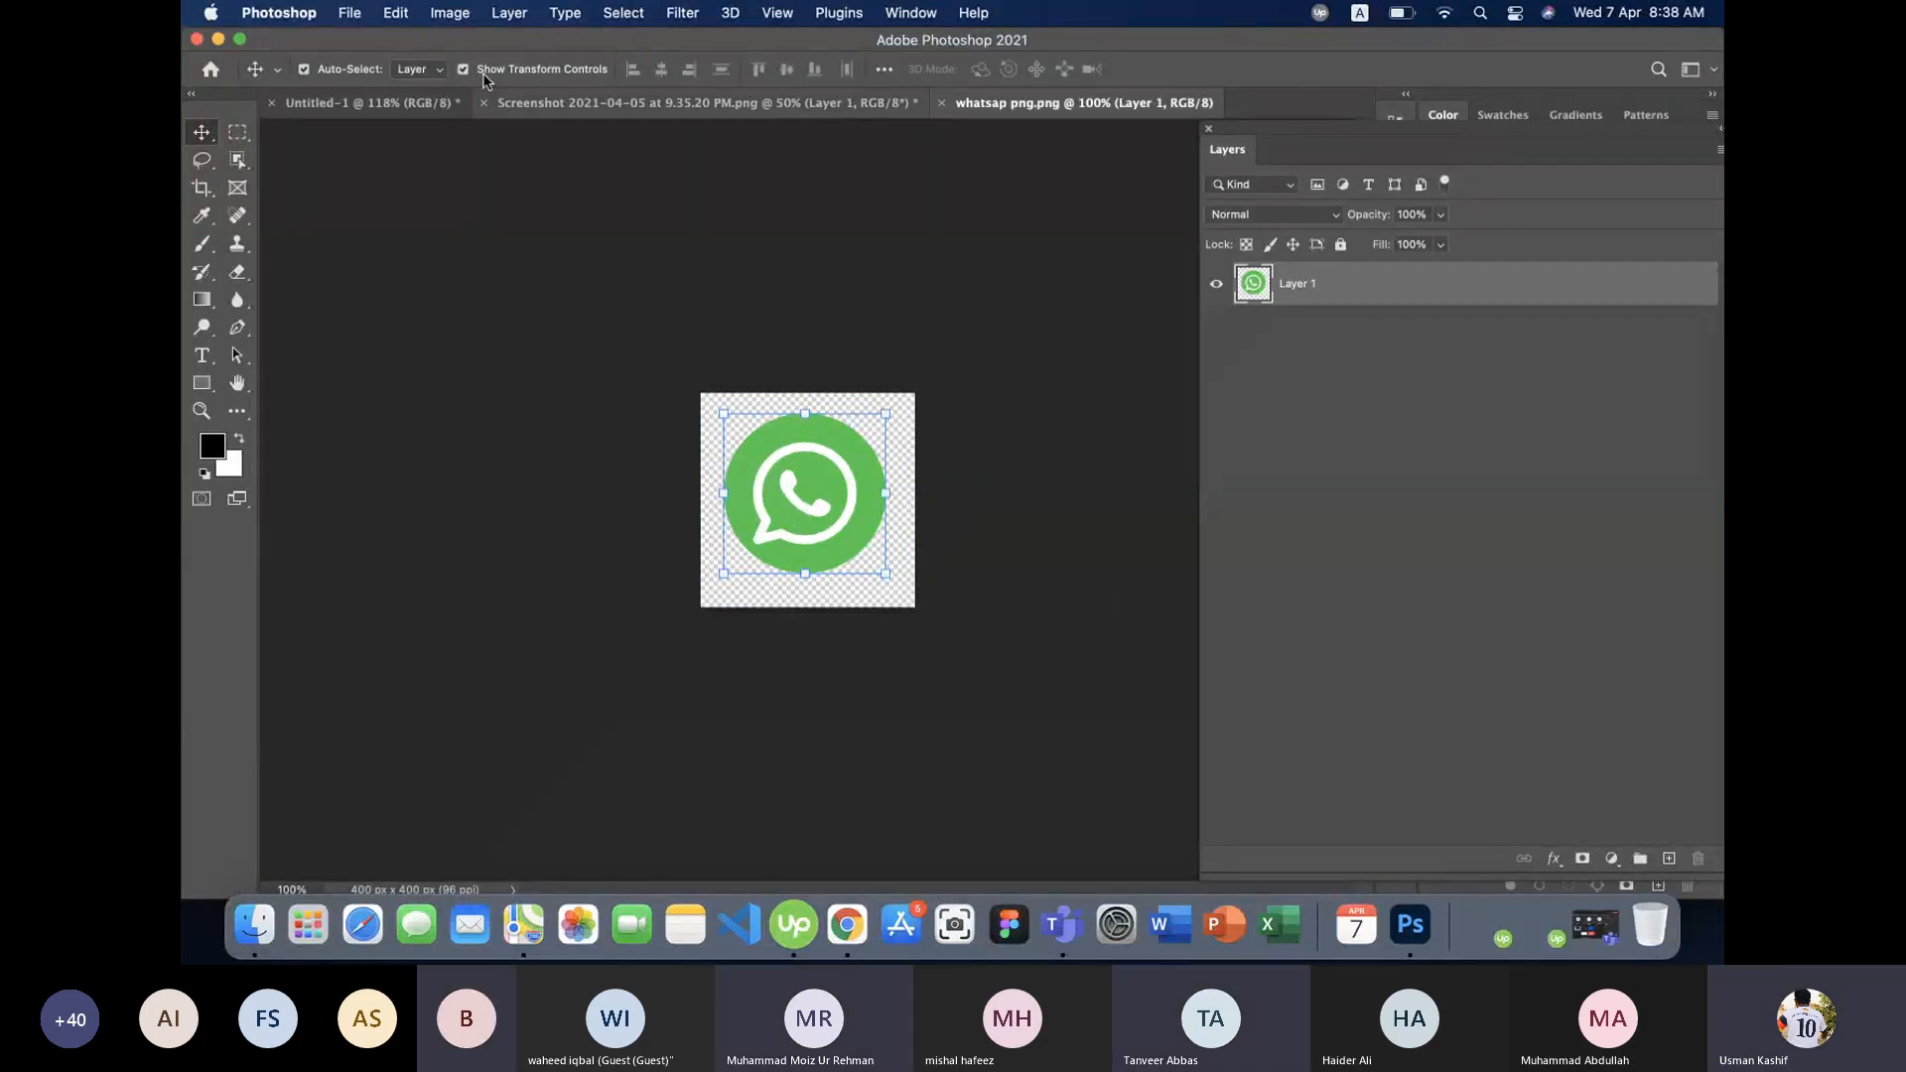
# - Paste another WhatsApp icon into Untitled-1 and place it to the left of the two existing icons
pyautogui.click(337, 103)
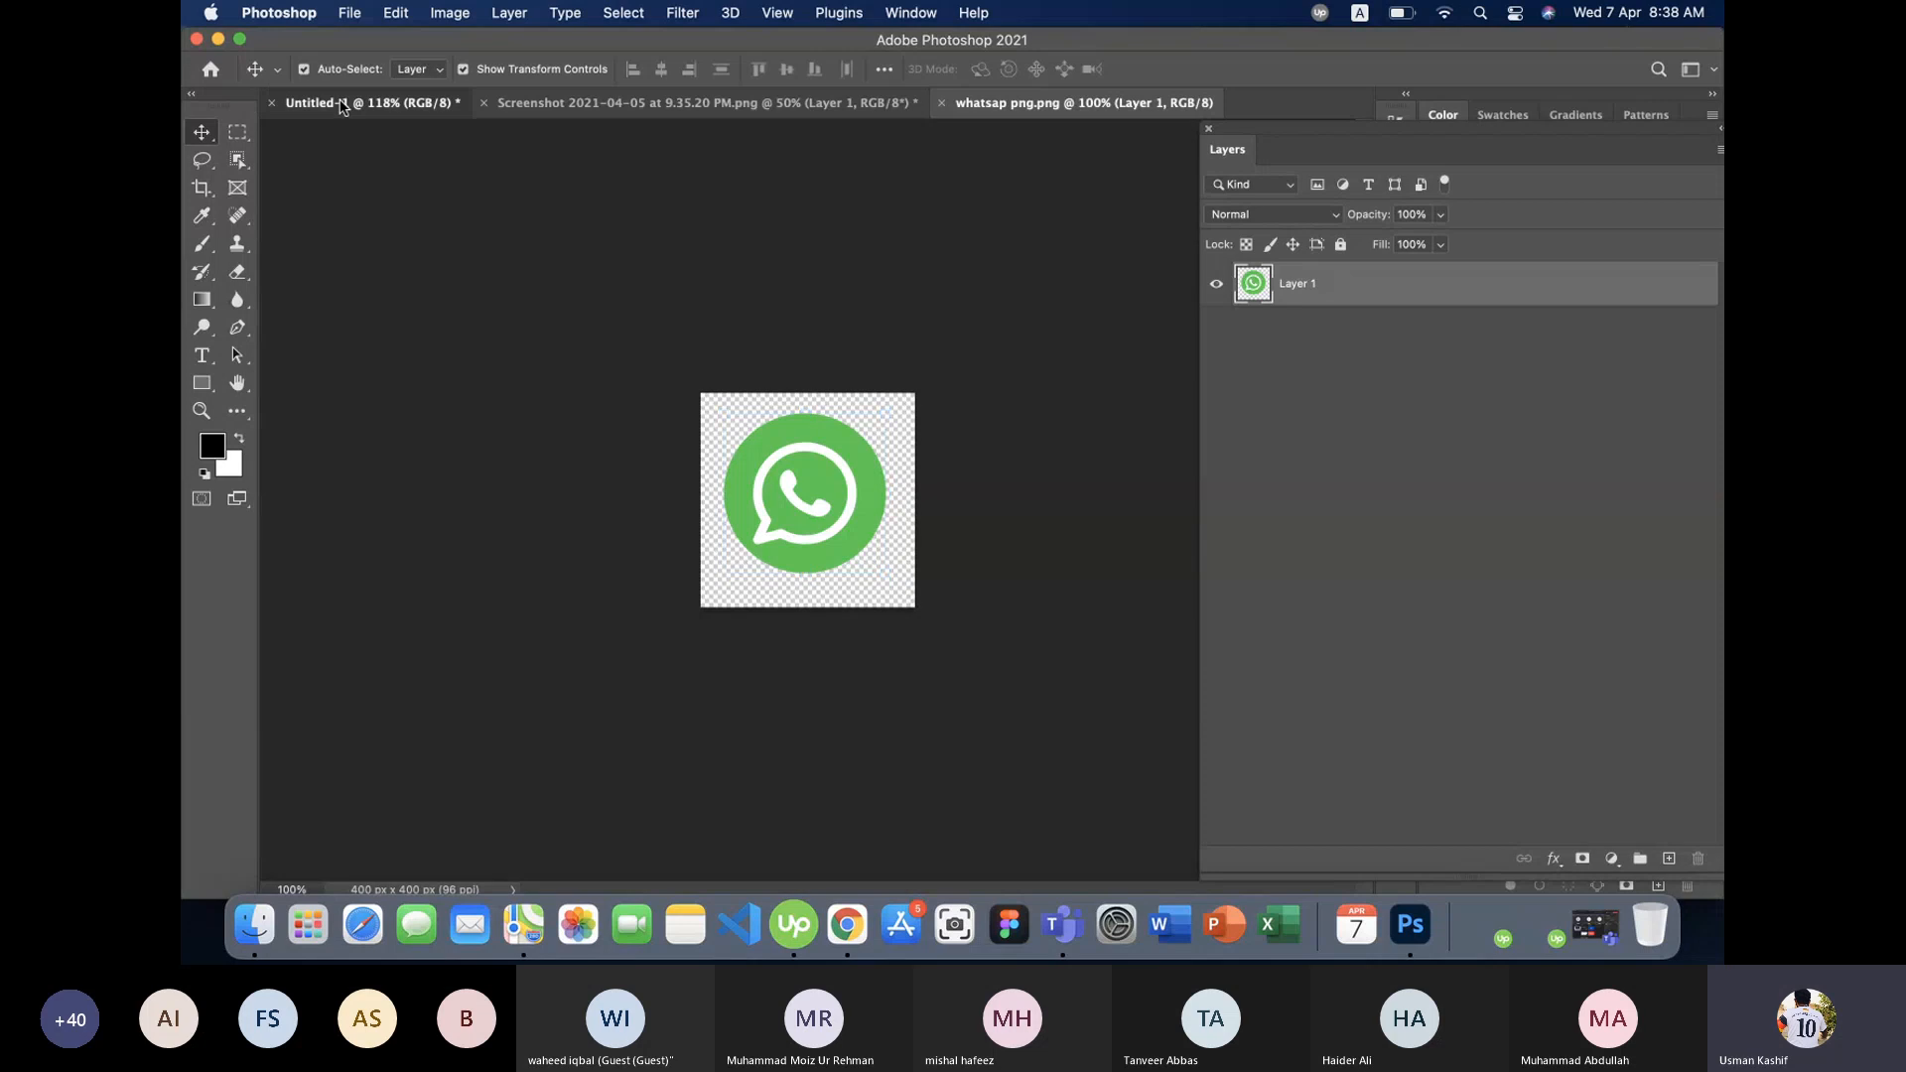
pyautogui.click(396, 12)
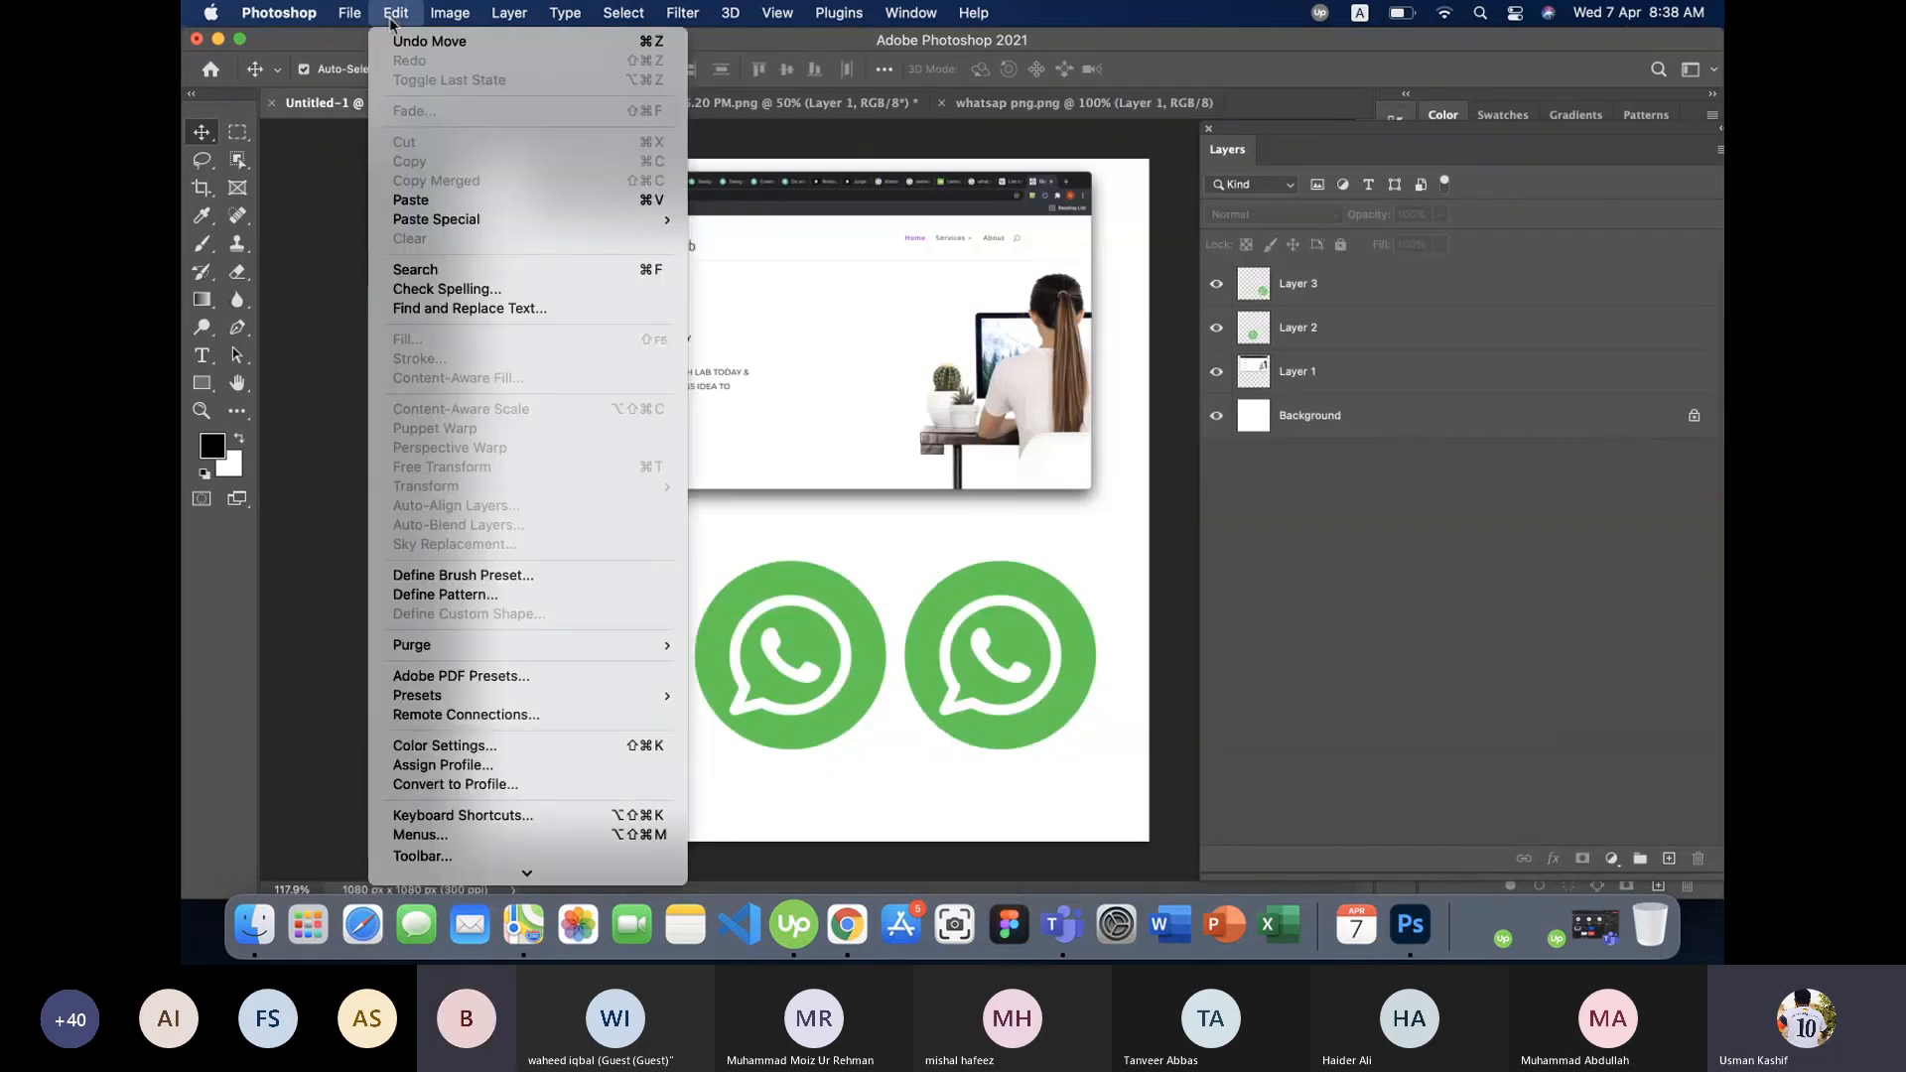
pyautogui.click(429, 196)
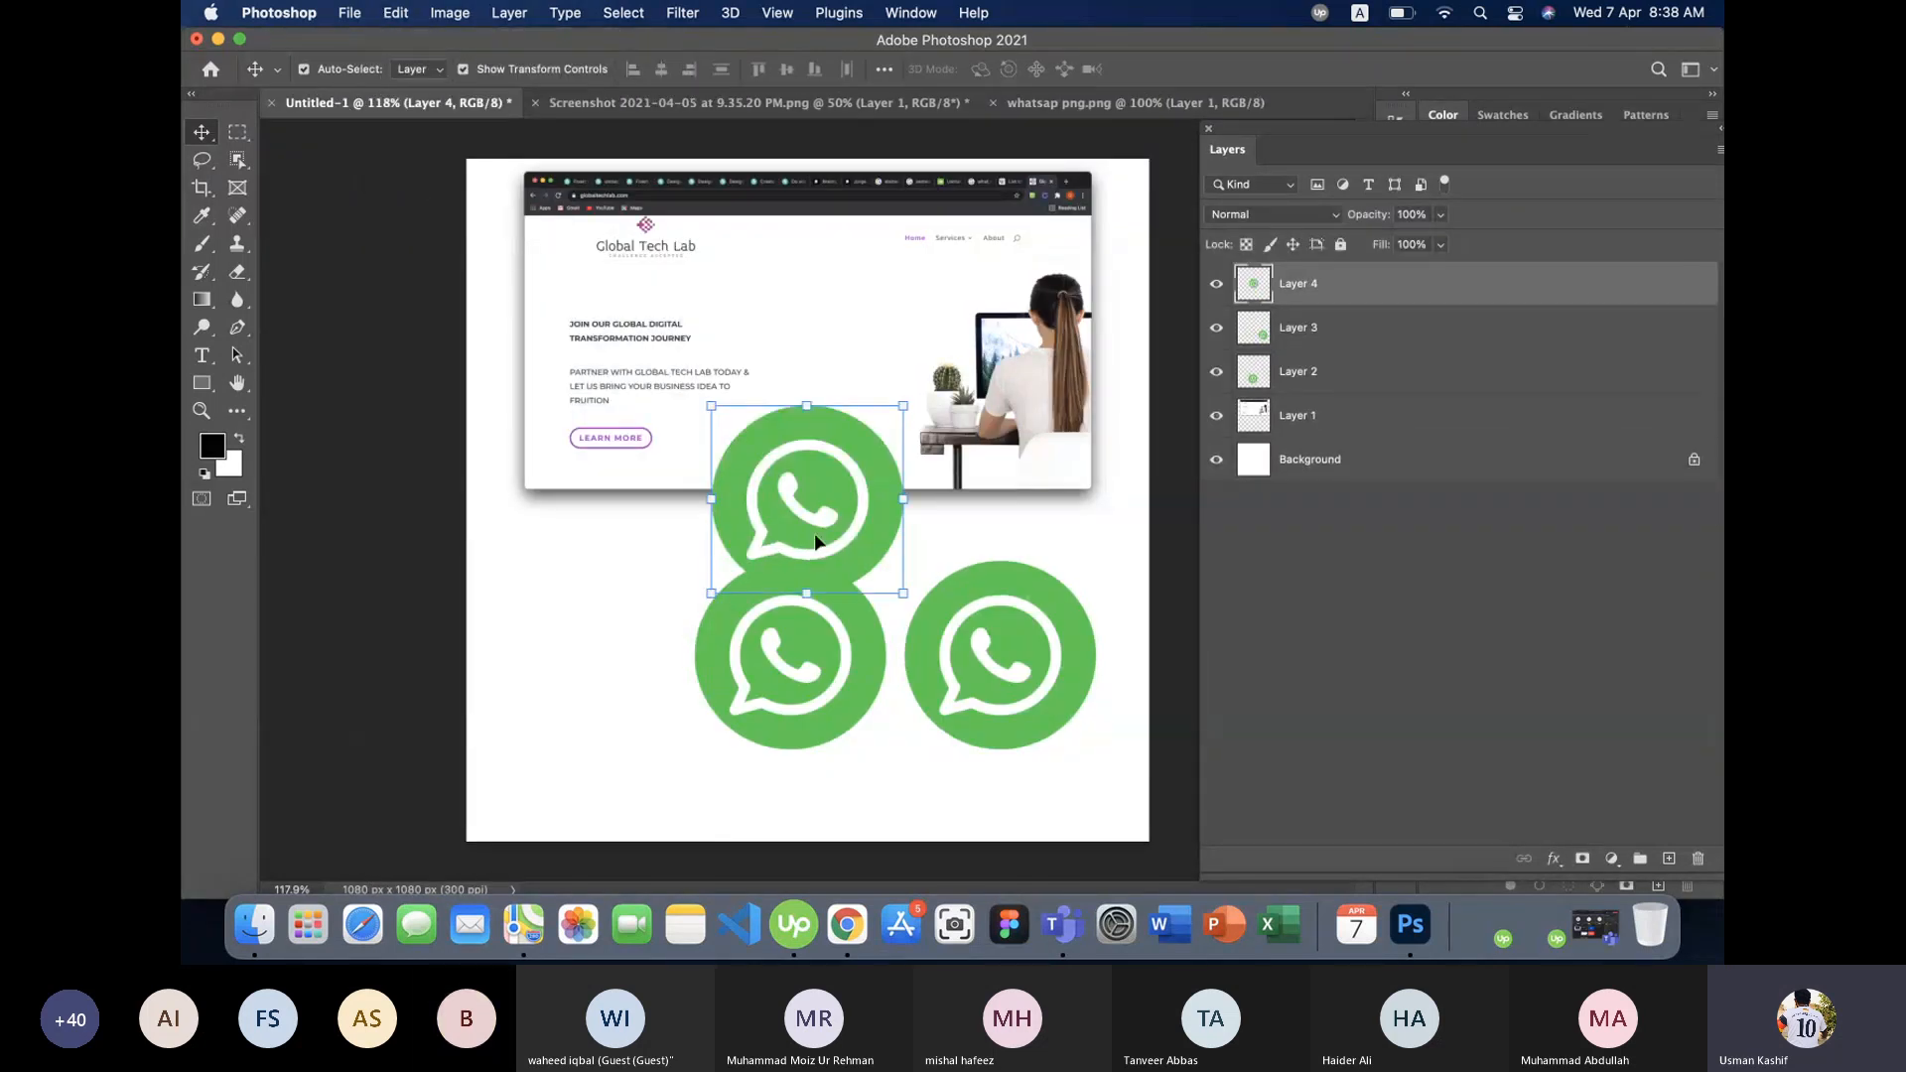
pyautogui.moveTo(814, 541); pyautogui.dragTo(587, 687)
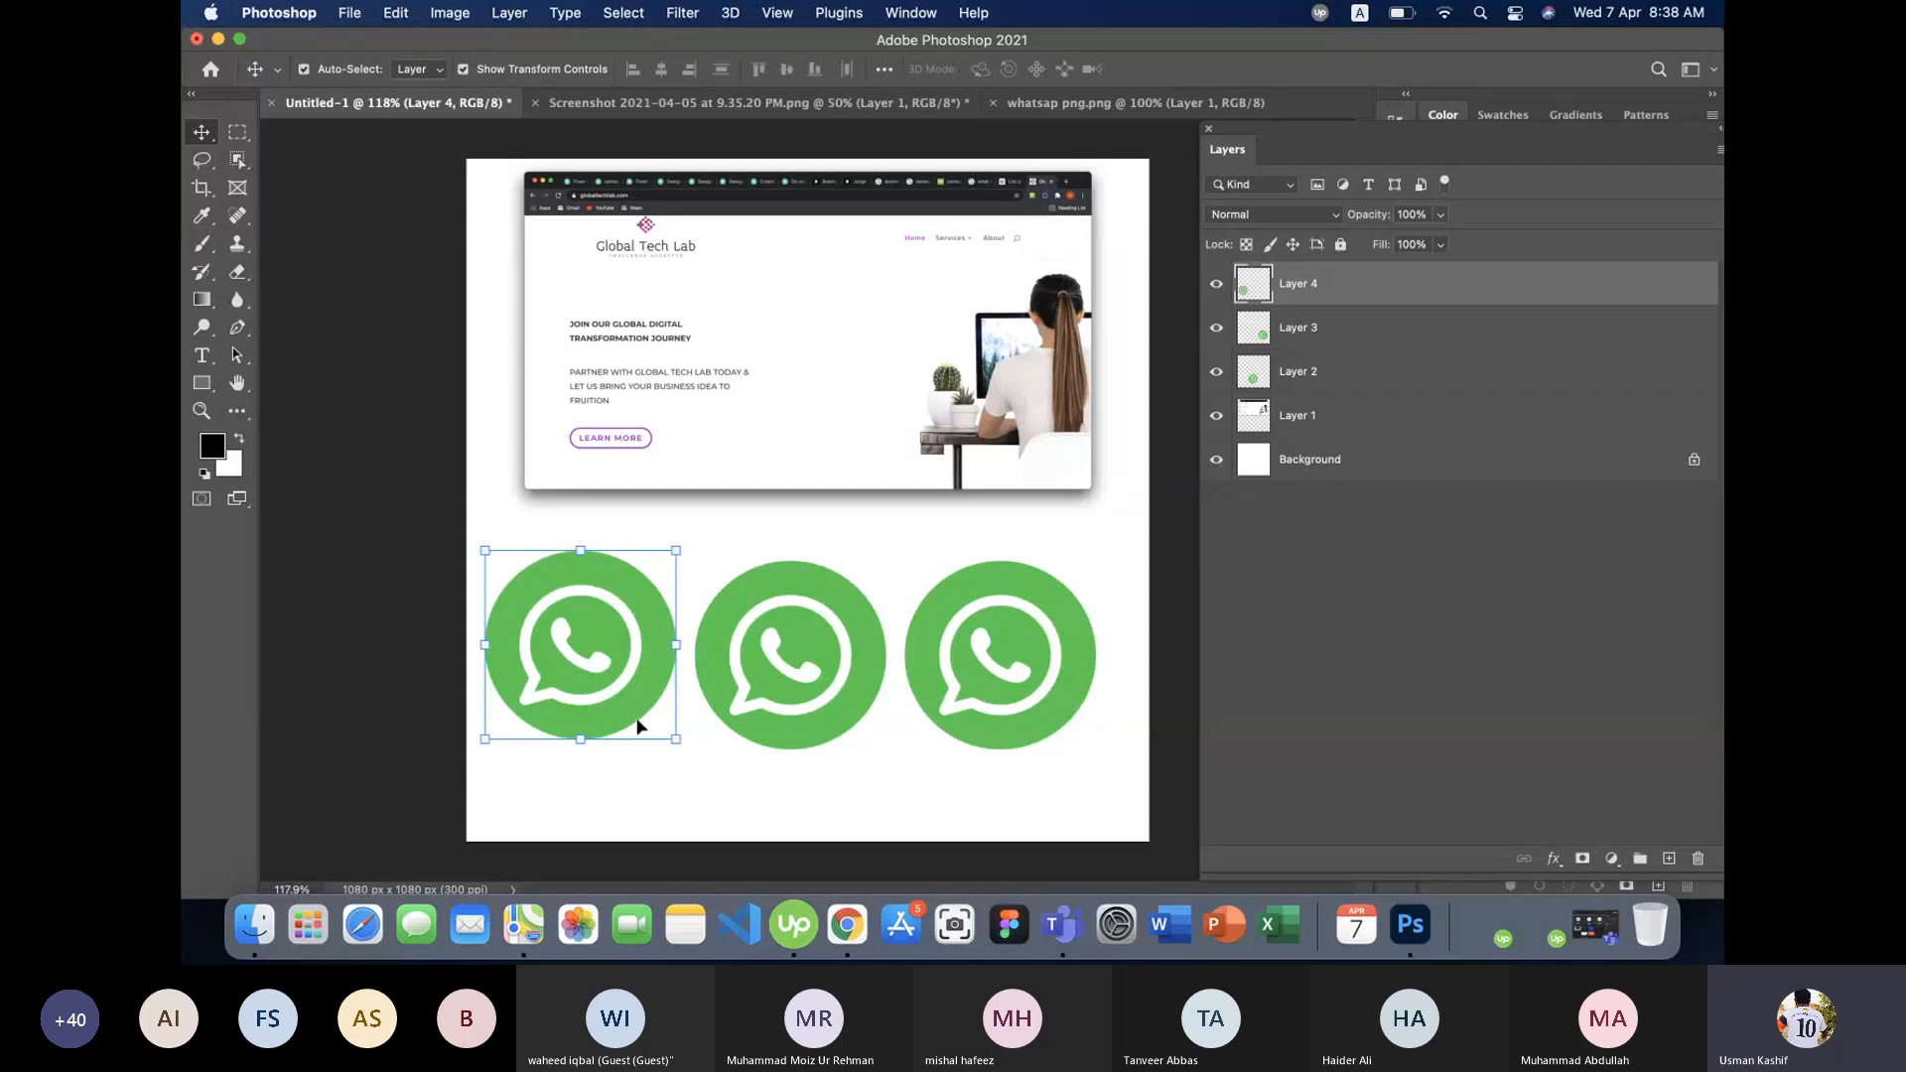
pyautogui.click(971, 808)
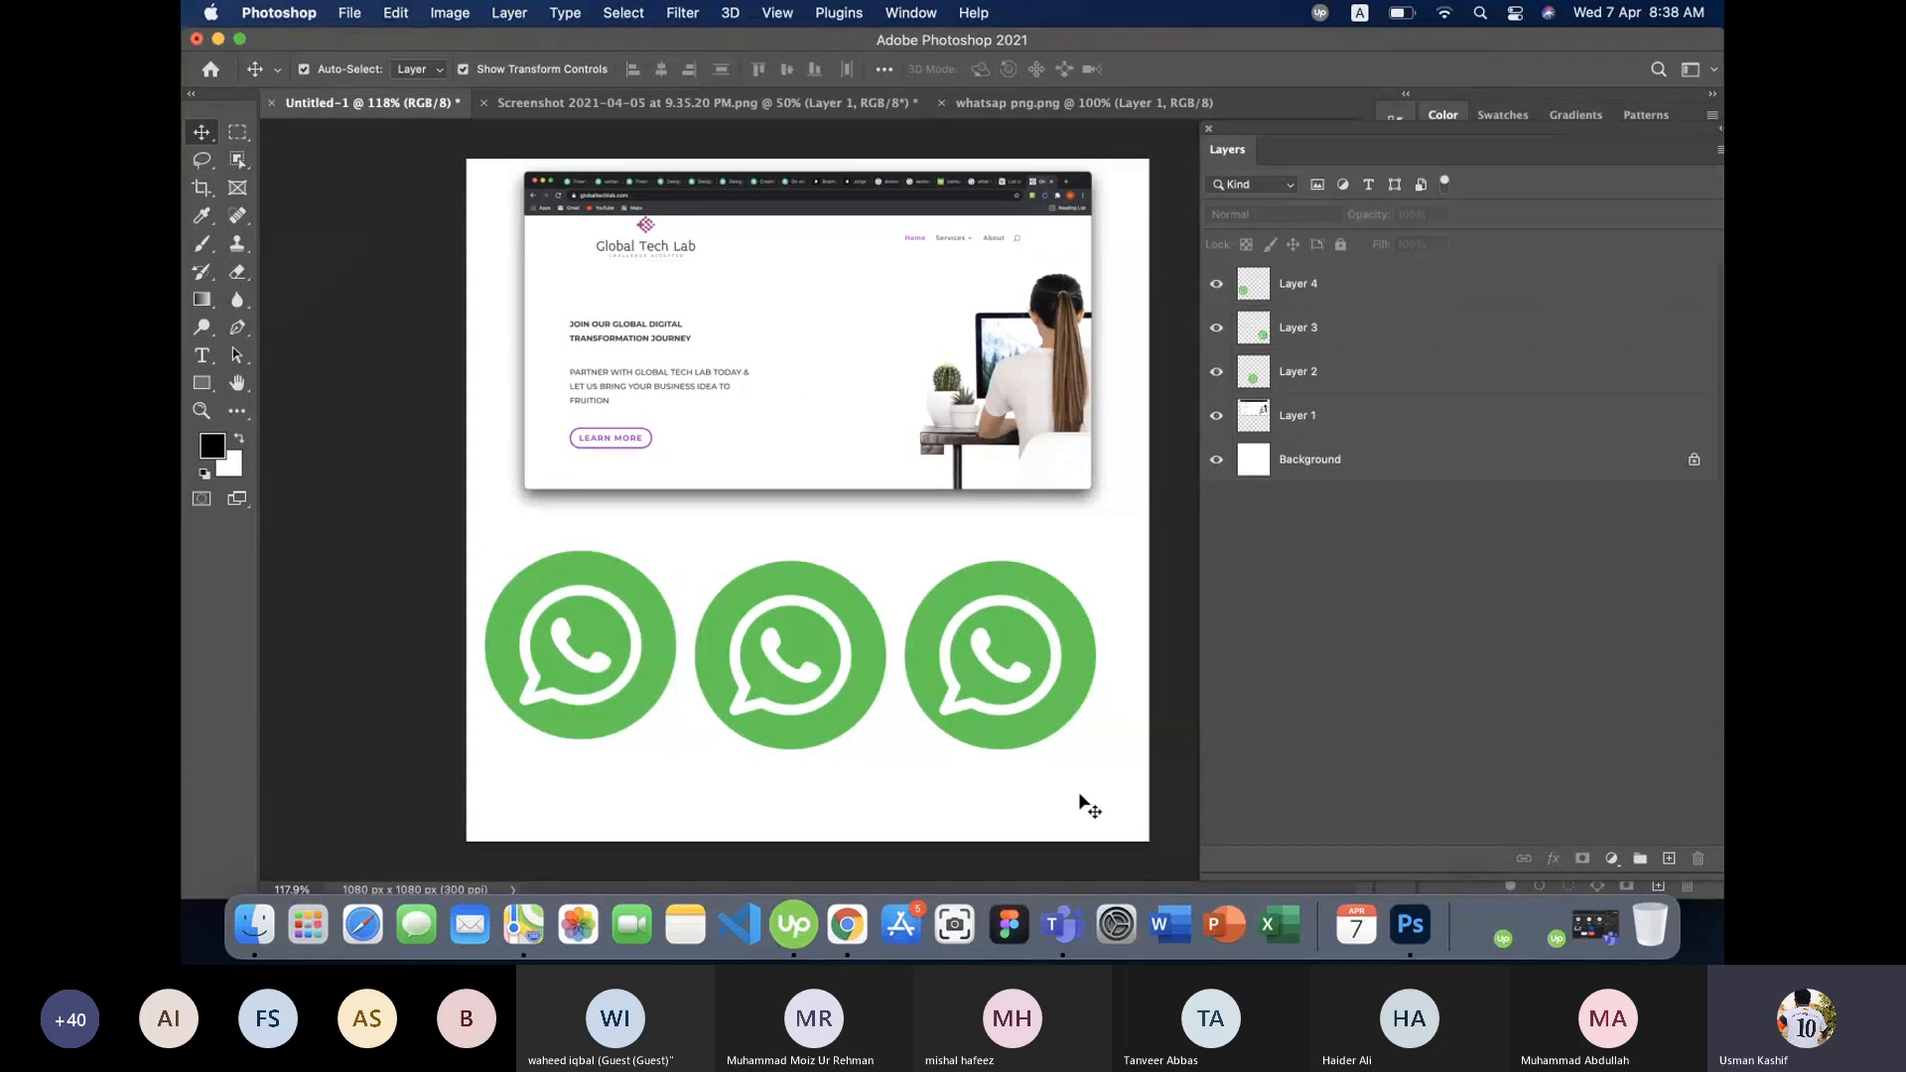
# - Select the three WhatsApp icon layers in Untitled-1 and delete them, keeping the website screenshot layer
pyautogui.moveTo(1077, 791); pyautogui.dragTo(537, 562)
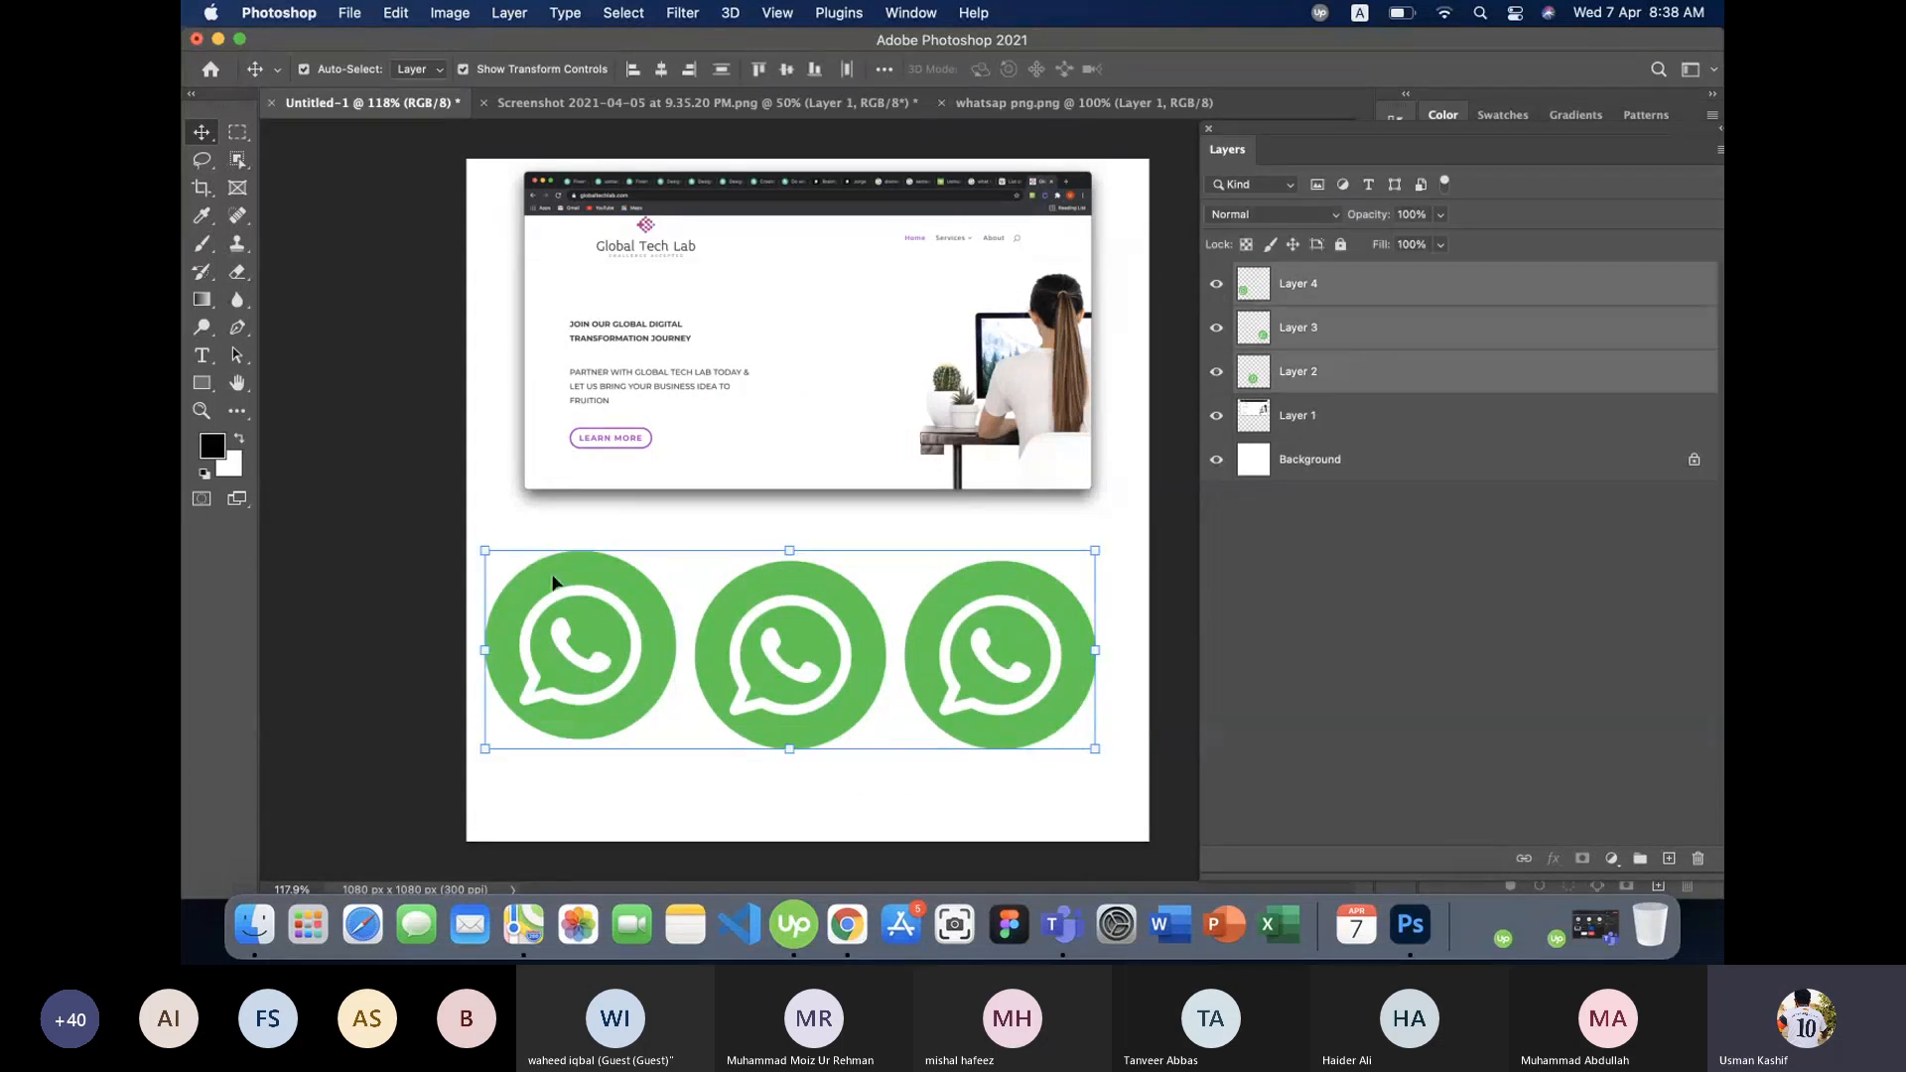
pyautogui.click(892, 808)
pyautogui.click(1055, 107)
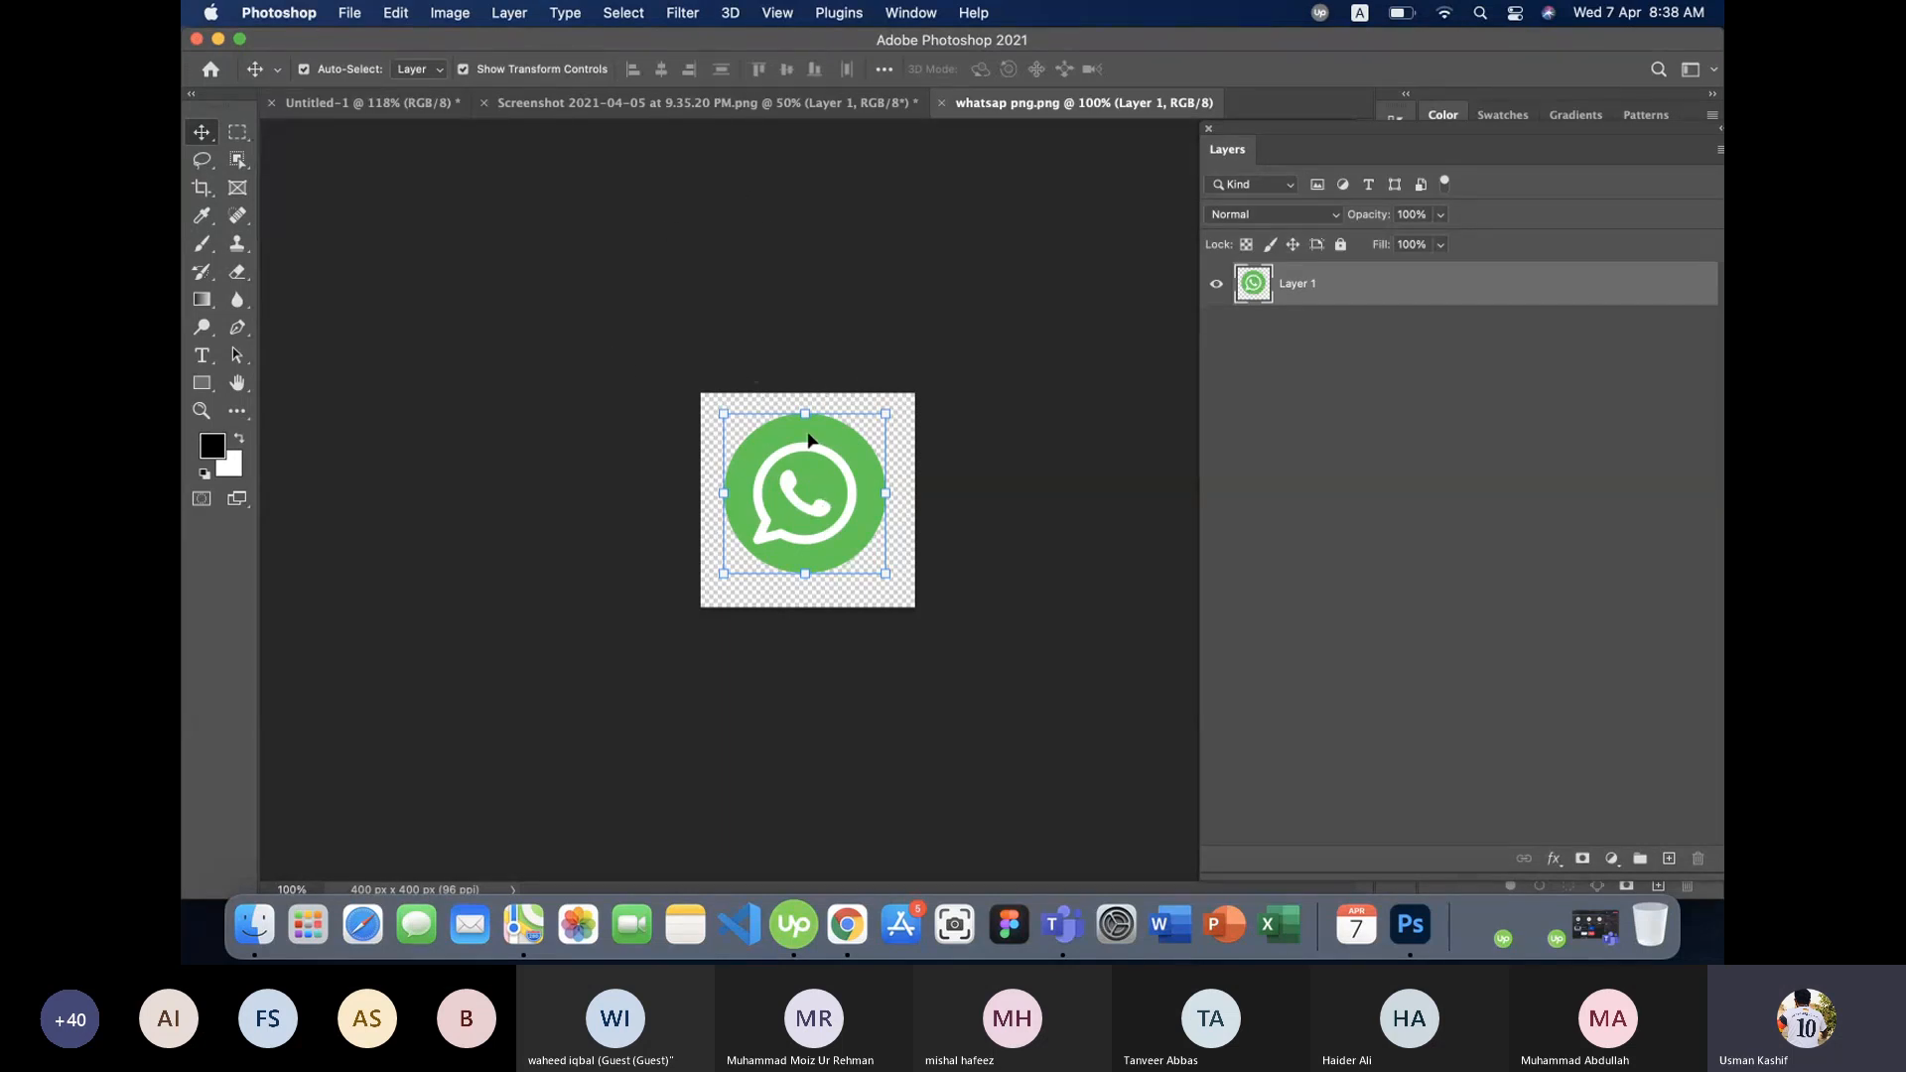
pyautogui.click(372, 103)
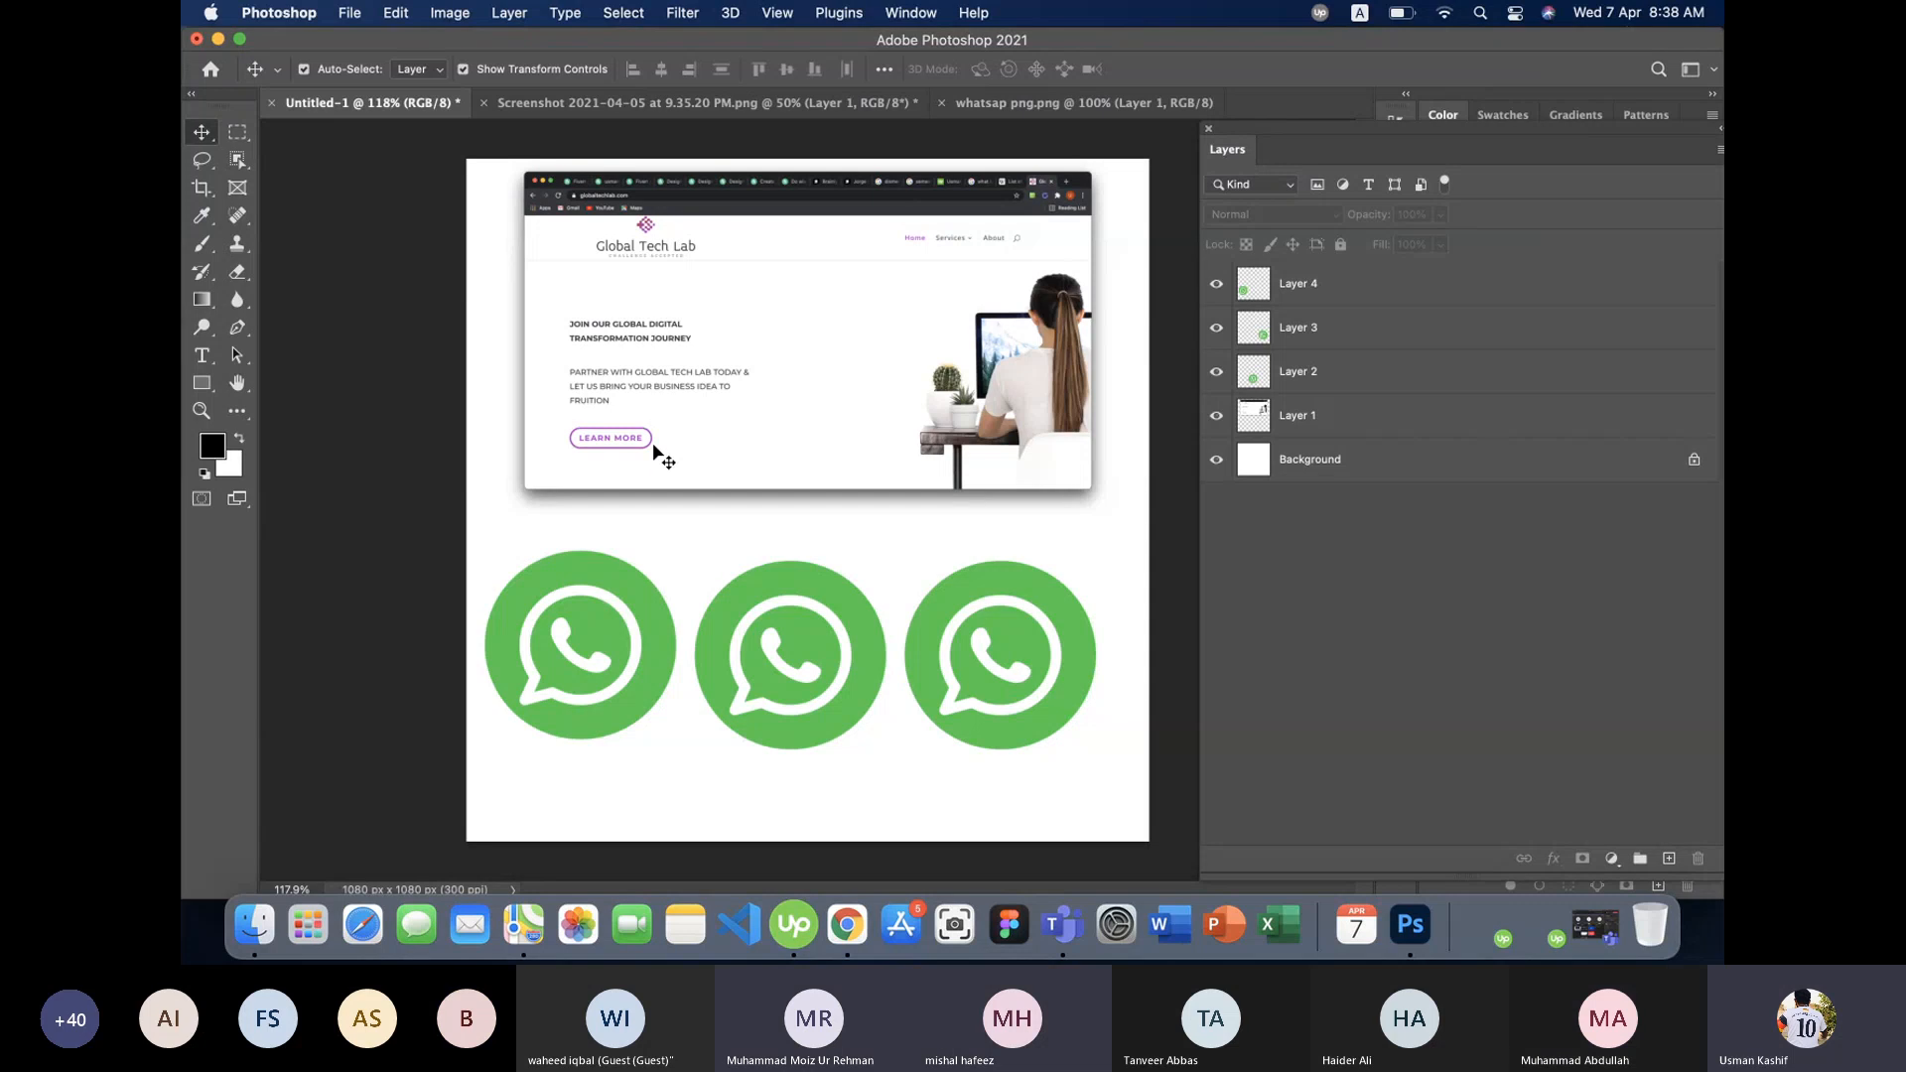
pyautogui.moveTo(1073, 811); pyautogui.dragTo(610, 659)
pyautogui.press('BackSpace')
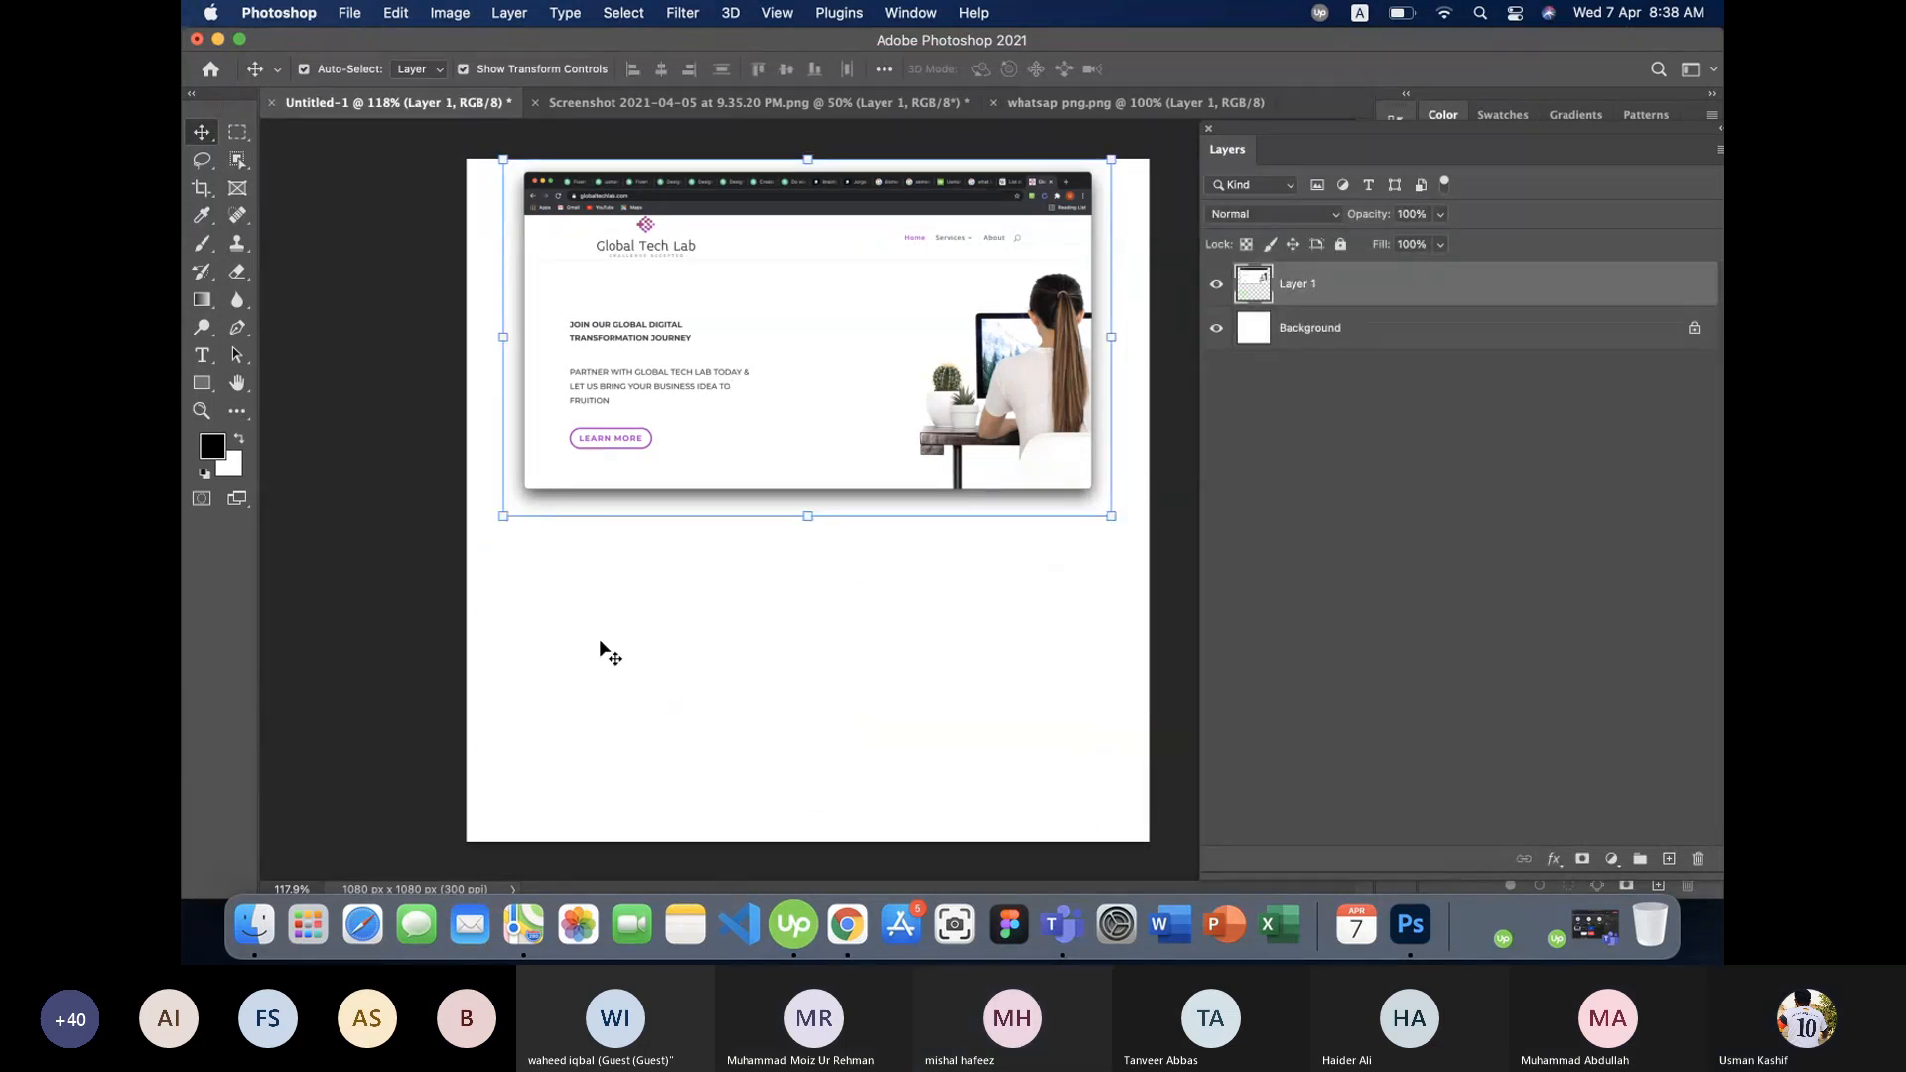
# - Open "create and design responsive webflow website.jpeg" from Downloads and try to move its Background layer
pyautogui.click(1102, 102)
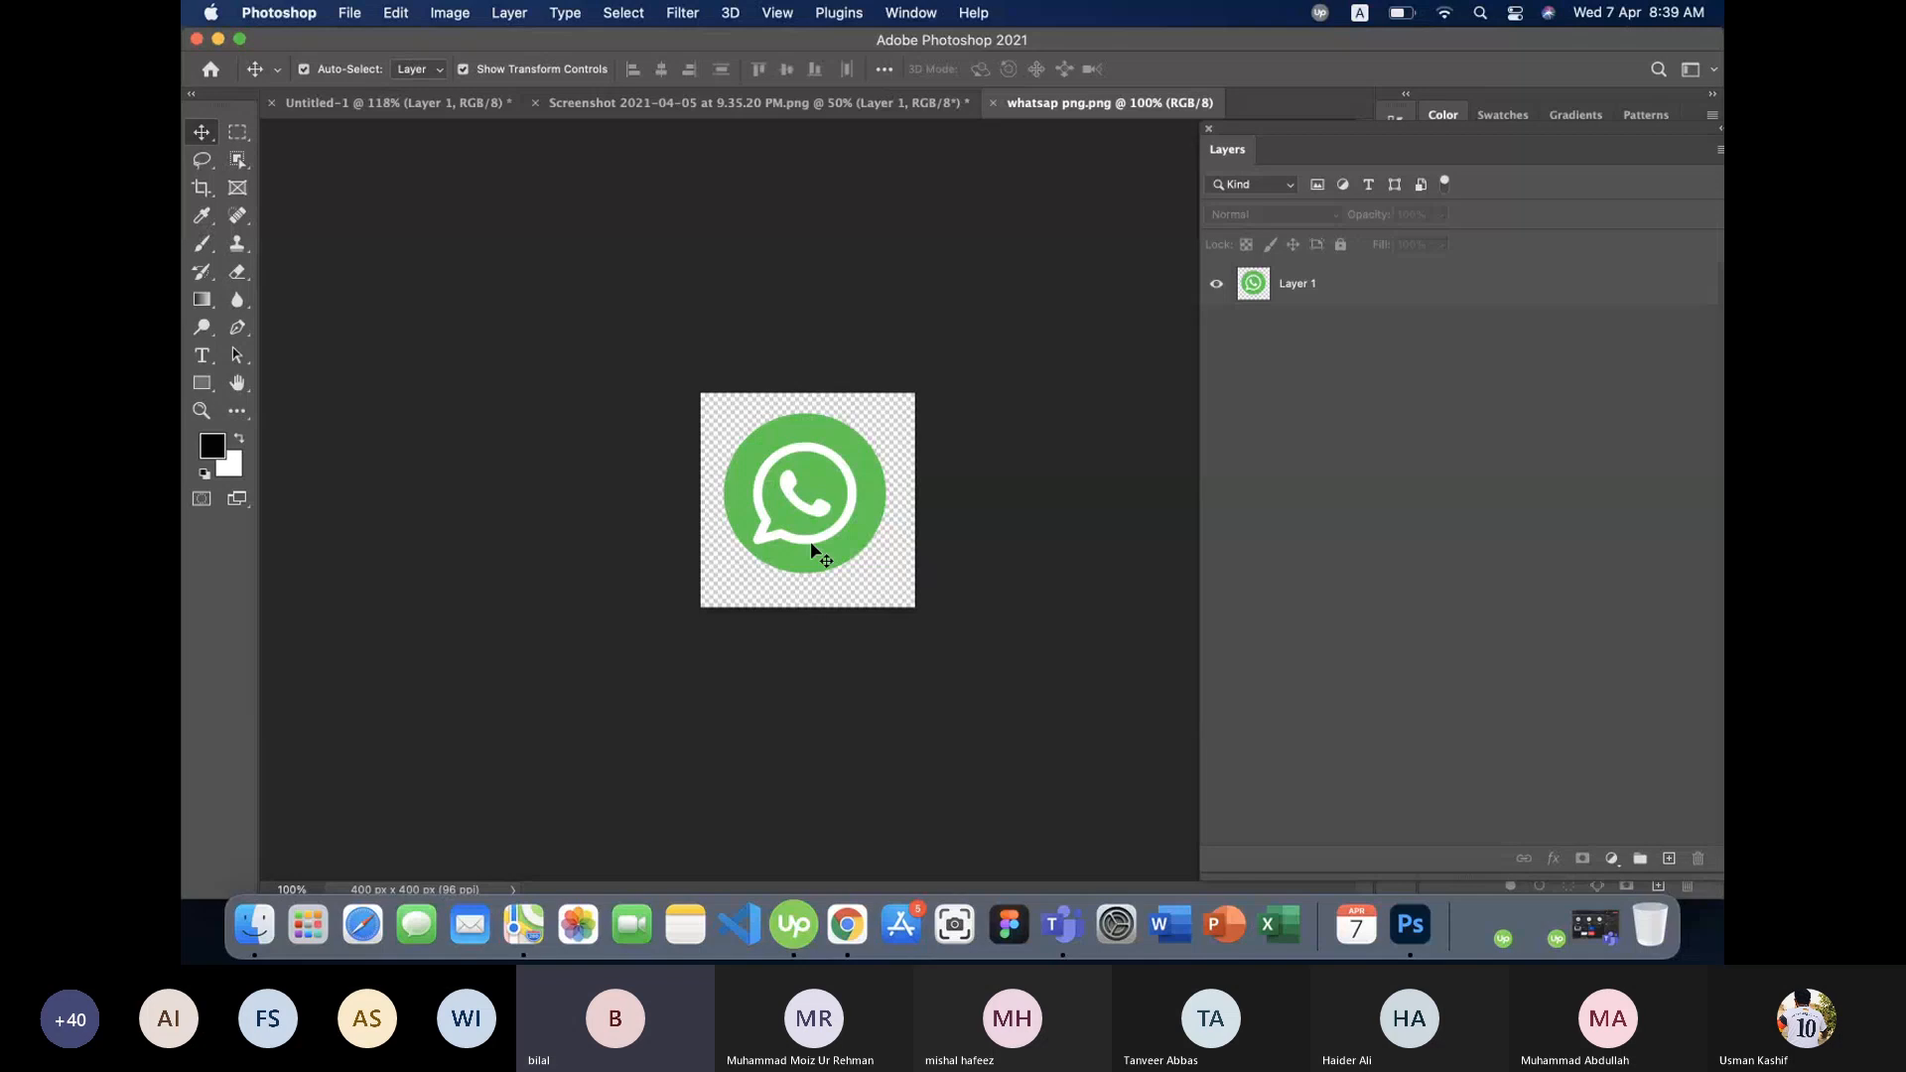
pyautogui.press('super+o')
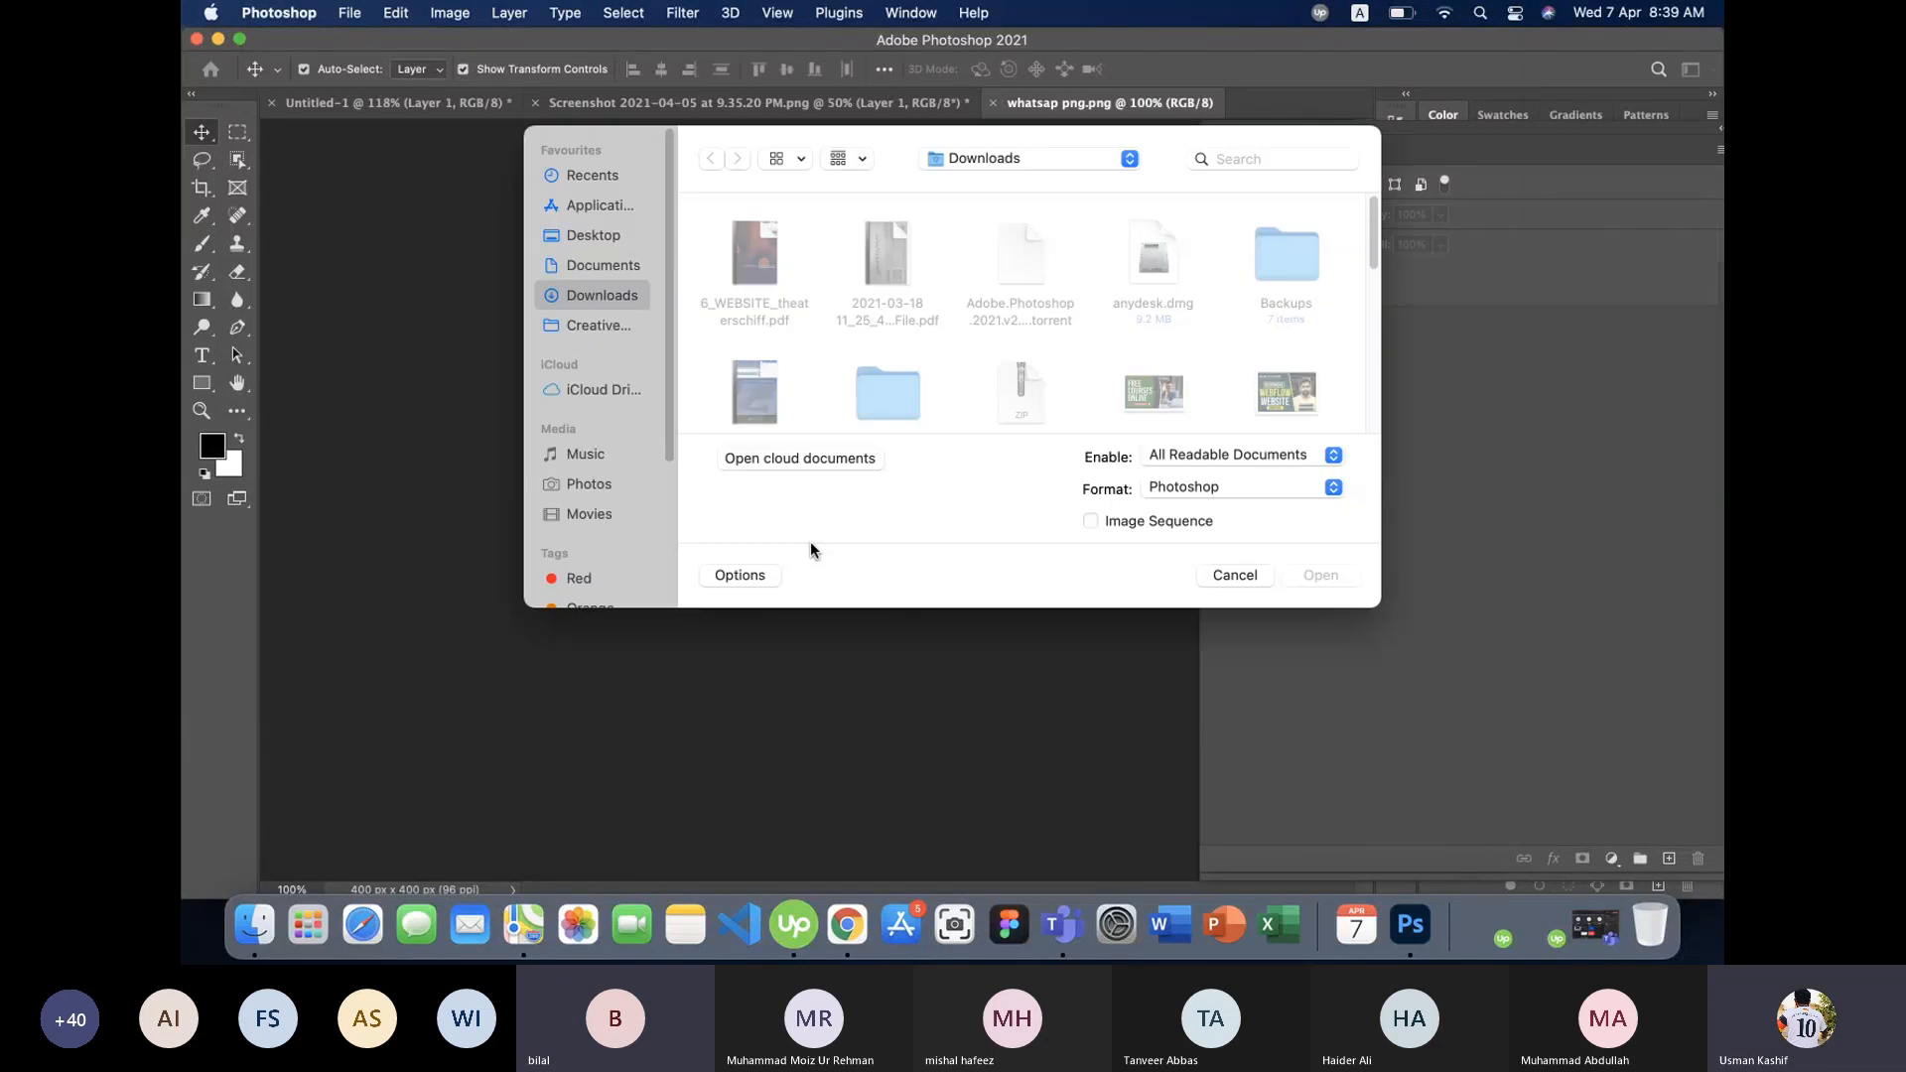
pyautogui.click(1287, 393)
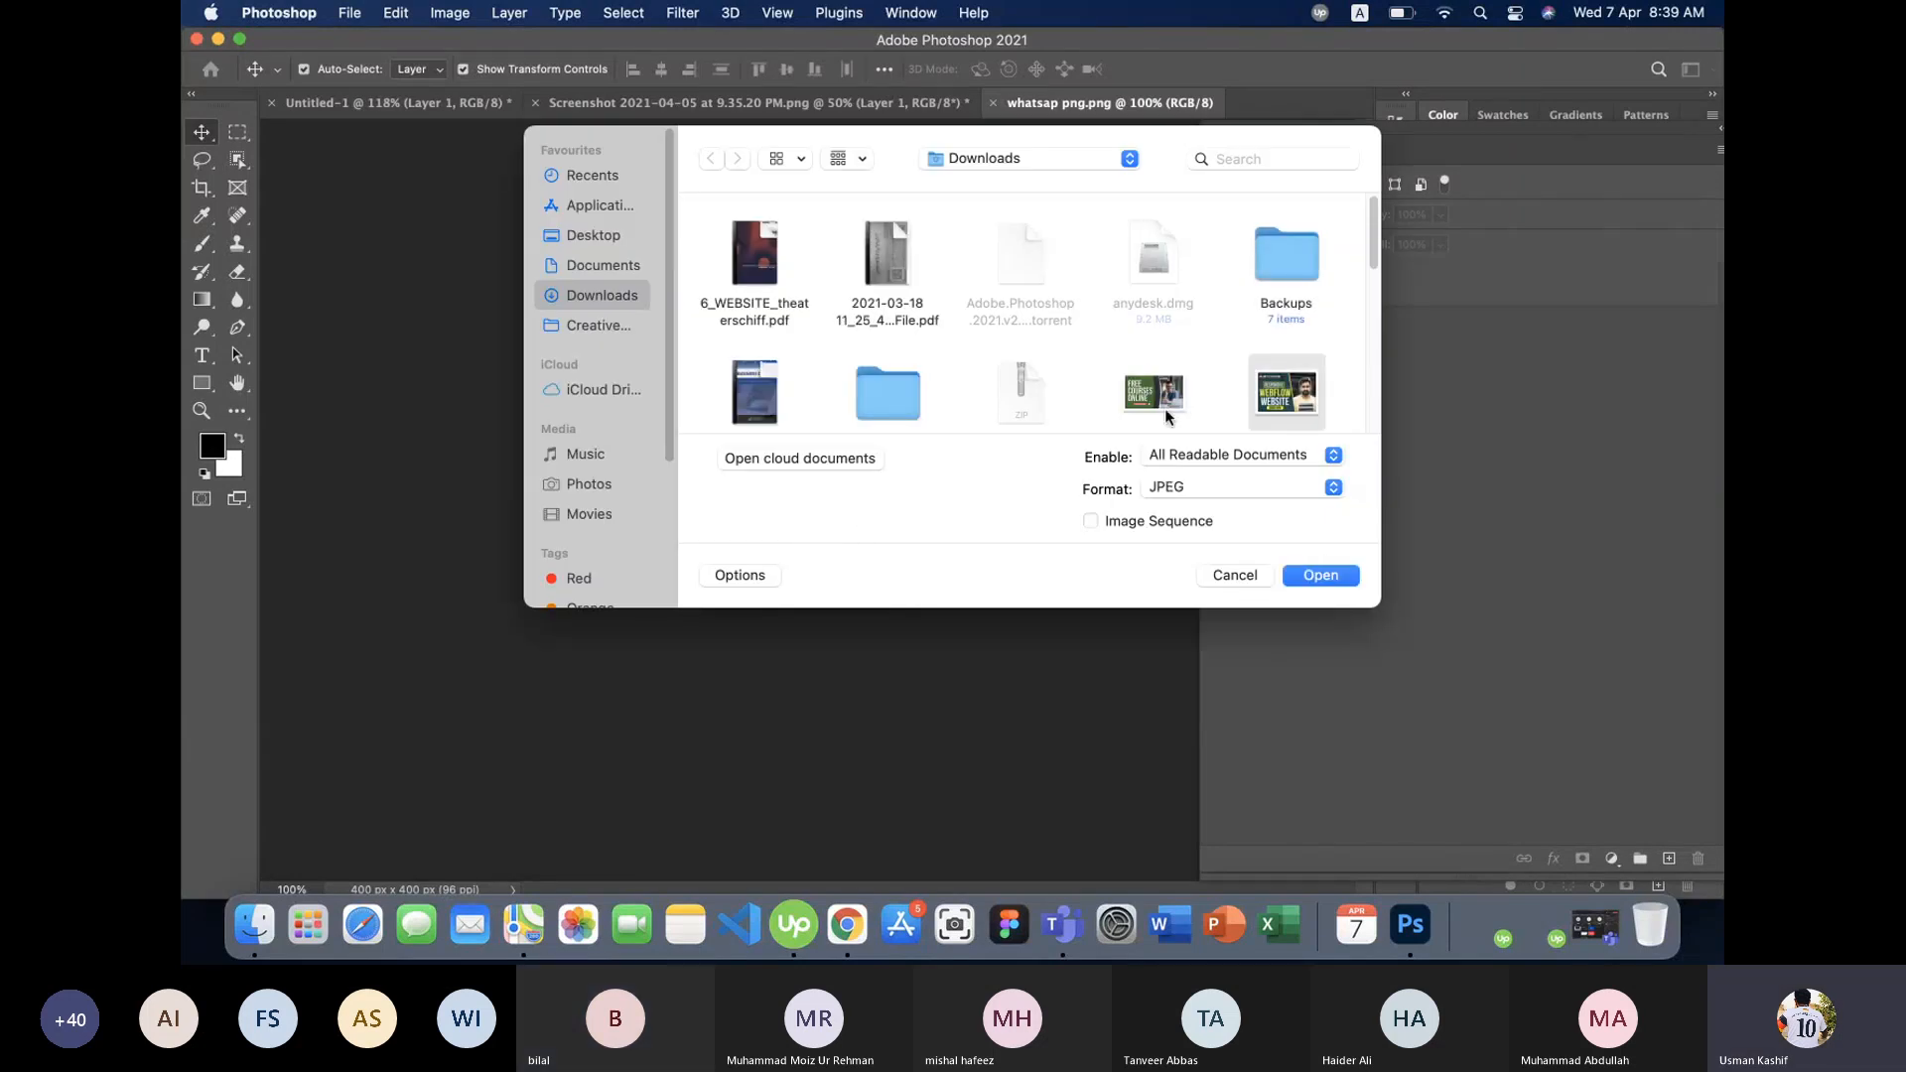
pyautogui.click(1296, 578)
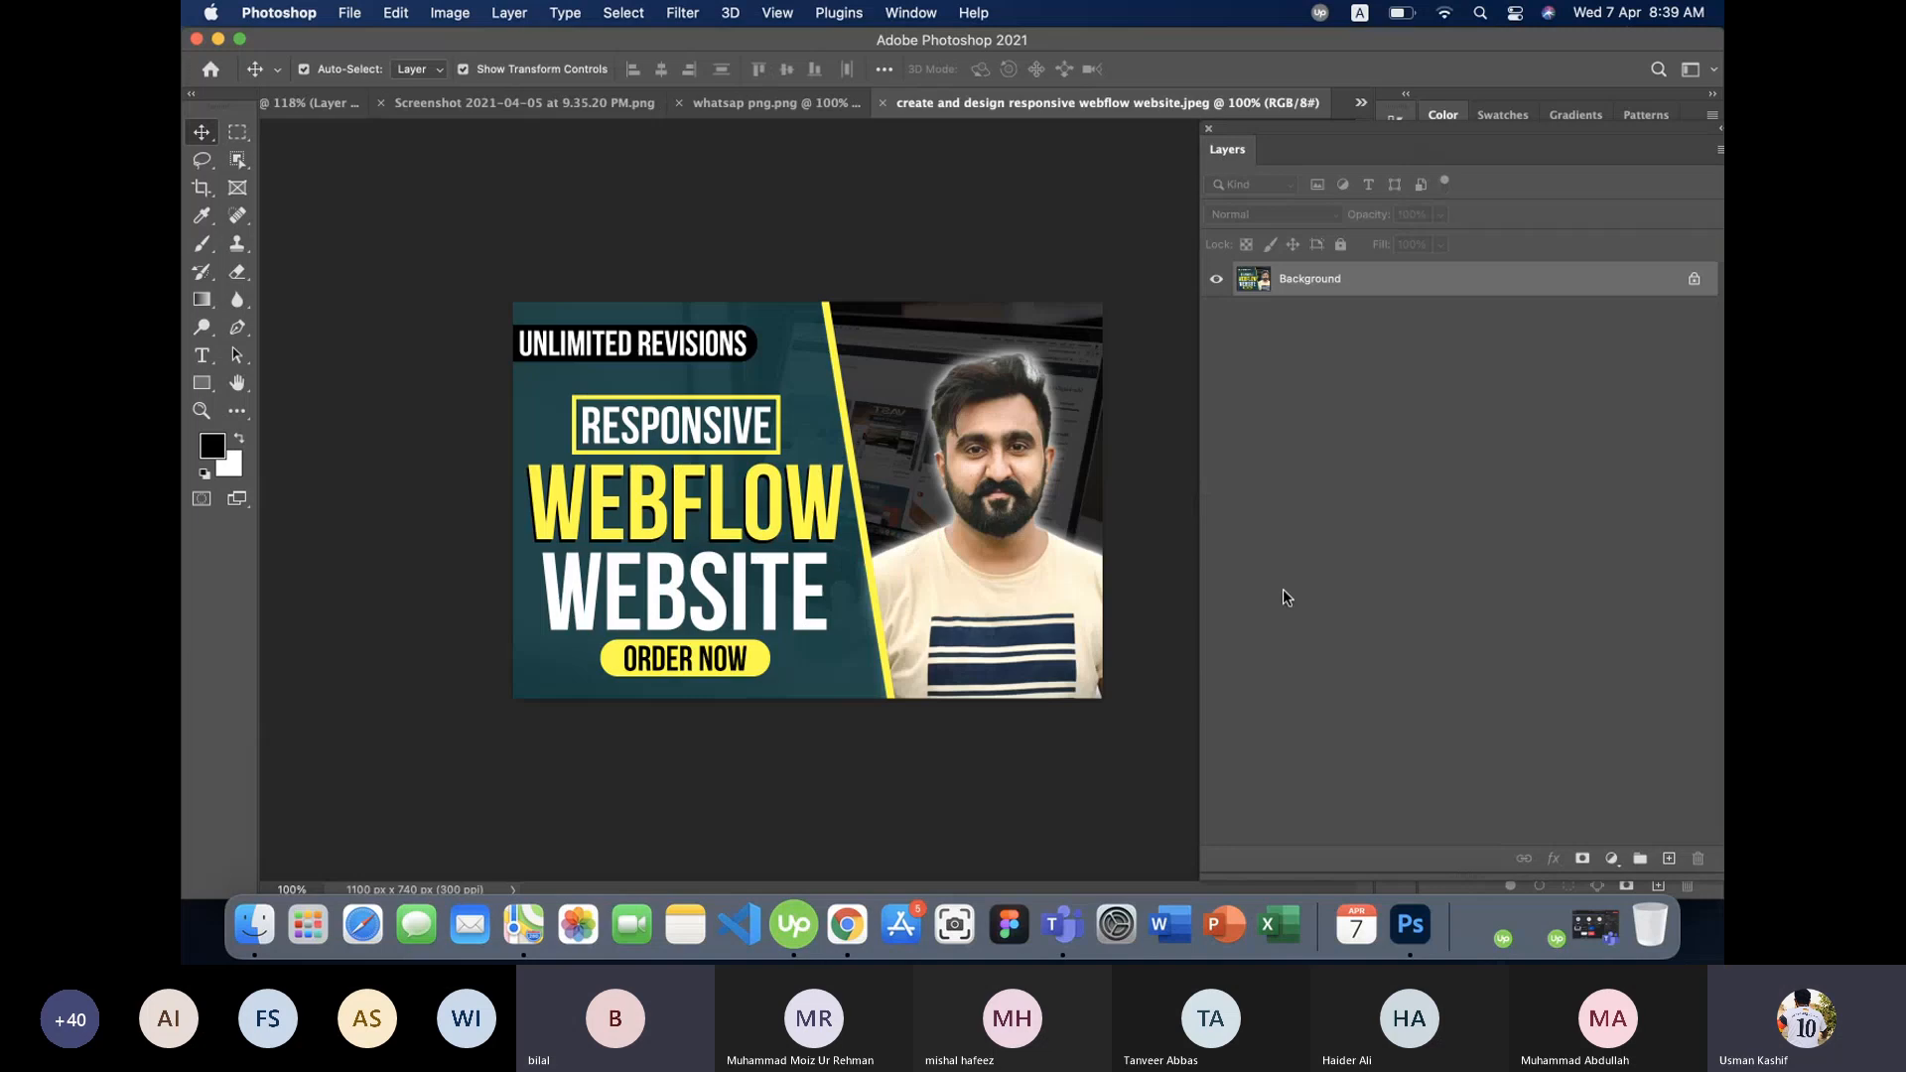
pyautogui.moveTo(1072, 411); pyautogui.dragTo(815, 468)
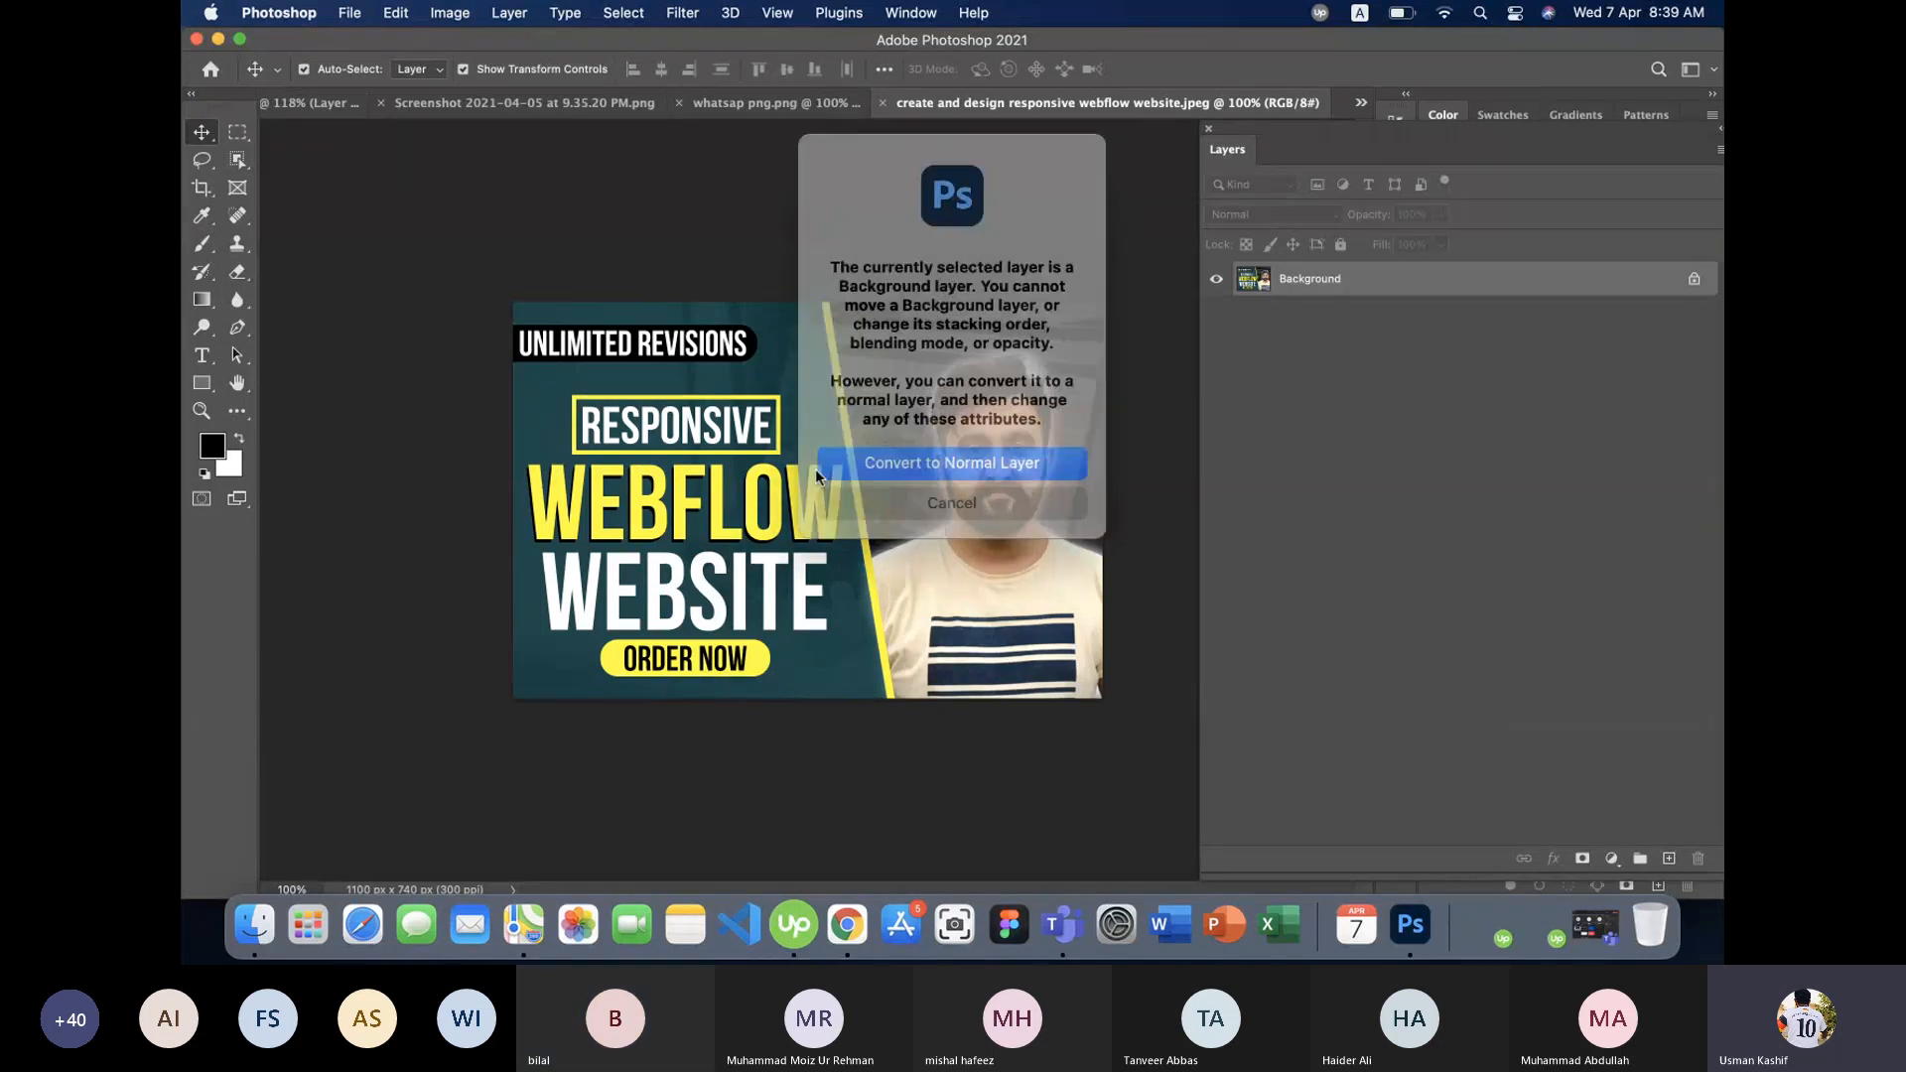
pyautogui.click(939, 485)
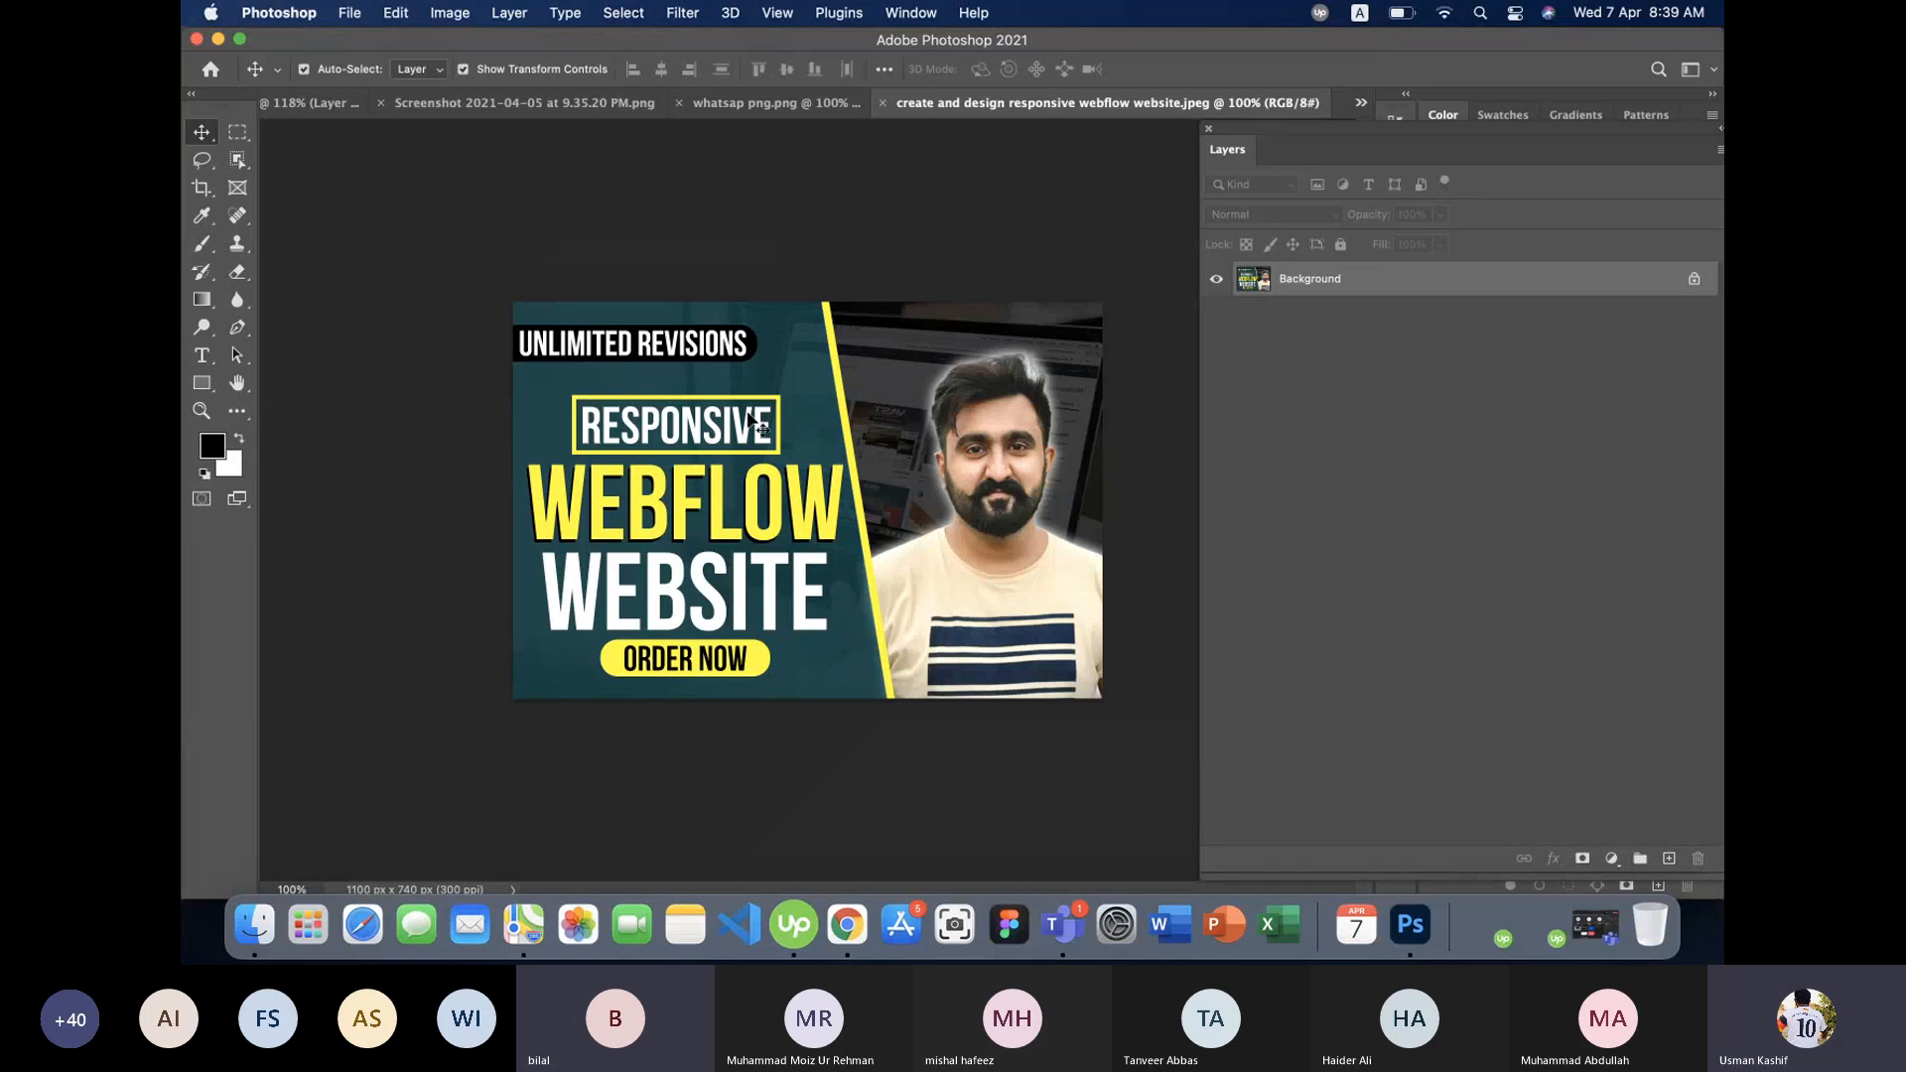
# - Paste the webflow banner into Untitled-1, shift it upward over the website screenshot, and delete the pasted layer
pyautogui.click(340, 110)
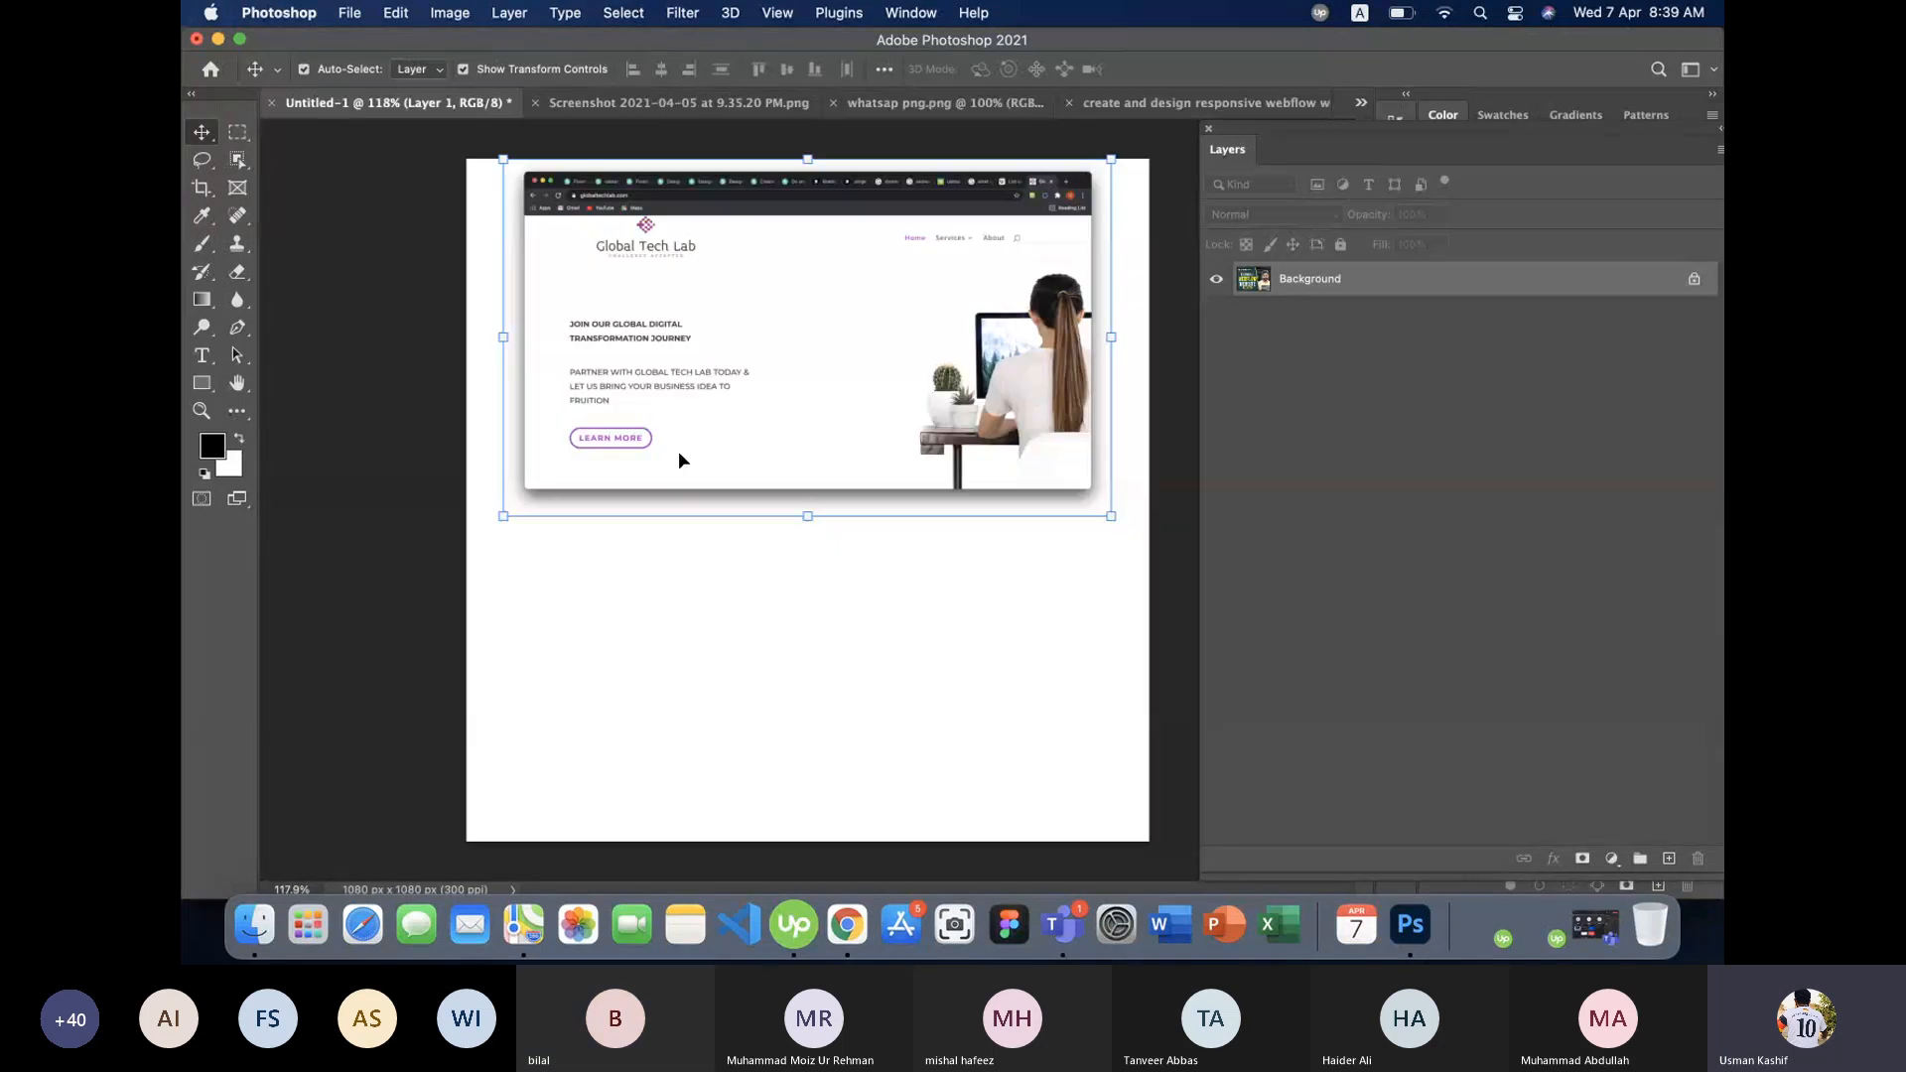
pyautogui.press('super+v')
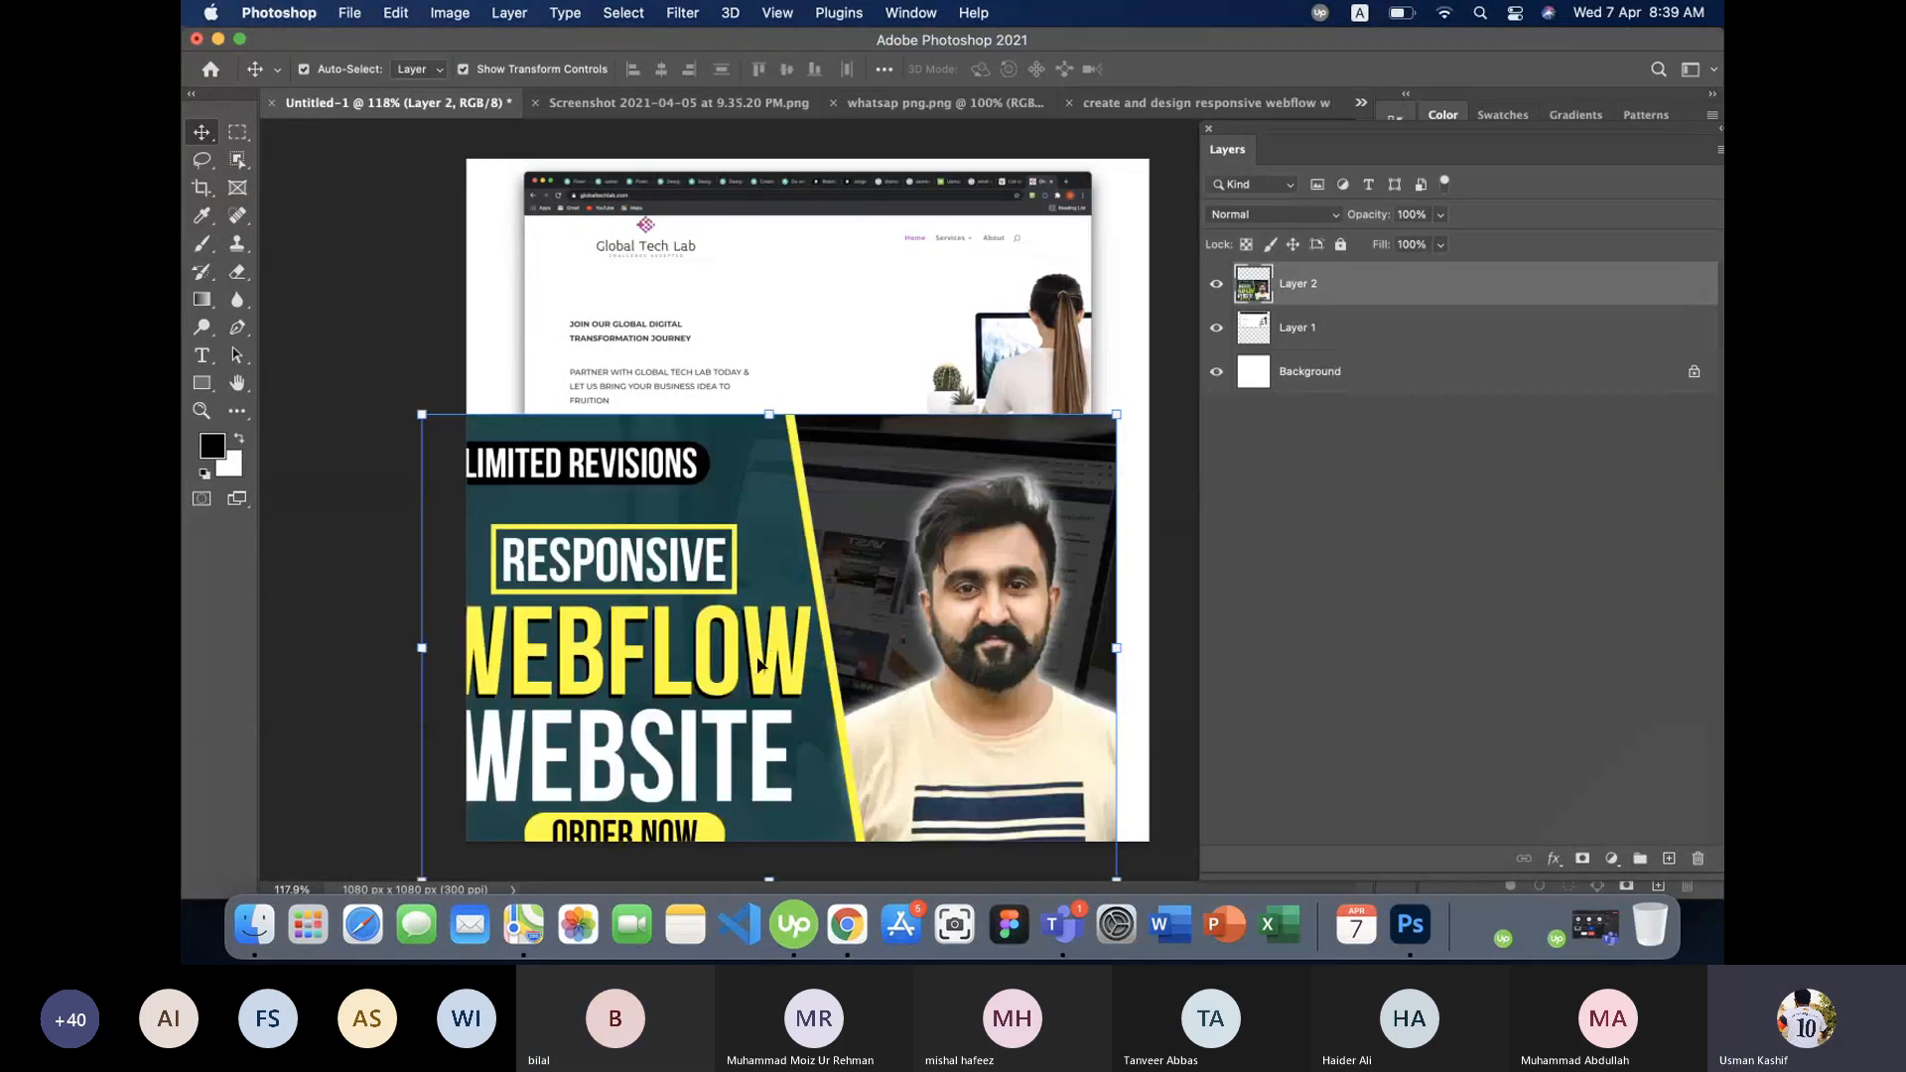
pyautogui.moveTo(757, 663); pyautogui.dragTo(841, 491)
pyautogui.press('BackSpace')
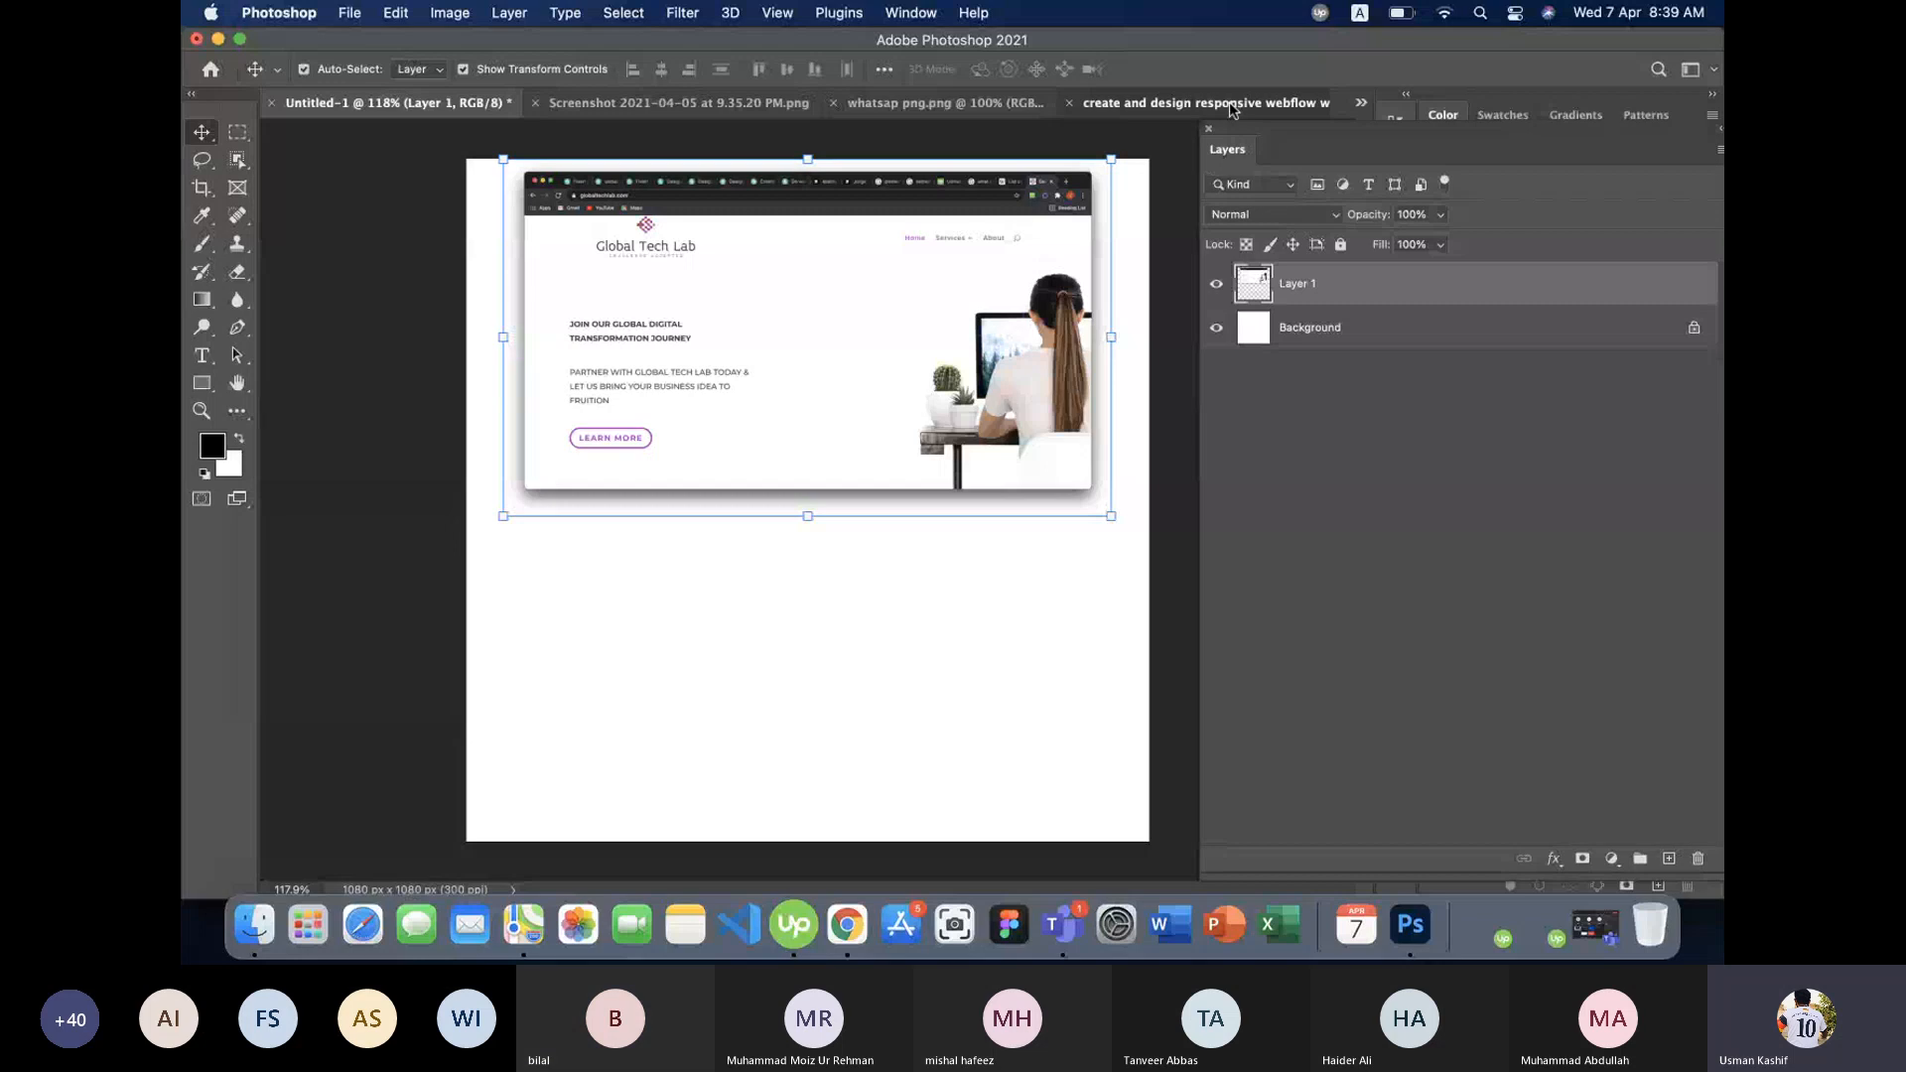
# - Bring the banner from the webflow website document into Untitled-1 again and delete its layer
pyautogui.click(1229, 101)
pyautogui.moveTo(806, 420); pyautogui.dragTo(820, 521)
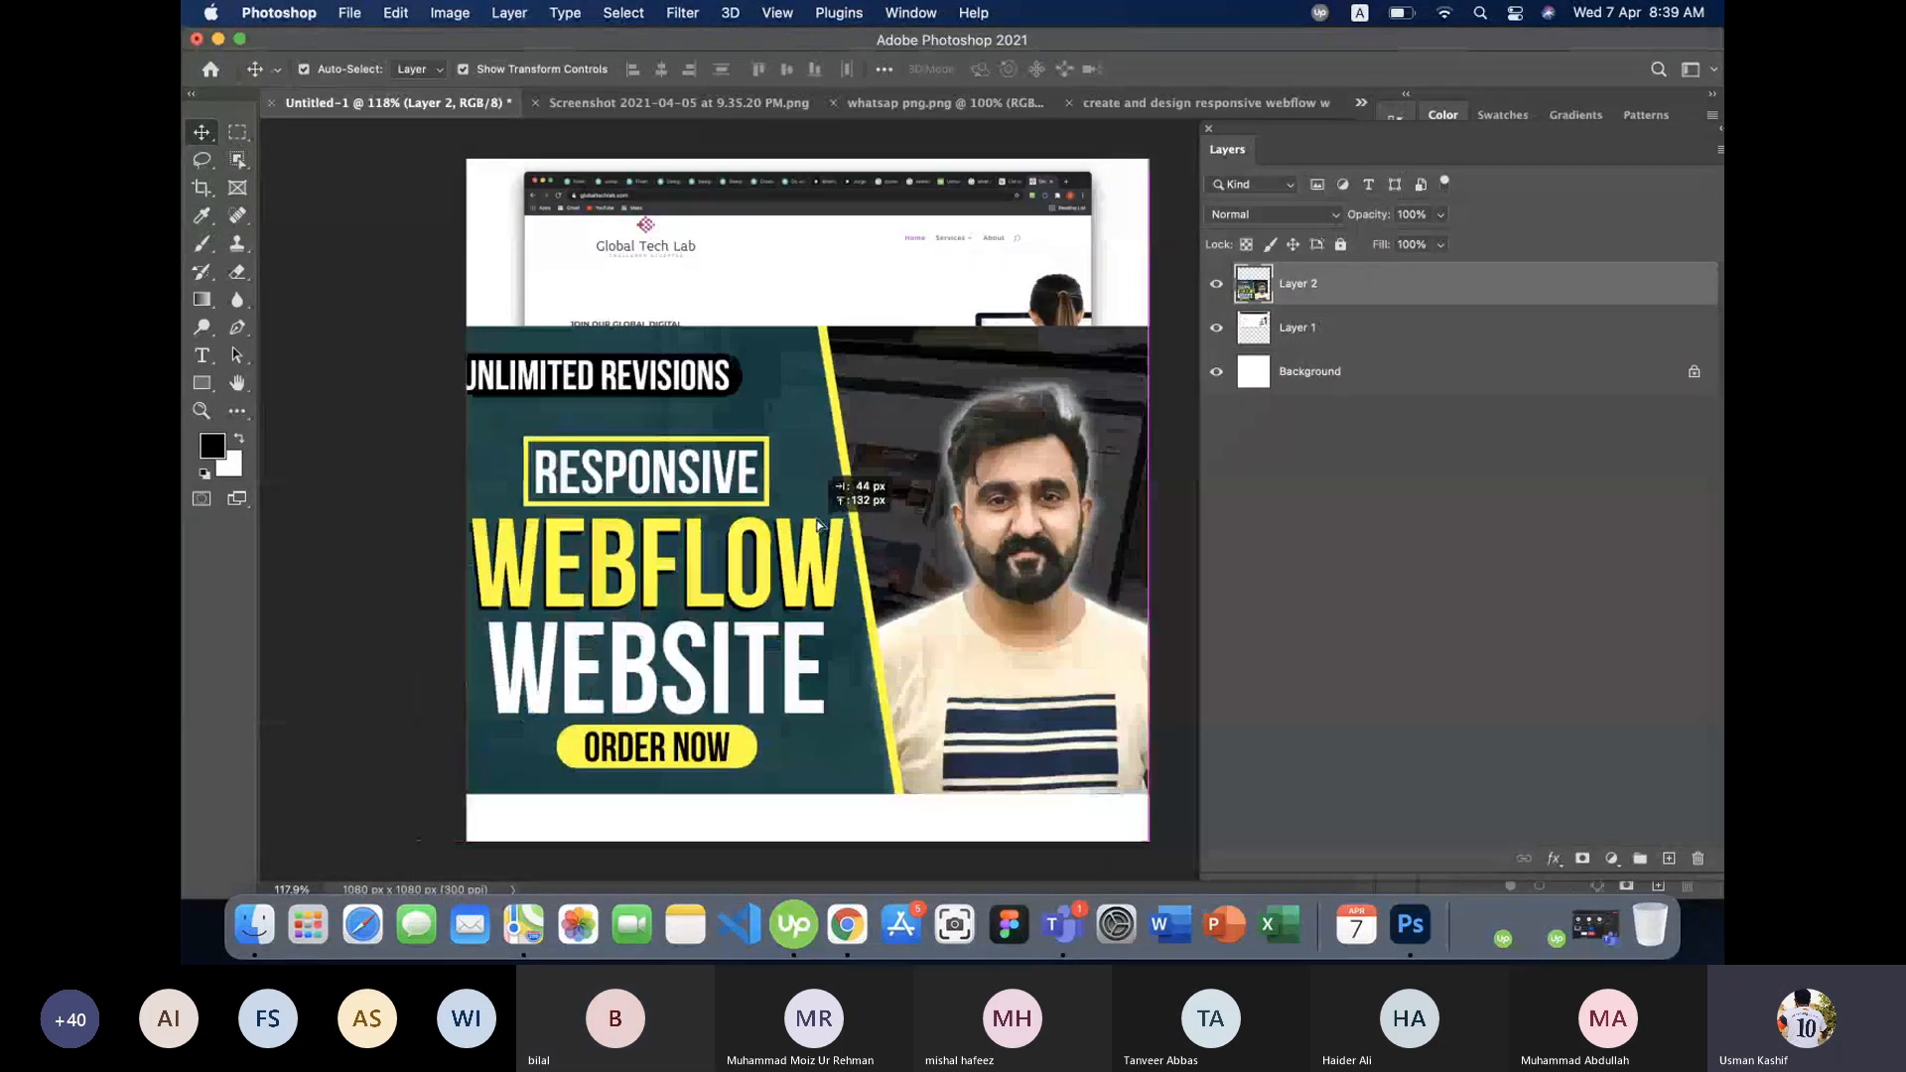
pyautogui.press('BackSpace')
# - Select the entire webflow banner image and transfer a copy into Untitled-1, placing it across the middle of the canvas
pyautogui.click(1206, 102)
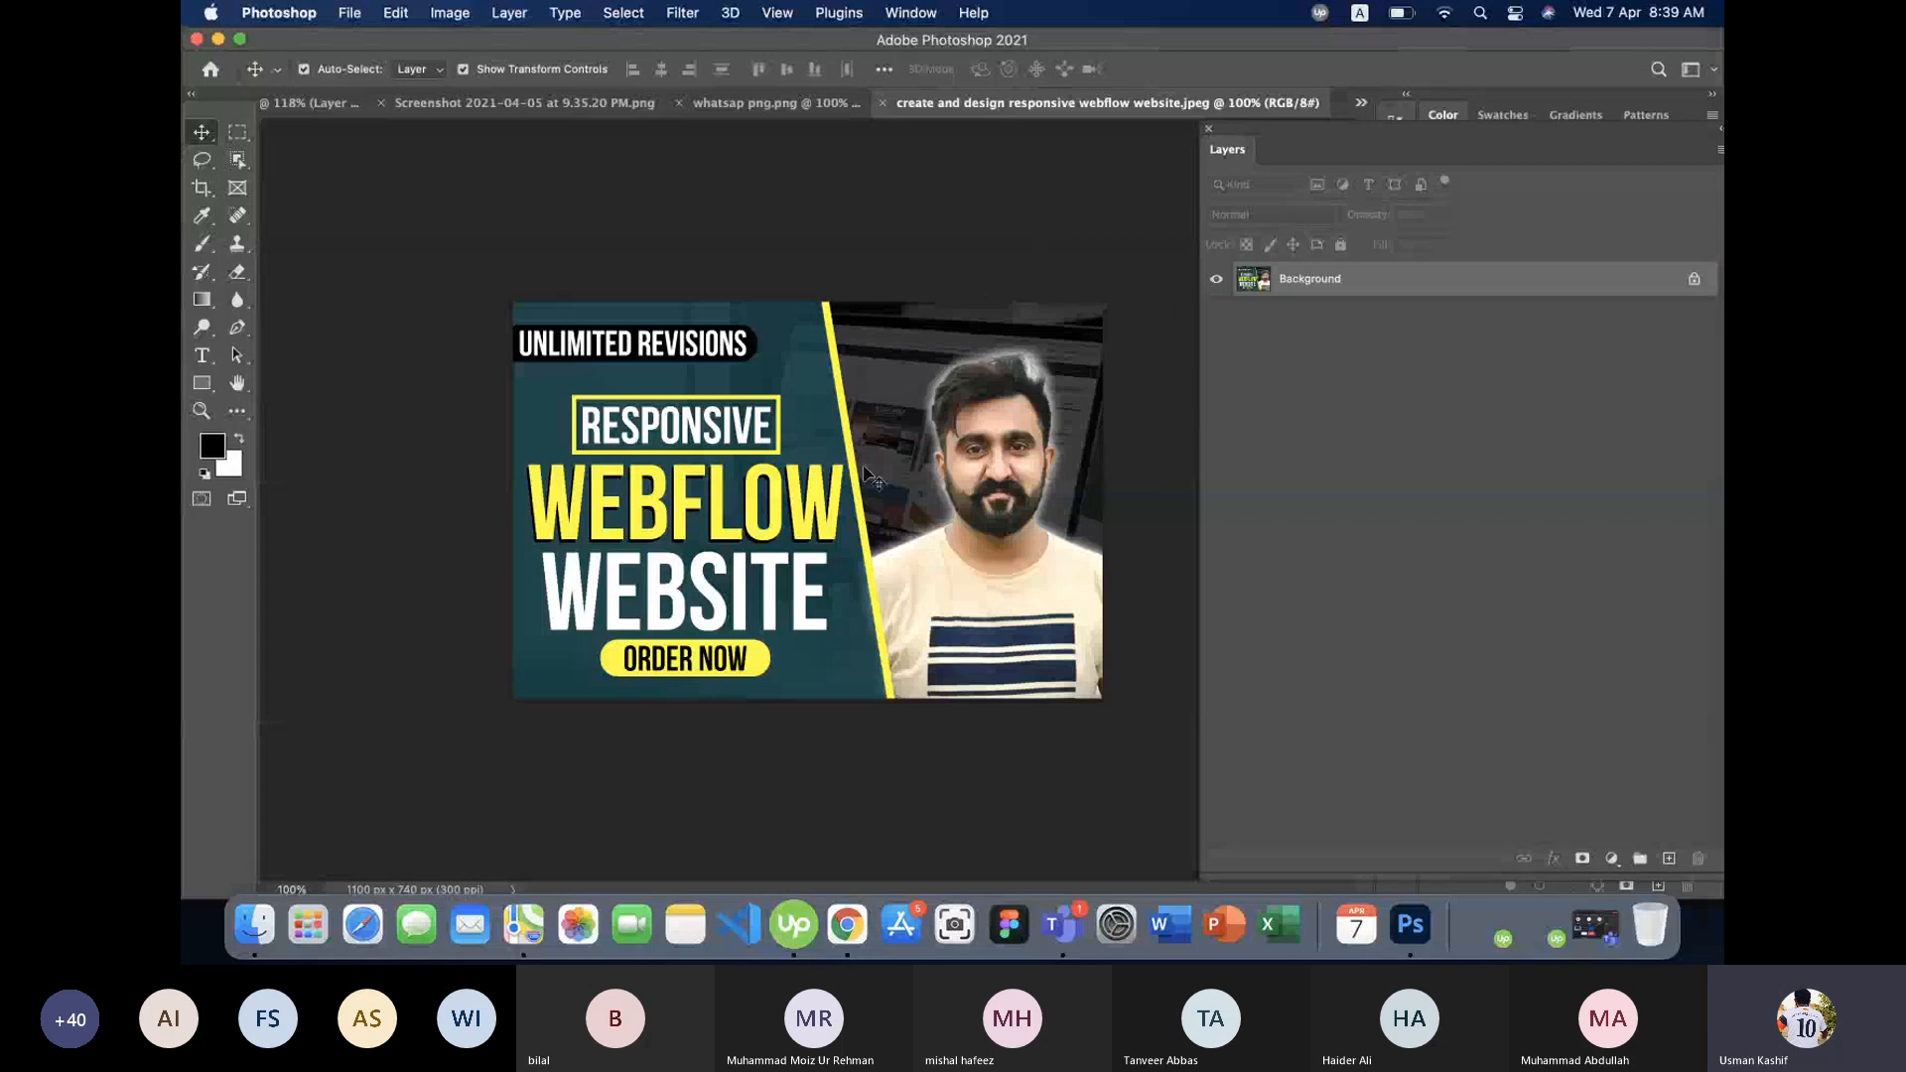
pyautogui.press('super+a')
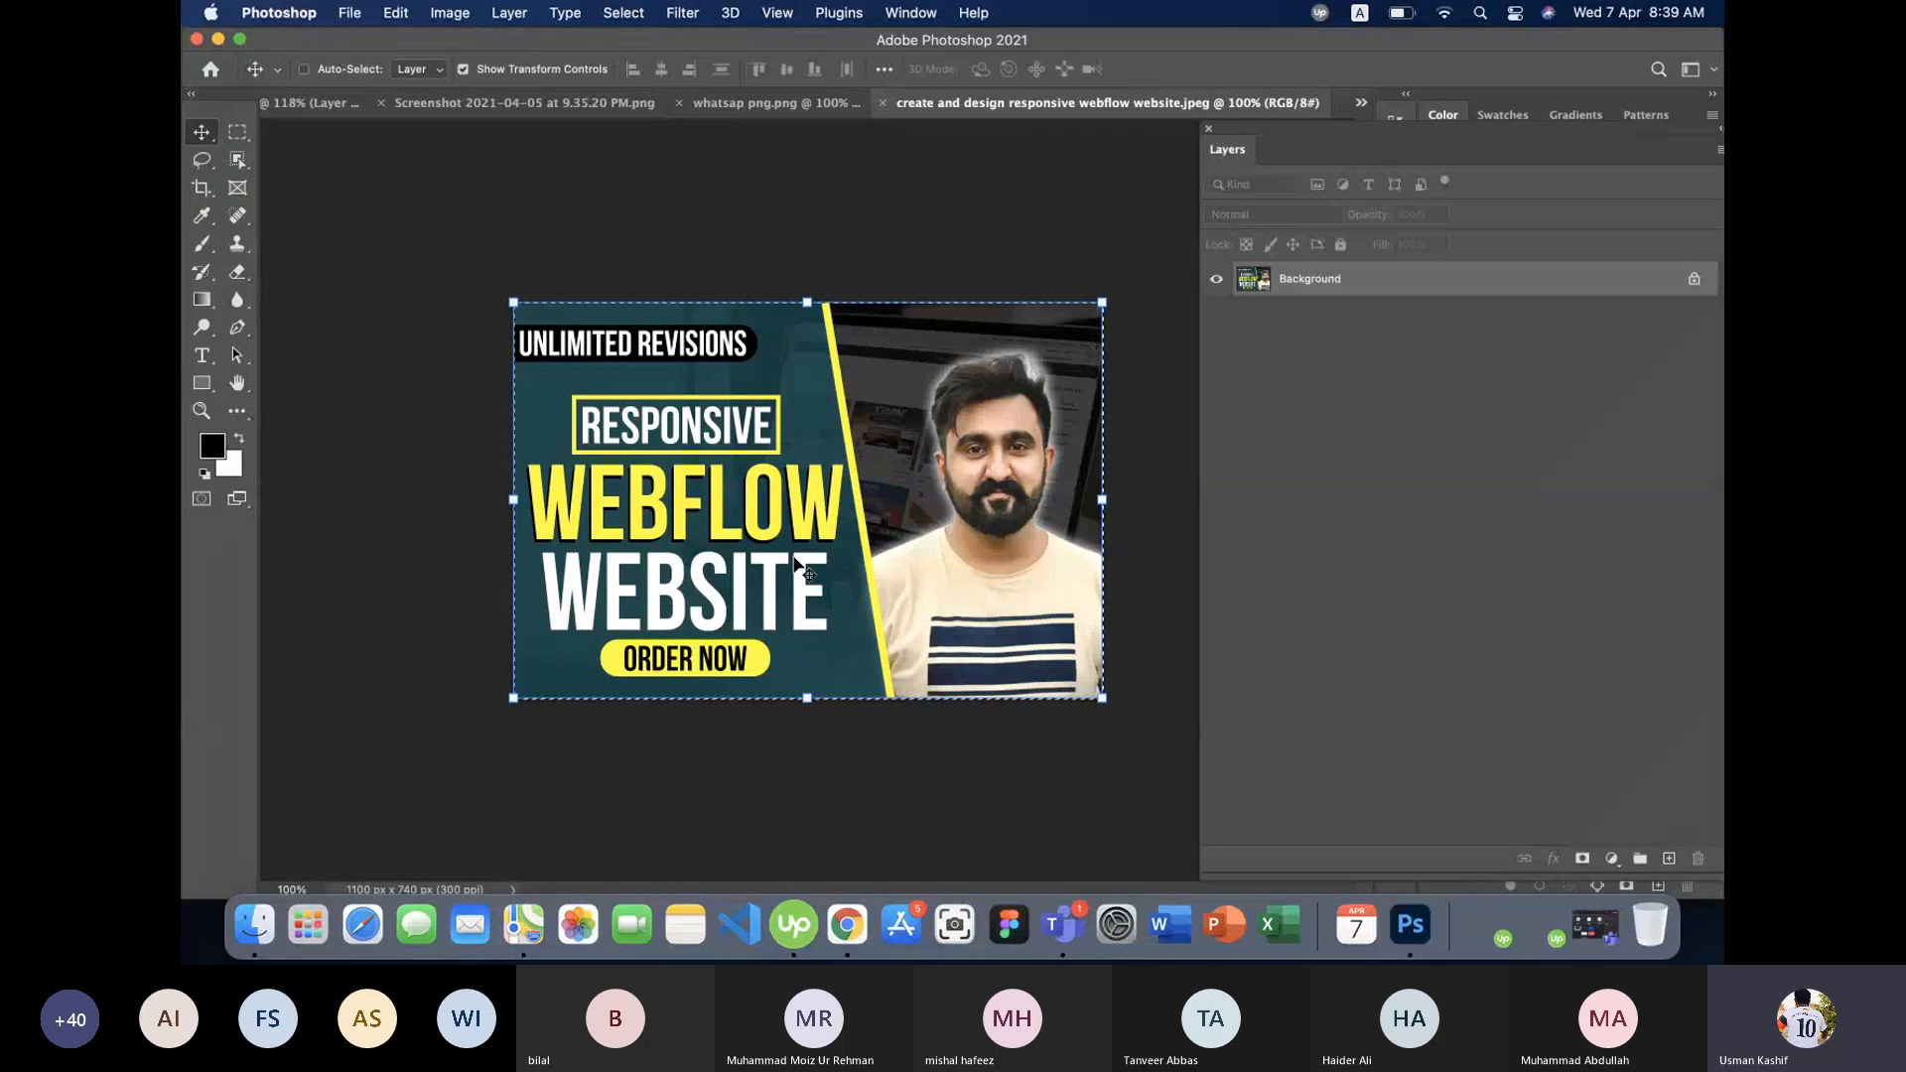
pyautogui.moveTo(725, 526); pyautogui.dragTo(660, 350)
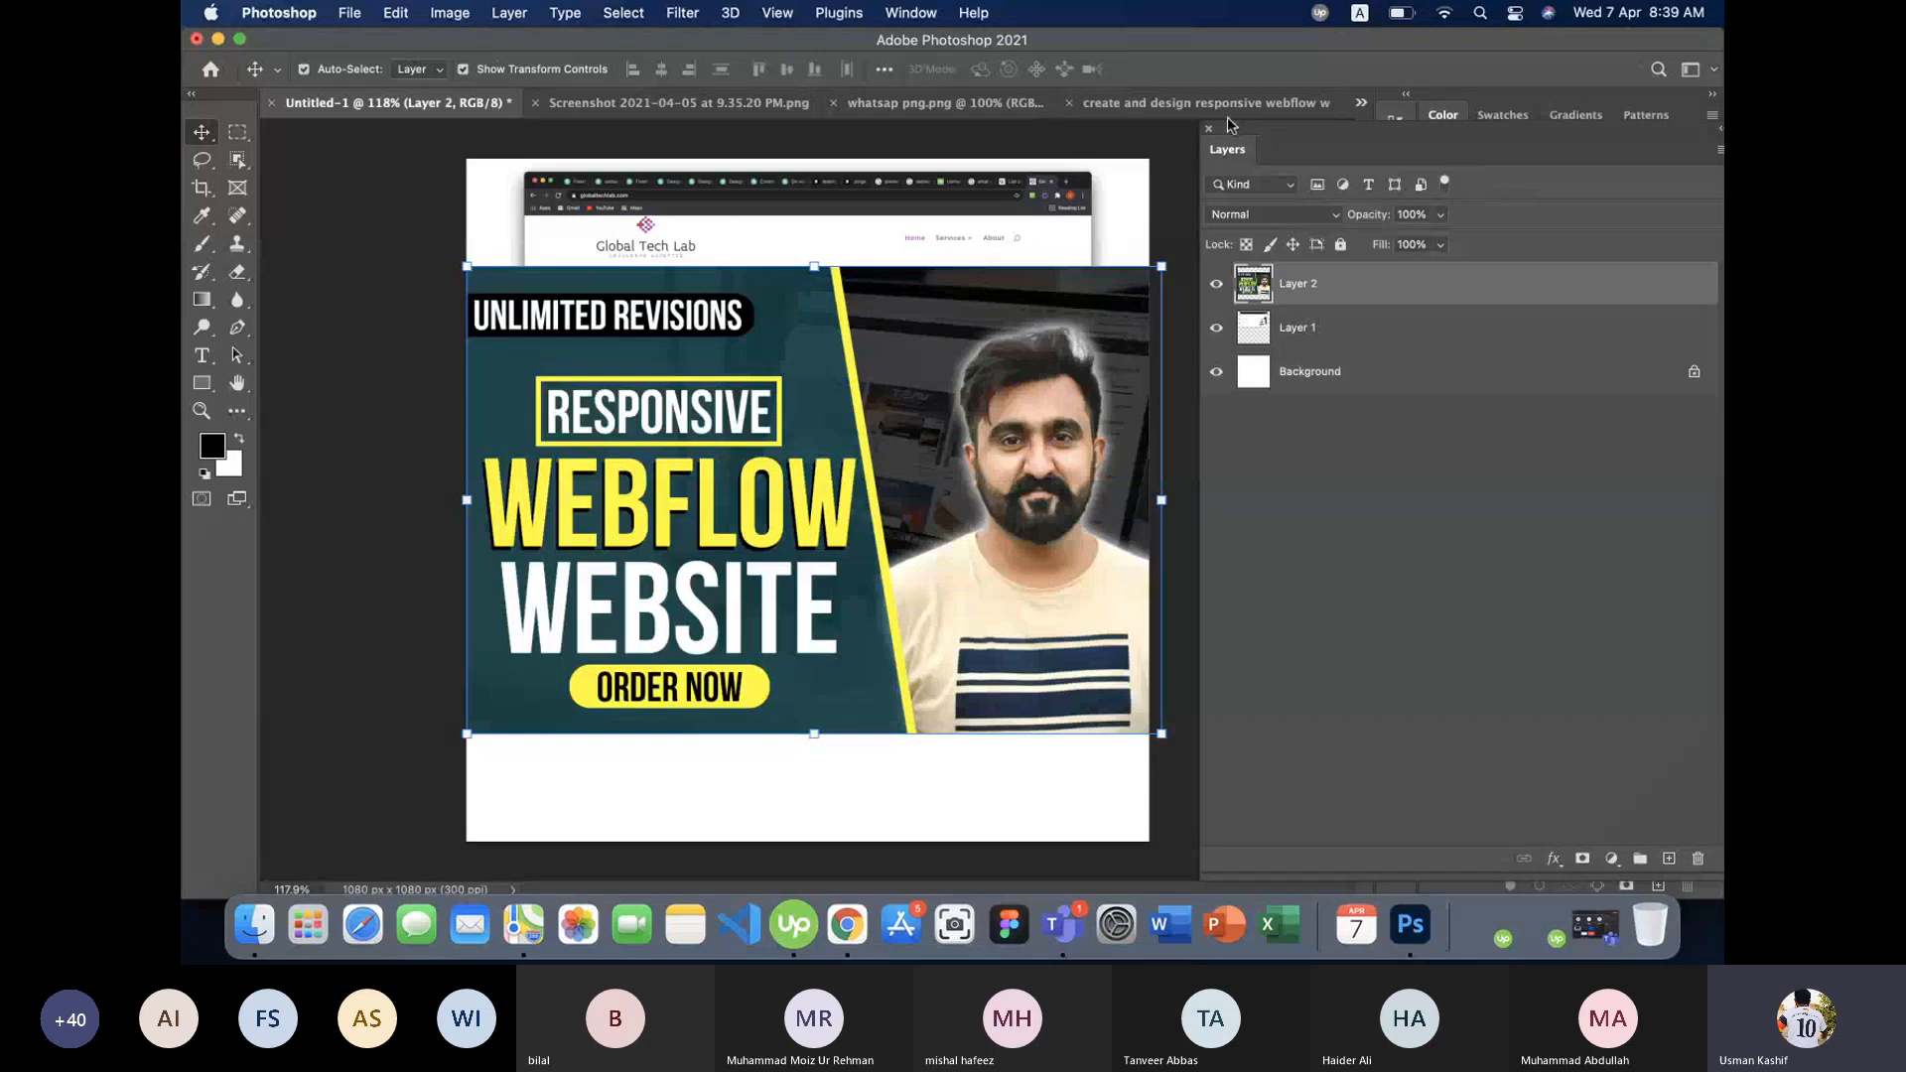
# - Return to the webflow banner document, clear its selection and review which editing commands are available
pyautogui.click(1192, 102)
pyautogui.press('super+d')
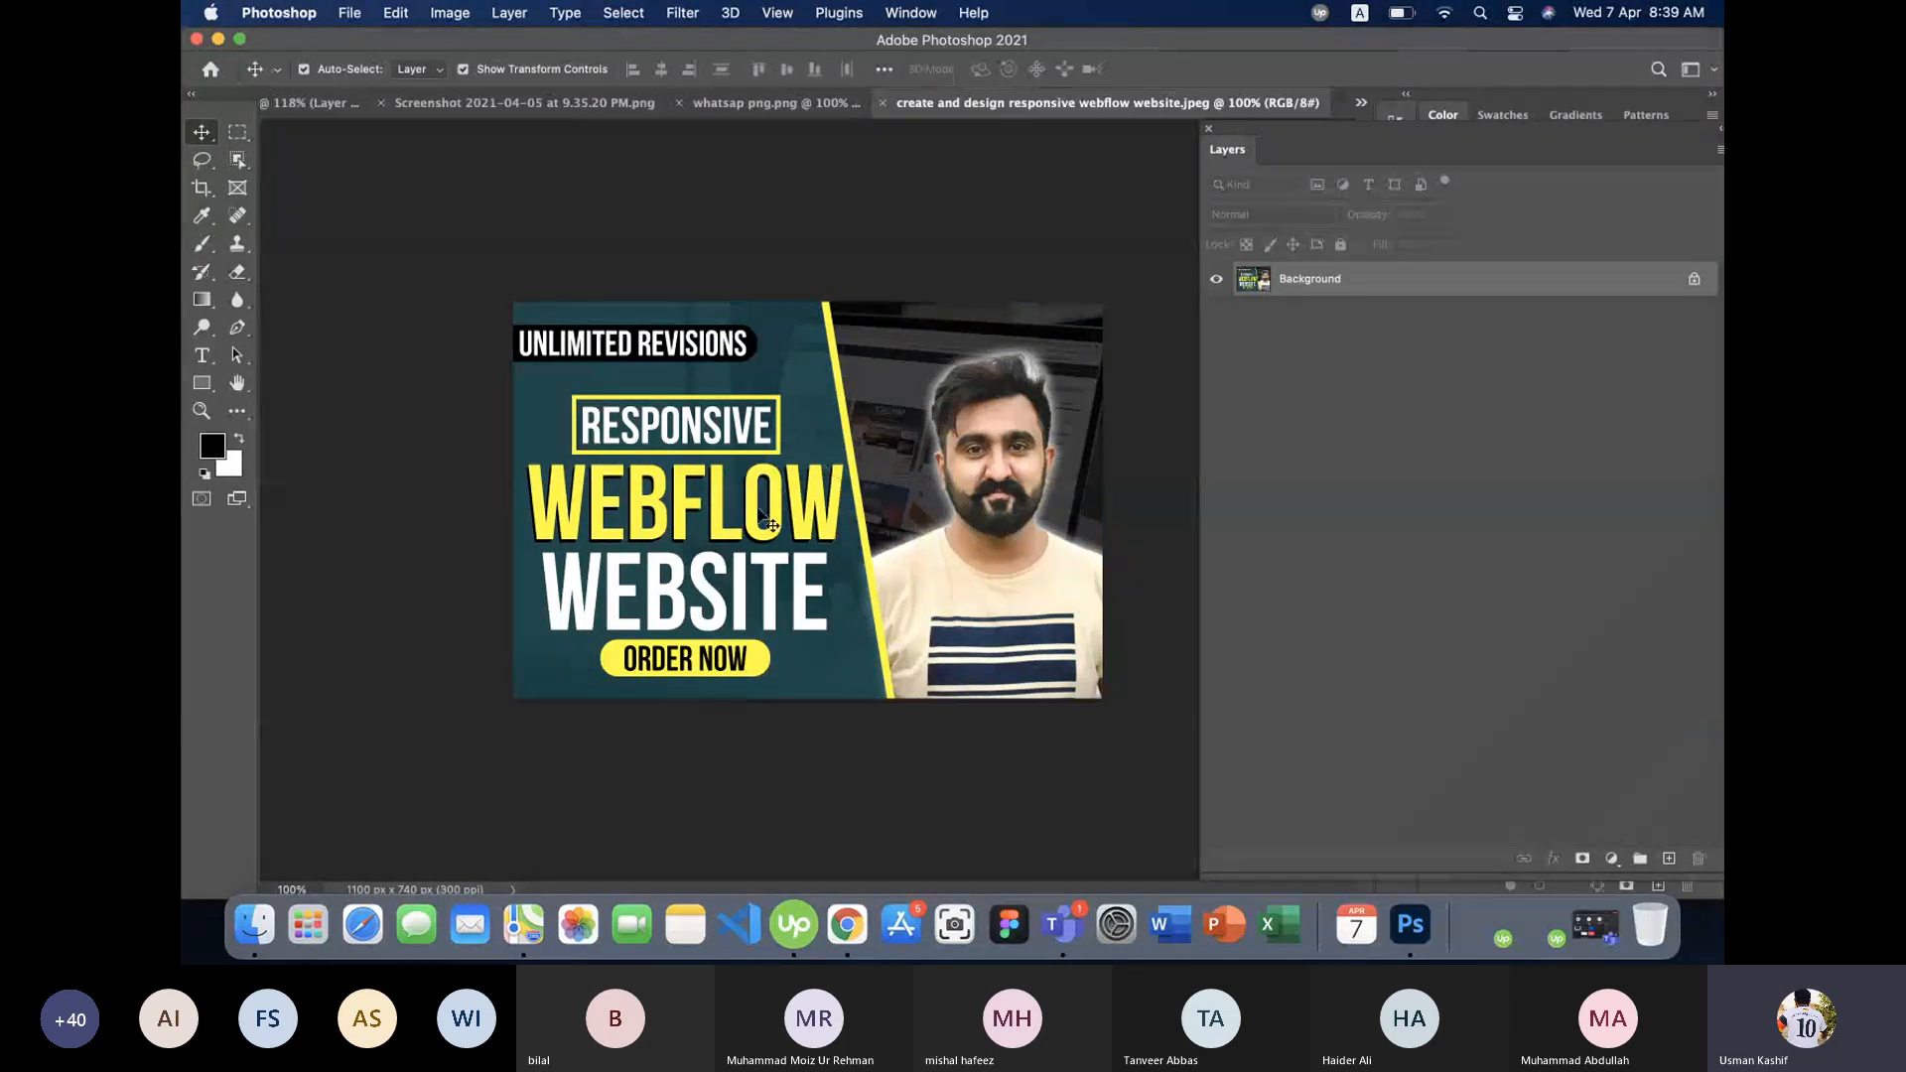
pyautogui.click(396, 12)
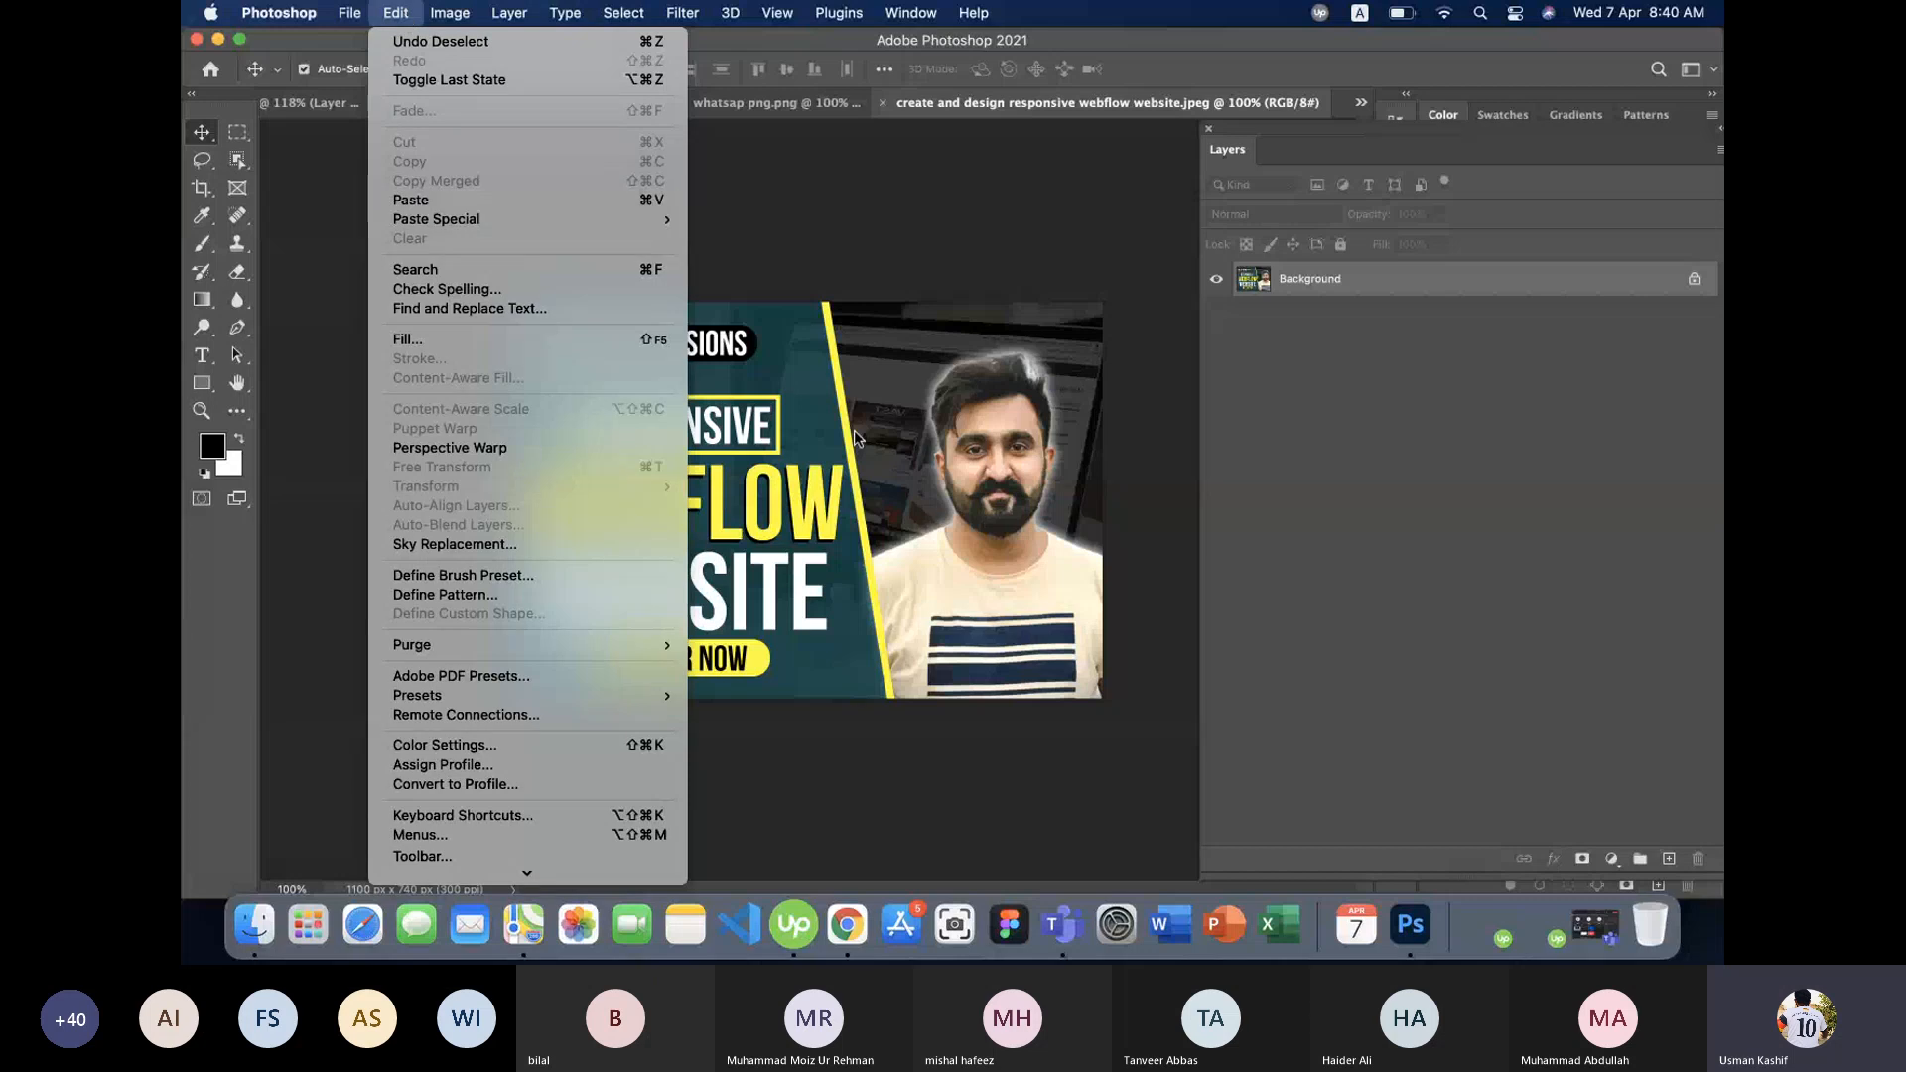
pyautogui.click(860, 437)
pyautogui.click(396, 12)
pyautogui.click(814, 482)
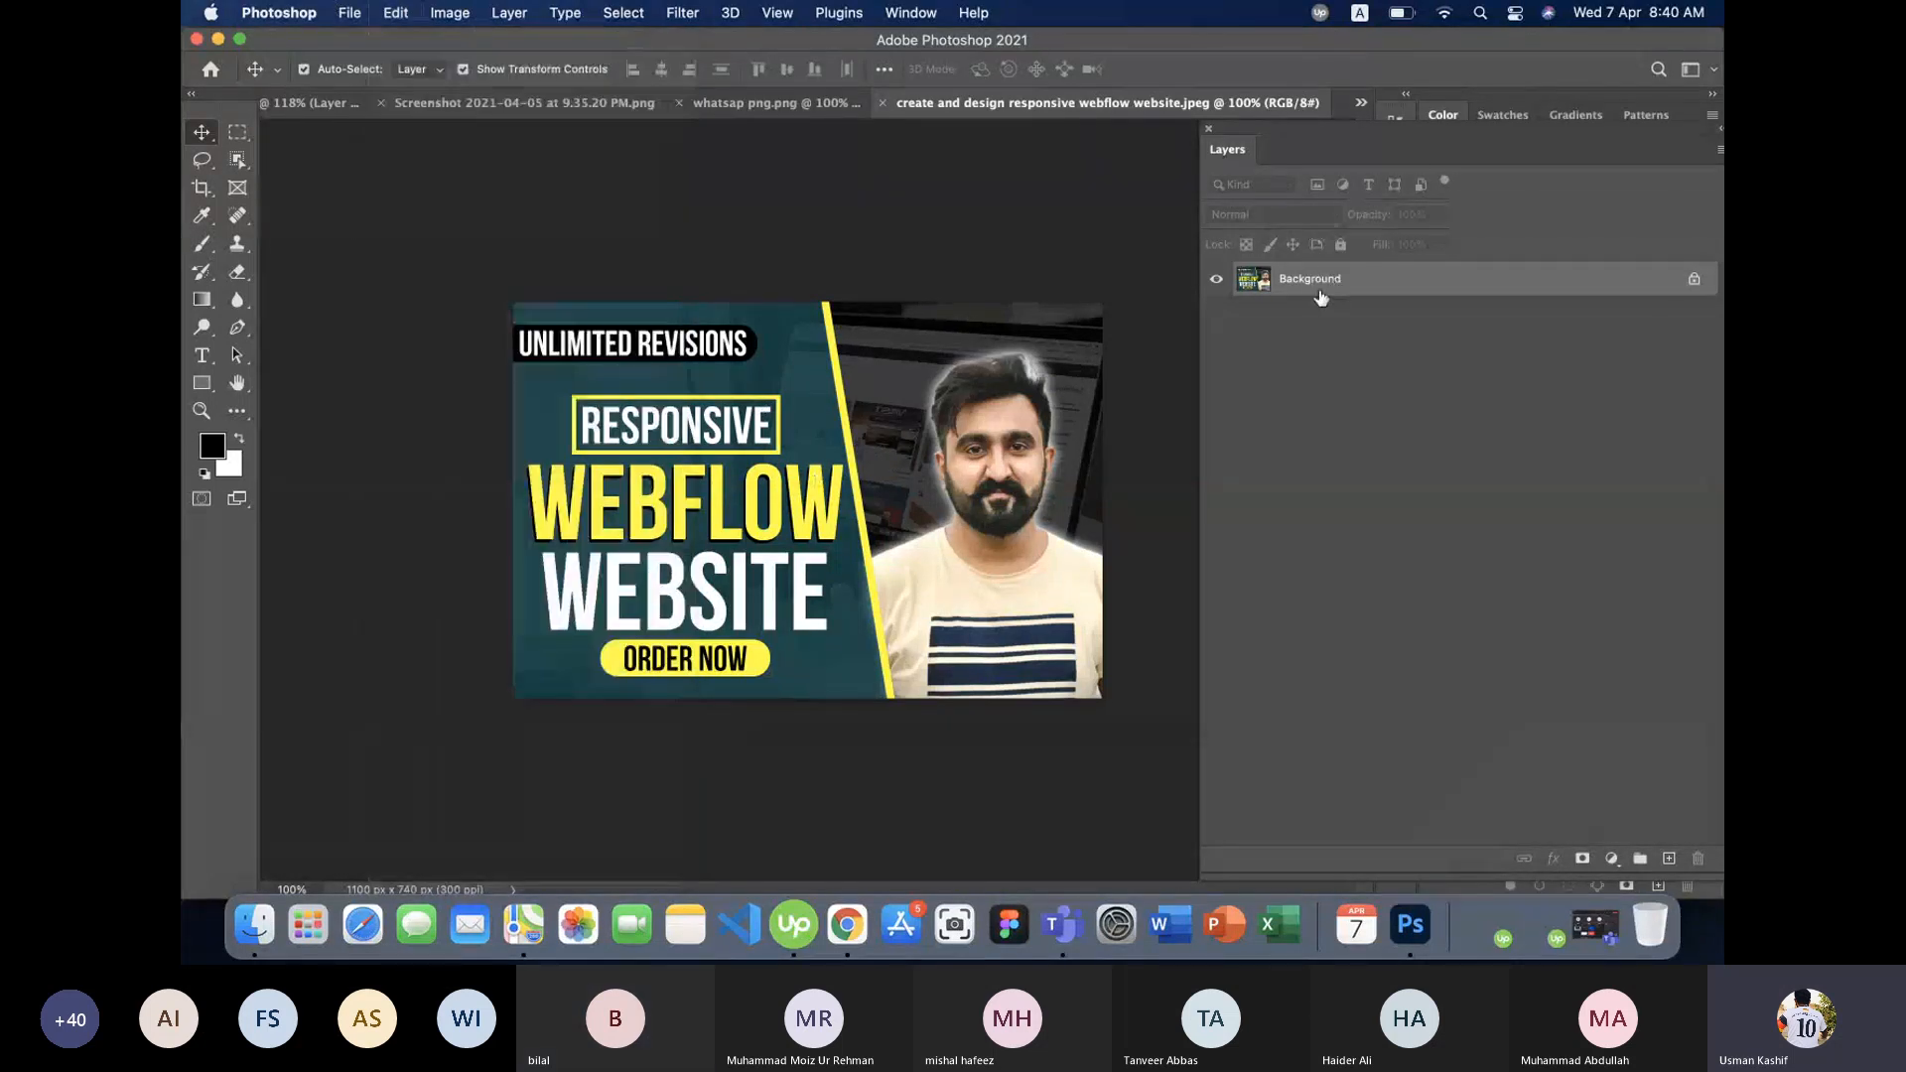
# - Select and copy the entire webflow banner image and paste it into the Untitled-1 document
pyautogui.press('super+a')
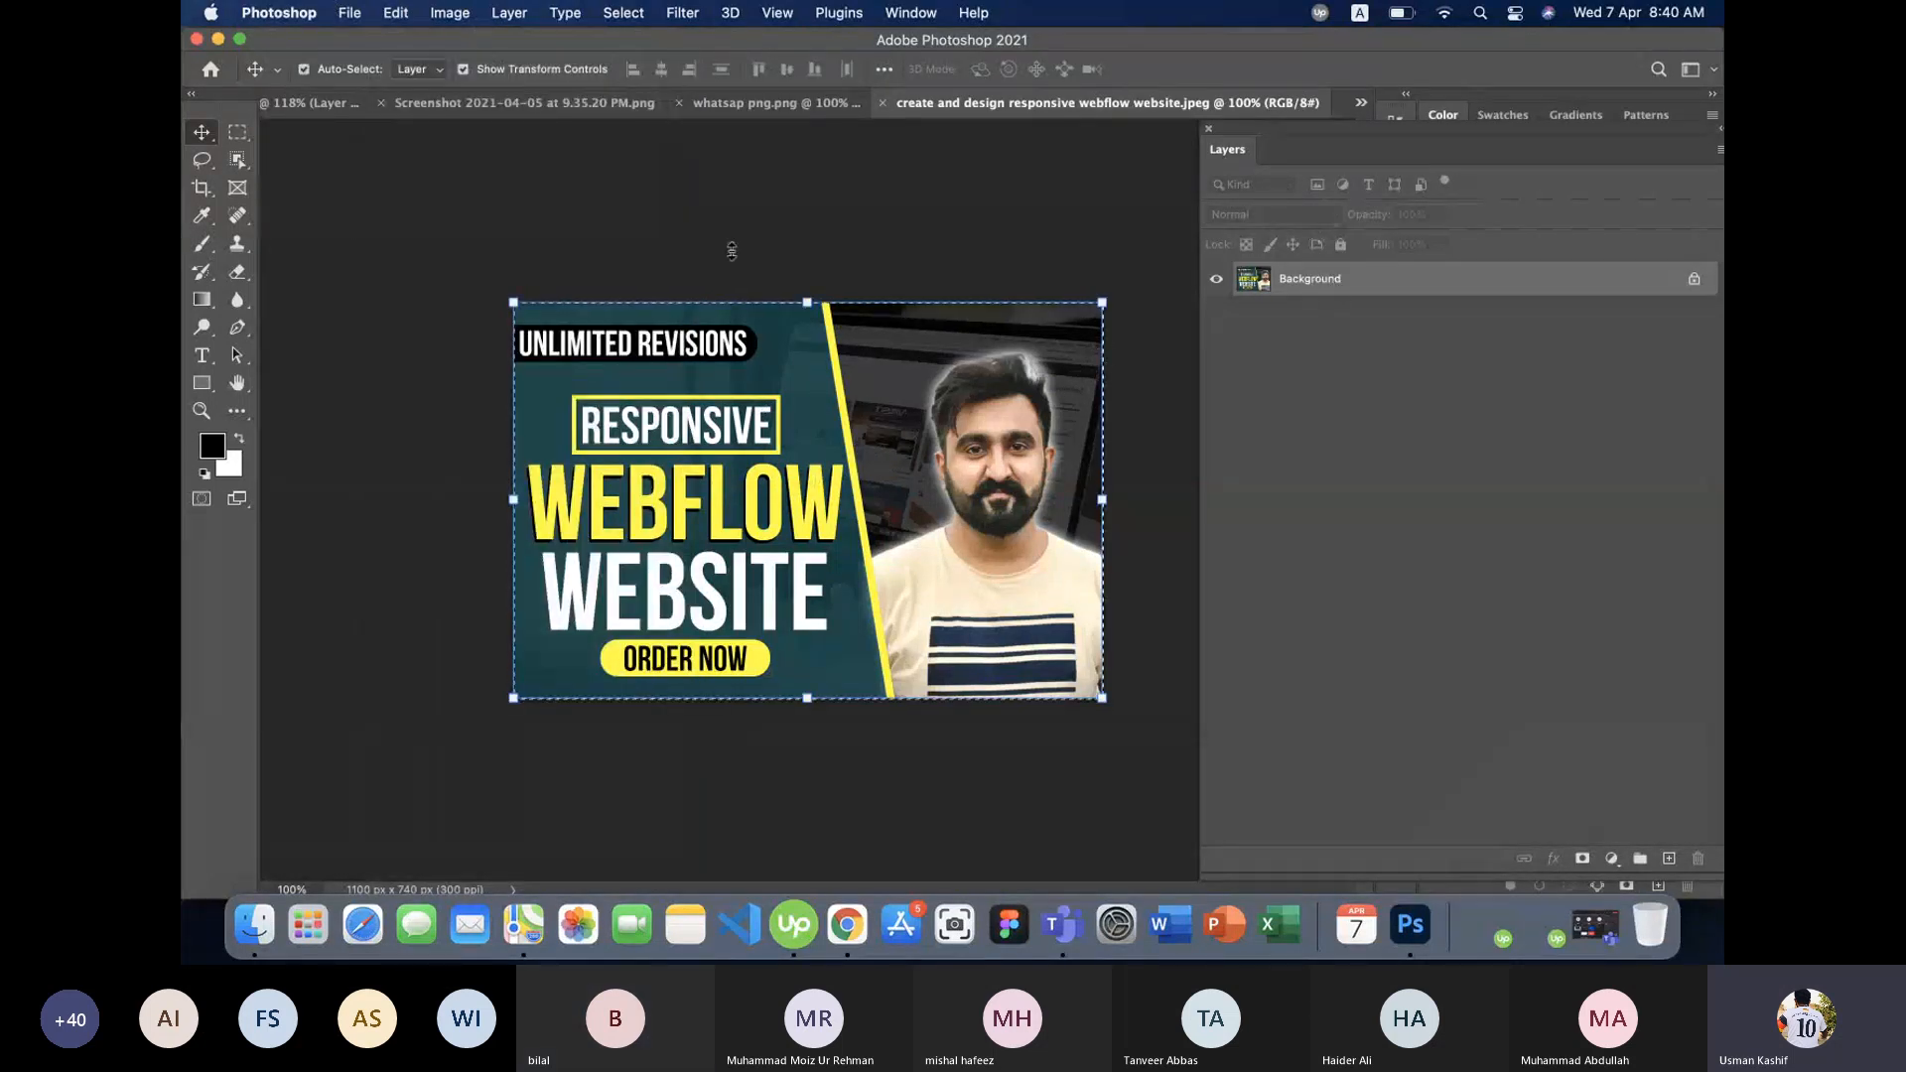
pyautogui.click(396, 12)
pyautogui.click(417, 162)
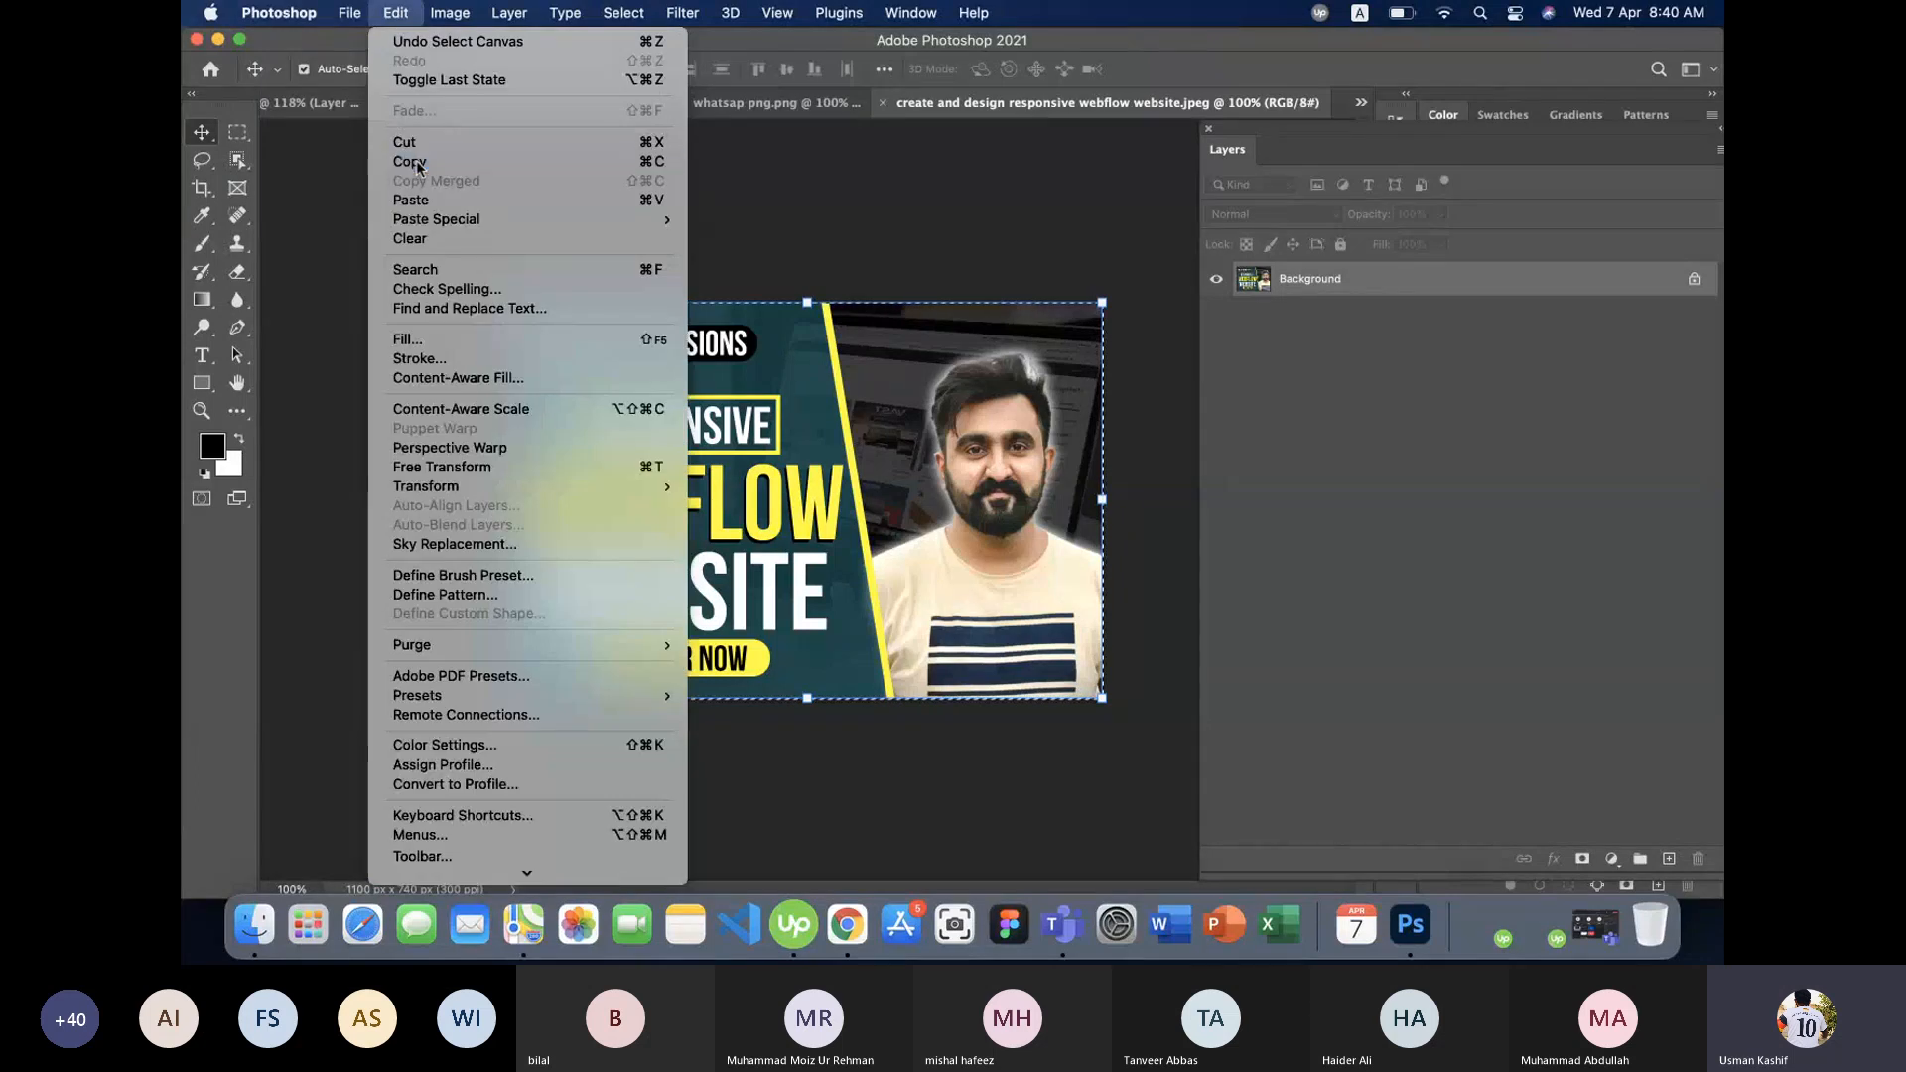
pyautogui.click(288, 105)
pyautogui.click(397, 11)
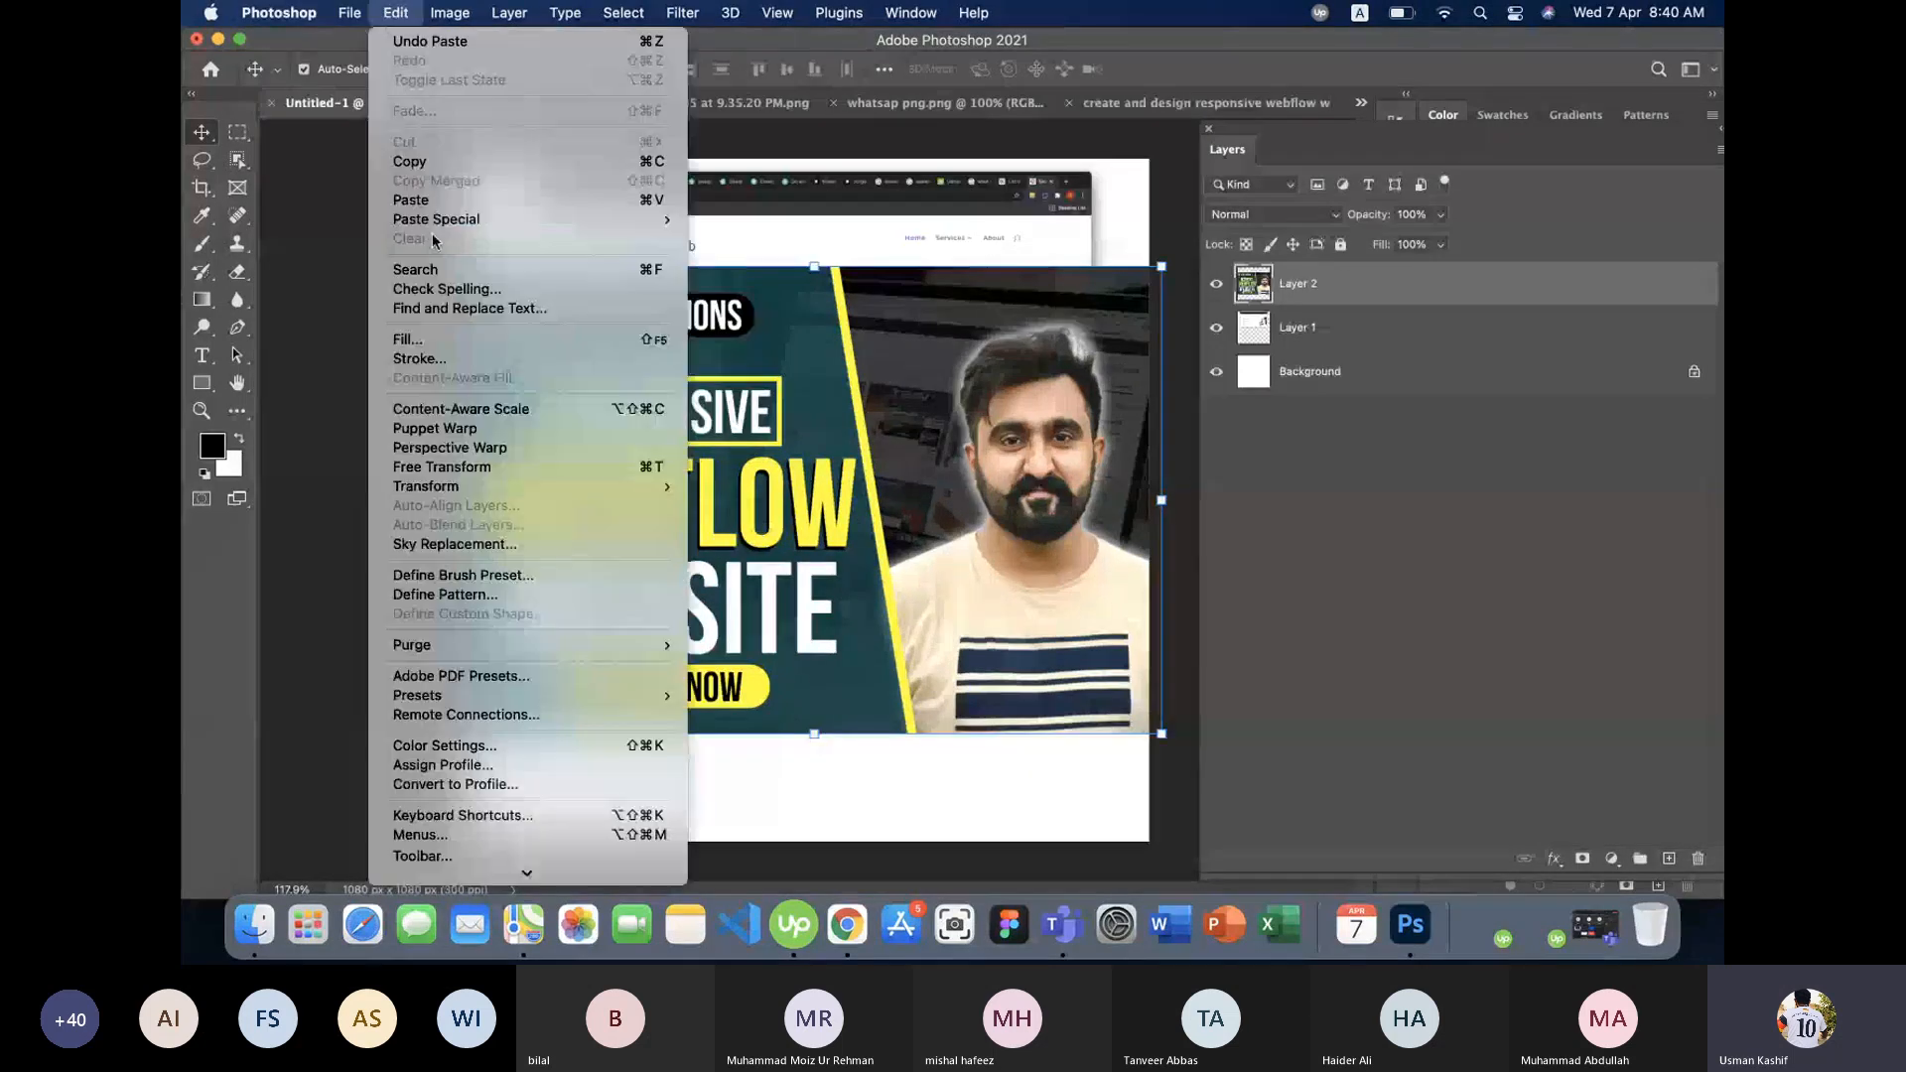
pyautogui.click(417, 205)
# - Delete the webflow banner layers and the website screenshot layer from Untitled-1, leaving only the Background layer
pyautogui.moveTo(792, 523); pyautogui.dragTo(825, 558)
pyautogui.moveTo(824, 558); pyautogui.dragTo(824, 558)
pyautogui.press('BackSpace')
pyautogui.press('BackSpace')
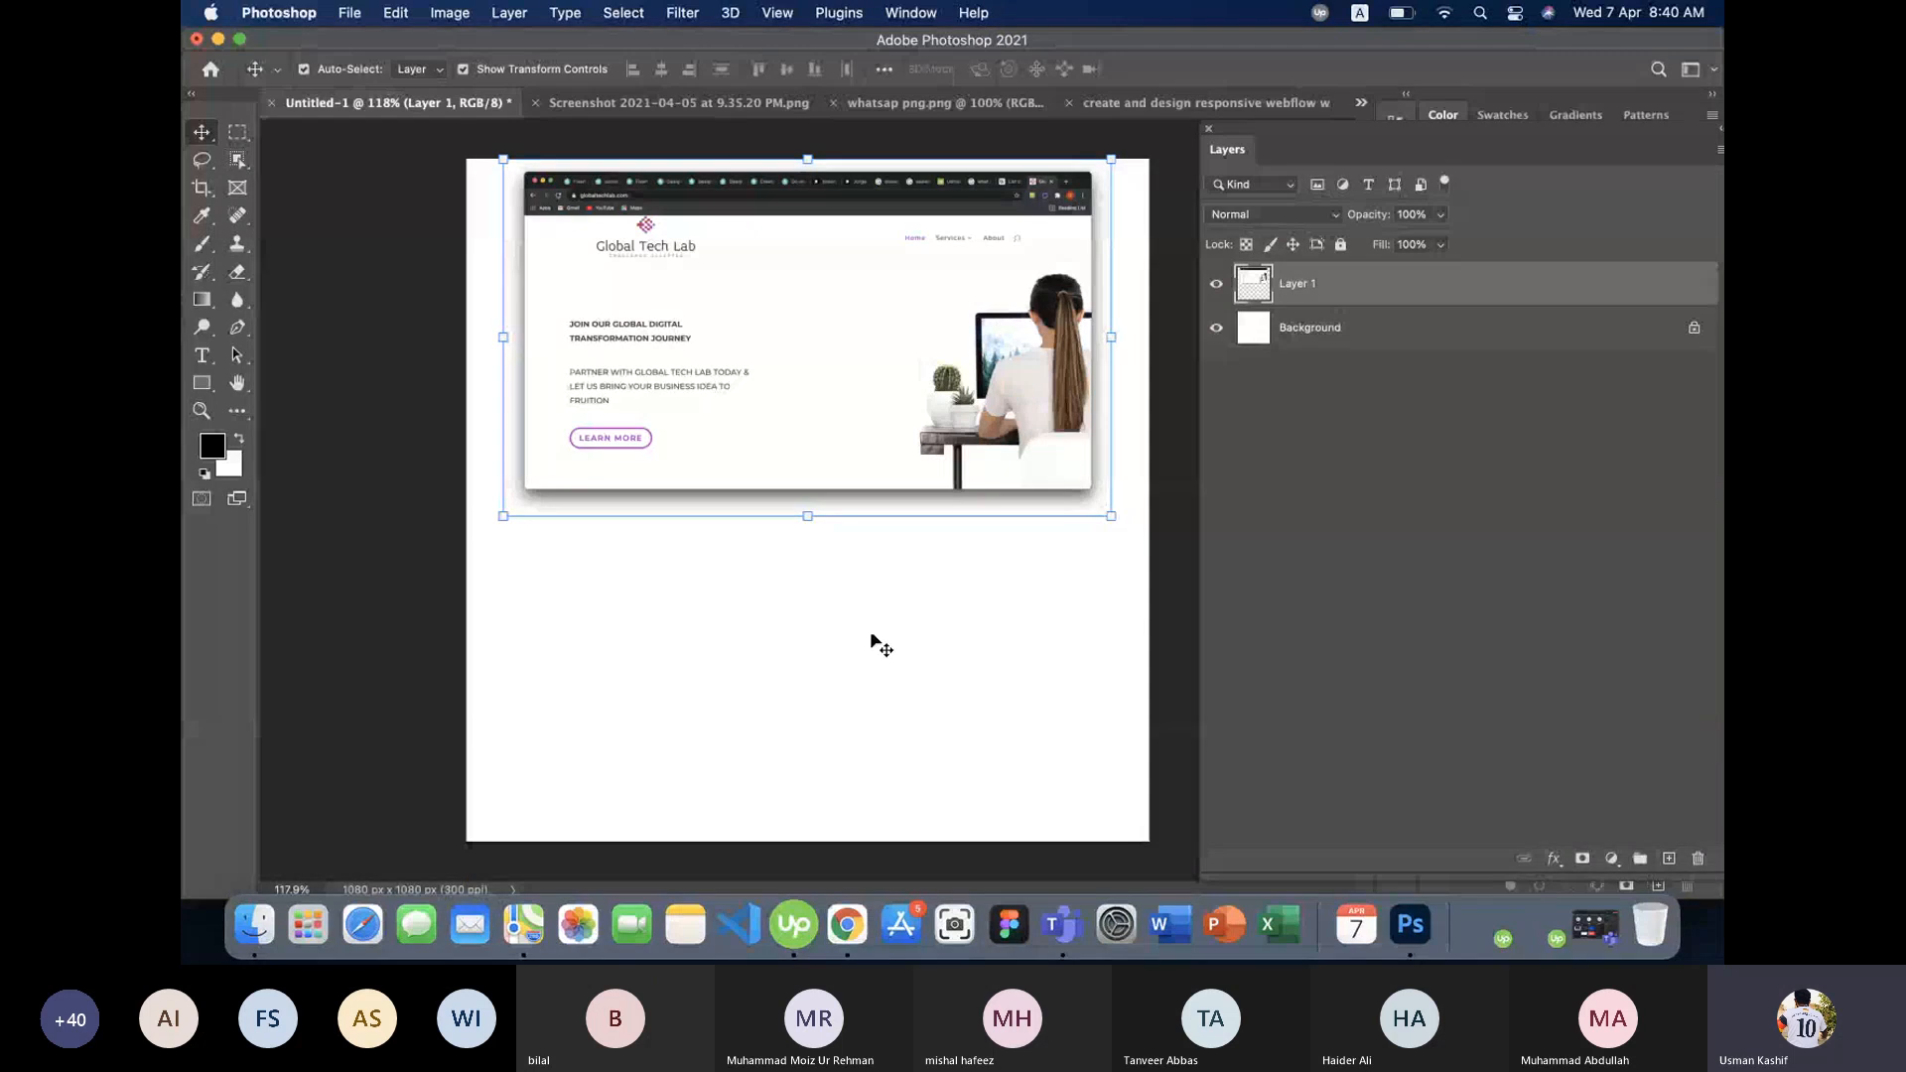
pyautogui.moveTo(1015, 614); pyautogui.dragTo(875, 597)
pyautogui.press('BackSpace')
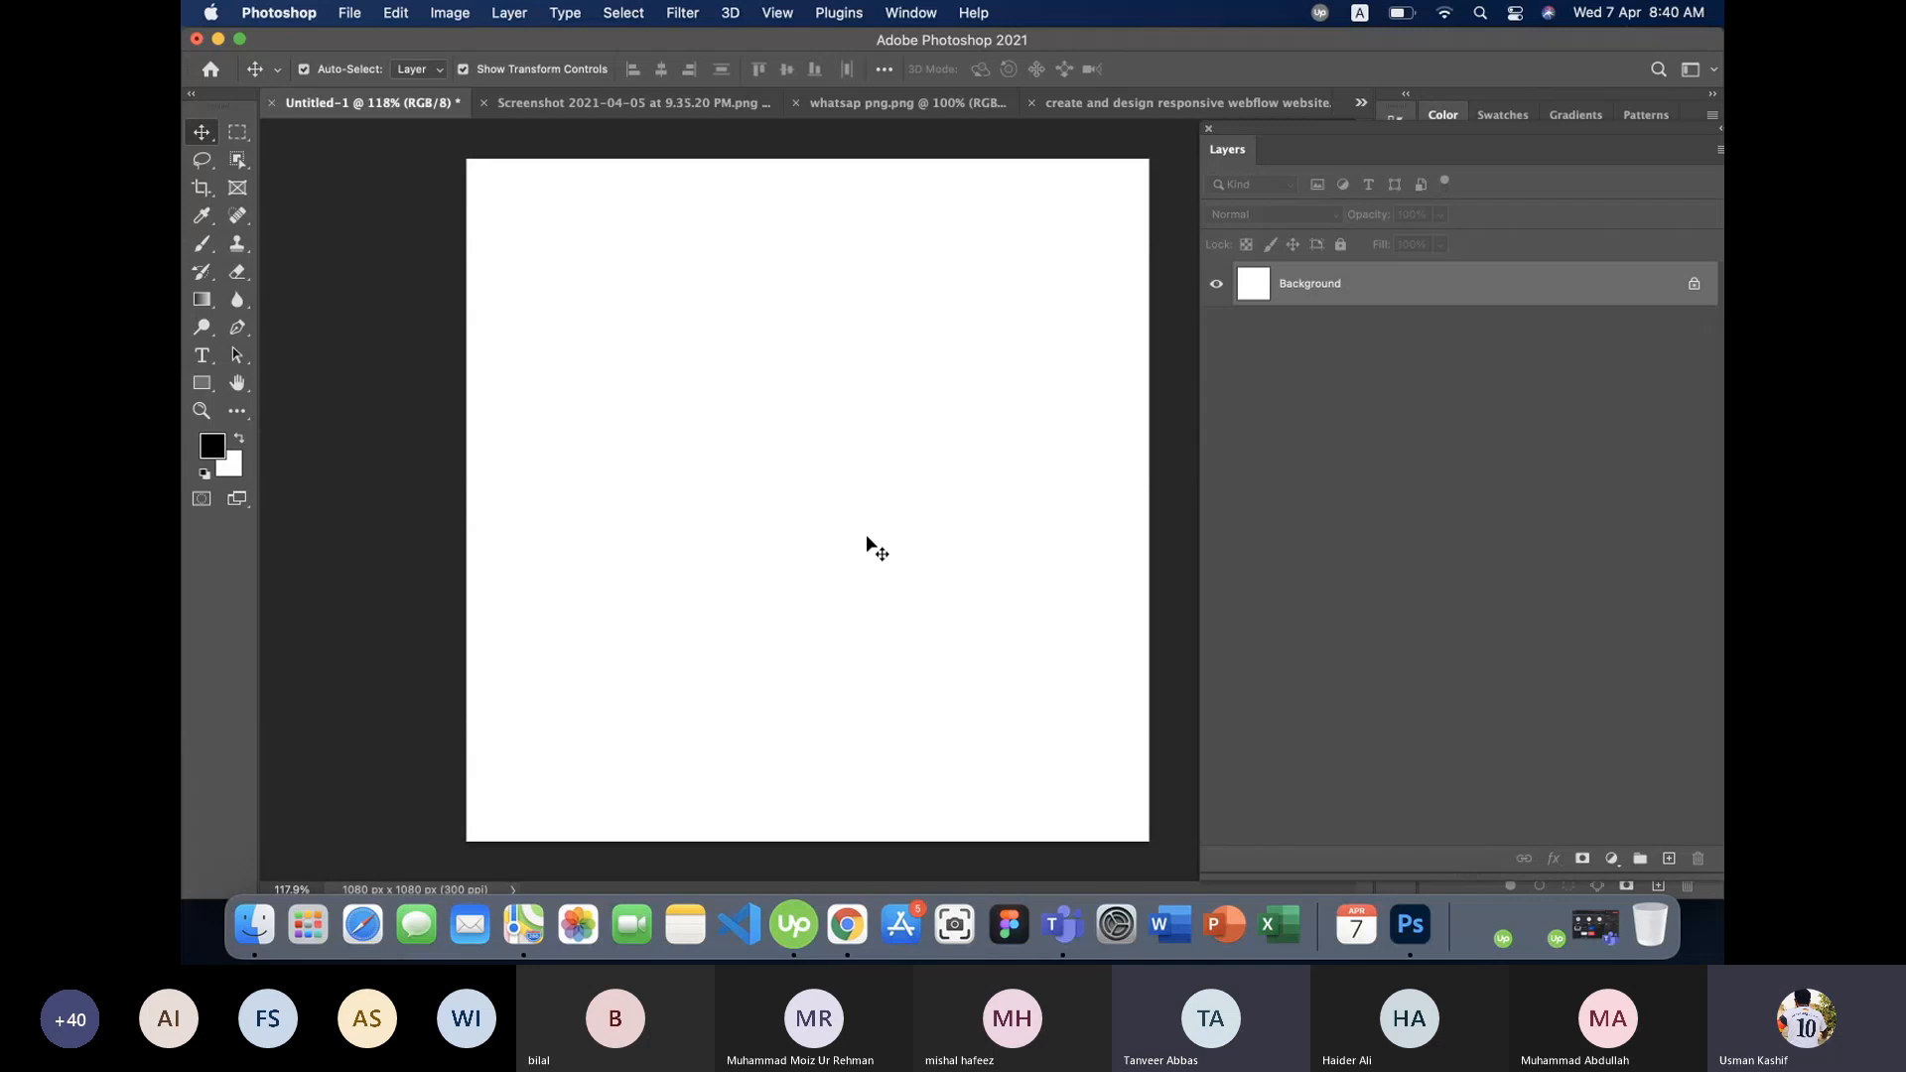
# - Set the foreground color to the teal green #1ae19d
pyautogui.click(215, 452)
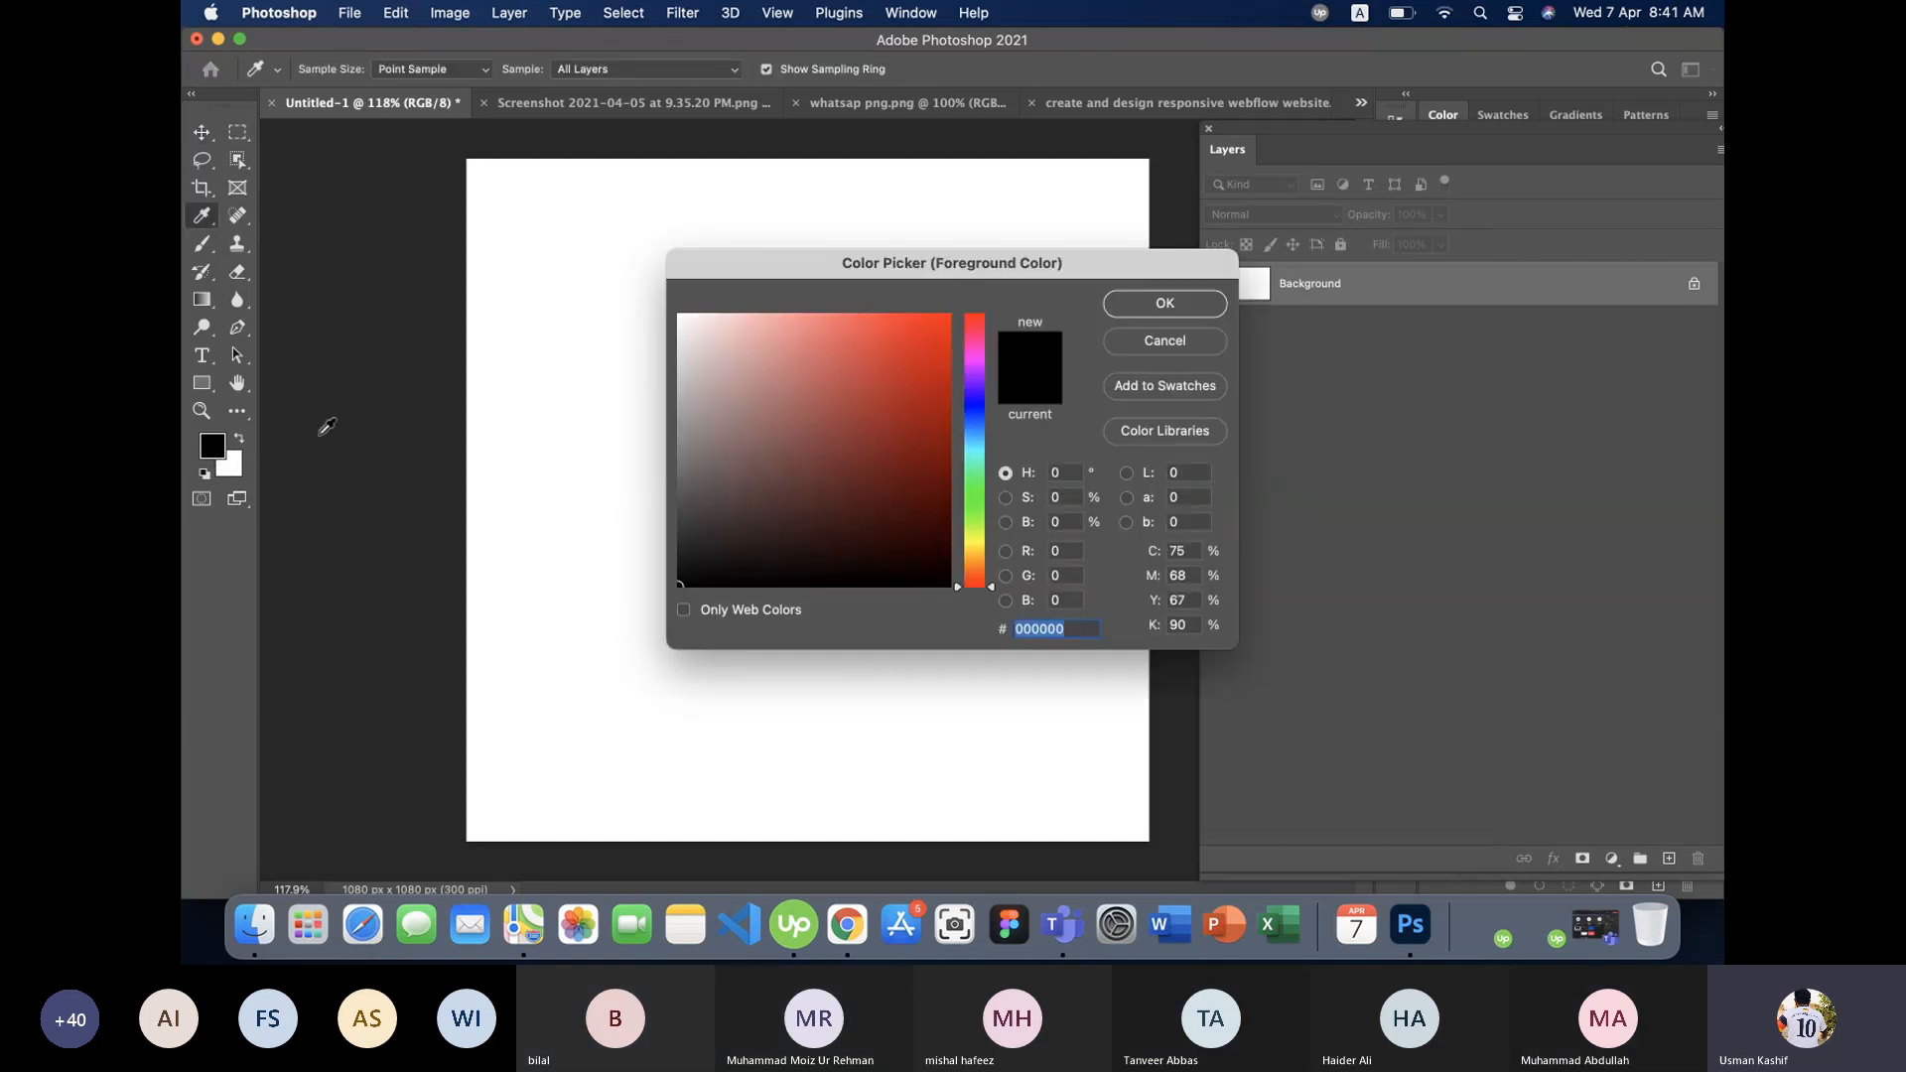
pyautogui.click(1112, 347)
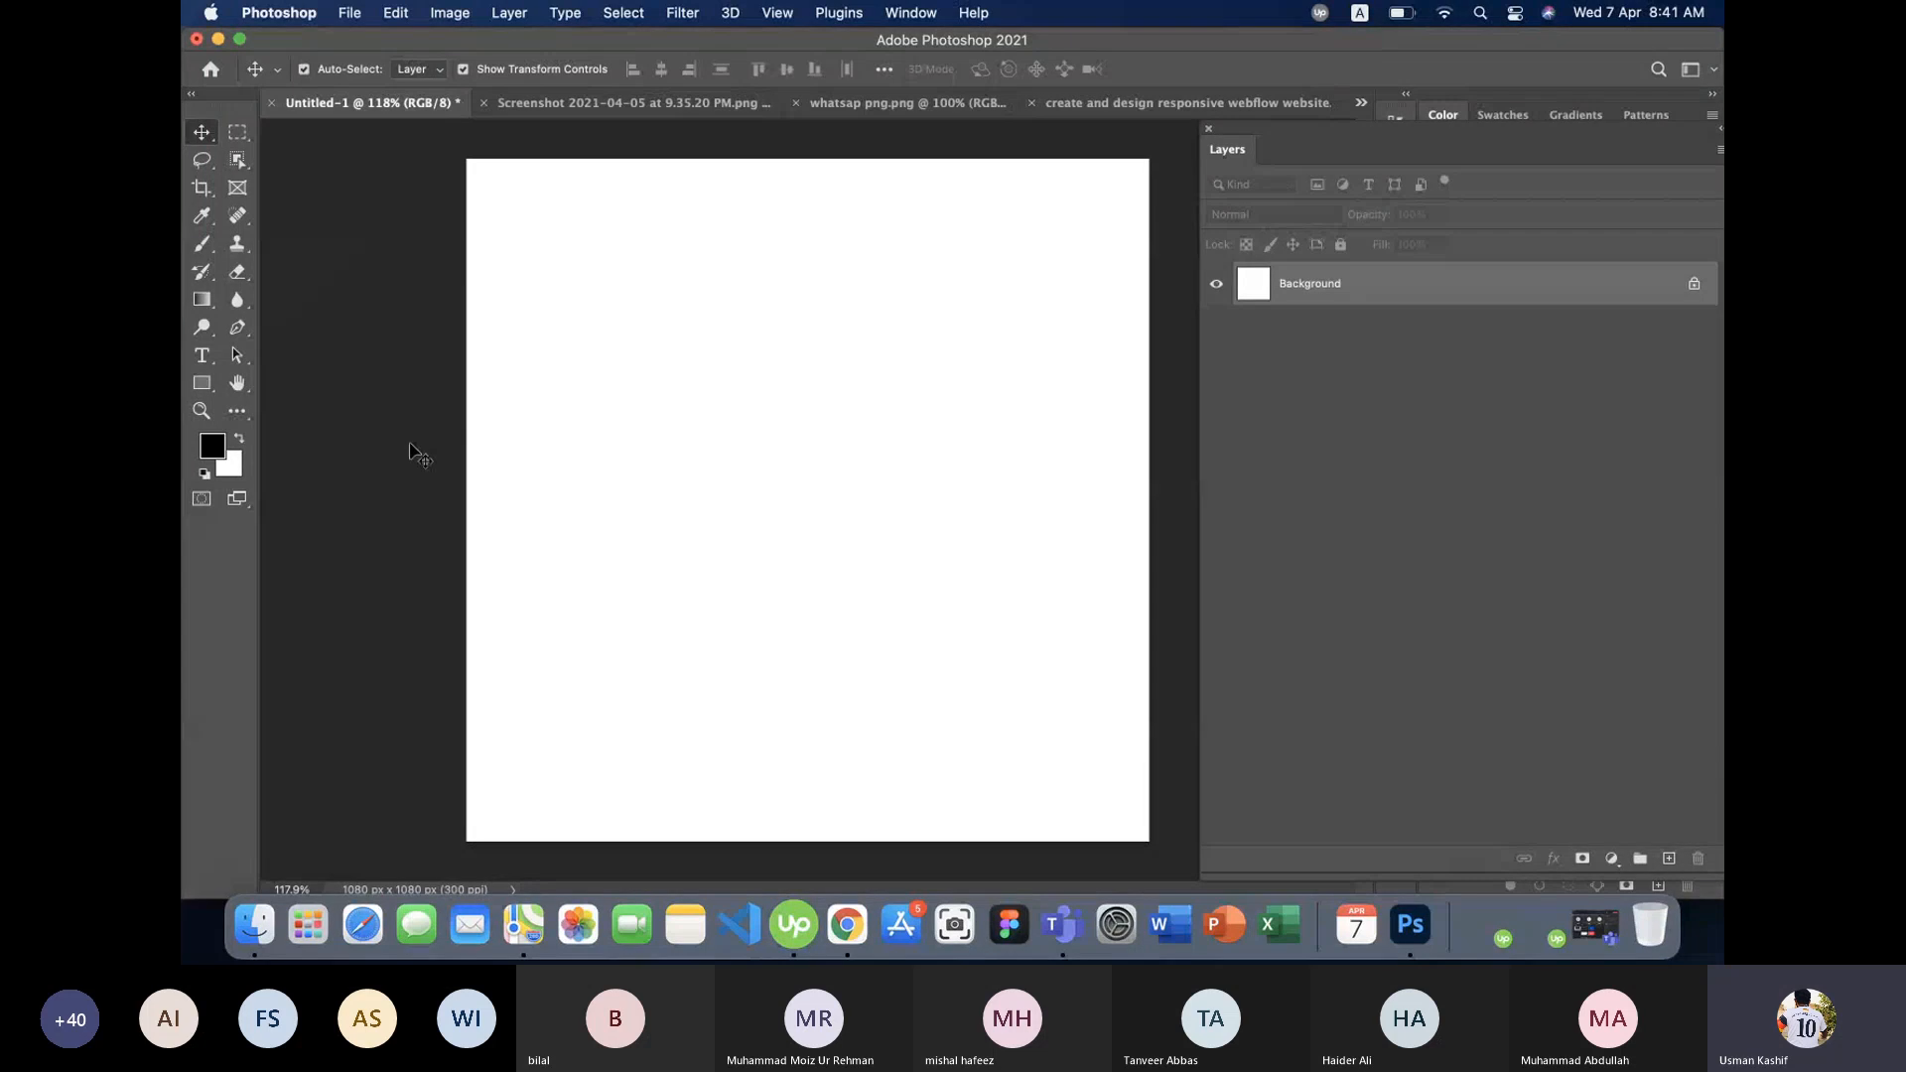
pyautogui.click(213, 449)
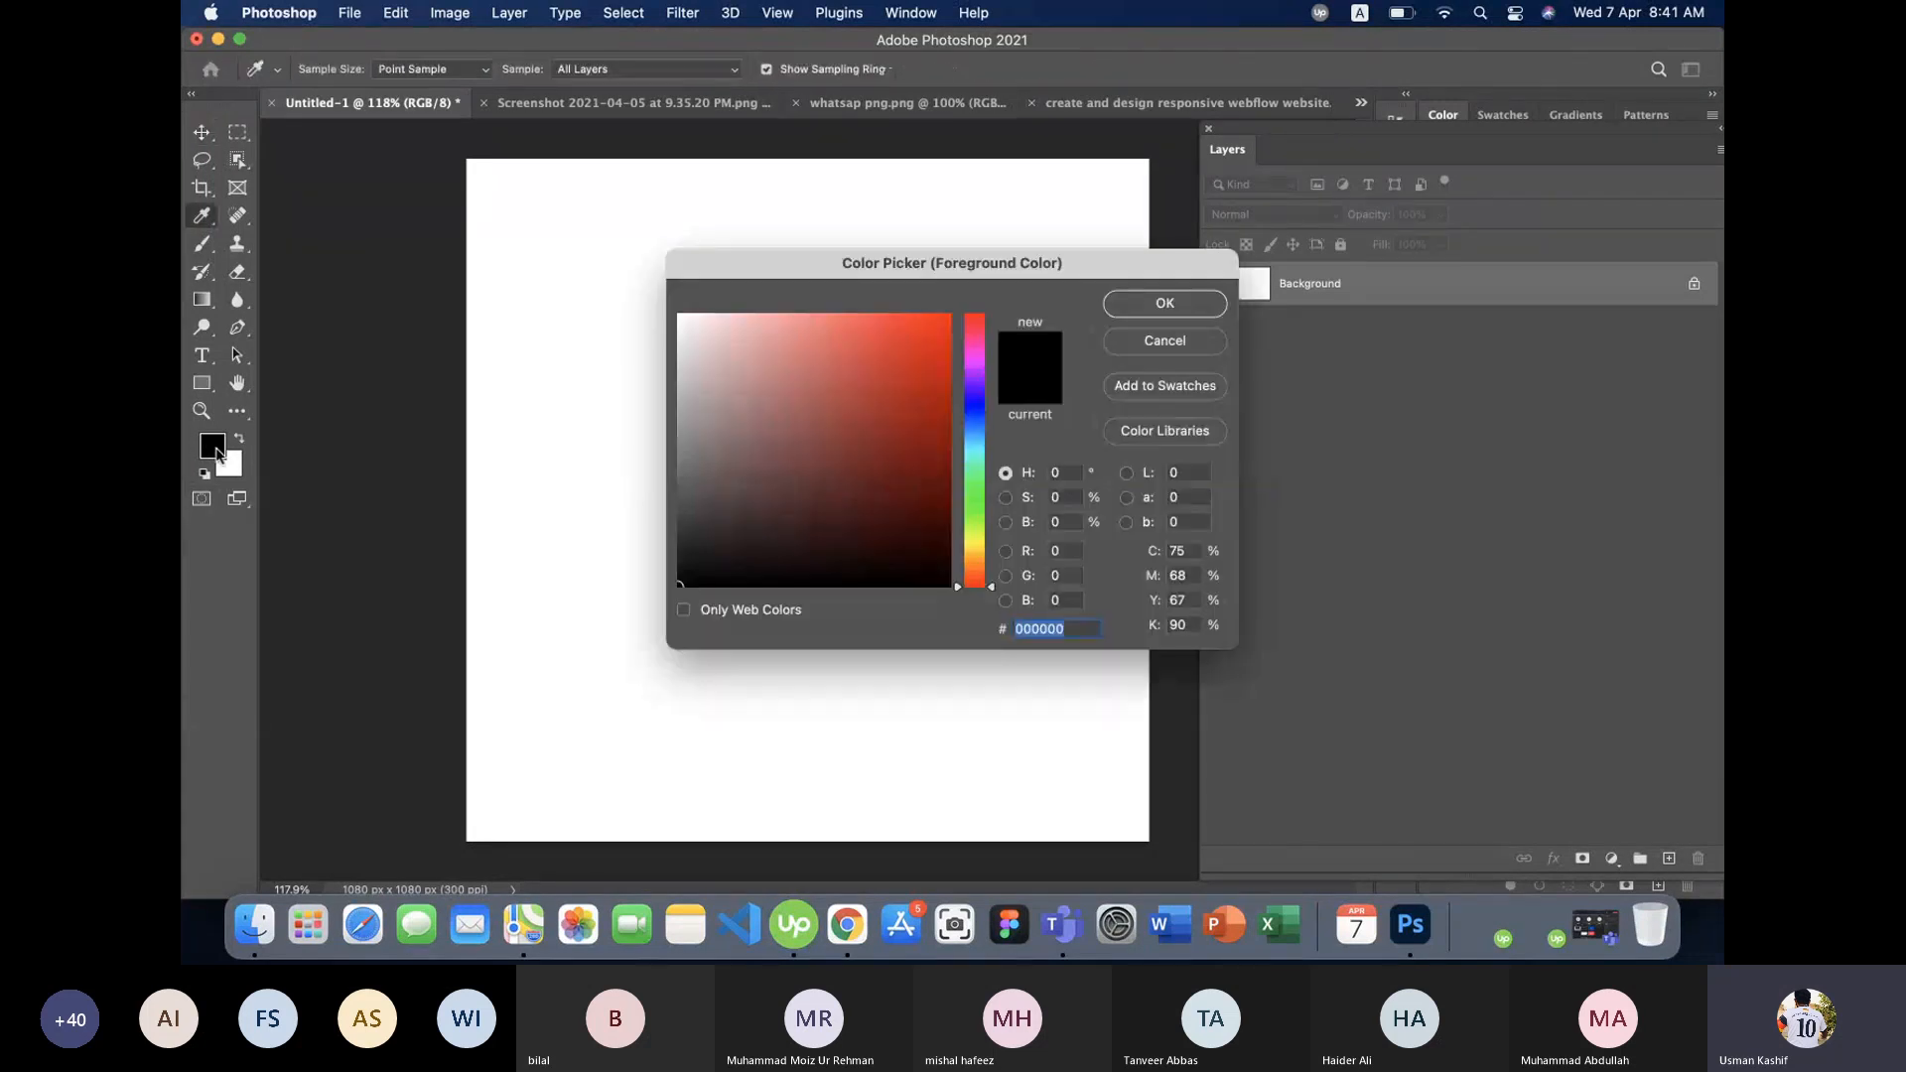
pyautogui.click(990, 517)
pyautogui.click(897, 408)
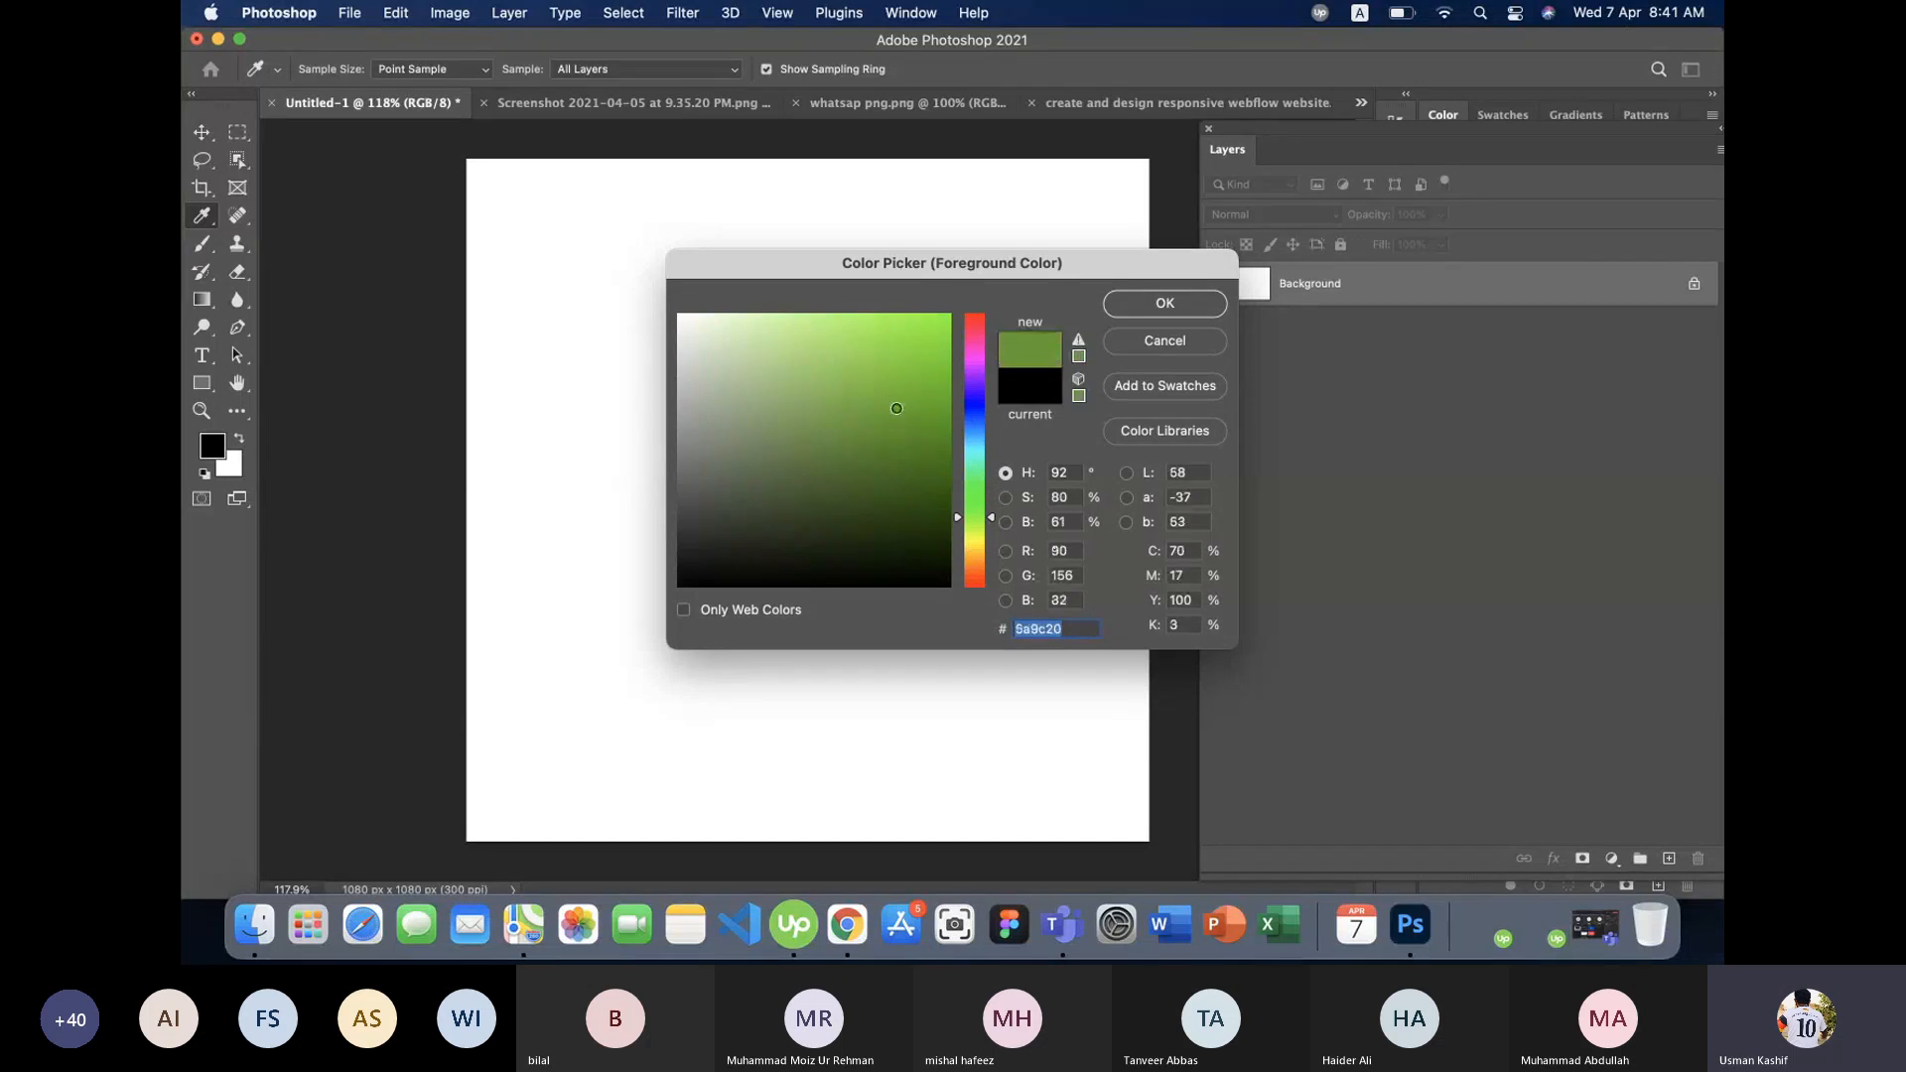
pyautogui.click(974, 462)
pyautogui.click(921, 346)
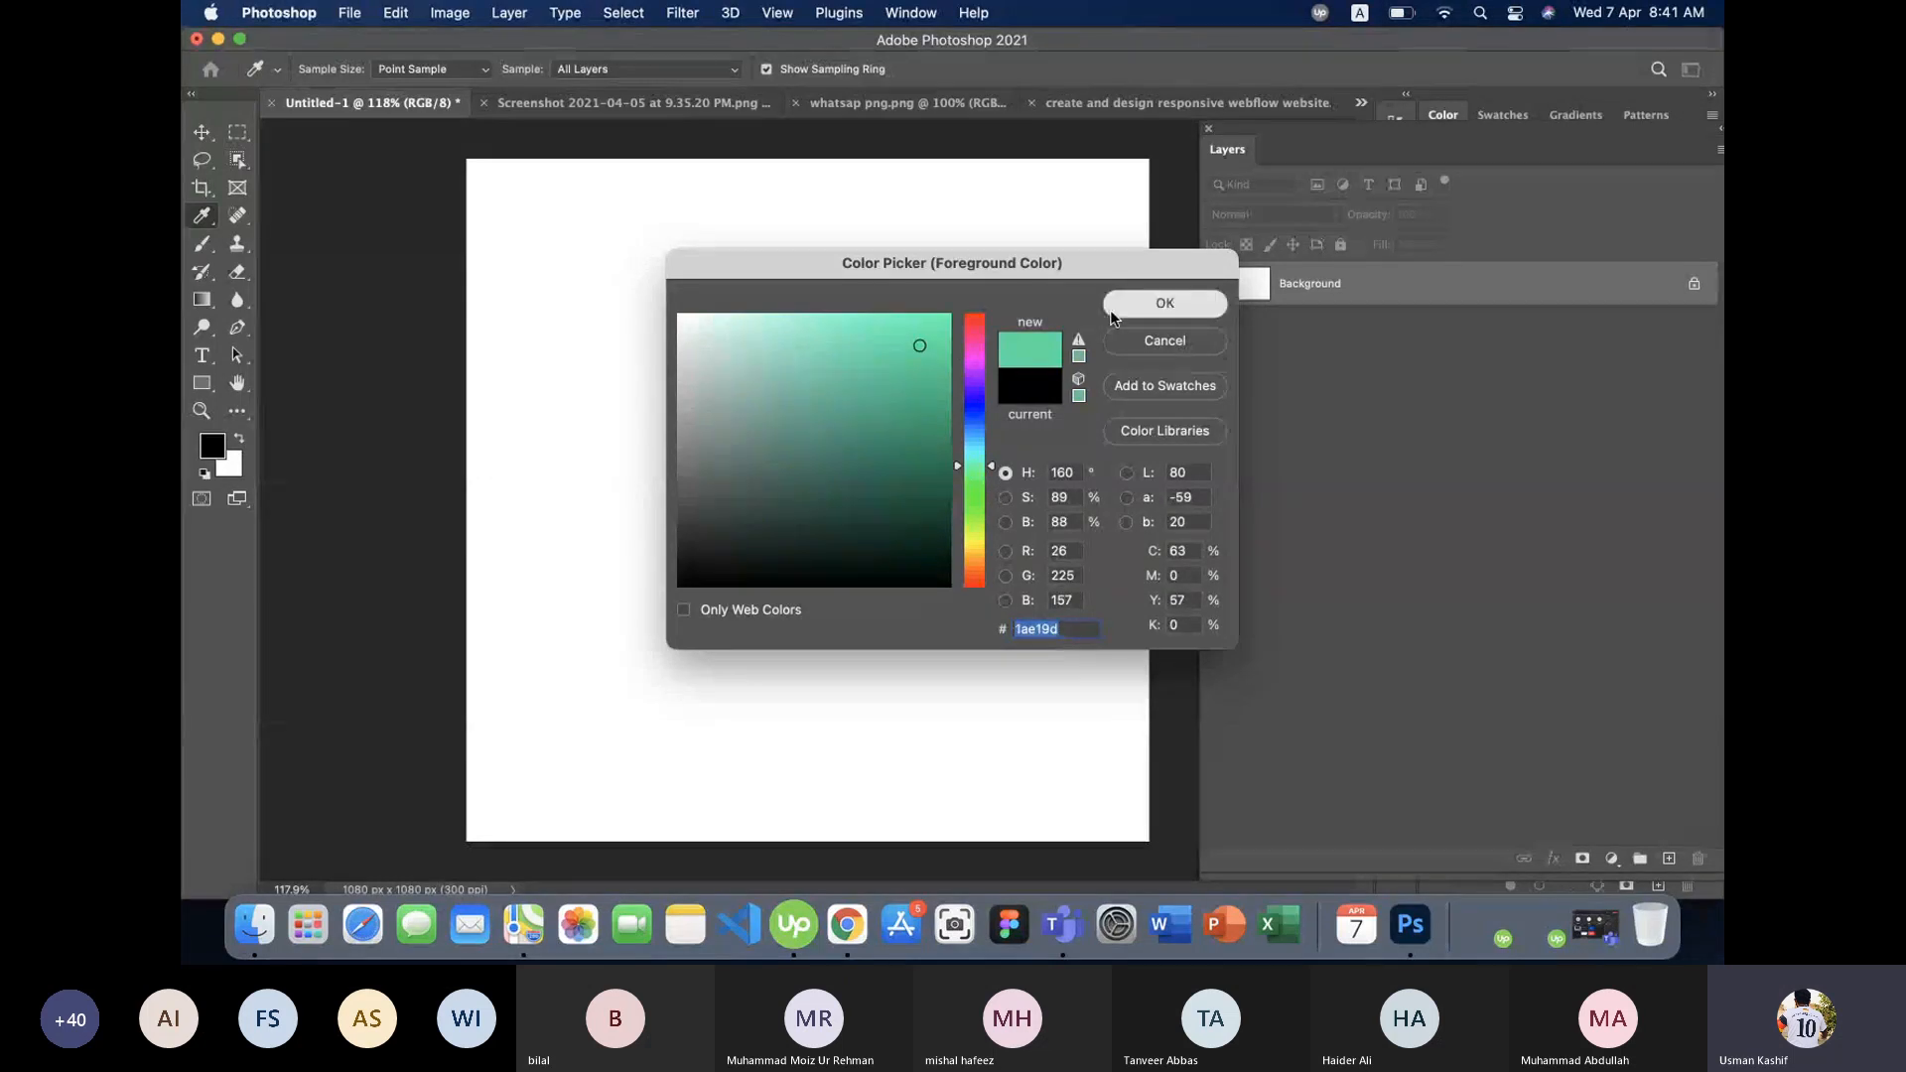
pyautogui.click(1165, 303)
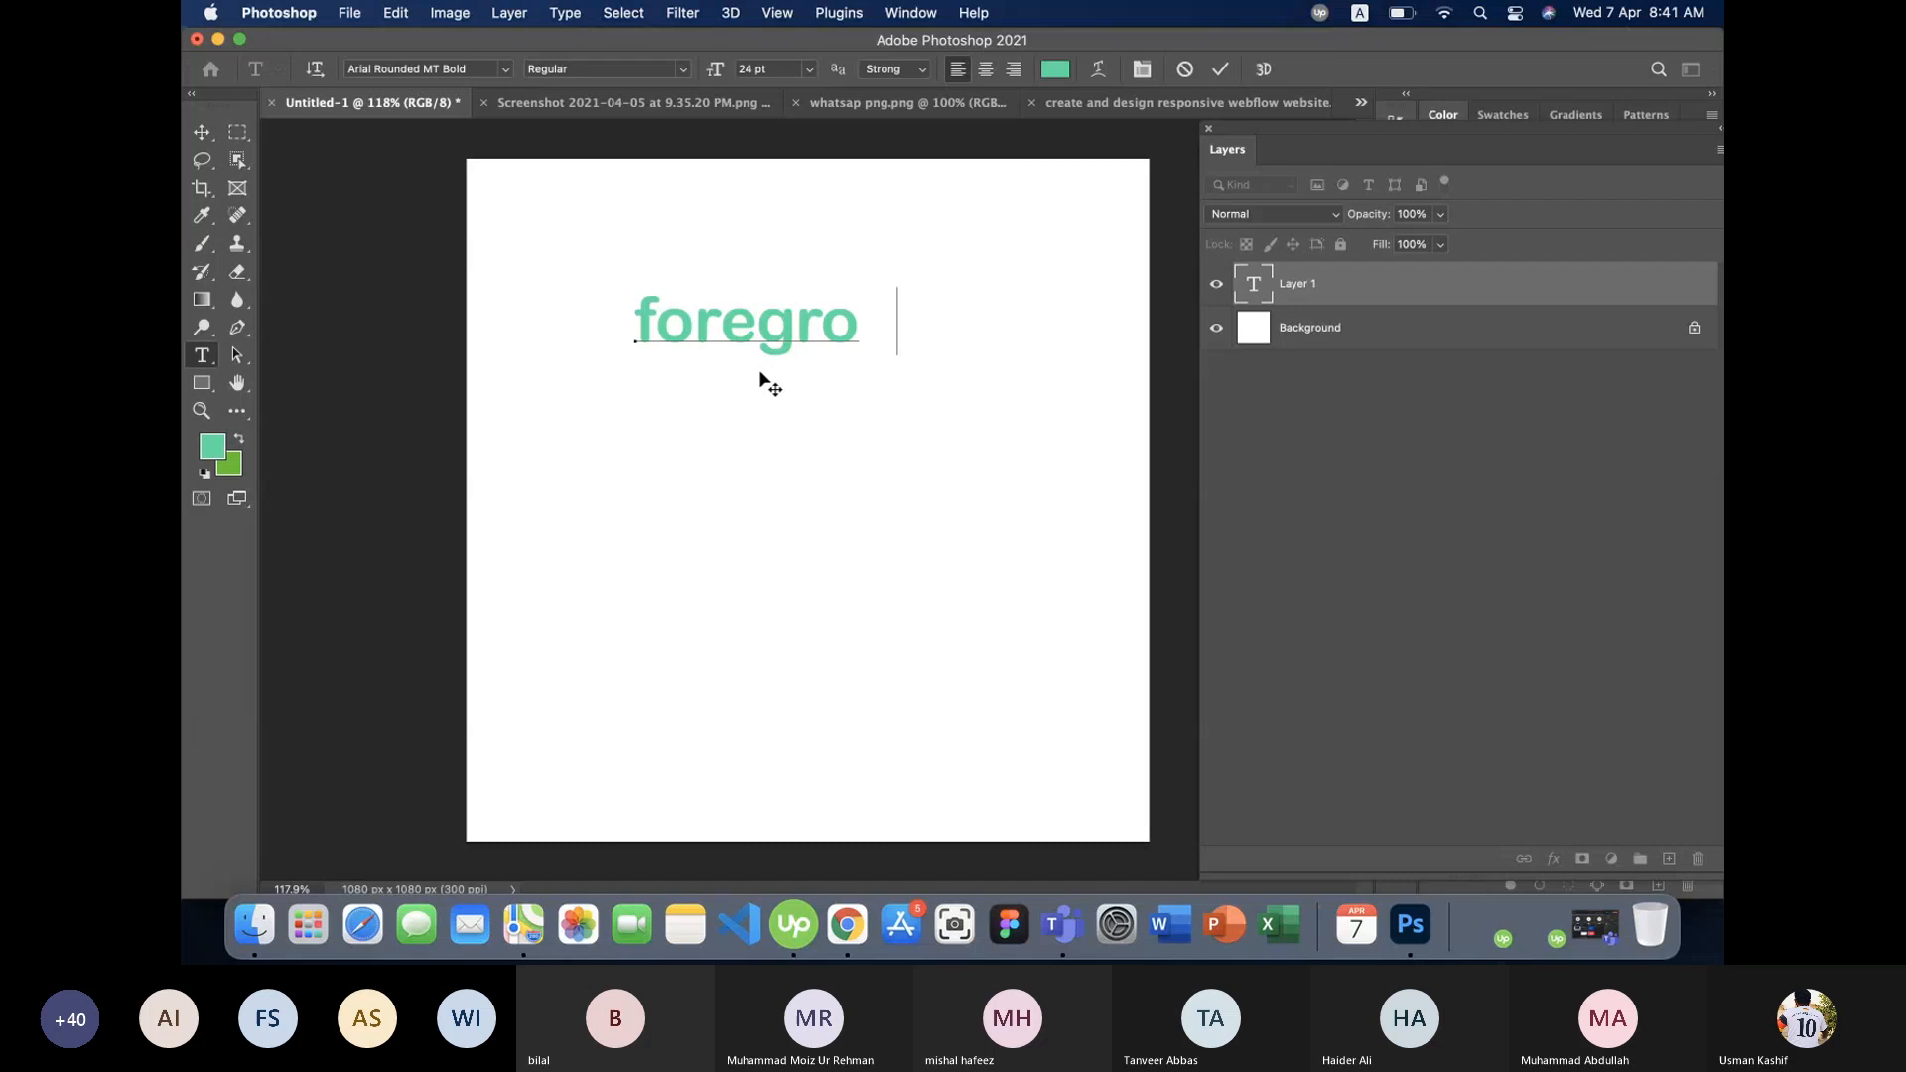
# - Write "foreground color" and "background color" on two text lines and shift the text sideways so it fits inside the canvas
pyautogui.write('un')
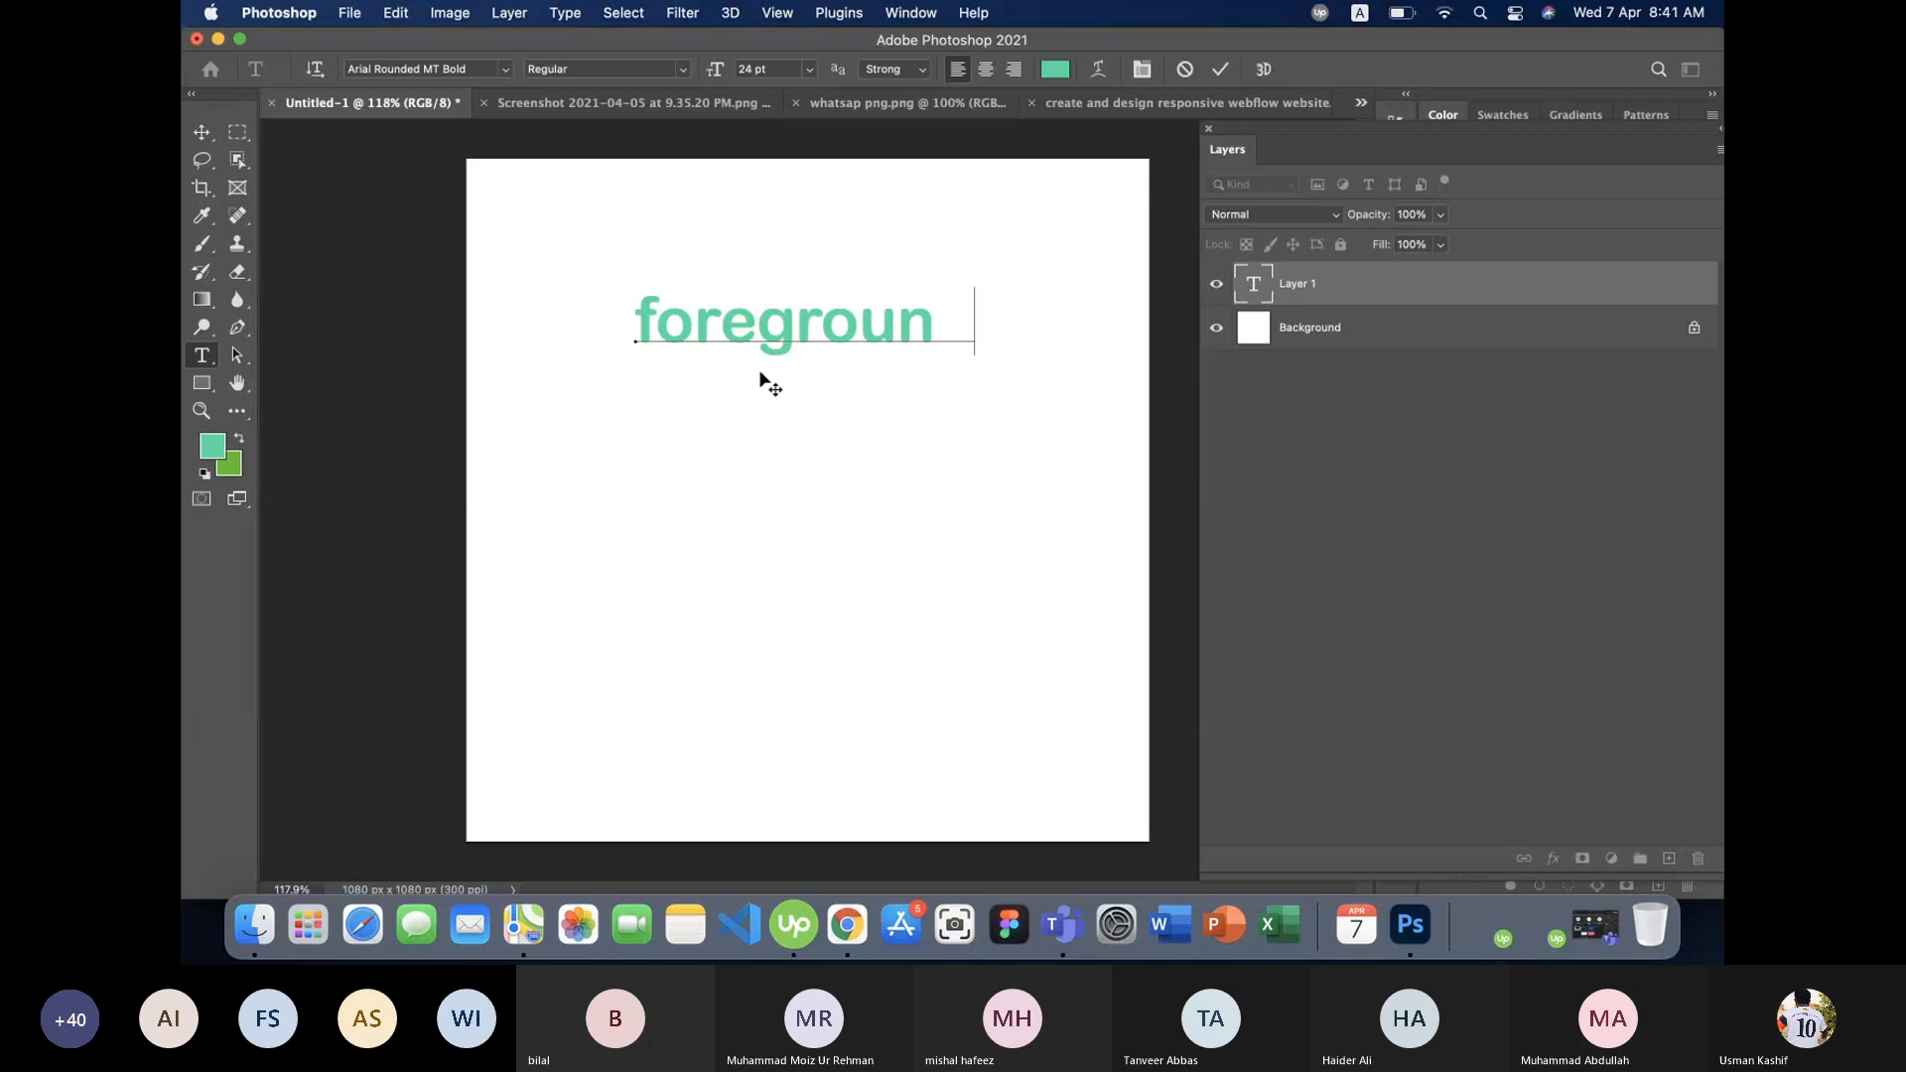
pyautogui.write('d color')
pyautogui.press('Return')
pyautogui.write('b')
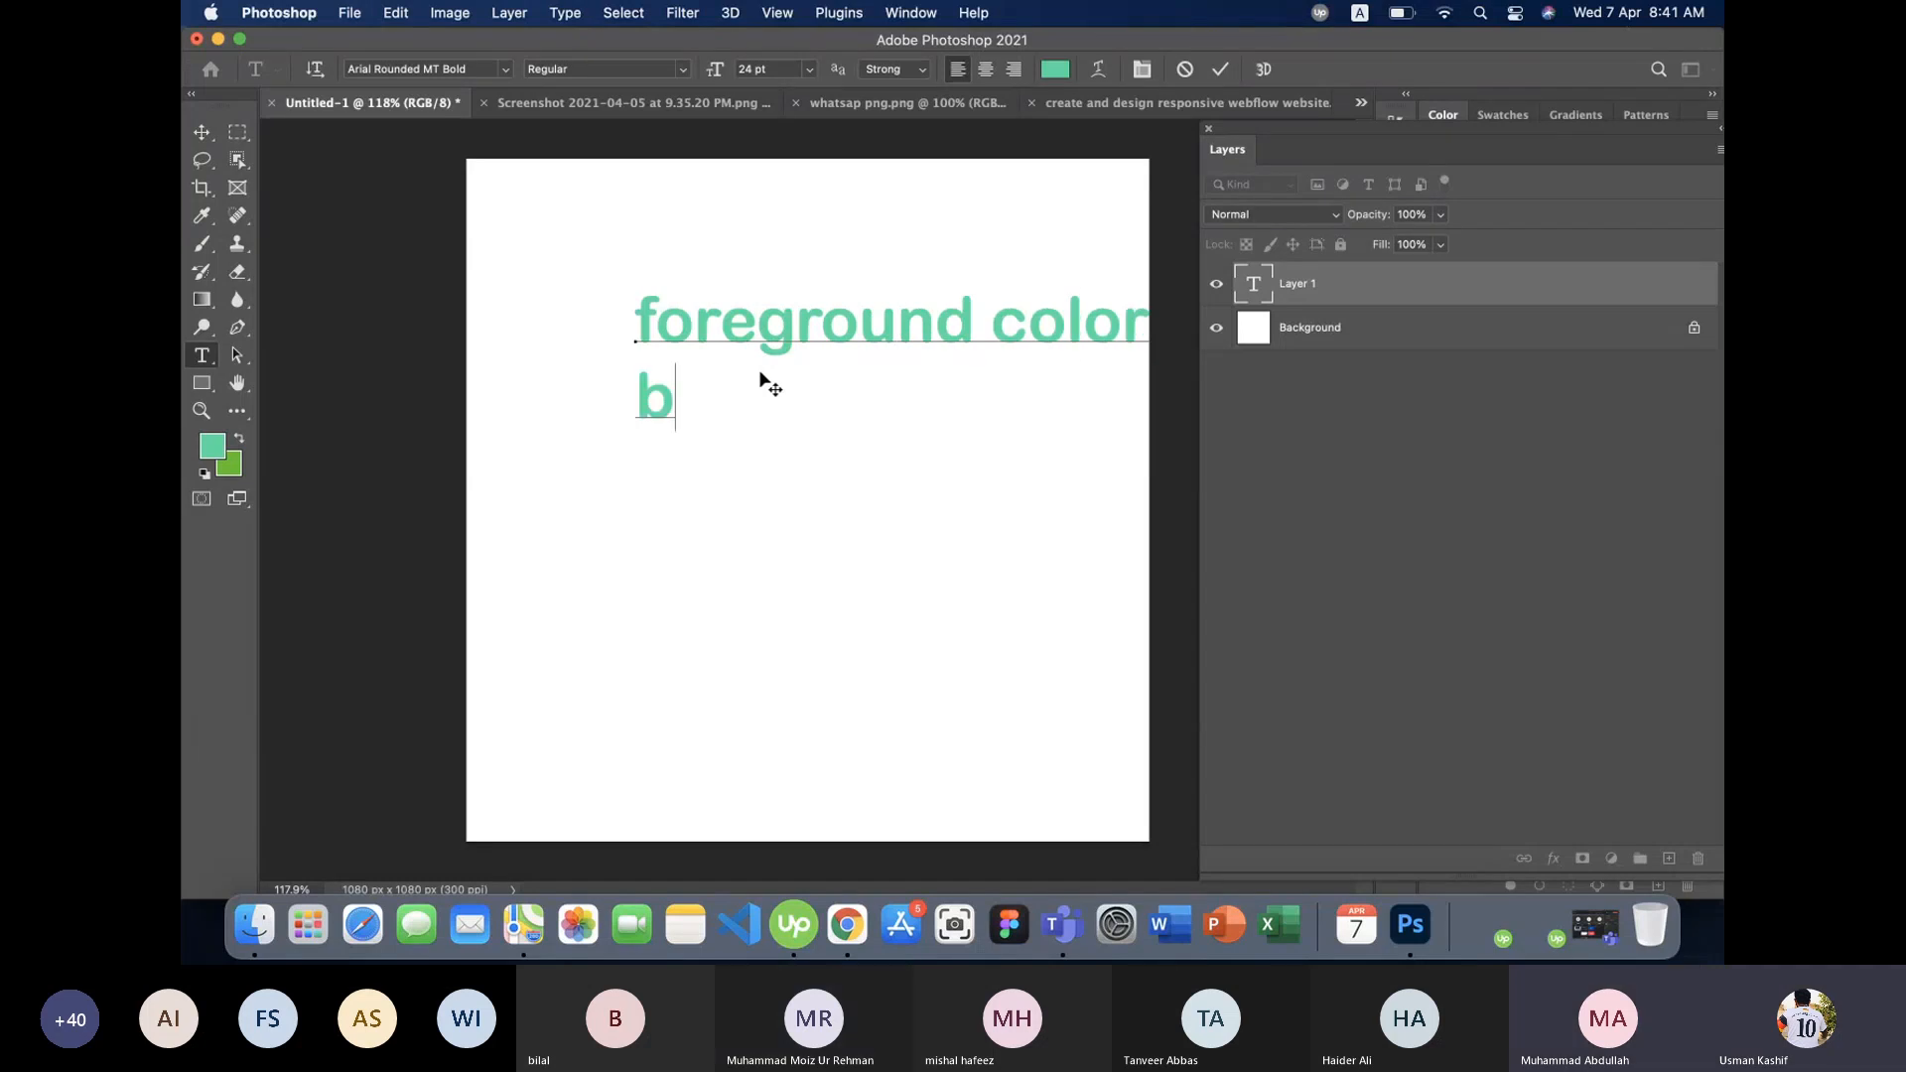
pyautogui.write('ackground colo')
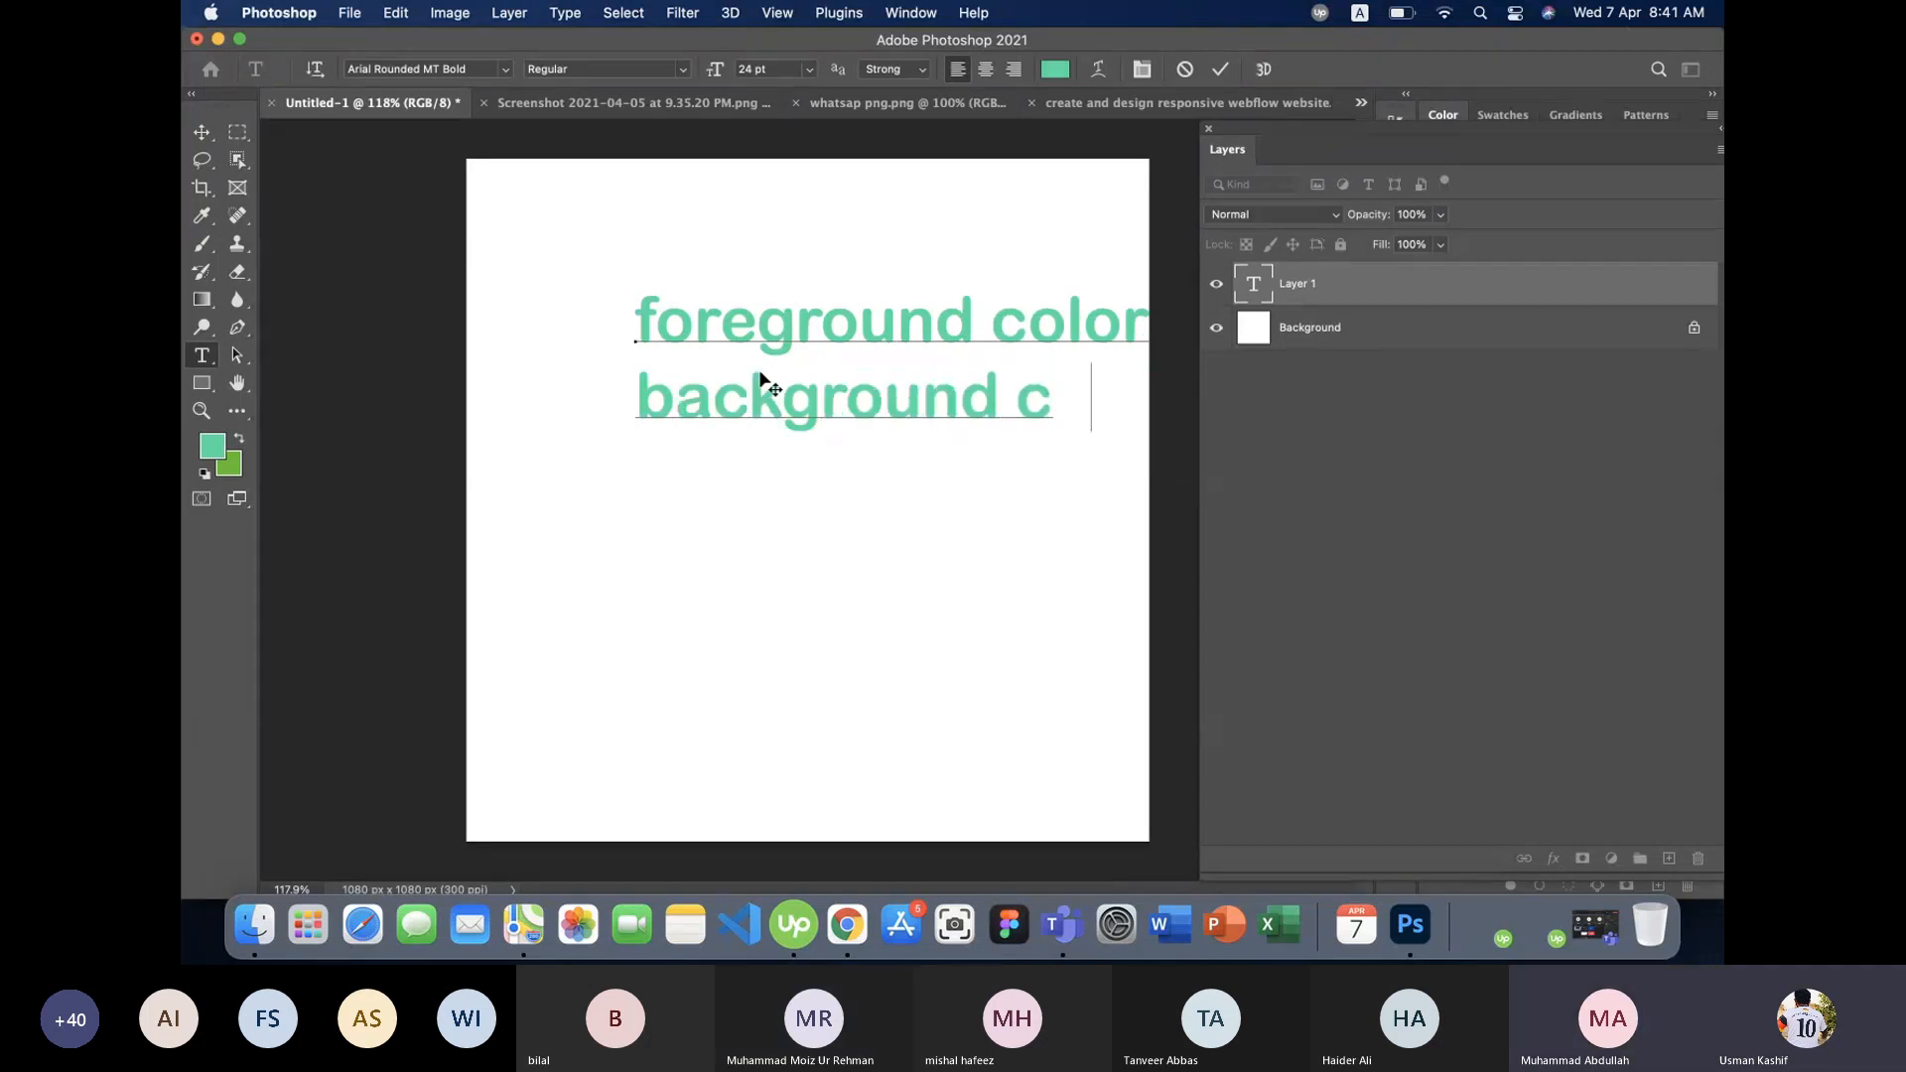
pyautogui.click(203, 137)
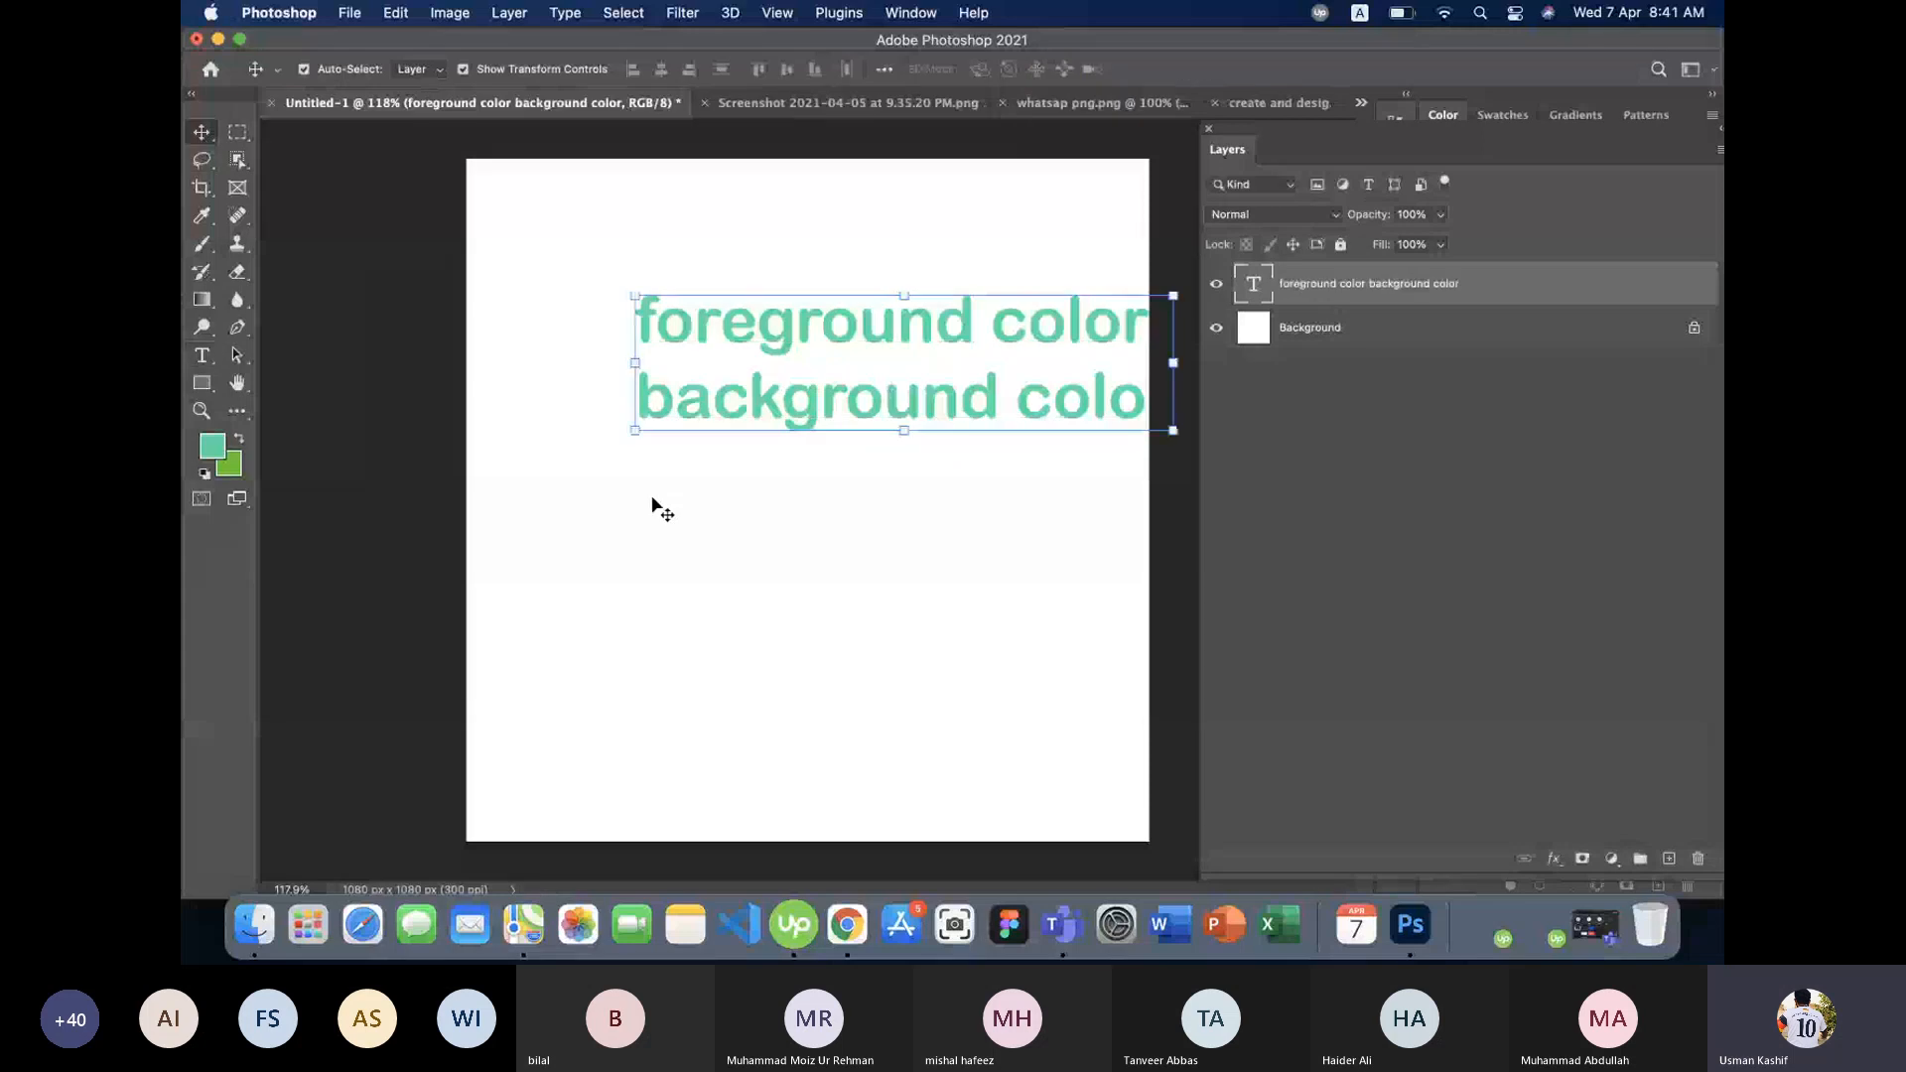
pyautogui.moveTo(808, 413); pyautogui.dragTo(718, 411)
pyautogui.click(830, 538)
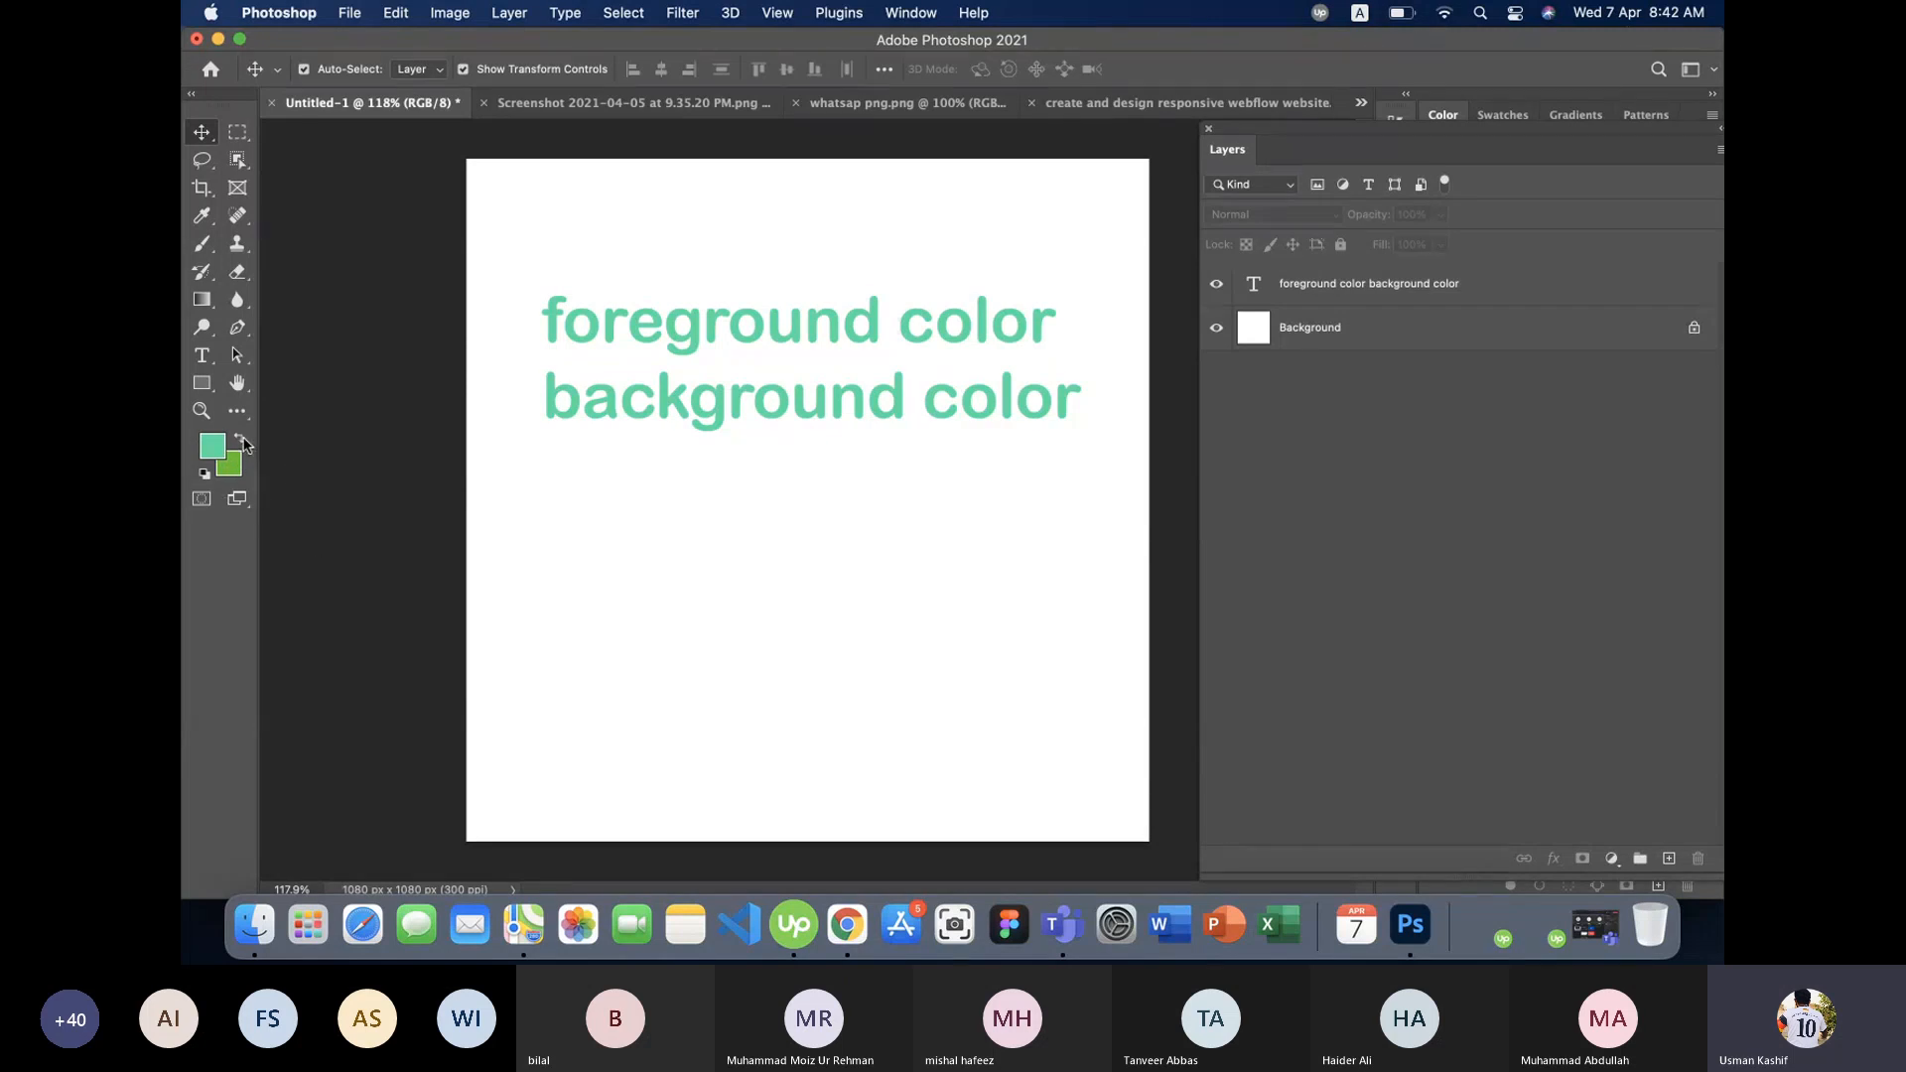
# - Swap the foreground and background colors and set the background color to pure red #ff0000
pyautogui.click(240, 438)
pyautogui.click(234, 481)
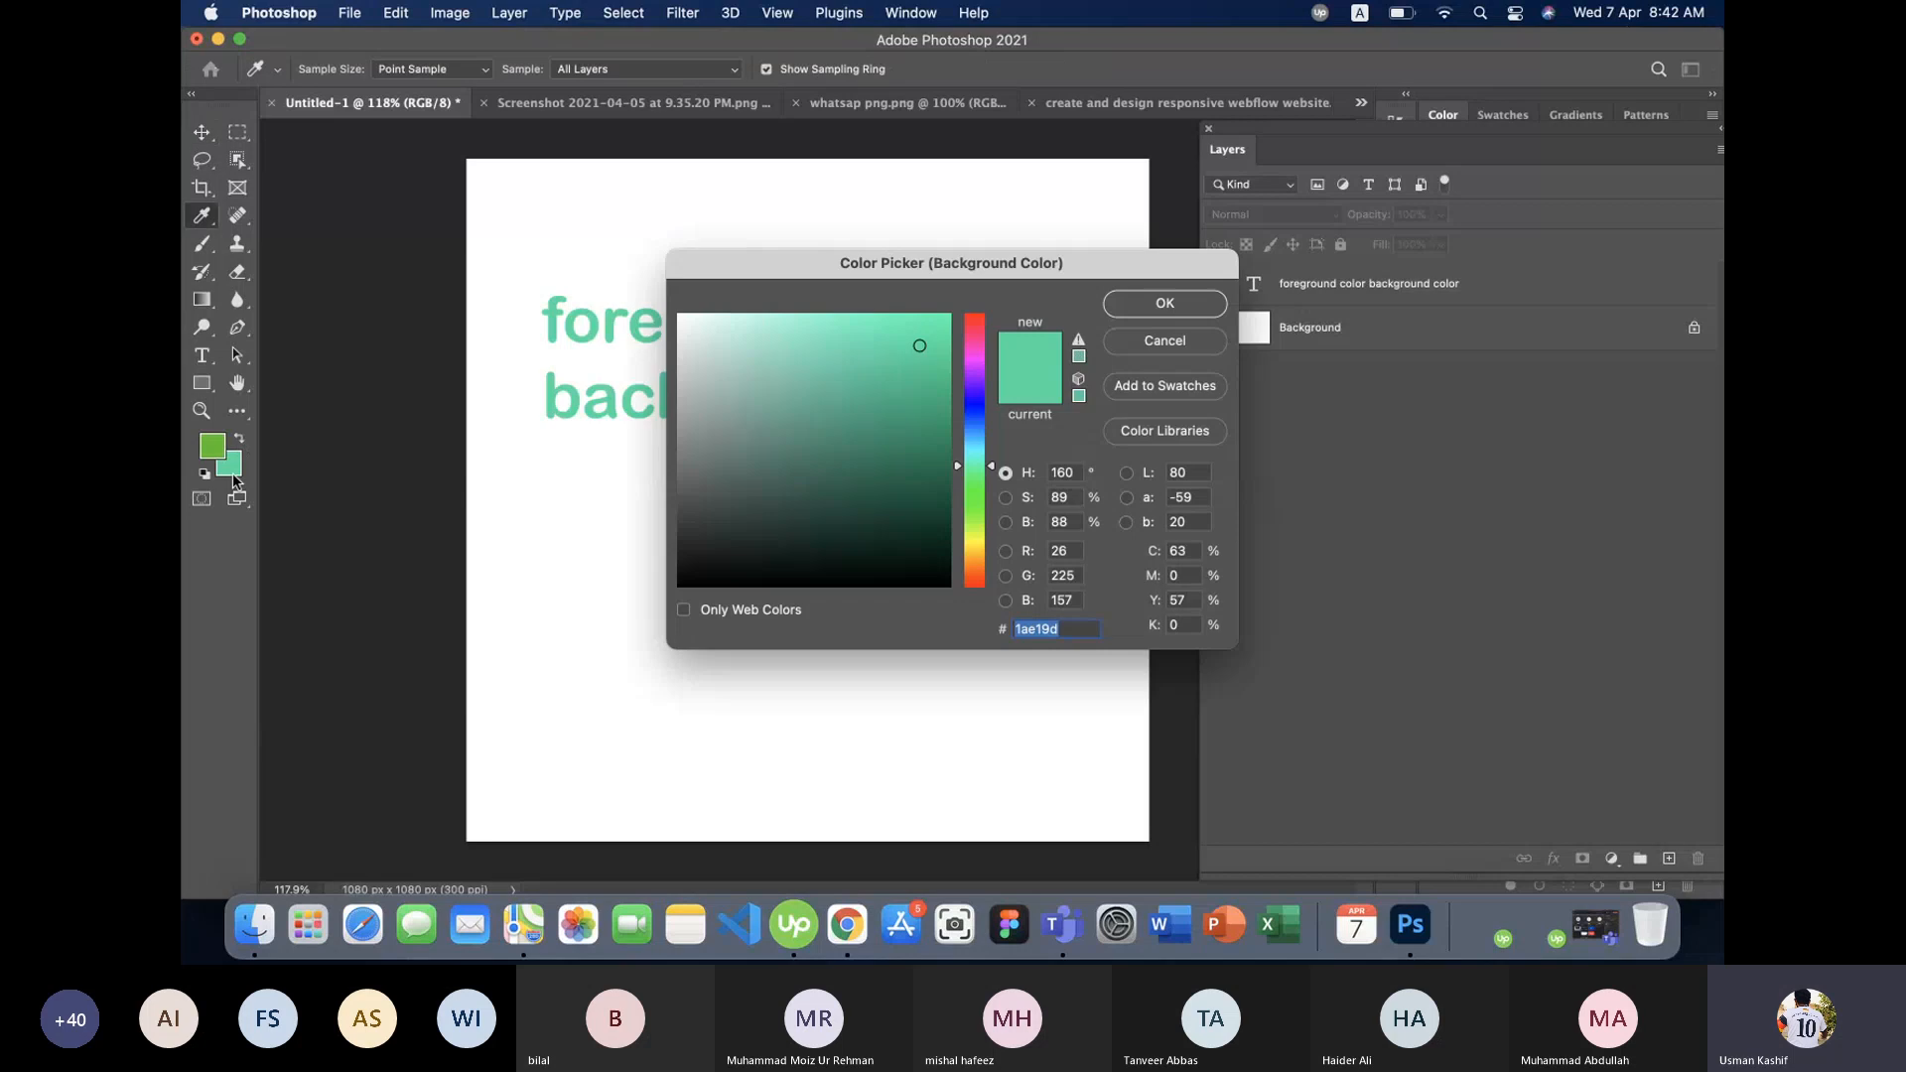
pyautogui.click(969, 326)
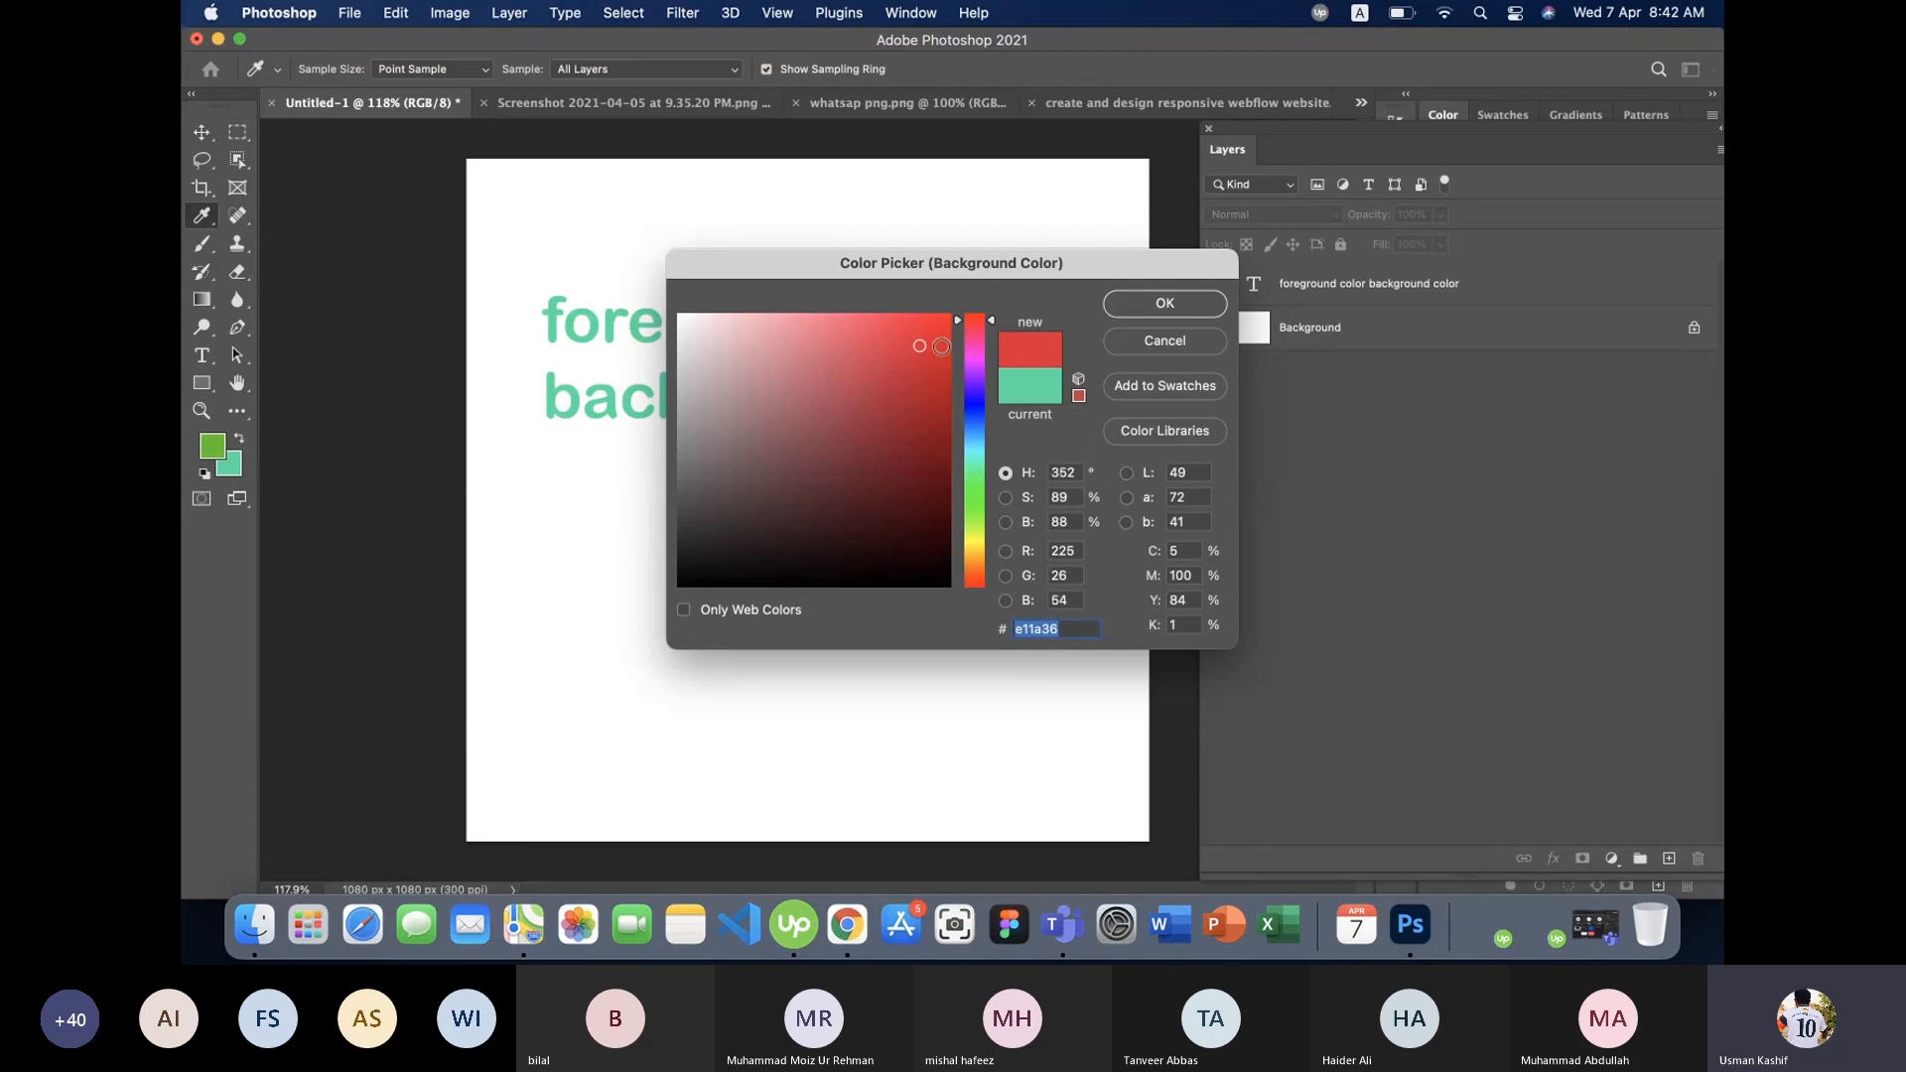
pyautogui.moveTo(935, 348); pyautogui.dragTo(975, 301)
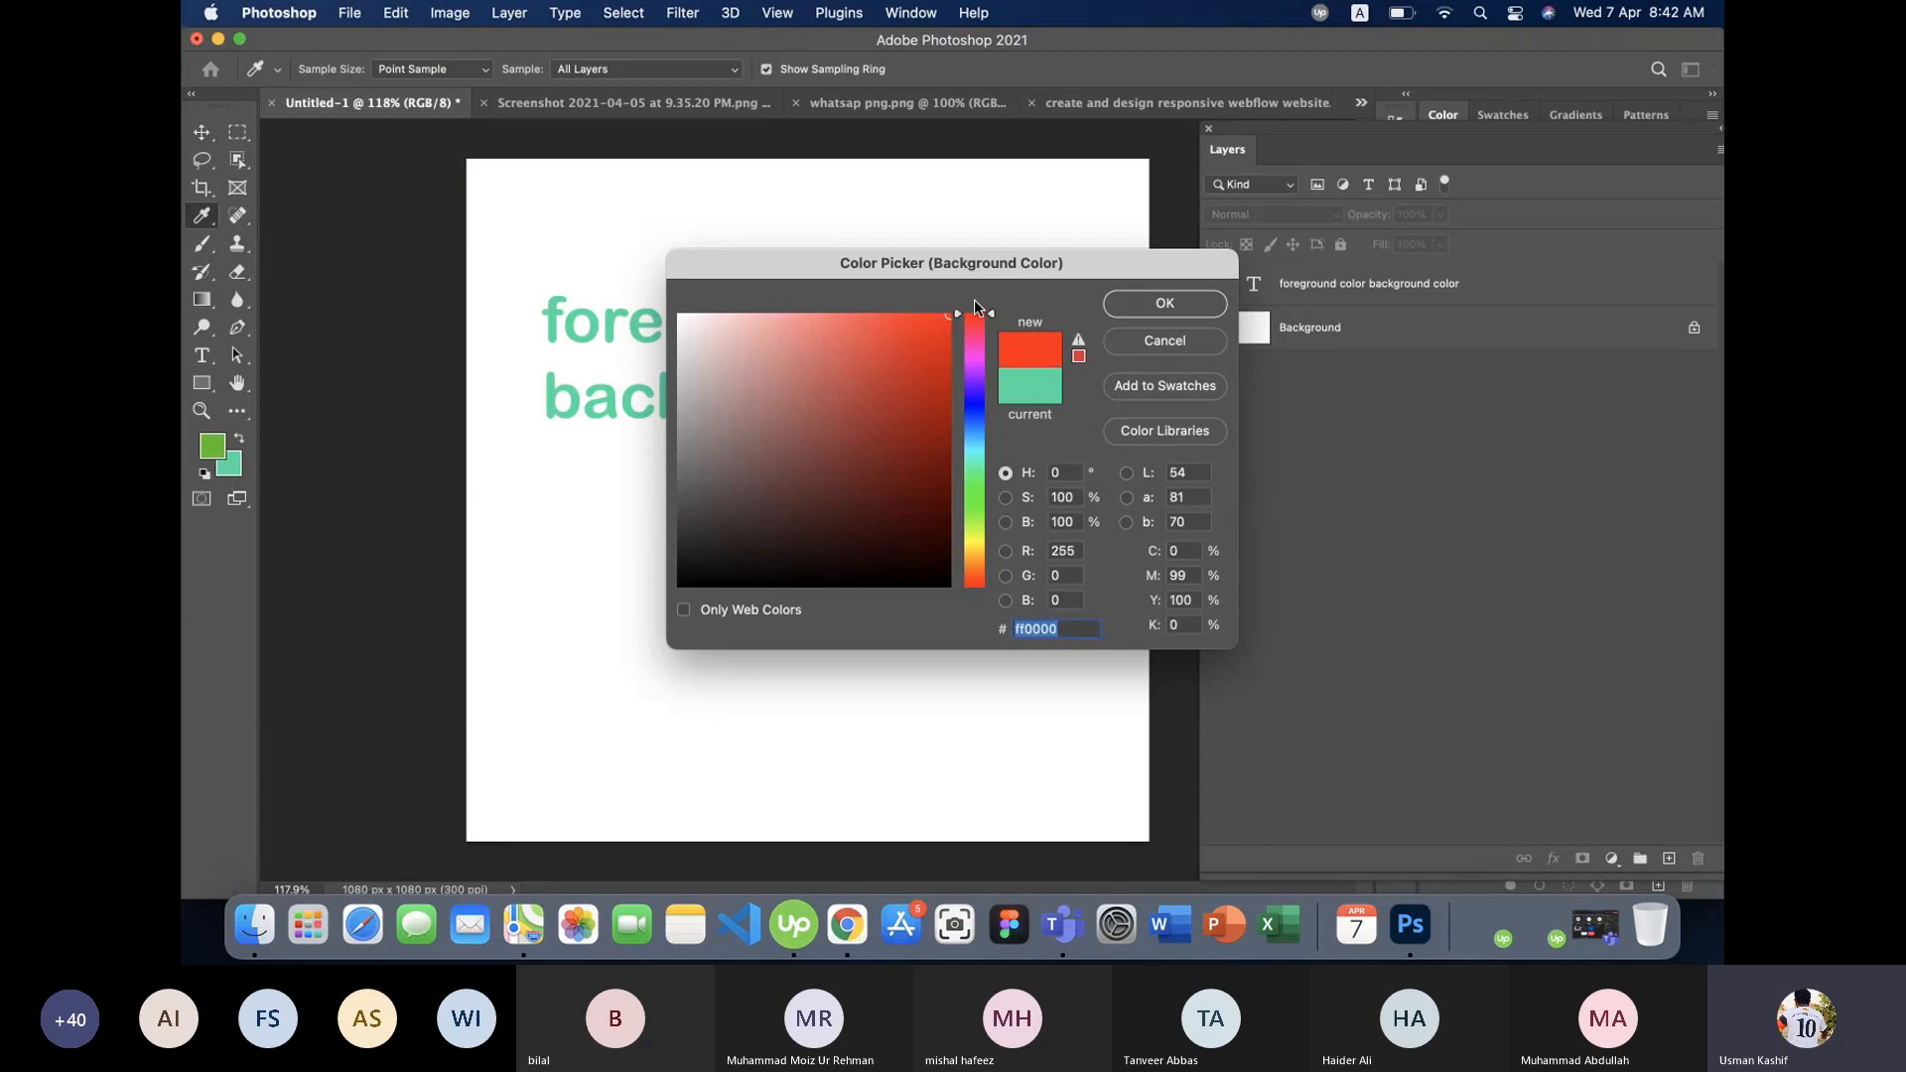
pyautogui.click(1128, 305)
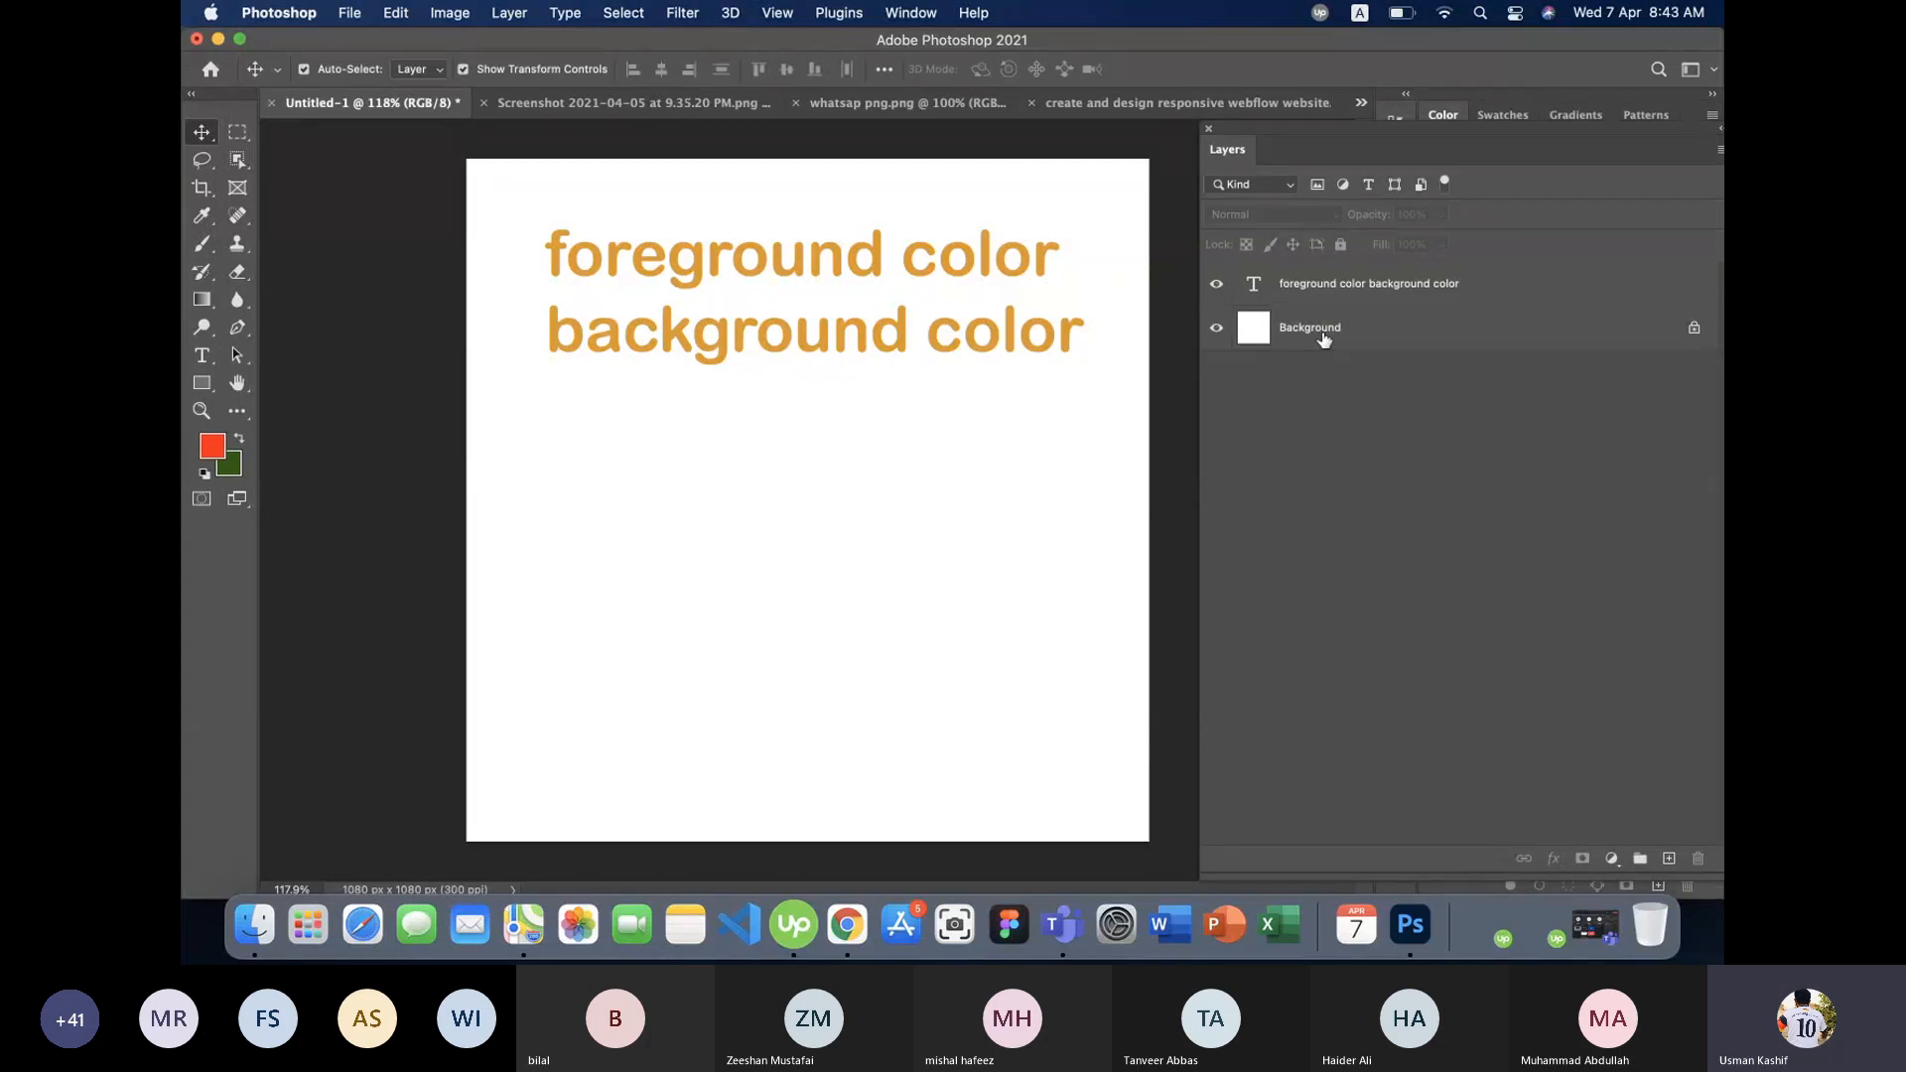
pyautogui.click(1263, 335)
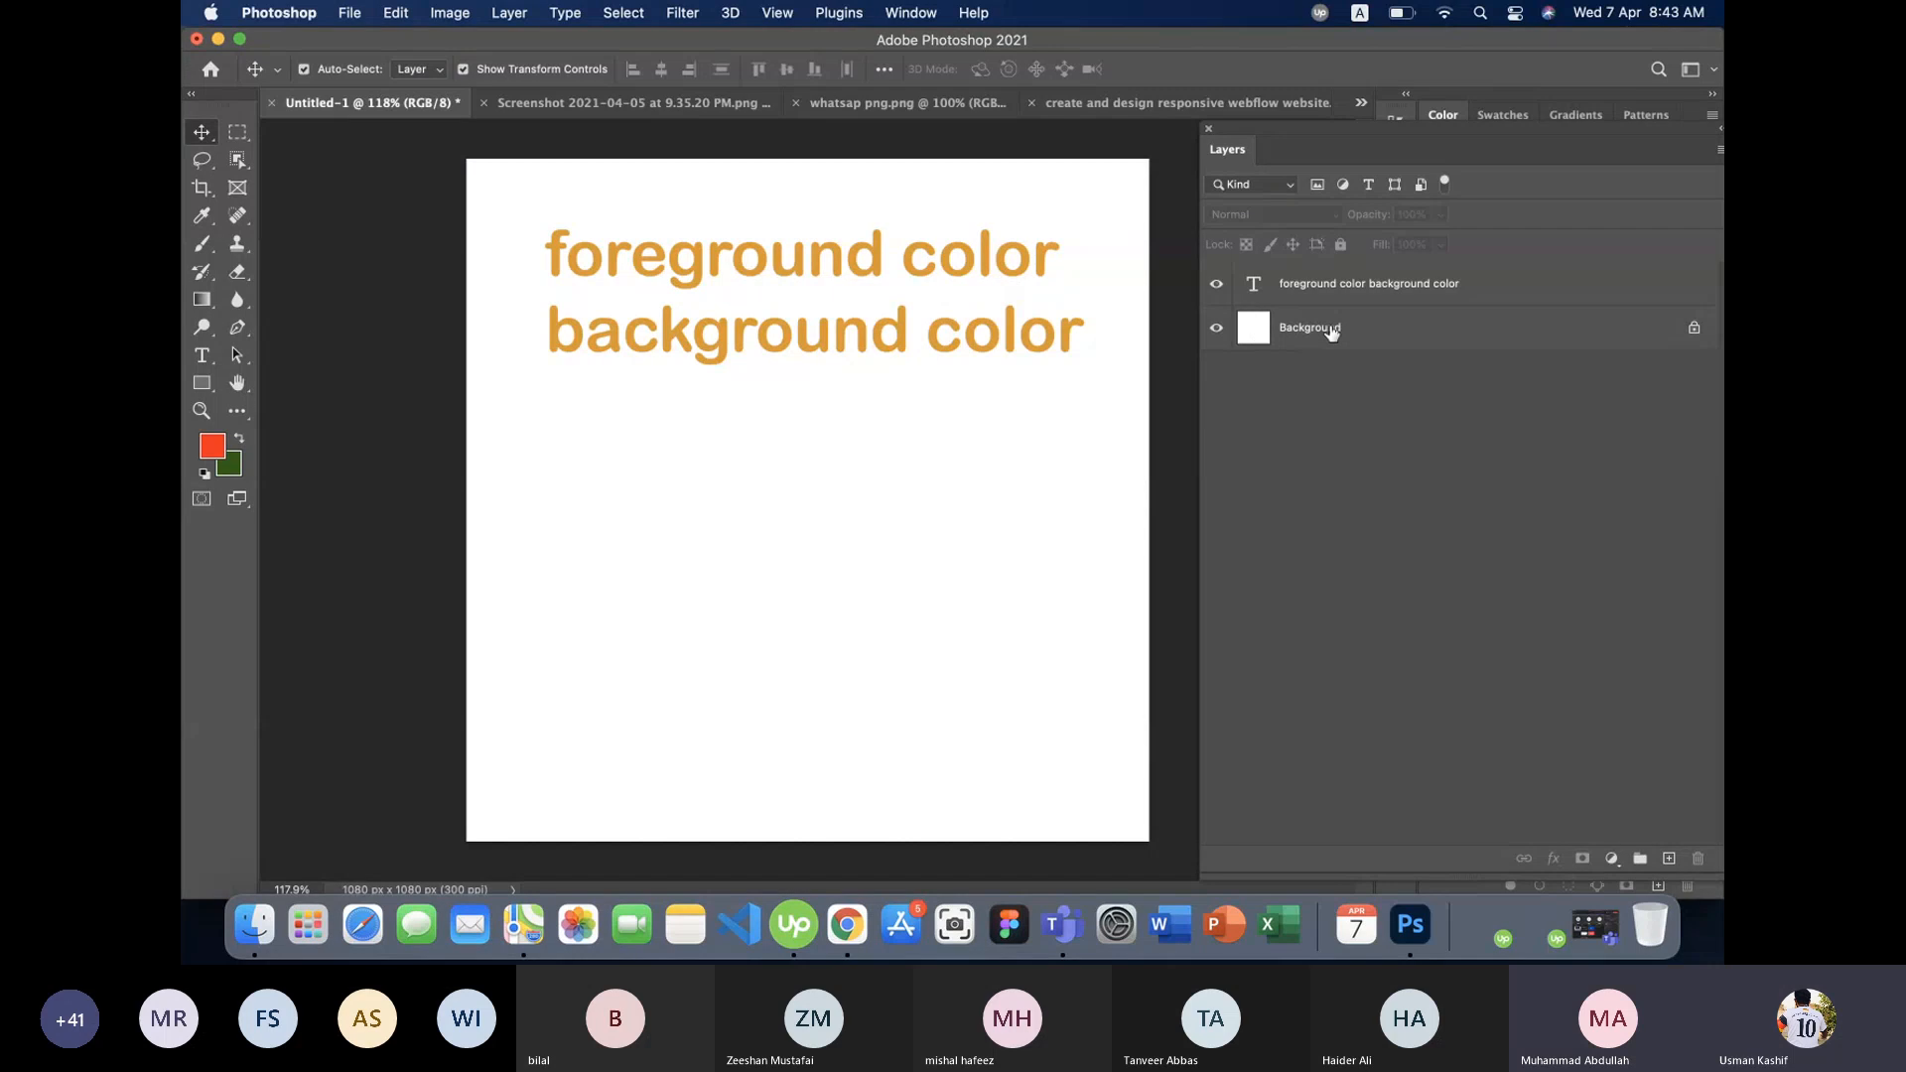
pyautogui.click(1275, 336)
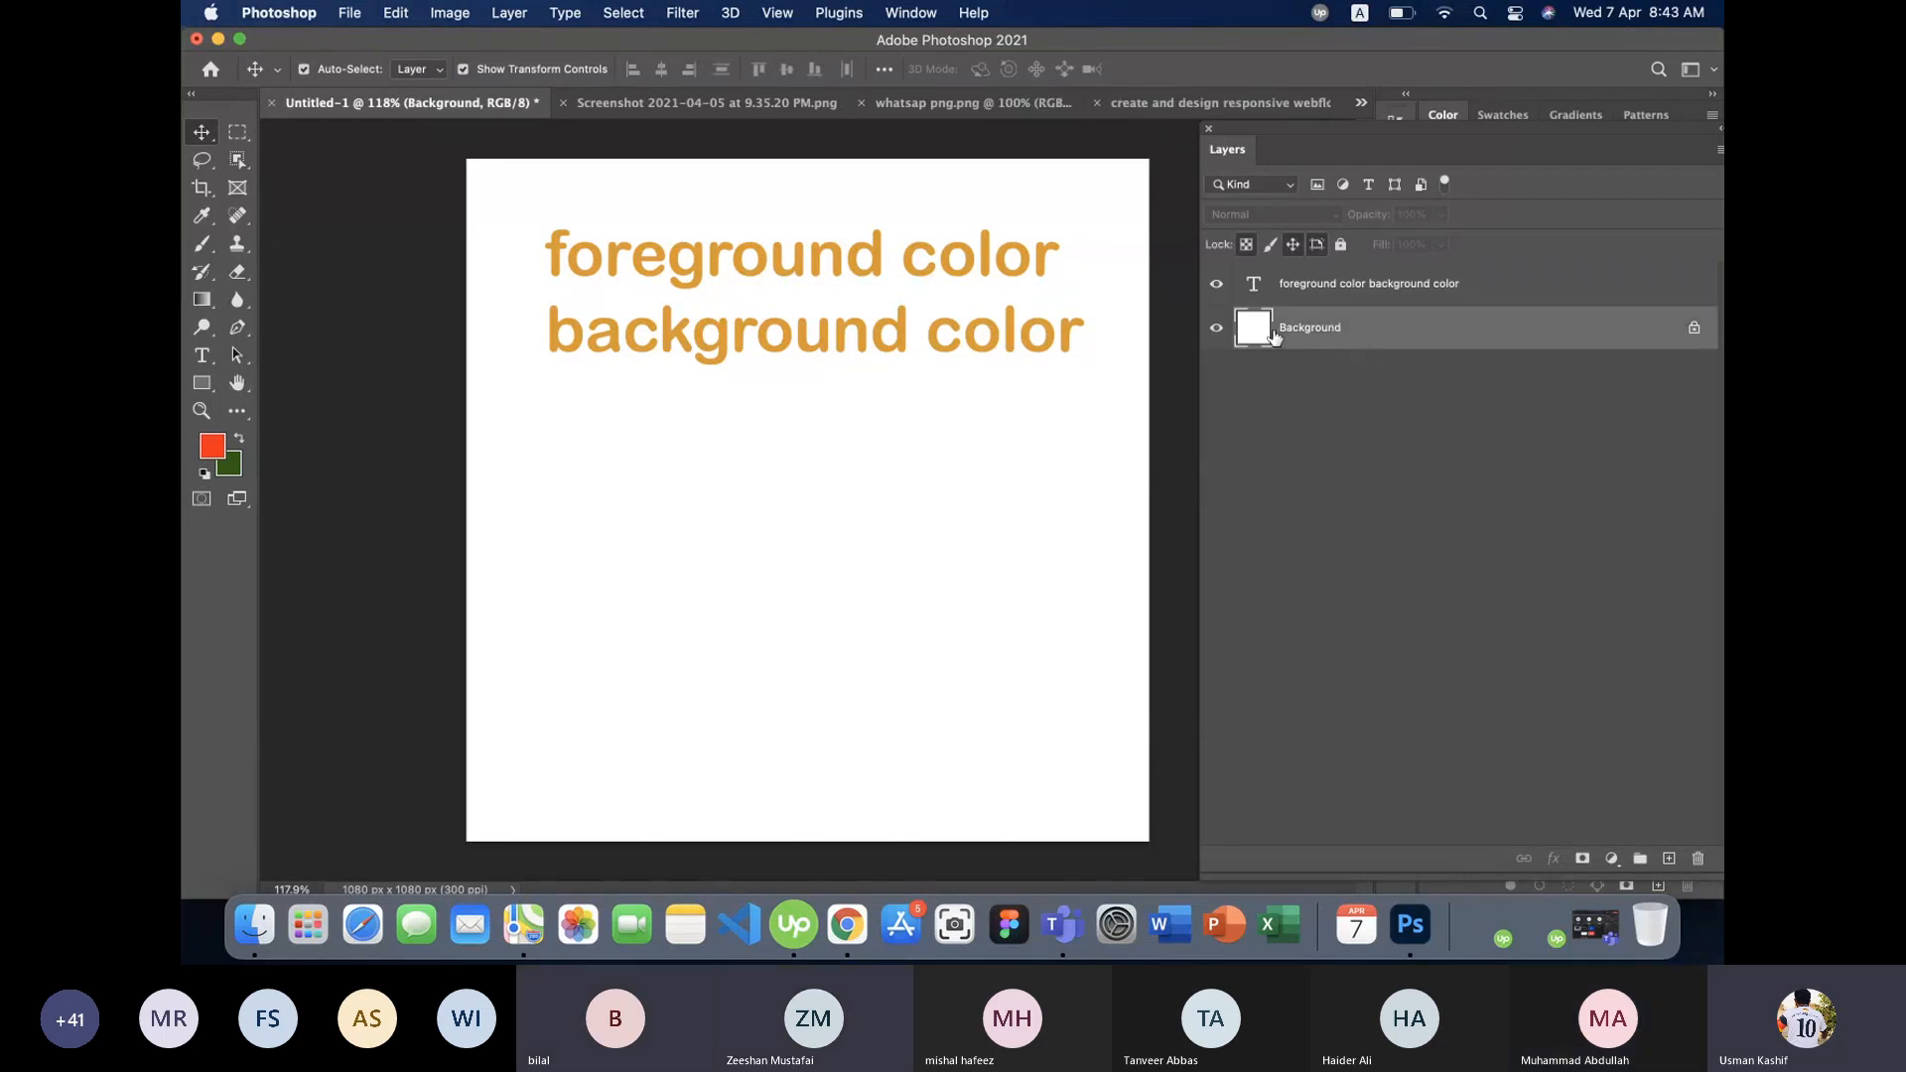
pyautogui.click(872, 511)
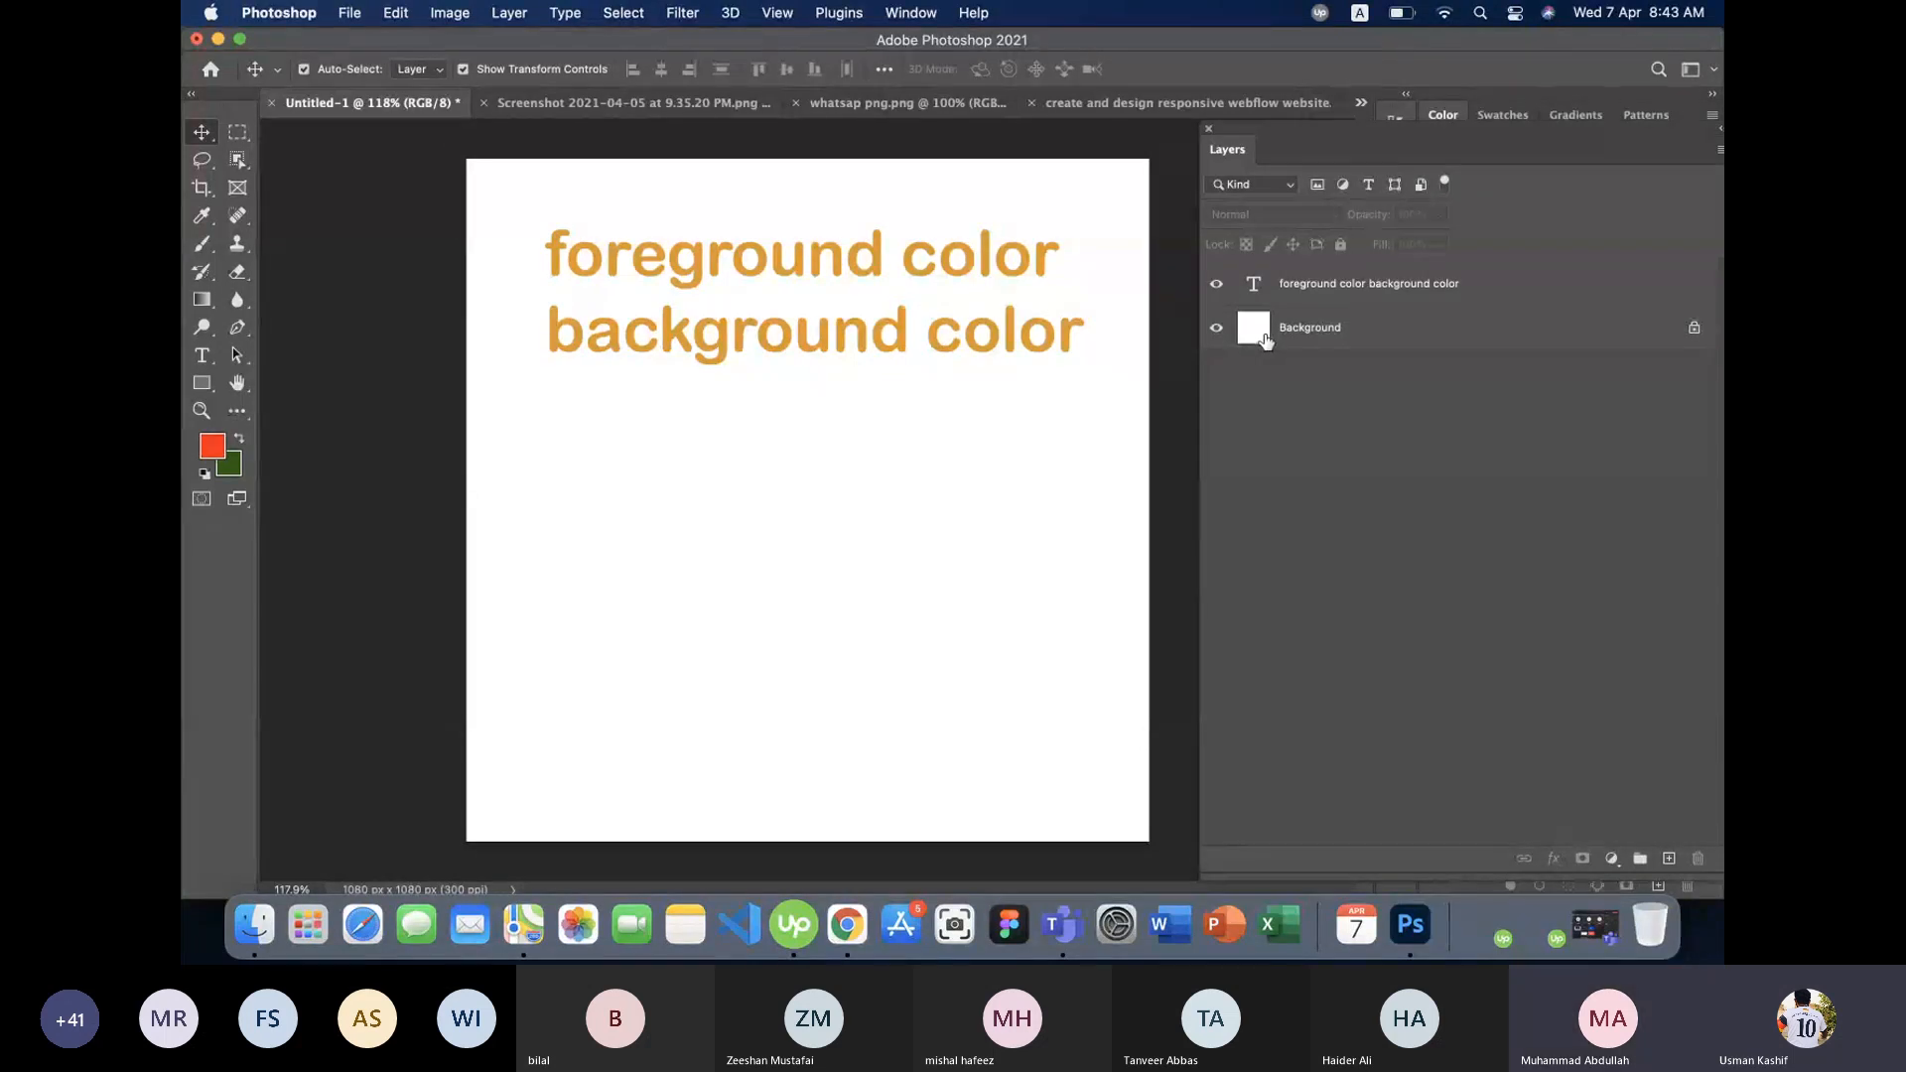
# - Switch to Microsoft Teams to check the meeting chat, and return to Photoshop
pyautogui.click(1062, 922)
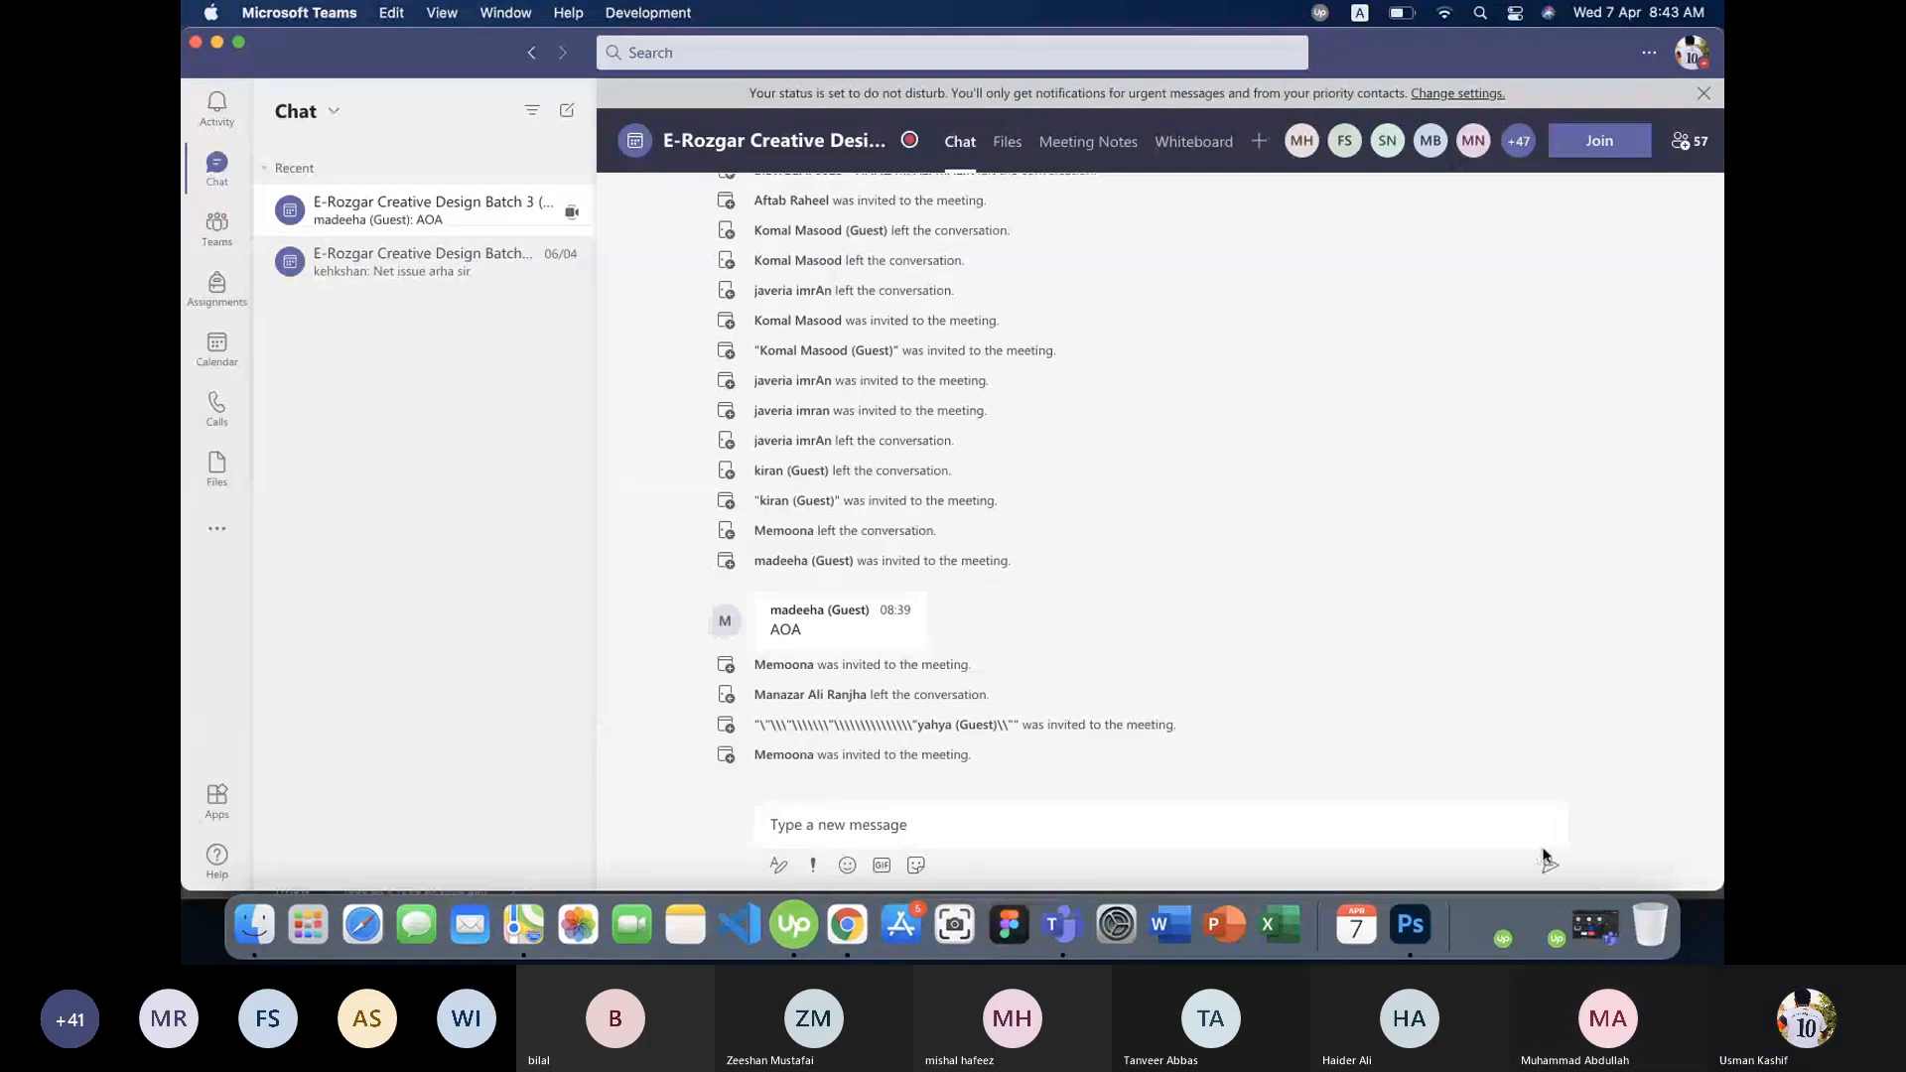
pyautogui.click(1594, 923)
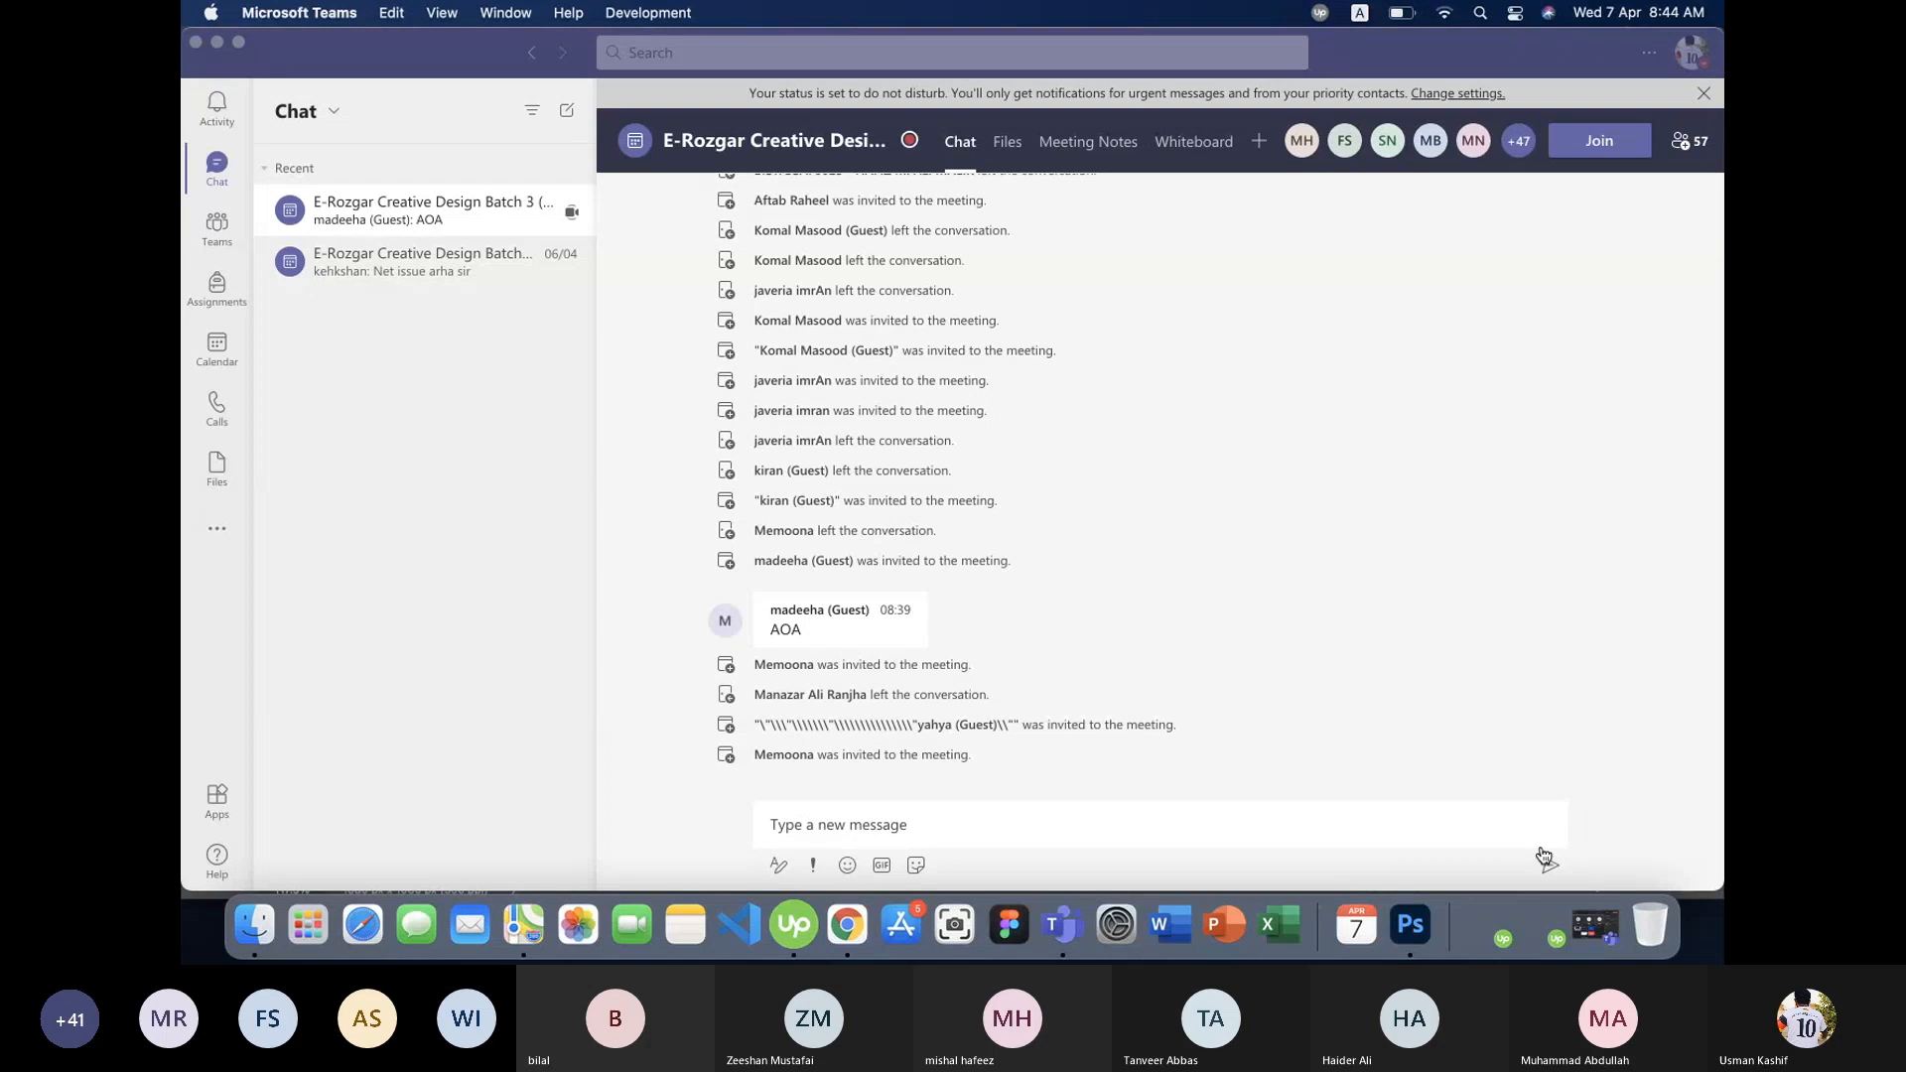
pyautogui.click(1395, 916)
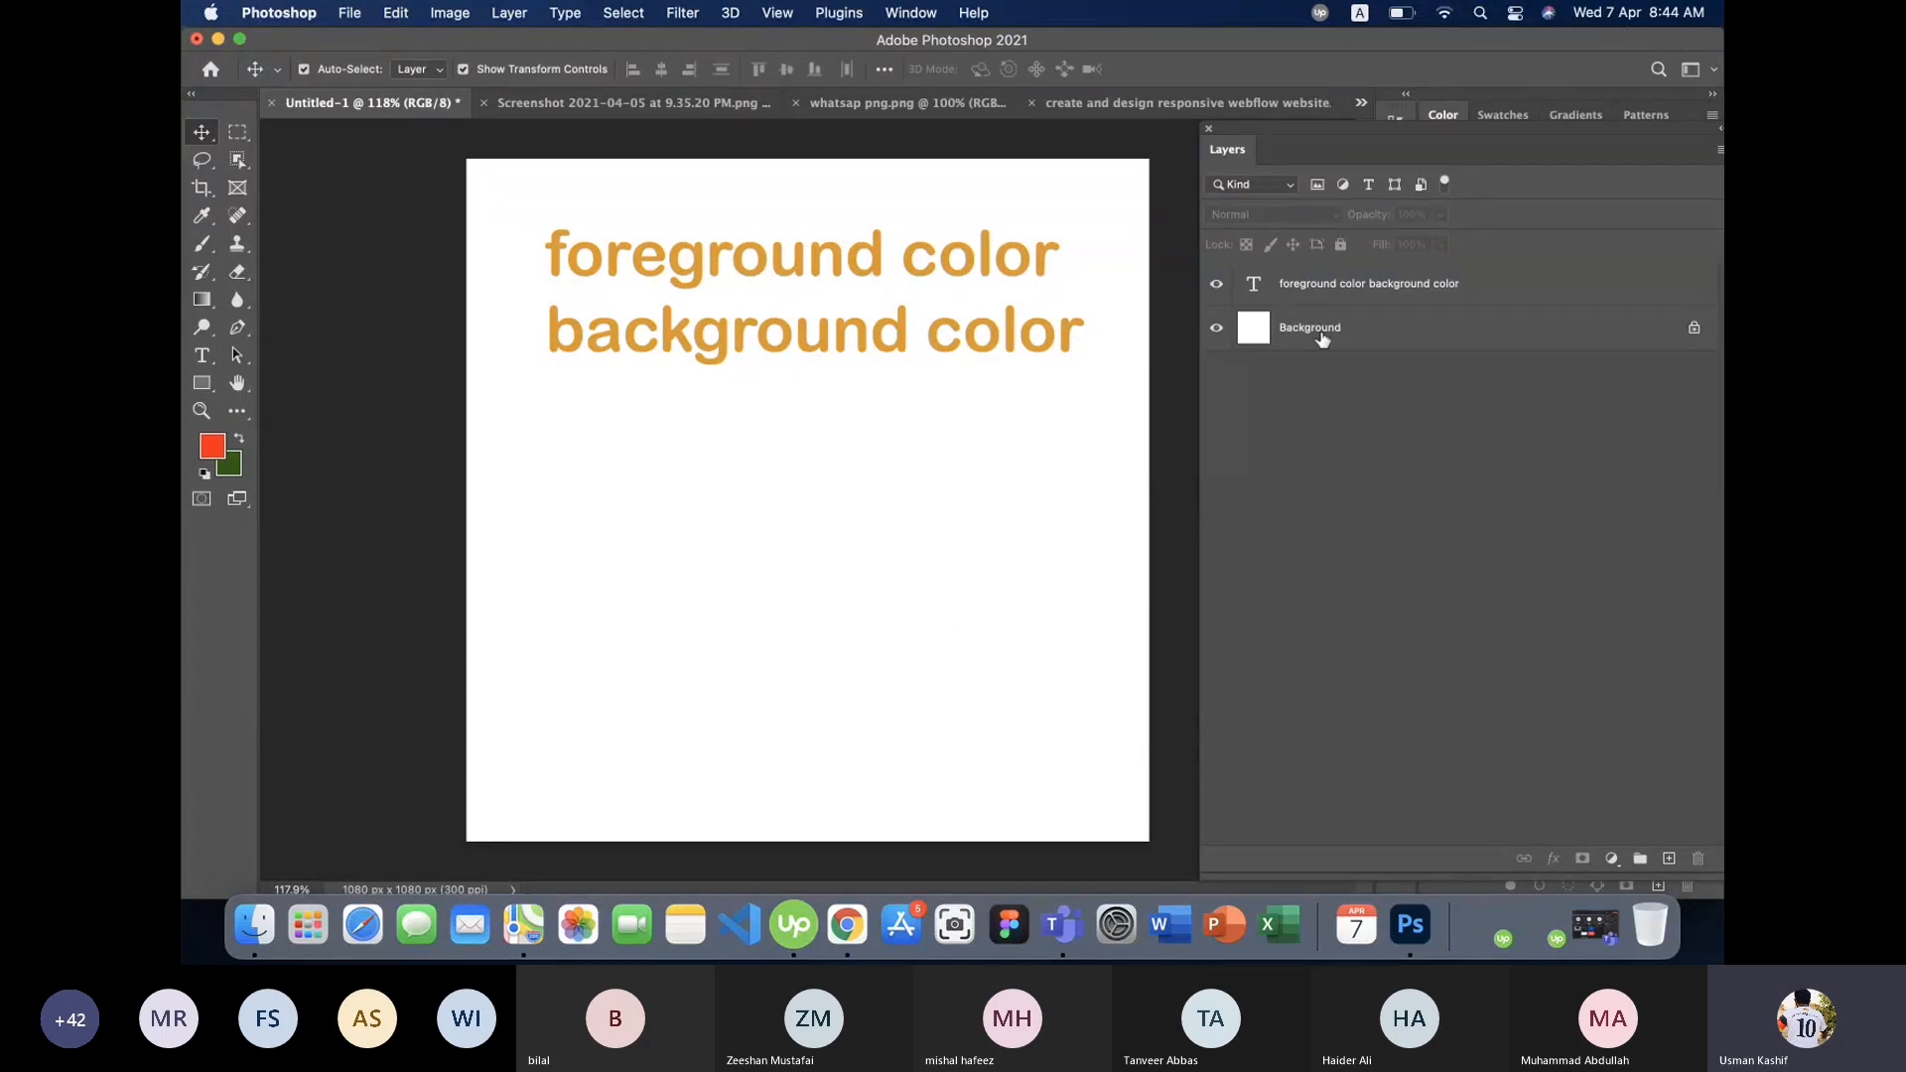
pyautogui.click(1272, 347)
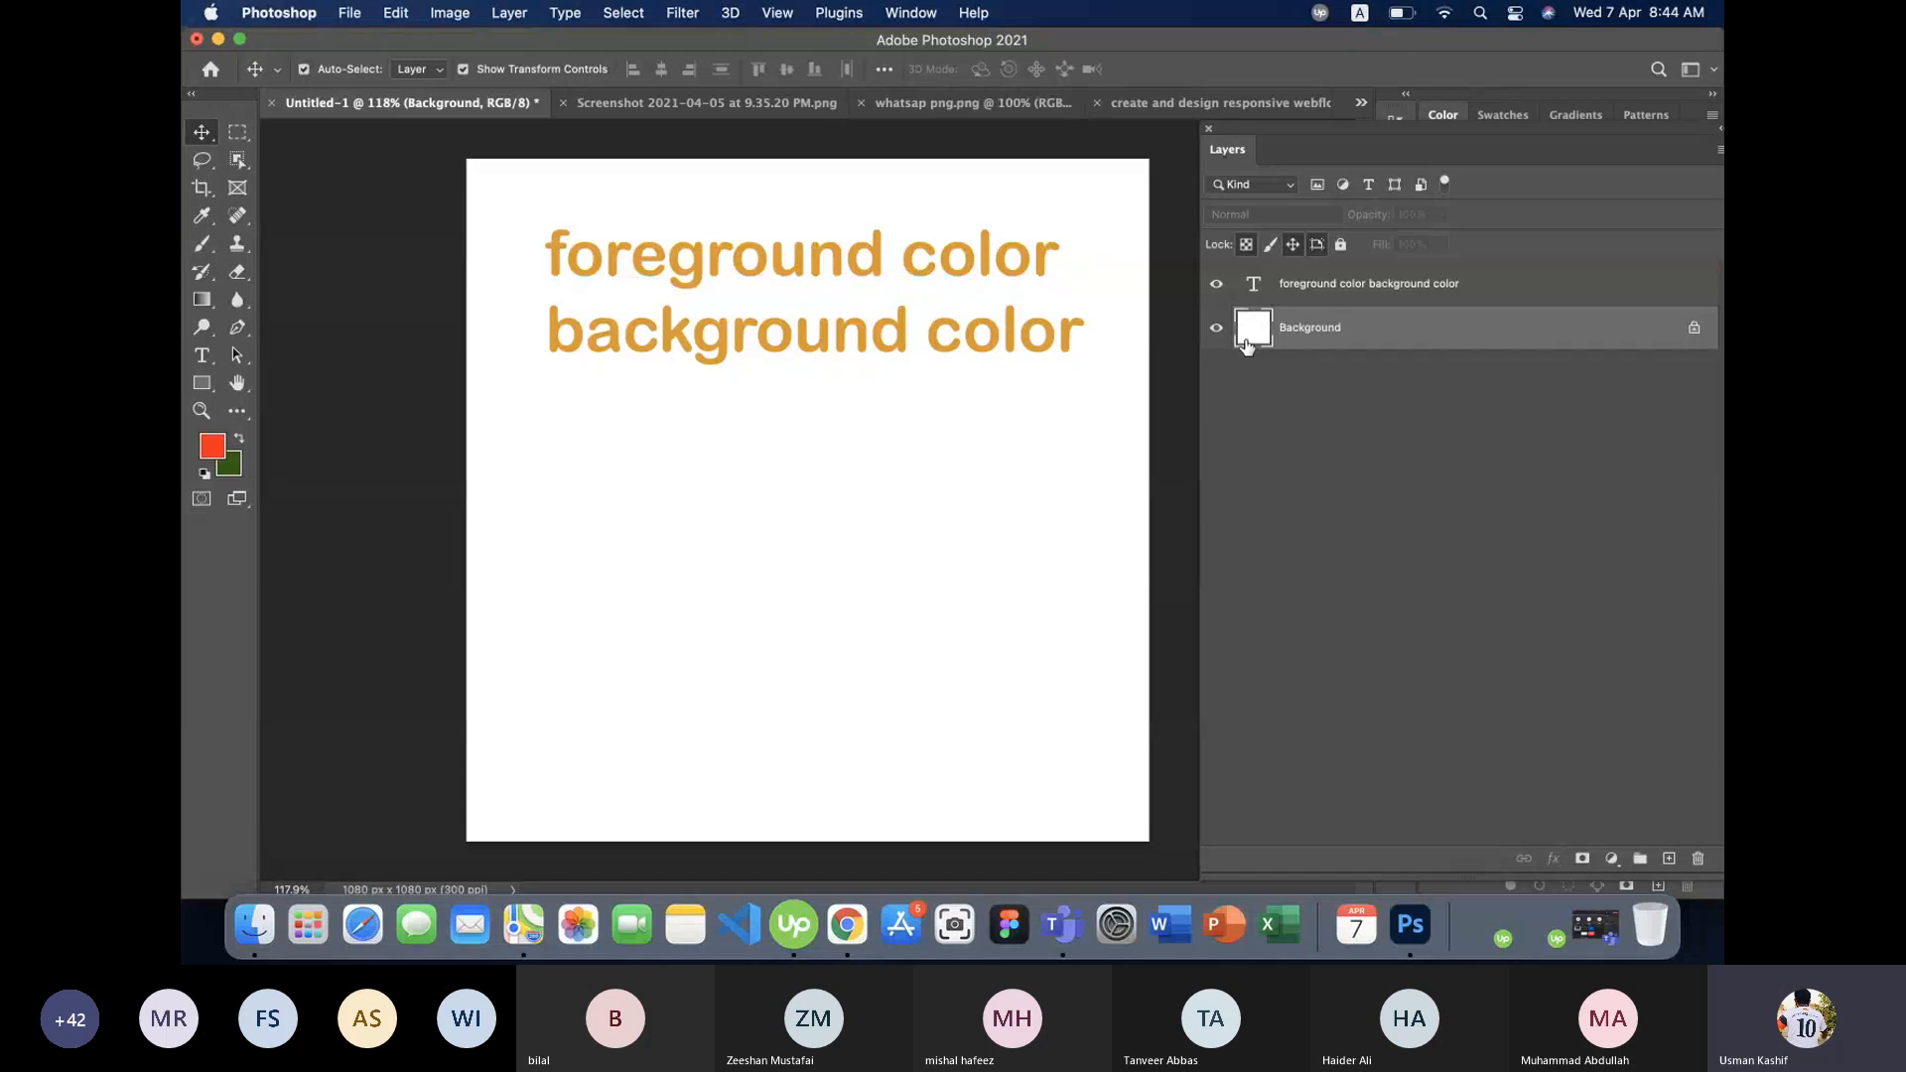
pyautogui.click(850, 458)
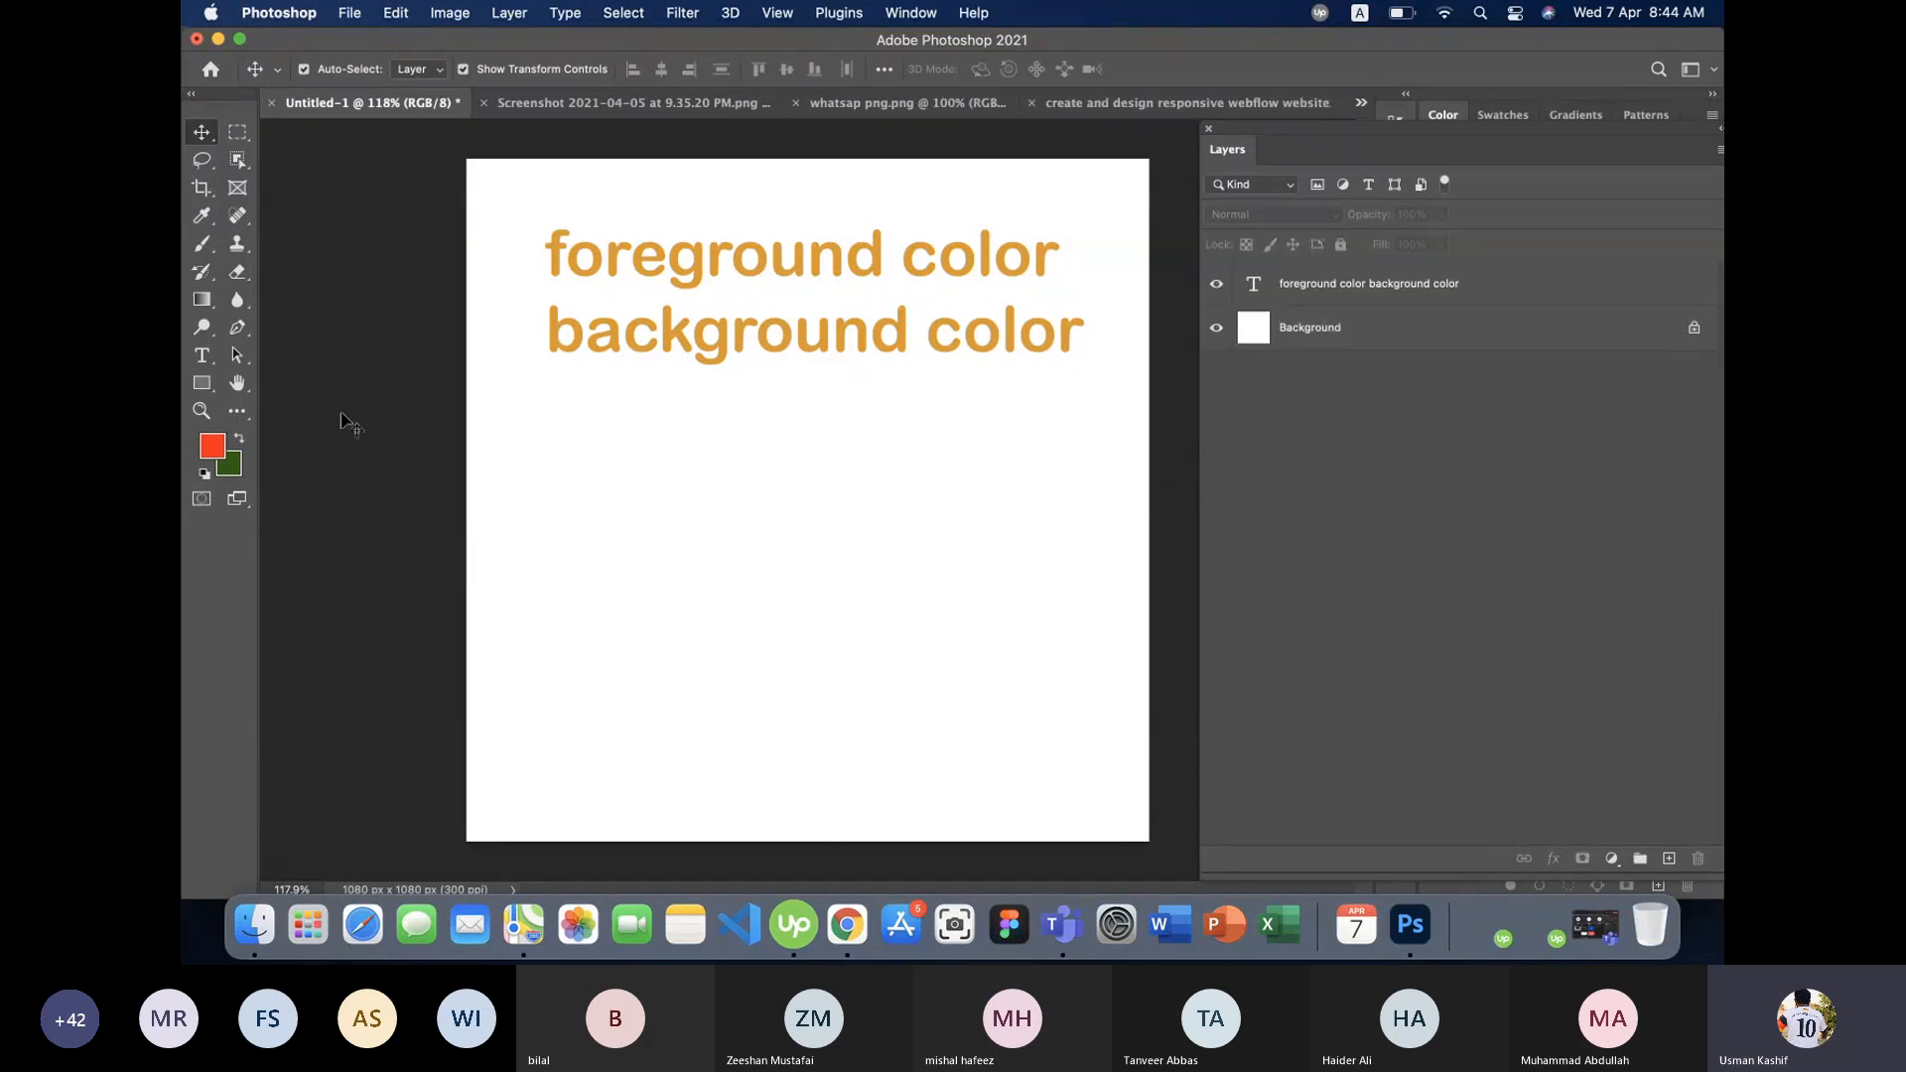
pyautogui.moveTo(533, 204); pyautogui.dragTo(955, 258)
pyautogui.click(879, 350)
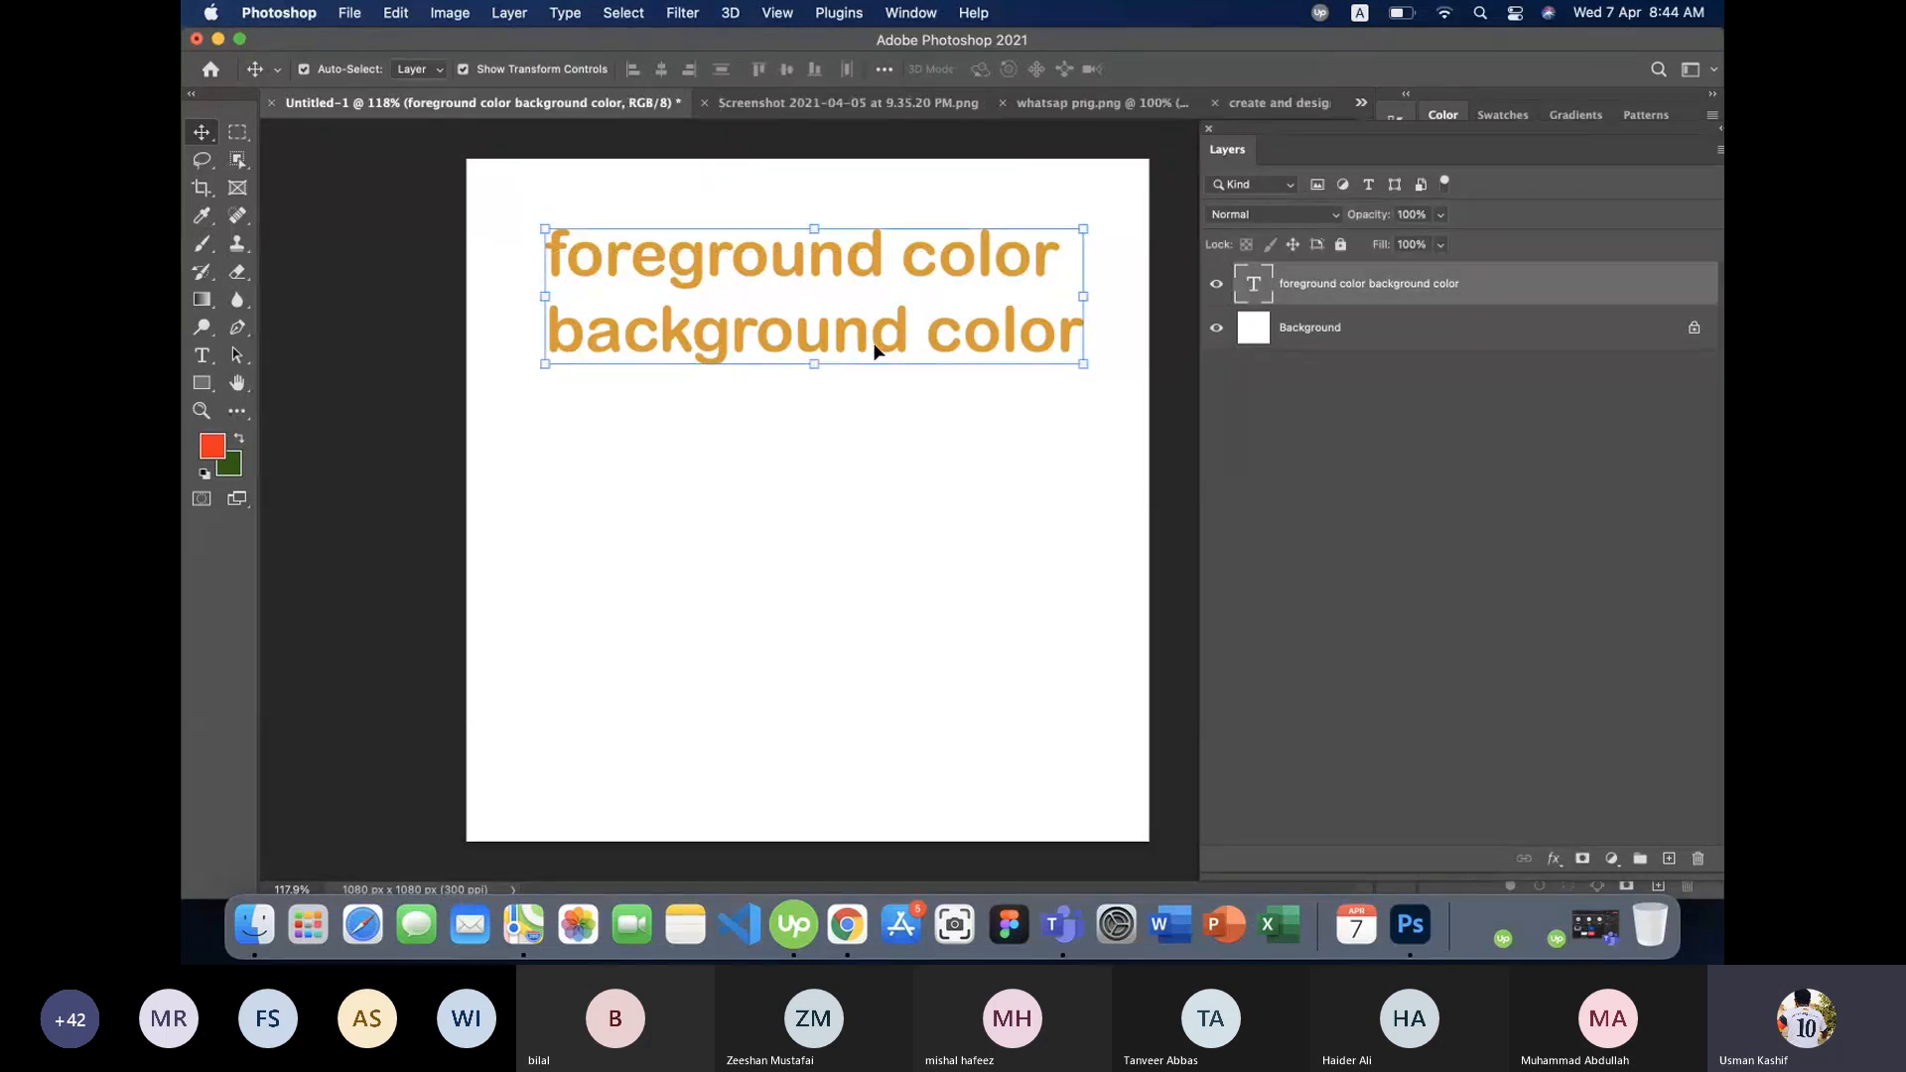
pyautogui.click(854, 359)
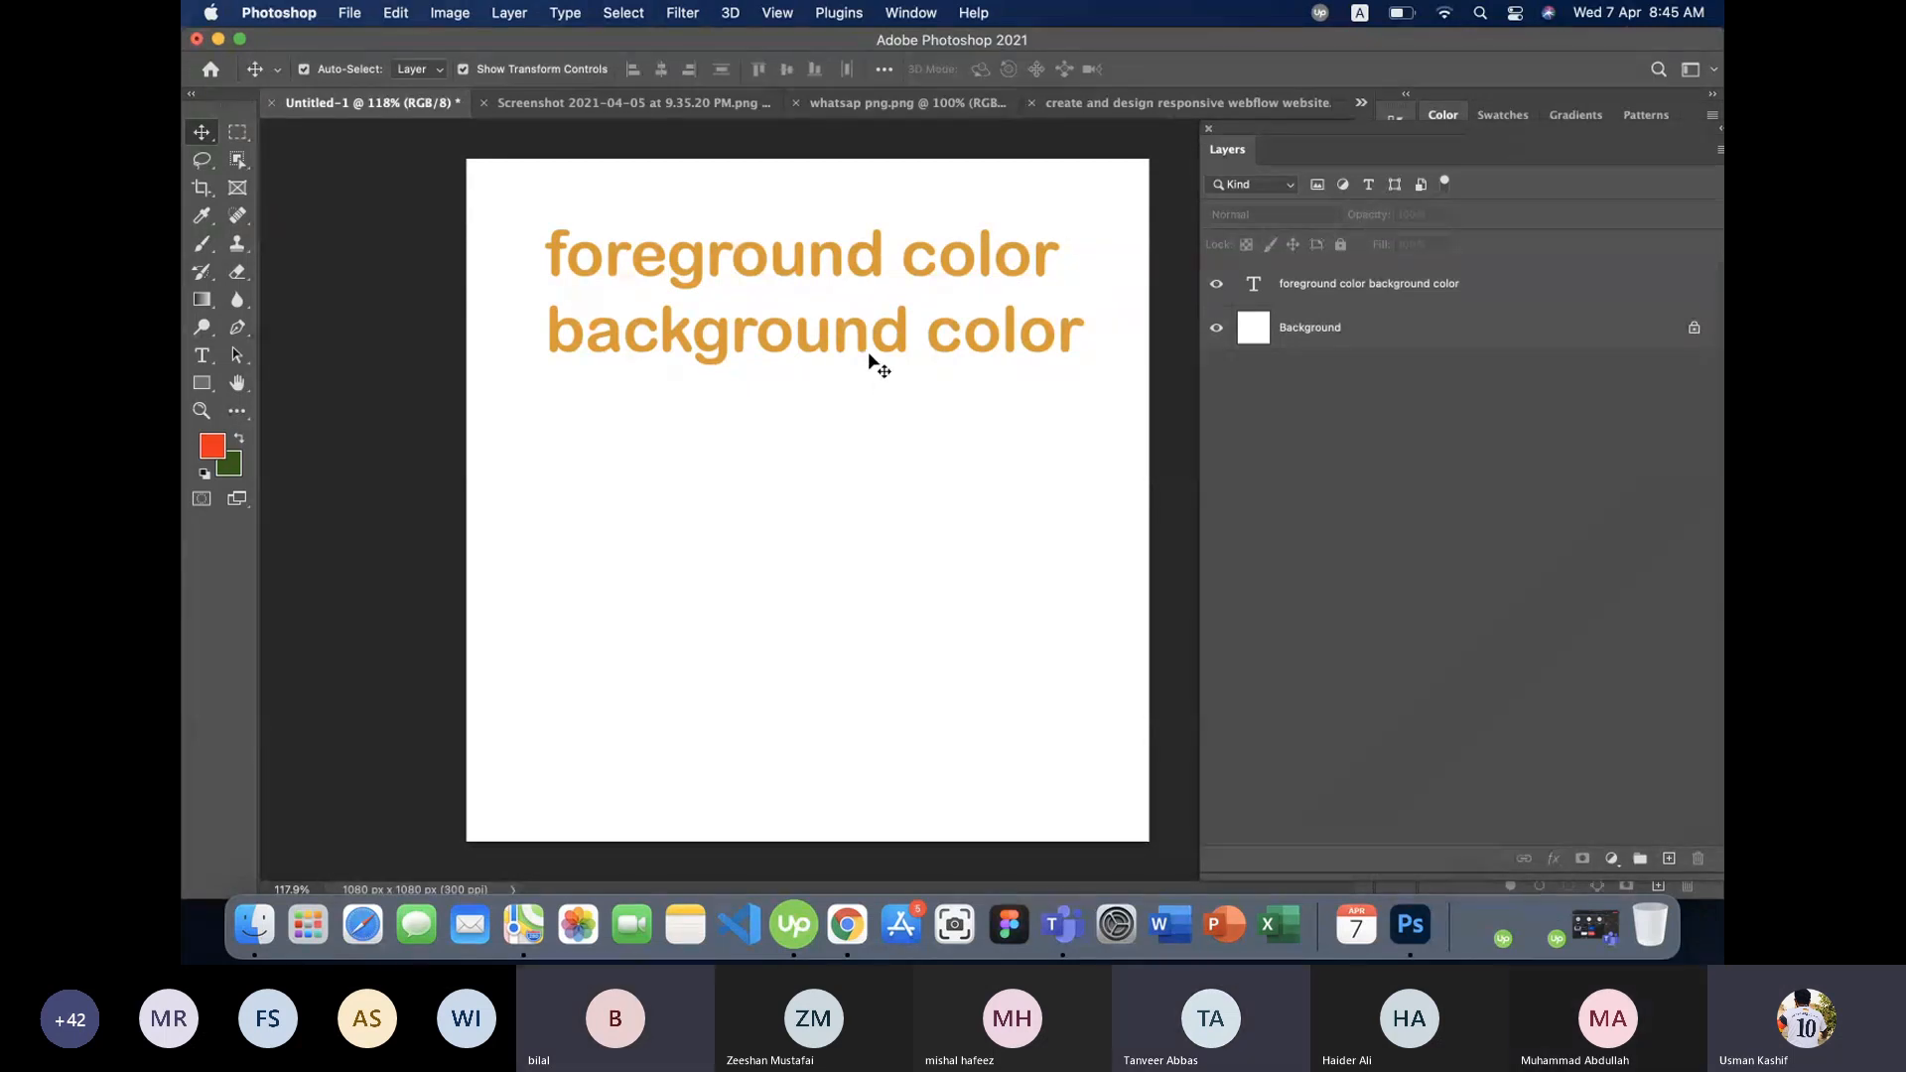
# - Move the two-line text down to the canvas's middle left and scale it down with Free Transform
pyautogui.moveTo(881, 349); pyautogui.dragTo(848, 516)
pyautogui.hotkey('ctrl', 't')
pyautogui.moveTo(1057, 545); pyautogui.dragTo(846, 484)
pyautogui.press('Return')
pyautogui.click(1248, 395)
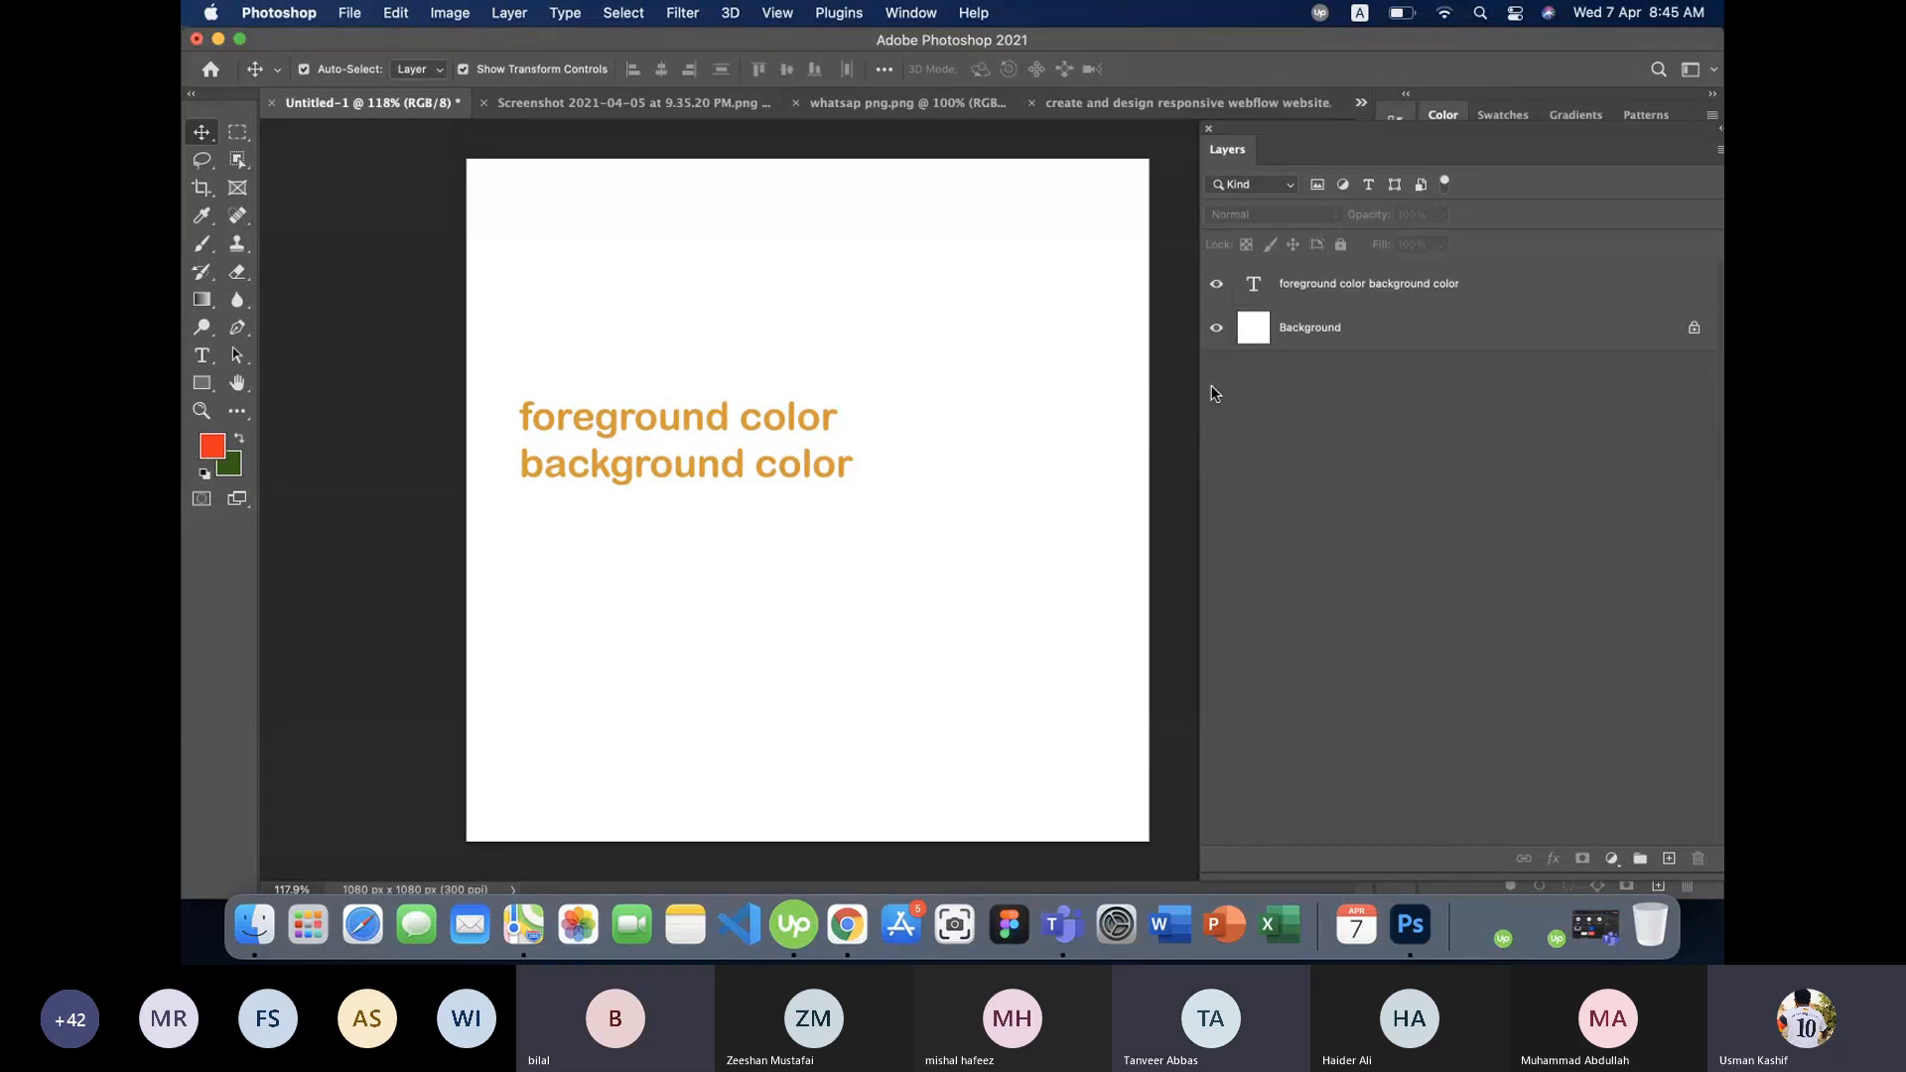
# - Select the Background layer and fill it with the red foreground color
pyautogui.click(1375, 338)
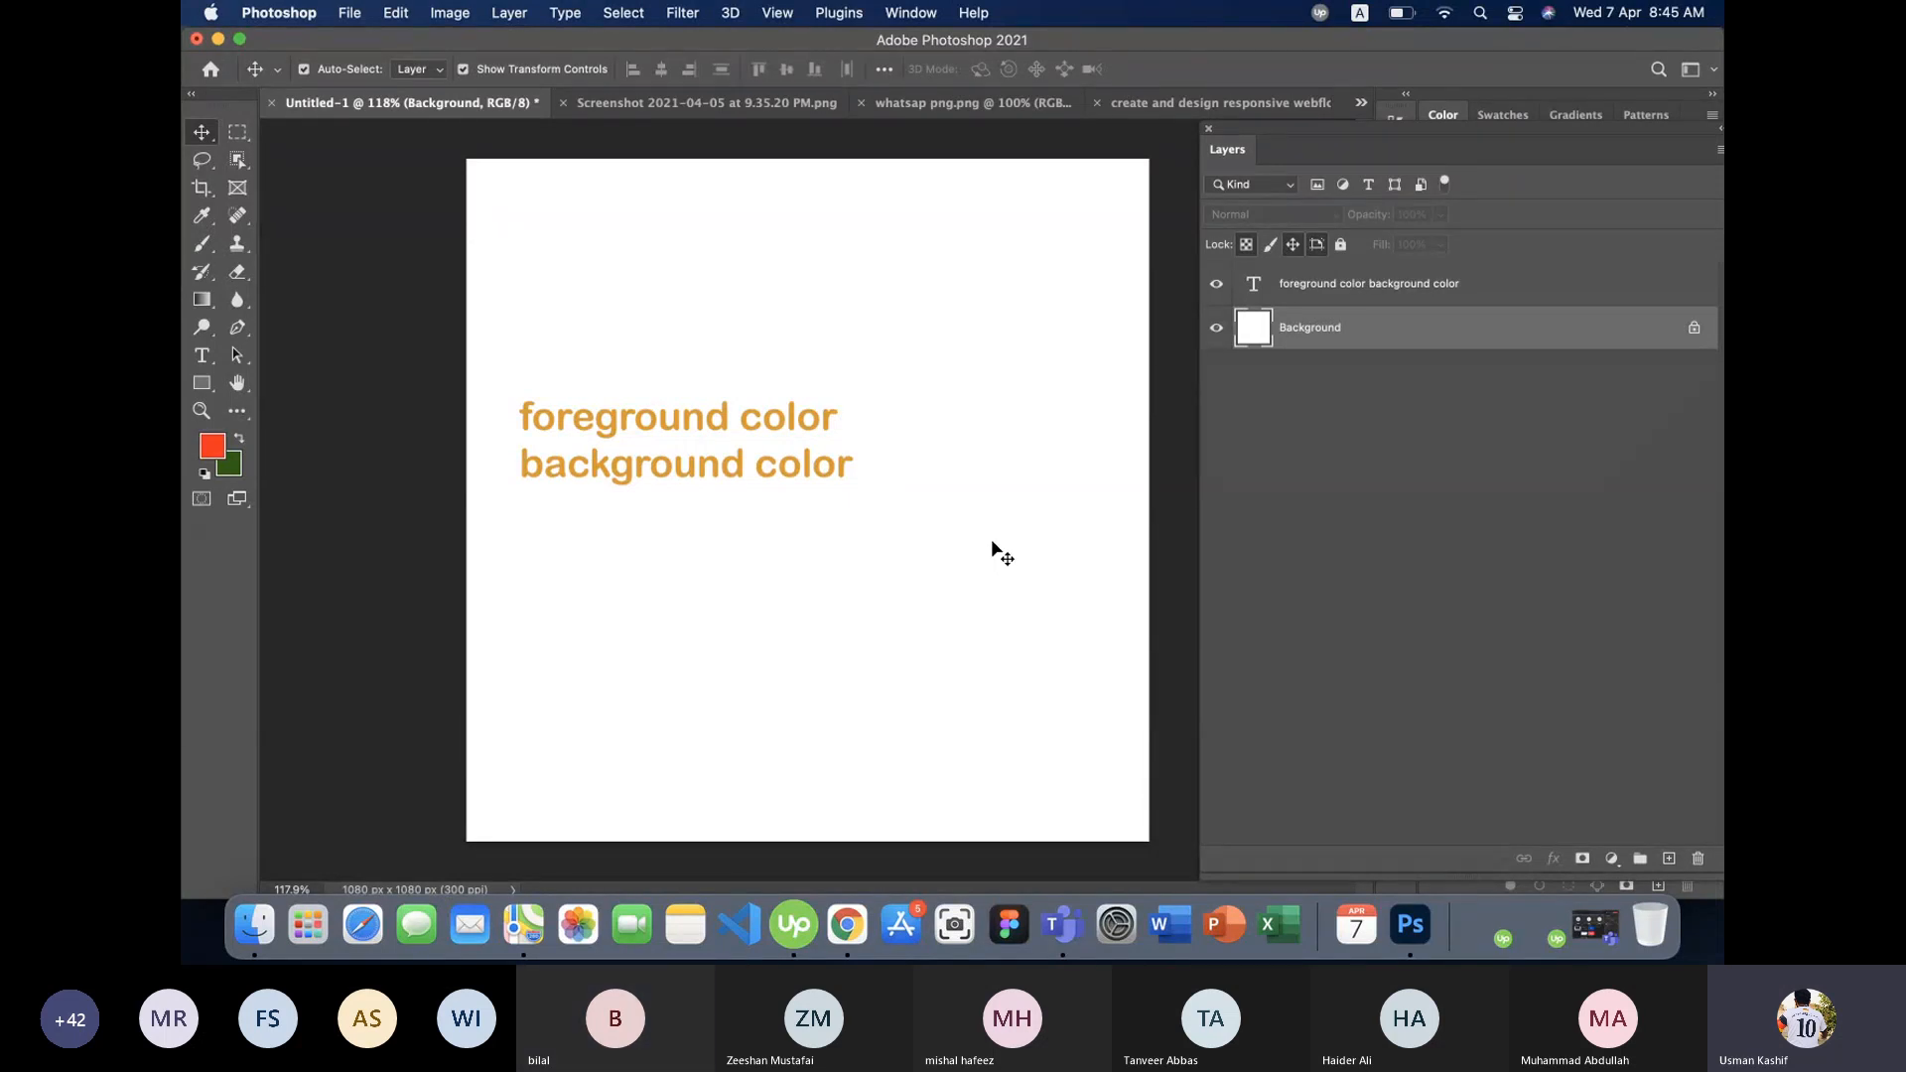
pyautogui.click(1316, 356)
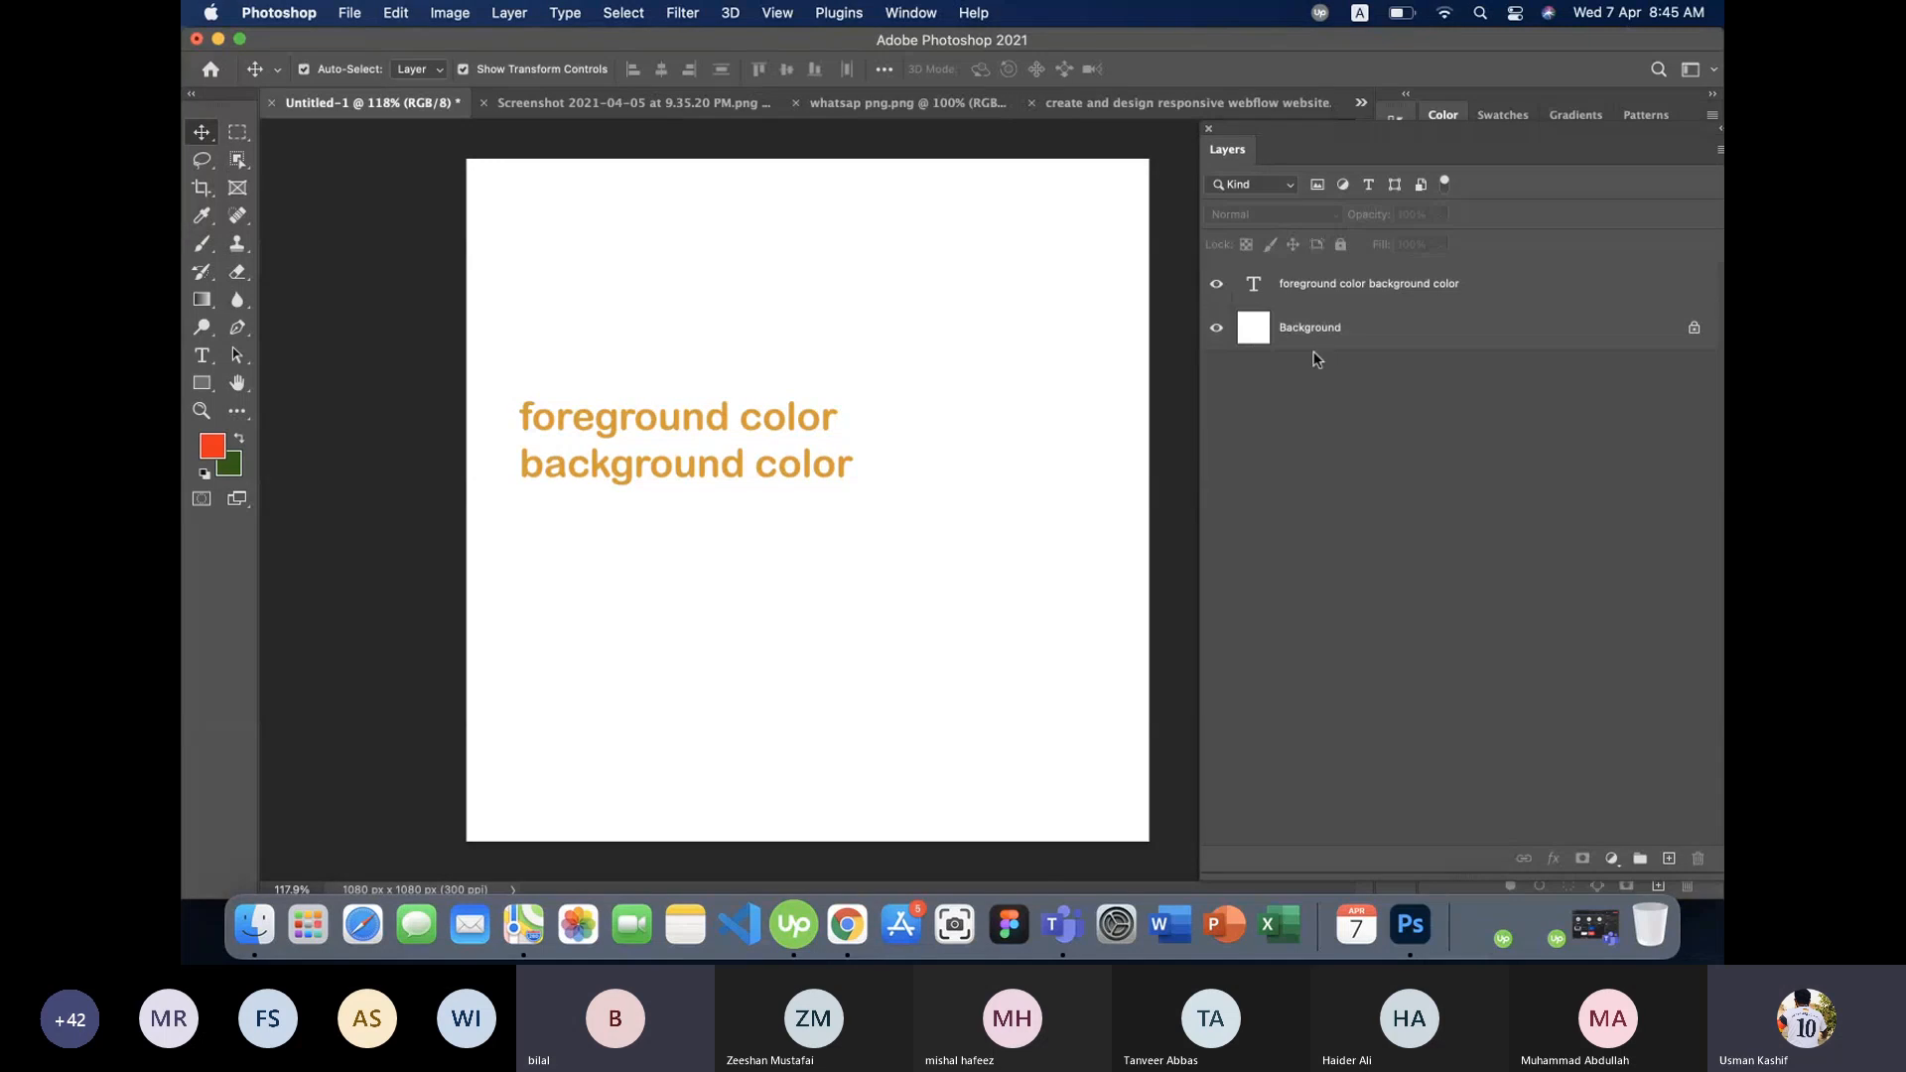
pyautogui.click(1324, 338)
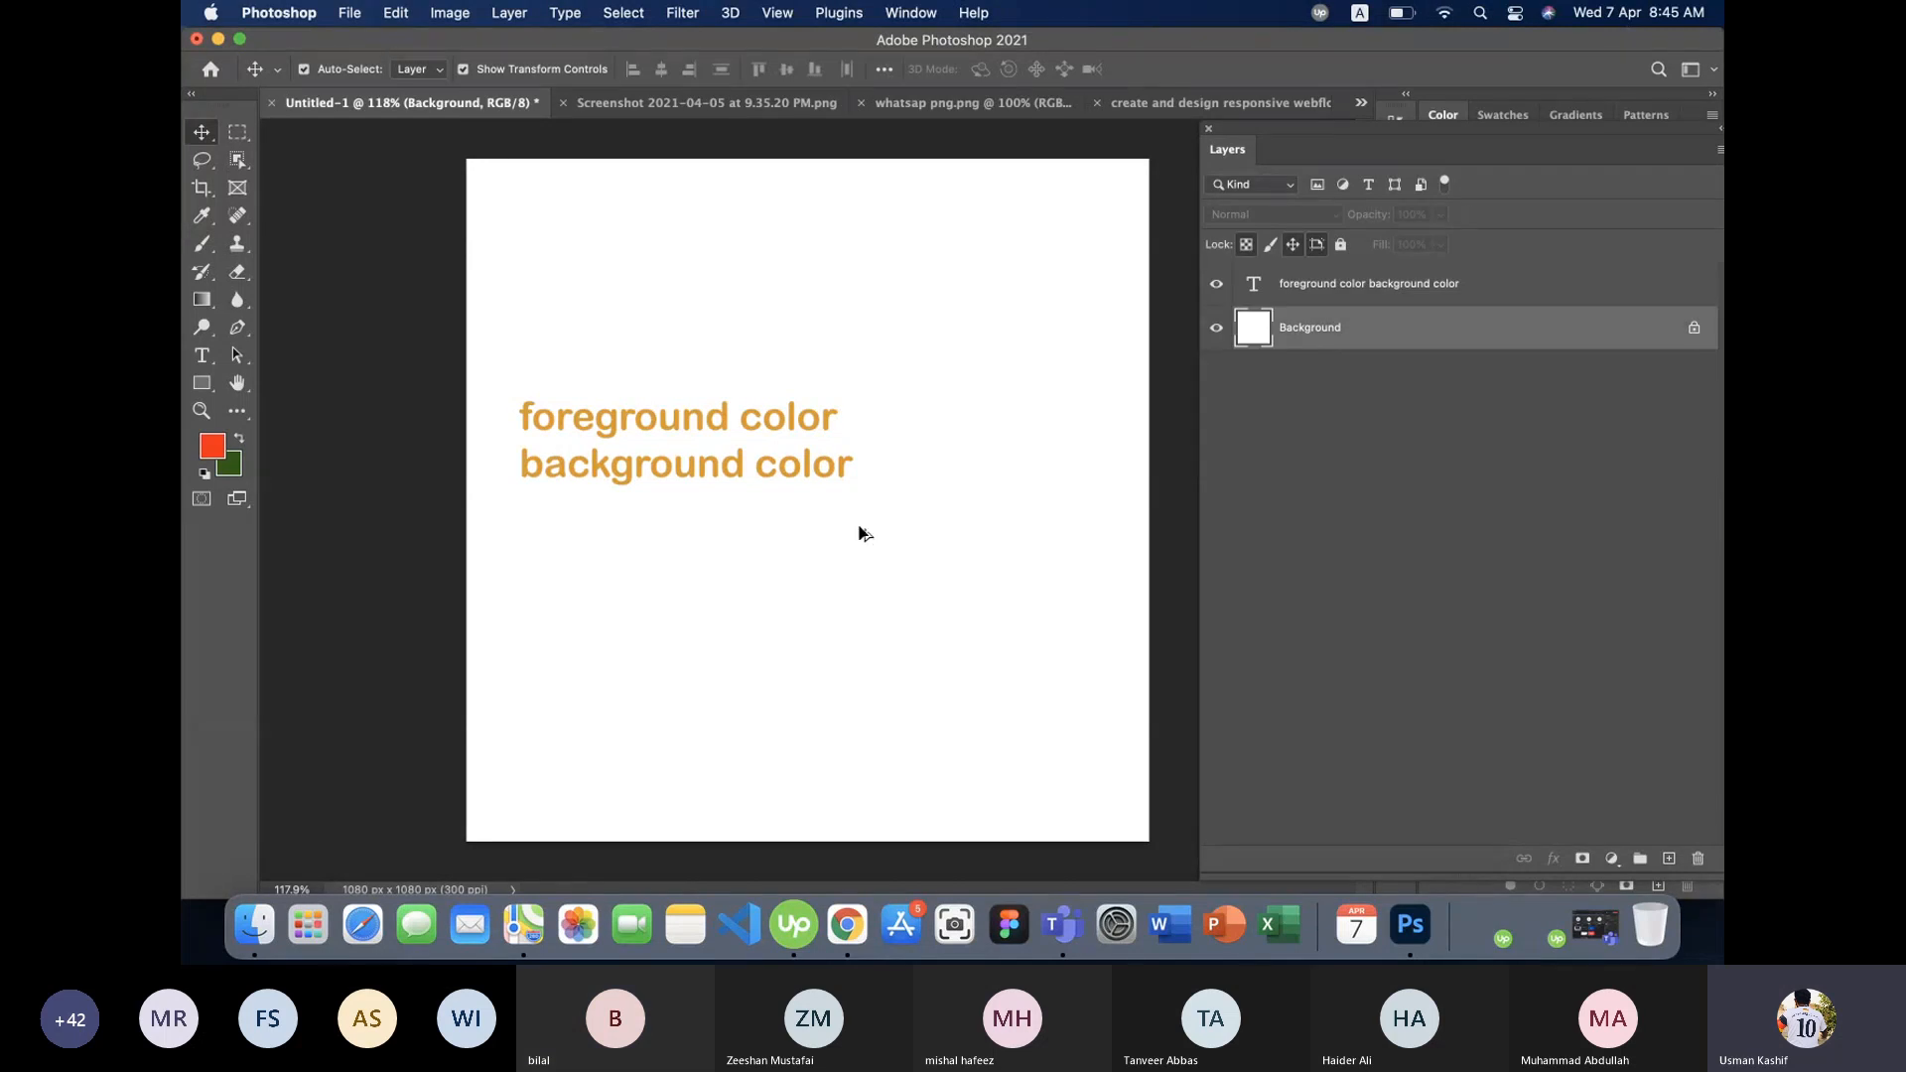
pyautogui.hotkey('alt', 'BackSpace')
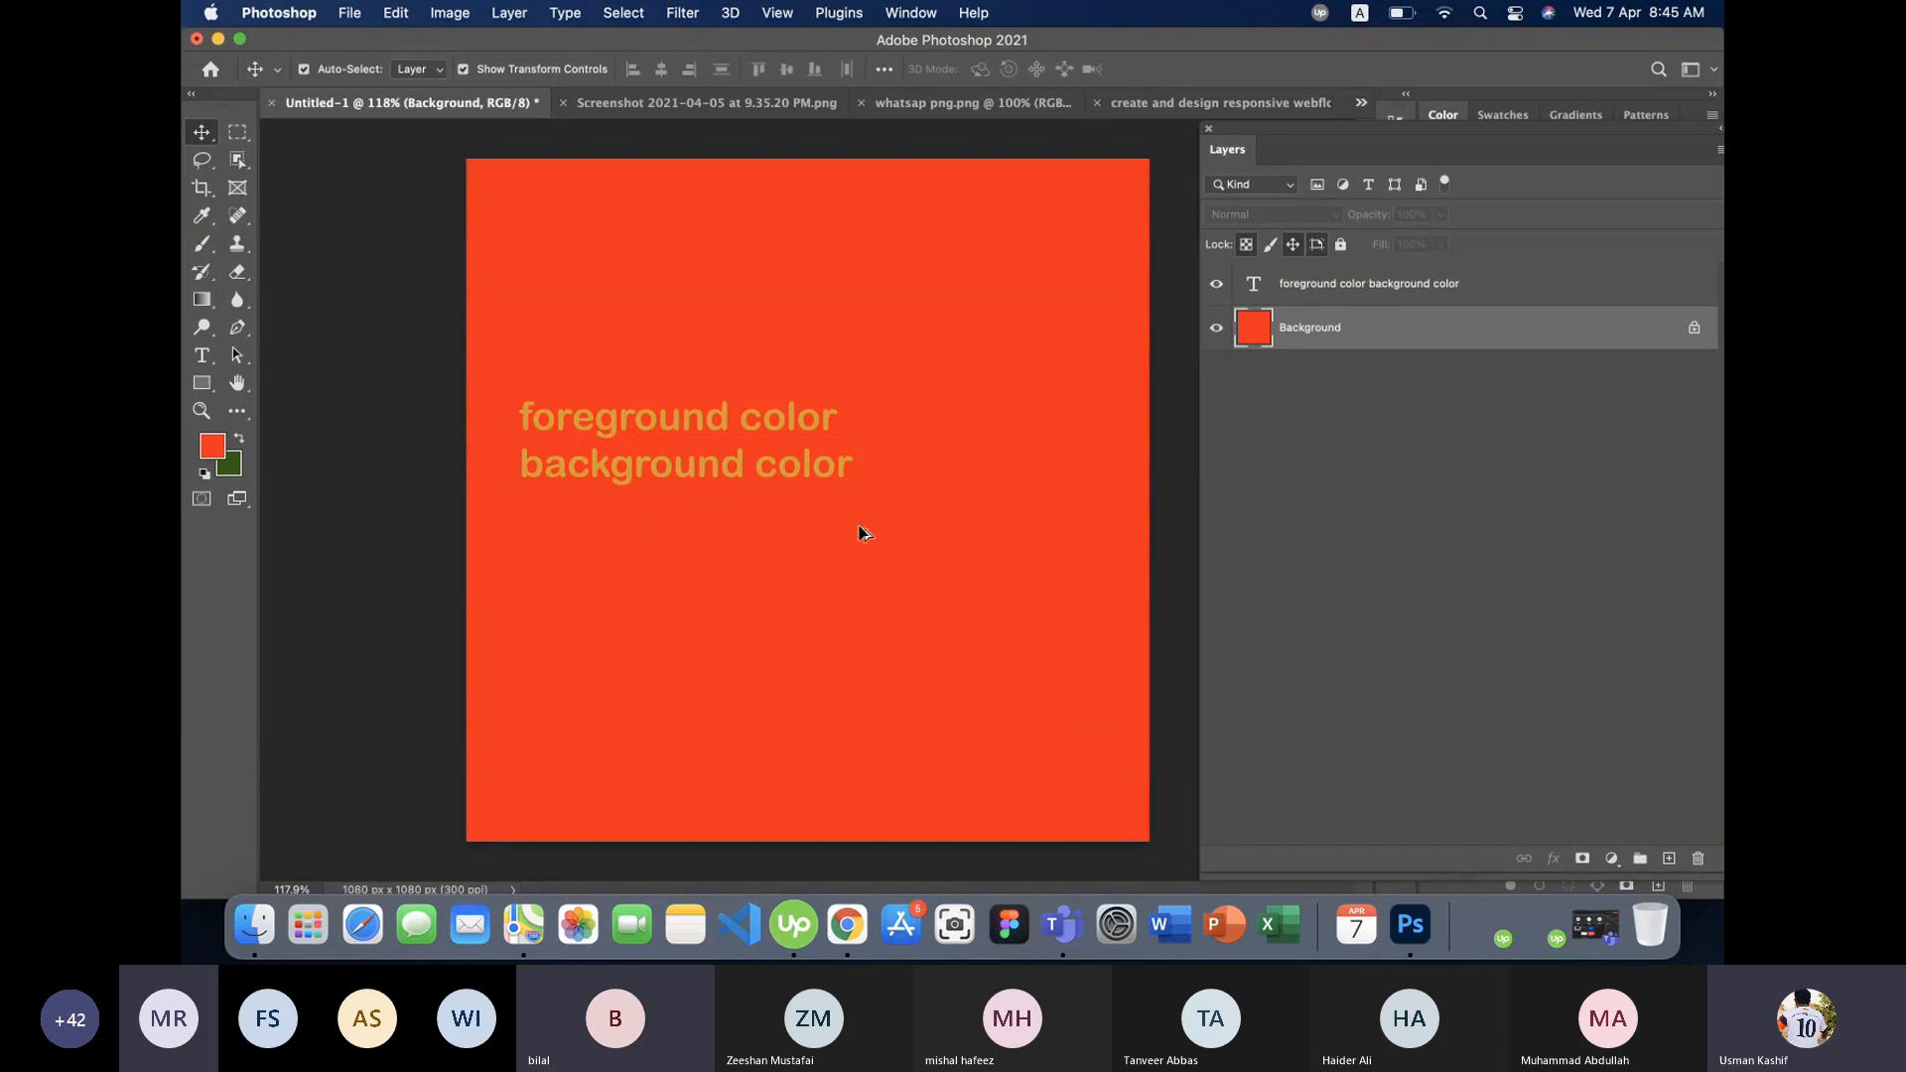
# - Undo the red fill and add "(alt backspace/dlt)" after "foreground color" on the first text line
pyautogui.press('super+z')
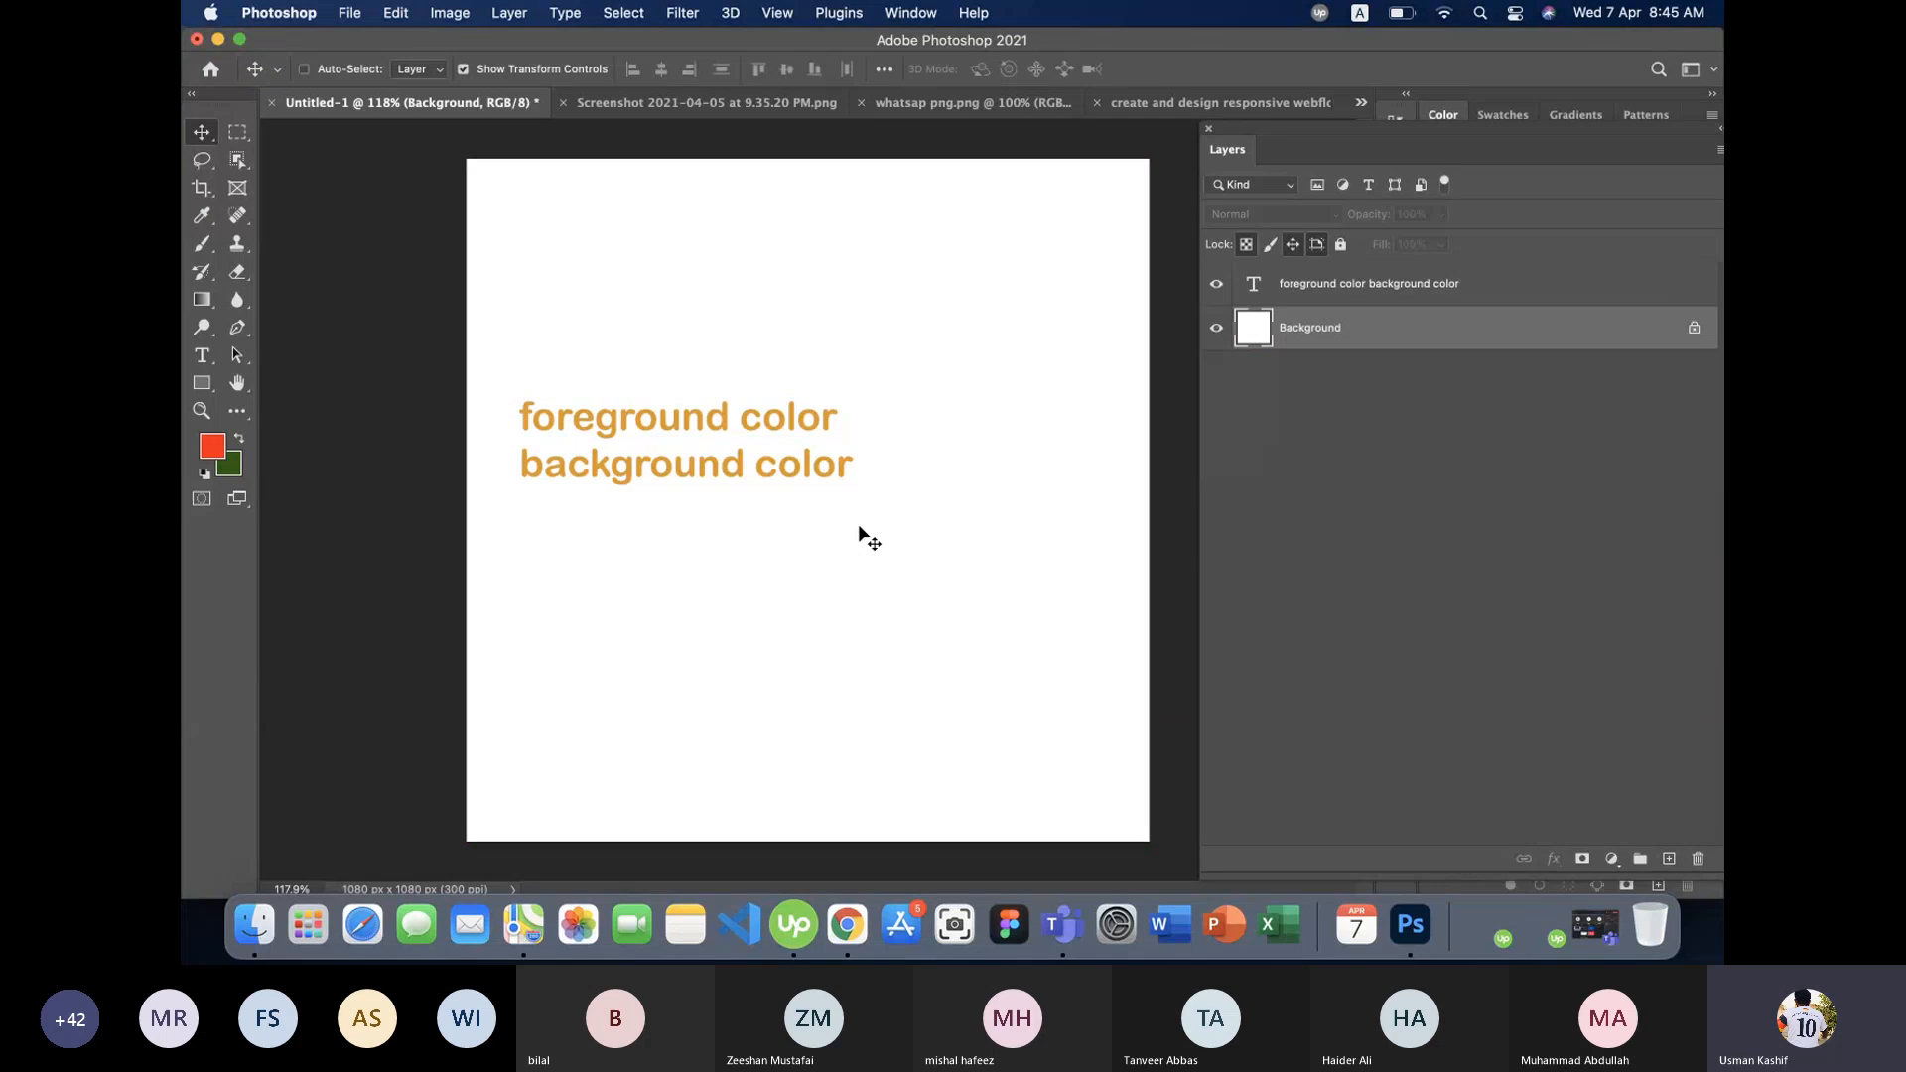
pyautogui.click(202, 354)
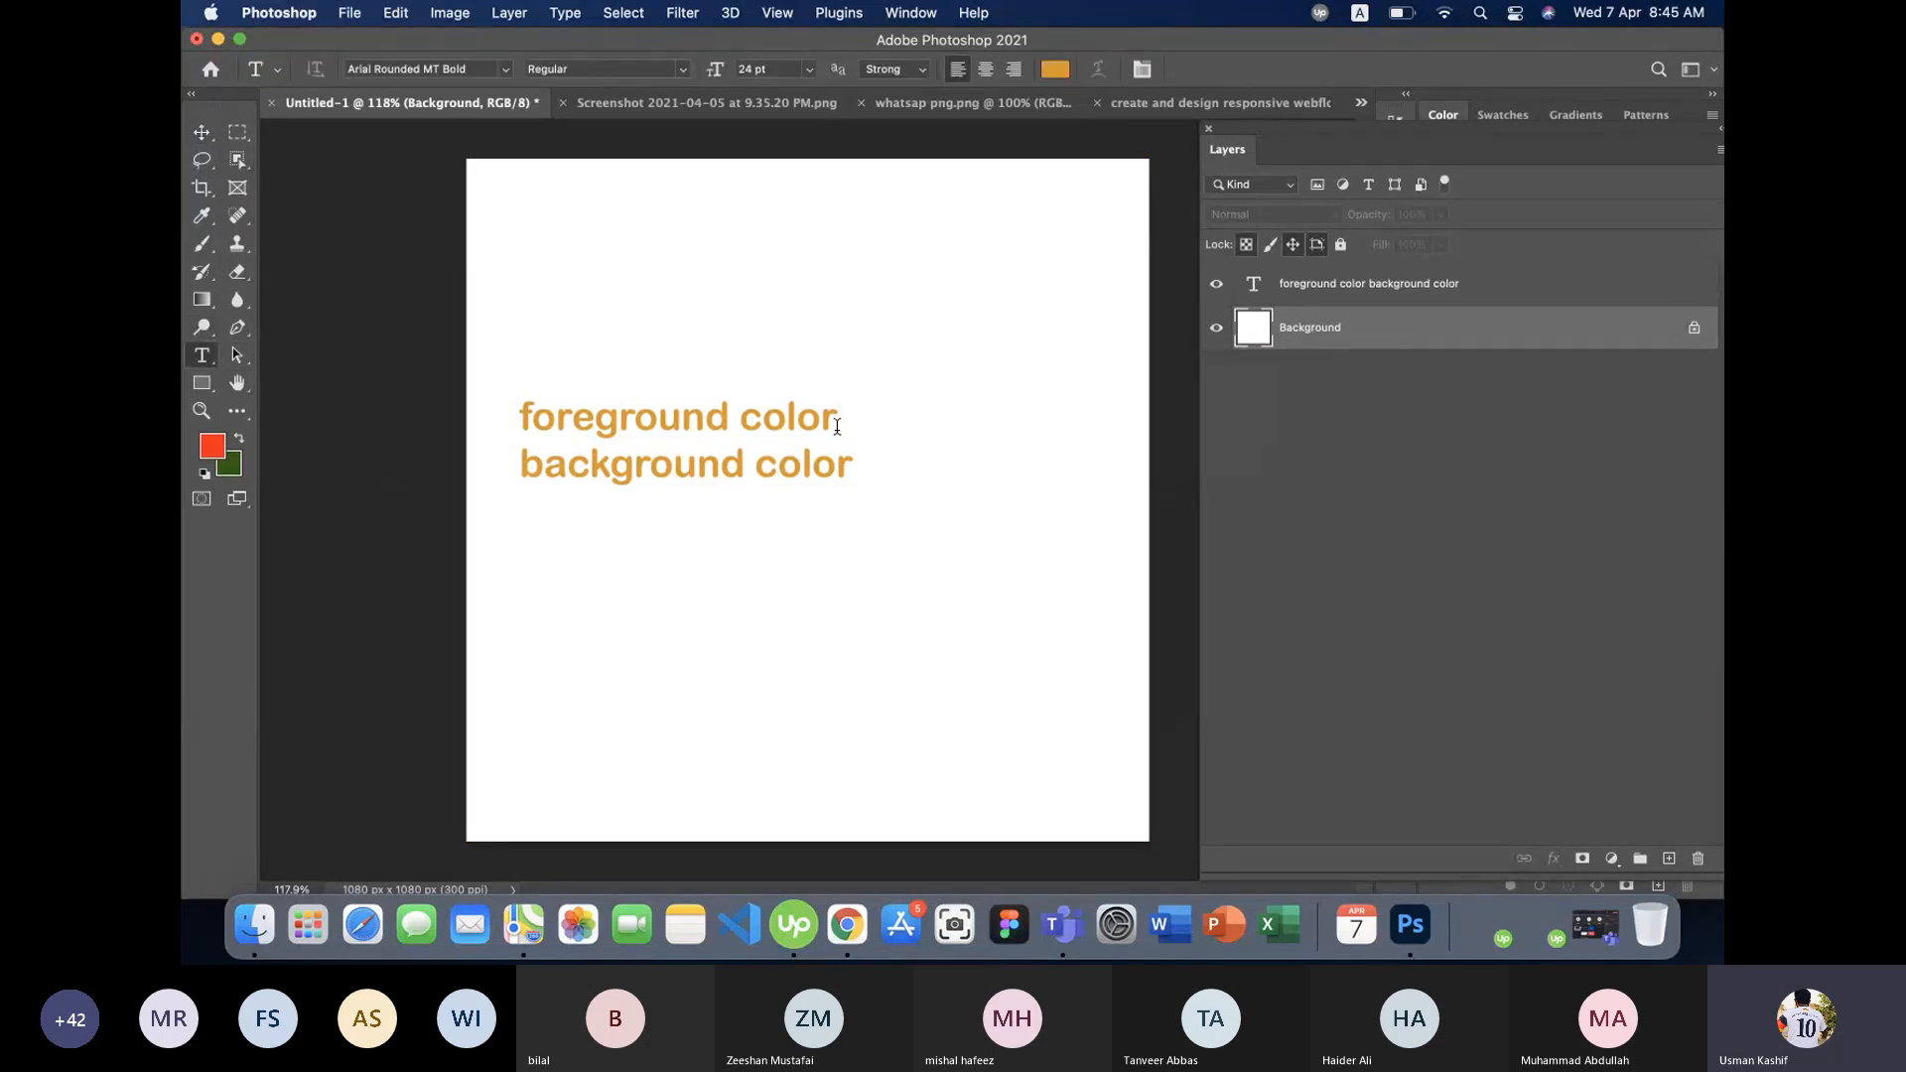
pyautogui.click(842, 425)
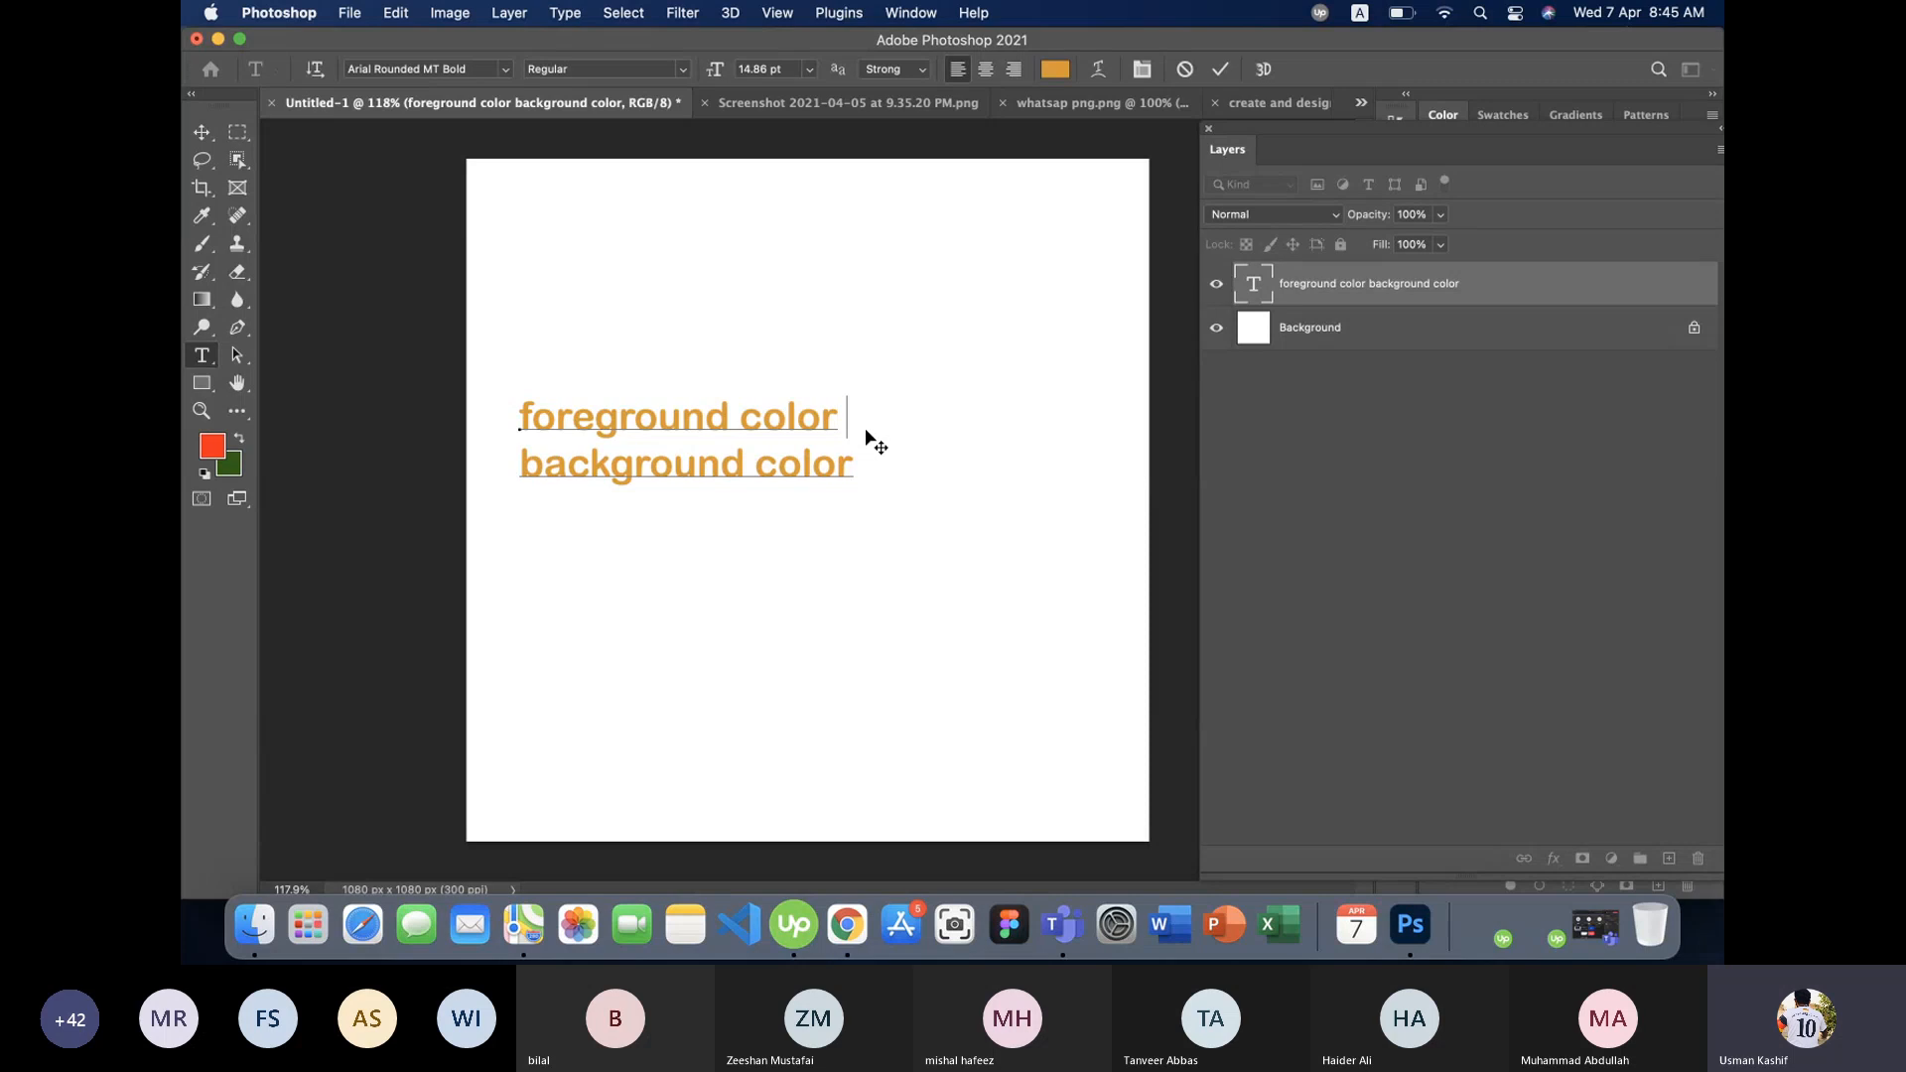
pyautogui.write('(alt backspace')
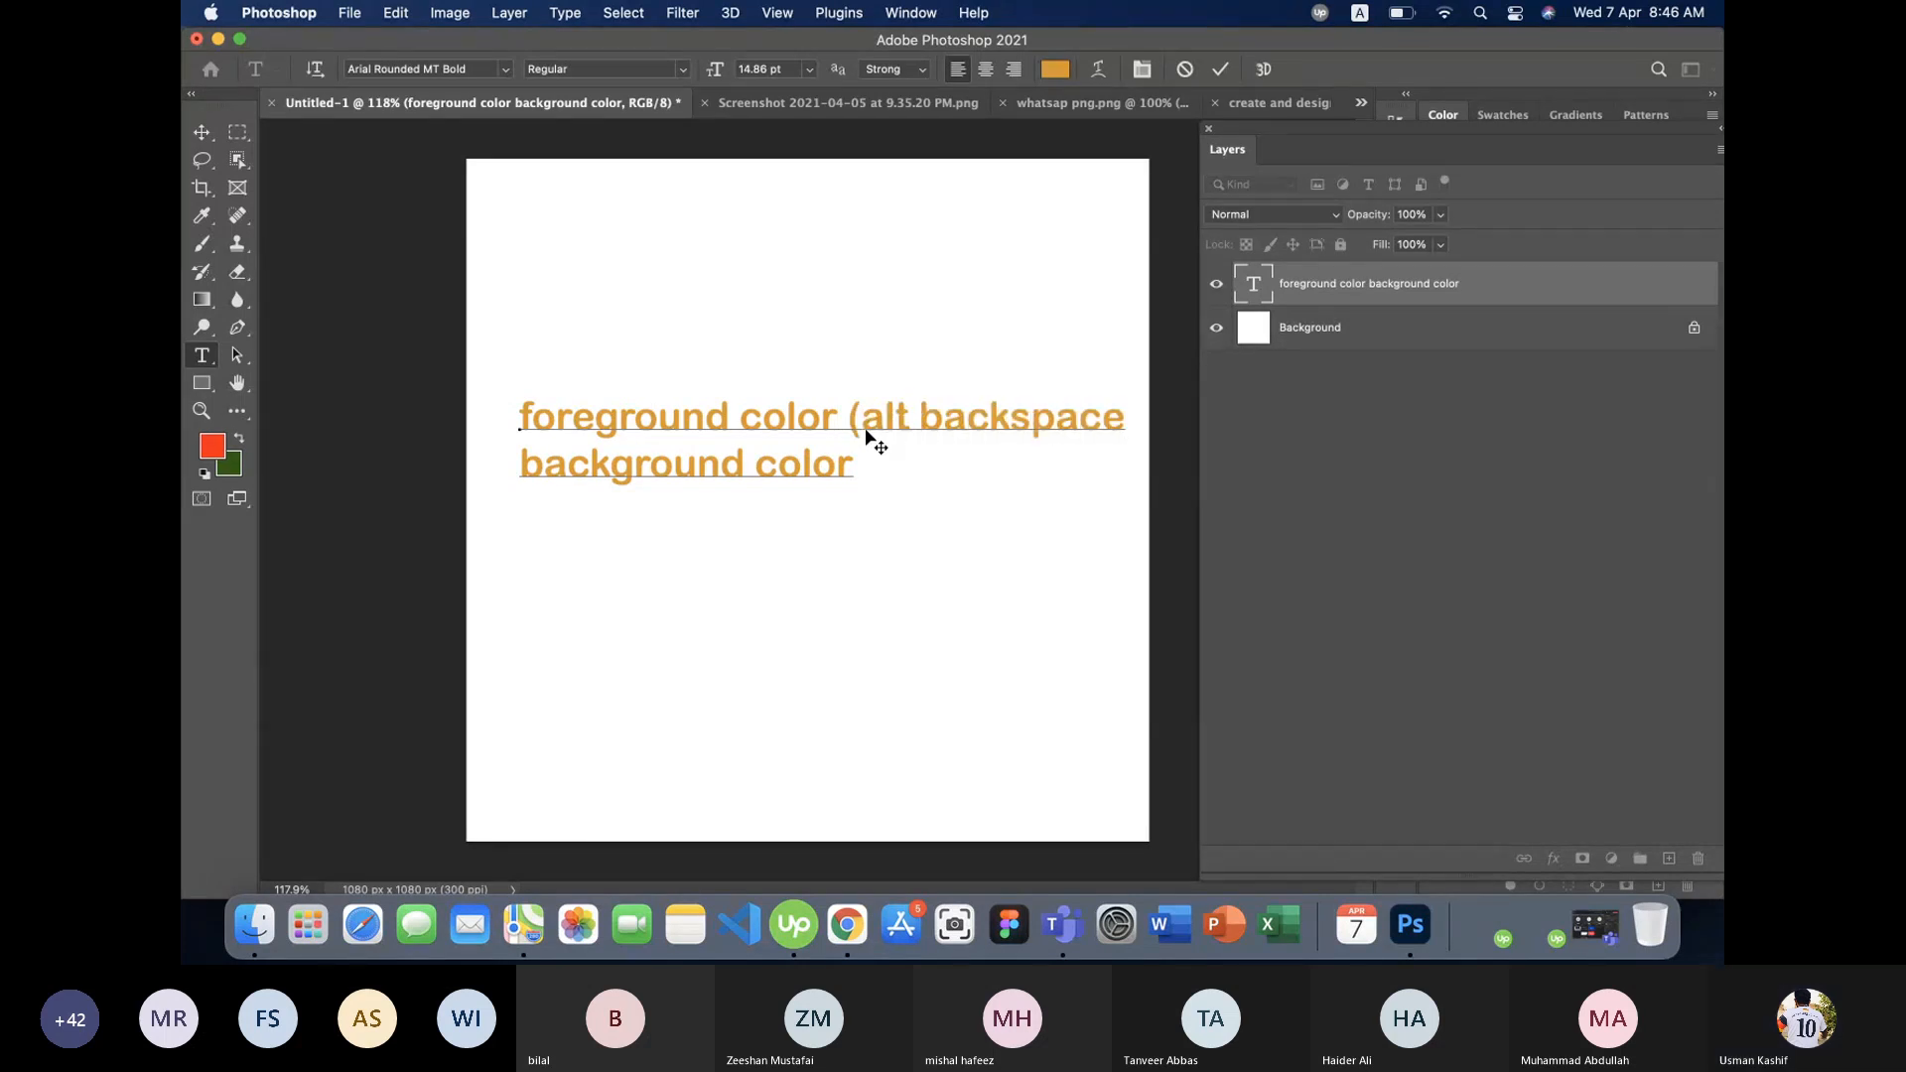
pyautogui.write('/c background col')
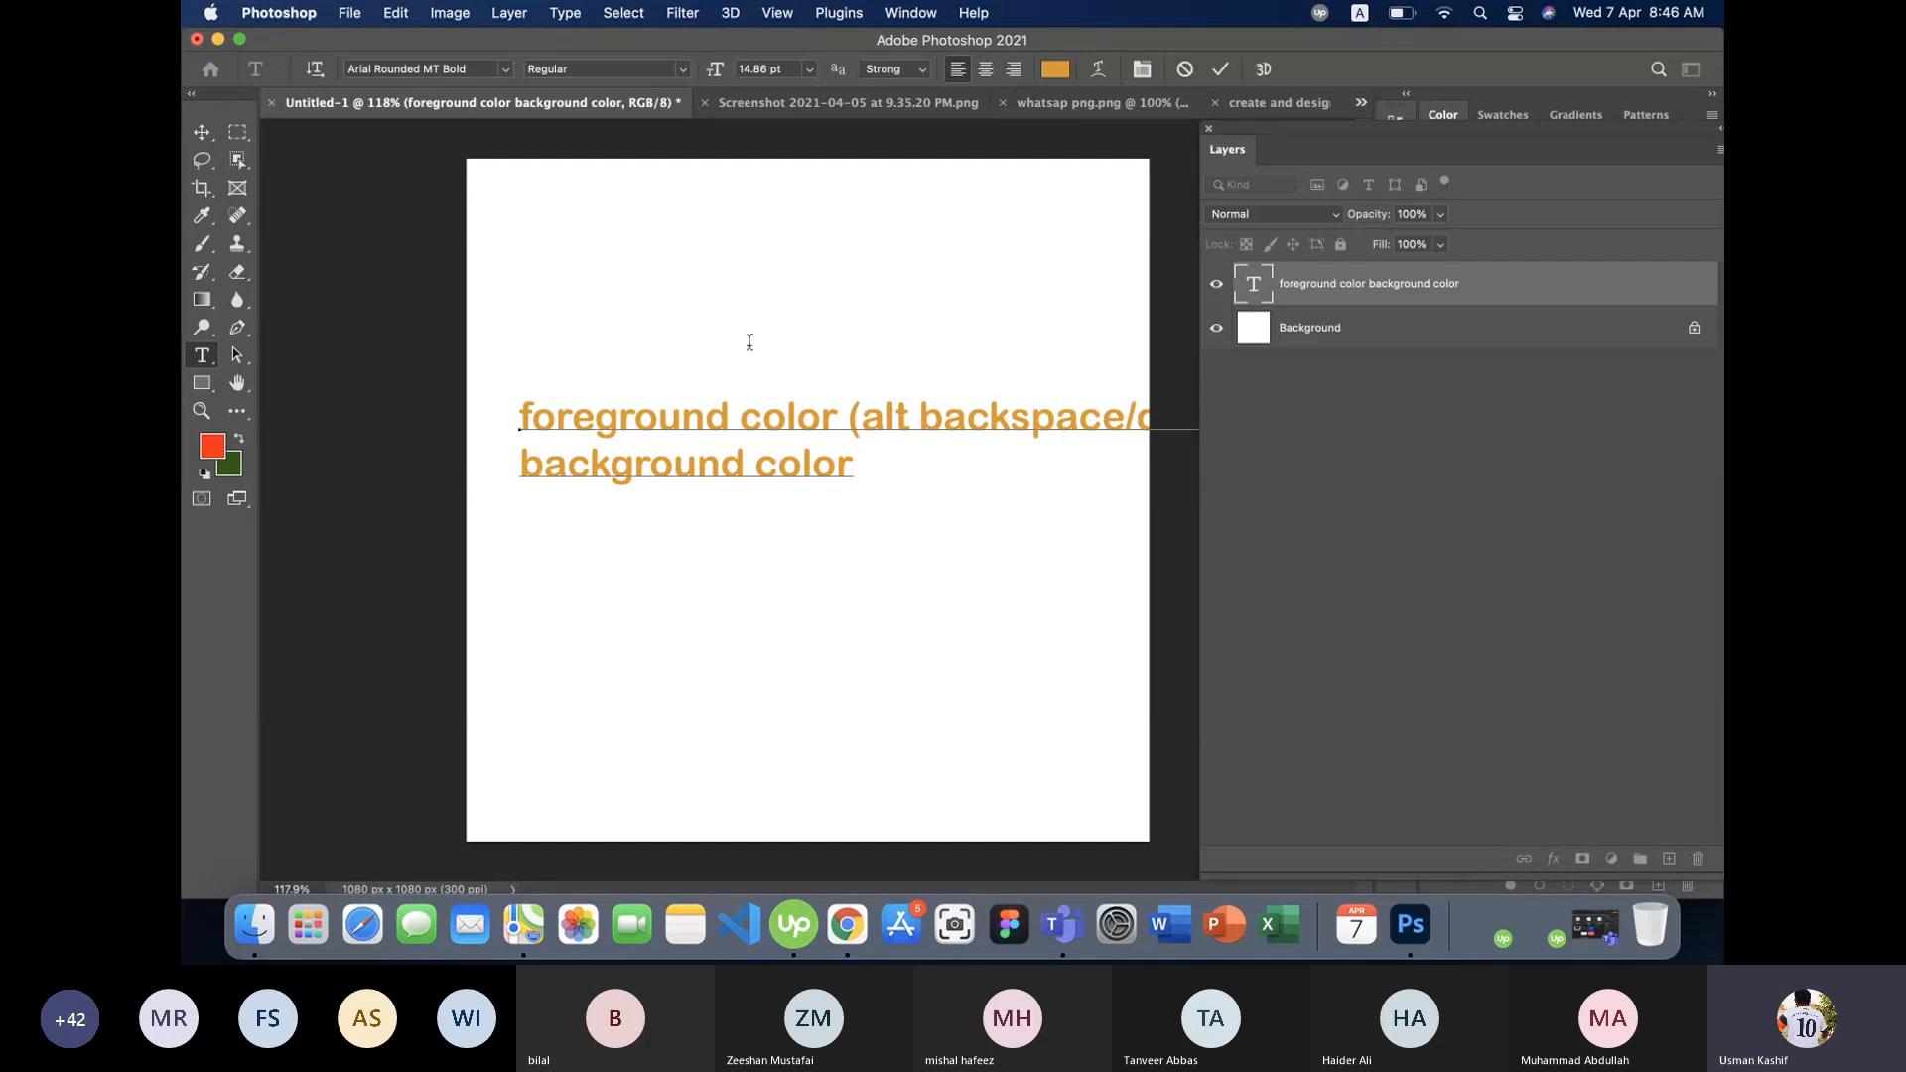
# - Move the two-line text left so the longer first line fits within the canvas width, and deselect it
pyautogui.click(200, 128)
pyautogui.moveTo(764, 421); pyautogui.dragTo(714, 428)
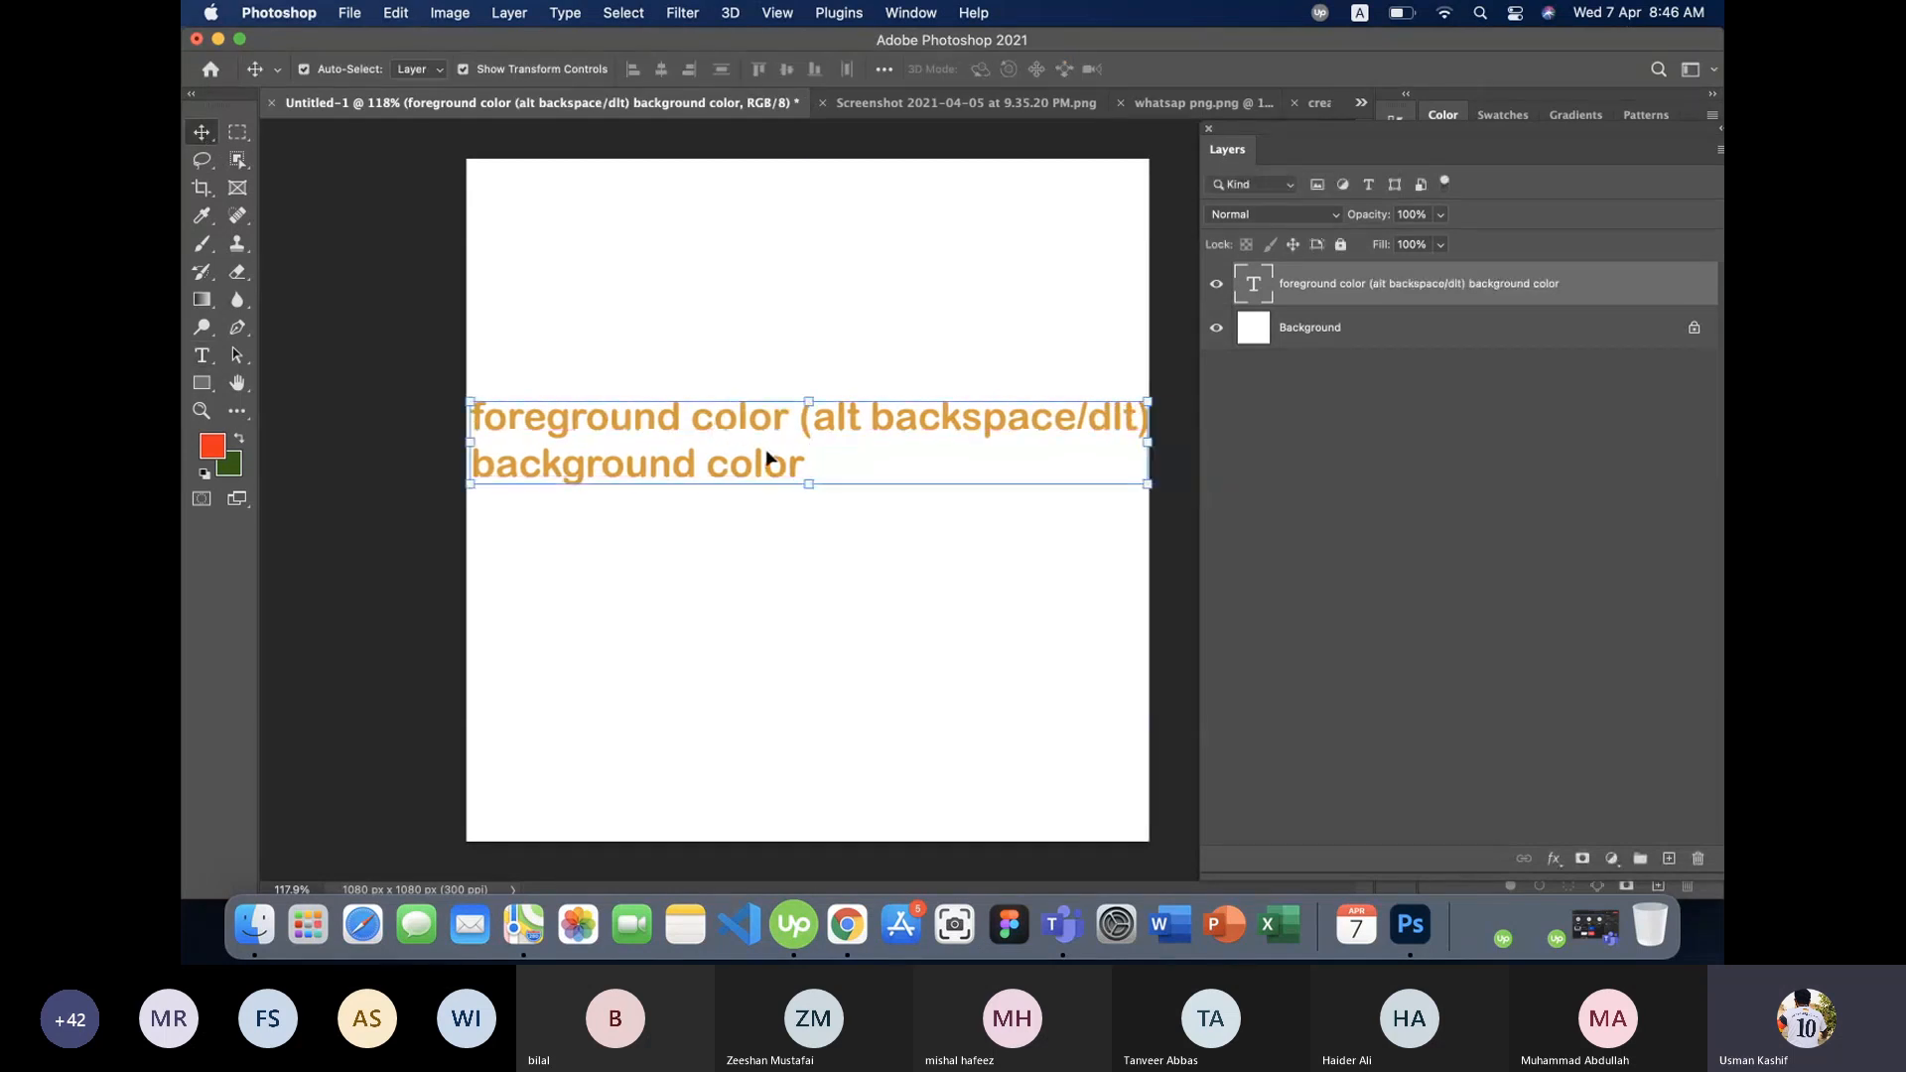
pyautogui.click(863, 616)
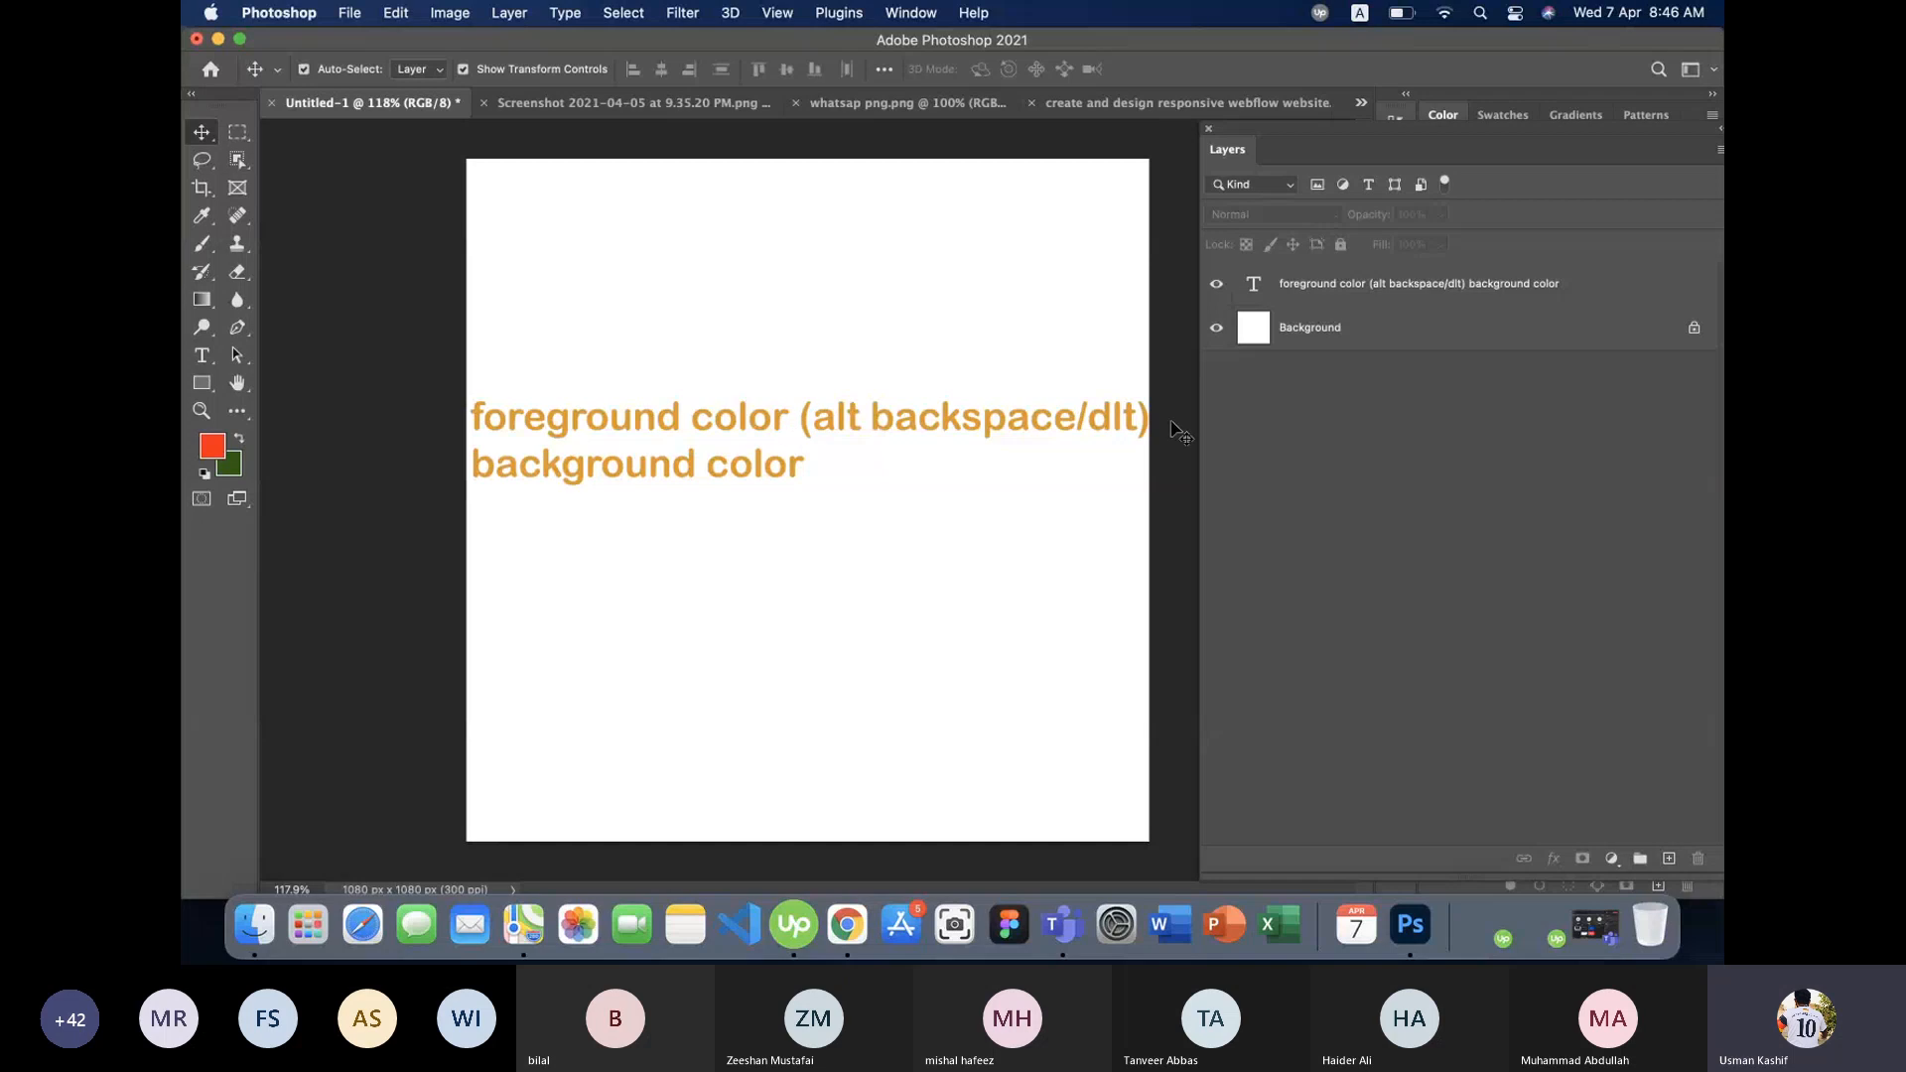
# - Fill the Background layer with the red foreground color and undo the fill
pyautogui.click(1331, 342)
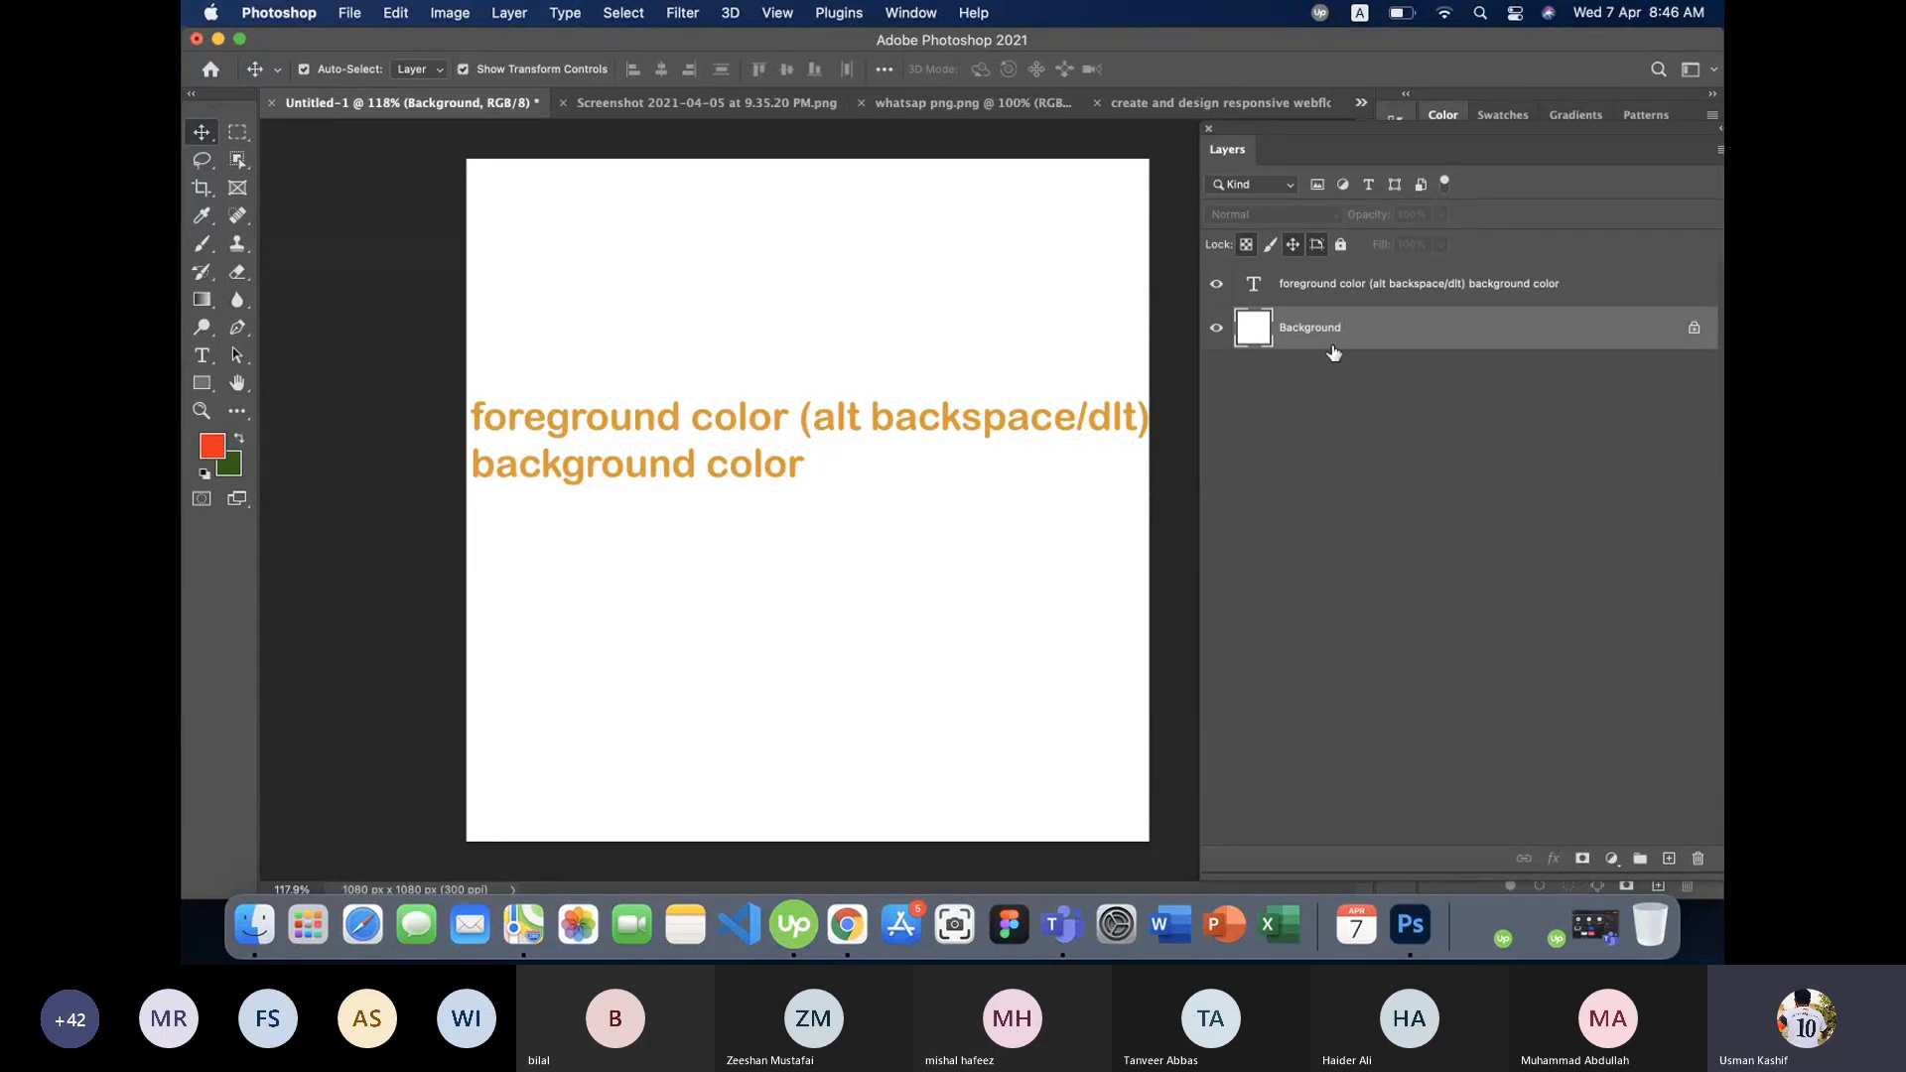
pyautogui.hotkey('alt', 'BackSpace')
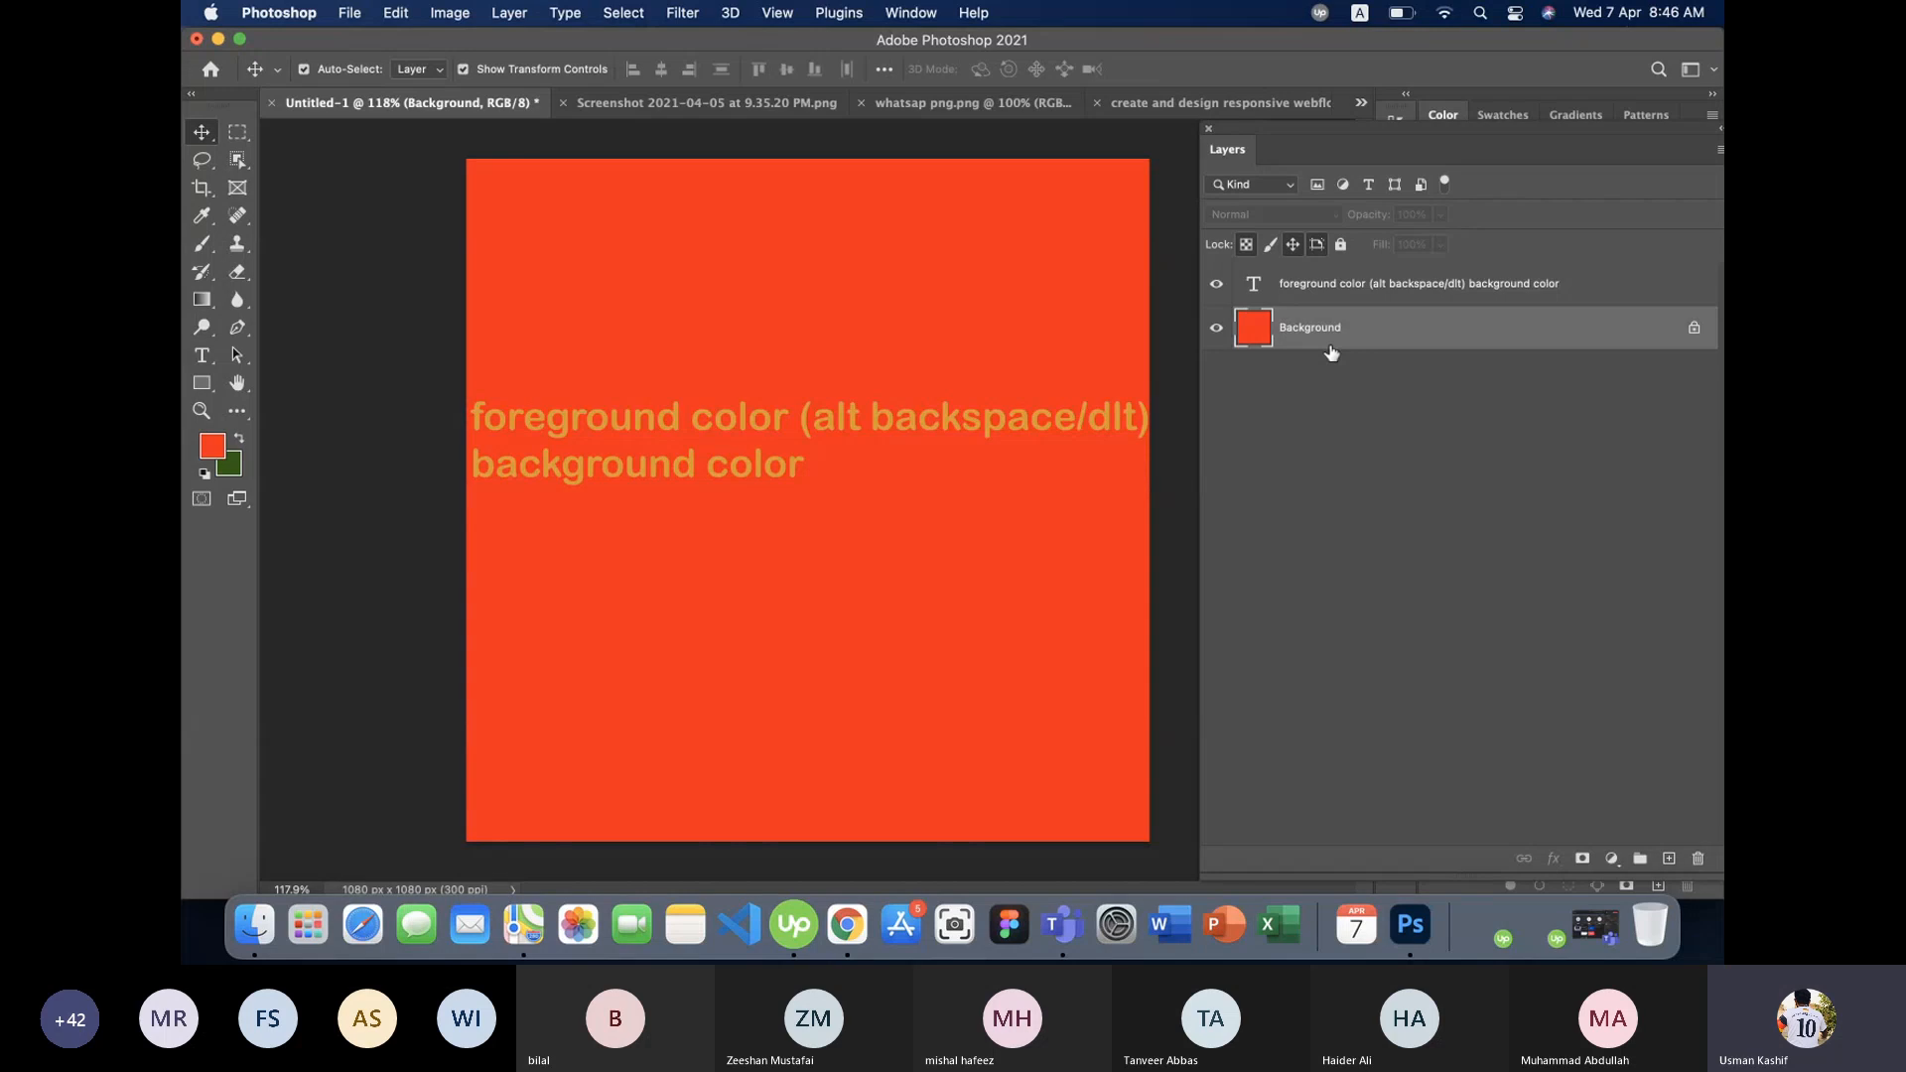
pyautogui.press('super+z')
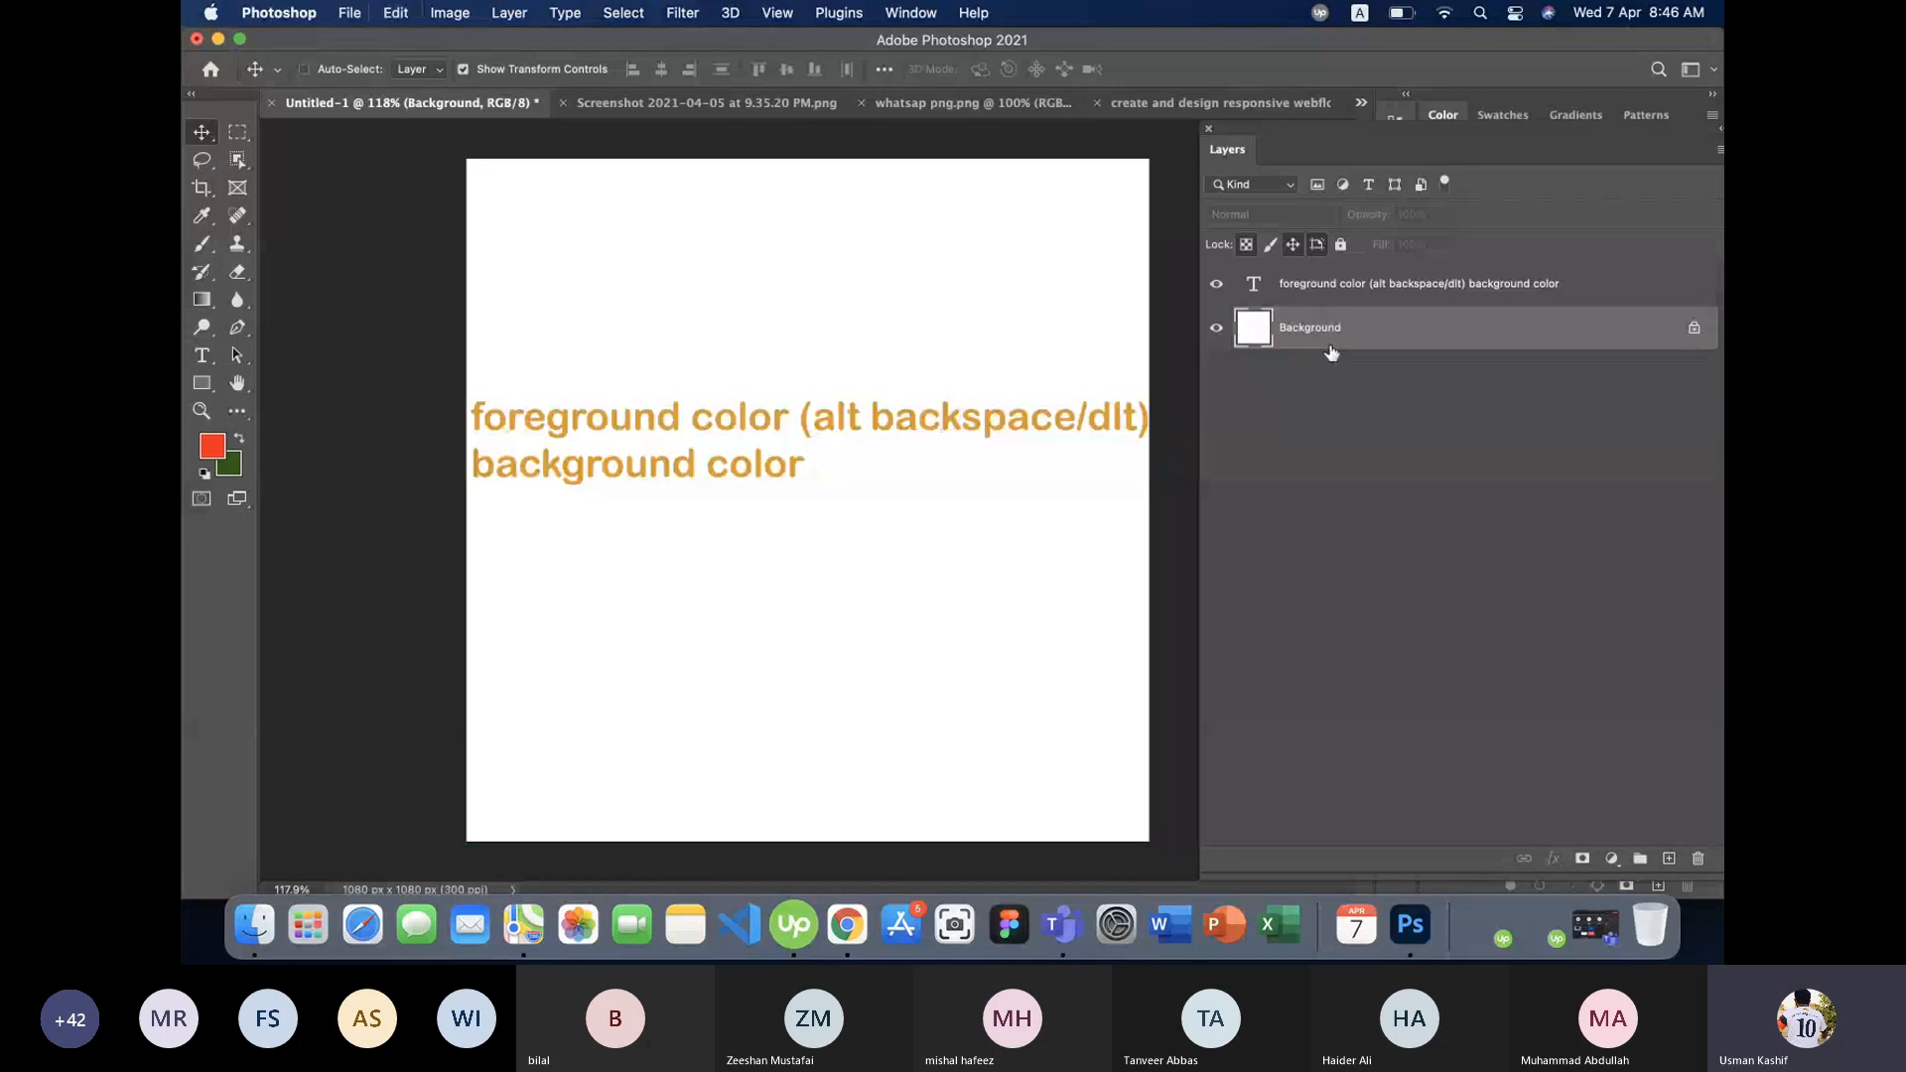
# - Select the text layer, move the text slightly up on the canvas, and deselect it
pyautogui.click(1413, 445)
pyautogui.click(1340, 322)
pyautogui.click(1358, 278)
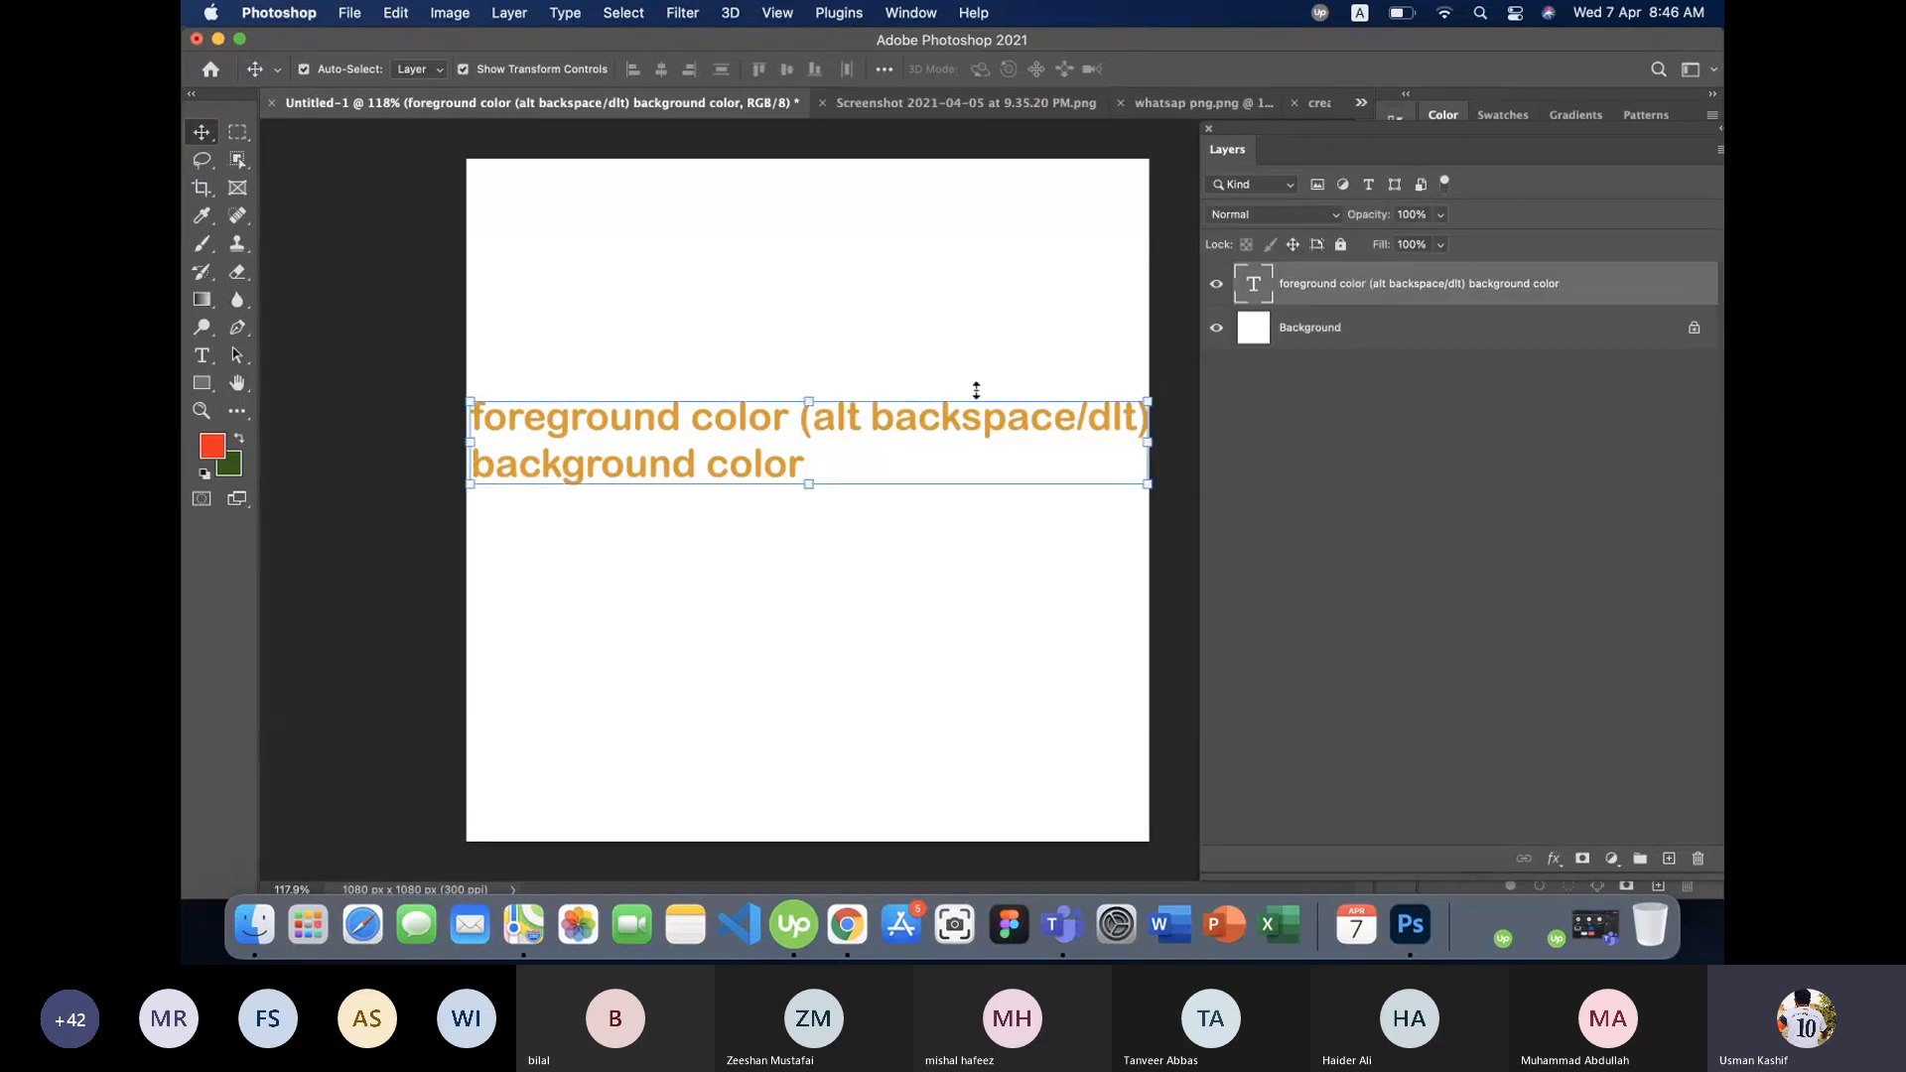
pyautogui.moveTo(938, 425); pyautogui.dragTo(931, 360)
pyautogui.click(872, 575)
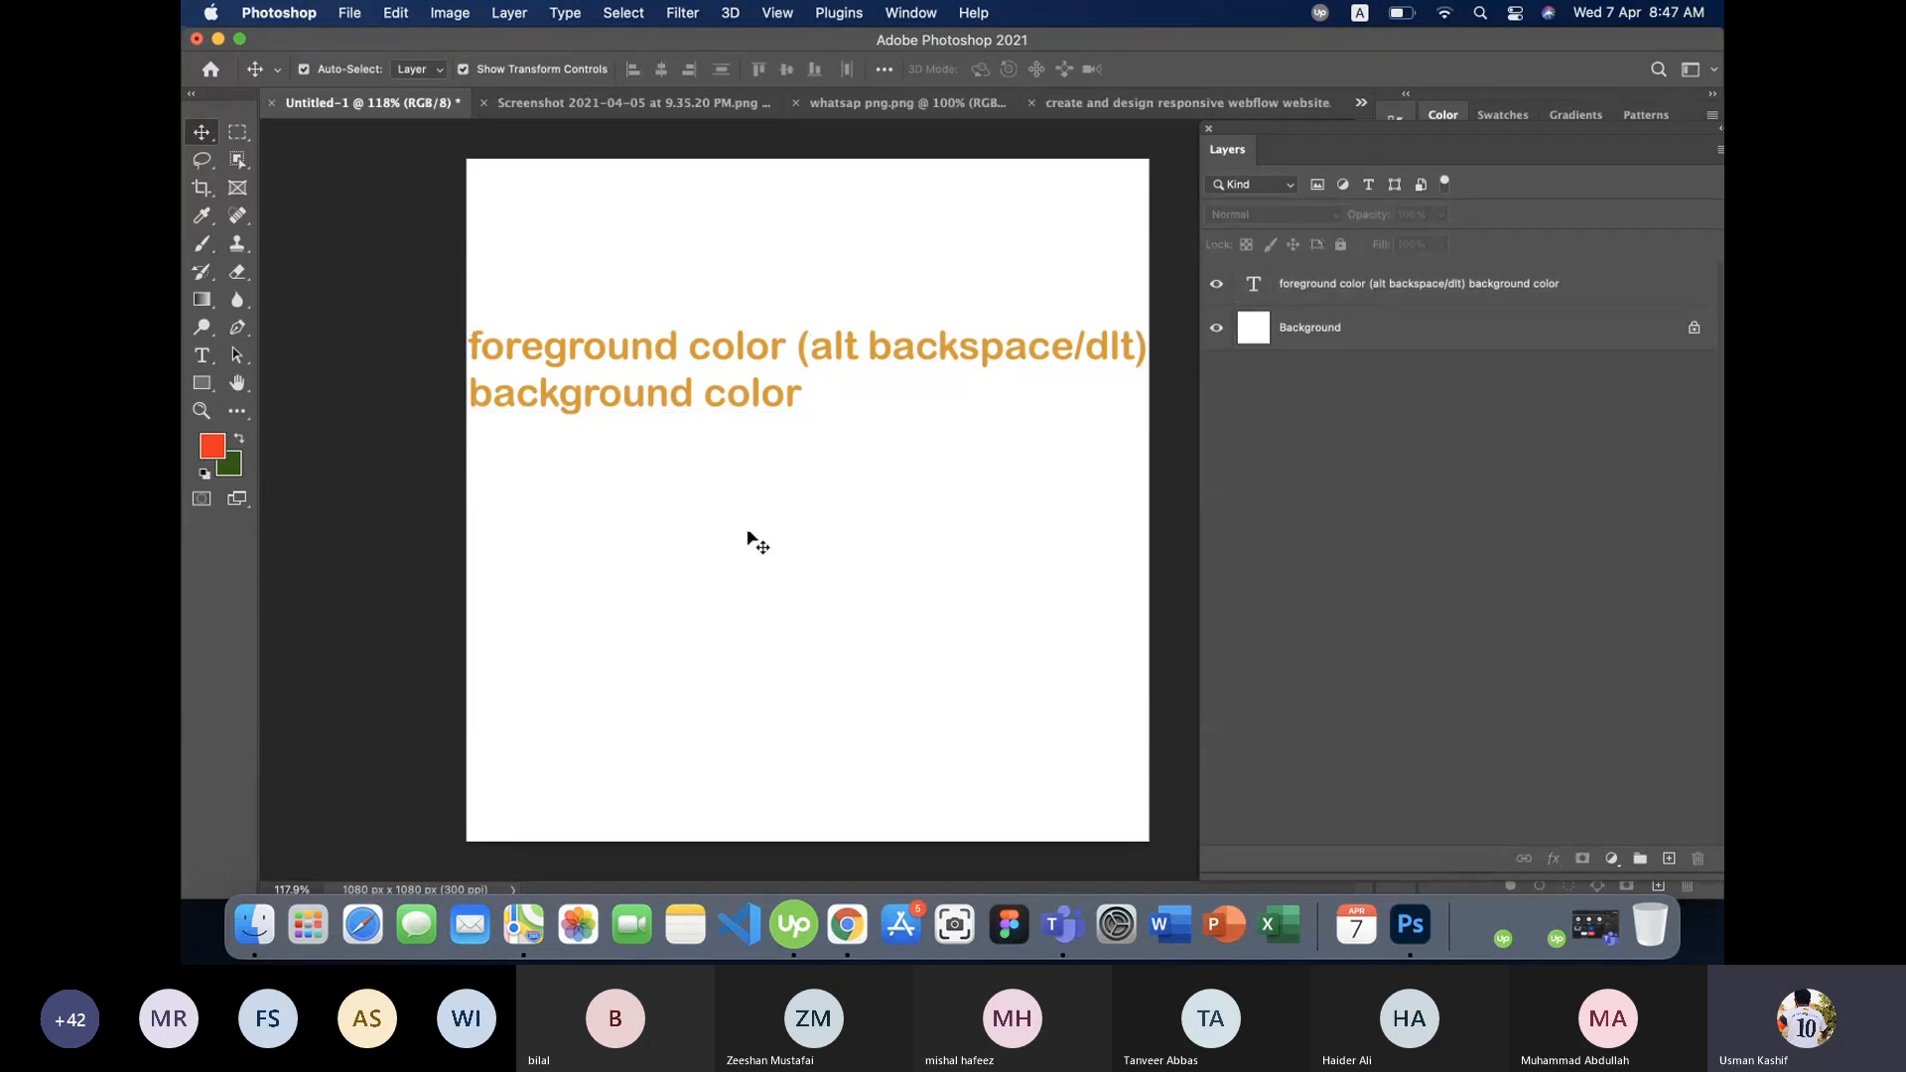
# - Select the Background layer and change the foreground color to light cyan
pyautogui.click(1420, 338)
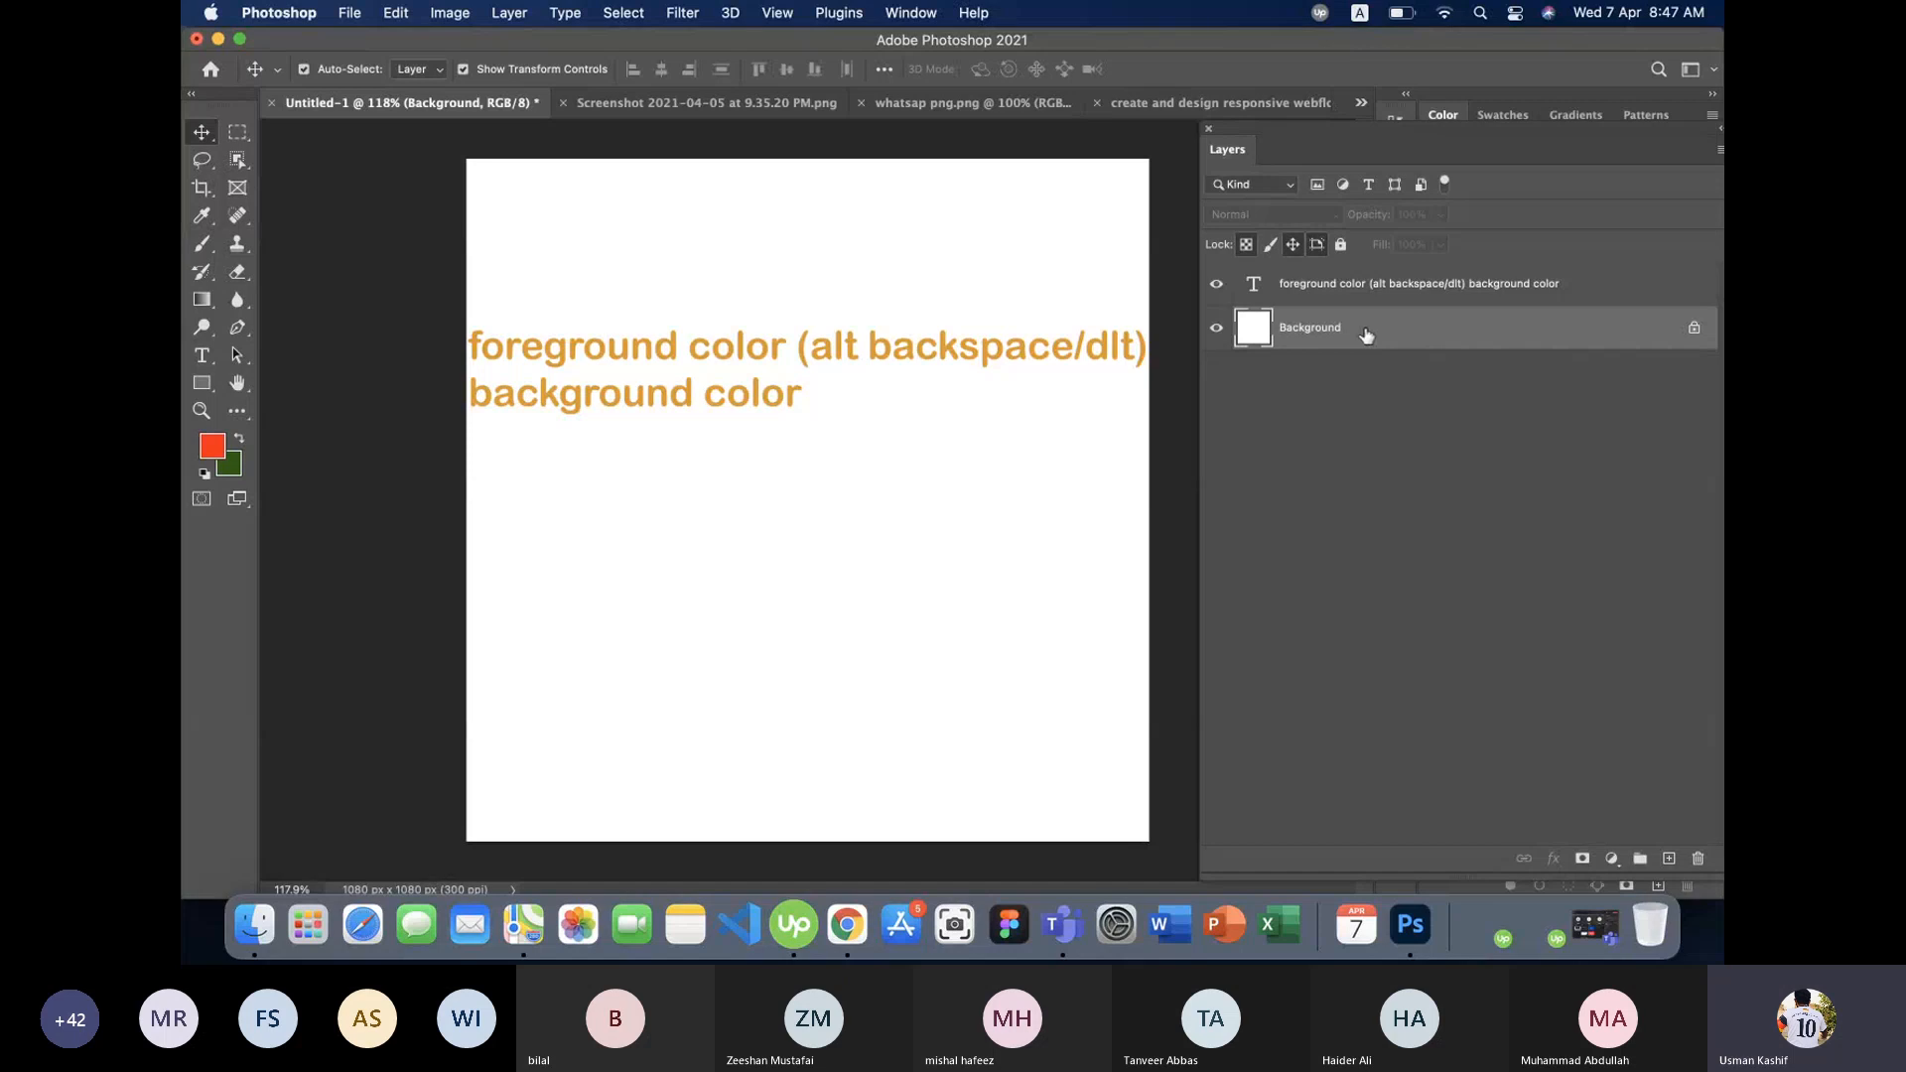
pyautogui.click(1217, 362)
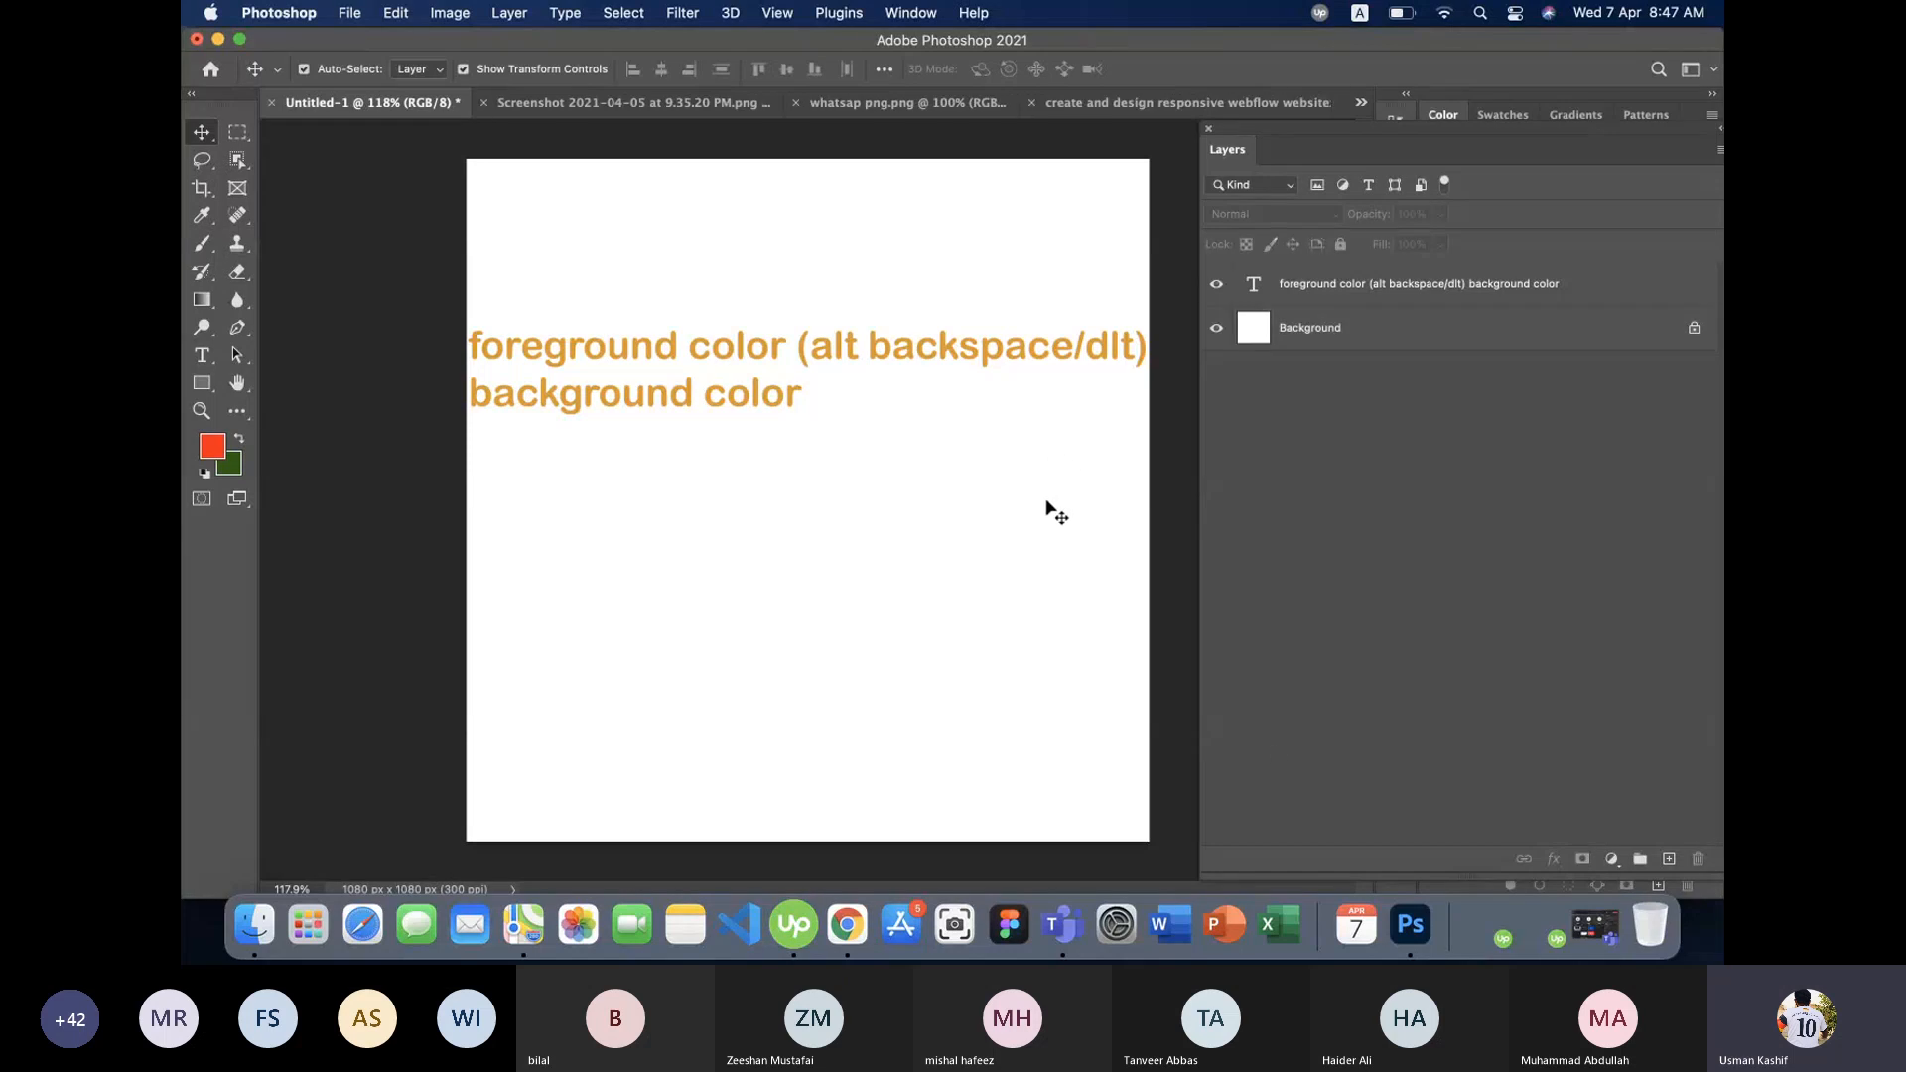
pyautogui.click(1402, 345)
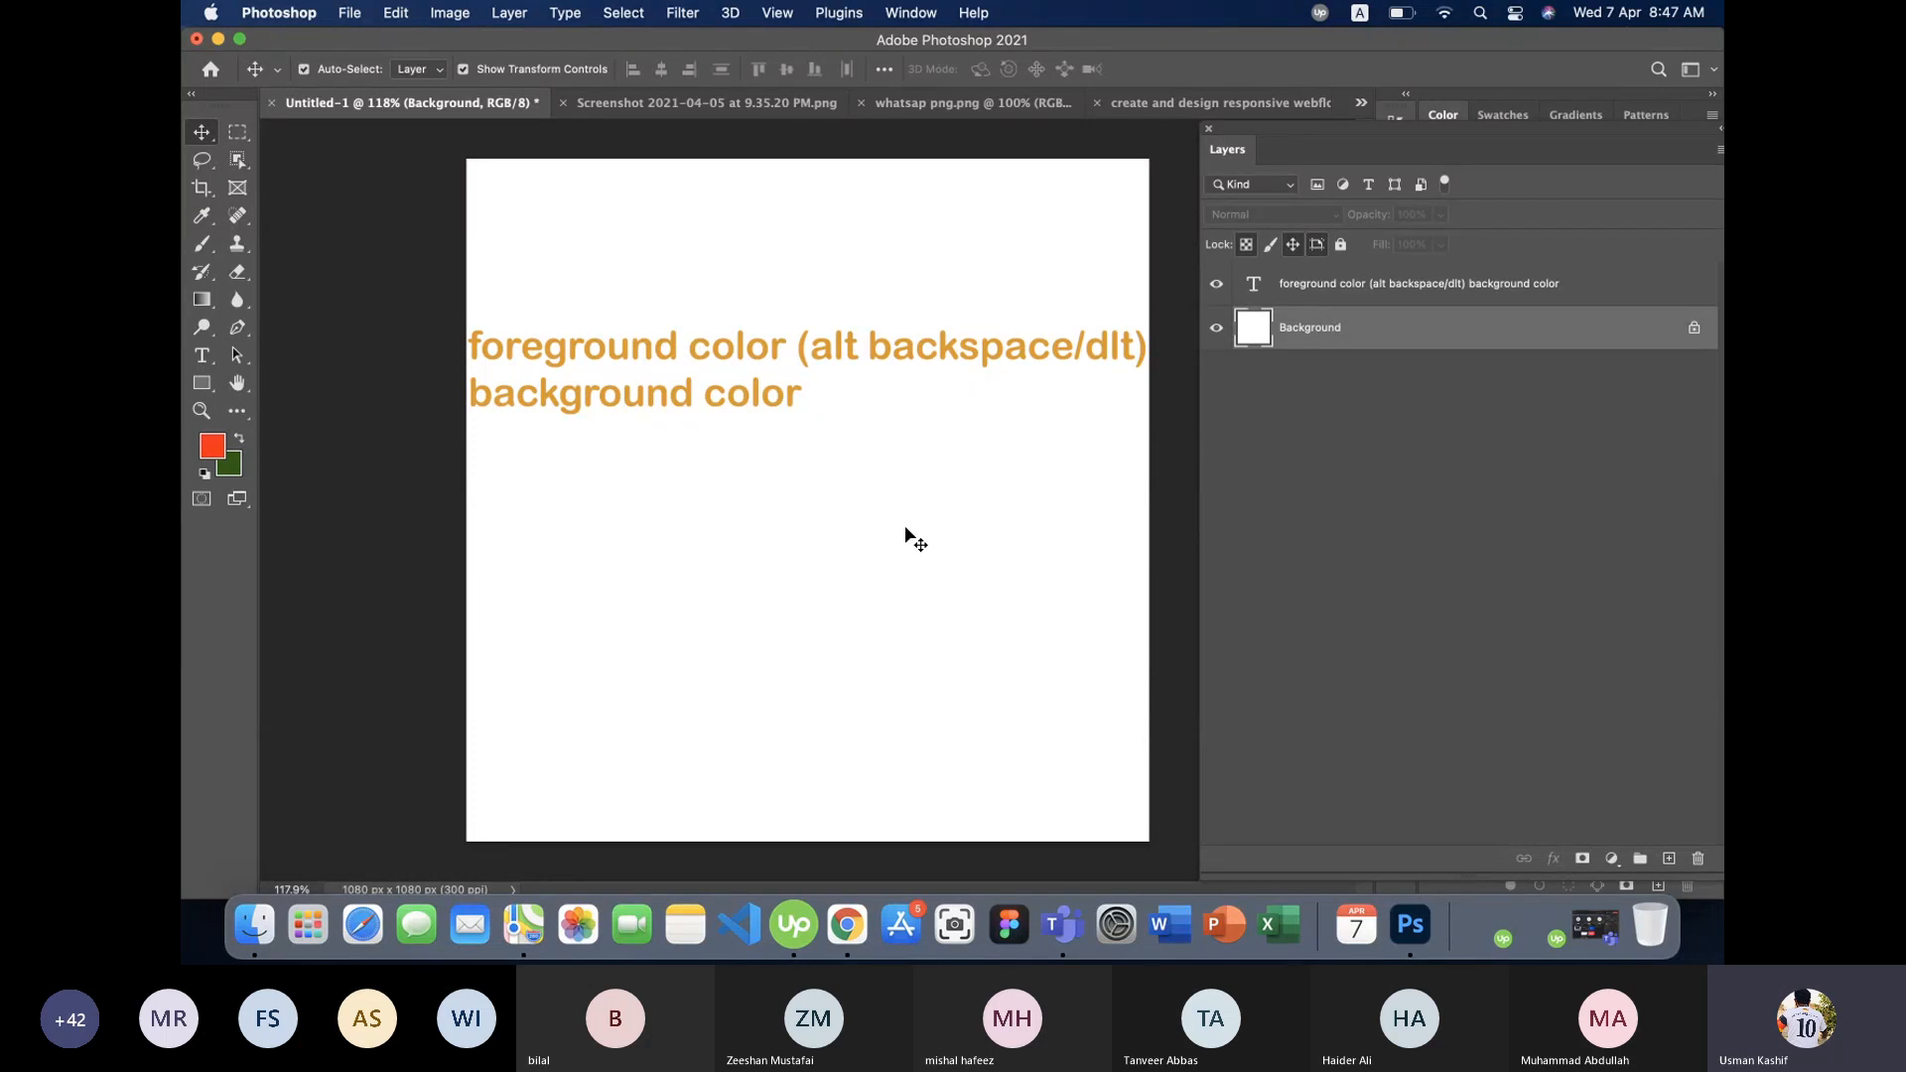
pyautogui.click(217, 451)
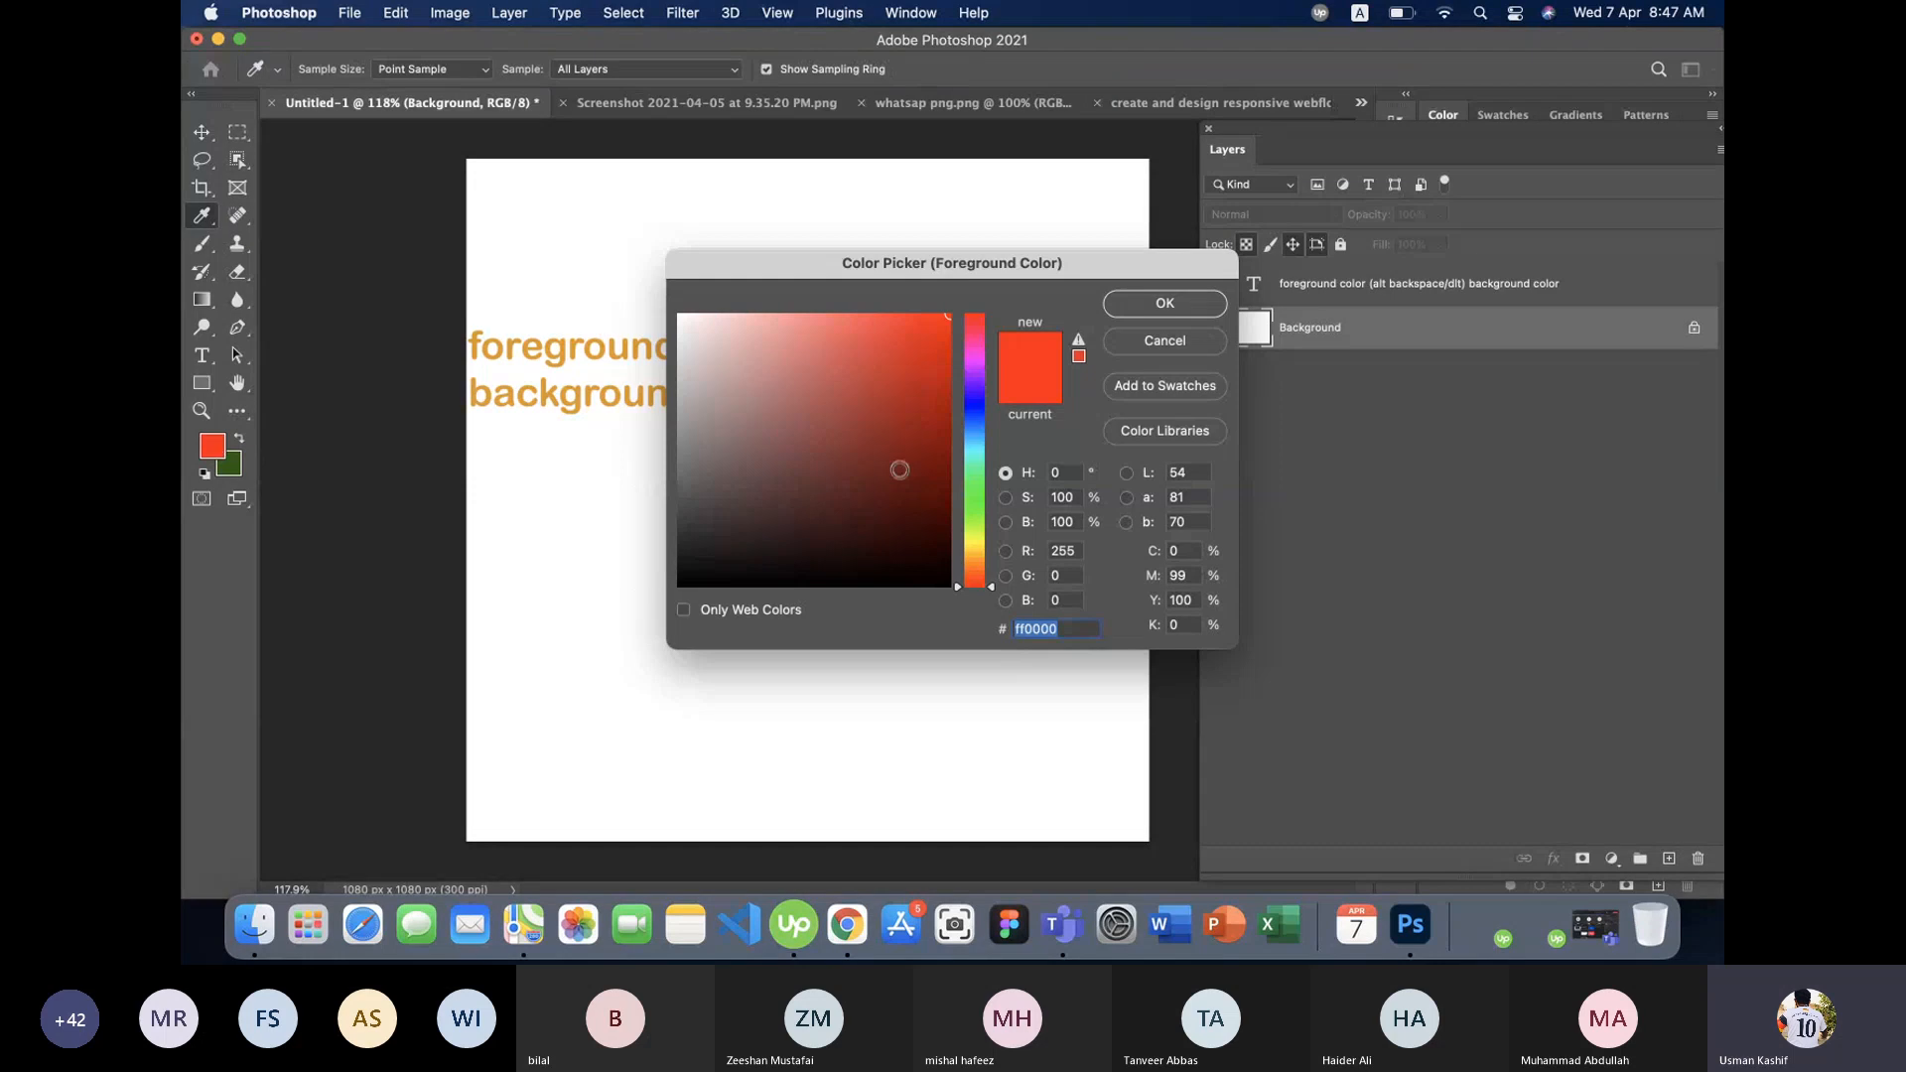
pyautogui.click(981, 456)
pyautogui.click(1210, 306)
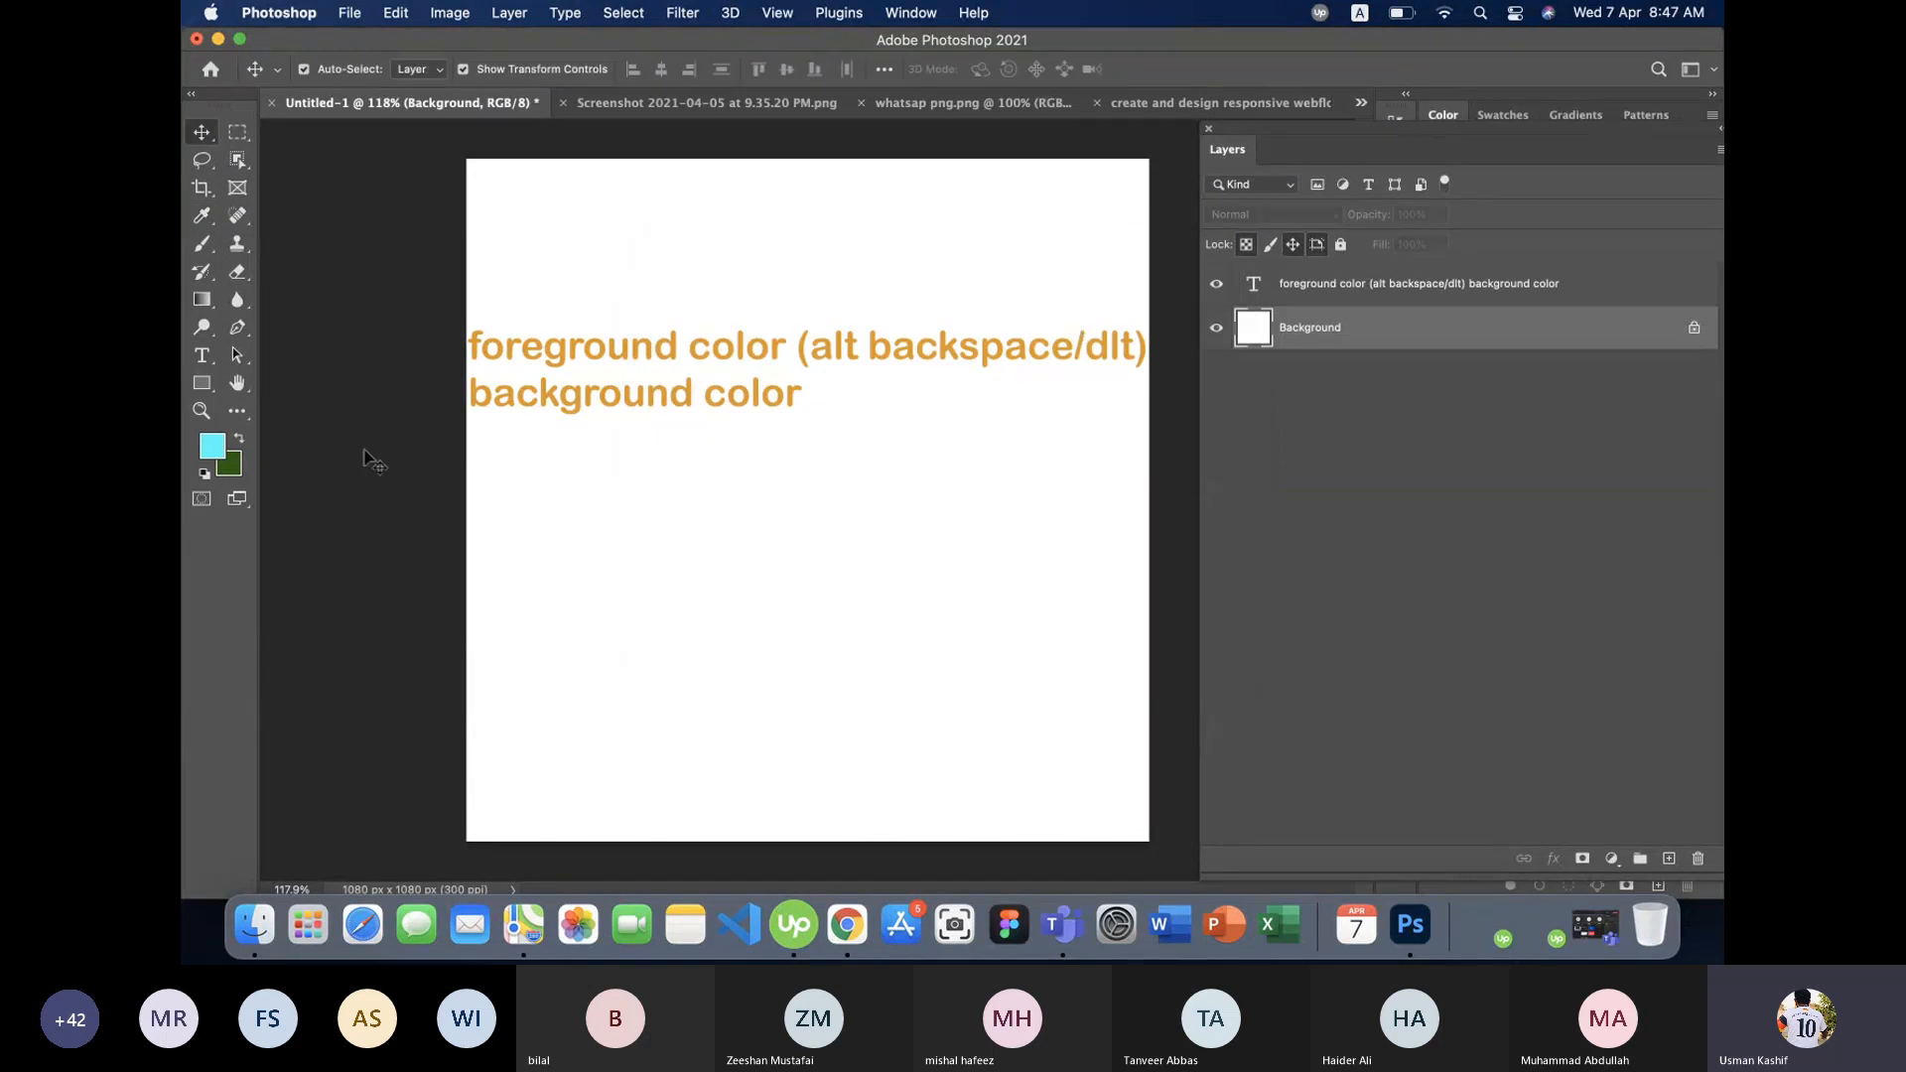
# - Change the background color to a golden orange with a hue of 44°
pyautogui.click(230, 464)
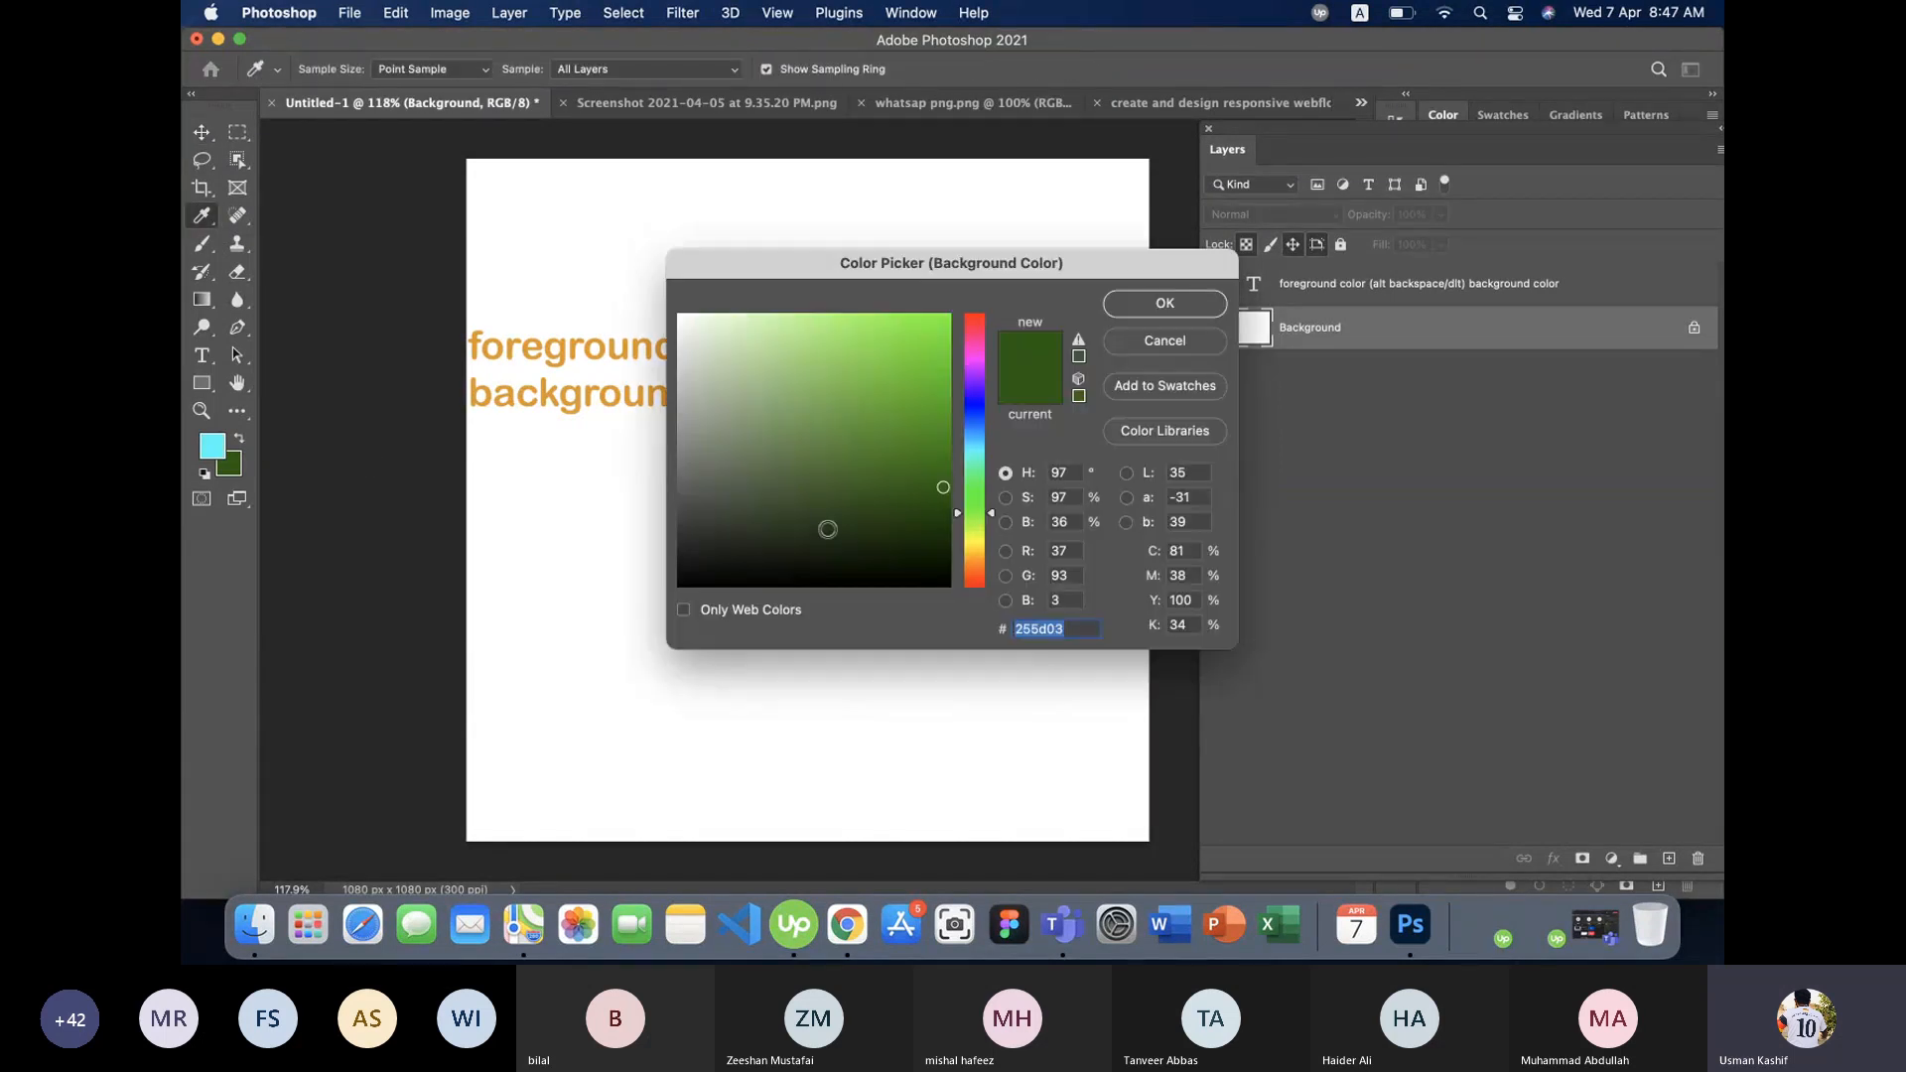
pyautogui.click(700, 503)
pyautogui.click(975, 554)
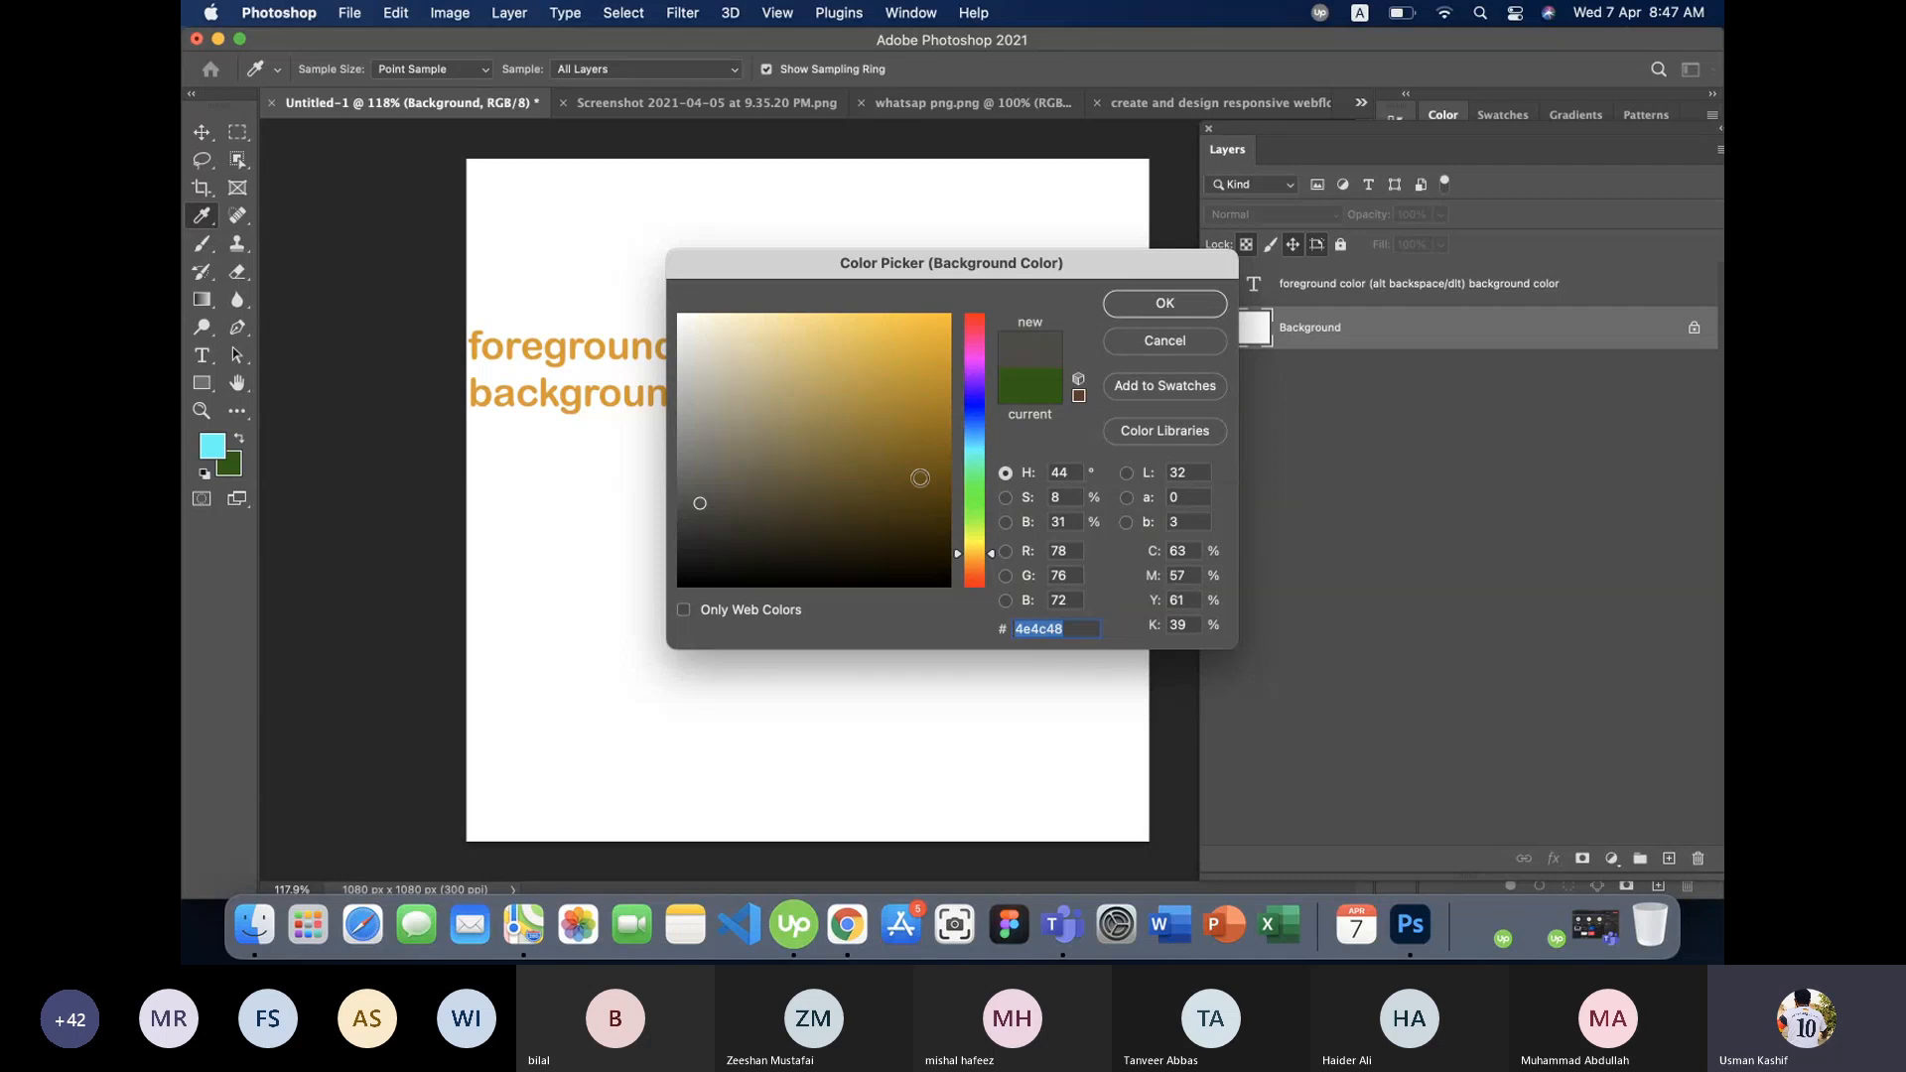
pyautogui.click(906, 349)
pyautogui.click(1164, 306)
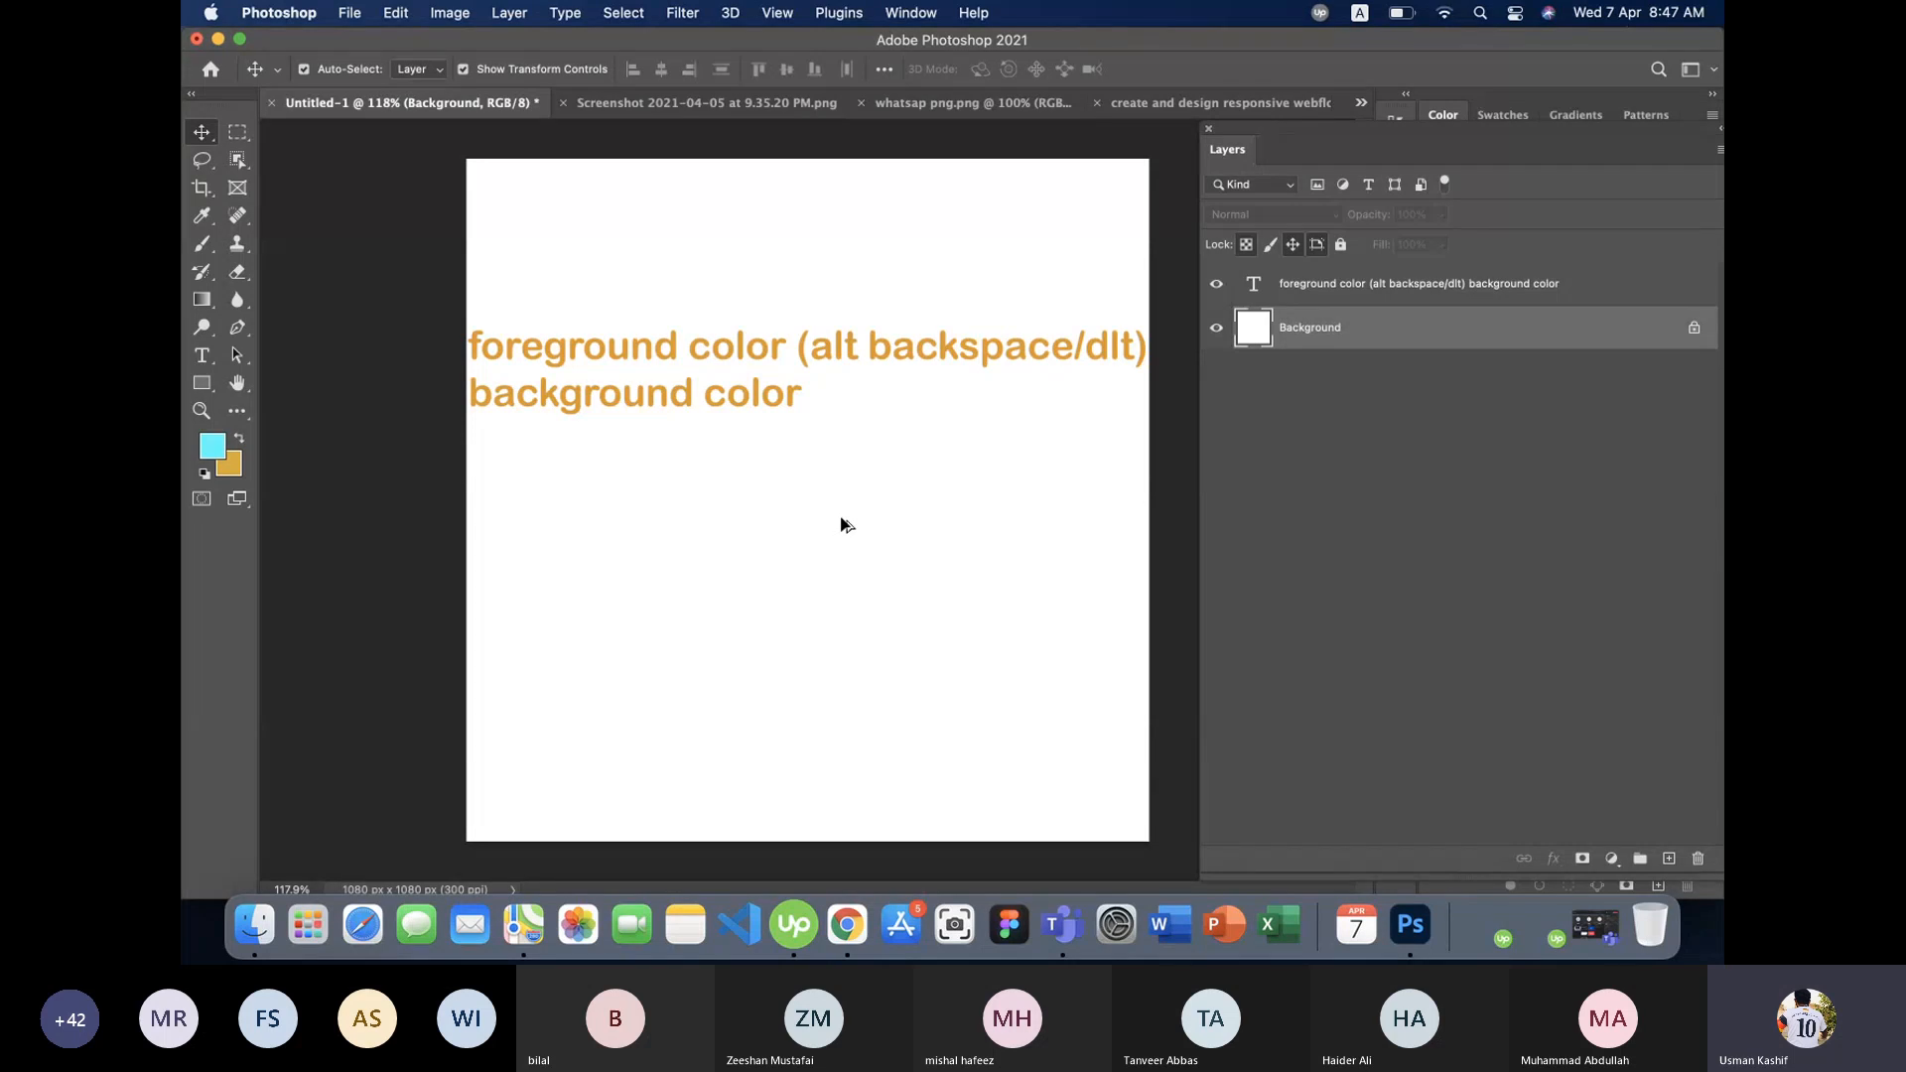
# - Fill the Background layer alternately with the cyan foreground and golden orange background colors, ending on cyan
pyautogui.hotkey('alt', 'BackSpace')
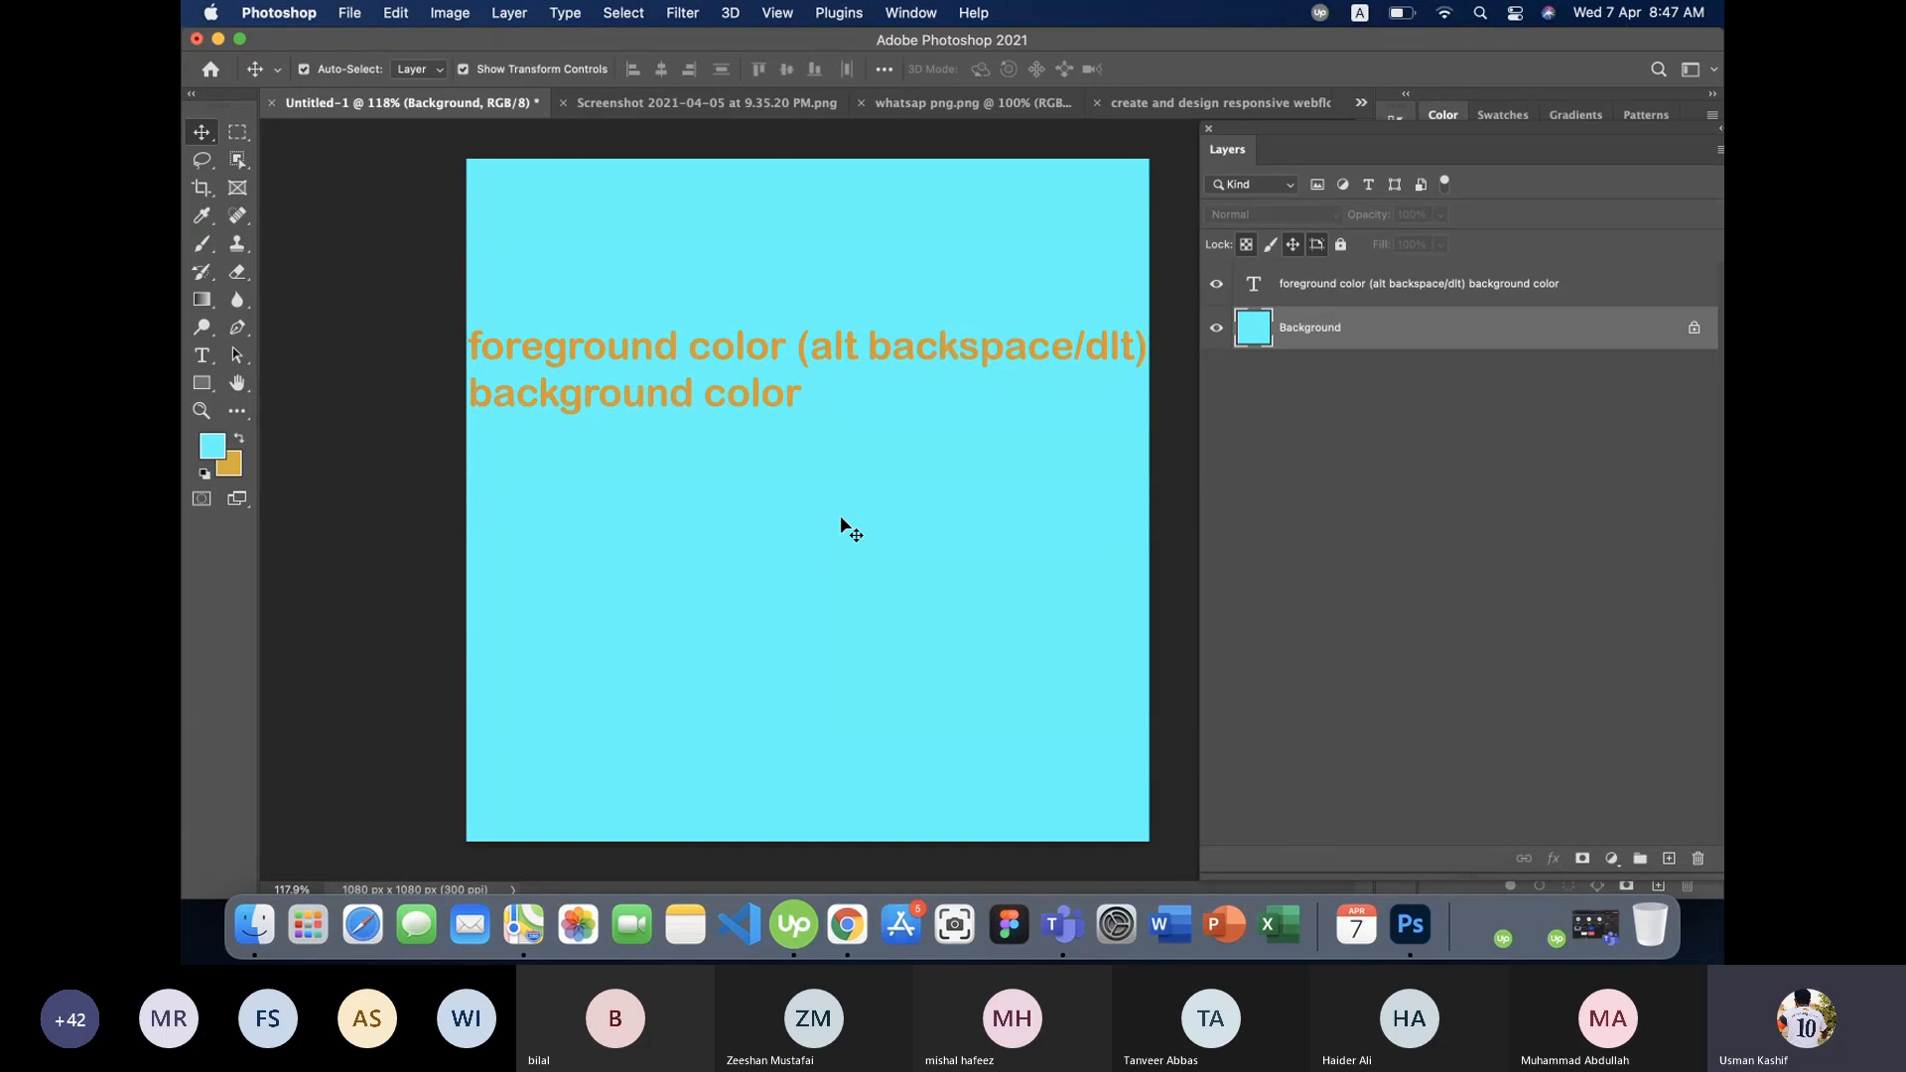
pyautogui.press('super')
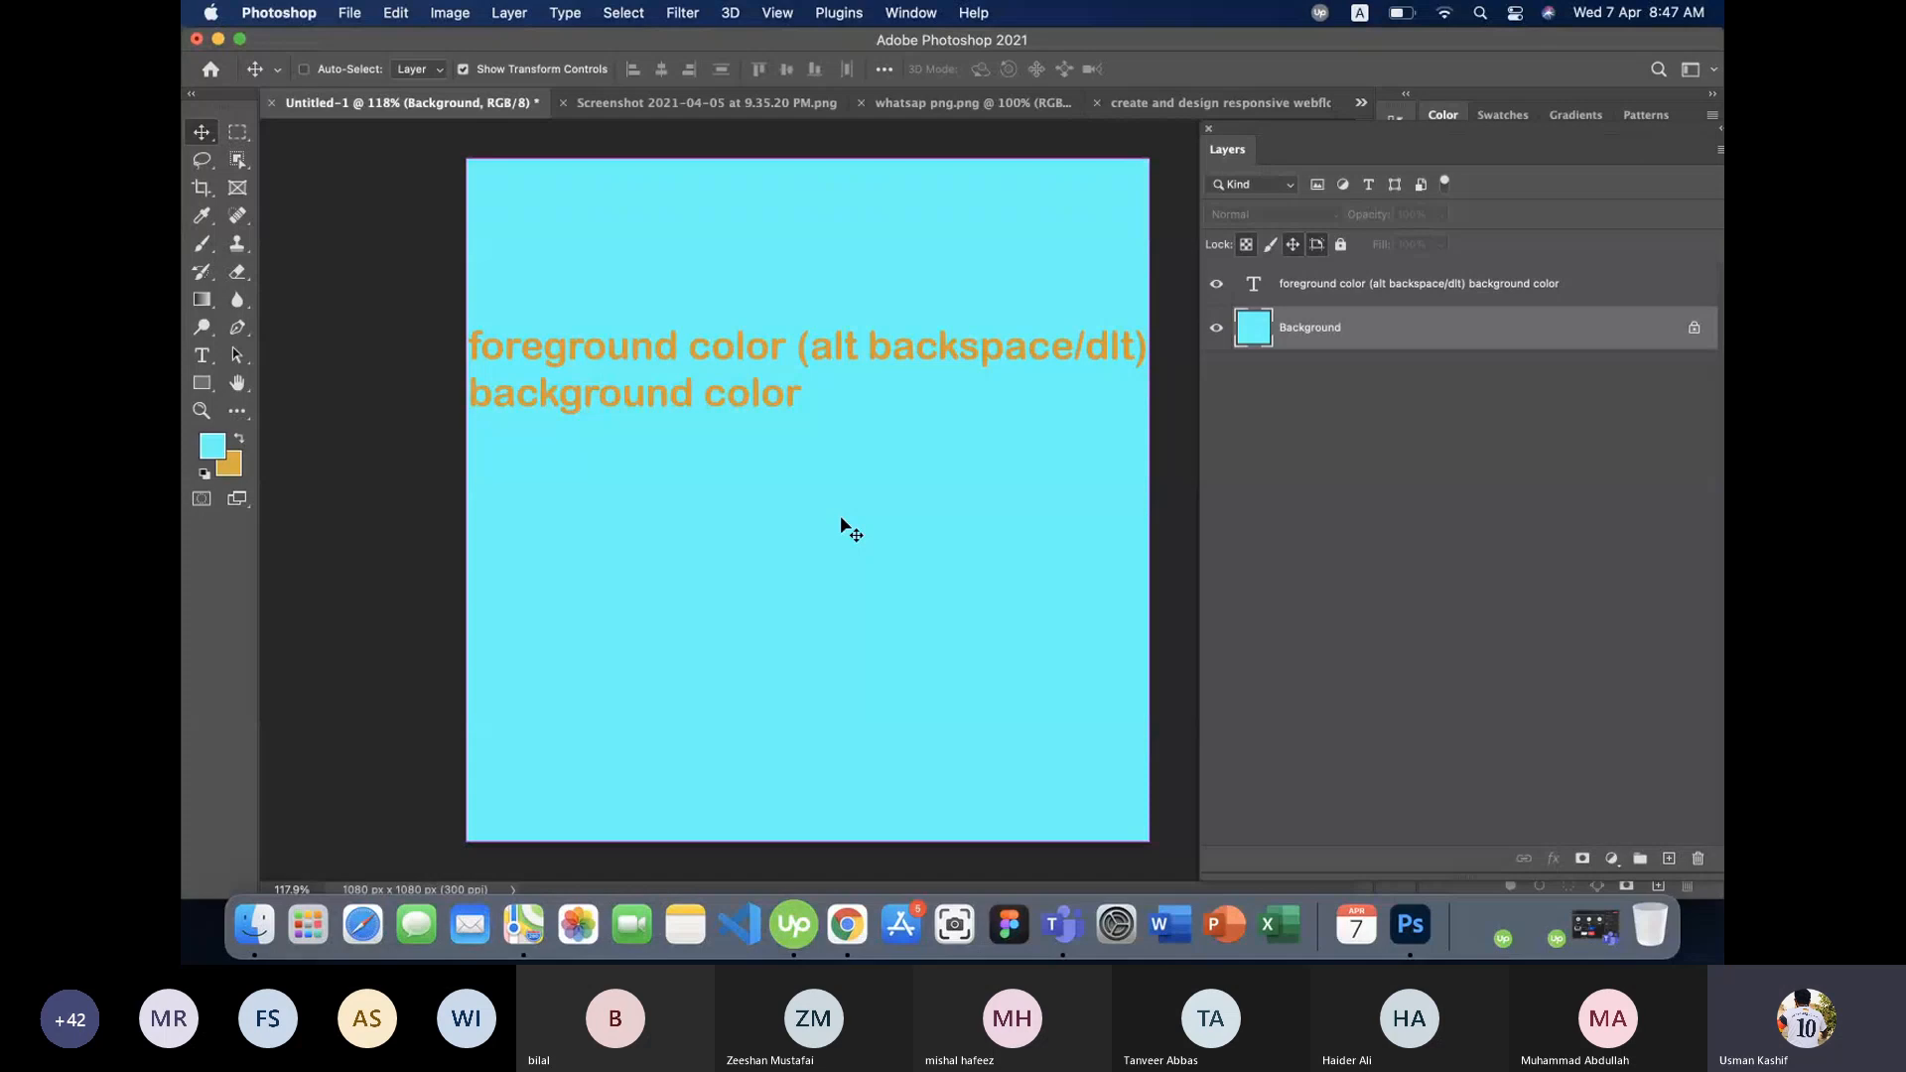
pyautogui.press('super+BackSpace')
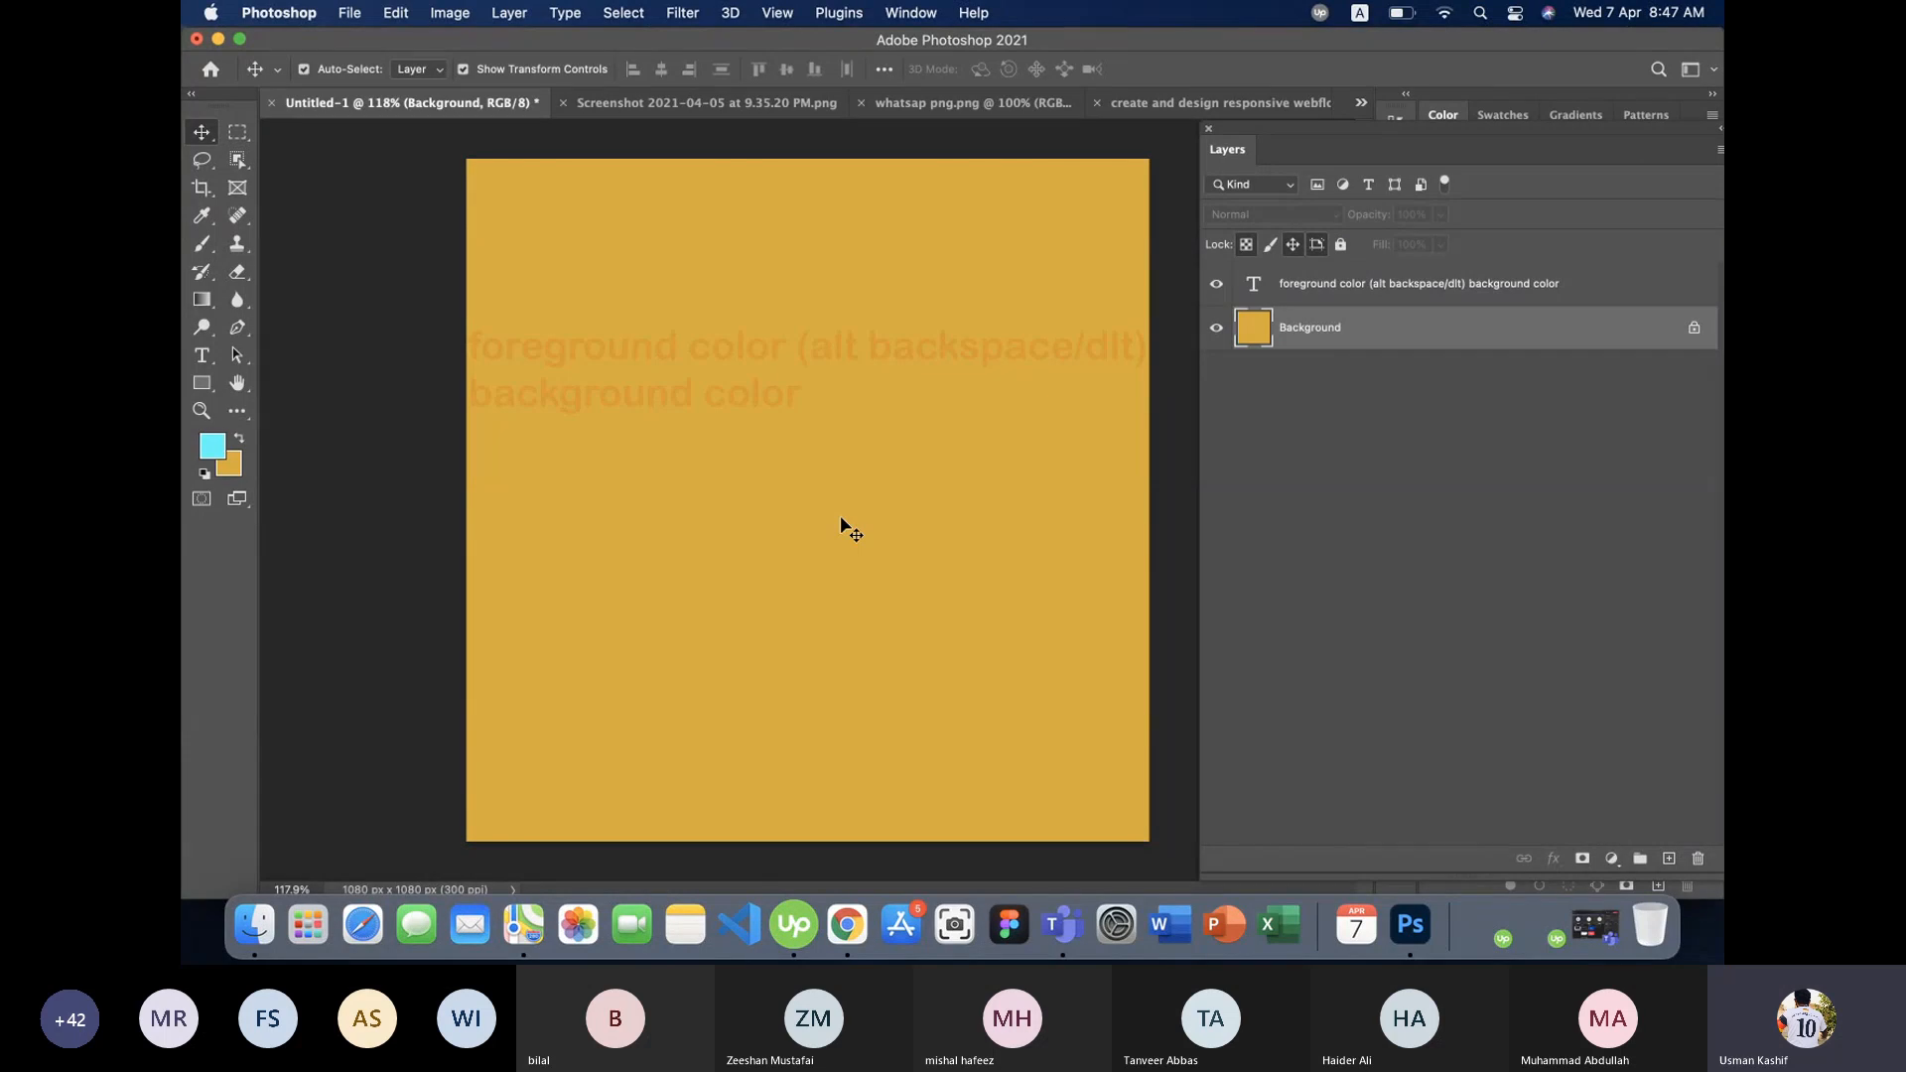
pyautogui.hotkey('alt', 'BackSpace')
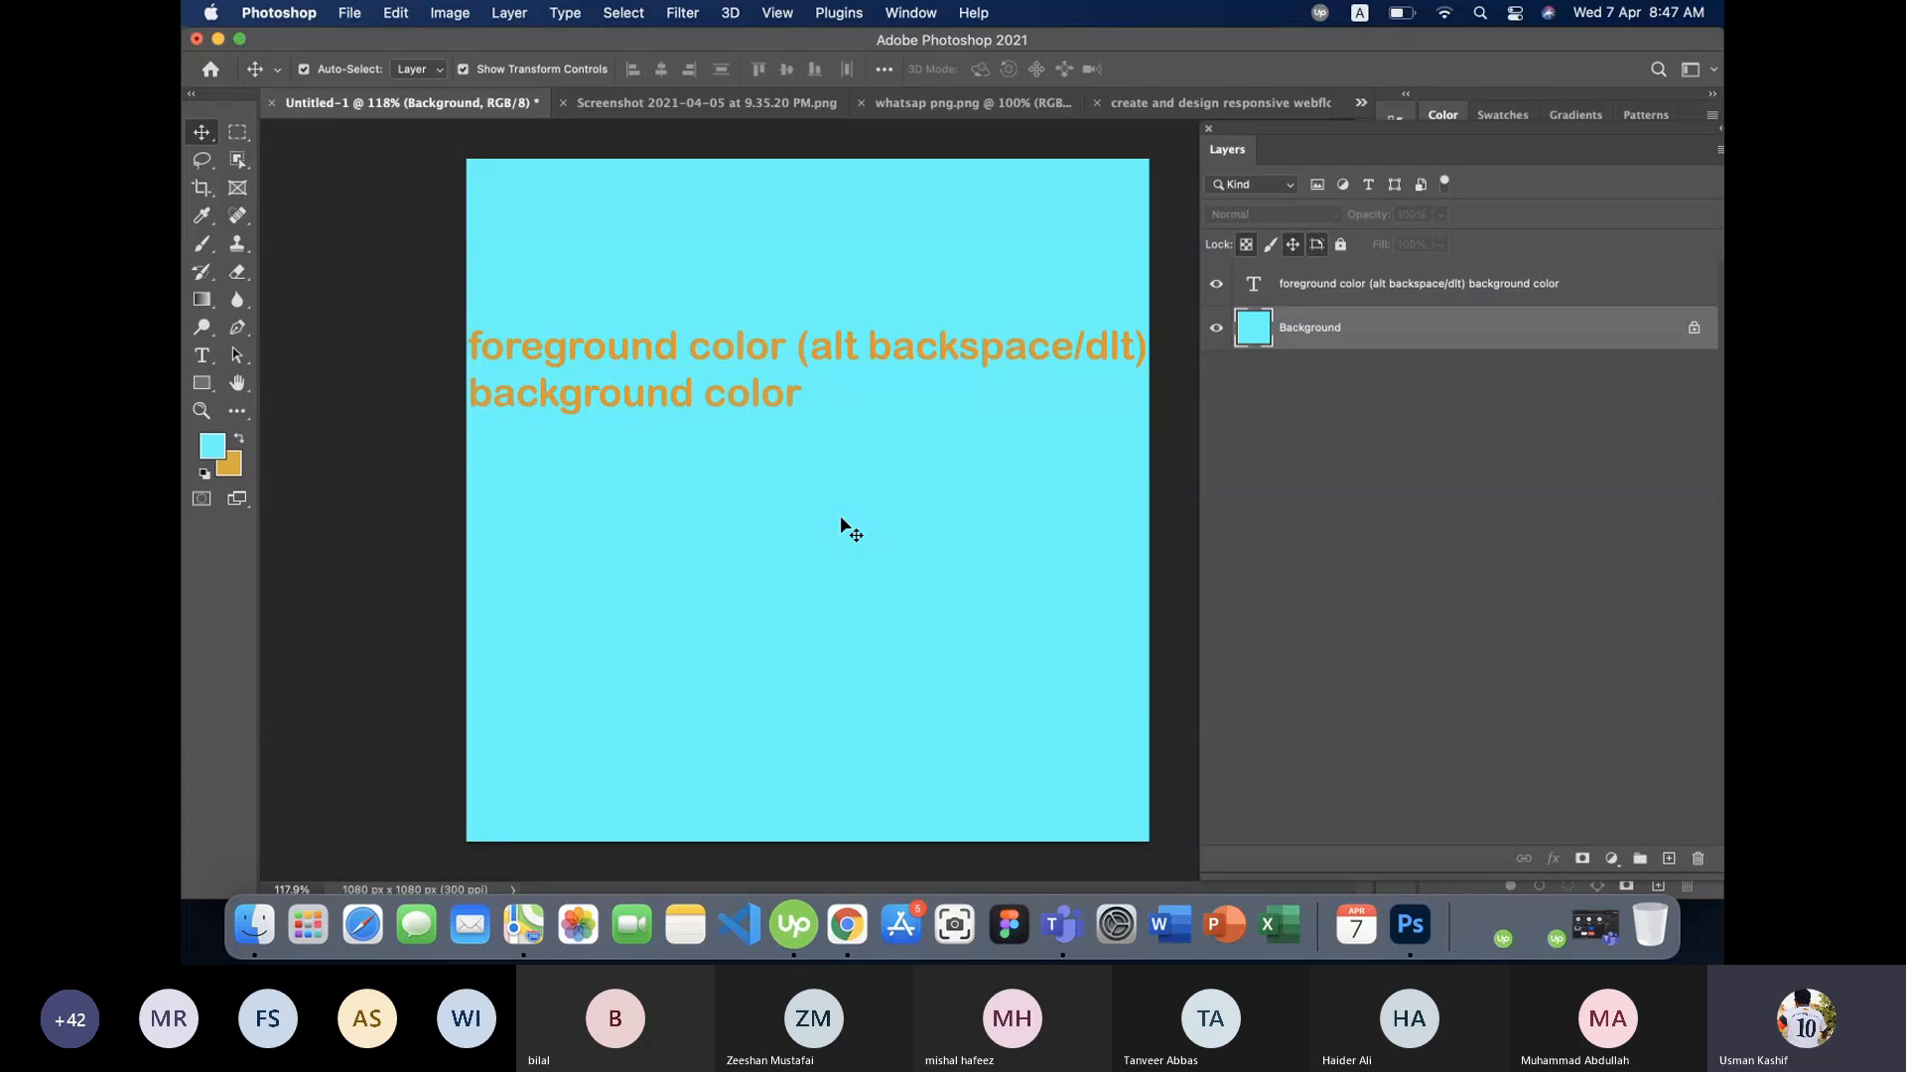
pyautogui.press('super+BackSpace')
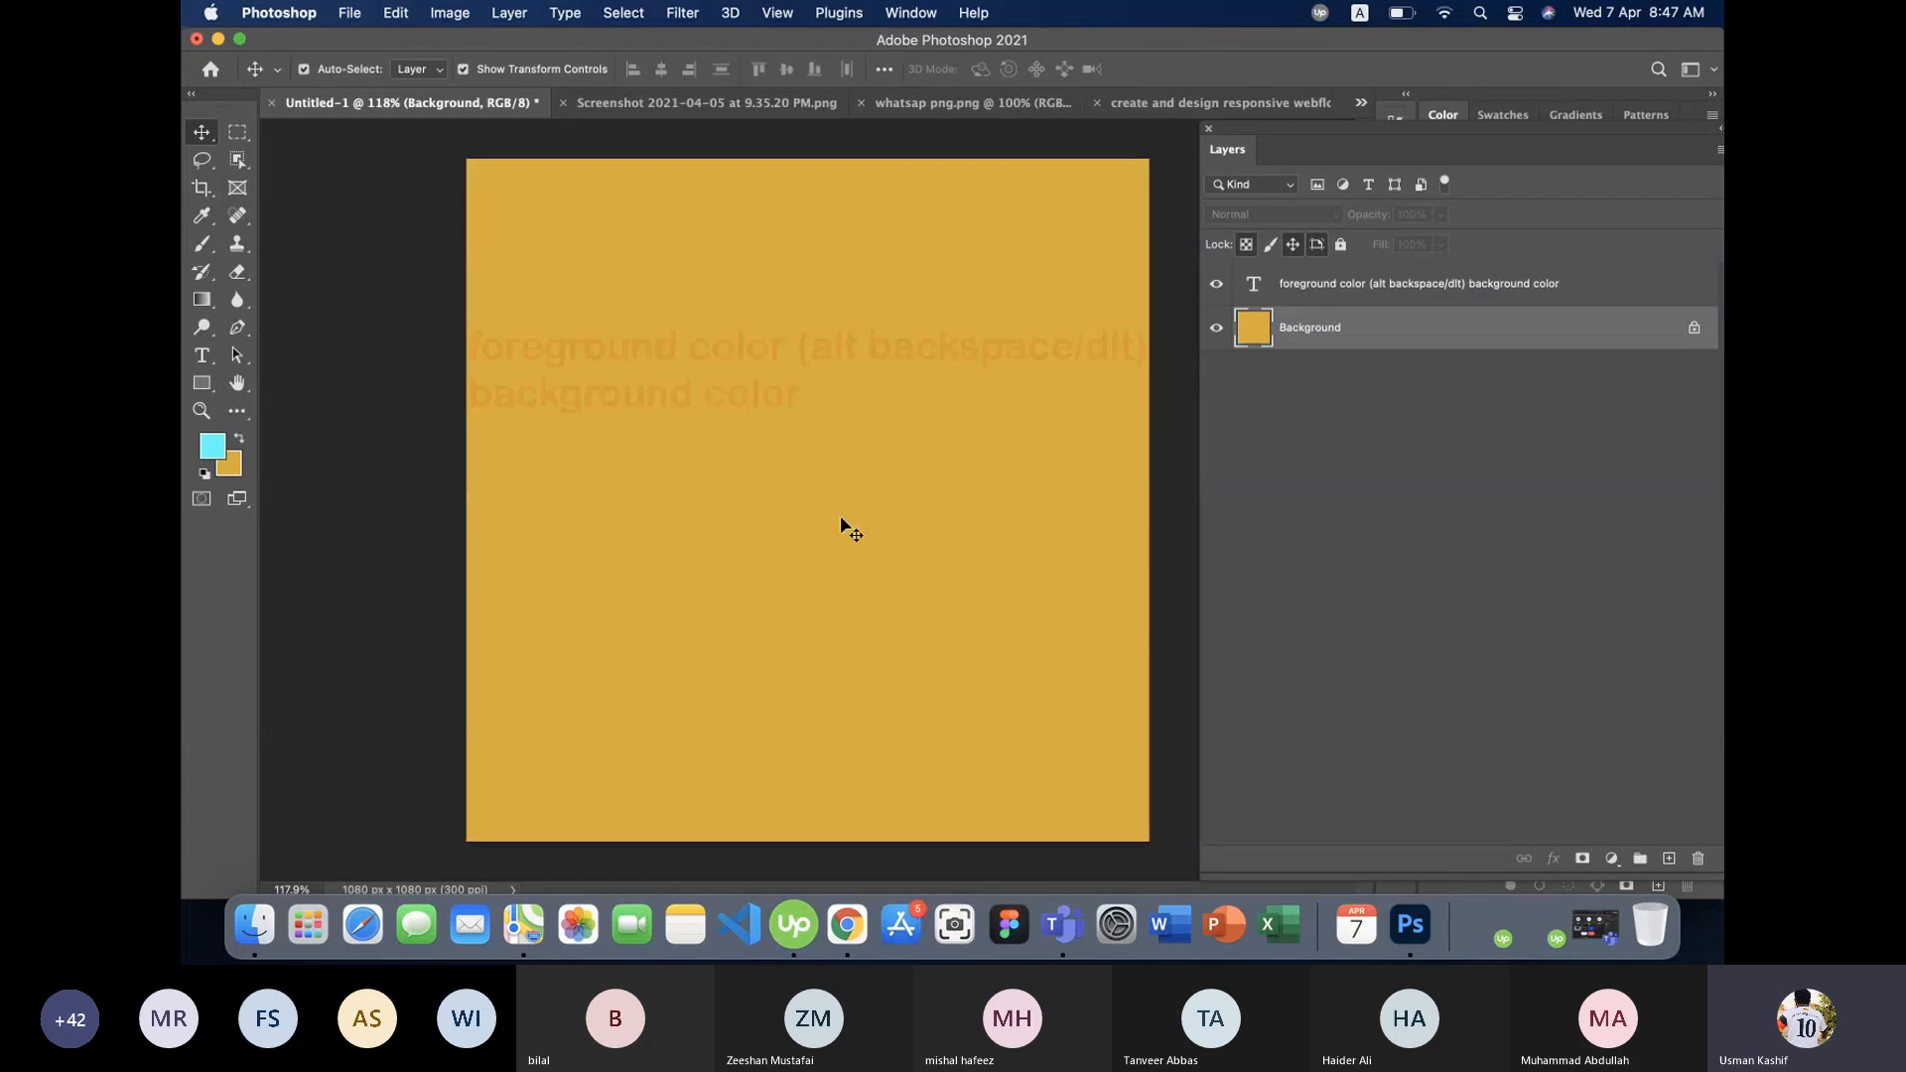
pyautogui.hotkey('alt', 'BackSpace')
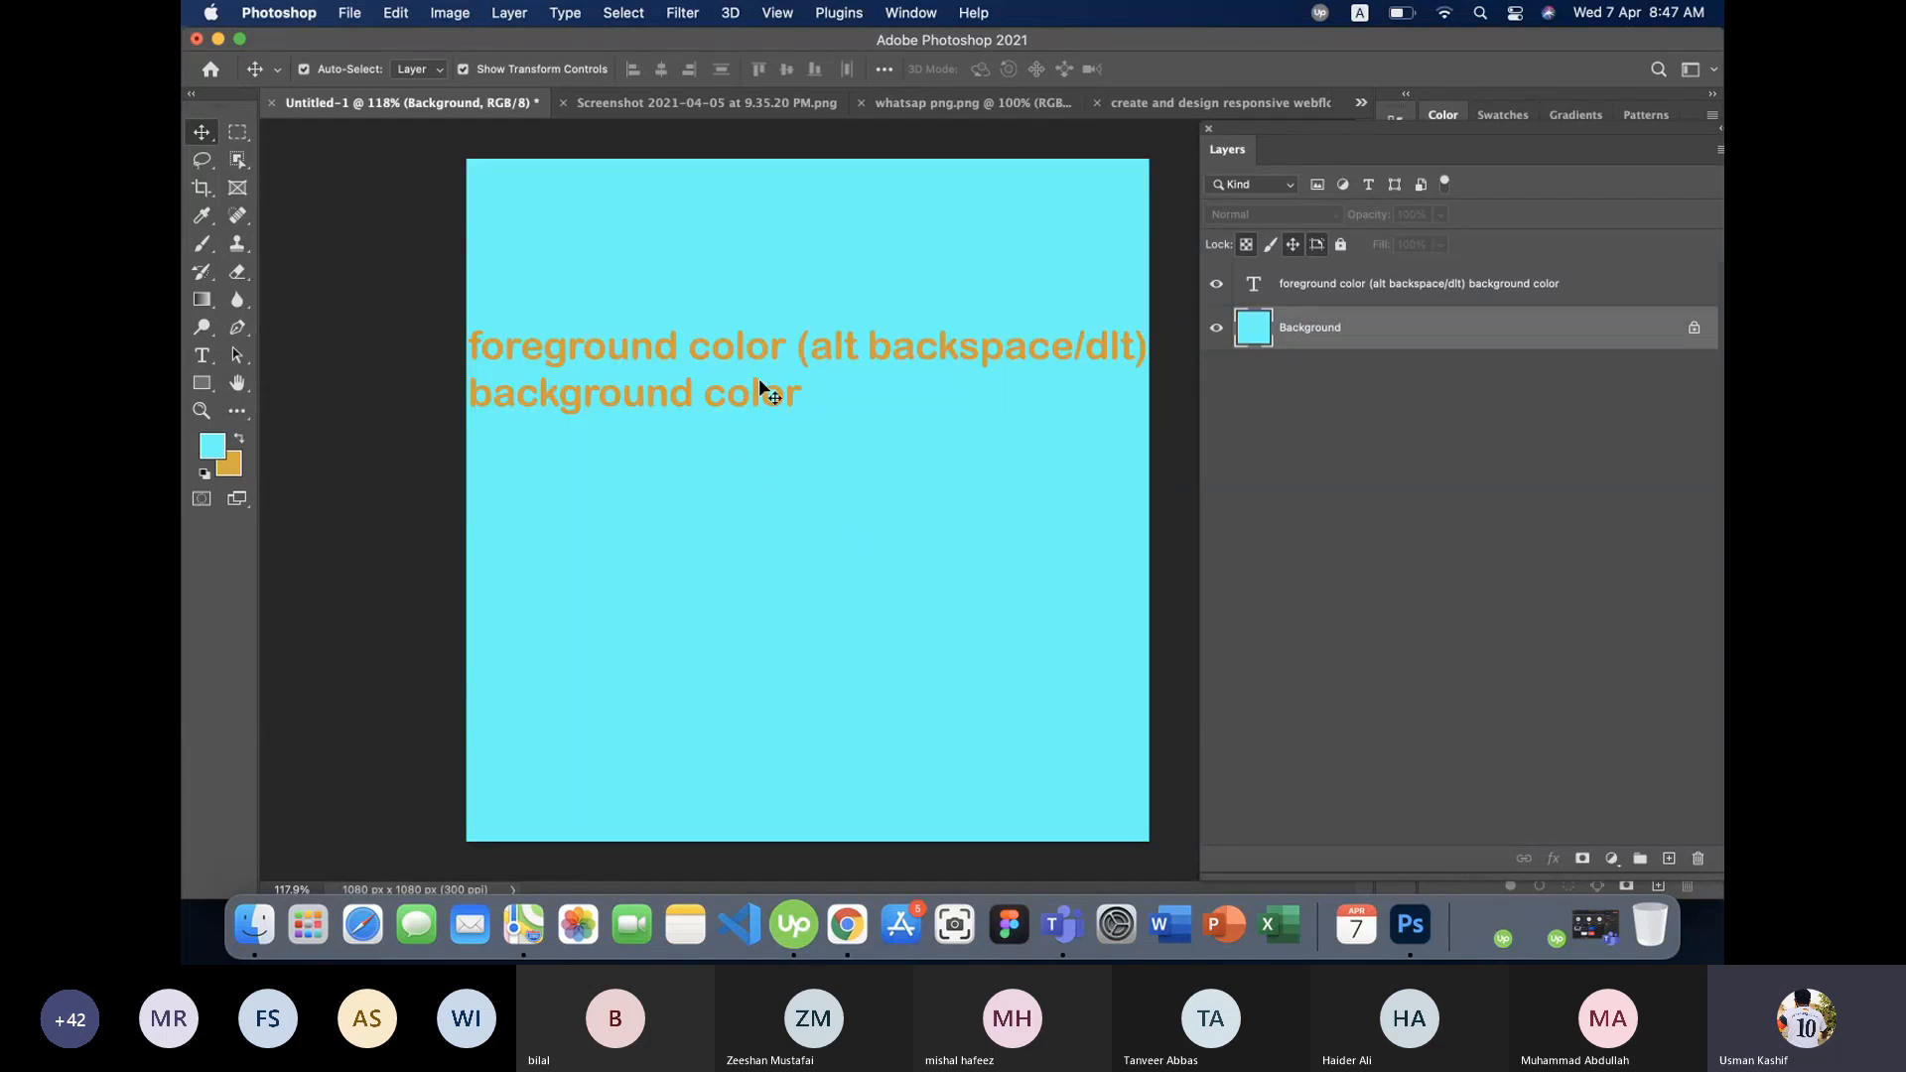
# - Delete the word "color" from the first text line so it reads "foreground (alt backspace/dlt)"
pyautogui.doubleClick(735, 356)
pyautogui.click(688, 347)
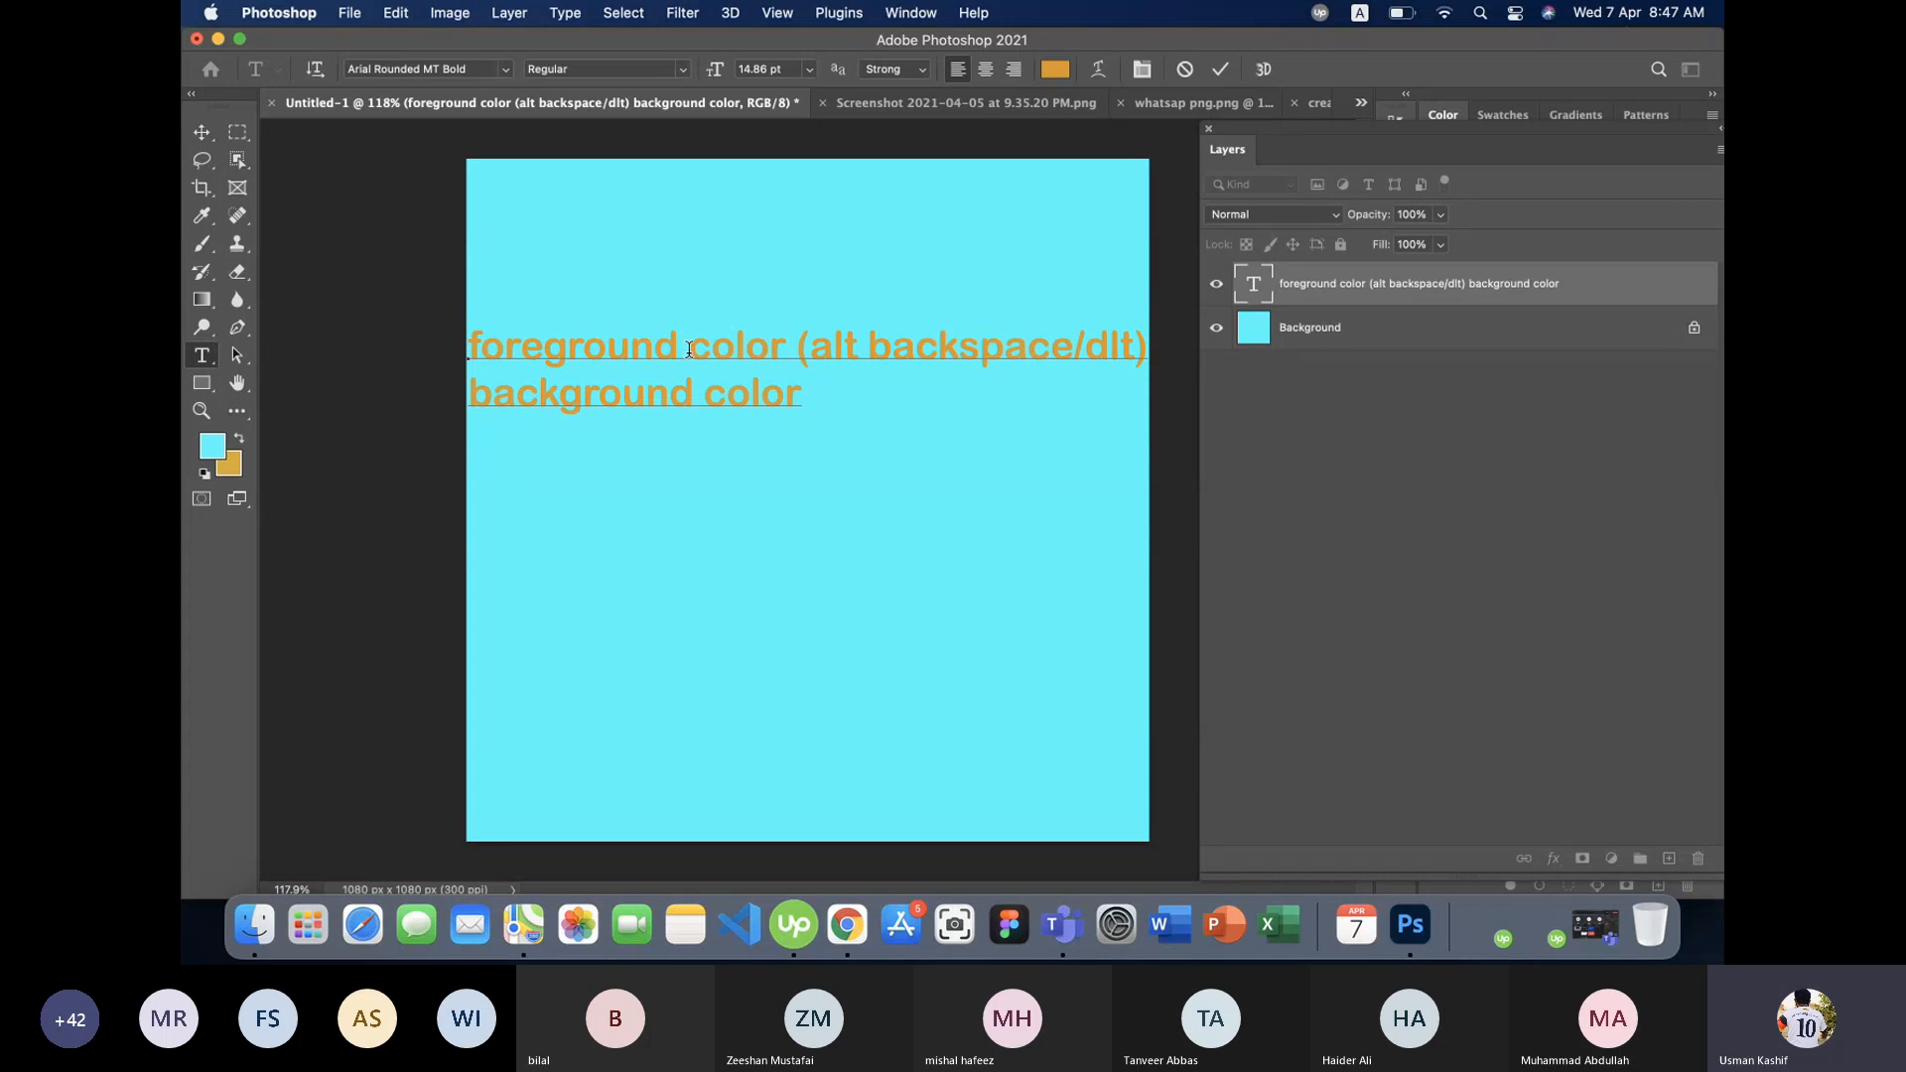
pyautogui.moveTo(688, 348); pyautogui.dragTo(792, 350)
pyautogui.press('BackSpace')
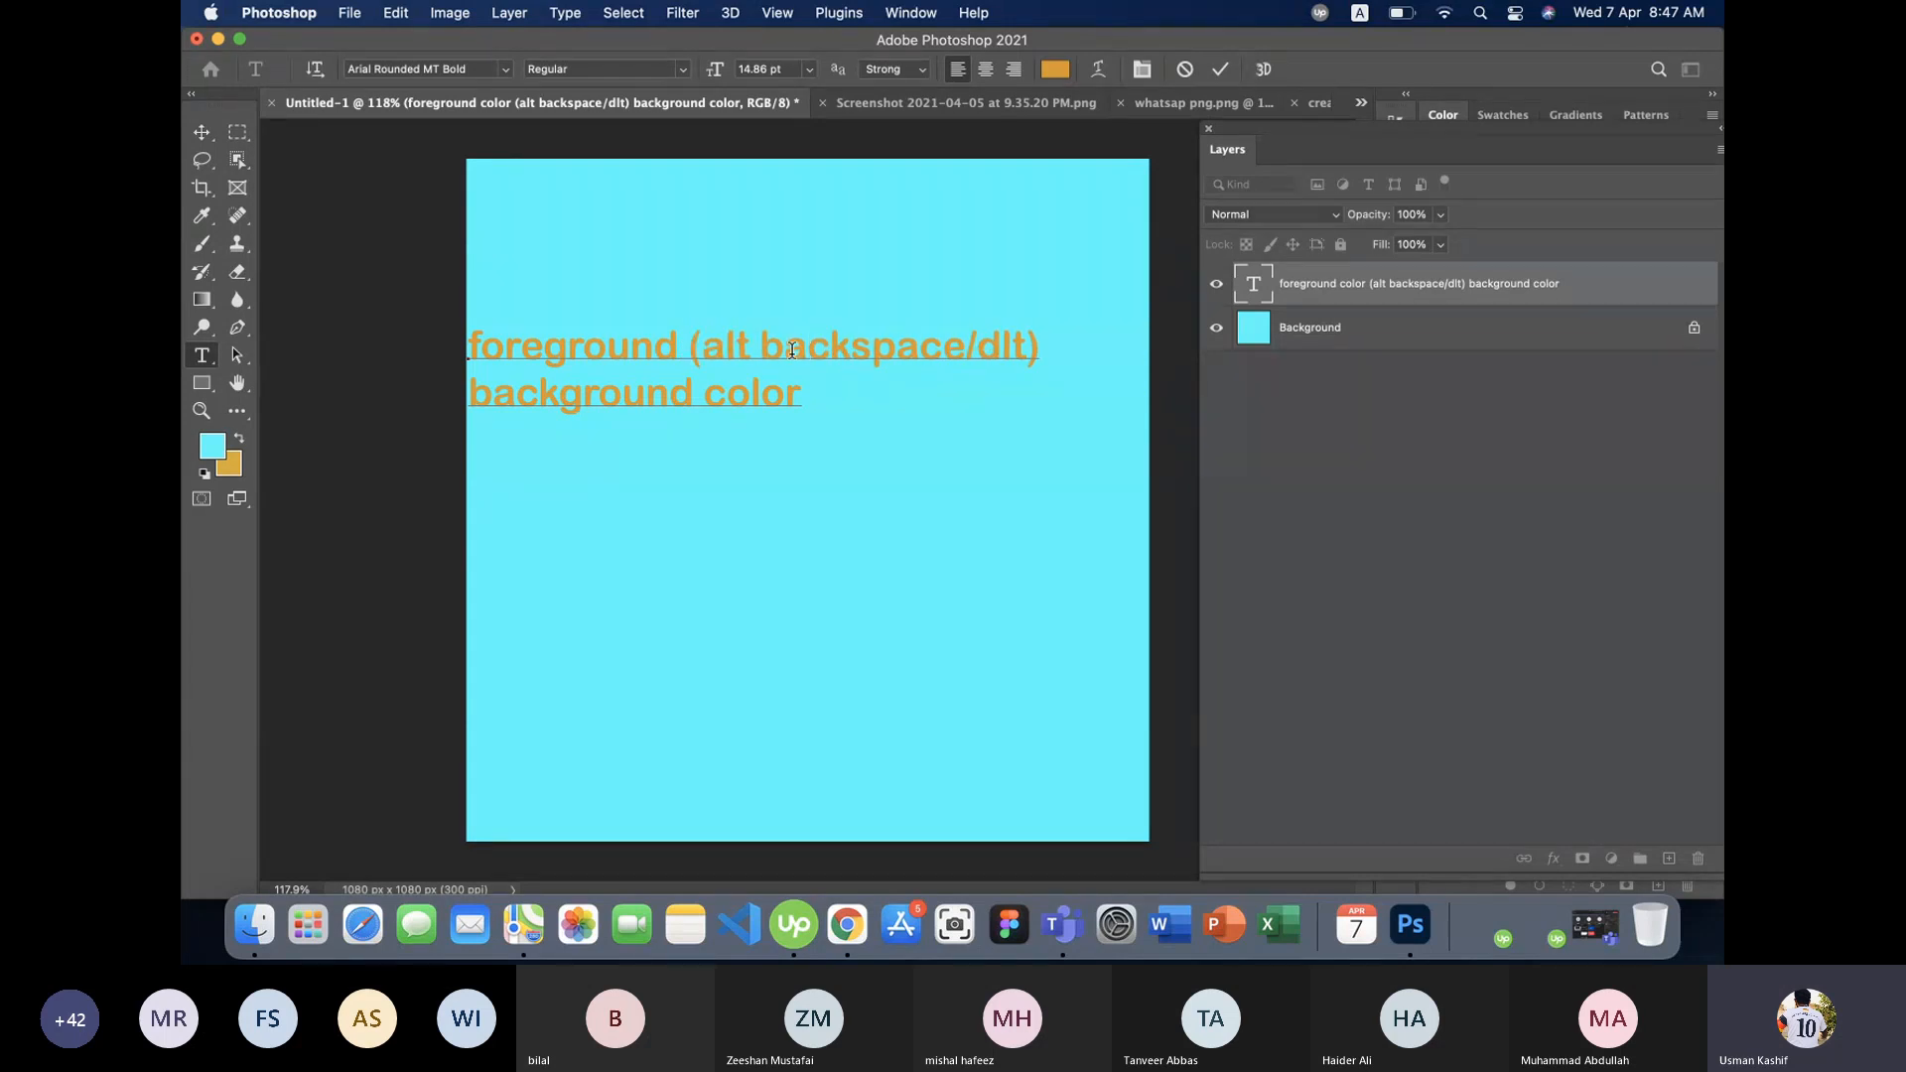
# - Replace "color" on the second text line with "(ctrl backspace/dlt)"
pyautogui.press('Down')
pyautogui.hotkey('shift', 'Right')
pyautogui.hotkey('shift', 'Right')
pyautogui.hotkey('shift', 'Right')
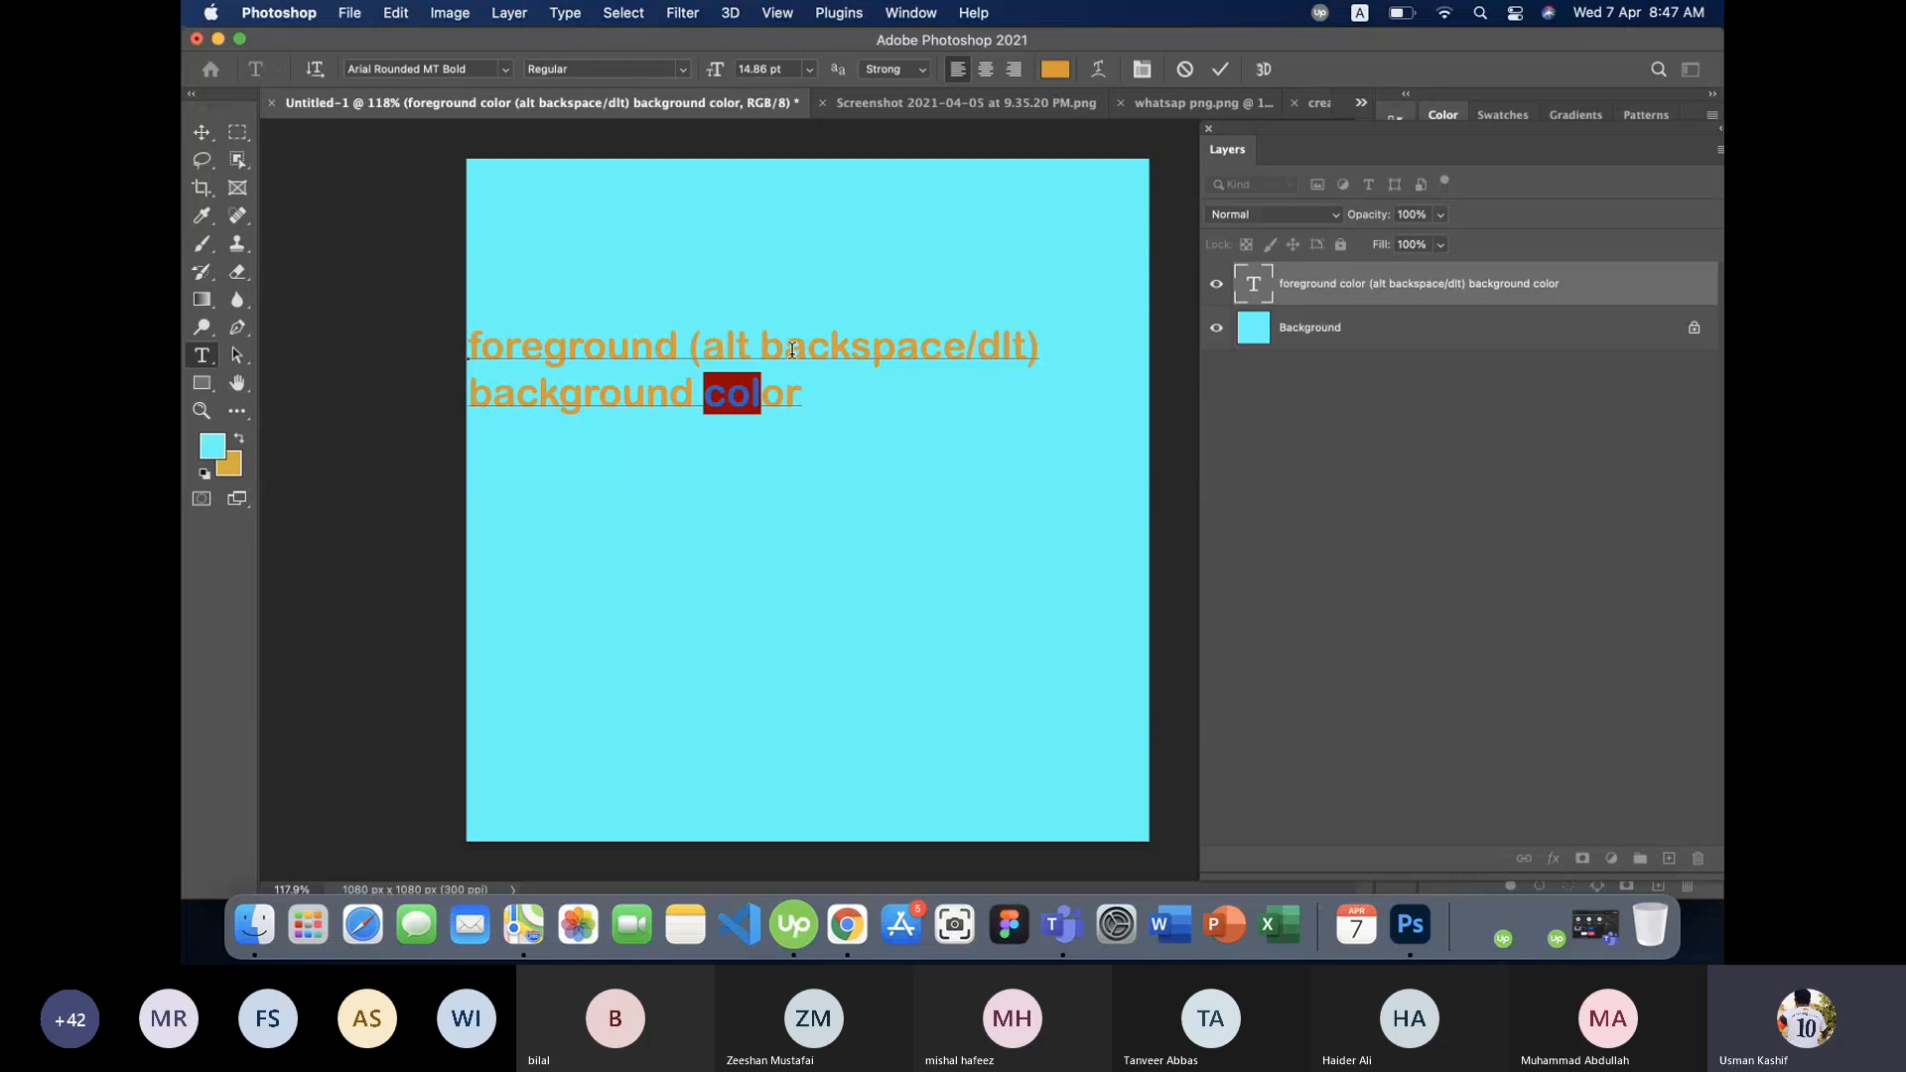
pyautogui.hotkey('shift', 'Right')
pyautogui.hotkey('shift', 'Right')
pyautogui.press('BackSpace')
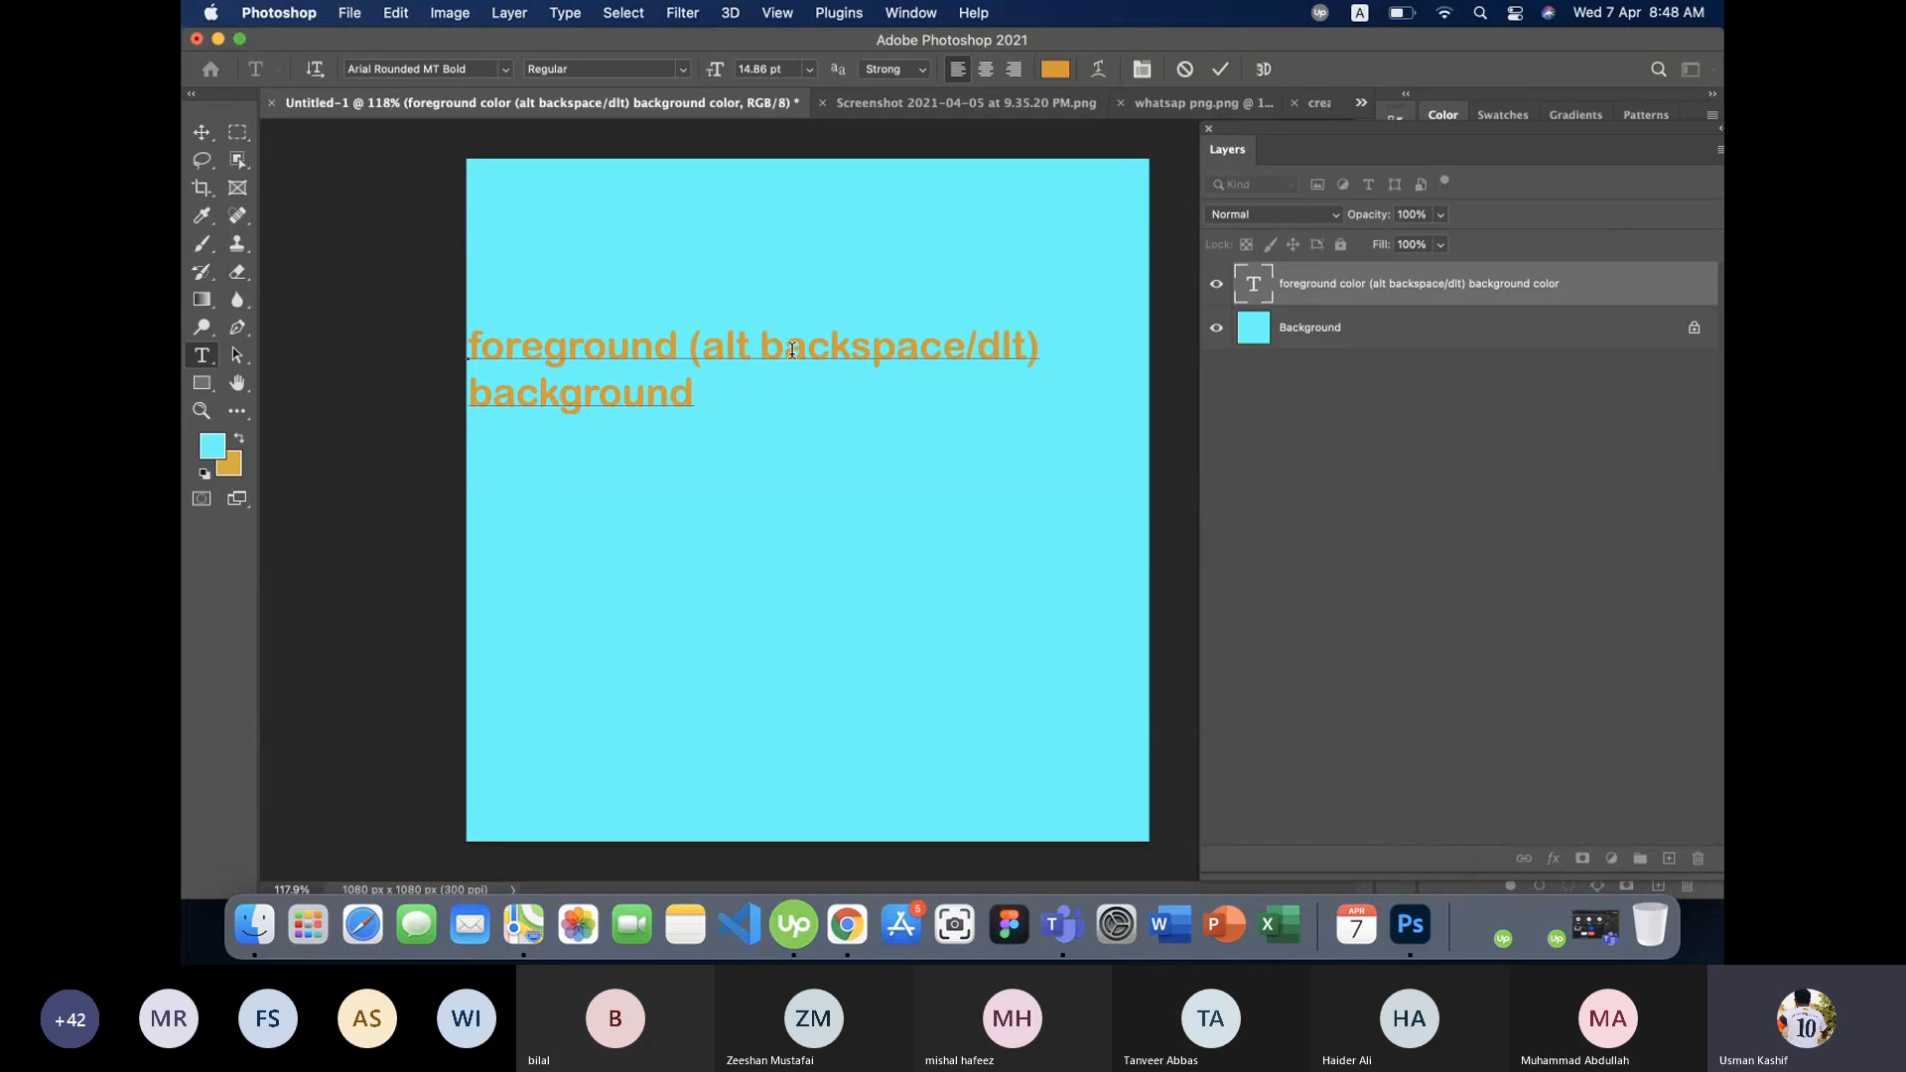
pyautogui.write('(ctrl ba')
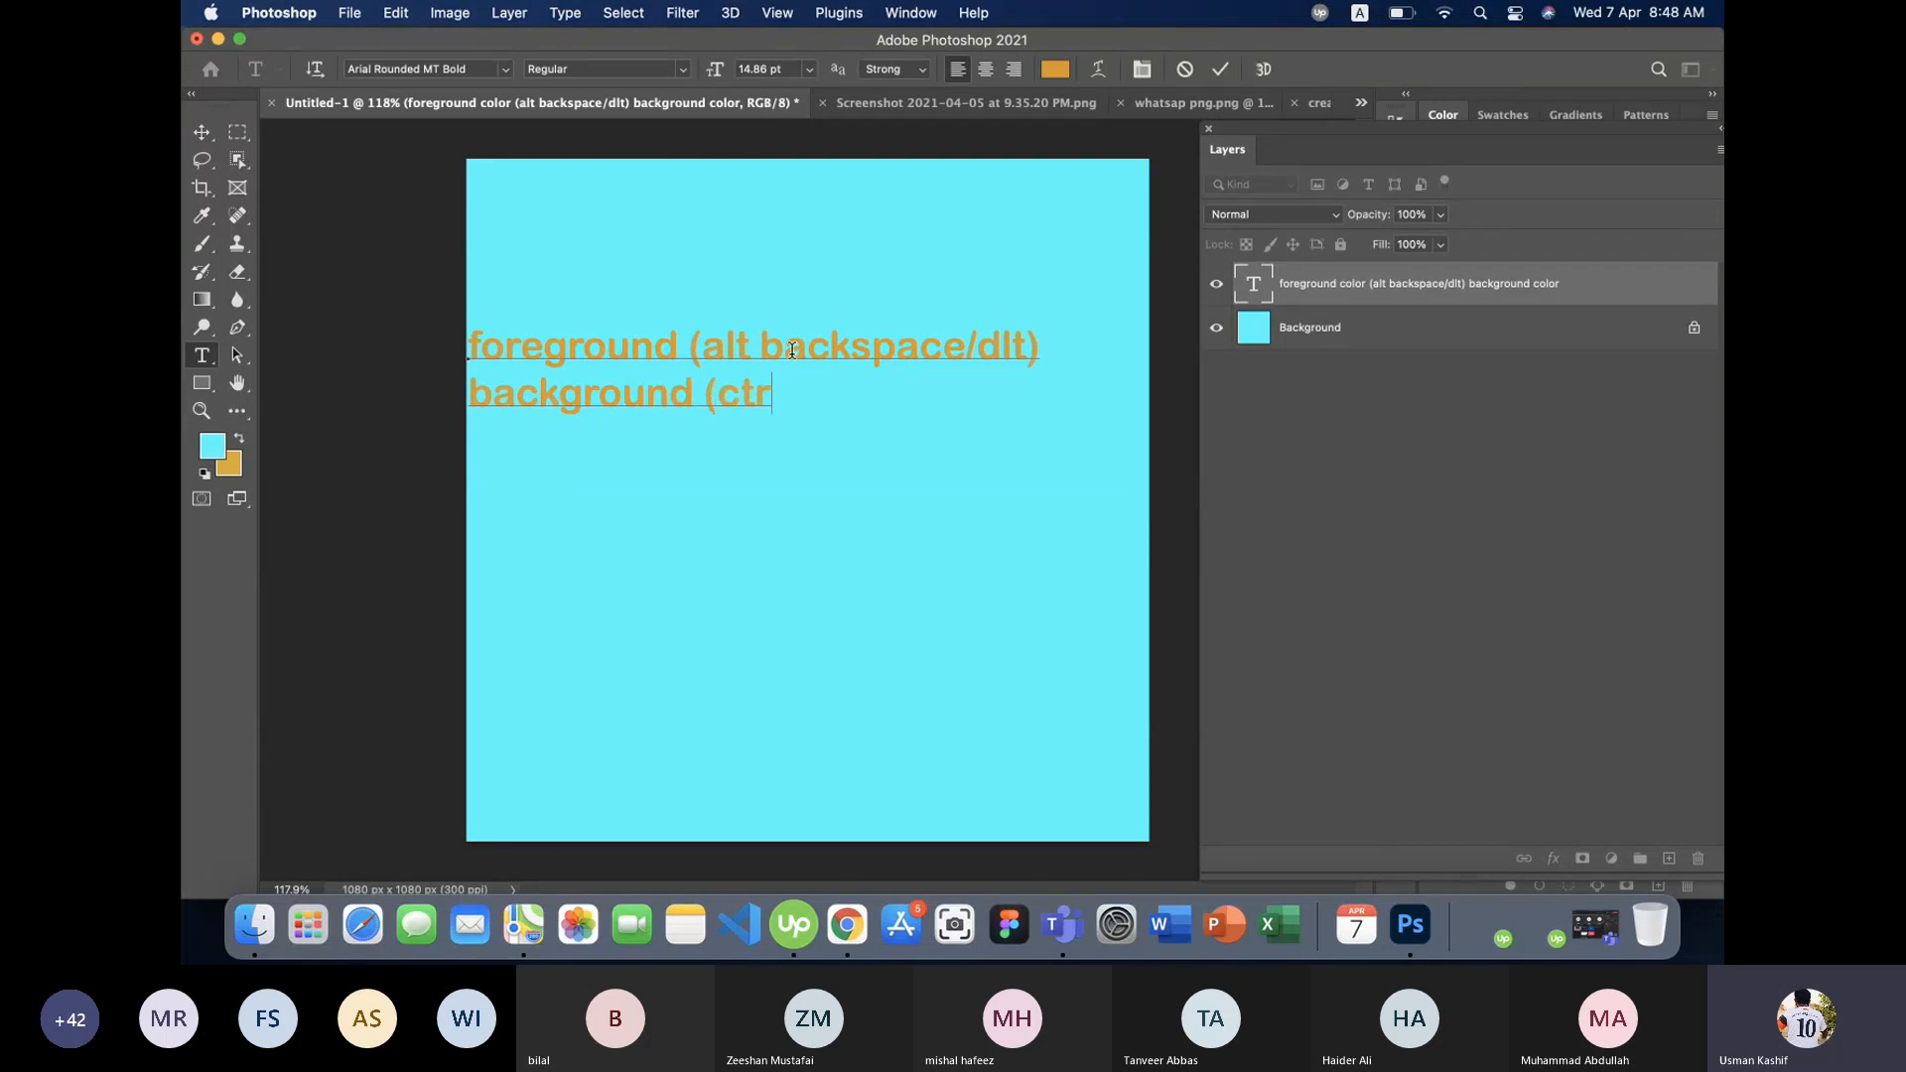
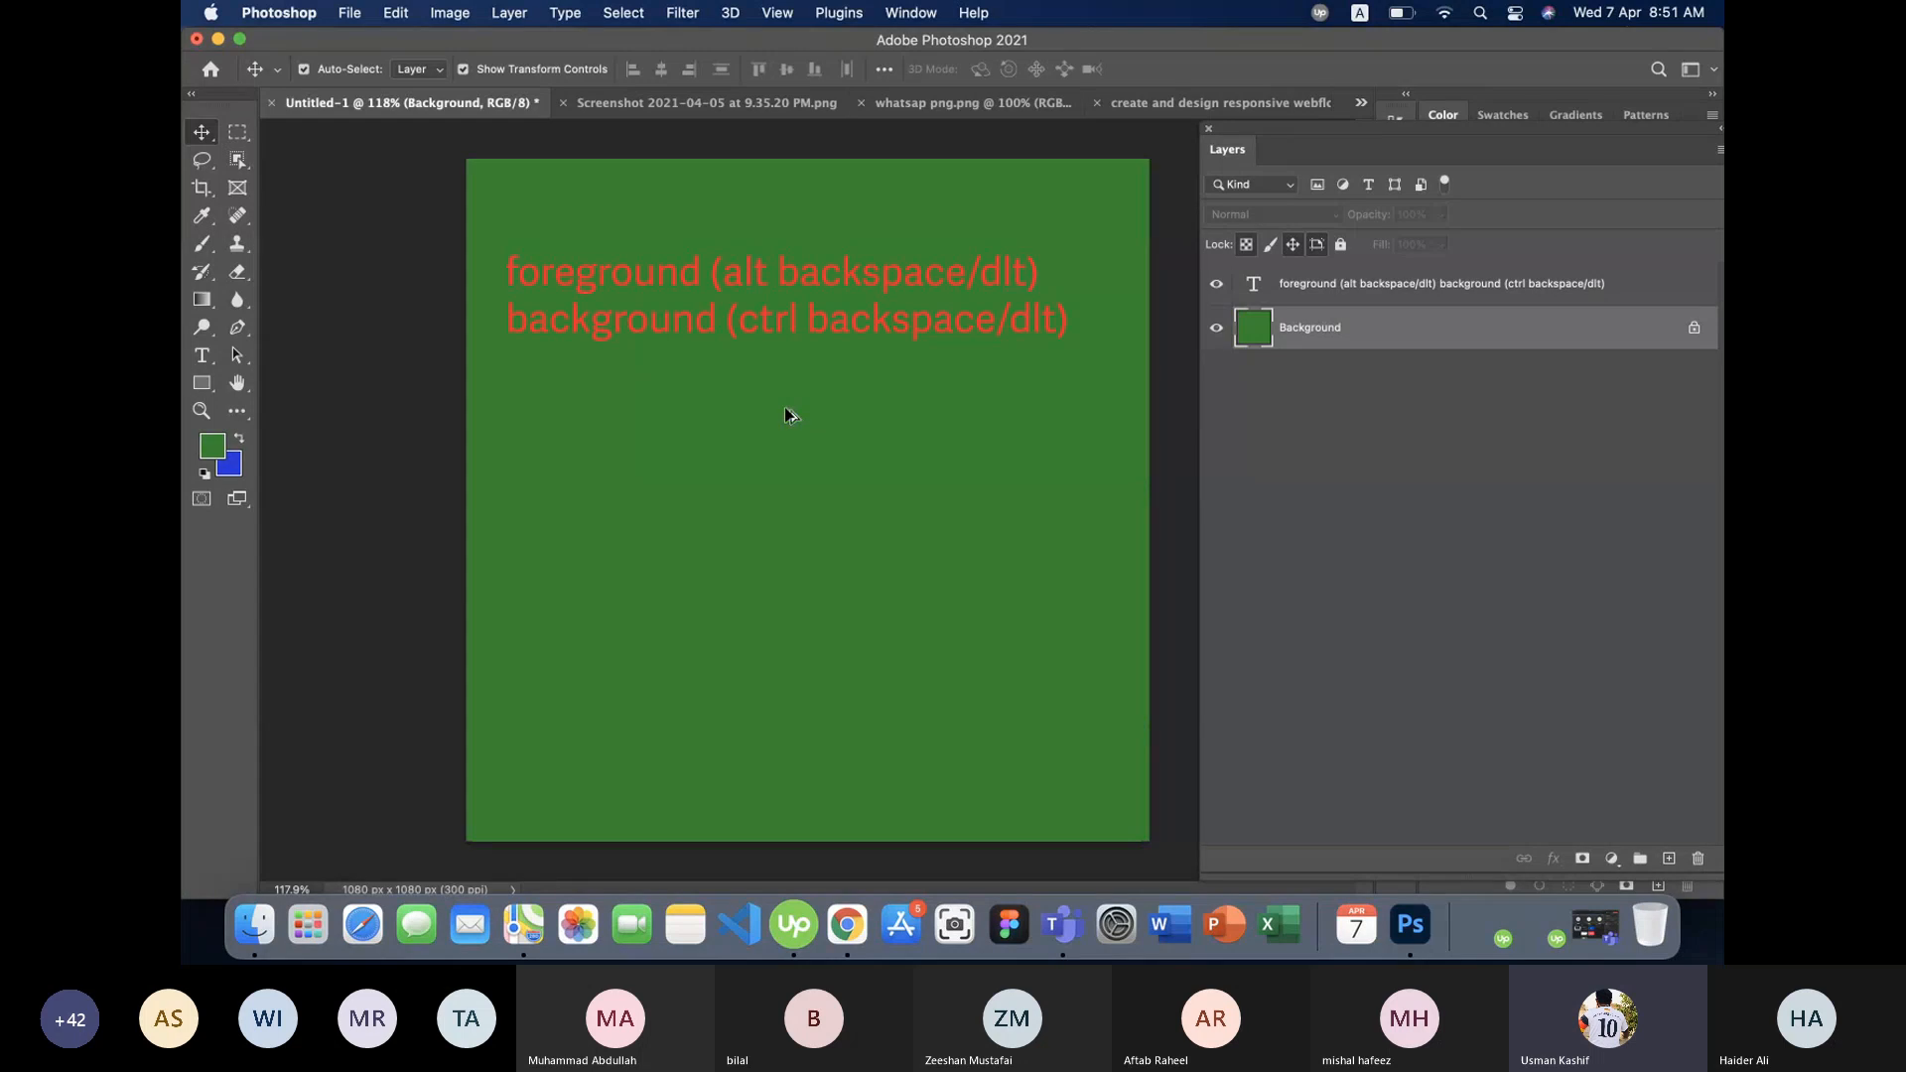
# - Fill the Background layer repeatedly with the blue background and green foreground colors in alternation, and delete the layer
pyautogui.press('super+BackSpace')
pyautogui.hotkey('alt', 'BackSpace')
pyautogui.press('super+BackSpace')
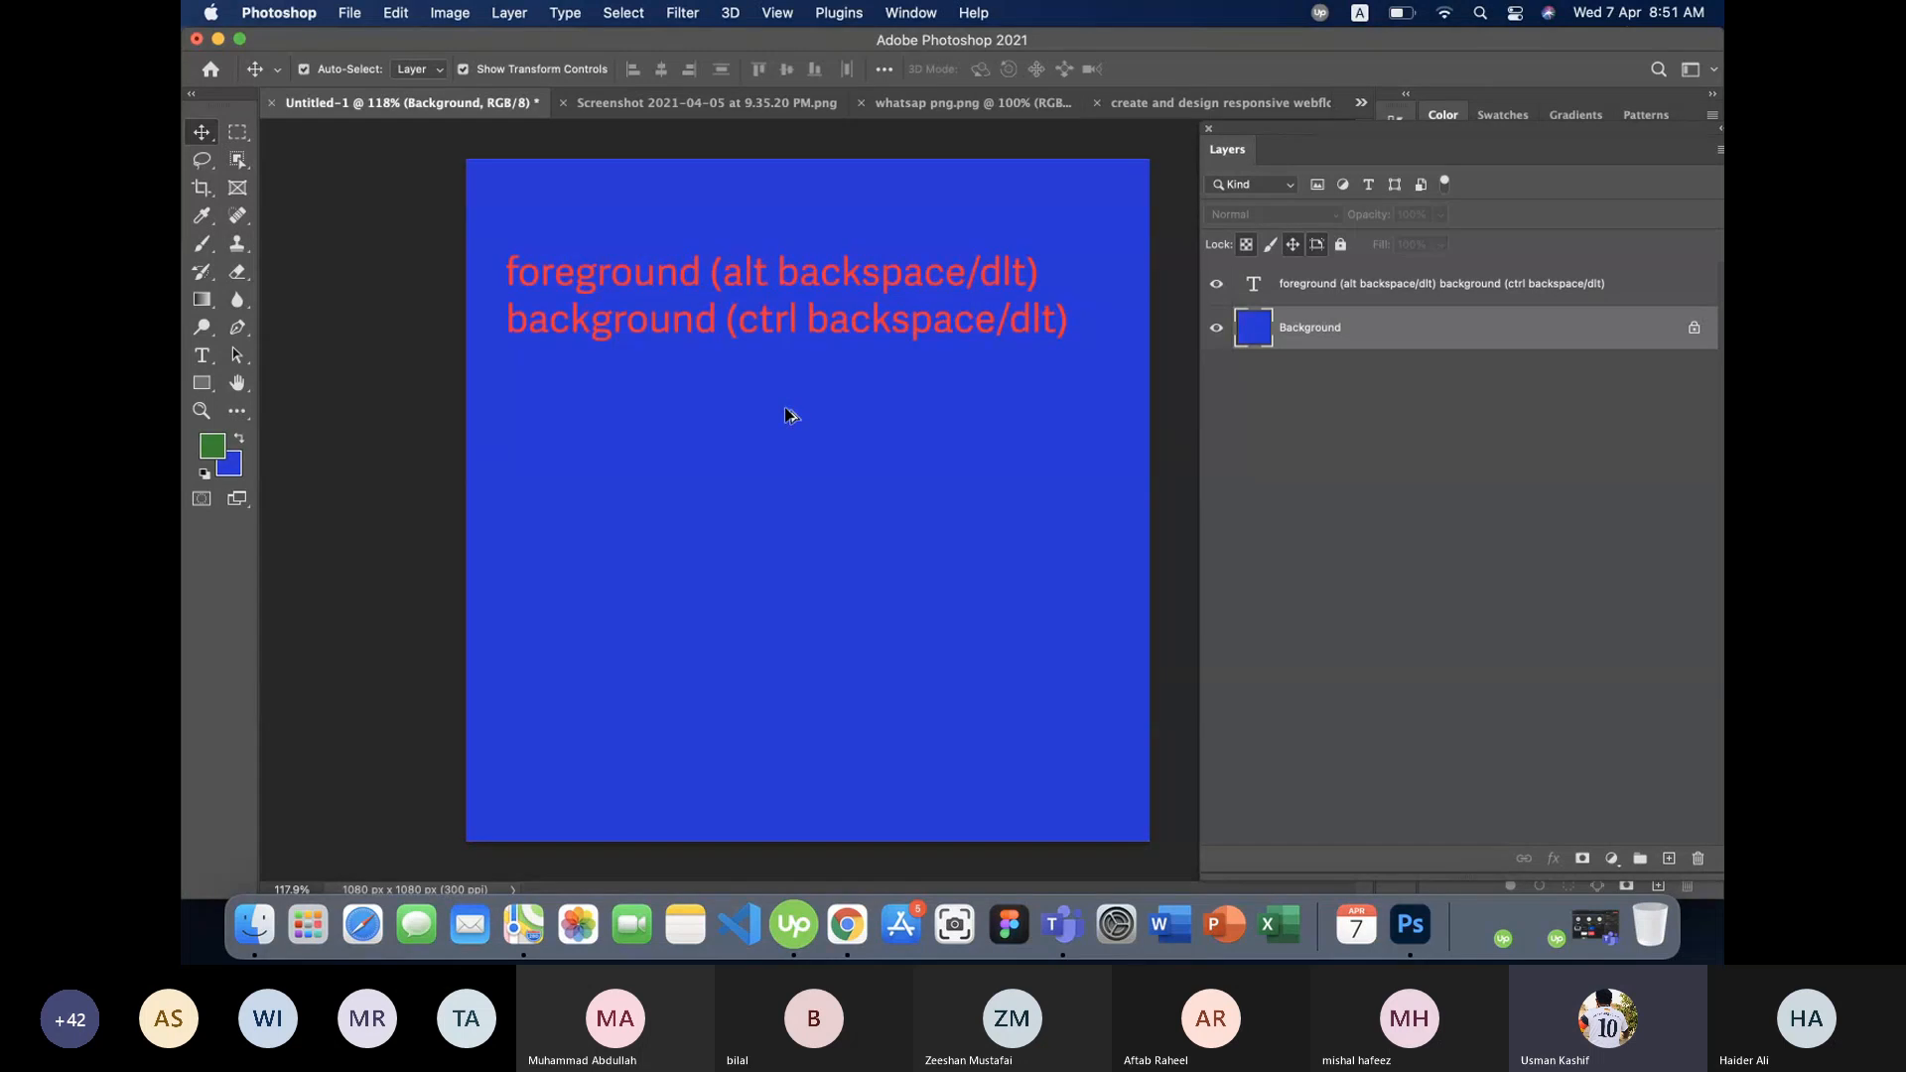
pyautogui.hotkey('alt', 'BackSpace')
pyautogui.press('super+BackSpace')
pyautogui.hotkey('alt', 'BackSpace')
pyautogui.press('super+BackSpace')
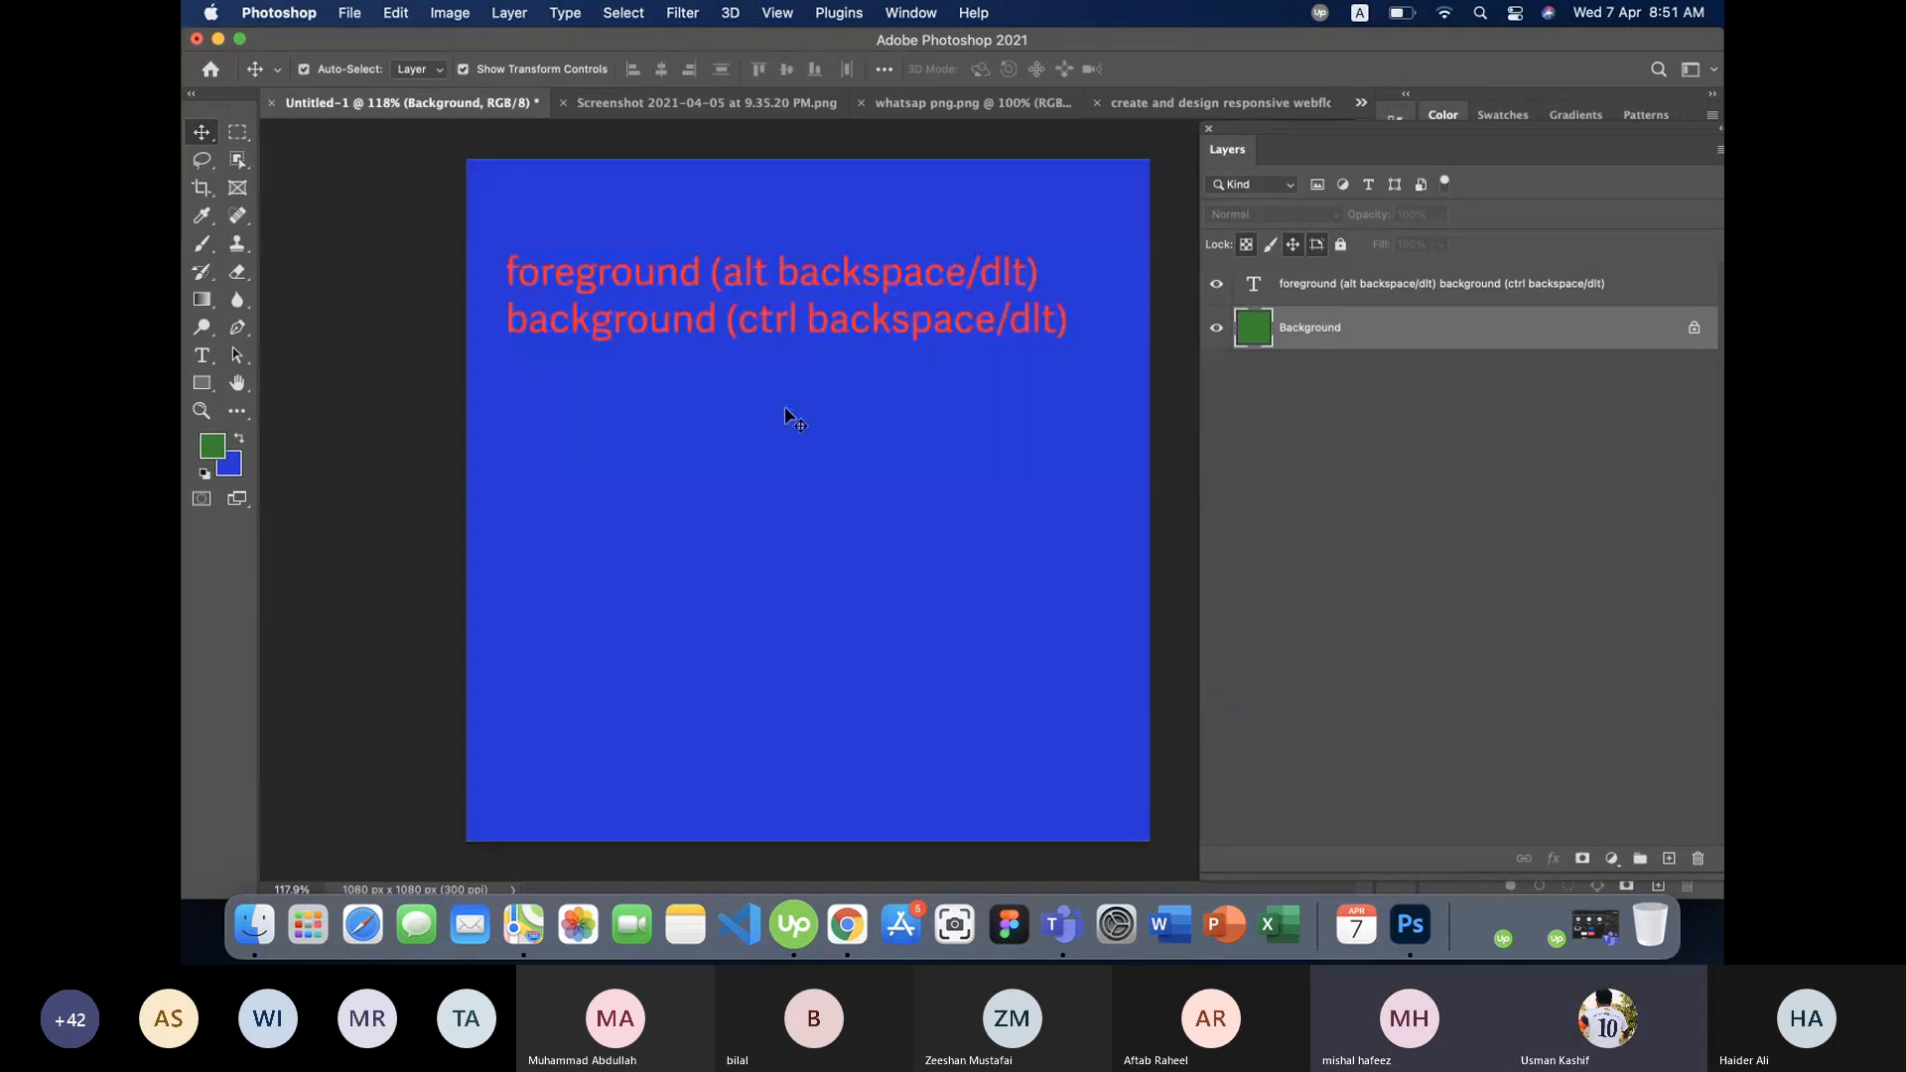
pyautogui.hotkey('alt', 'BackSpace')
pyautogui.press('super+BackSpace')
pyautogui.hotkey('alt', 'BackSpace')
pyautogui.press('BackSpace')
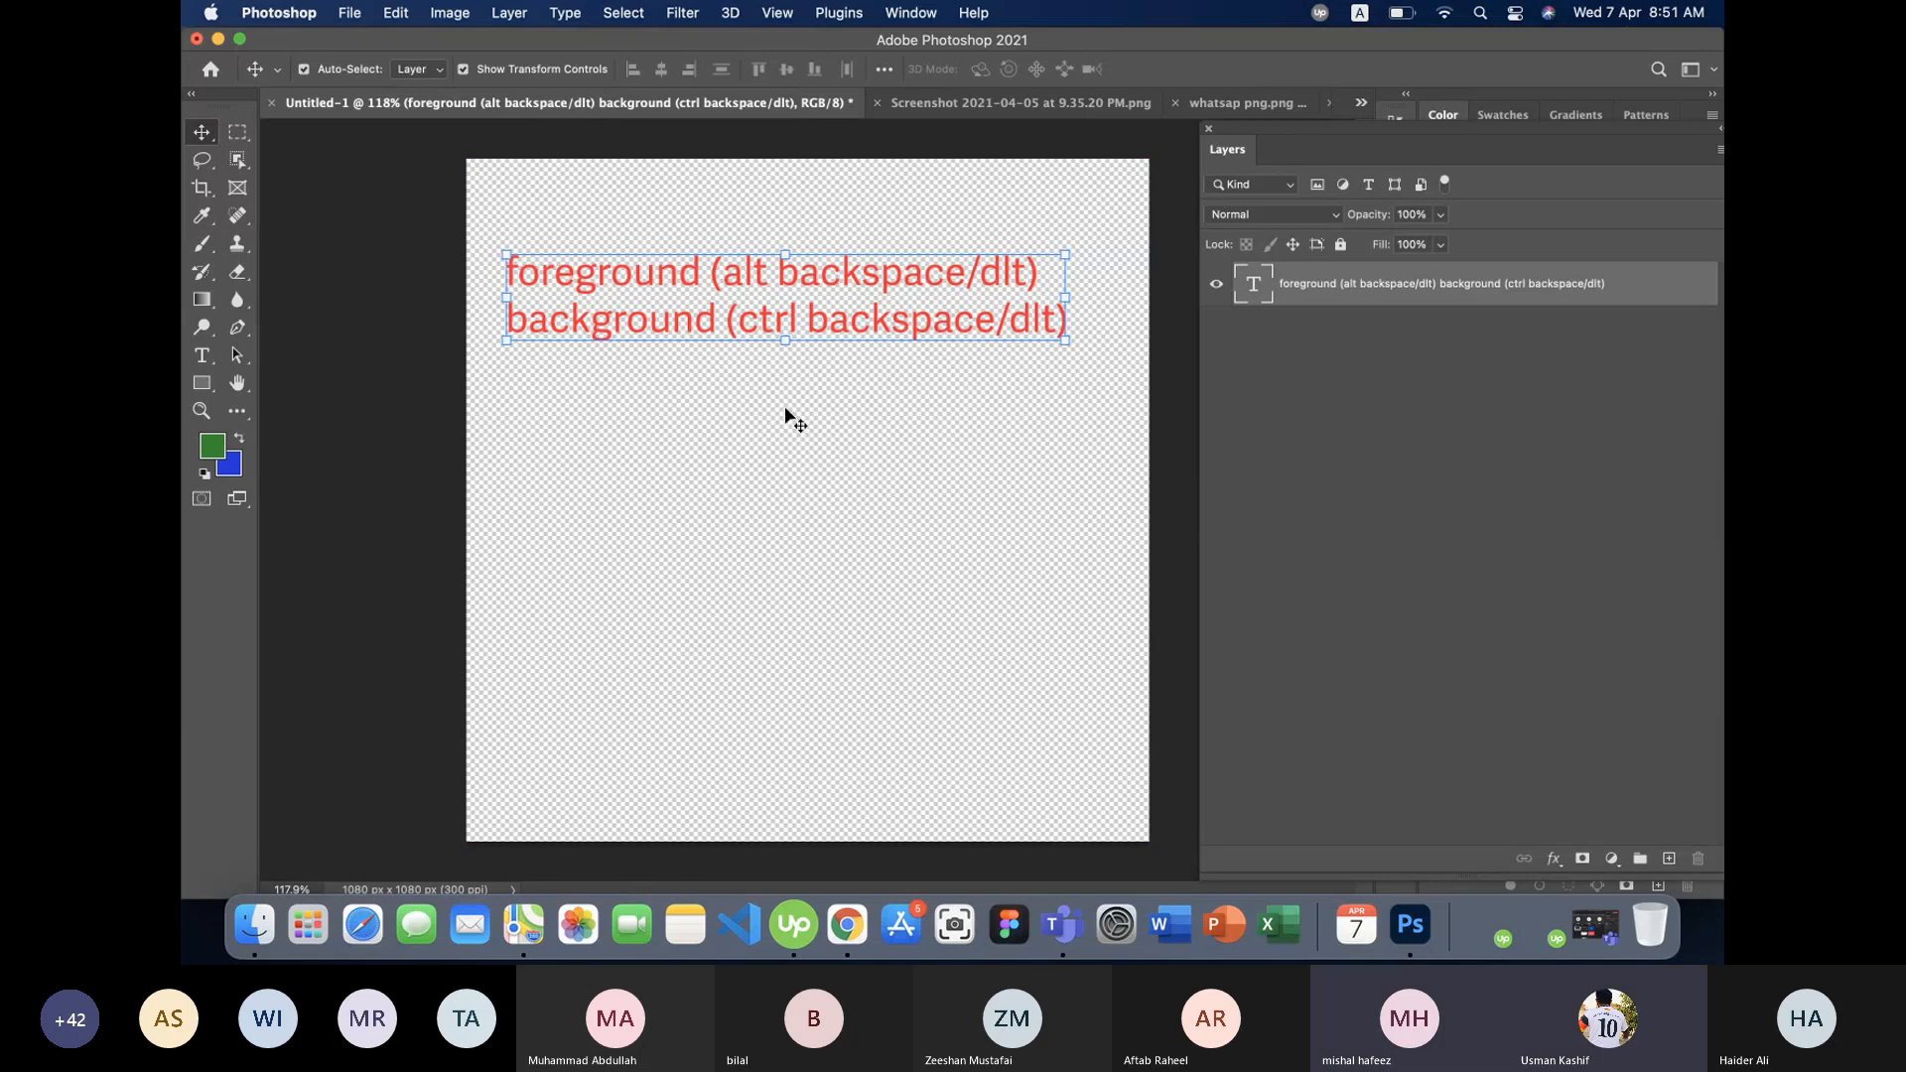
# - Undo the Background layer deletion and fill it alternately with the blue background and green foreground colors, ending on green
pyautogui.press('super+z')
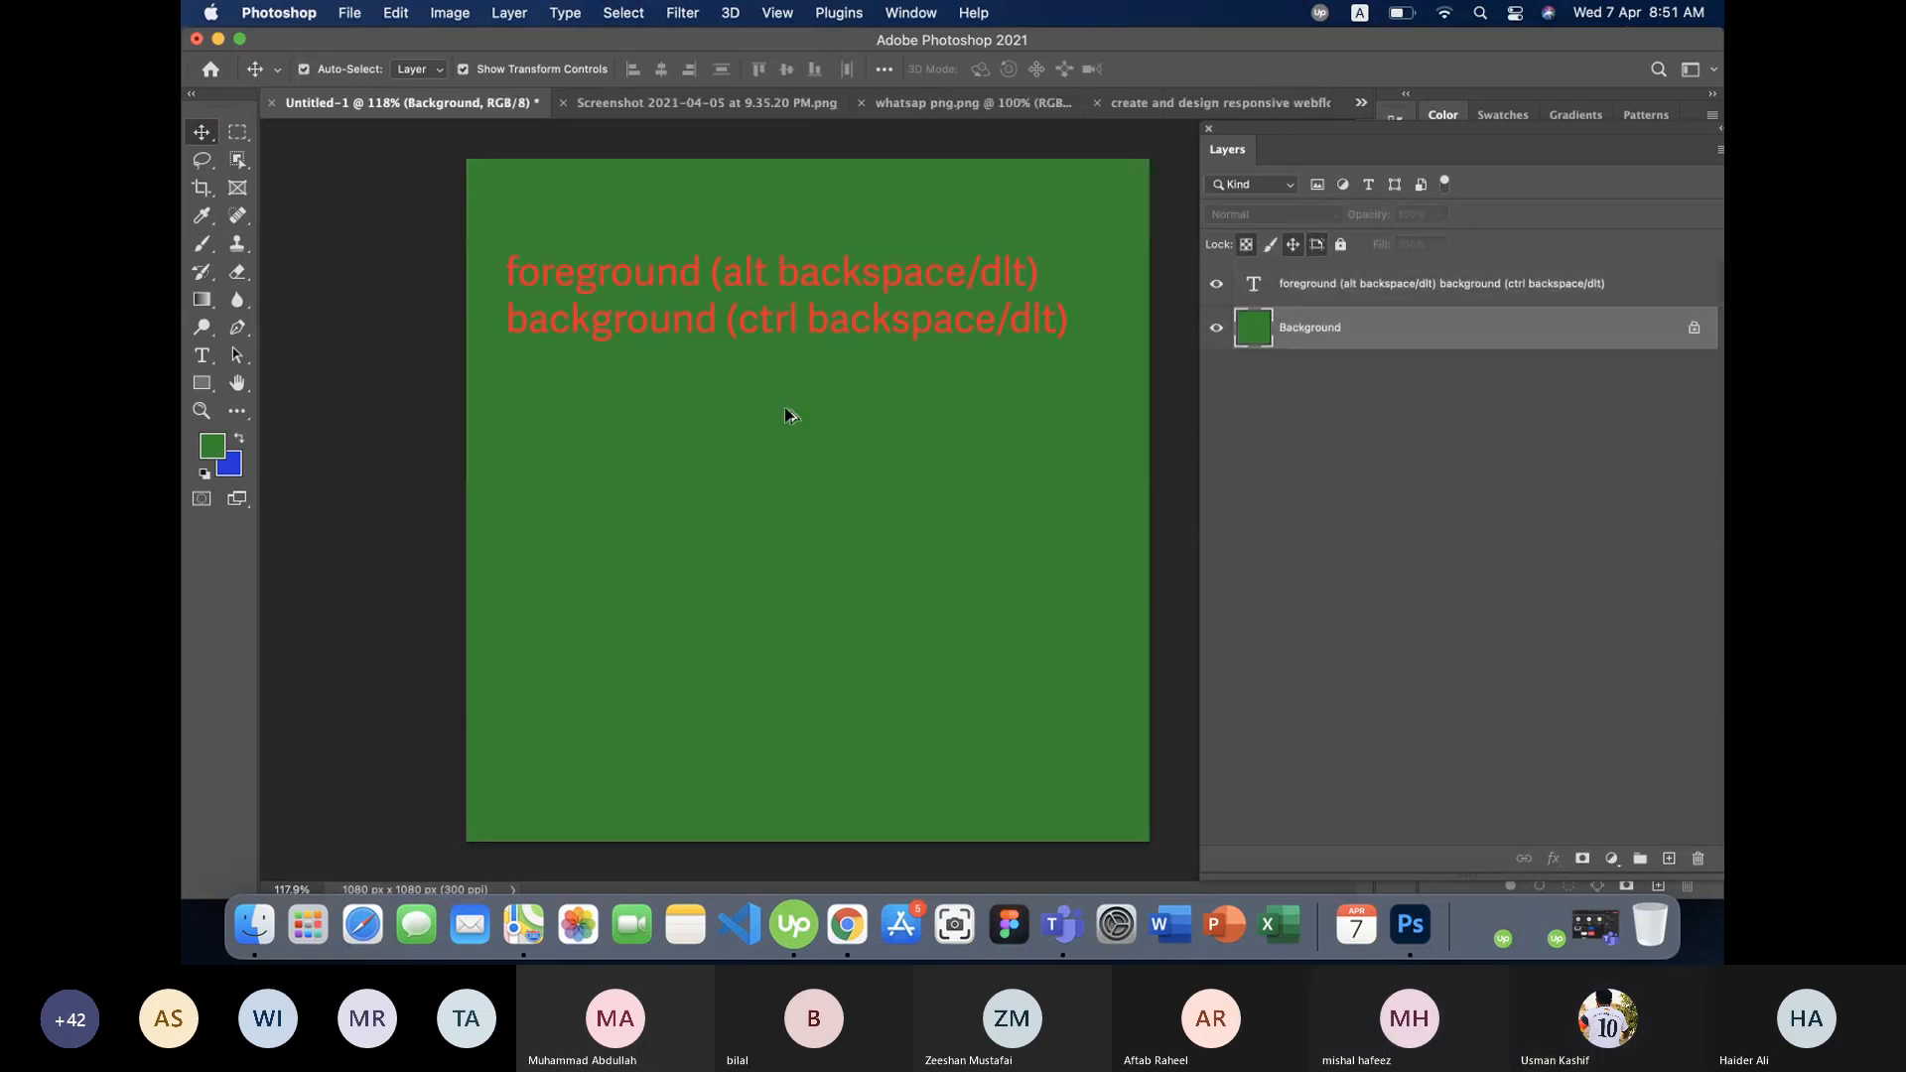
pyautogui.press('super+BackSpace')
pyautogui.hotkey('alt', 'BackSpace')
pyautogui.press('super+BackSpace')
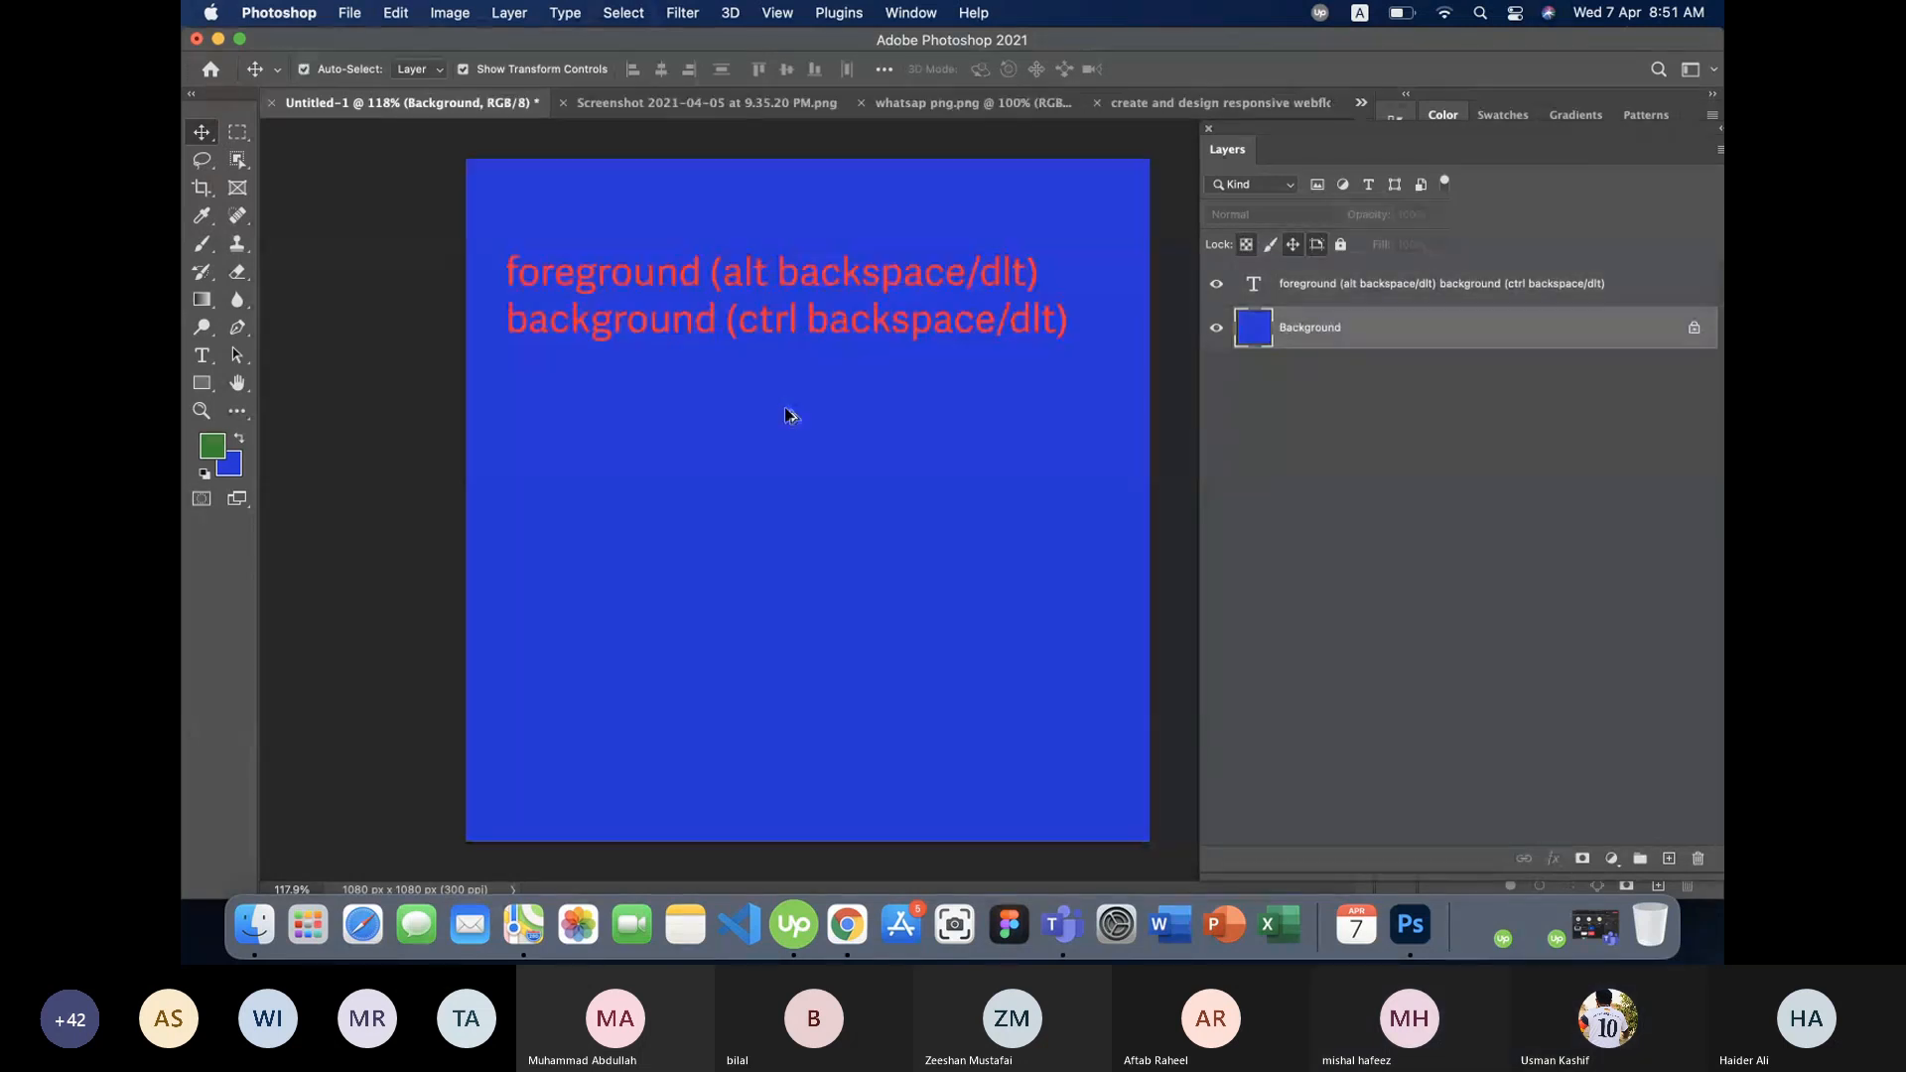
pyautogui.hotkey('alt', 'BackSpace')
pyautogui.press('super+BackSpace')
pyautogui.hotkey('alt', 'BackSpace')
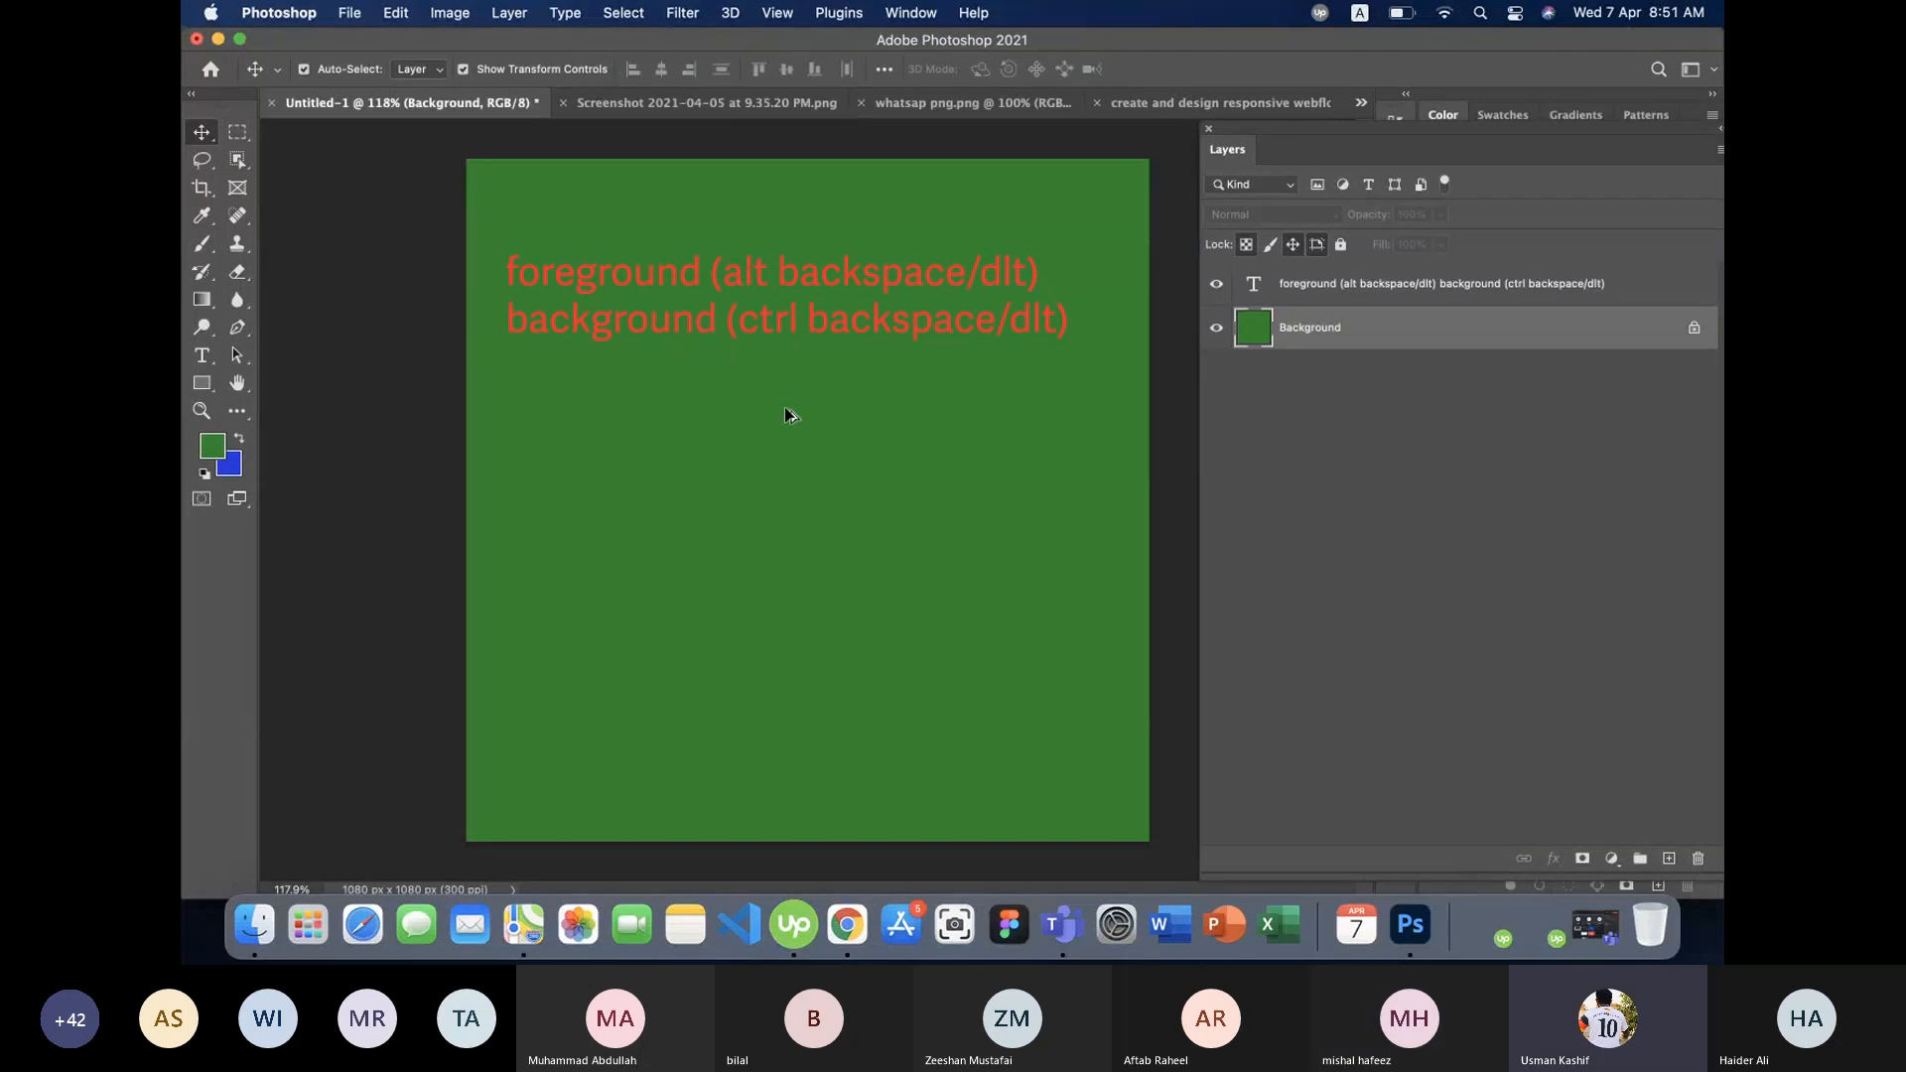
pyautogui.press('super')
pyautogui.press('super+BackSpace')
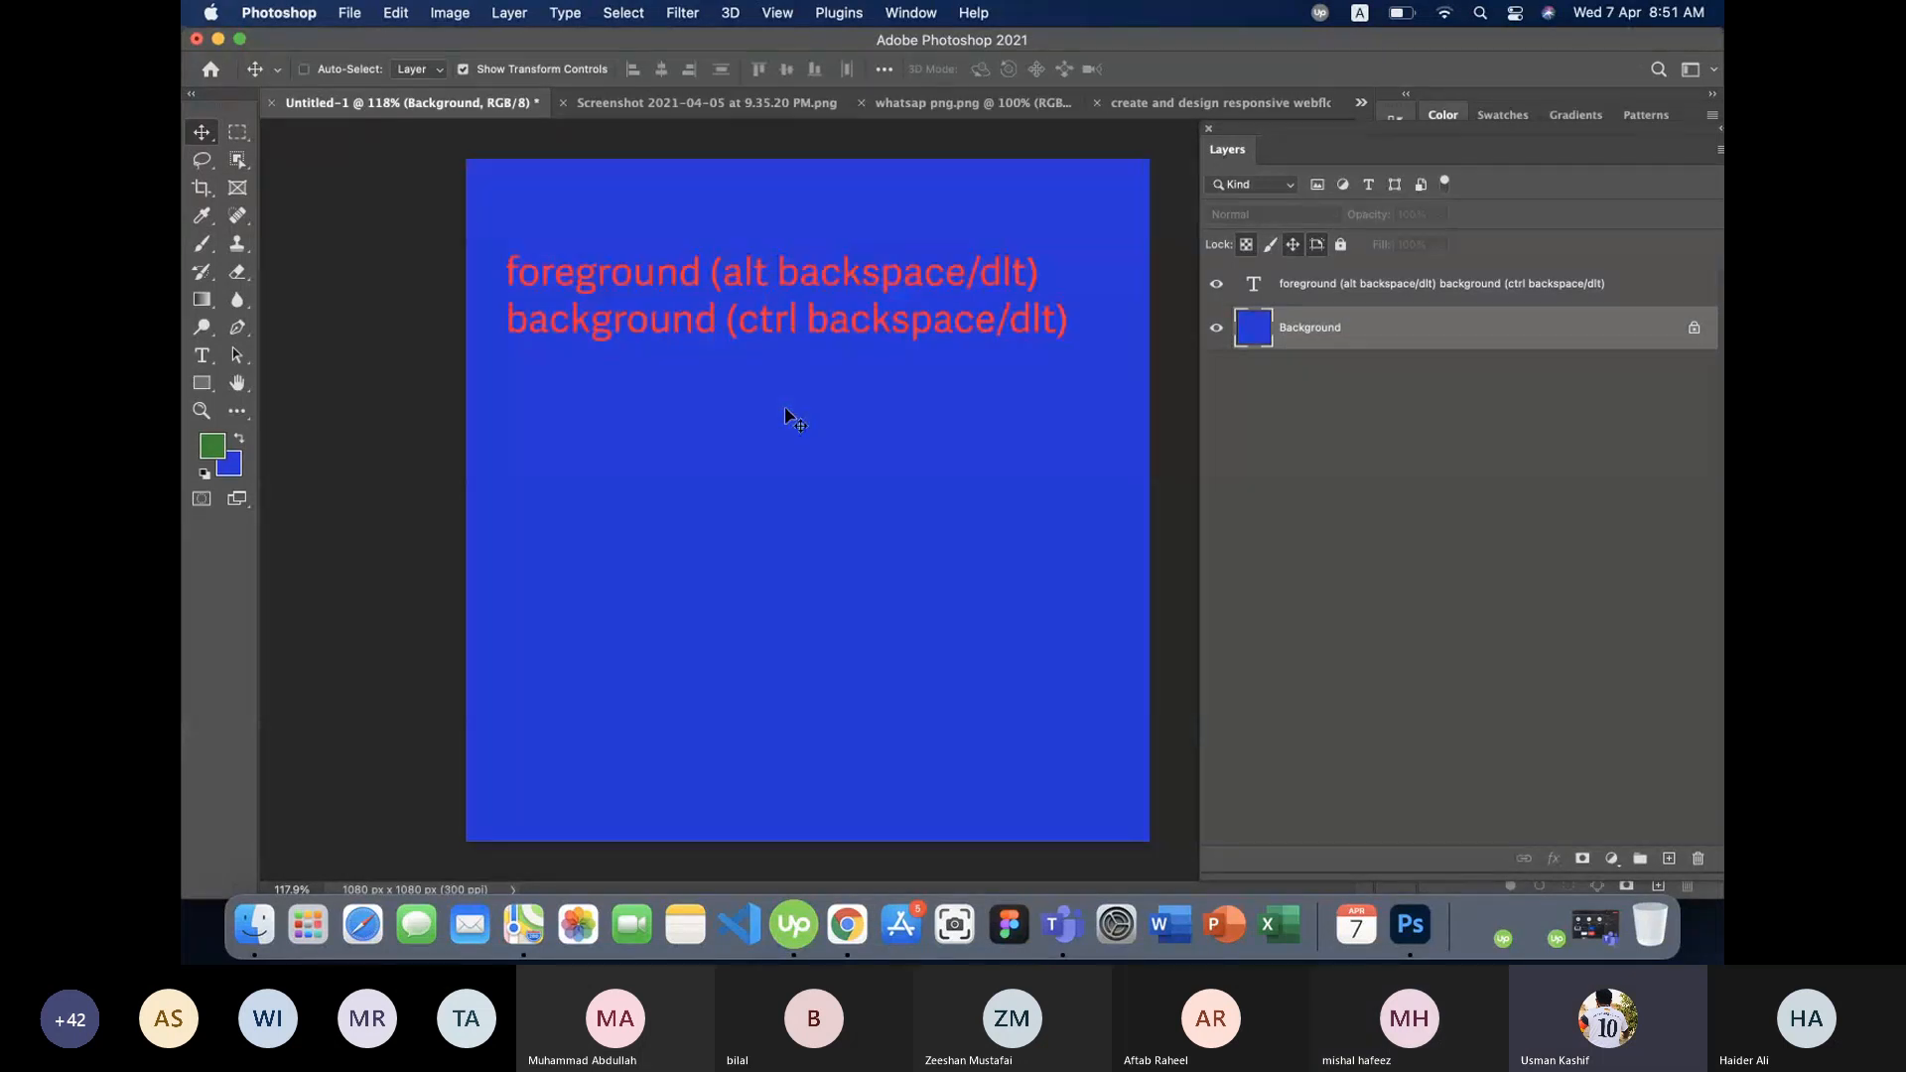
pyautogui.hotkey('alt', 'BackSpace')
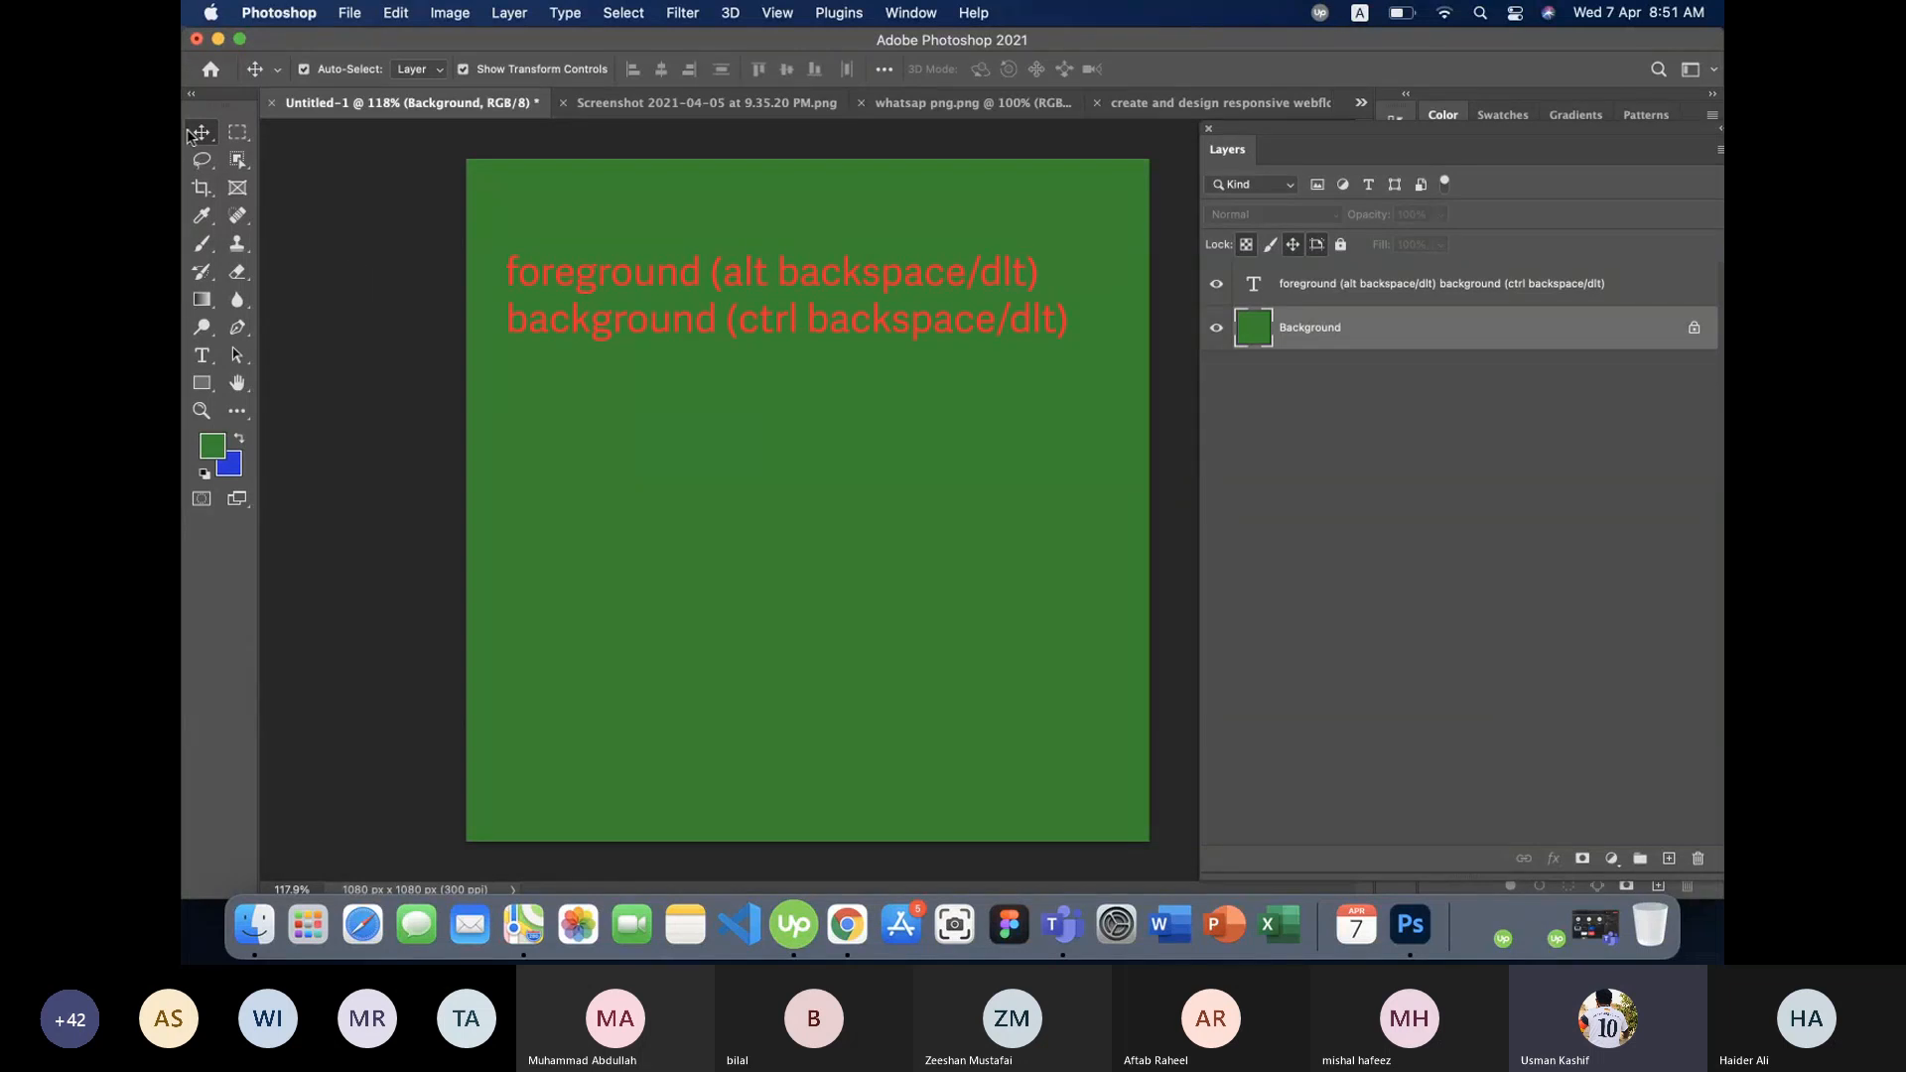
pyautogui.click(388, 307)
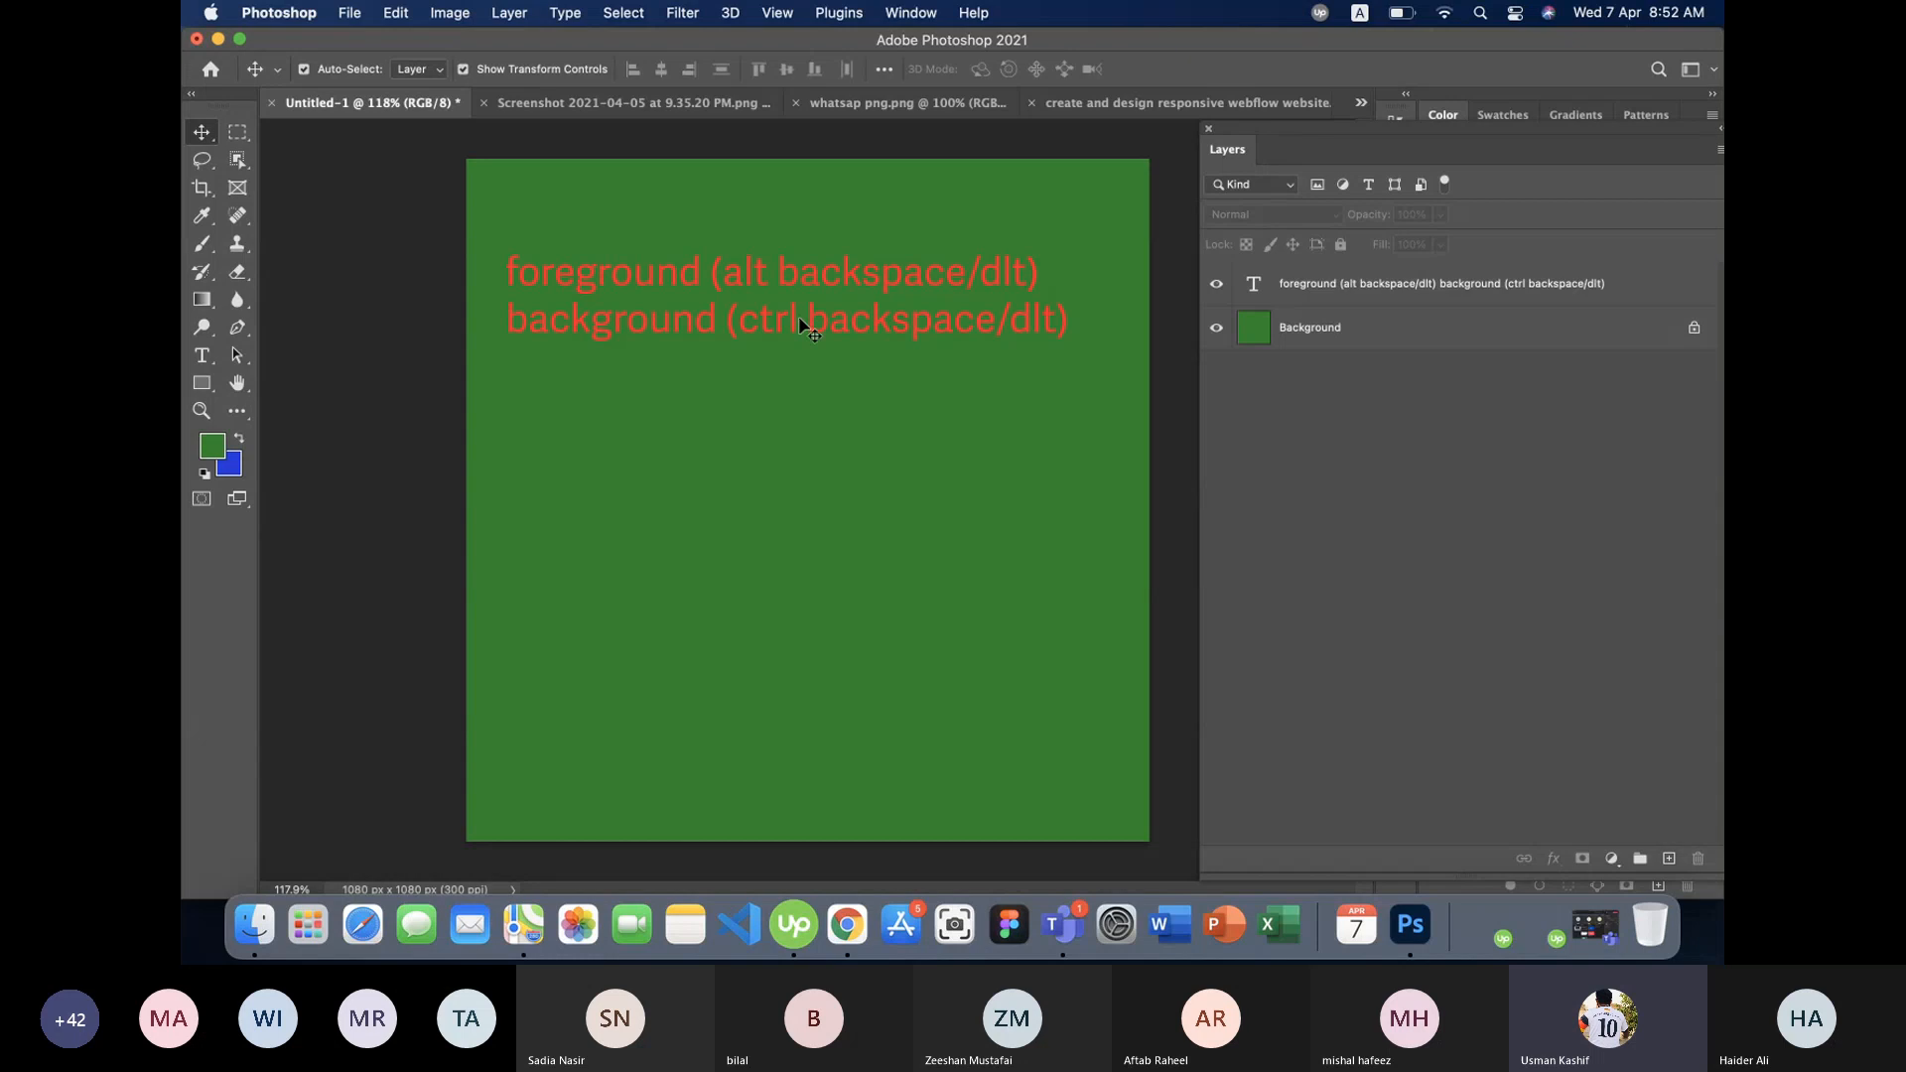
# - Duplicate the text layer into the lower part of the canvas and set the copy's text color to white (ffffff)
pyautogui.moveTo(790, 314); pyautogui.dragTo(795, 735)
pyautogui.click(363, 552)
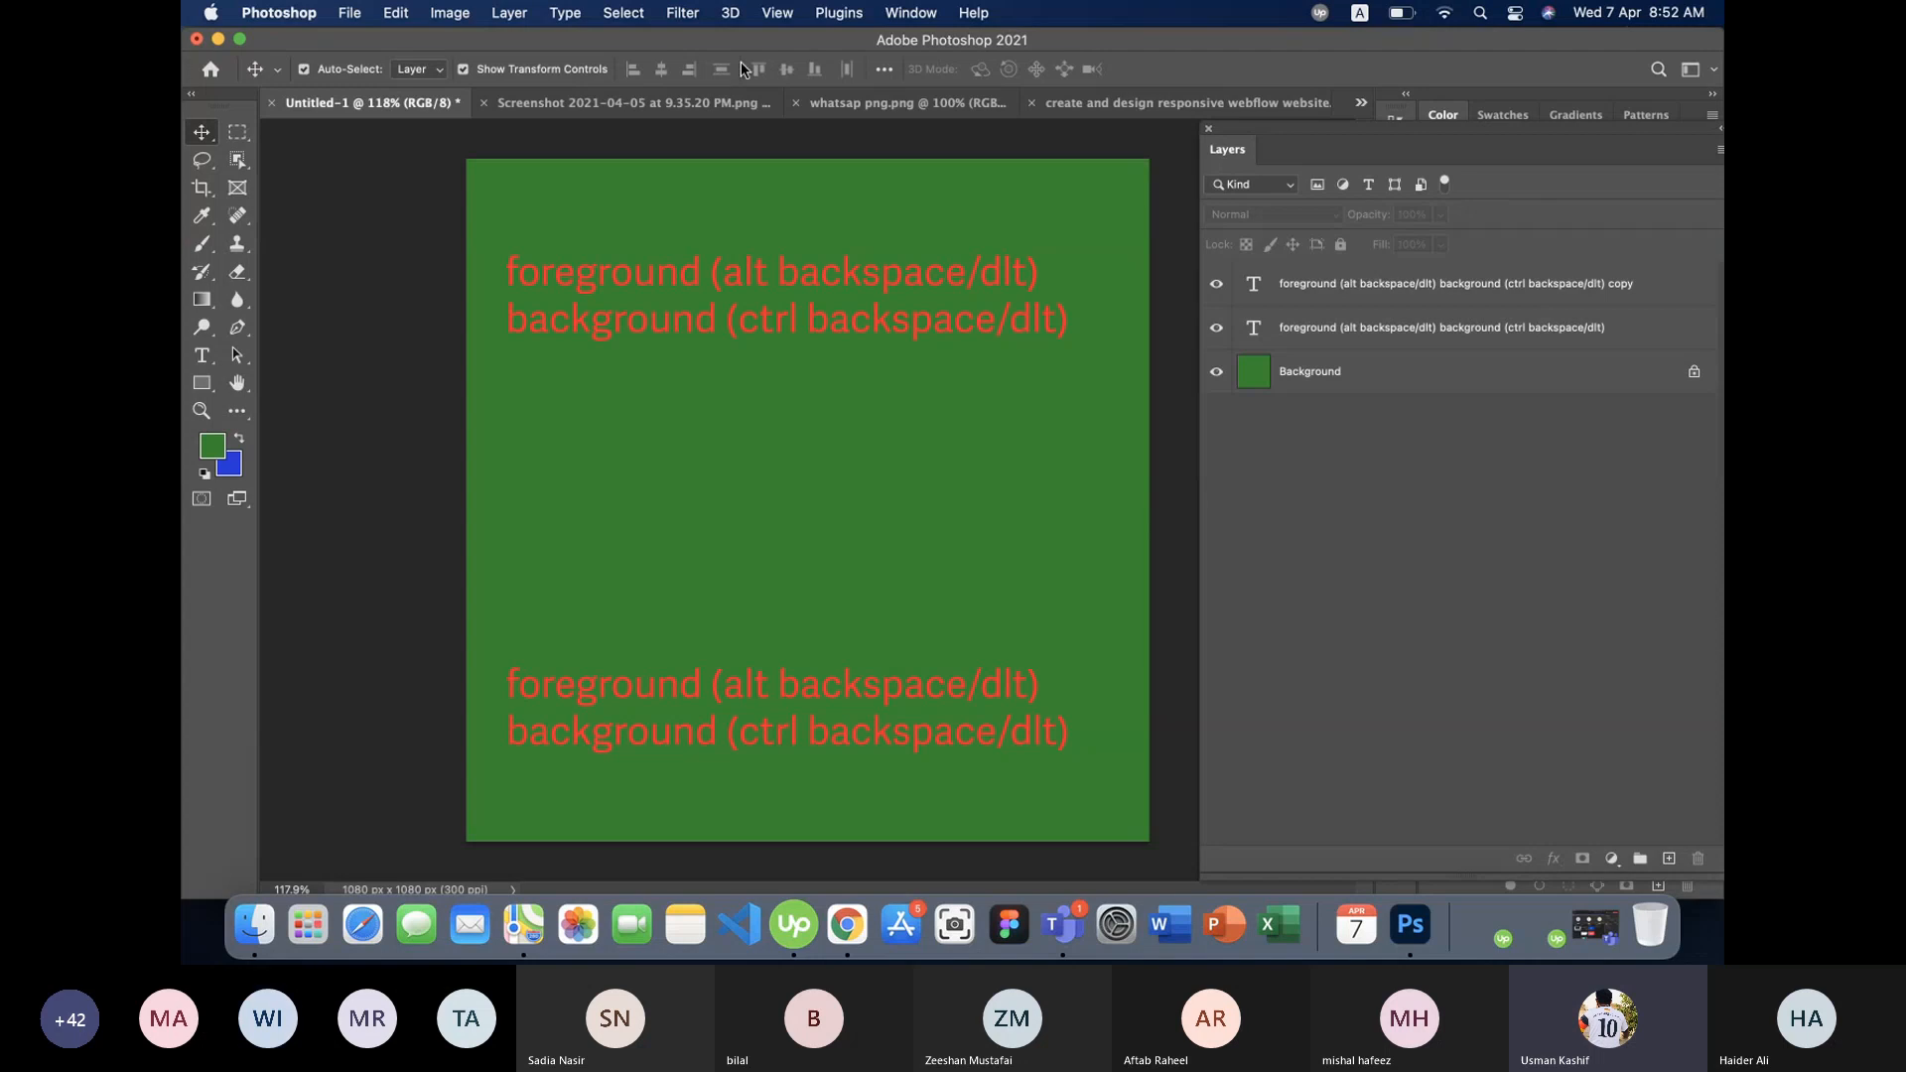
pyautogui.click(205, 359)
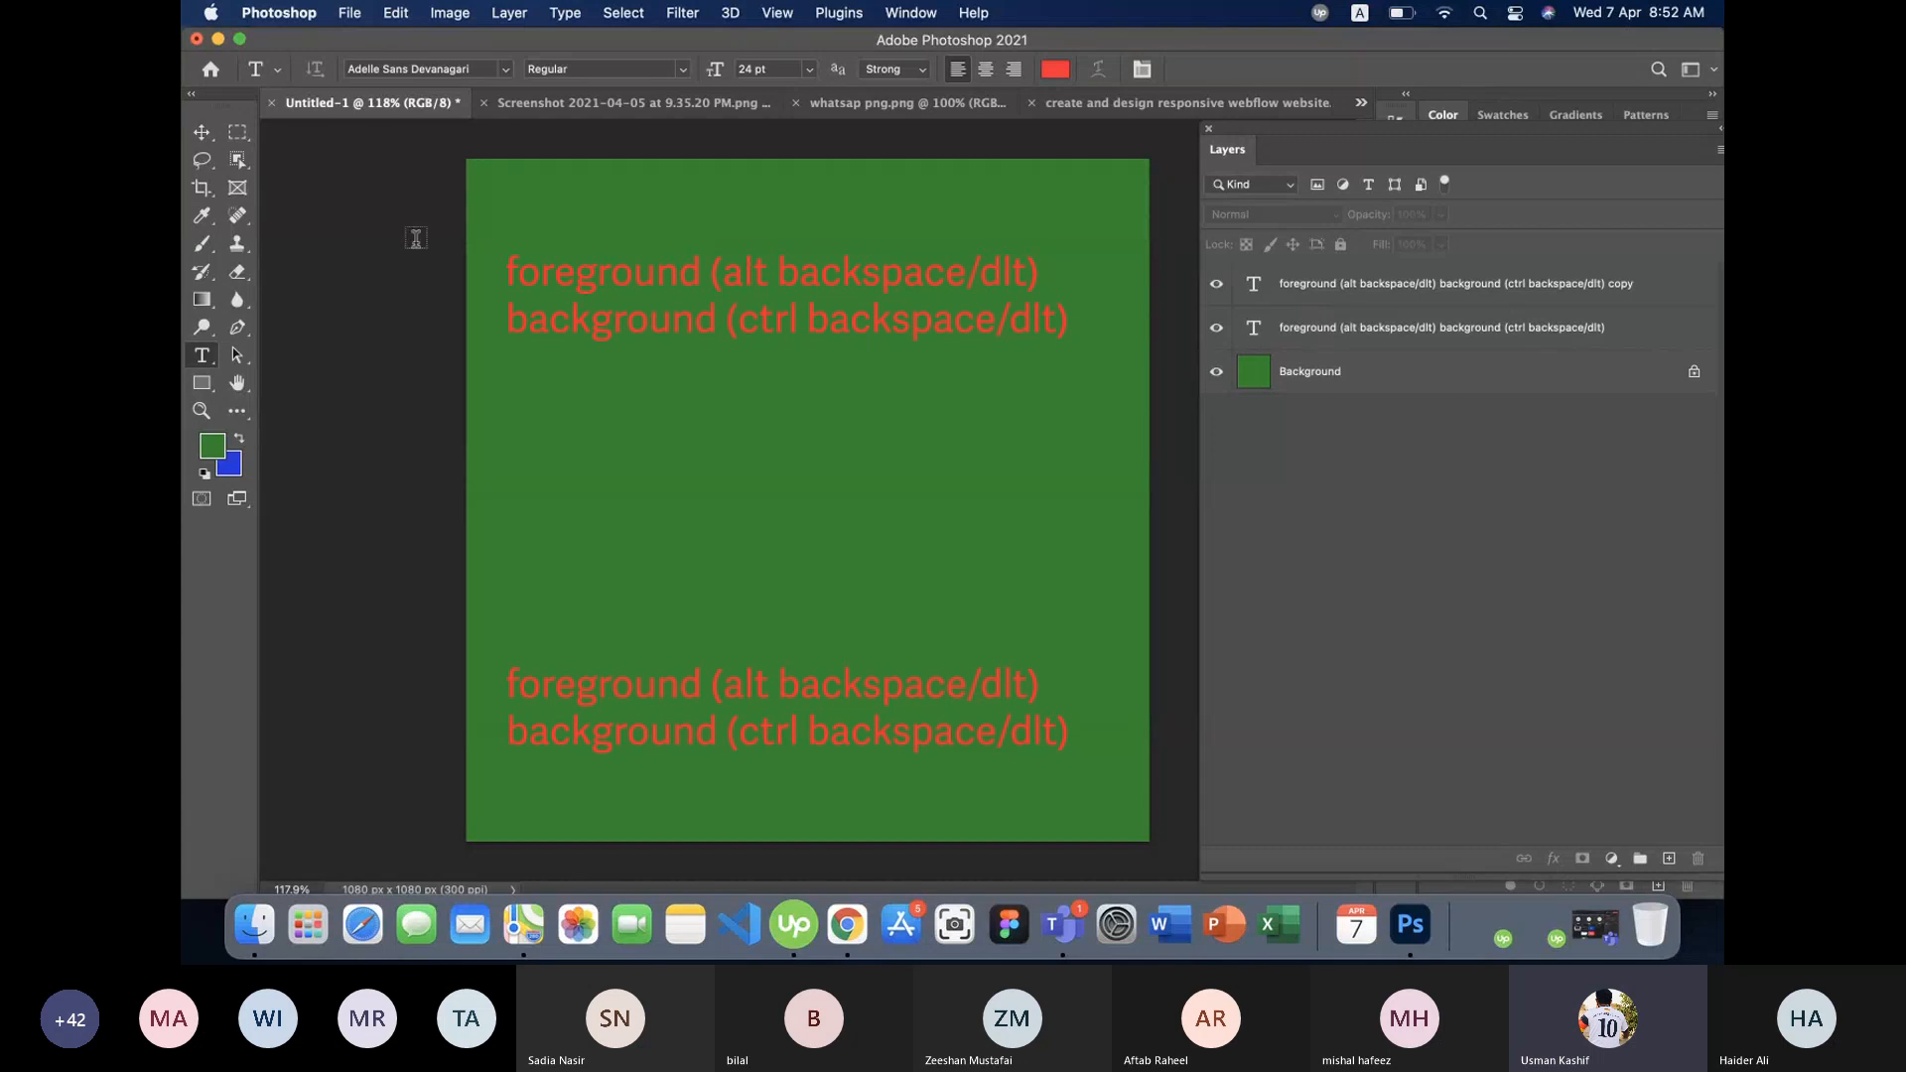
pyautogui.click(1450, 337)
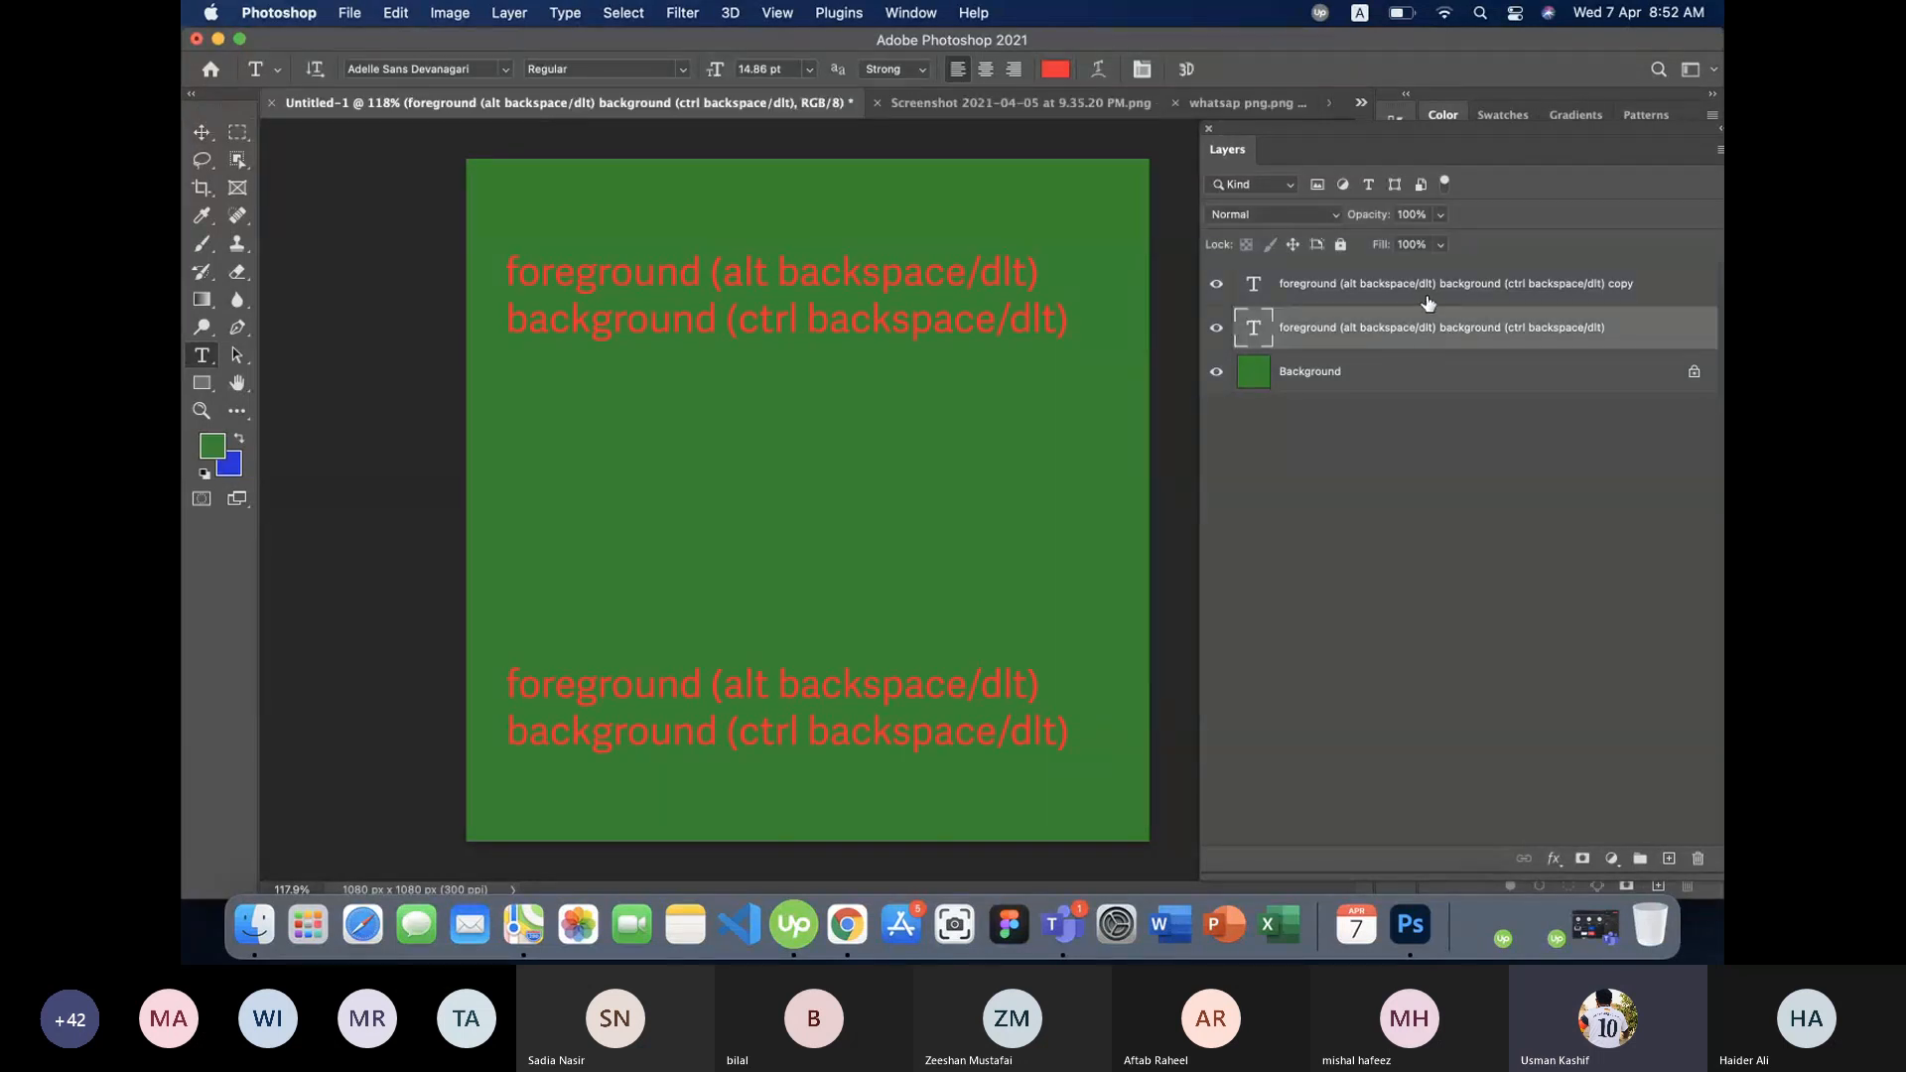
pyautogui.click(1428, 300)
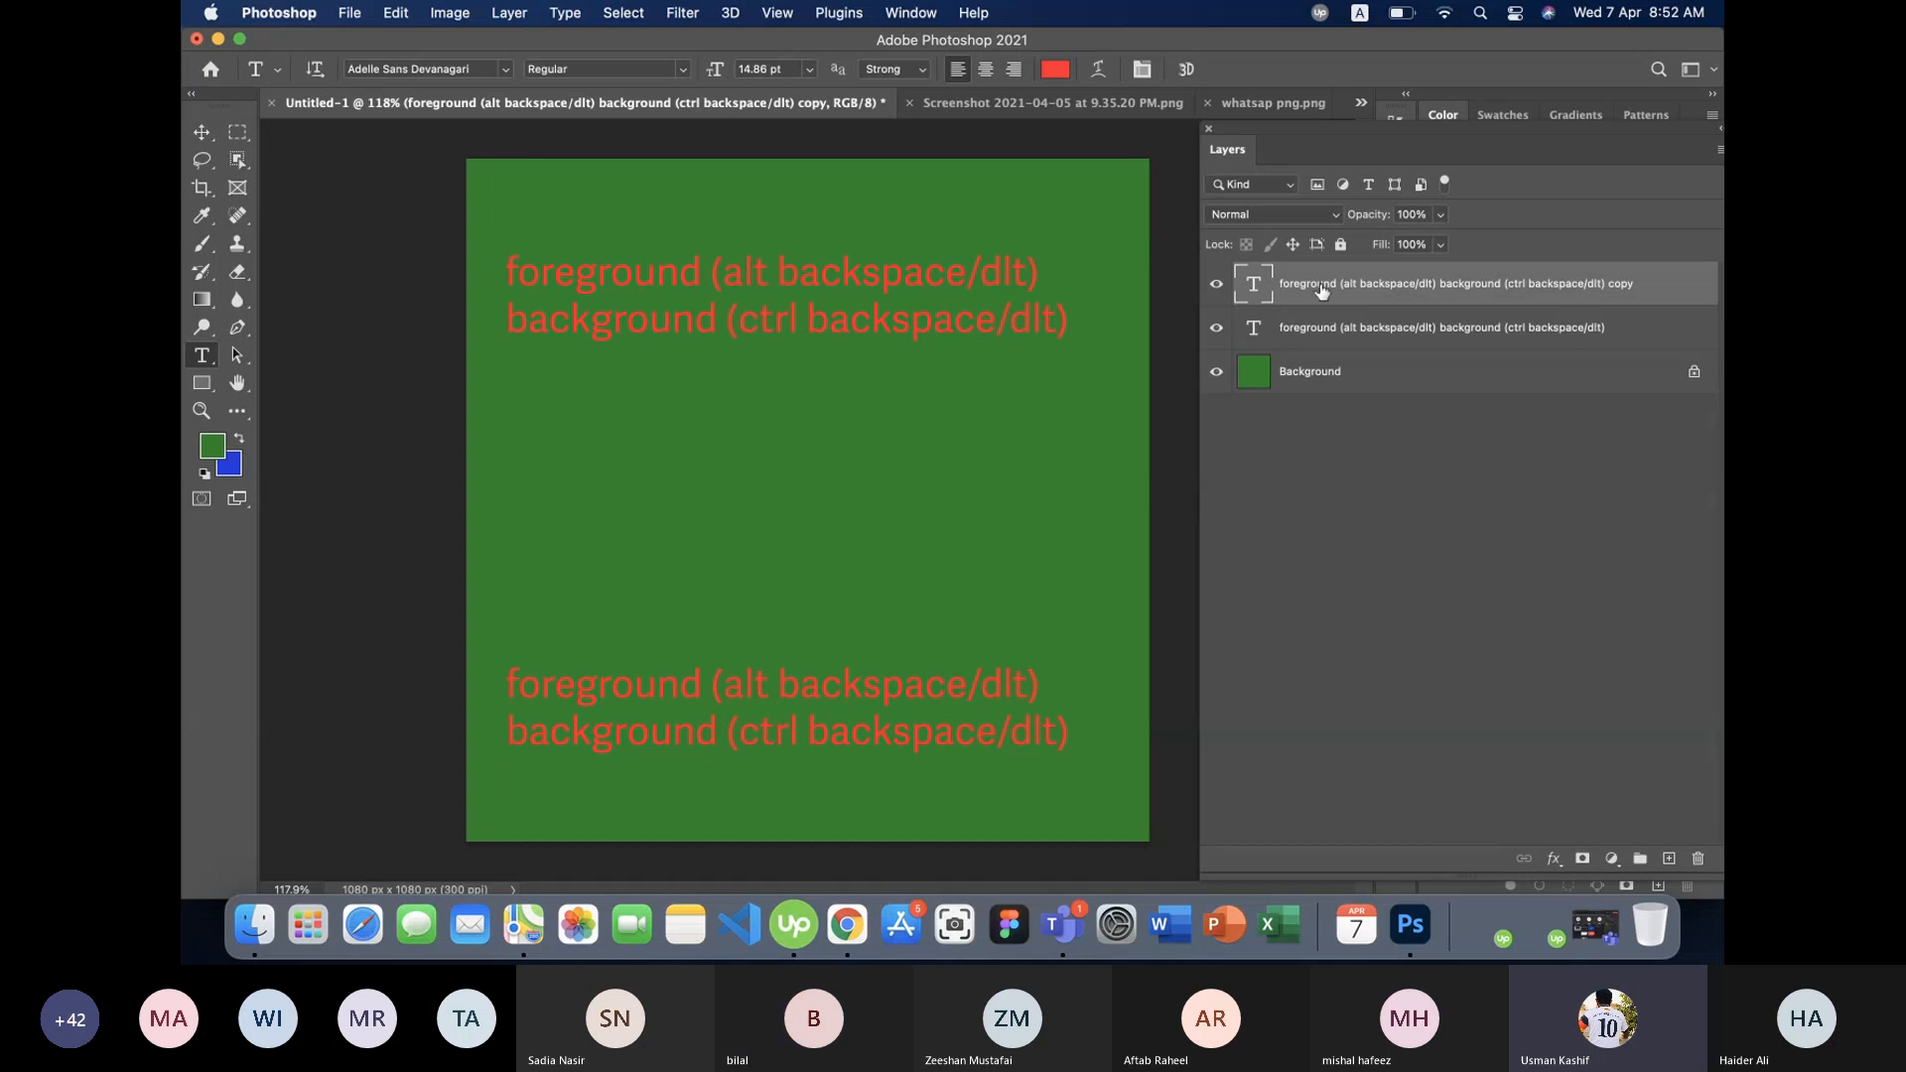
pyautogui.click(1056, 69)
pyautogui.moveTo(780, 388); pyautogui.dragTo(679, 315)
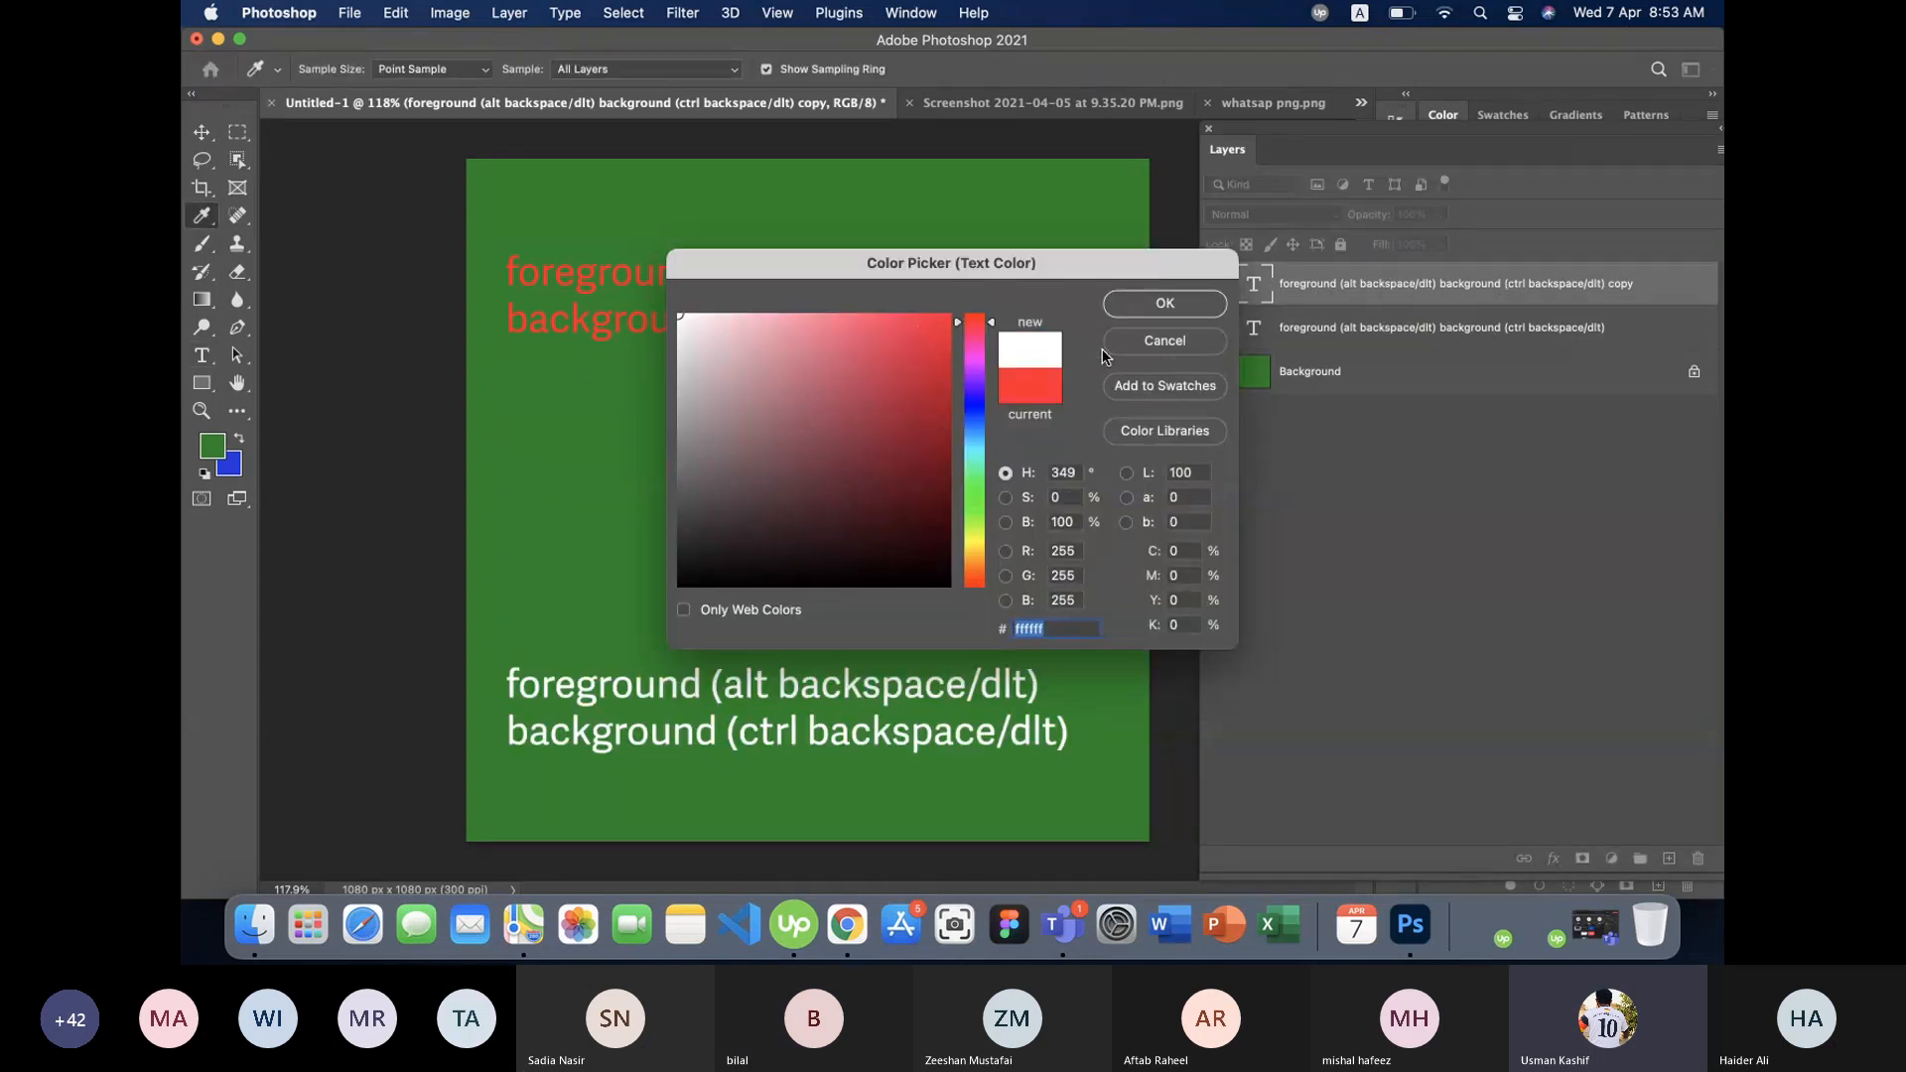
pyautogui.click(1165, 303)
pyautogui.press('v')
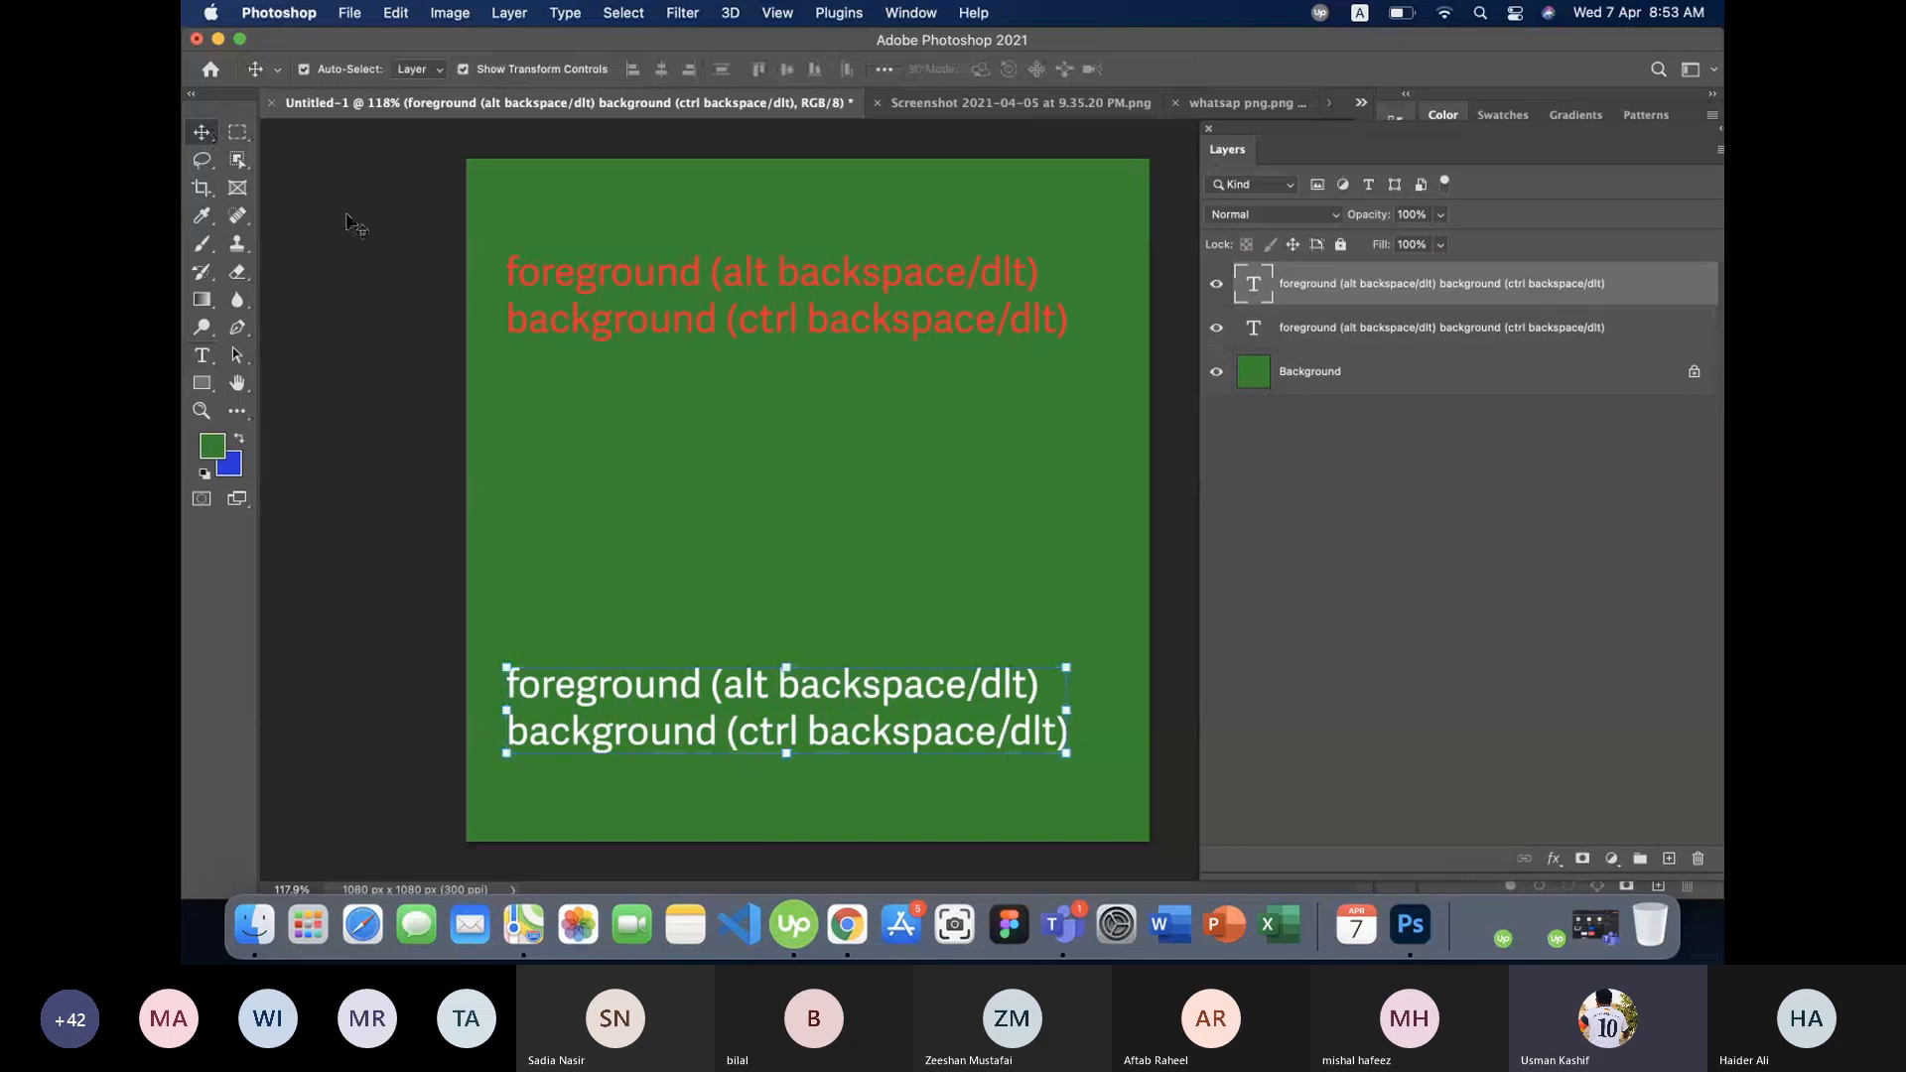
# - Set the upper text's color to white (ffffff) and its font to Apple Chancery
pyautogui.click(918, 328)
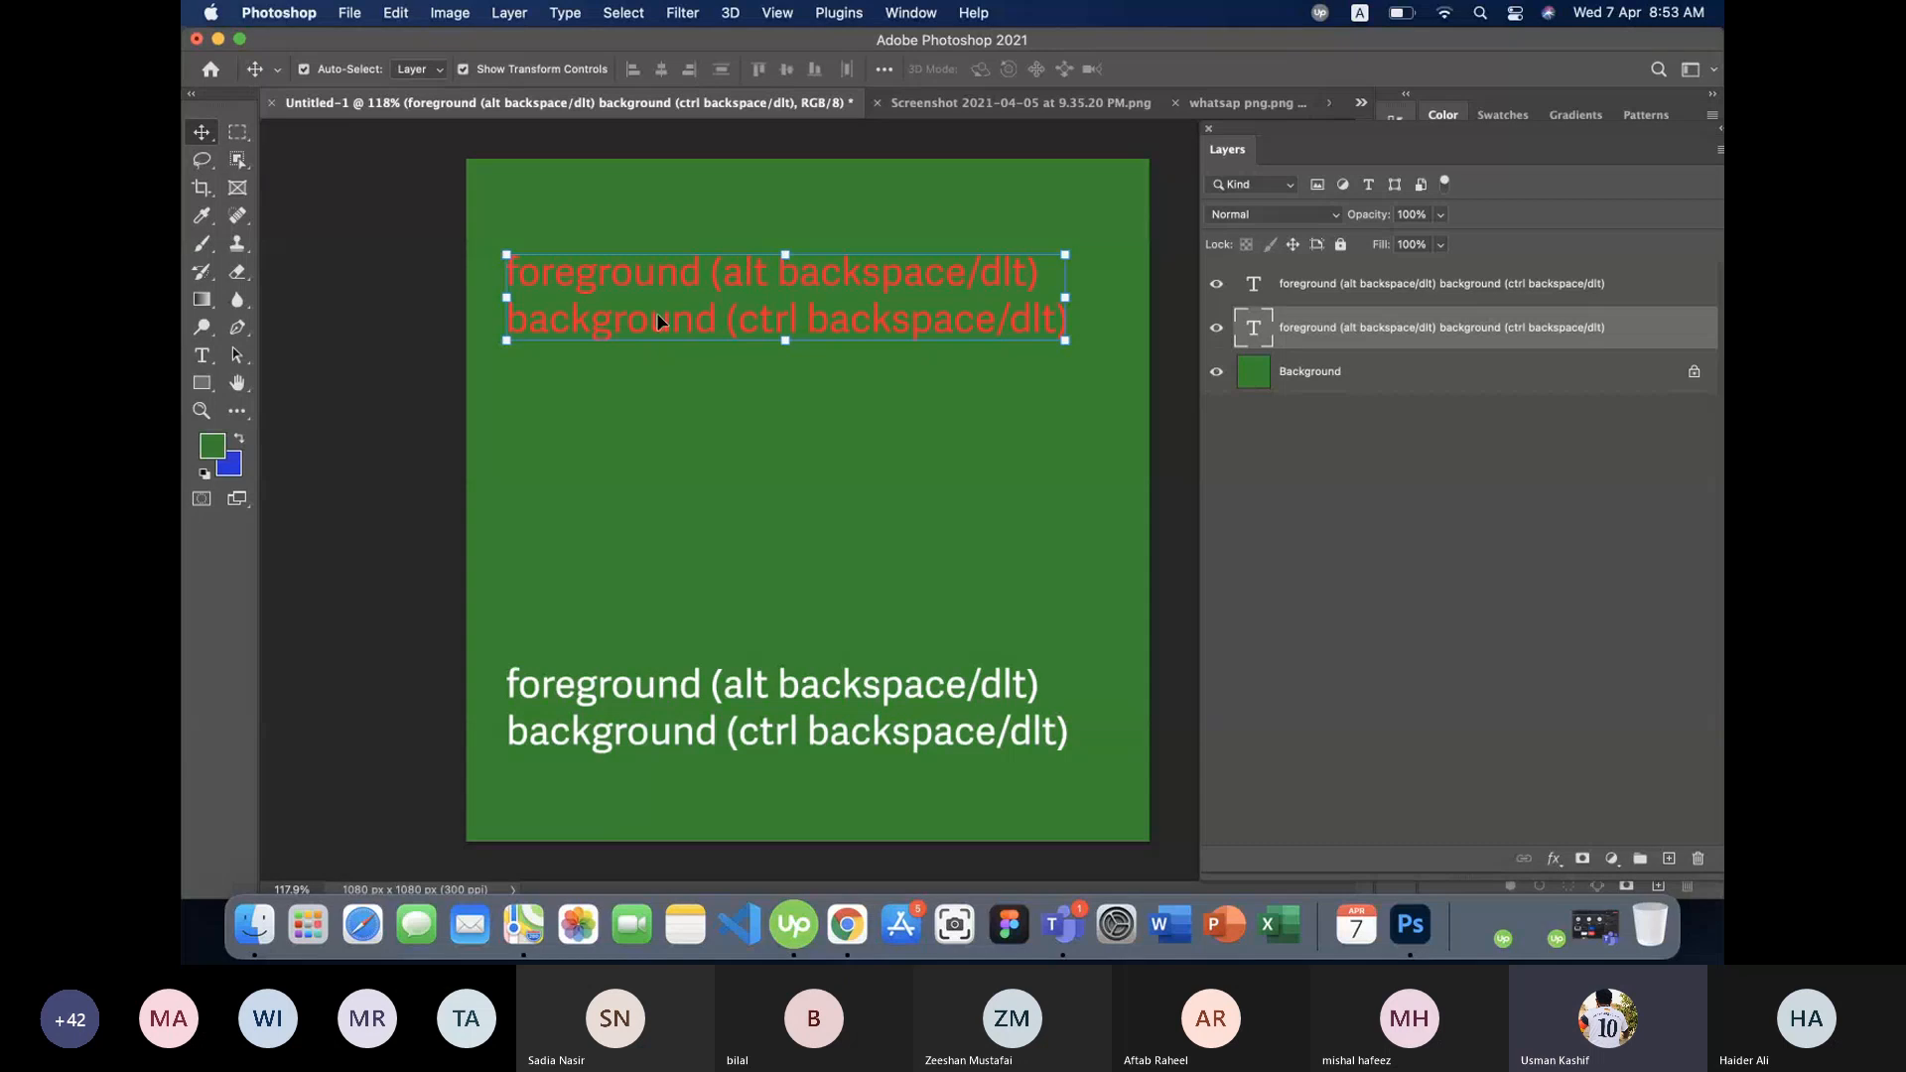
pyautogui.click(201, 354)
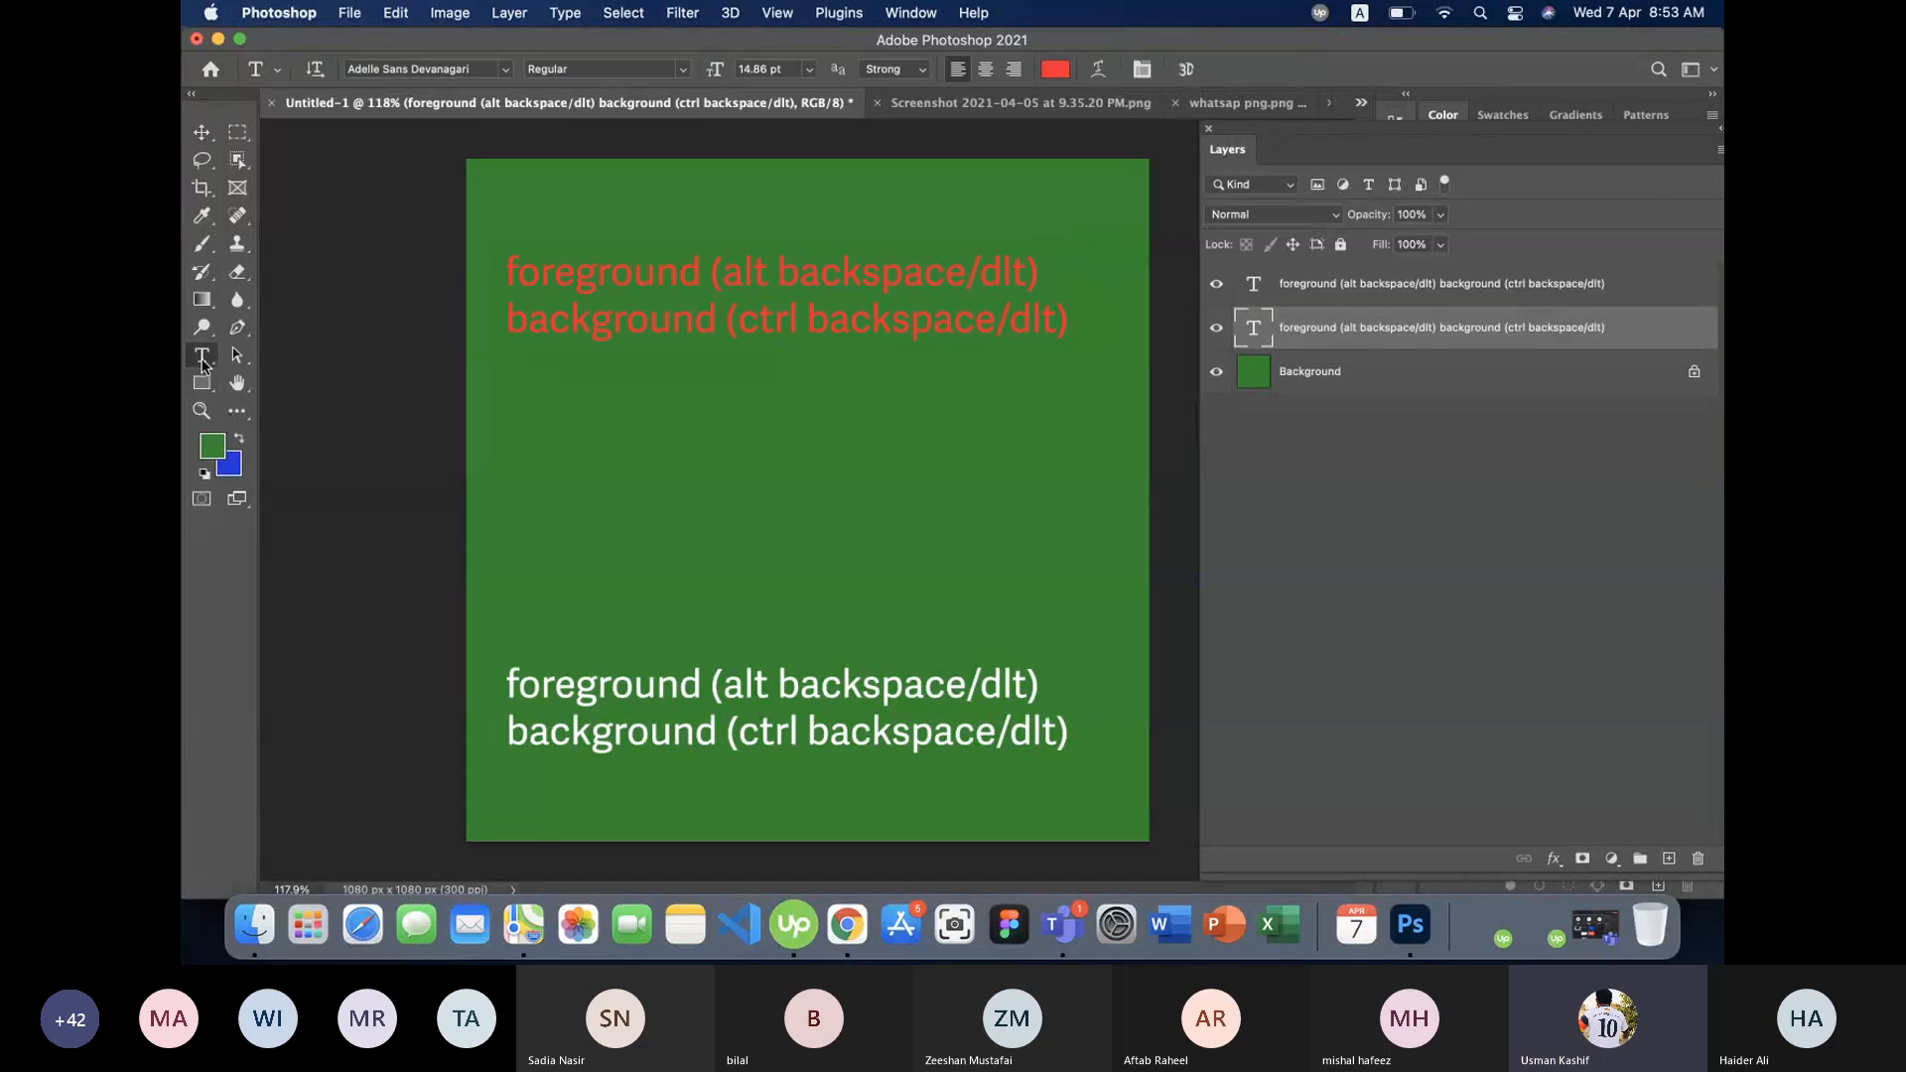
pyautogui.click(1055, 68)
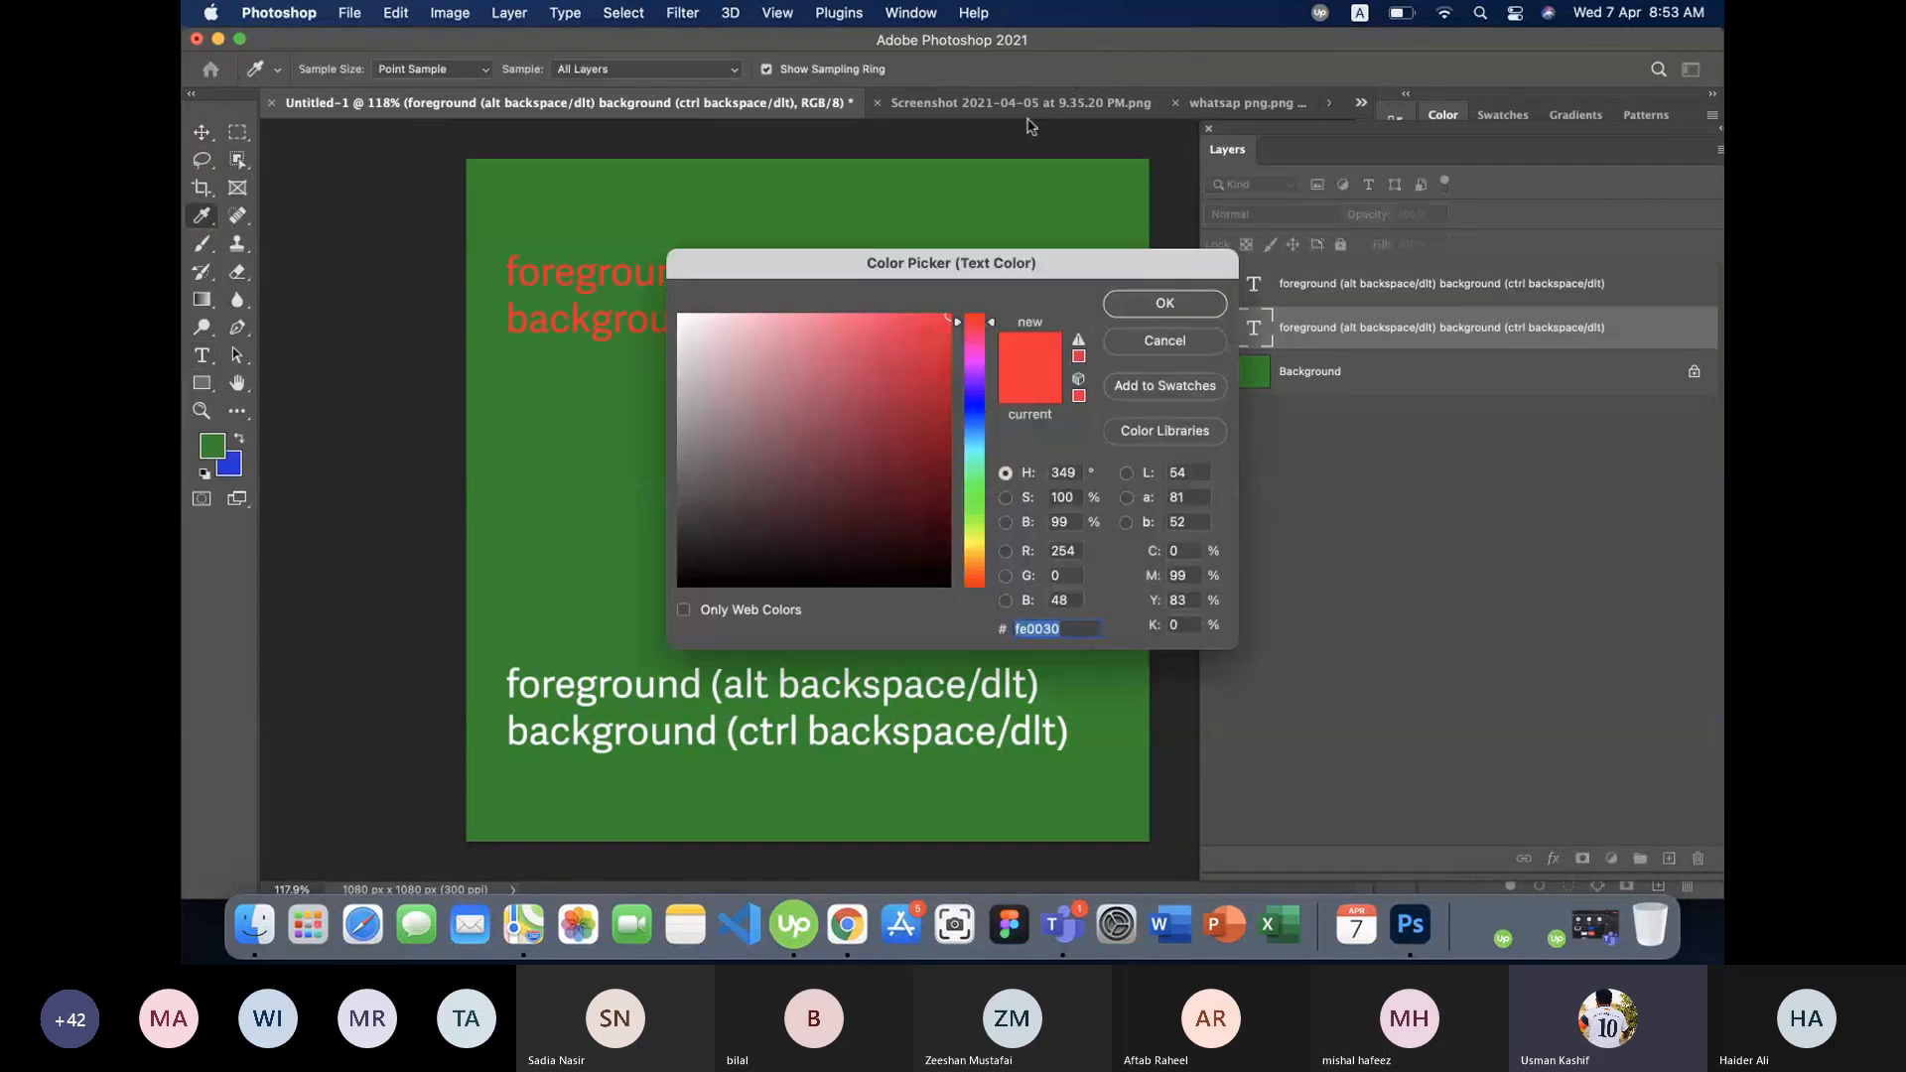
pyautogui.click(641, 105)
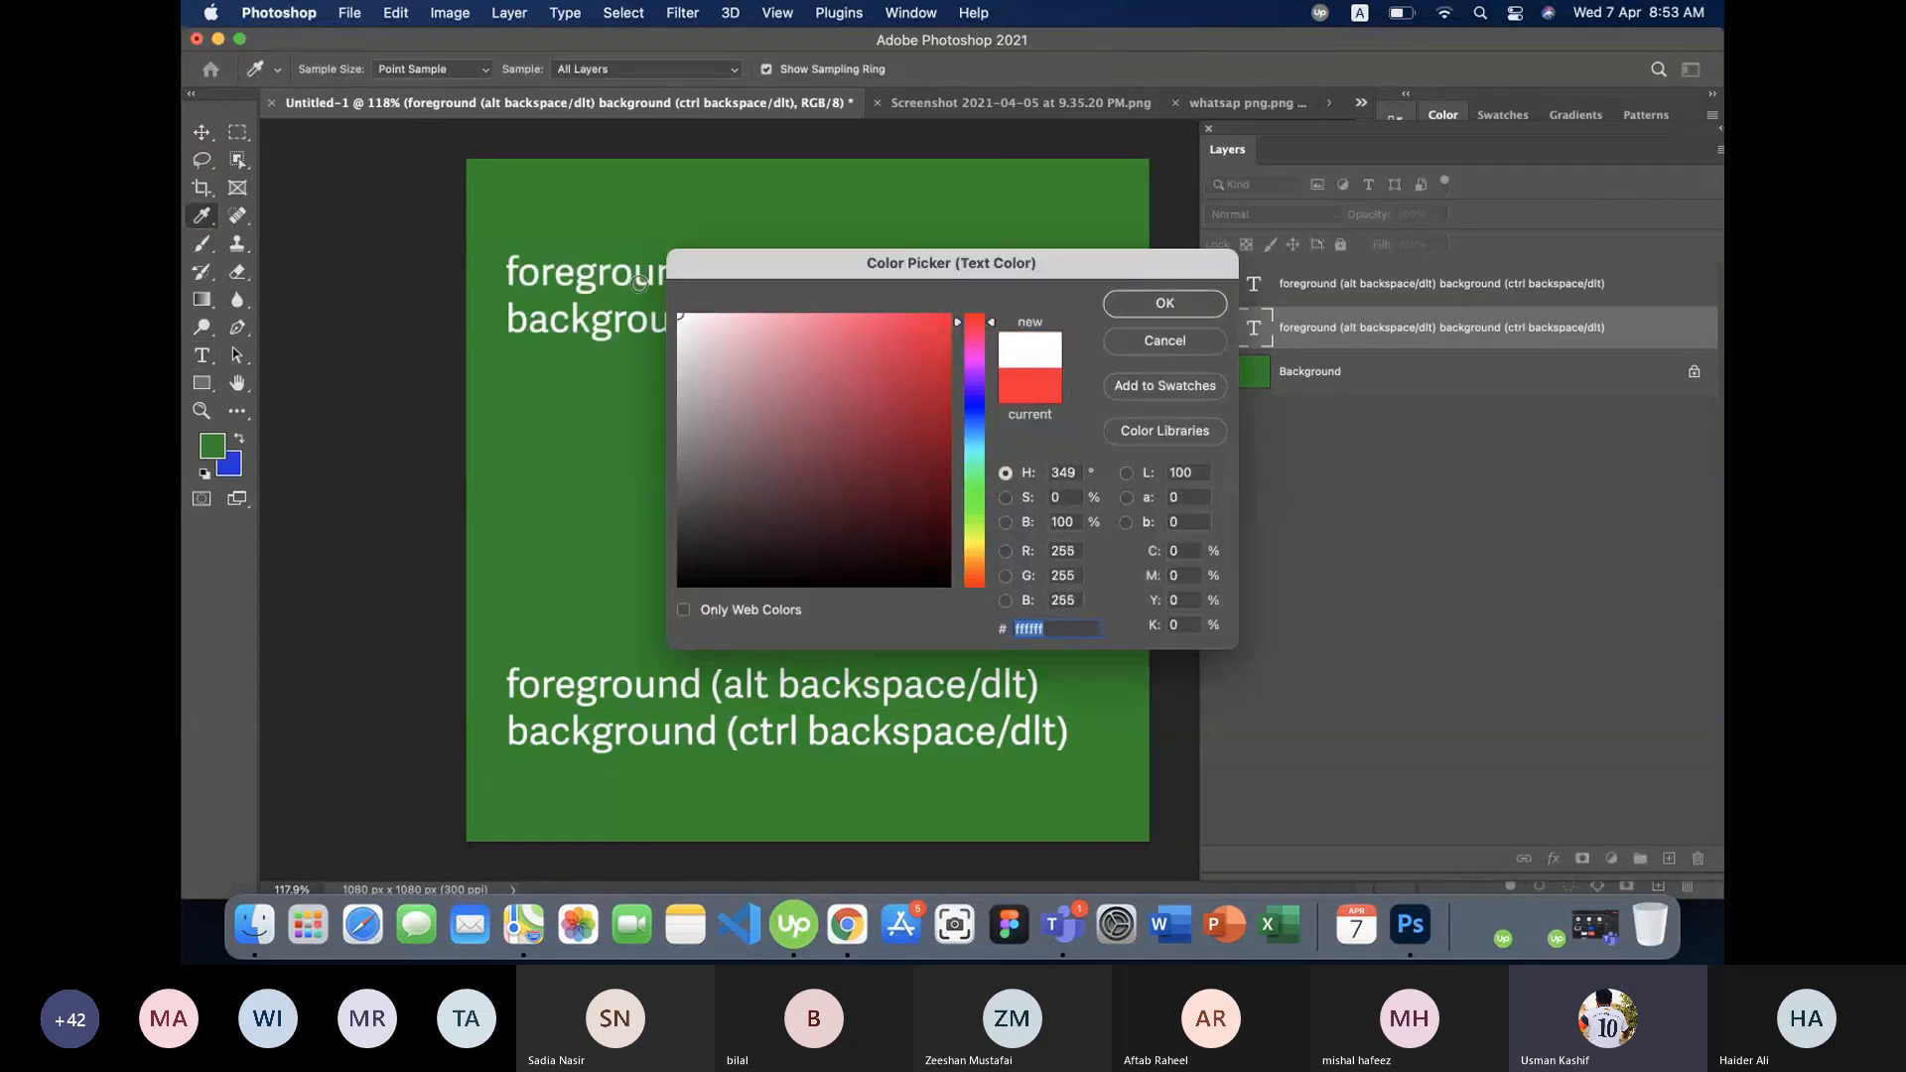
pyautogui.click(1141, 308)
pyautogui.click(506, 69)
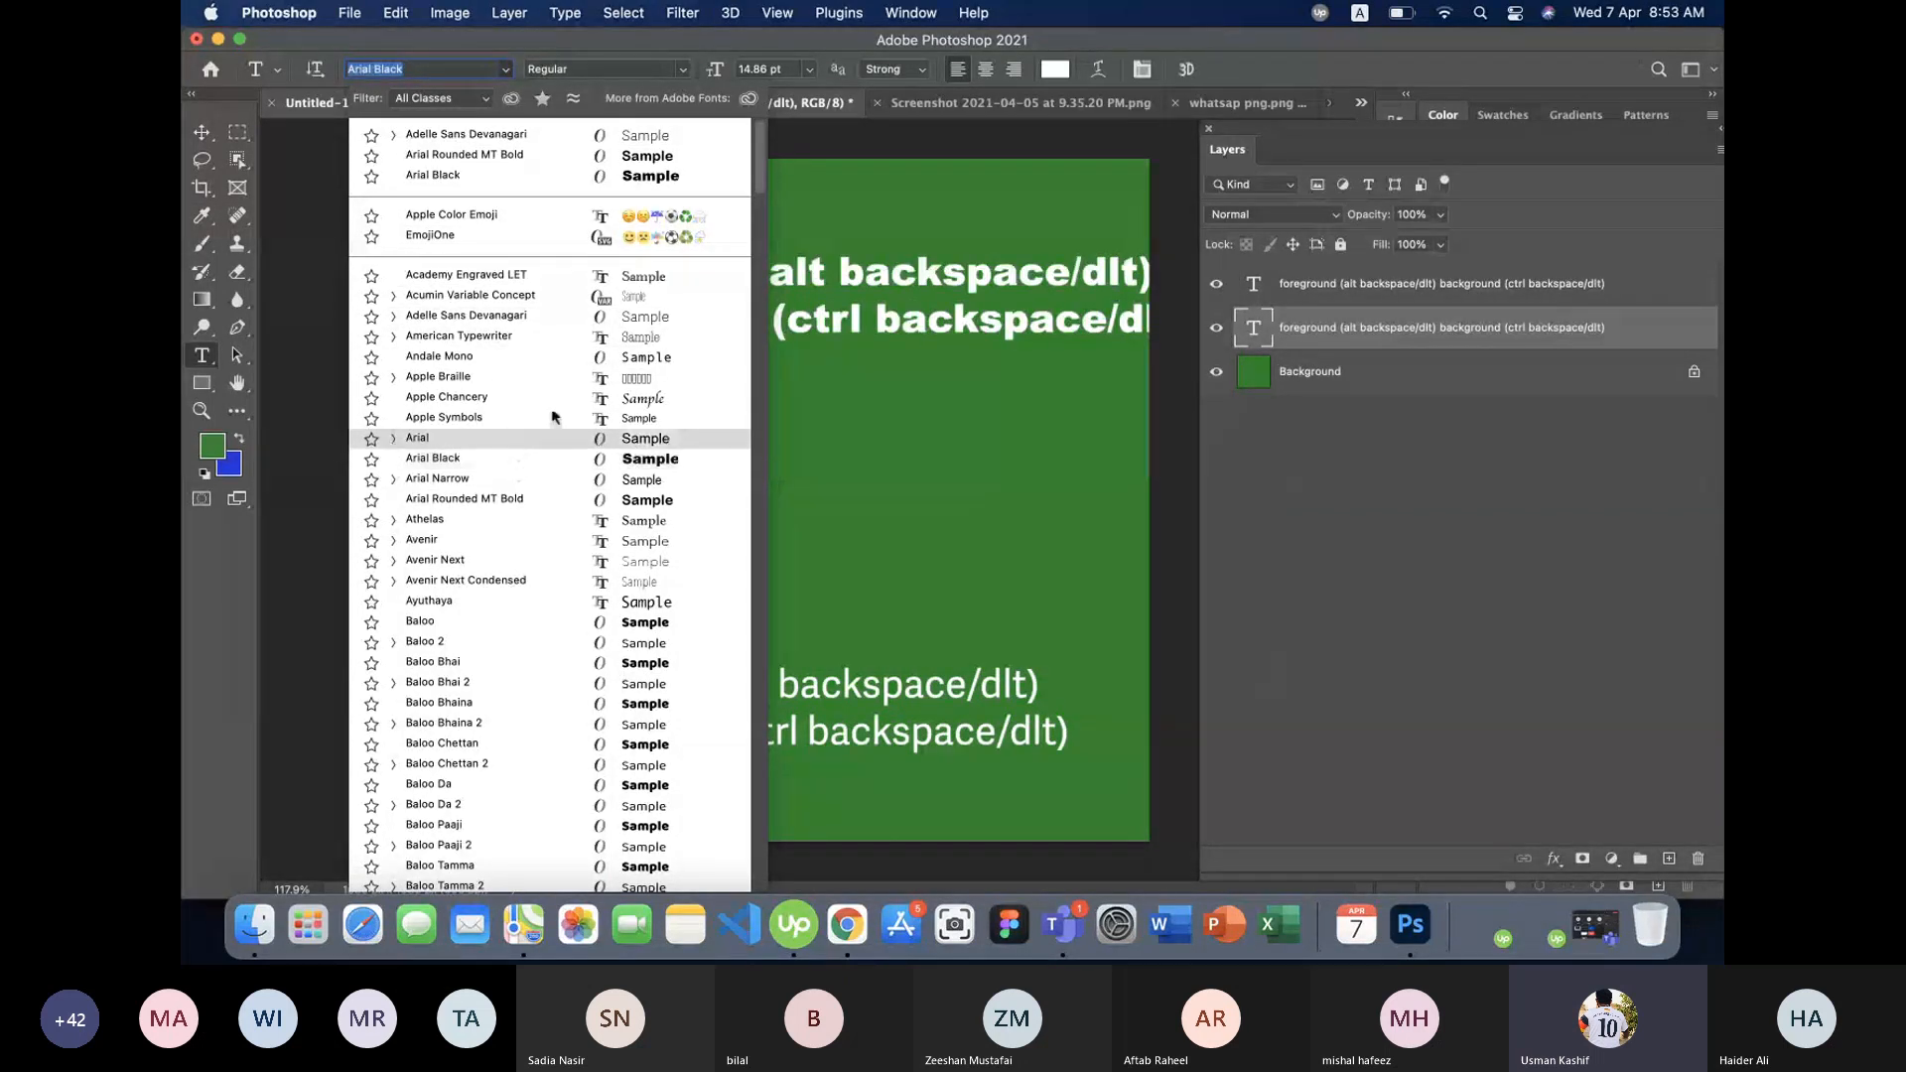
pyautogui.click(447, 397)
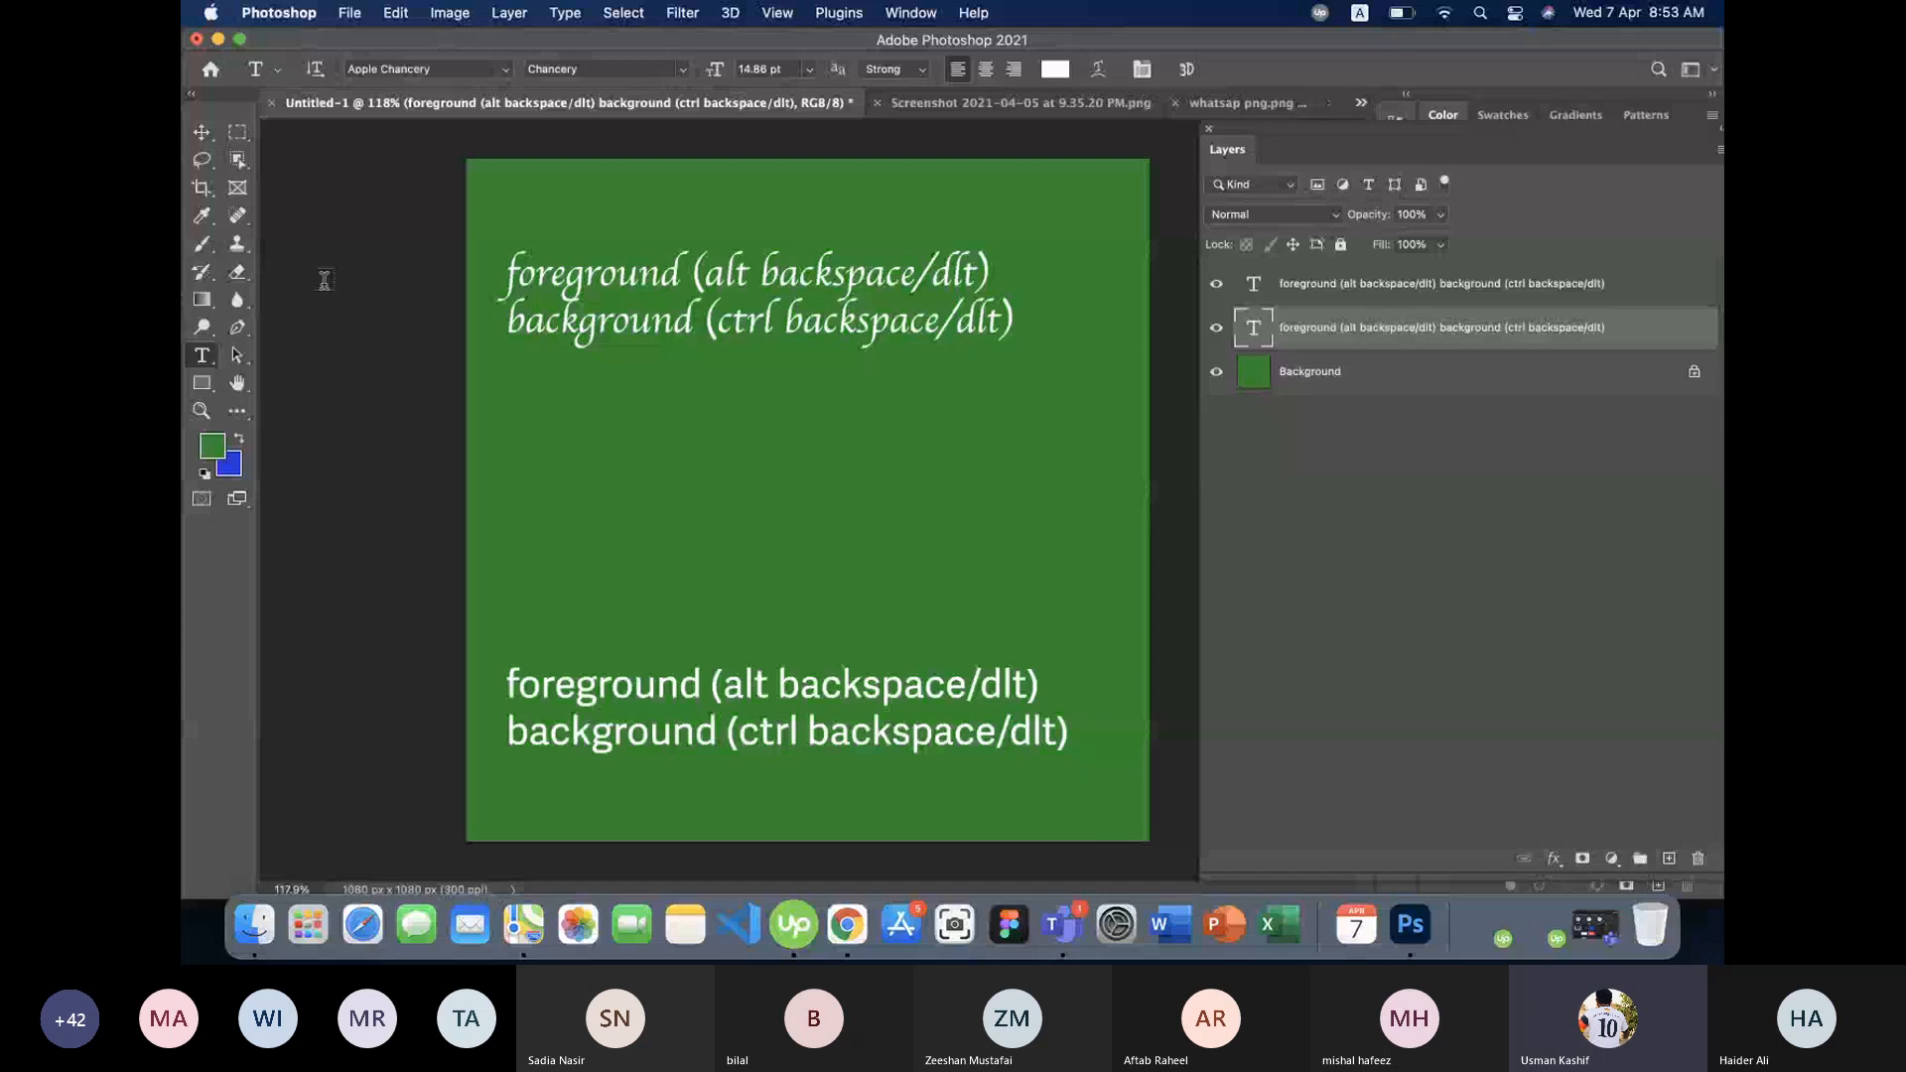
# - Move the upper text slightly to the right and place the lower text block directly beneath it
pyautogui.click(202, 132)
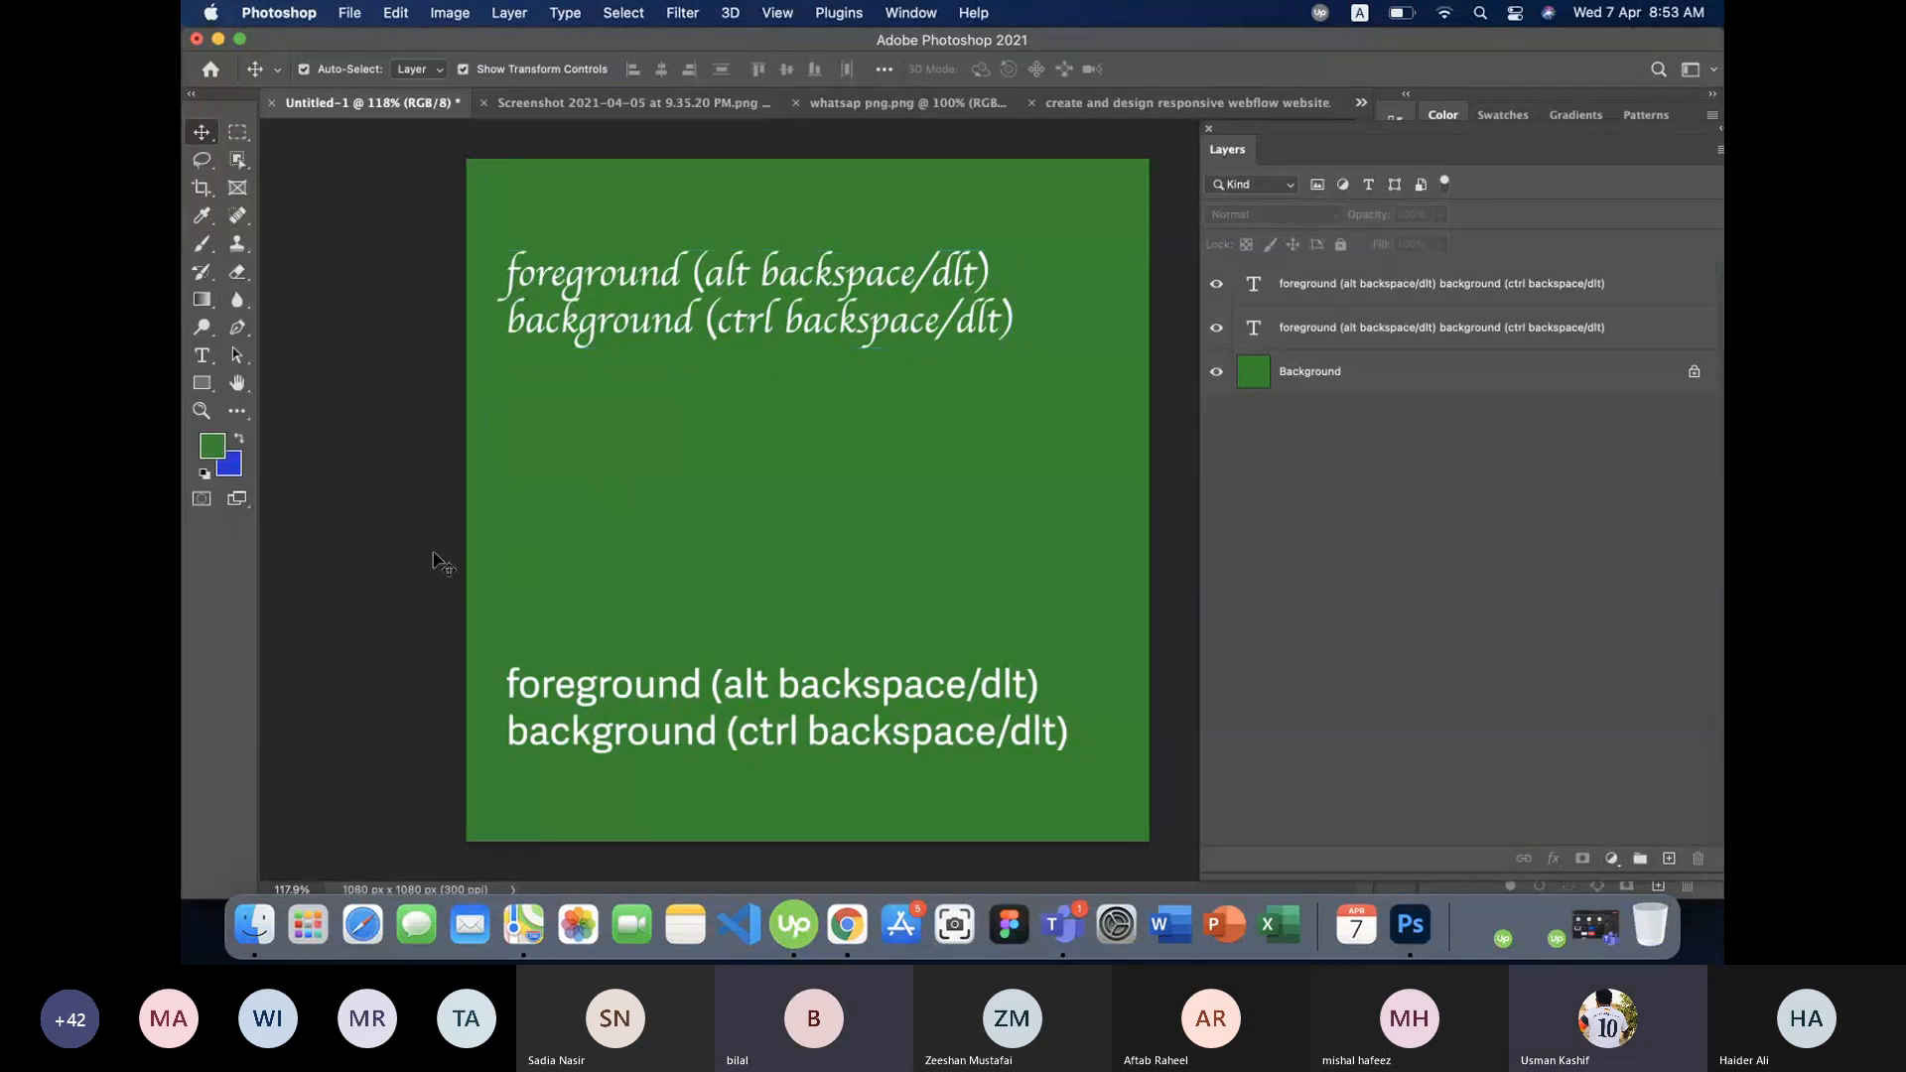
pyautogui.moveTo(754, 340); pyautogui.dragTo(796, 337)
pyautogui.moveTo(860, 733); pyautogui.dragTo(862, 405)
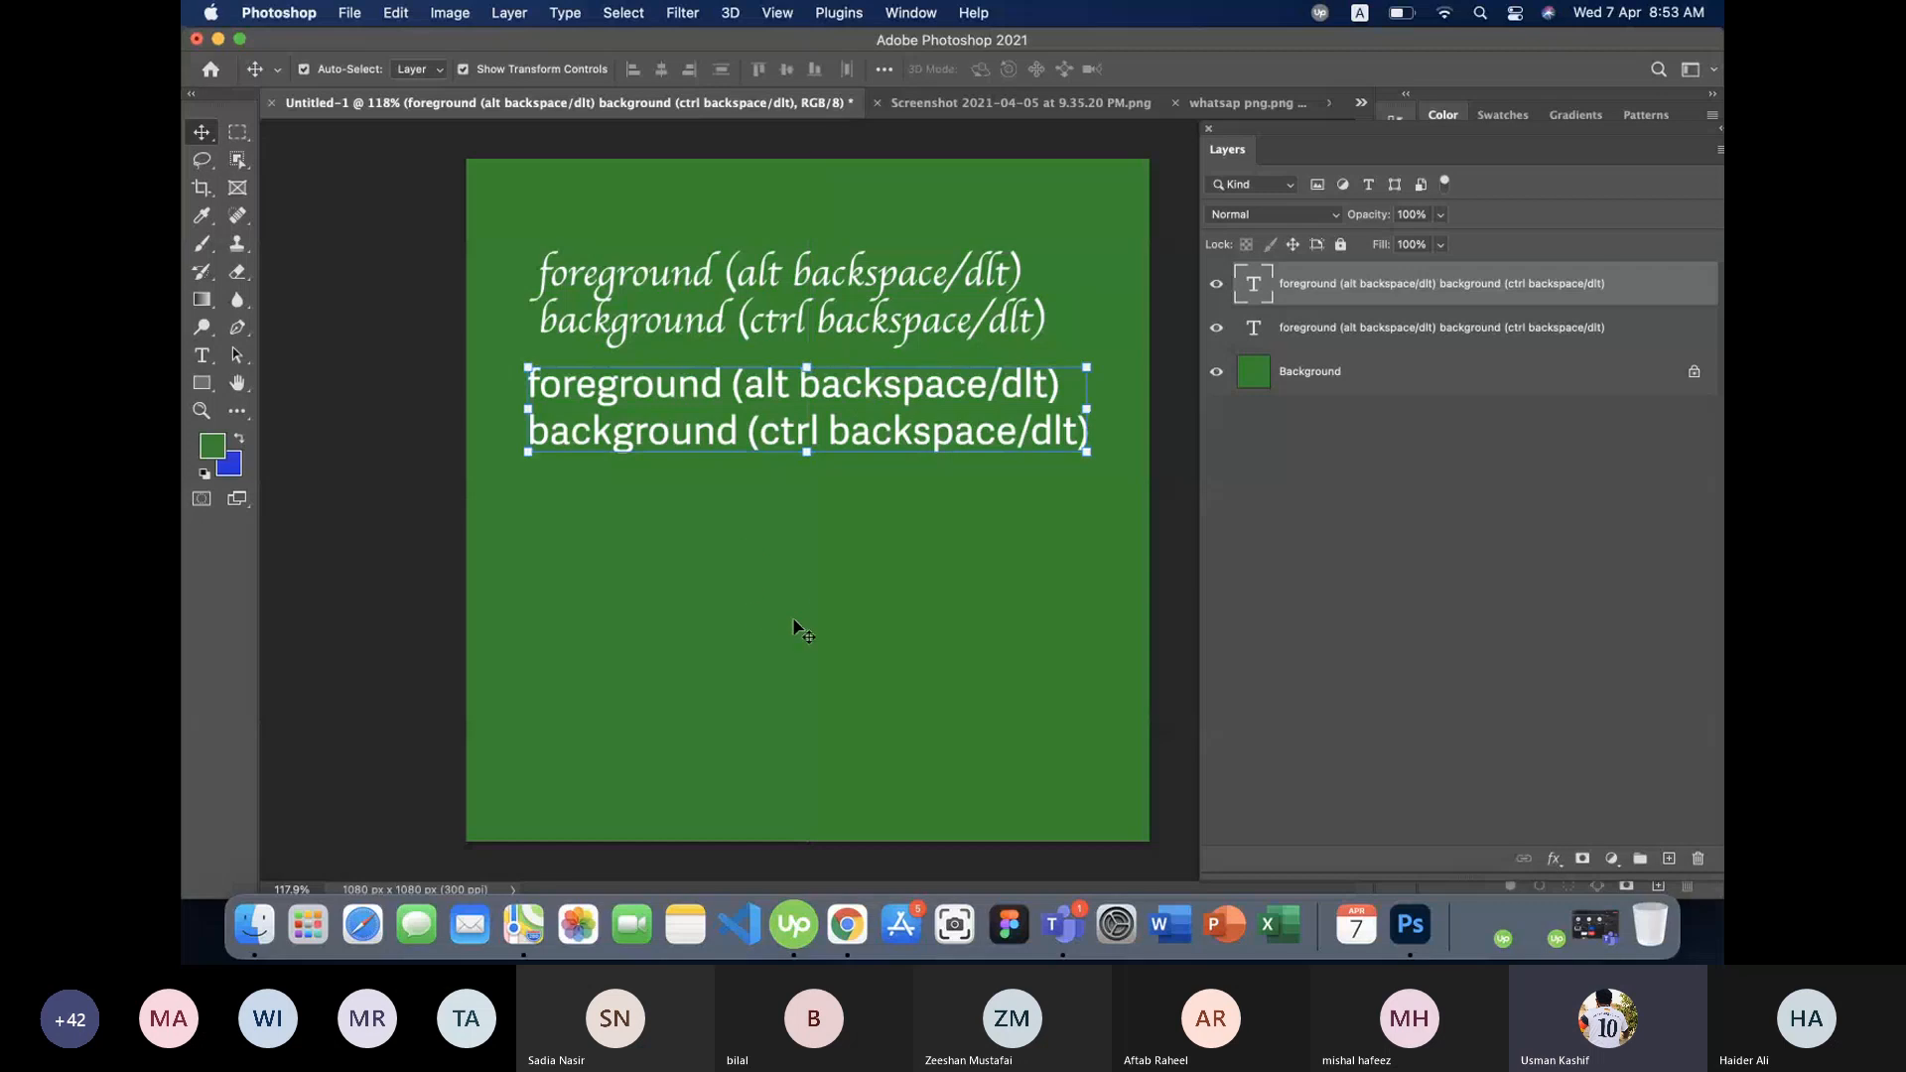
pyautogui.click(348, 502)
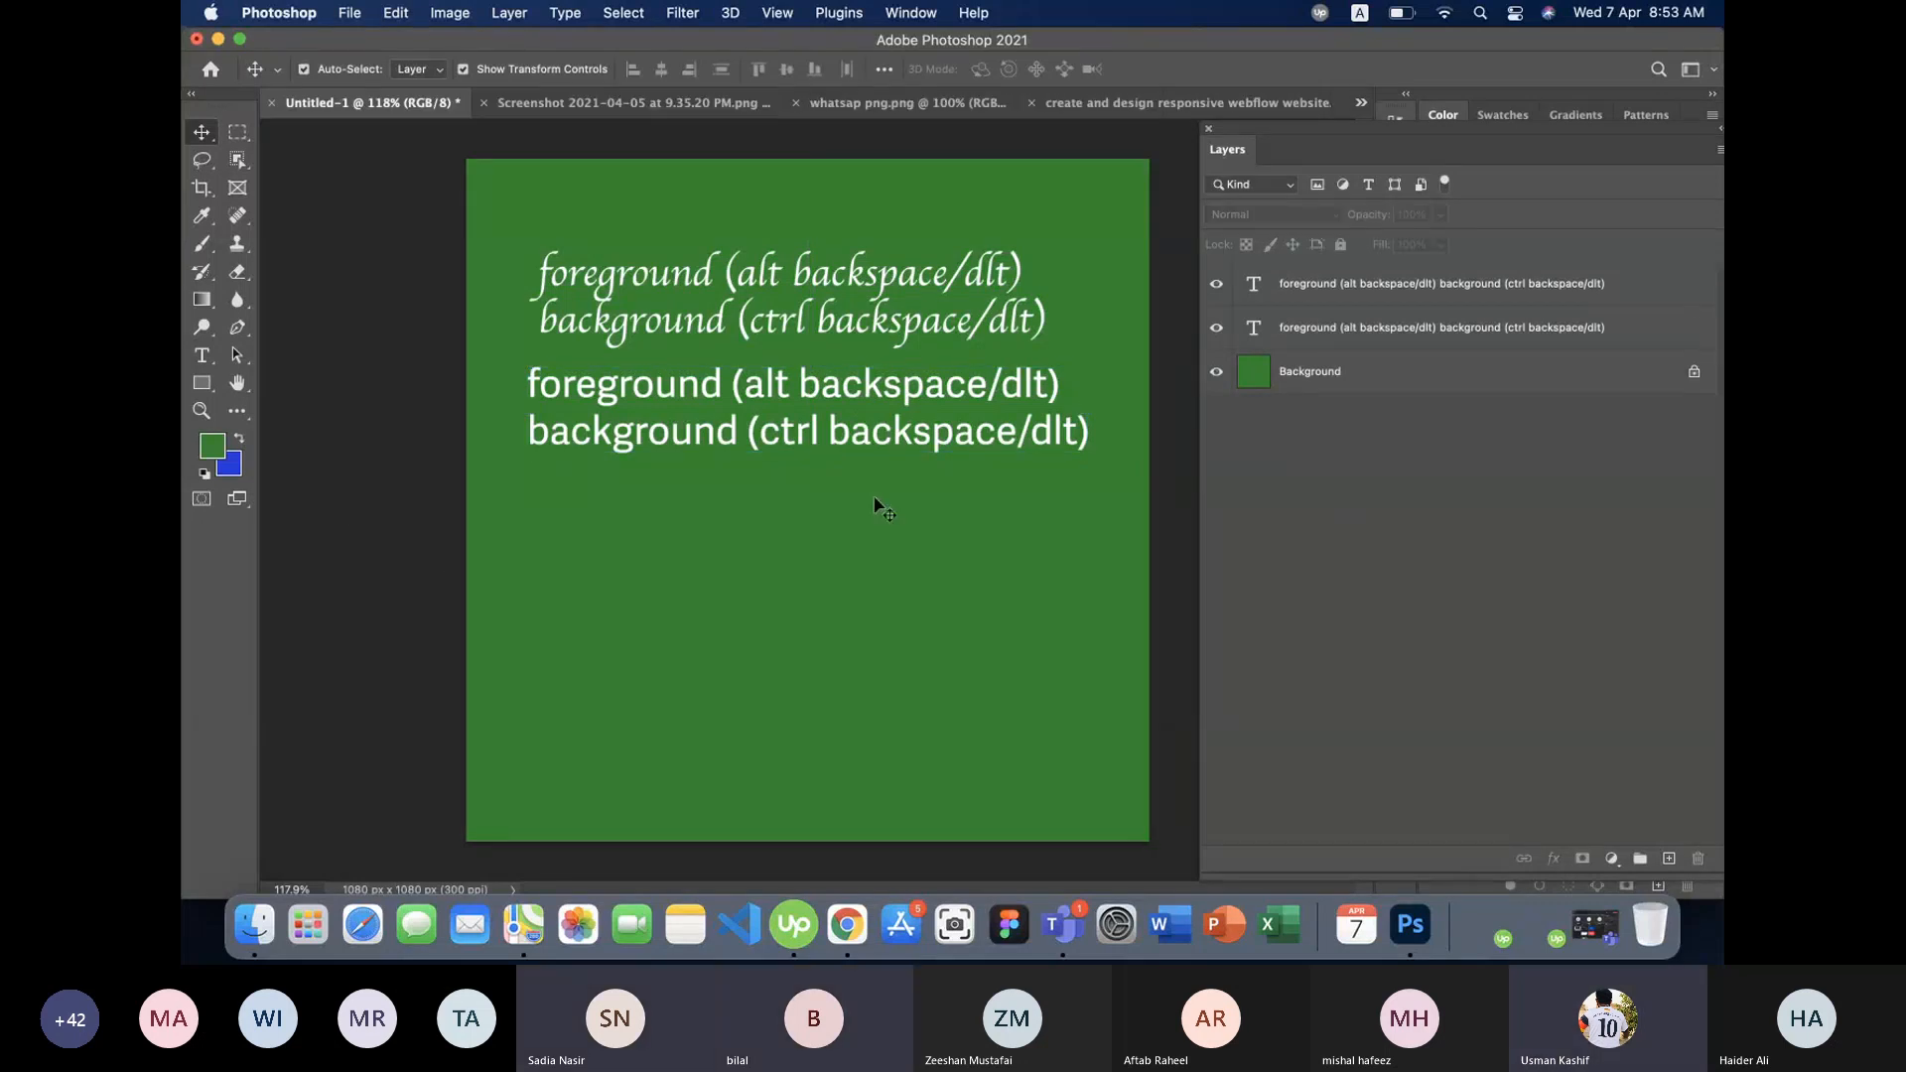
# - Delete both text layers, keeping only the green Background layer
pyautogui.click(1345, 301)
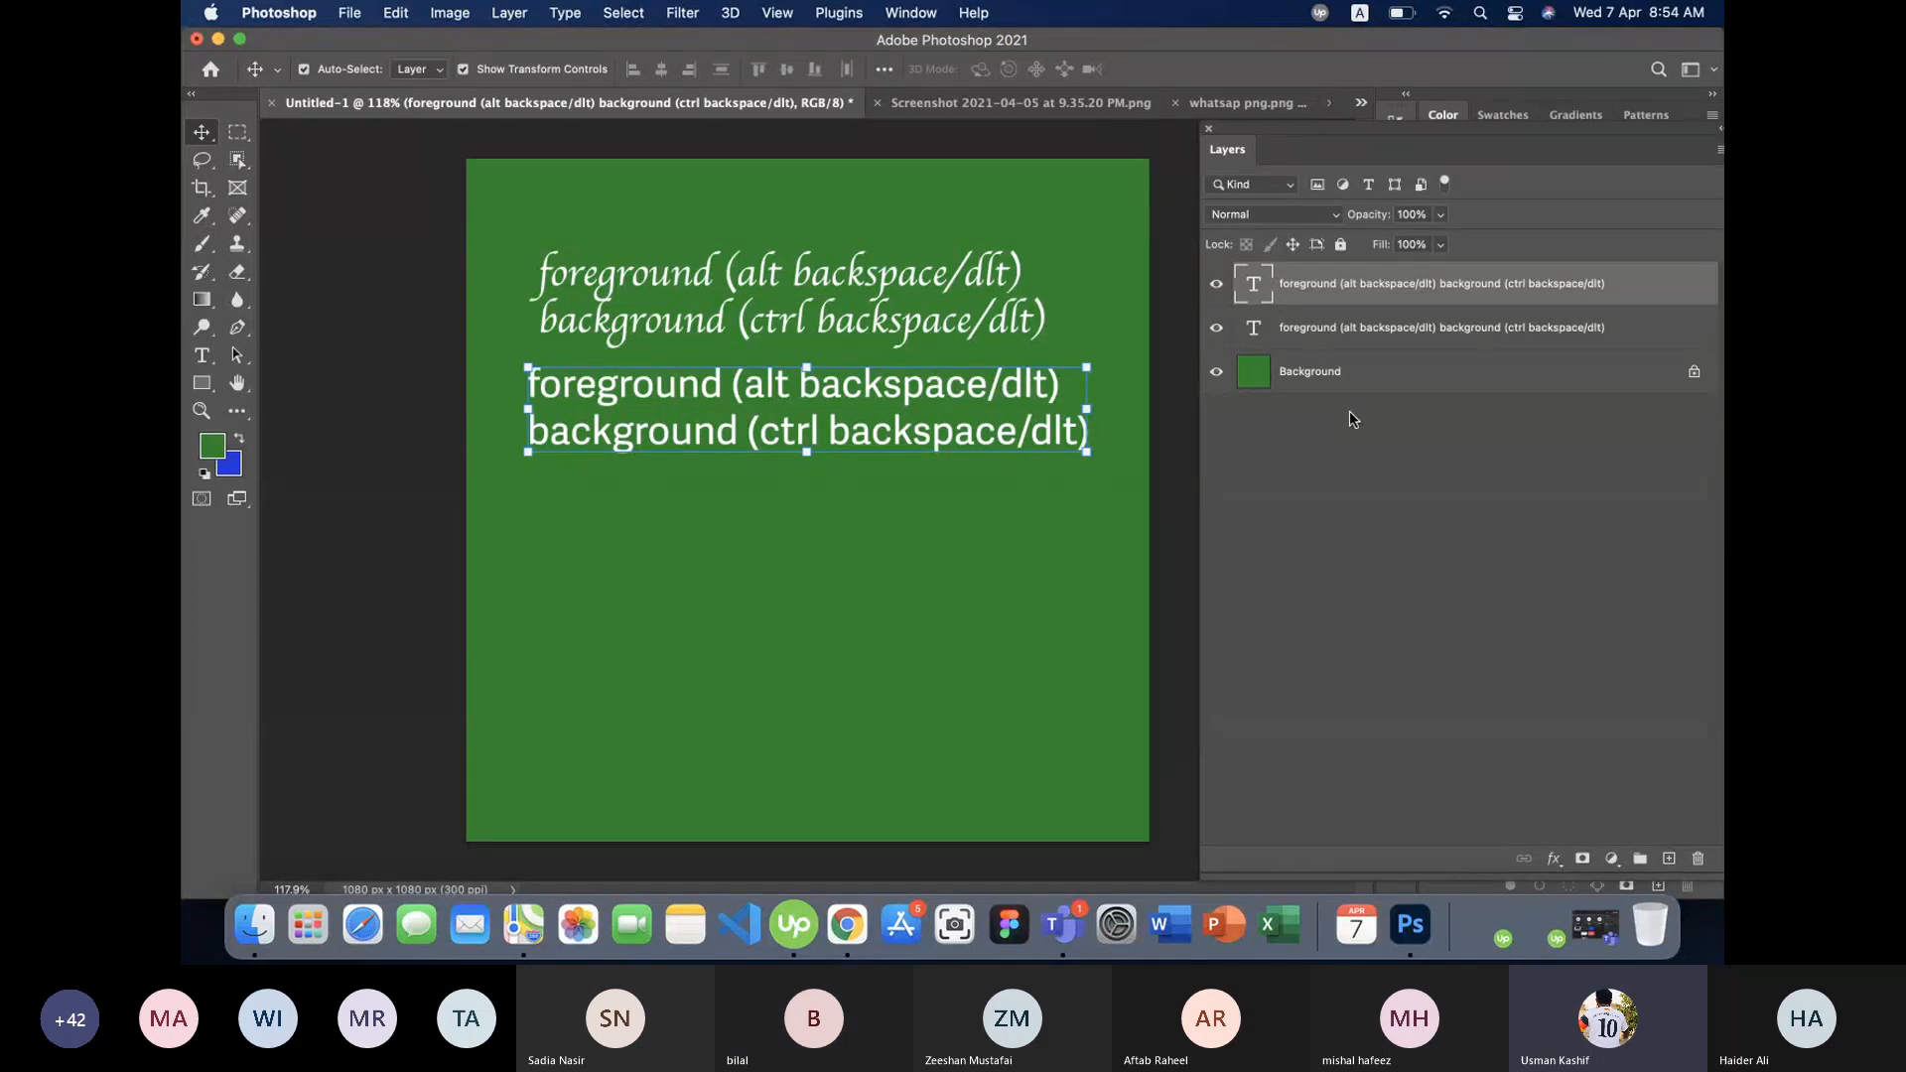
pyautogui.press('Delete')
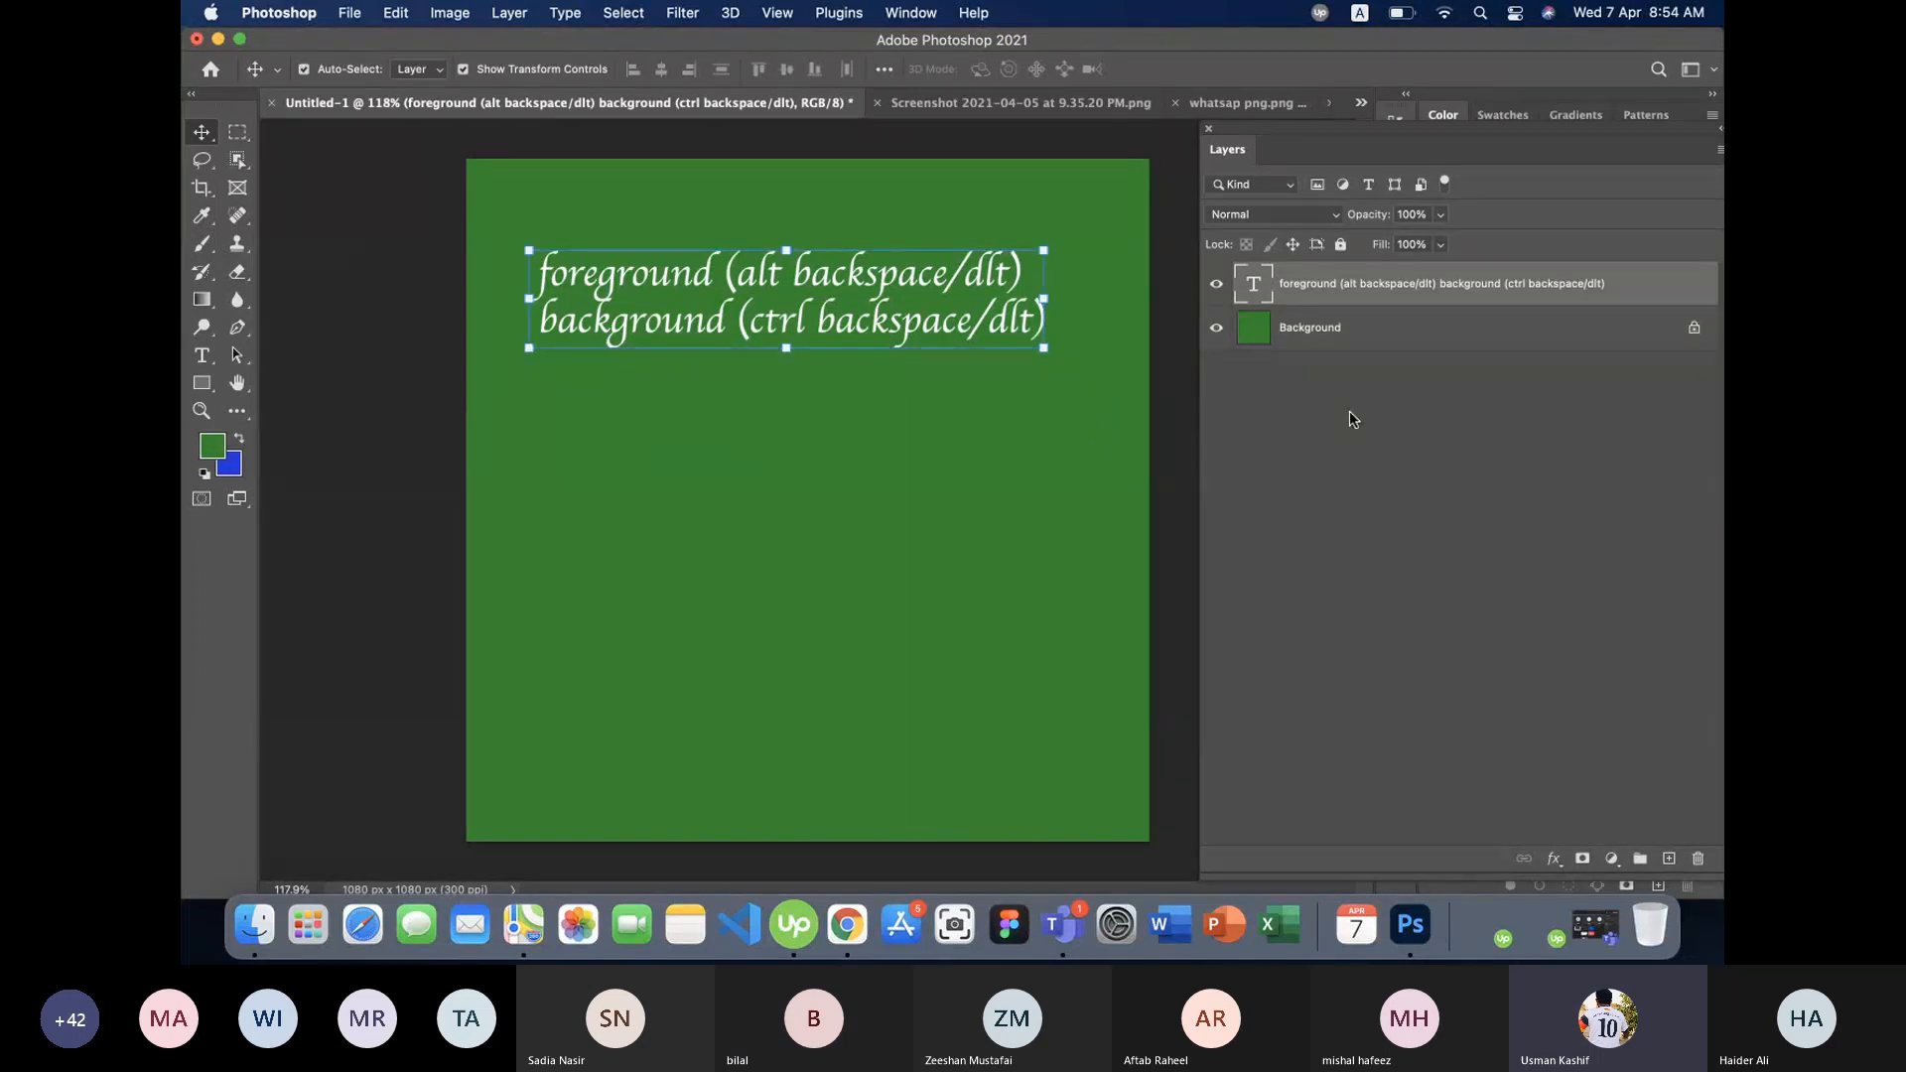
pyautogui.press('Delete')
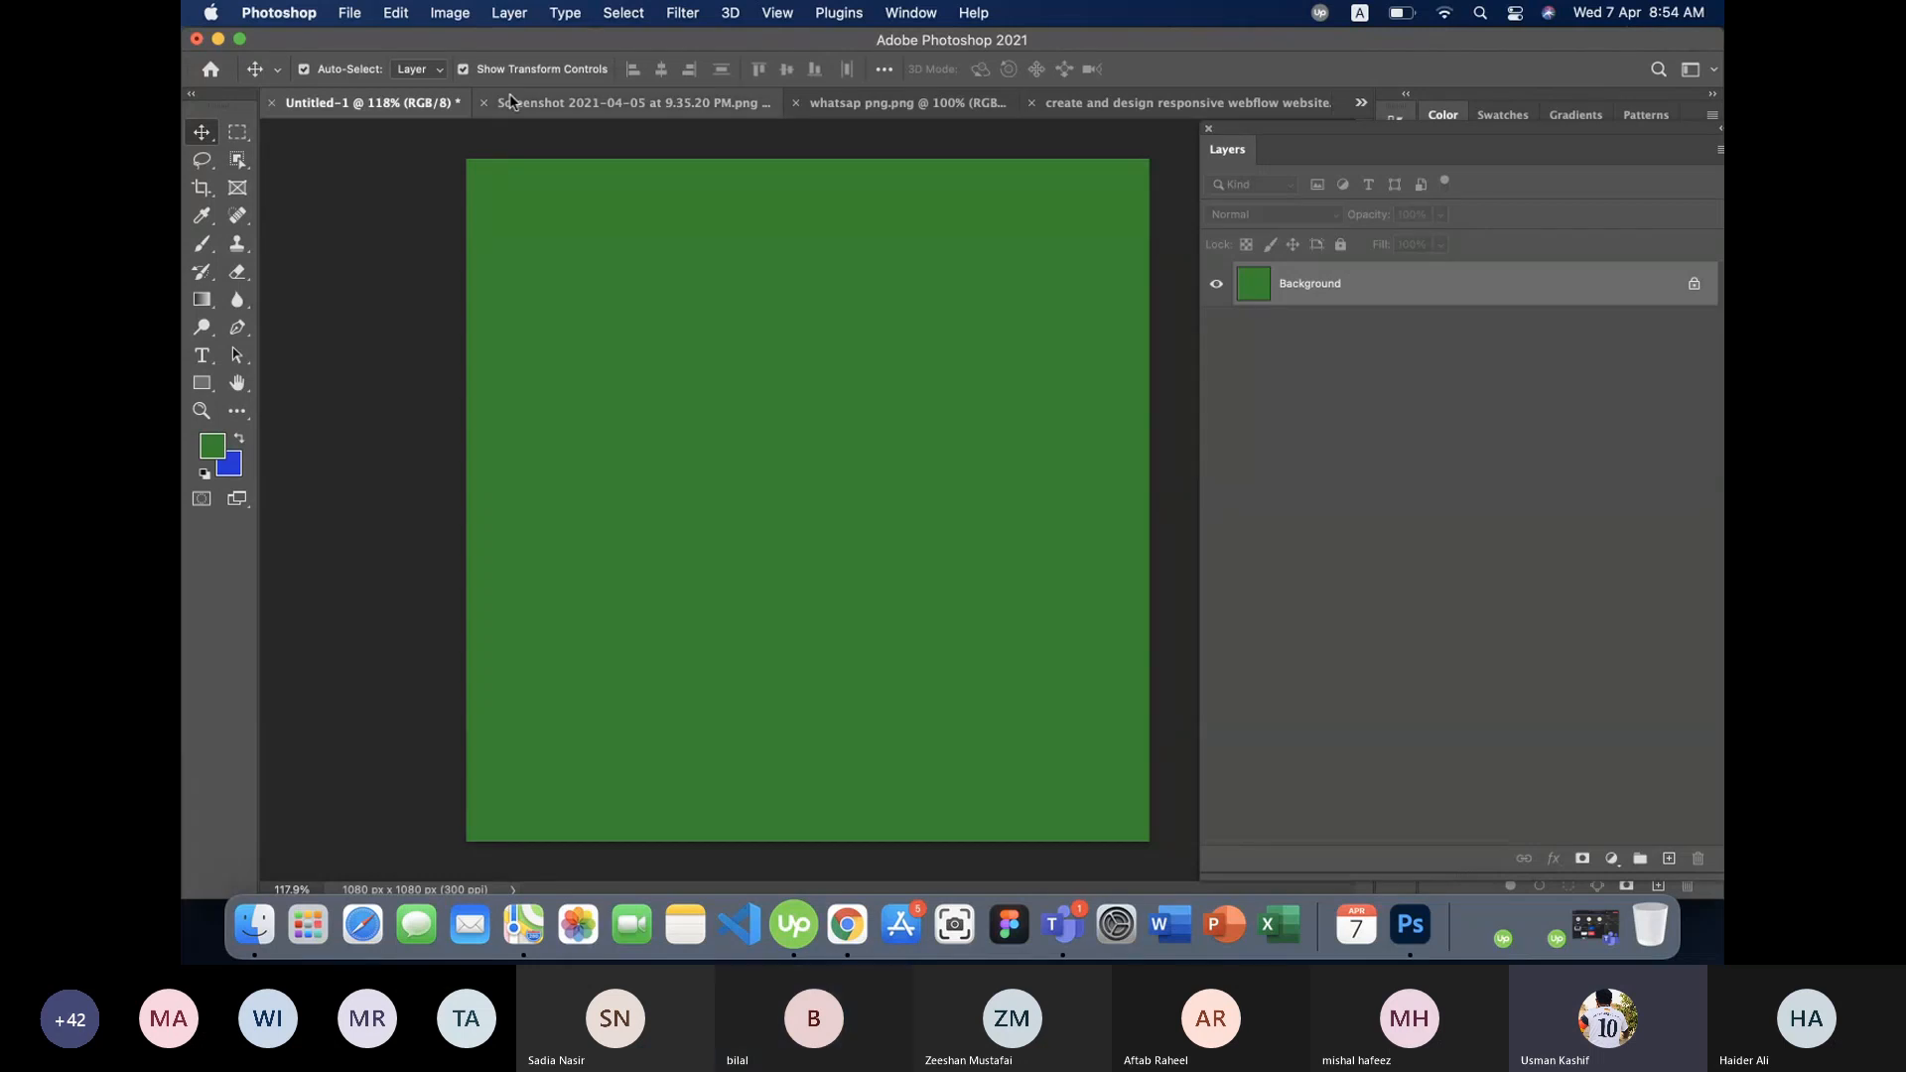
# - Close all the open documents, including Untitled-1, without saving their changes
pyautogui.click(778, 105)
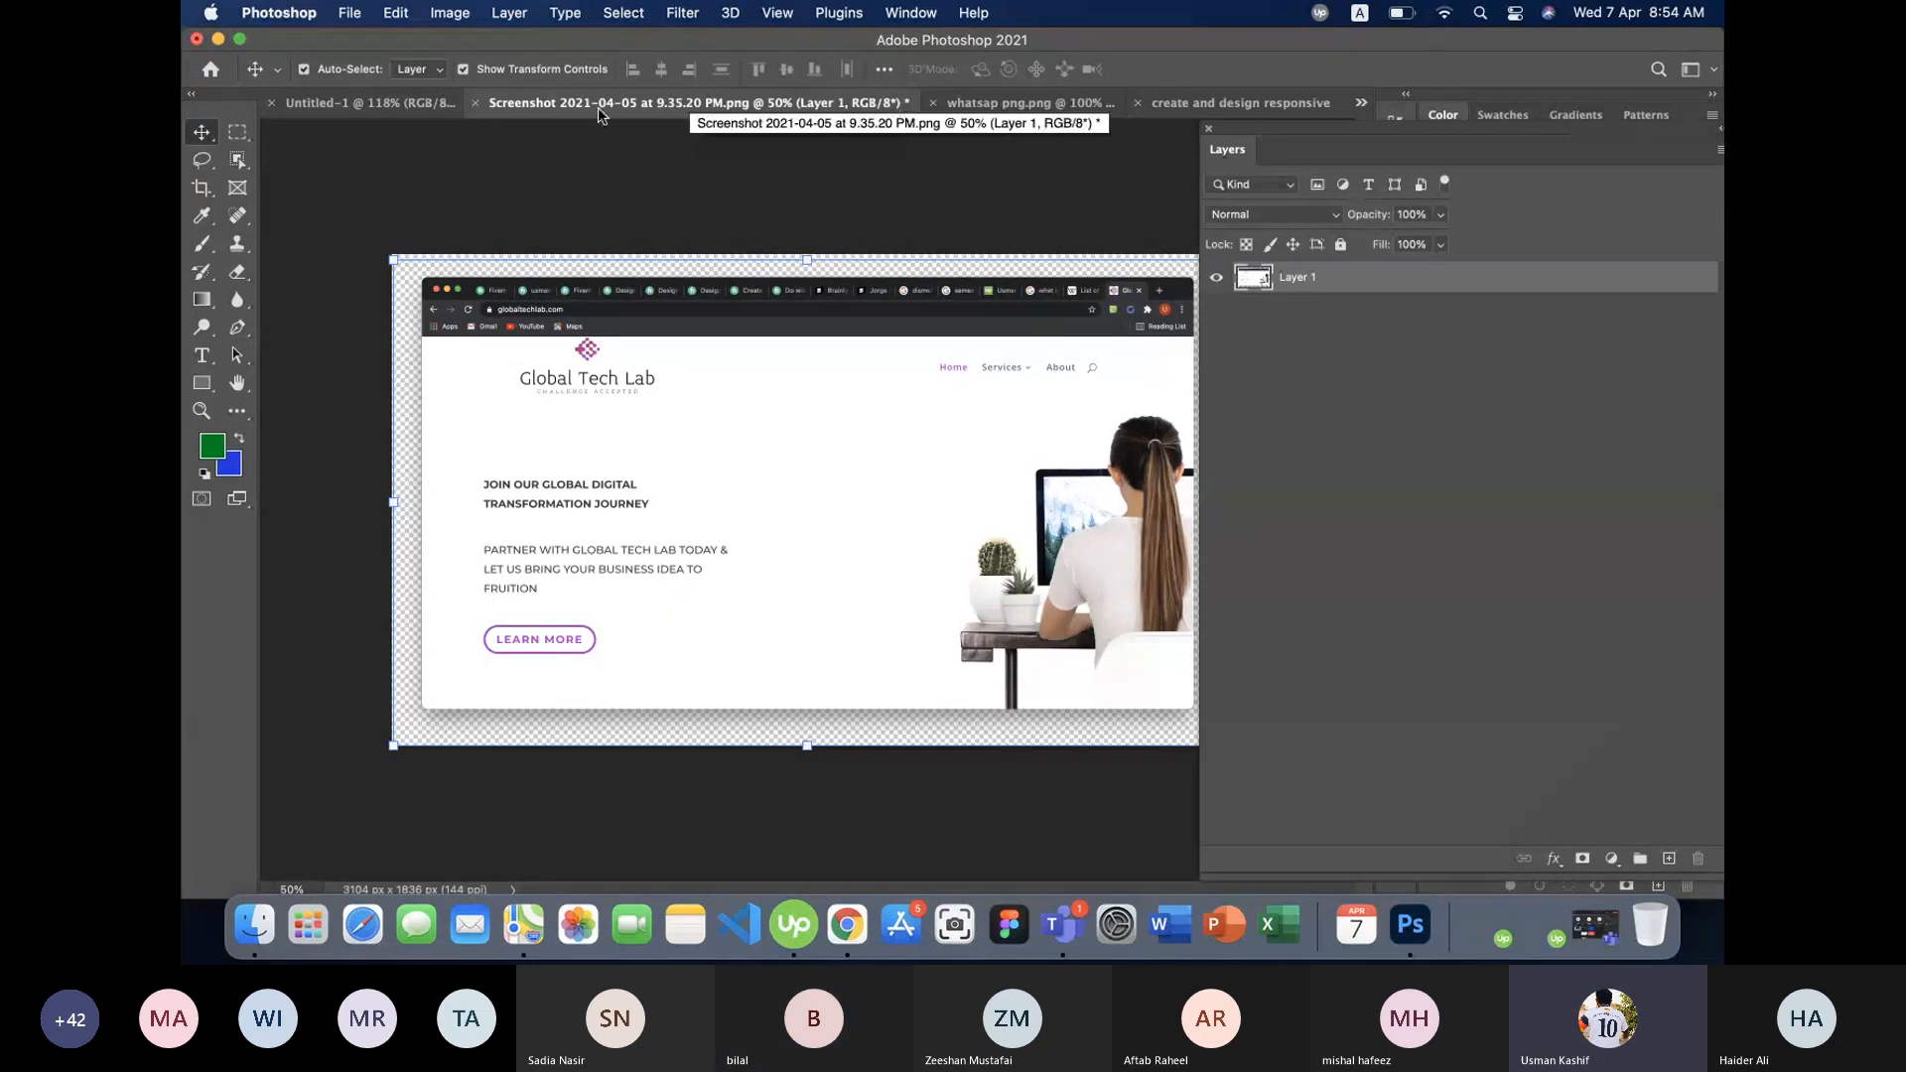
pyautogui.click(927, 406)
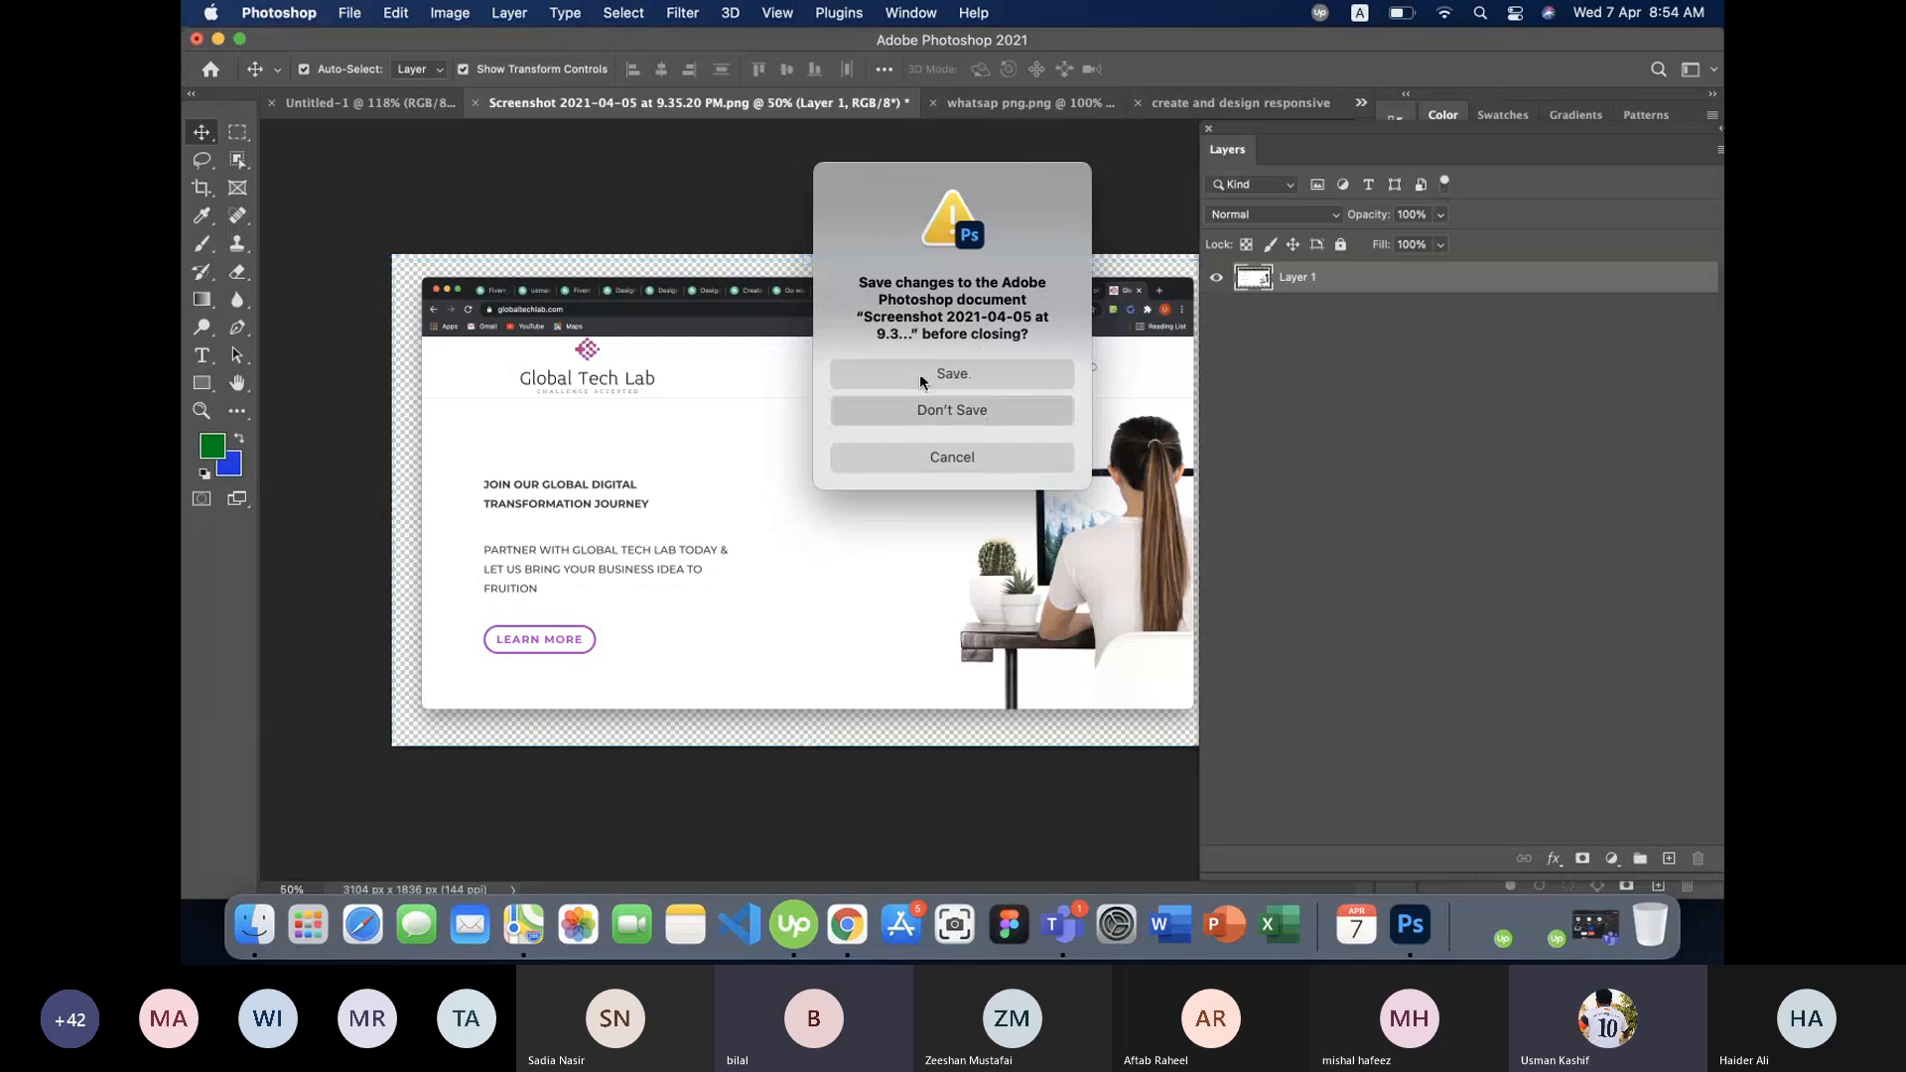
pyautogui.click(482, 103)
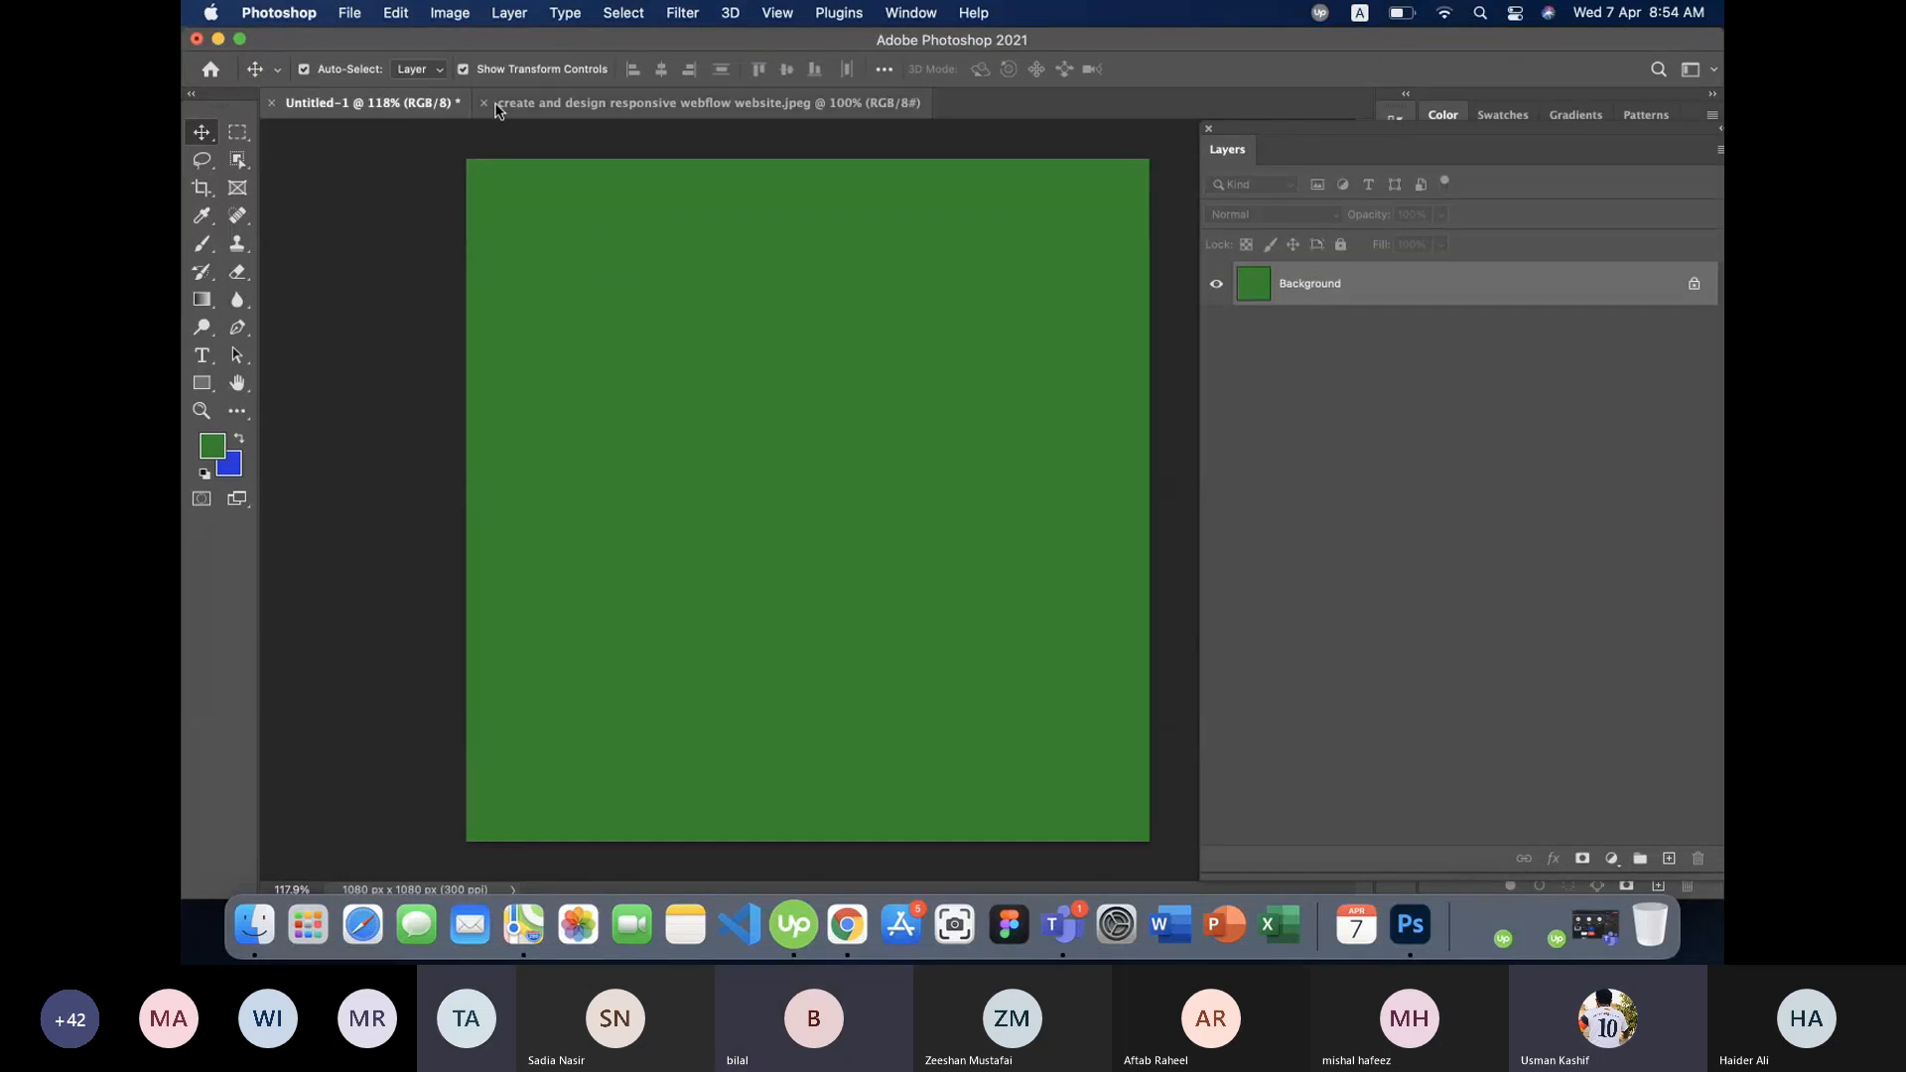
pyautogui.click(484, 103)
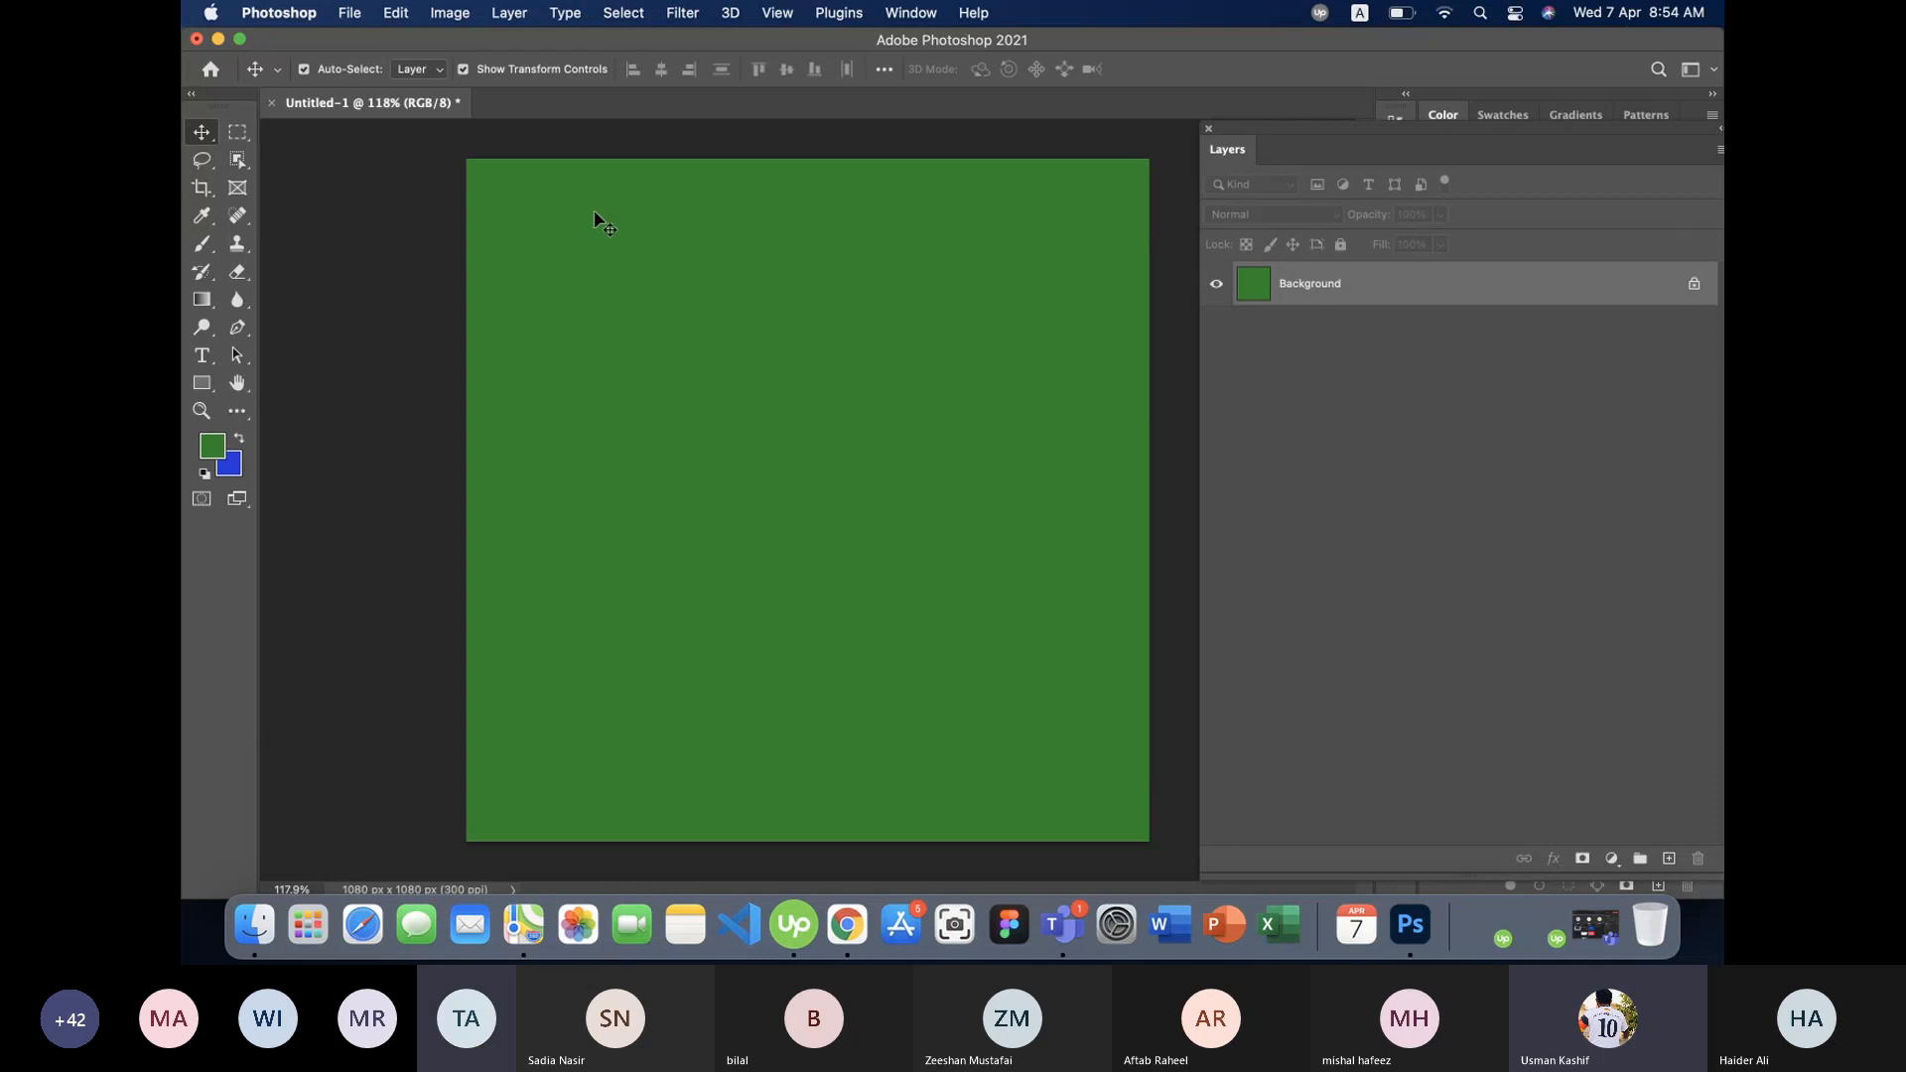
pyautogui.click(271, 104)
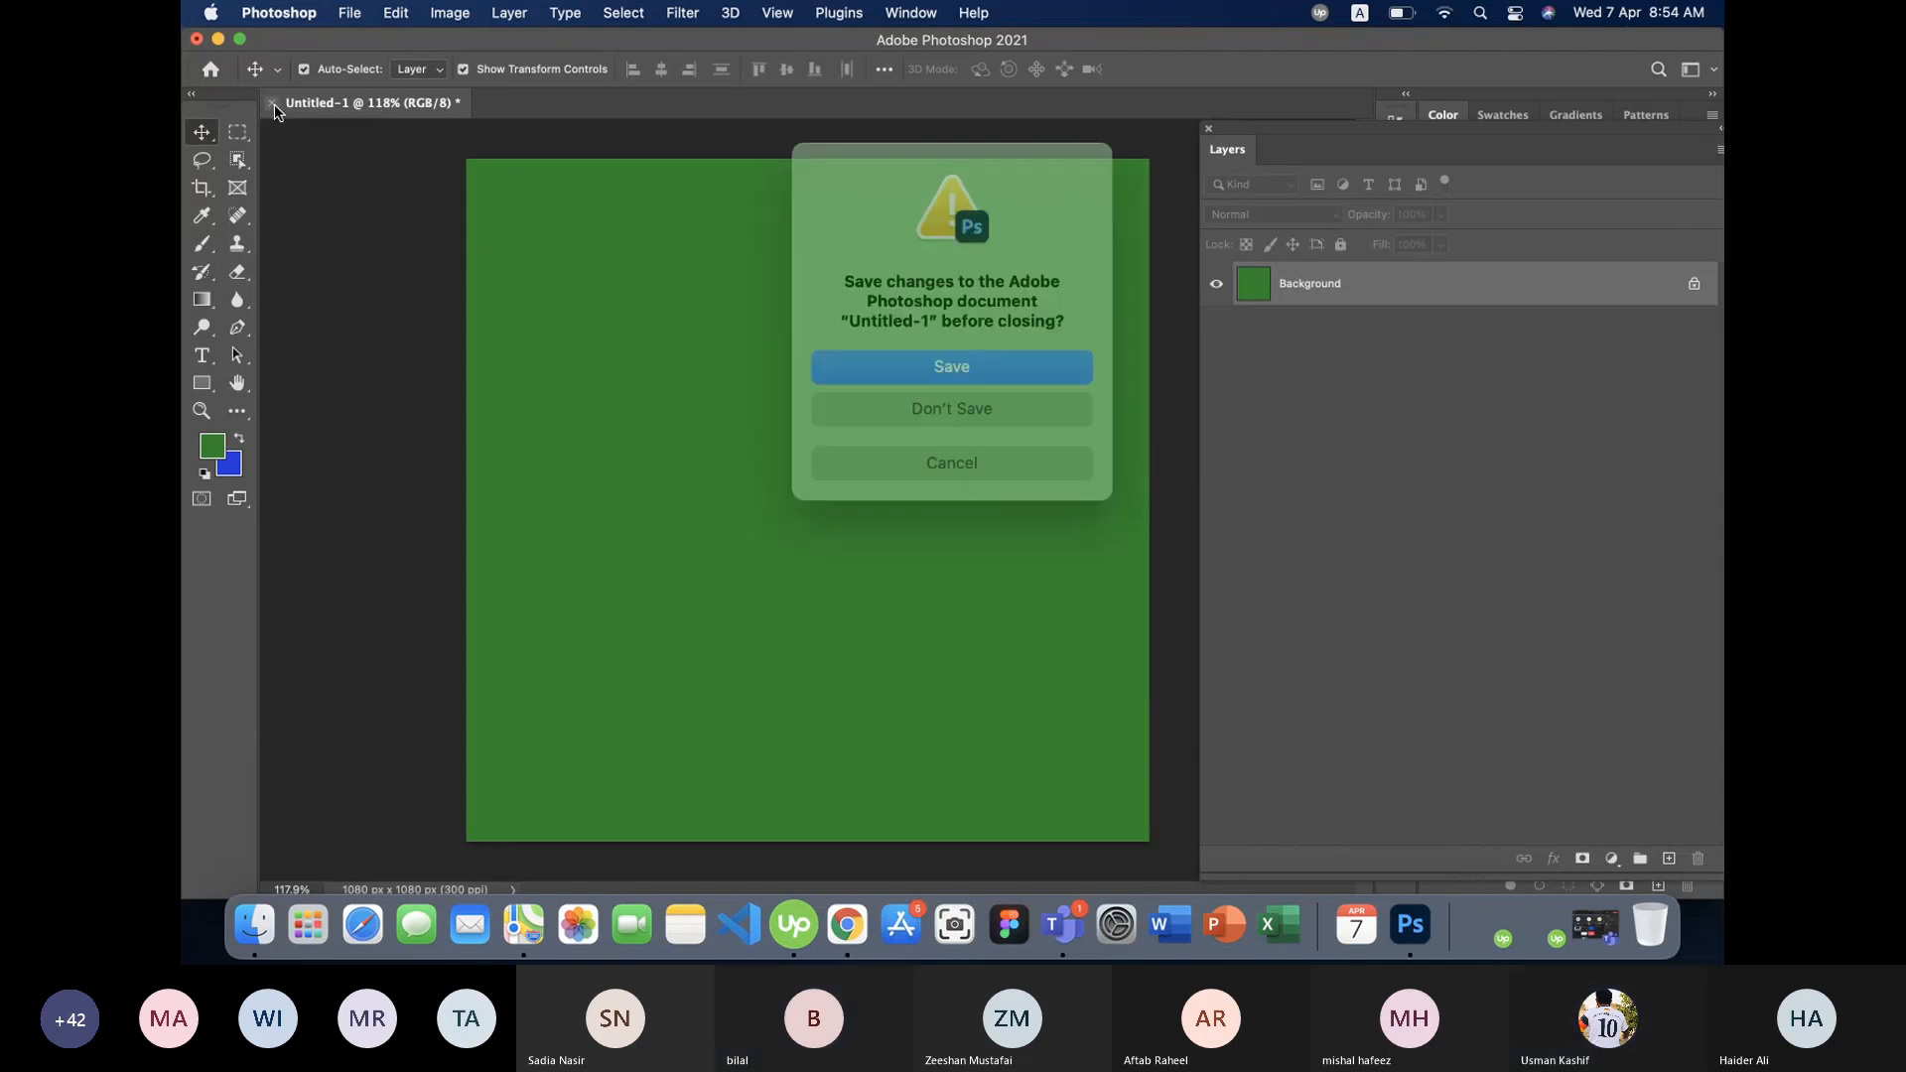
pyautogui.click(969, 401)
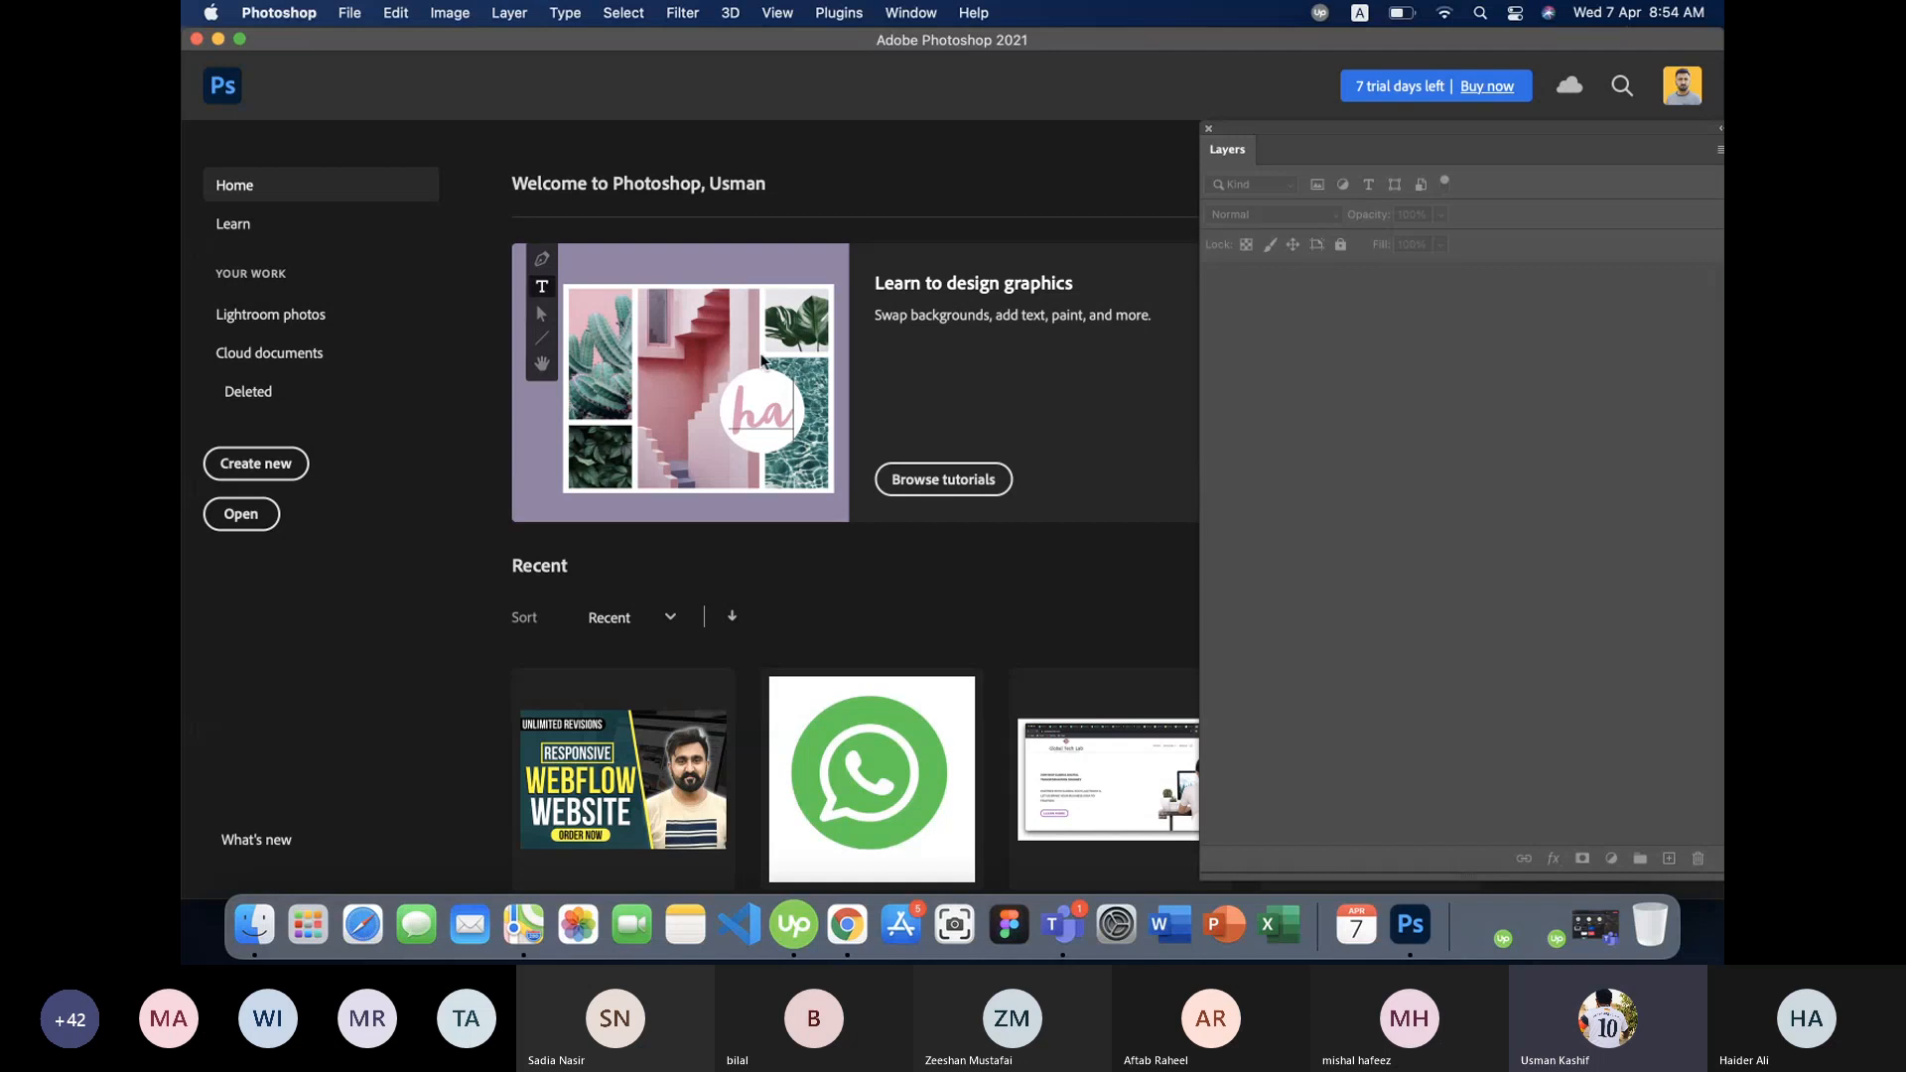
# - Create a new 1080 × 1080 pixel document at 300 pixels/inch in RGB Color with a white background
pyautogui.click(235, 474)
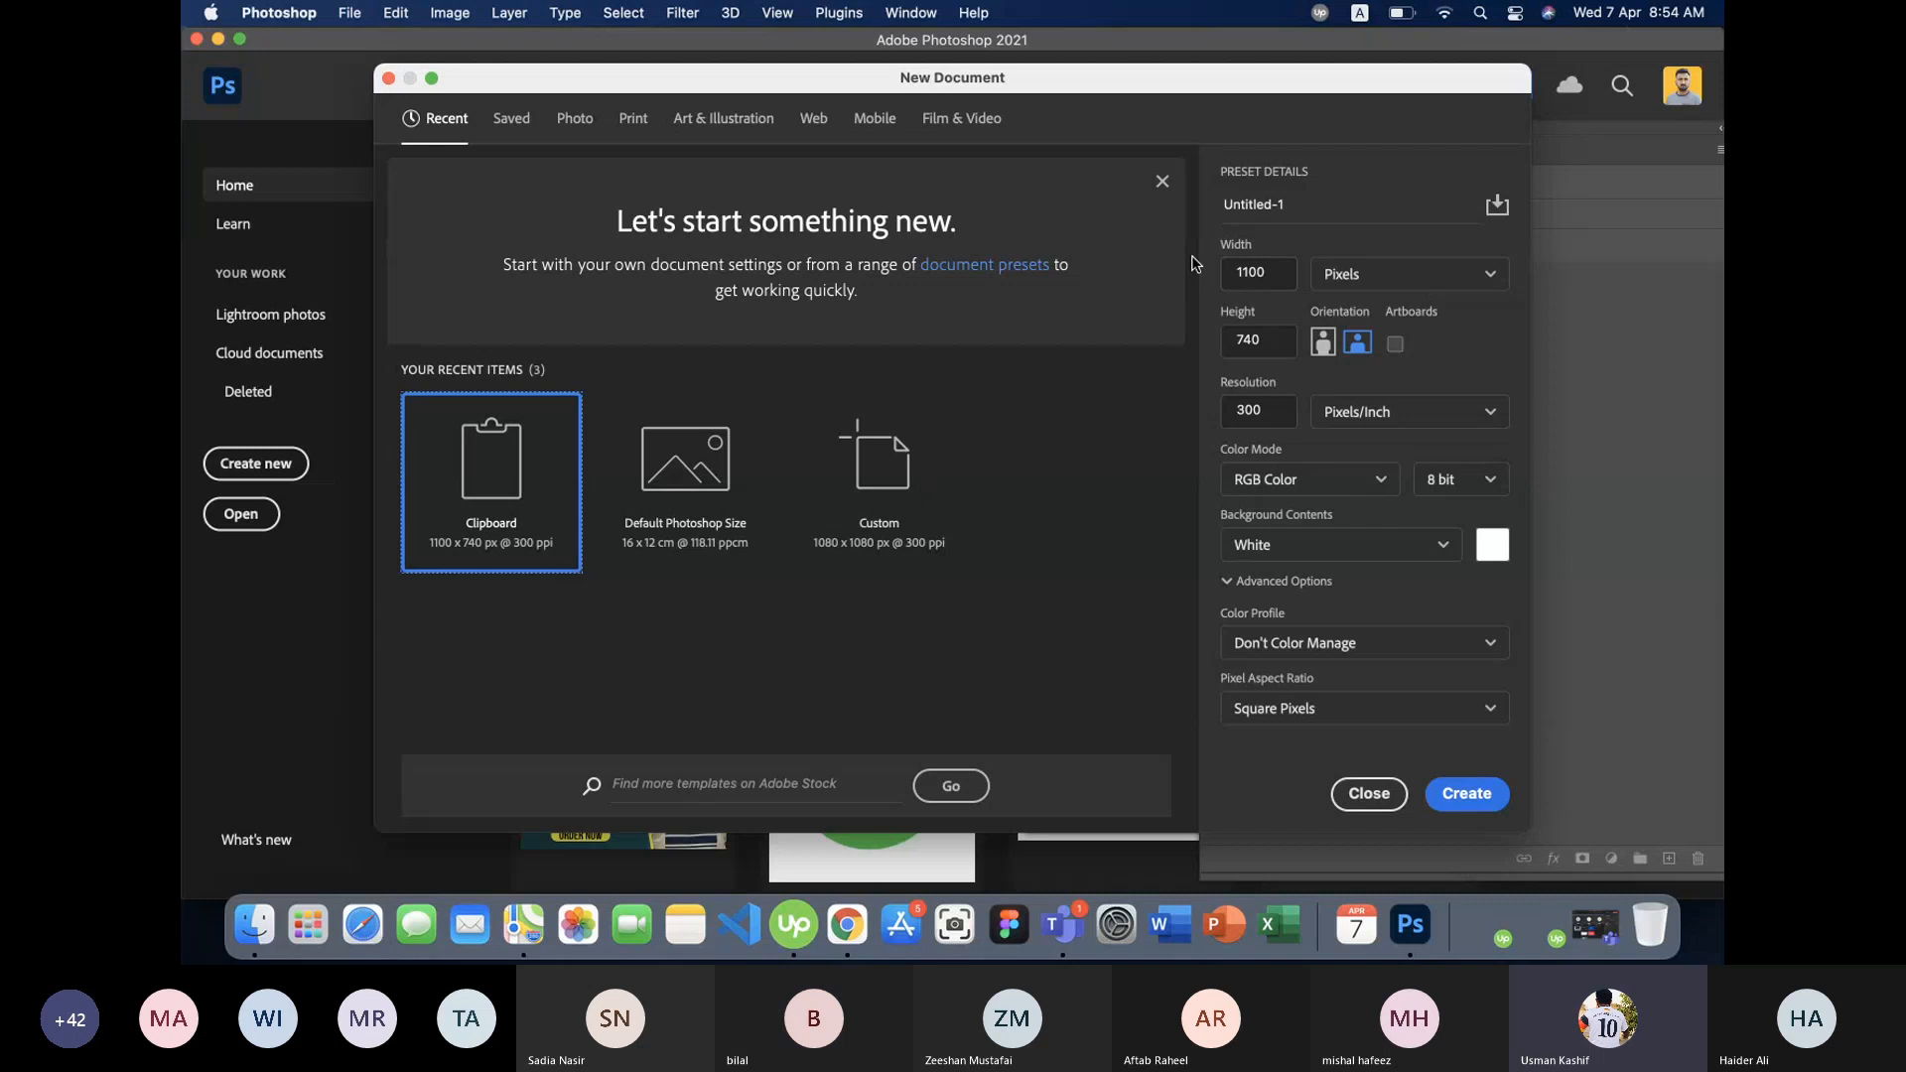
pyautogui.doubleClick(1251, 272)
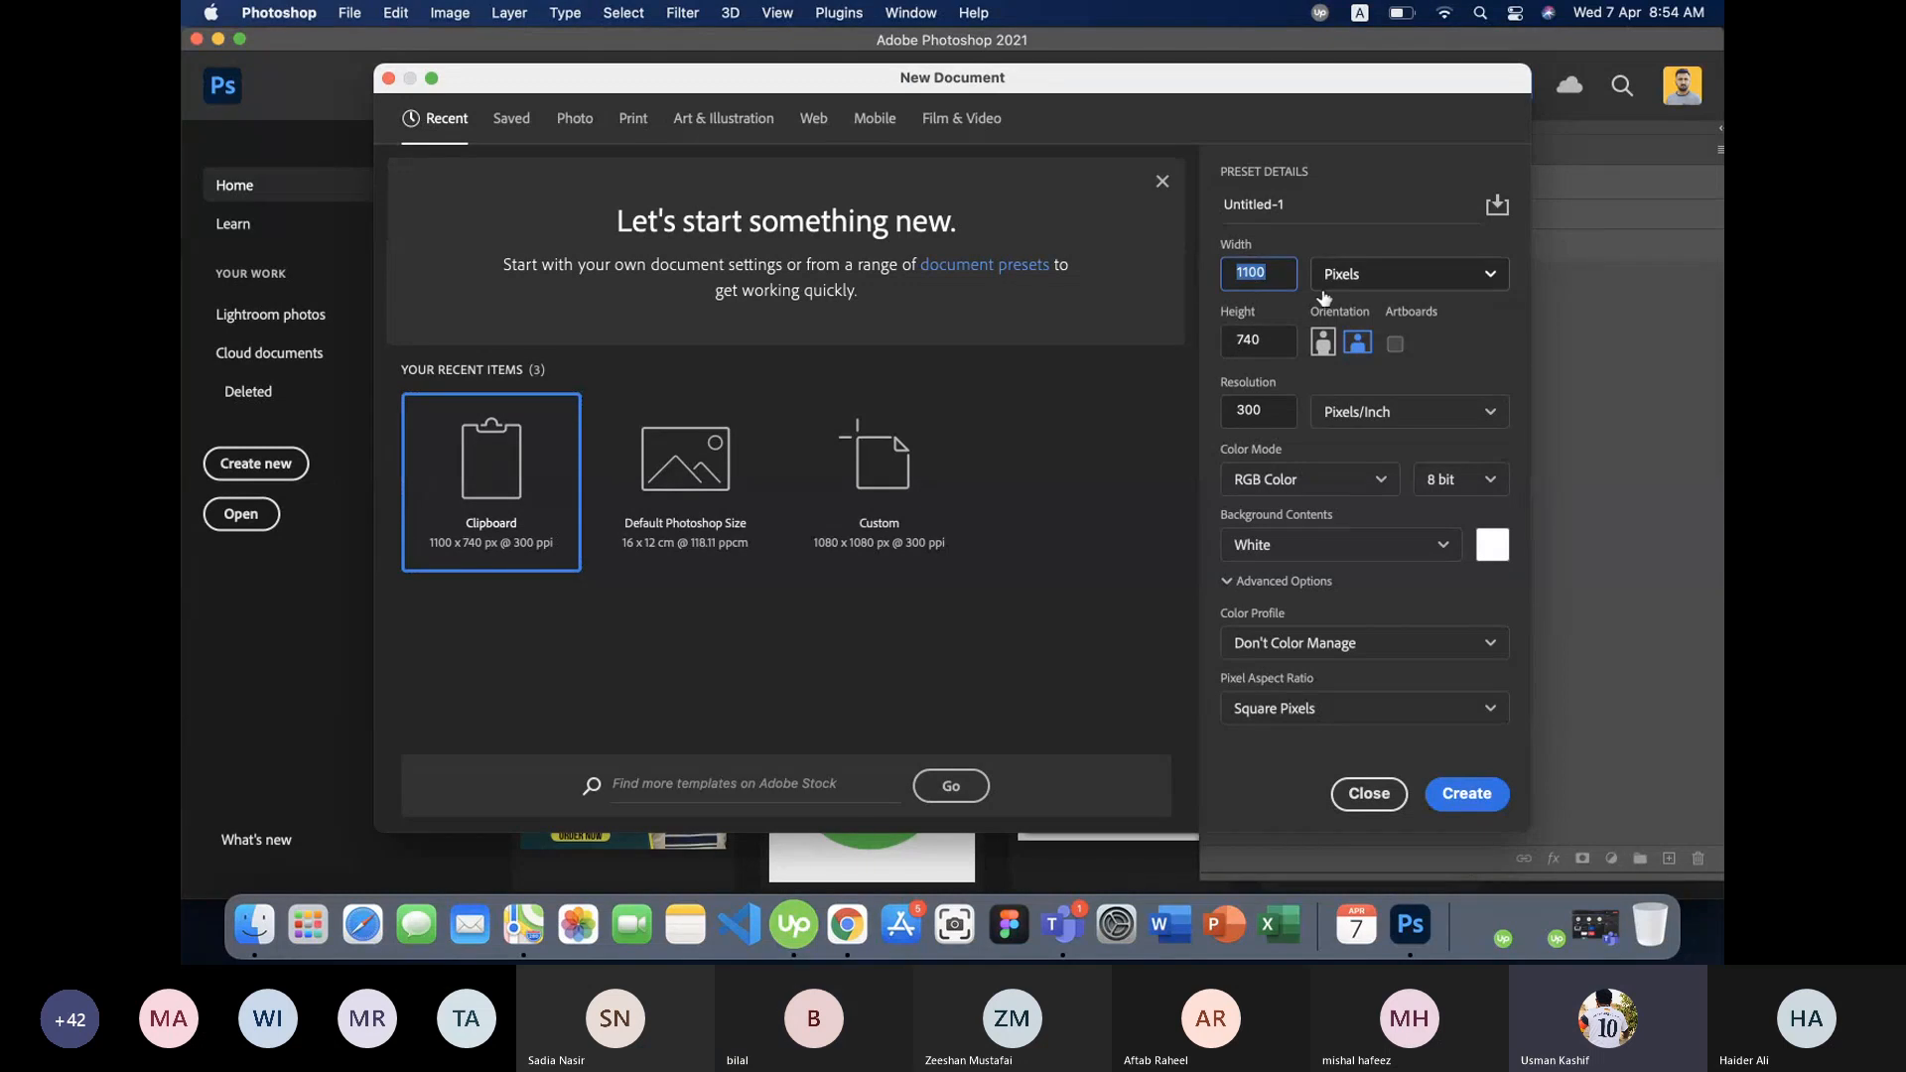
pyautogui.write('1080')
pyautogui.press('Tab')
pyautogui.write('10')
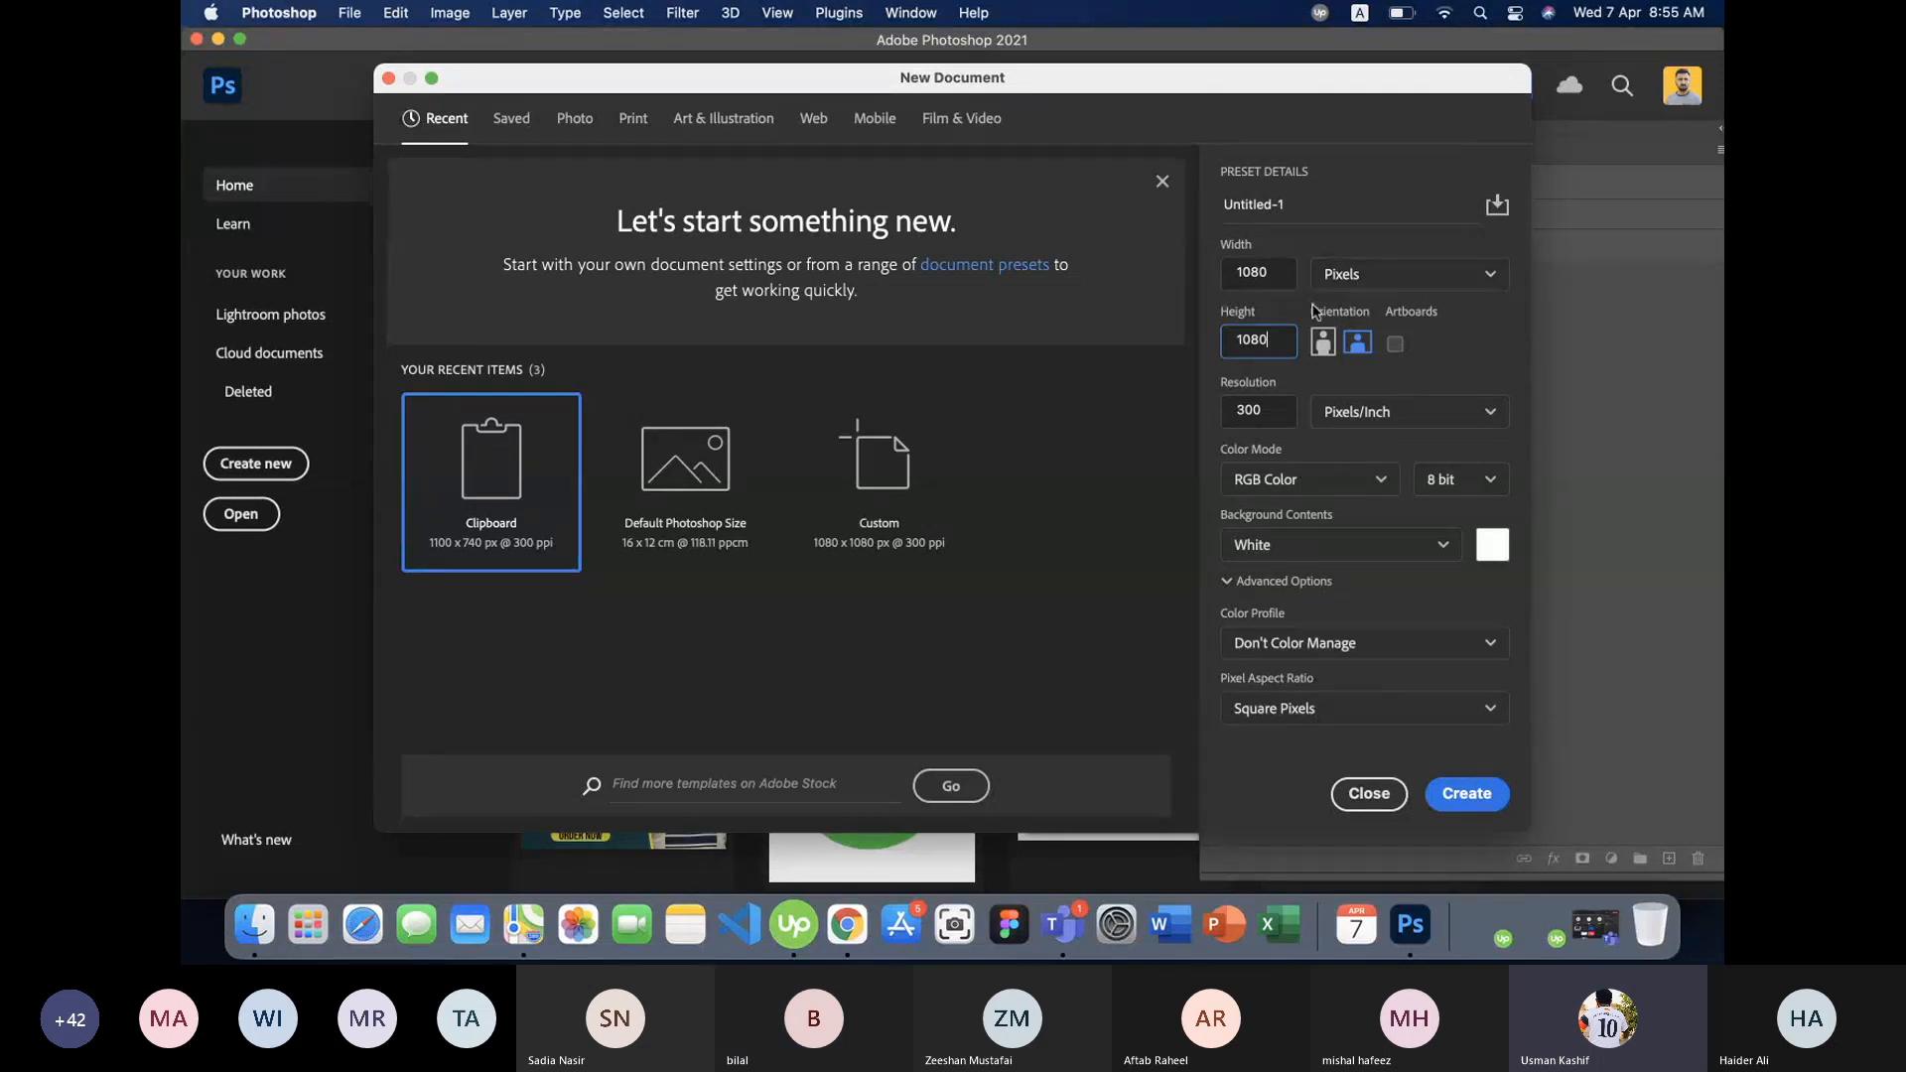
pyautogui.click(1454, 799)
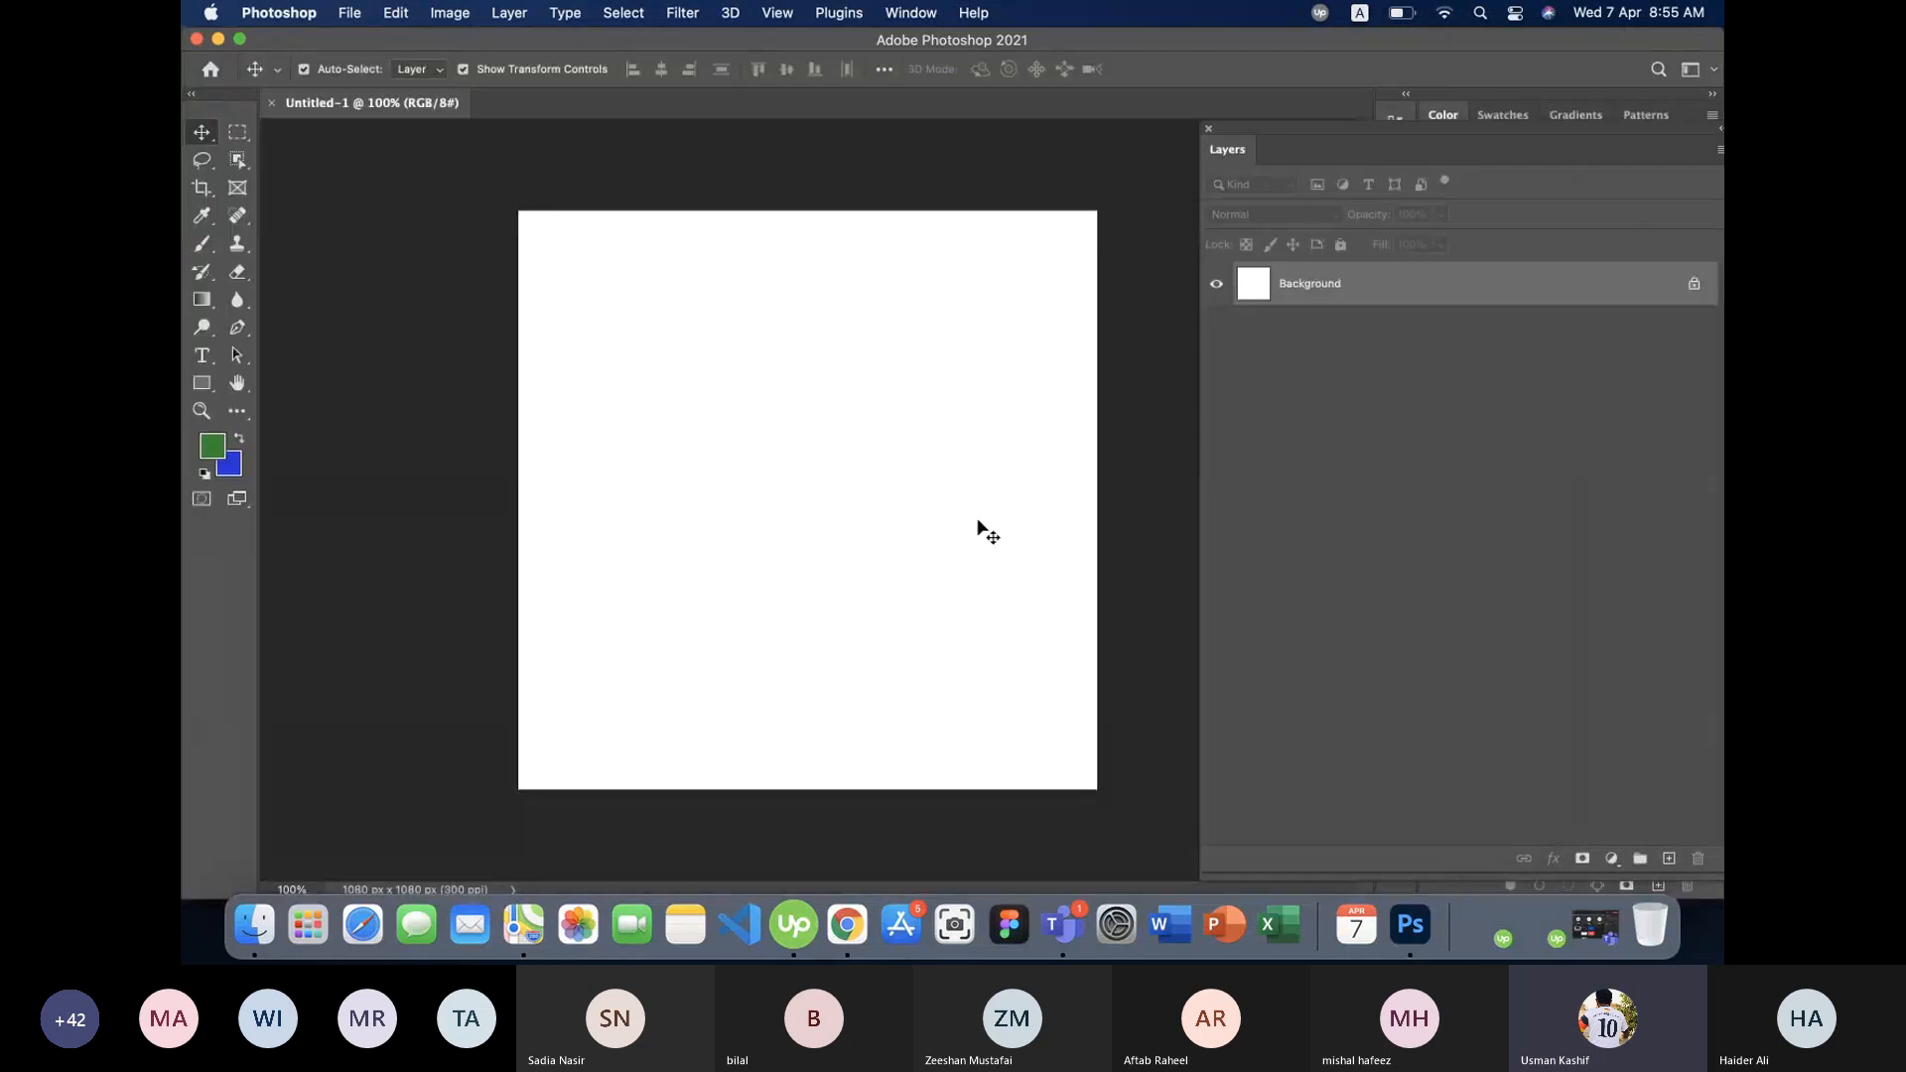
# - Set the foreground color to teal (#068474) and fill the Background layer with it
pyautogui.click(212, 446)
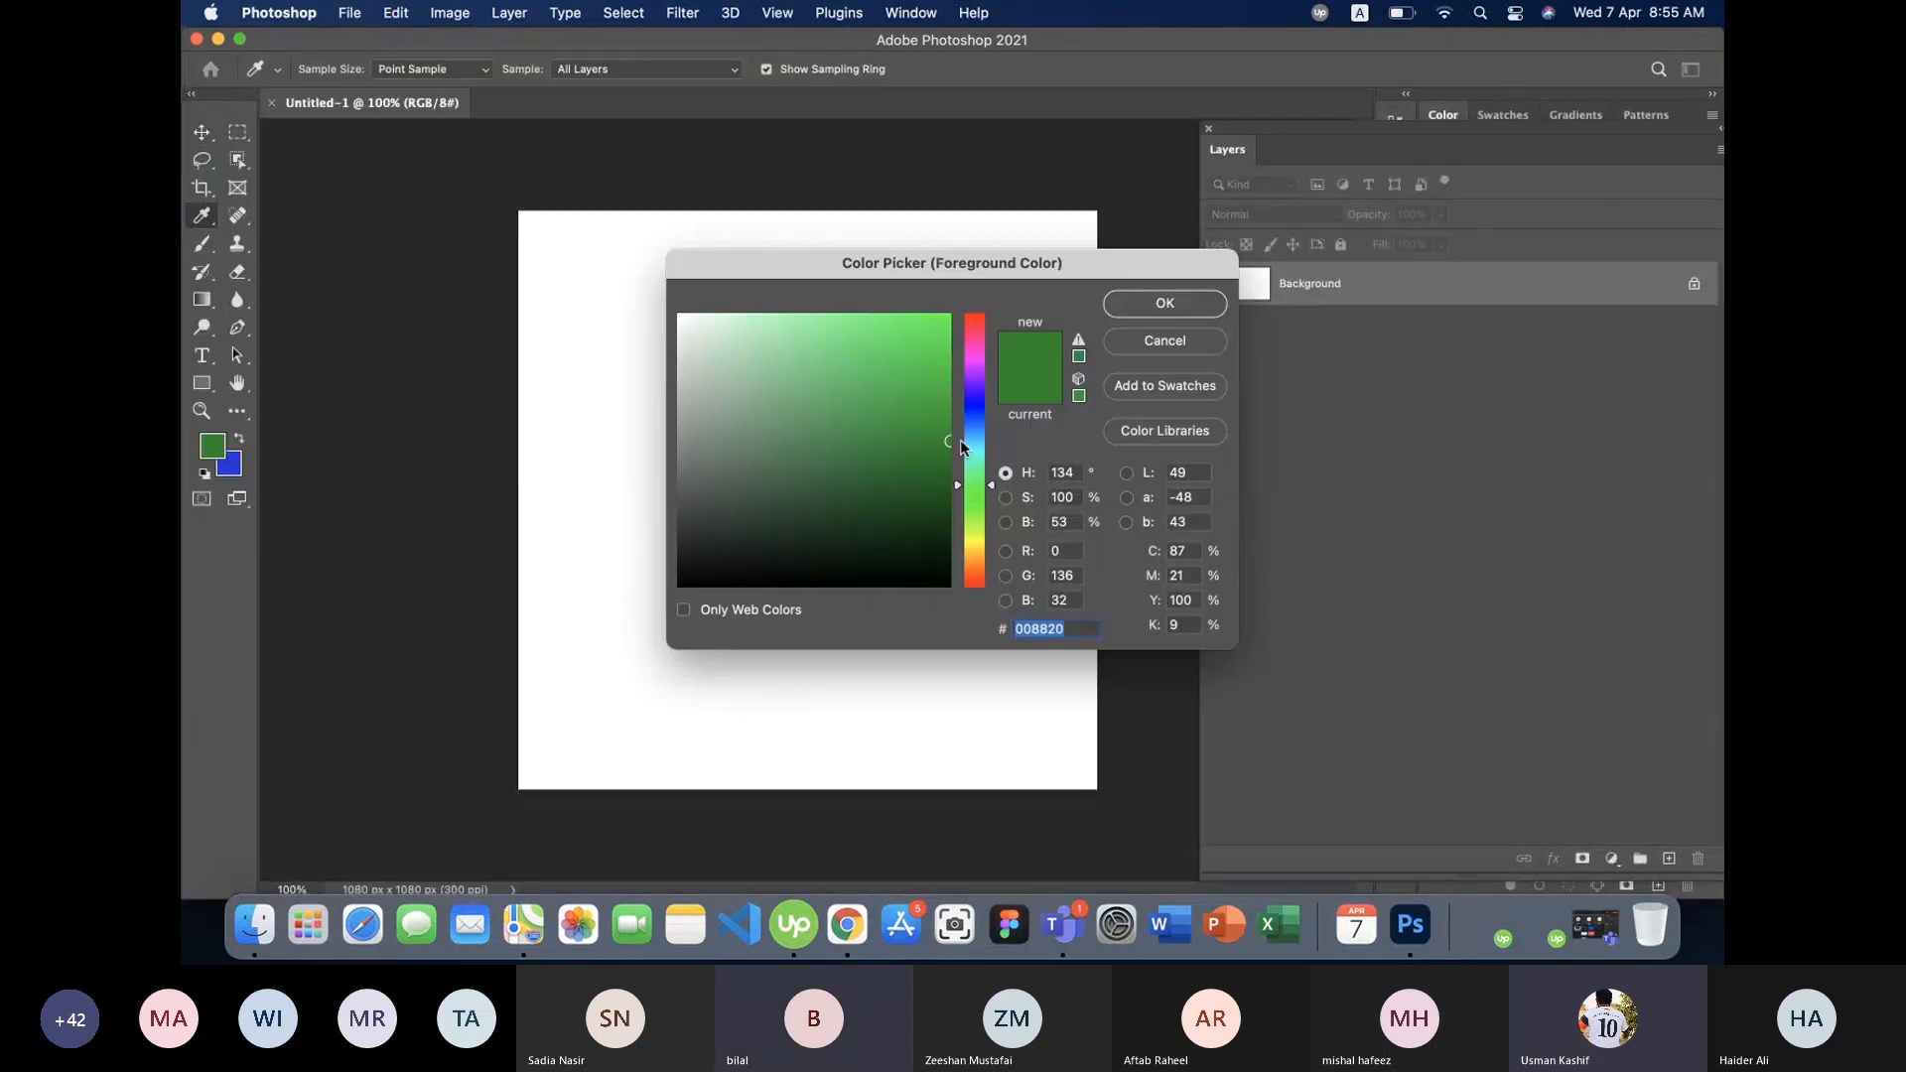
pyautogui.click(983, 458)
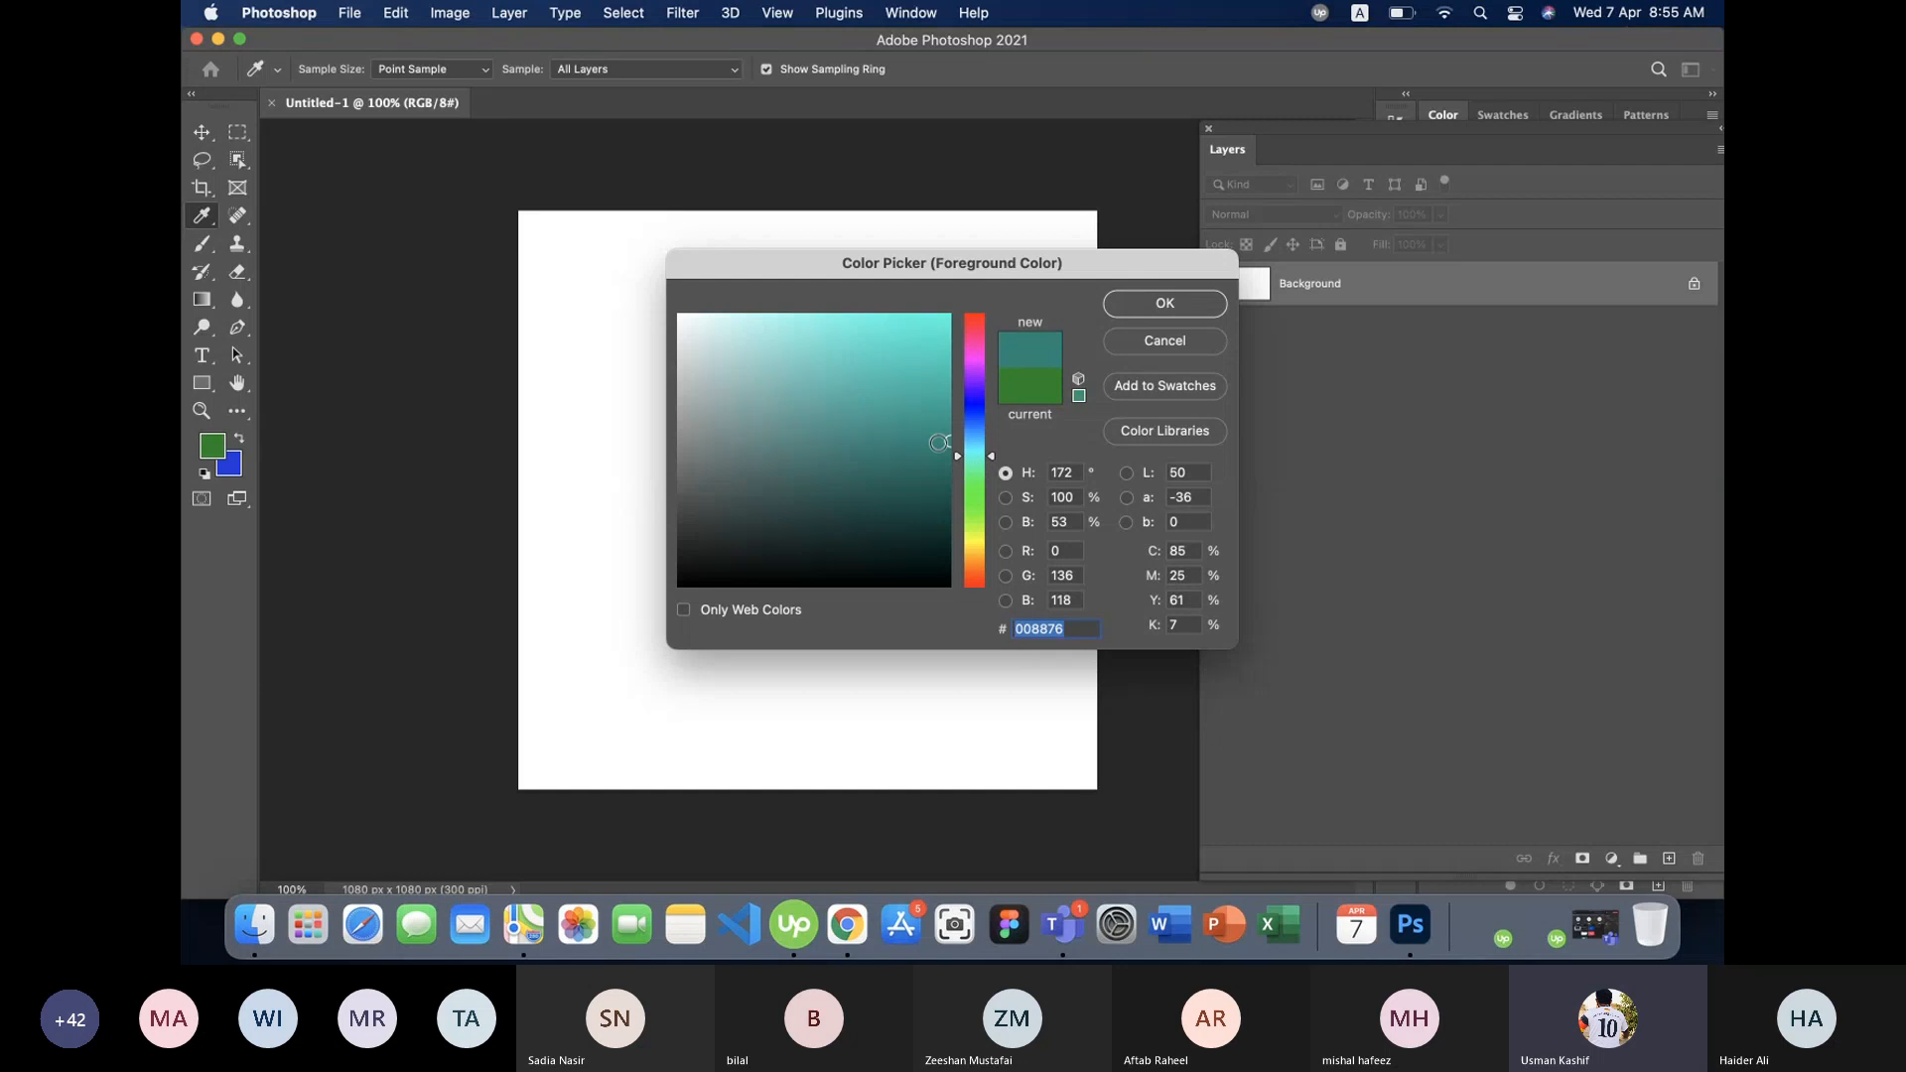
pyautogui.click(938, 445)
pyautogui.click(1140, 305)
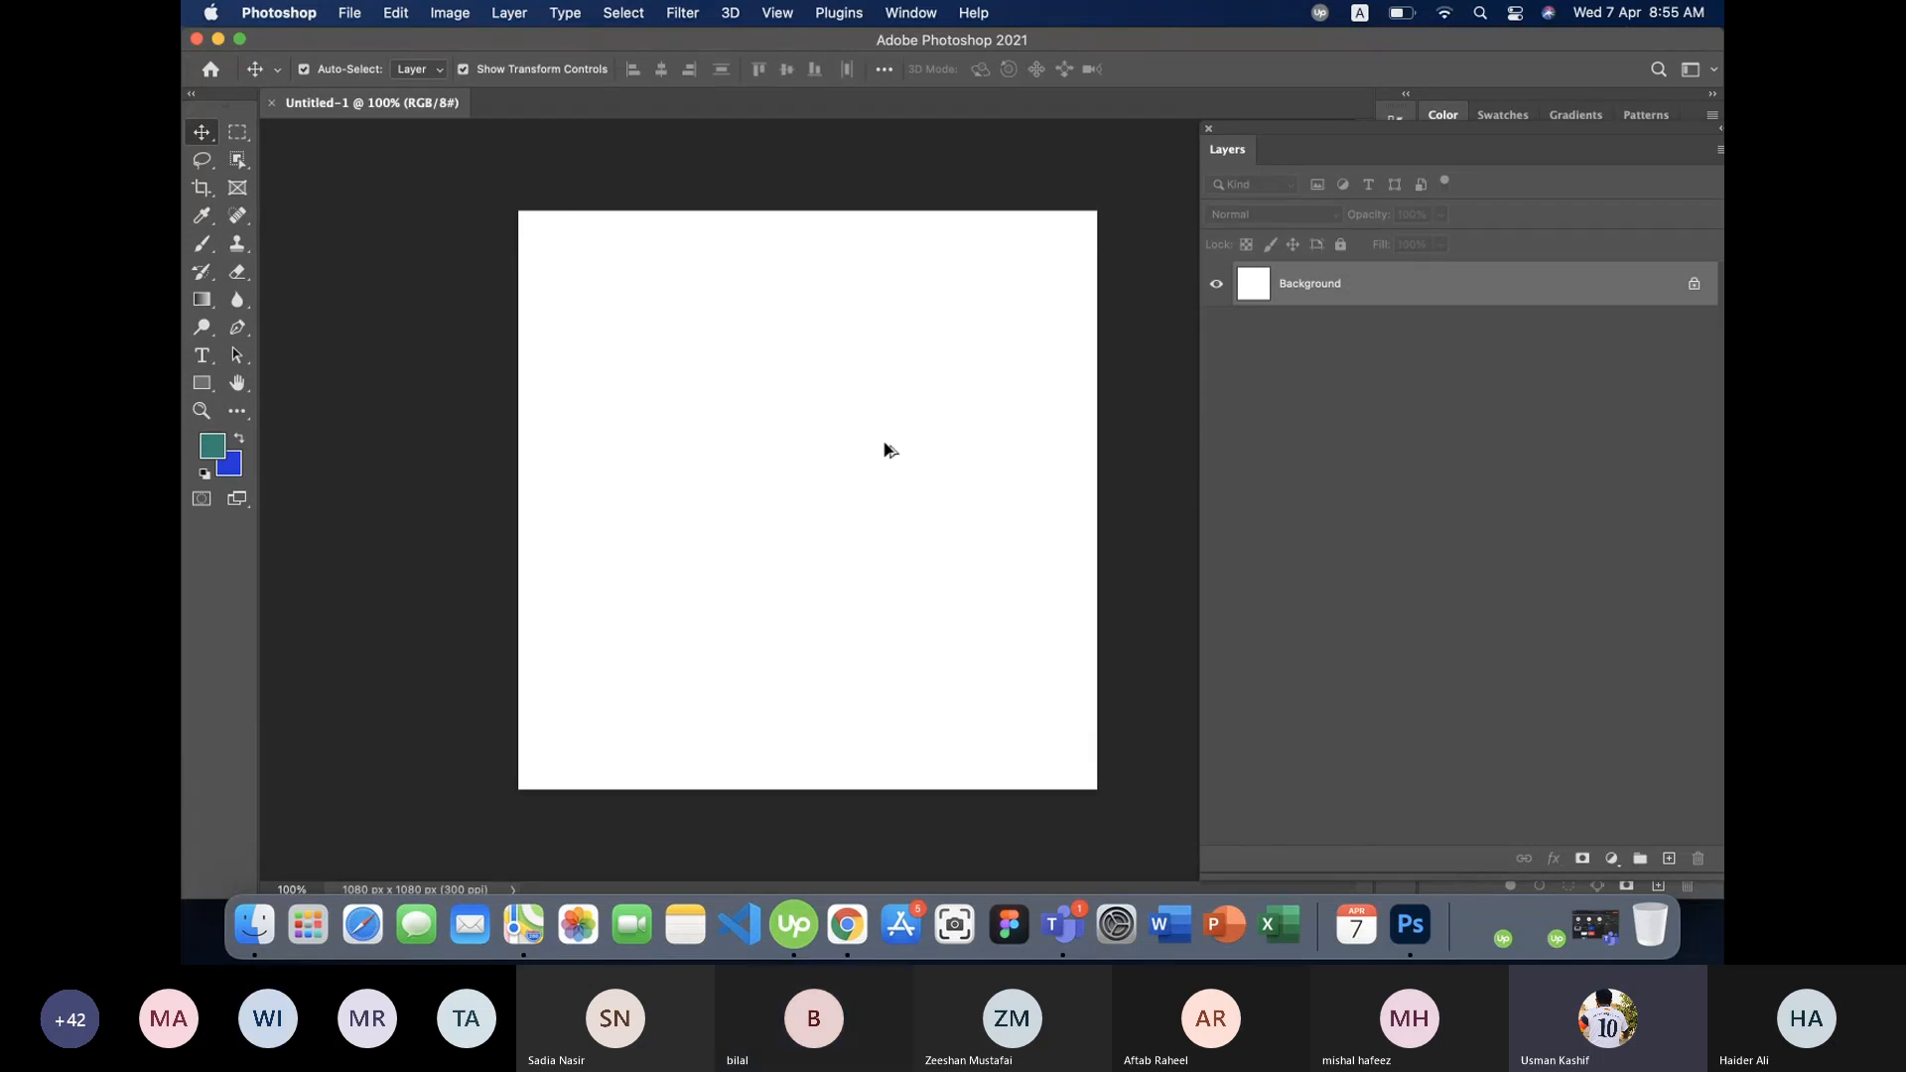
pyautogui.hotkey('alt', 'BackSpace')
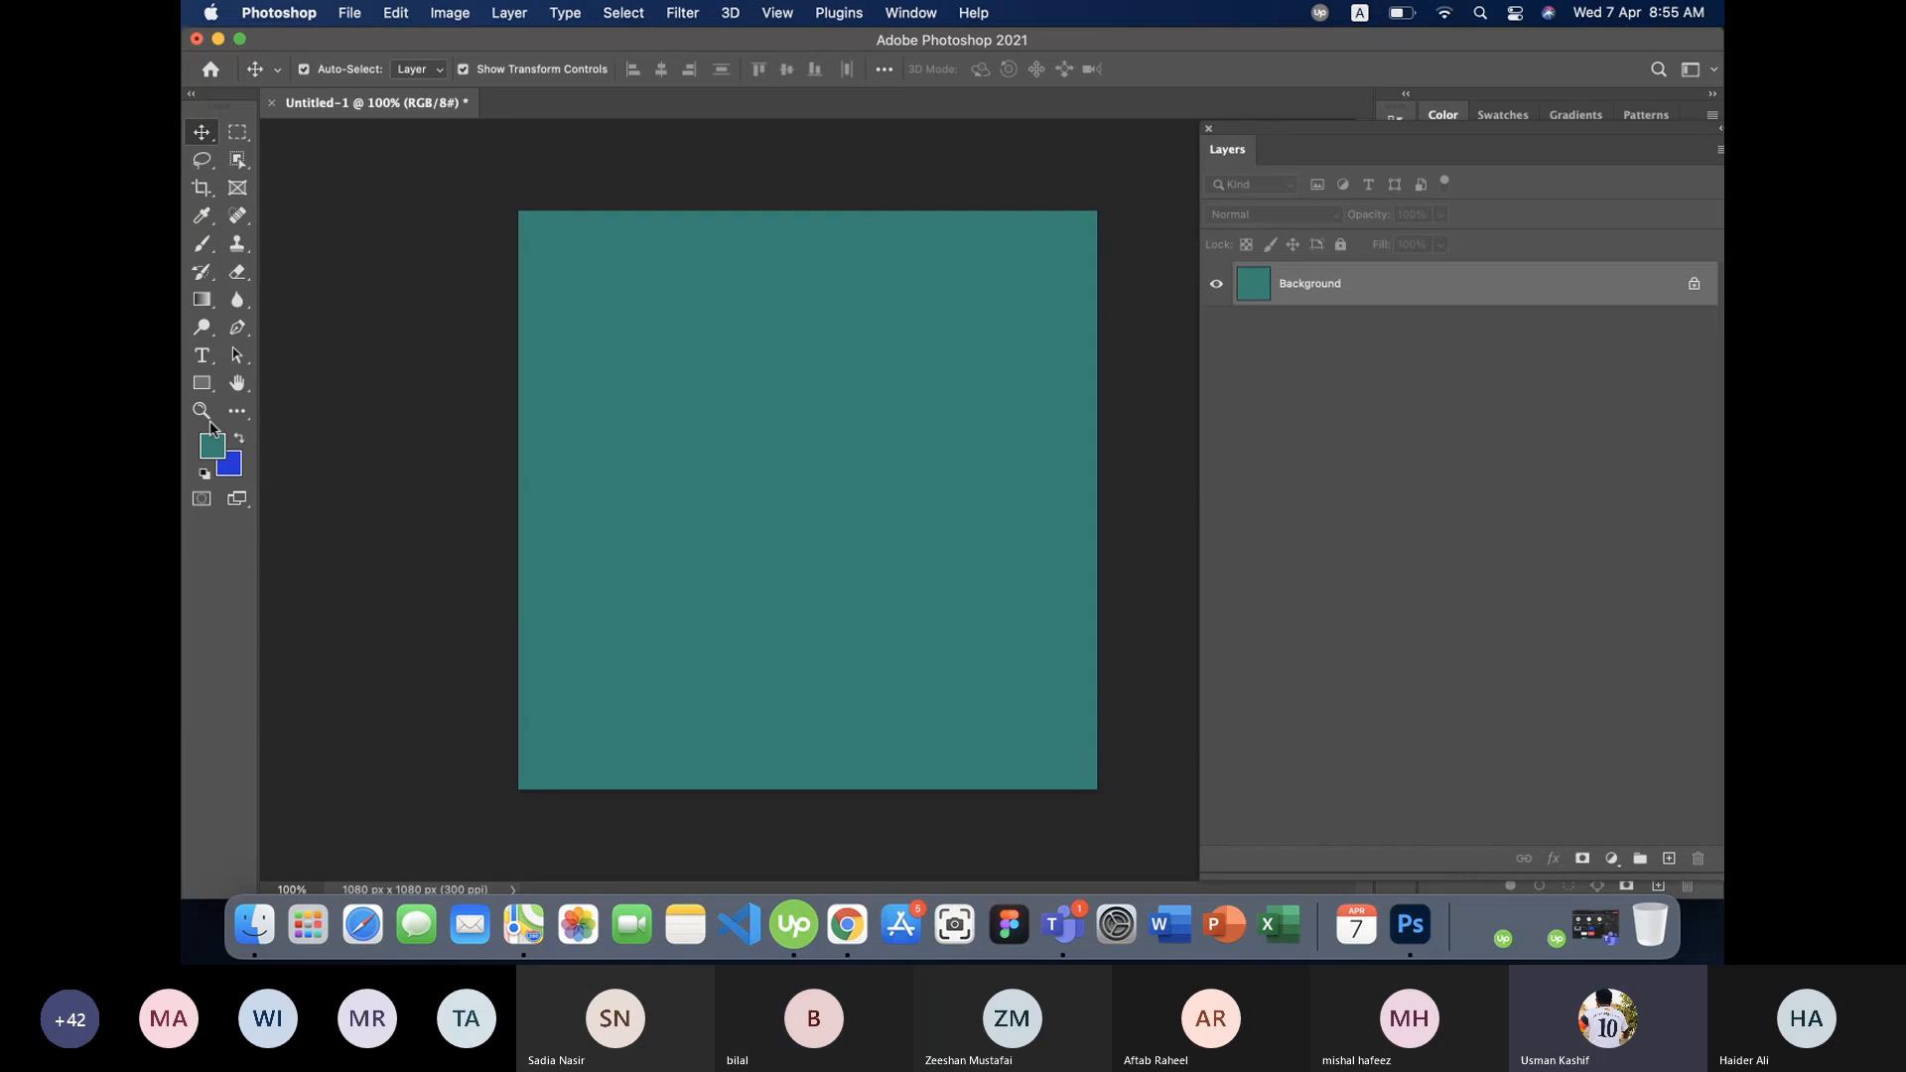
# - Add a horizontal text layer reading "PRACTICE" in the upper half of the canvas, using 24 pt Apple Chancery
pyautogui.click(203, 358)
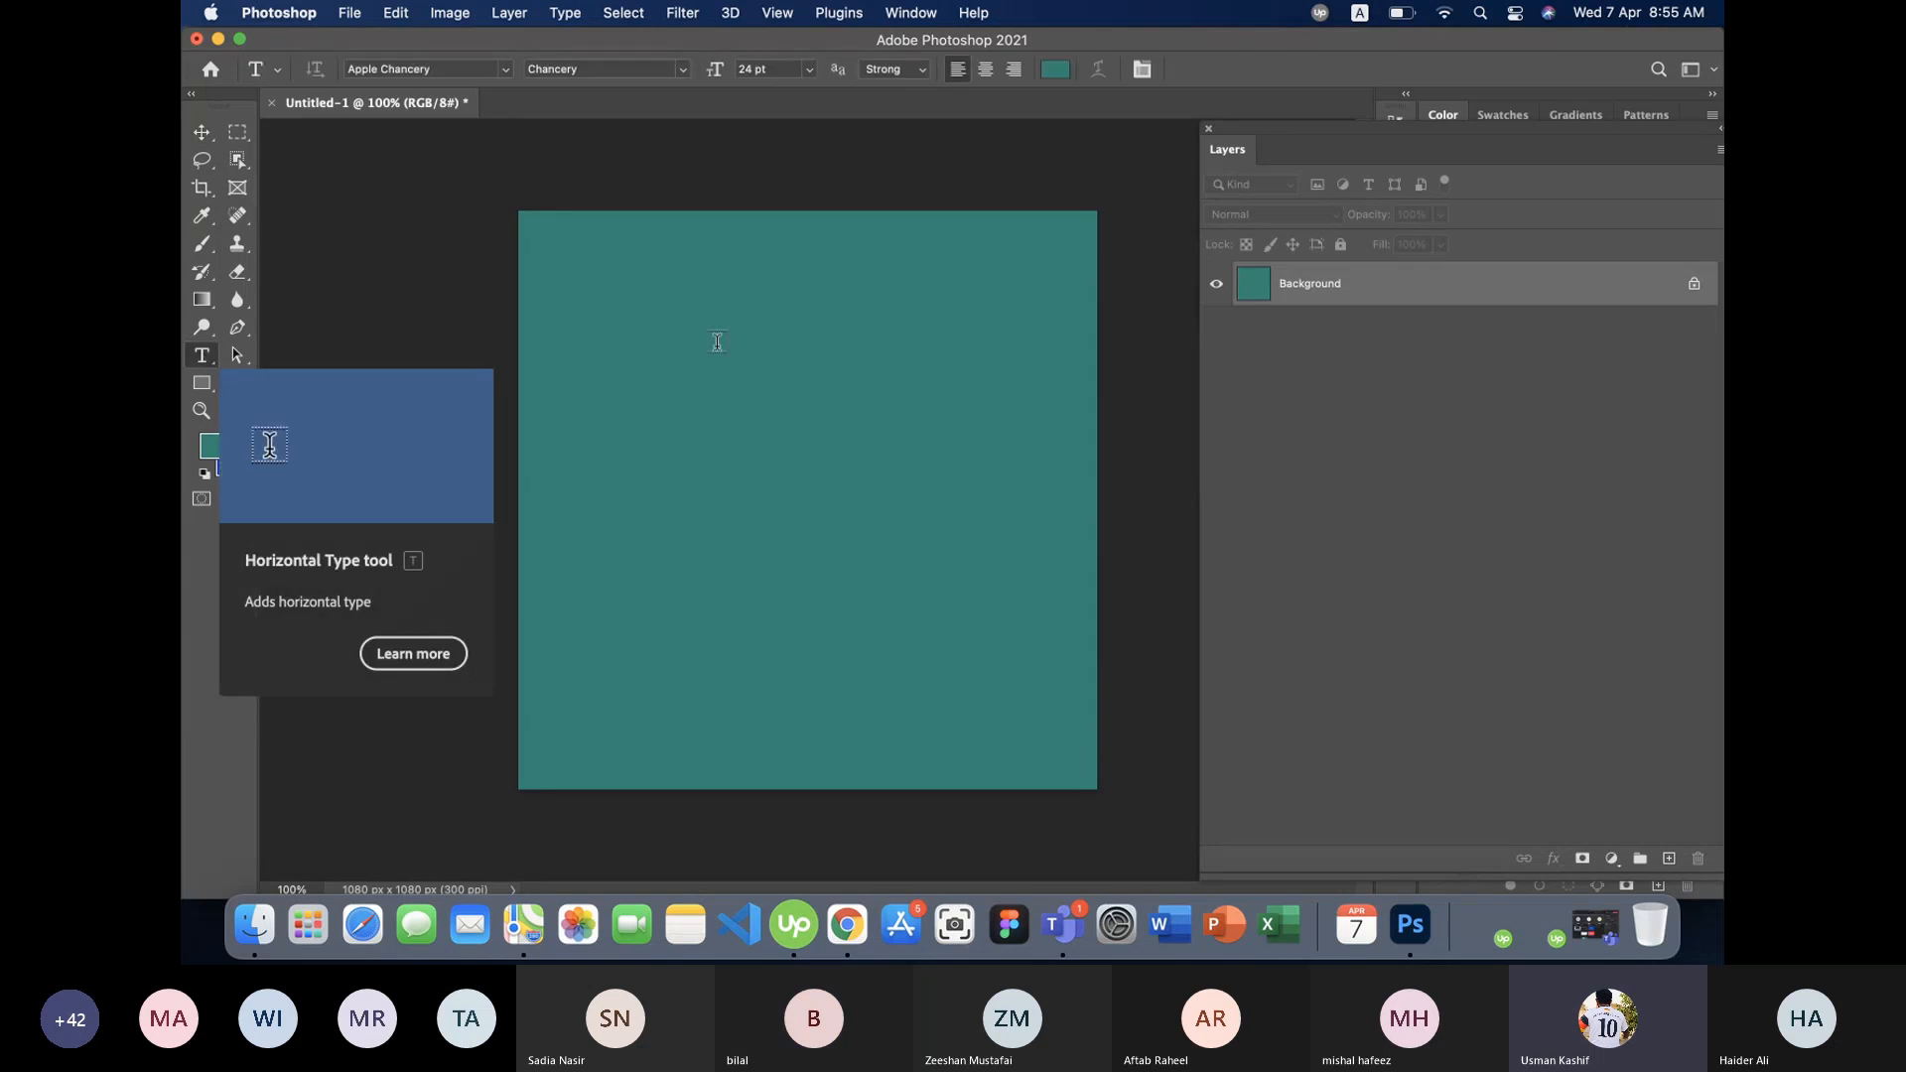
pyautogui.click(700, 409)
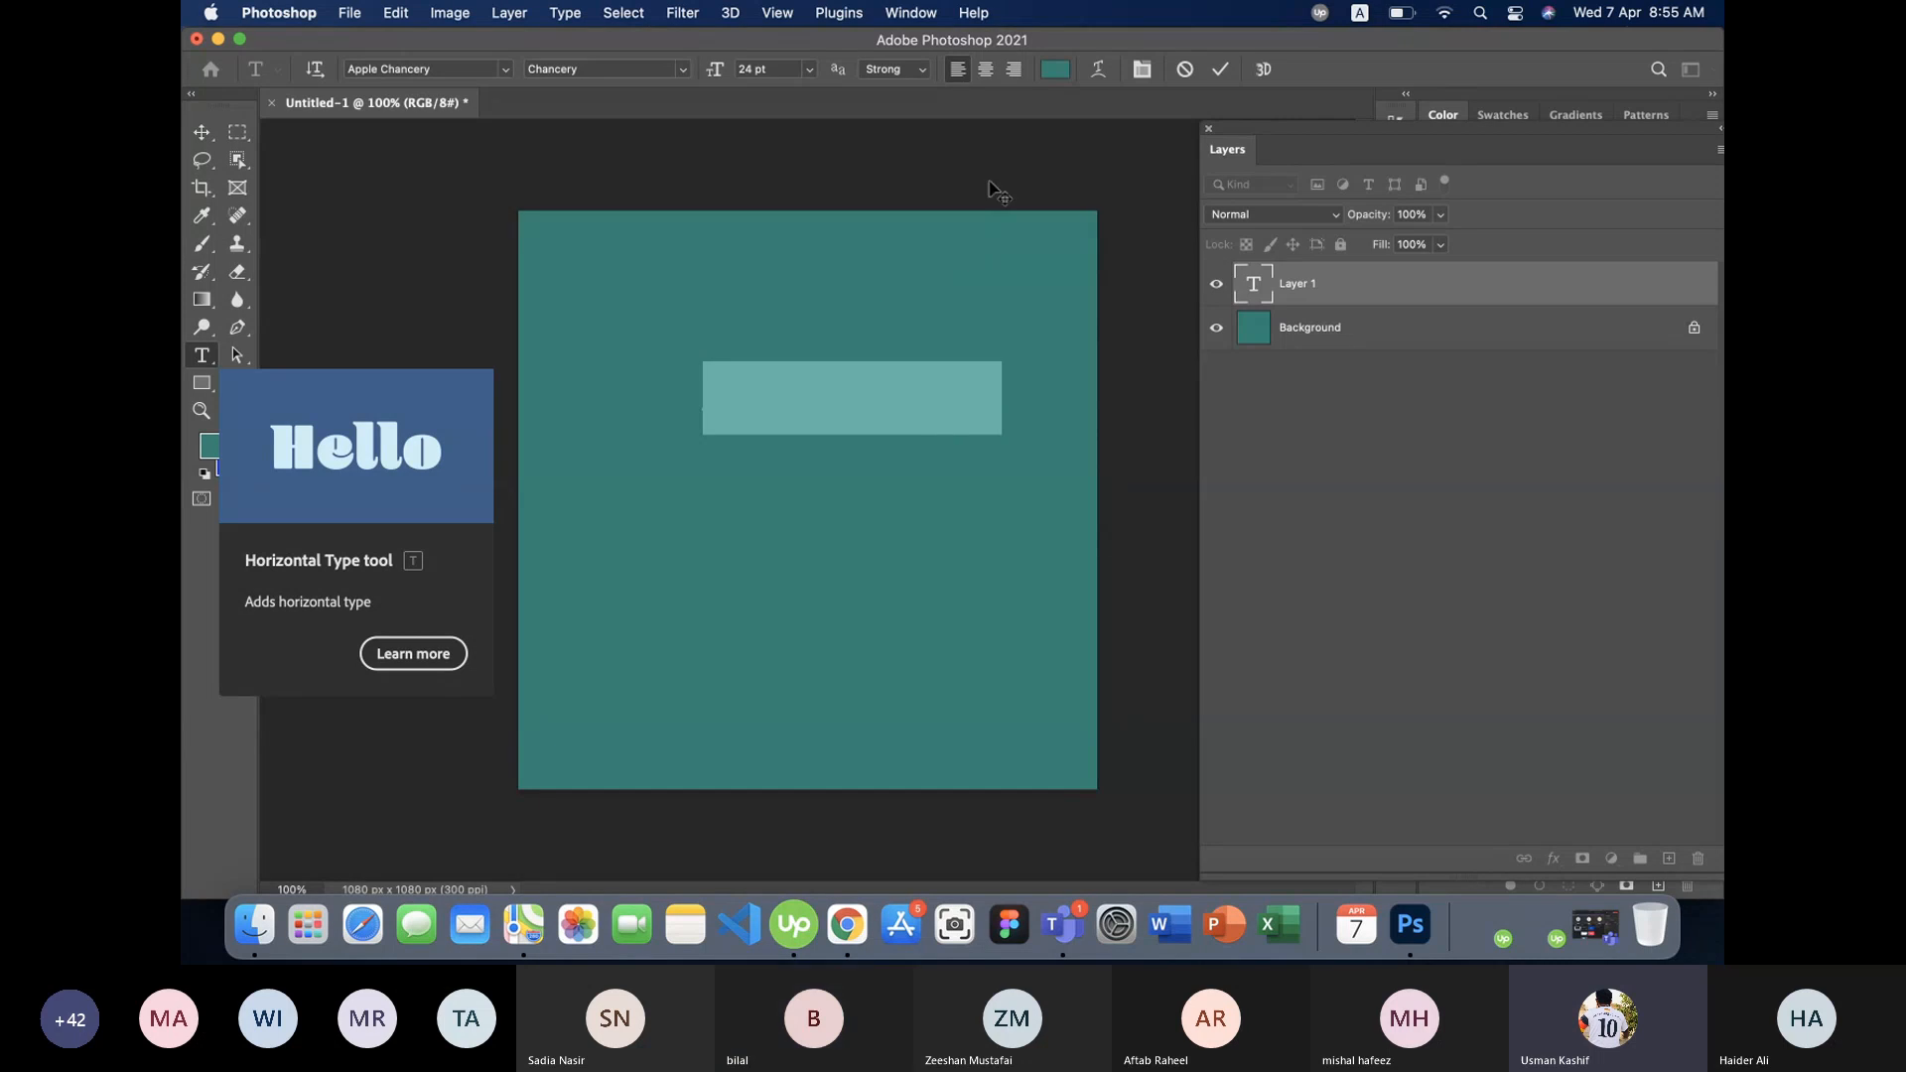
pyautogui.write('sa')
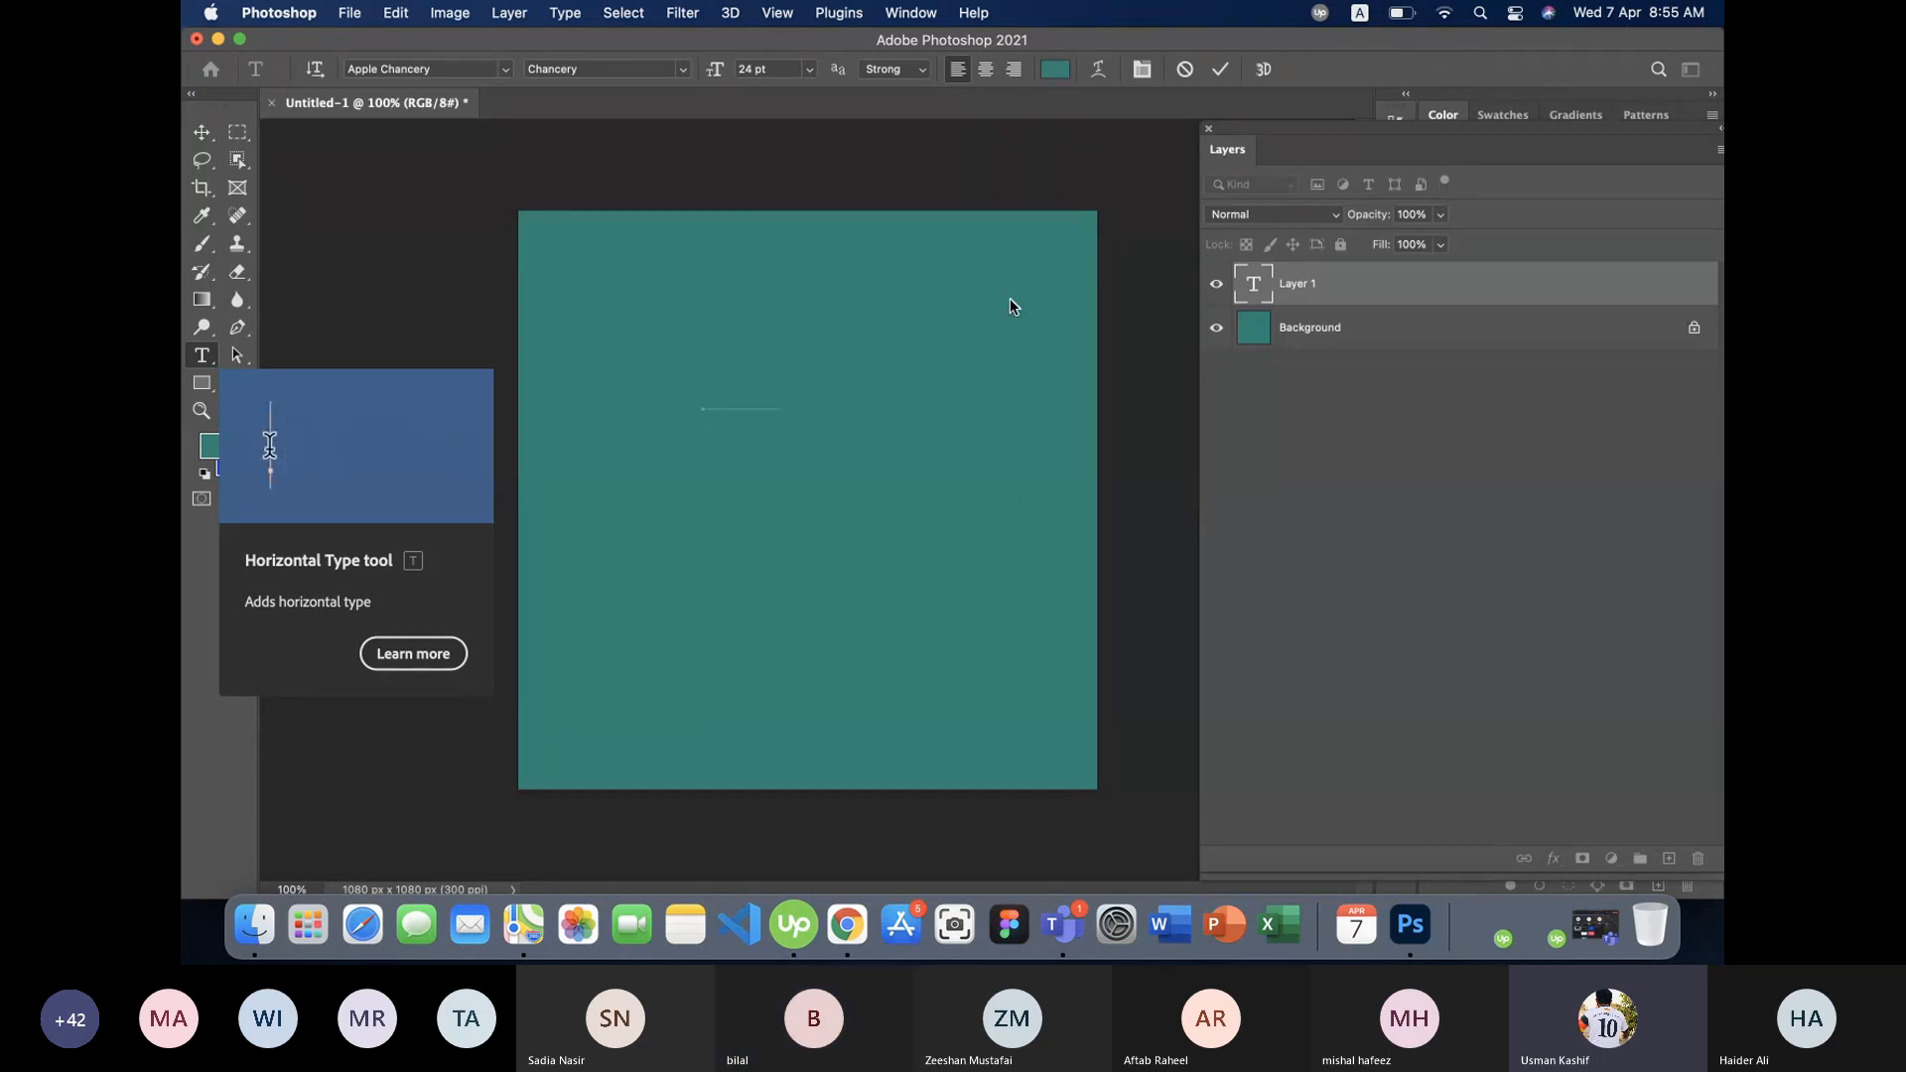
pyautogui.write('dasdasd')
pyautogui.moveTo(993, 395); pyautogui.dragTo(634, 386)
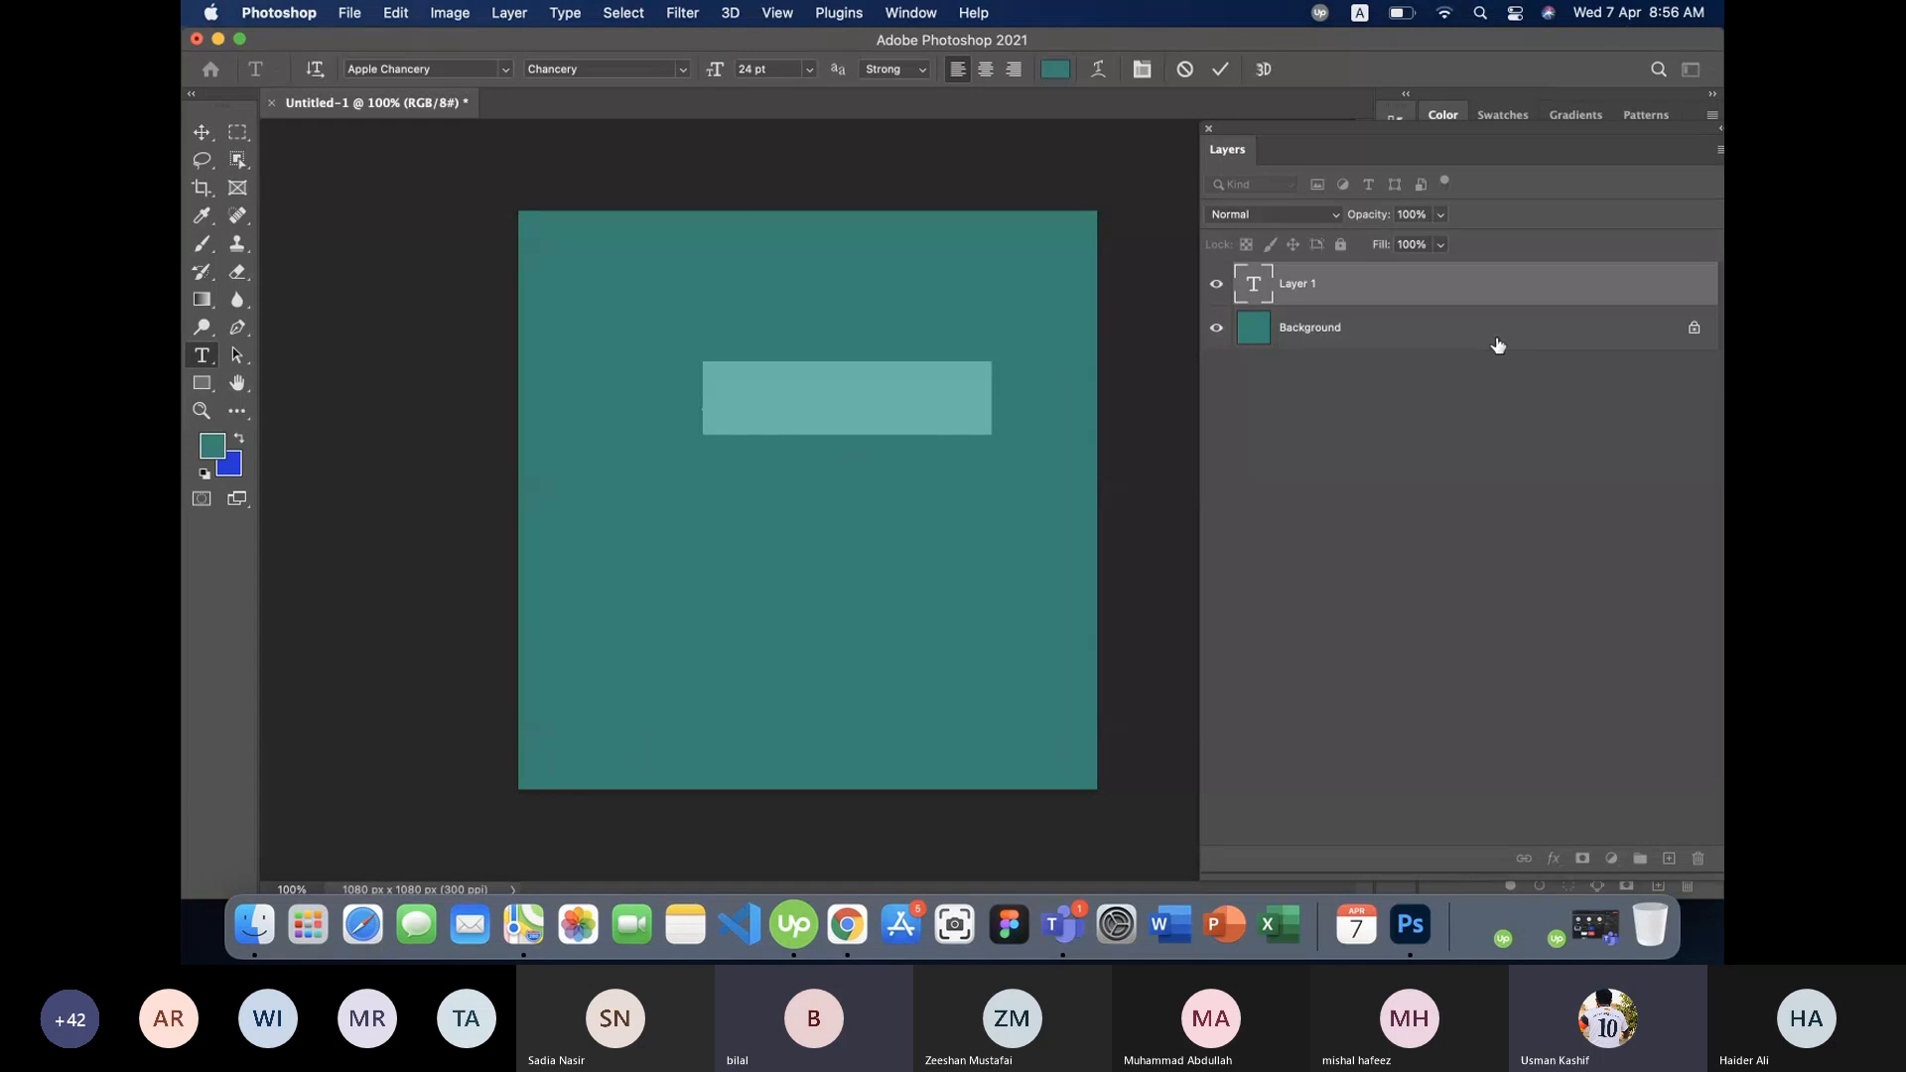
pyautogui.click(202, 132)
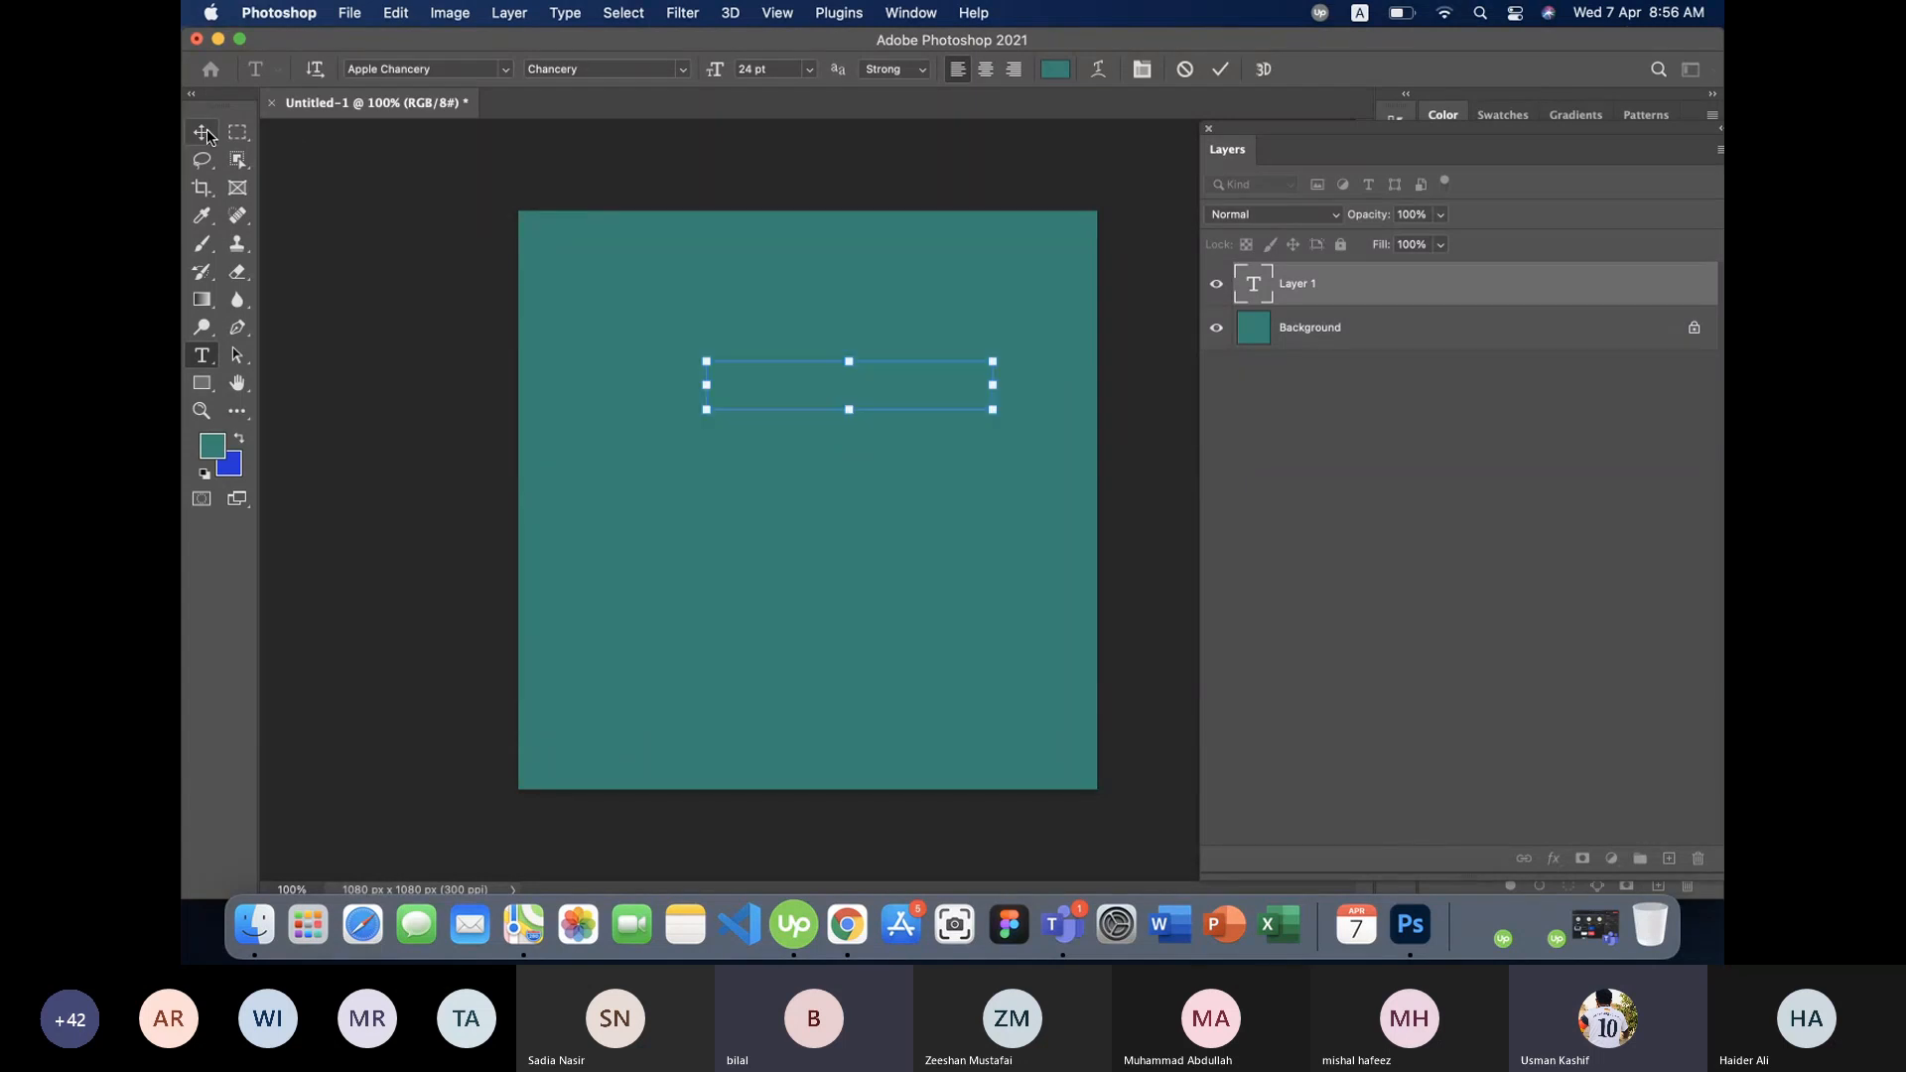
# - Move the PRACTICE text slightly up and to the left so it sits near the canvas's horizontal center
pyautogui.click(659, 391)
pyautogui.click(849, 390)
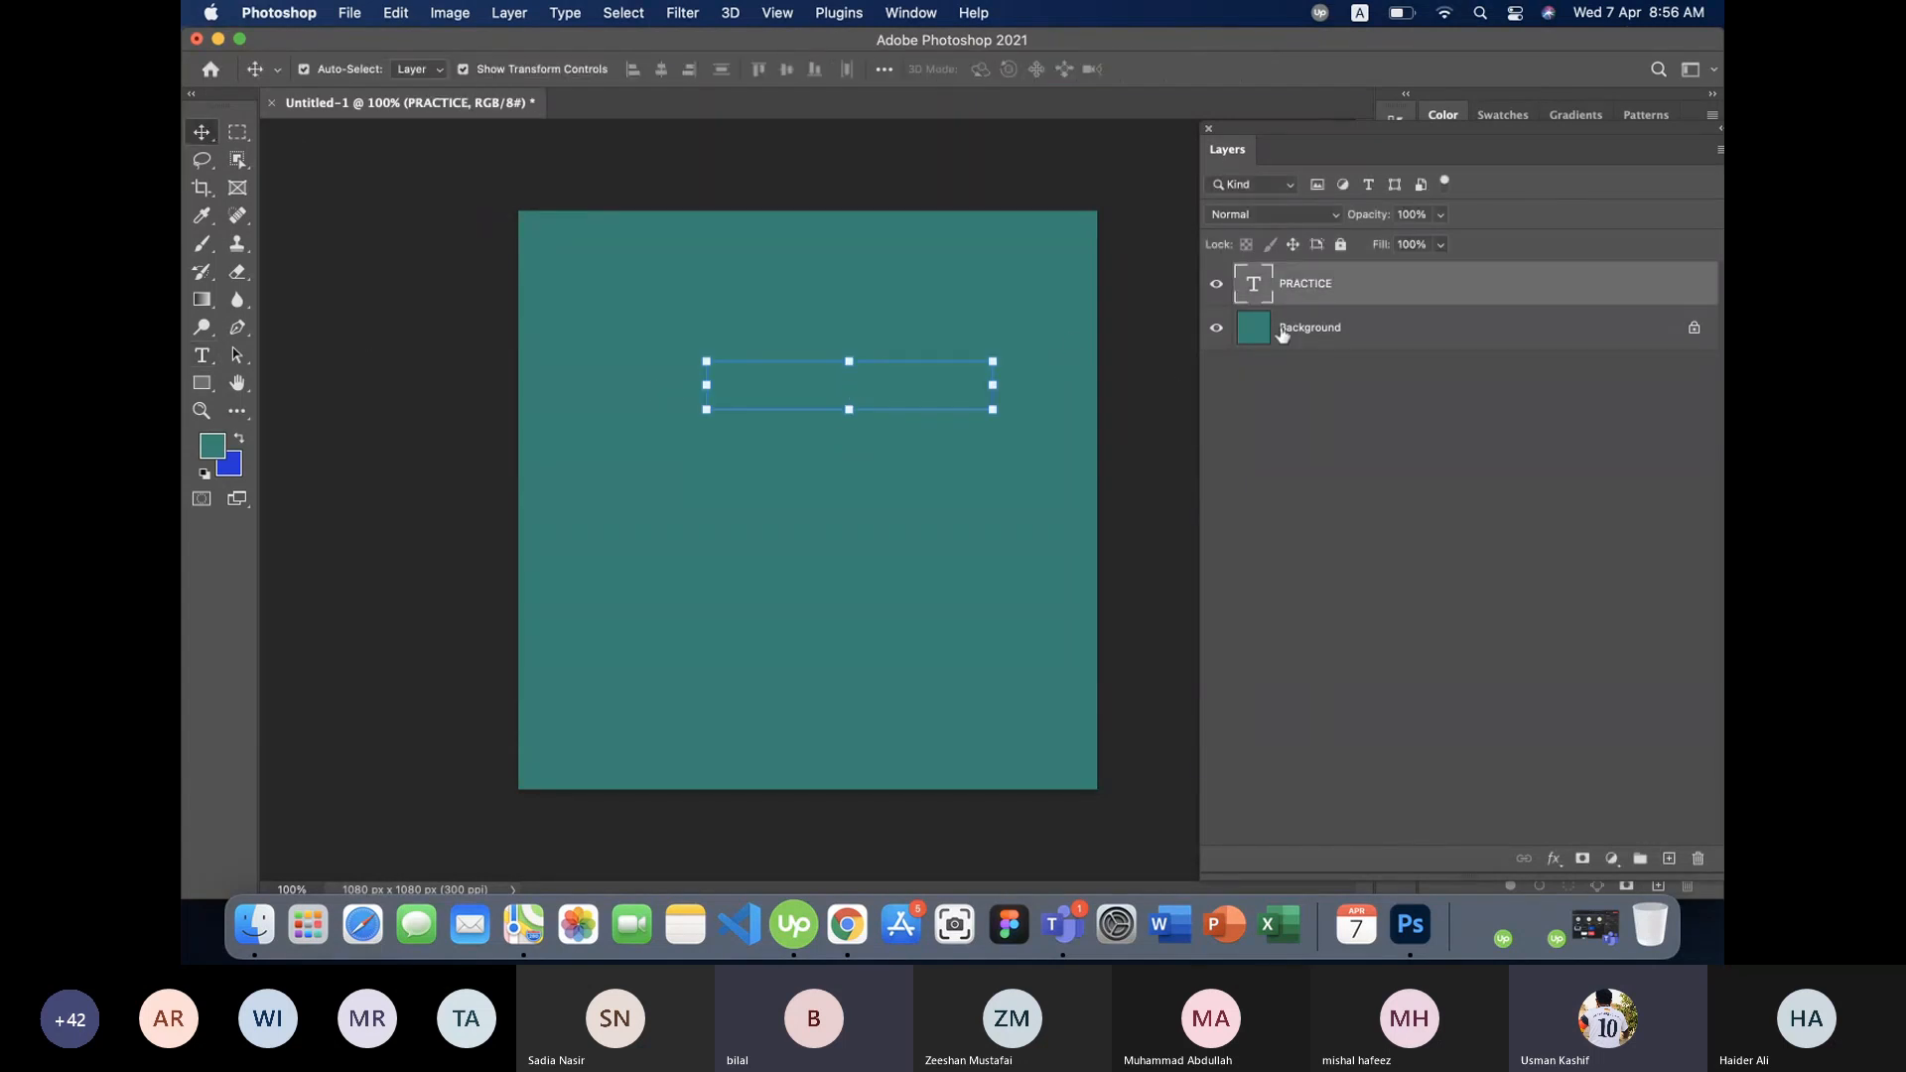
pyautogui.moveTo(894, 396); pyautogui.dragTo(850, 368)
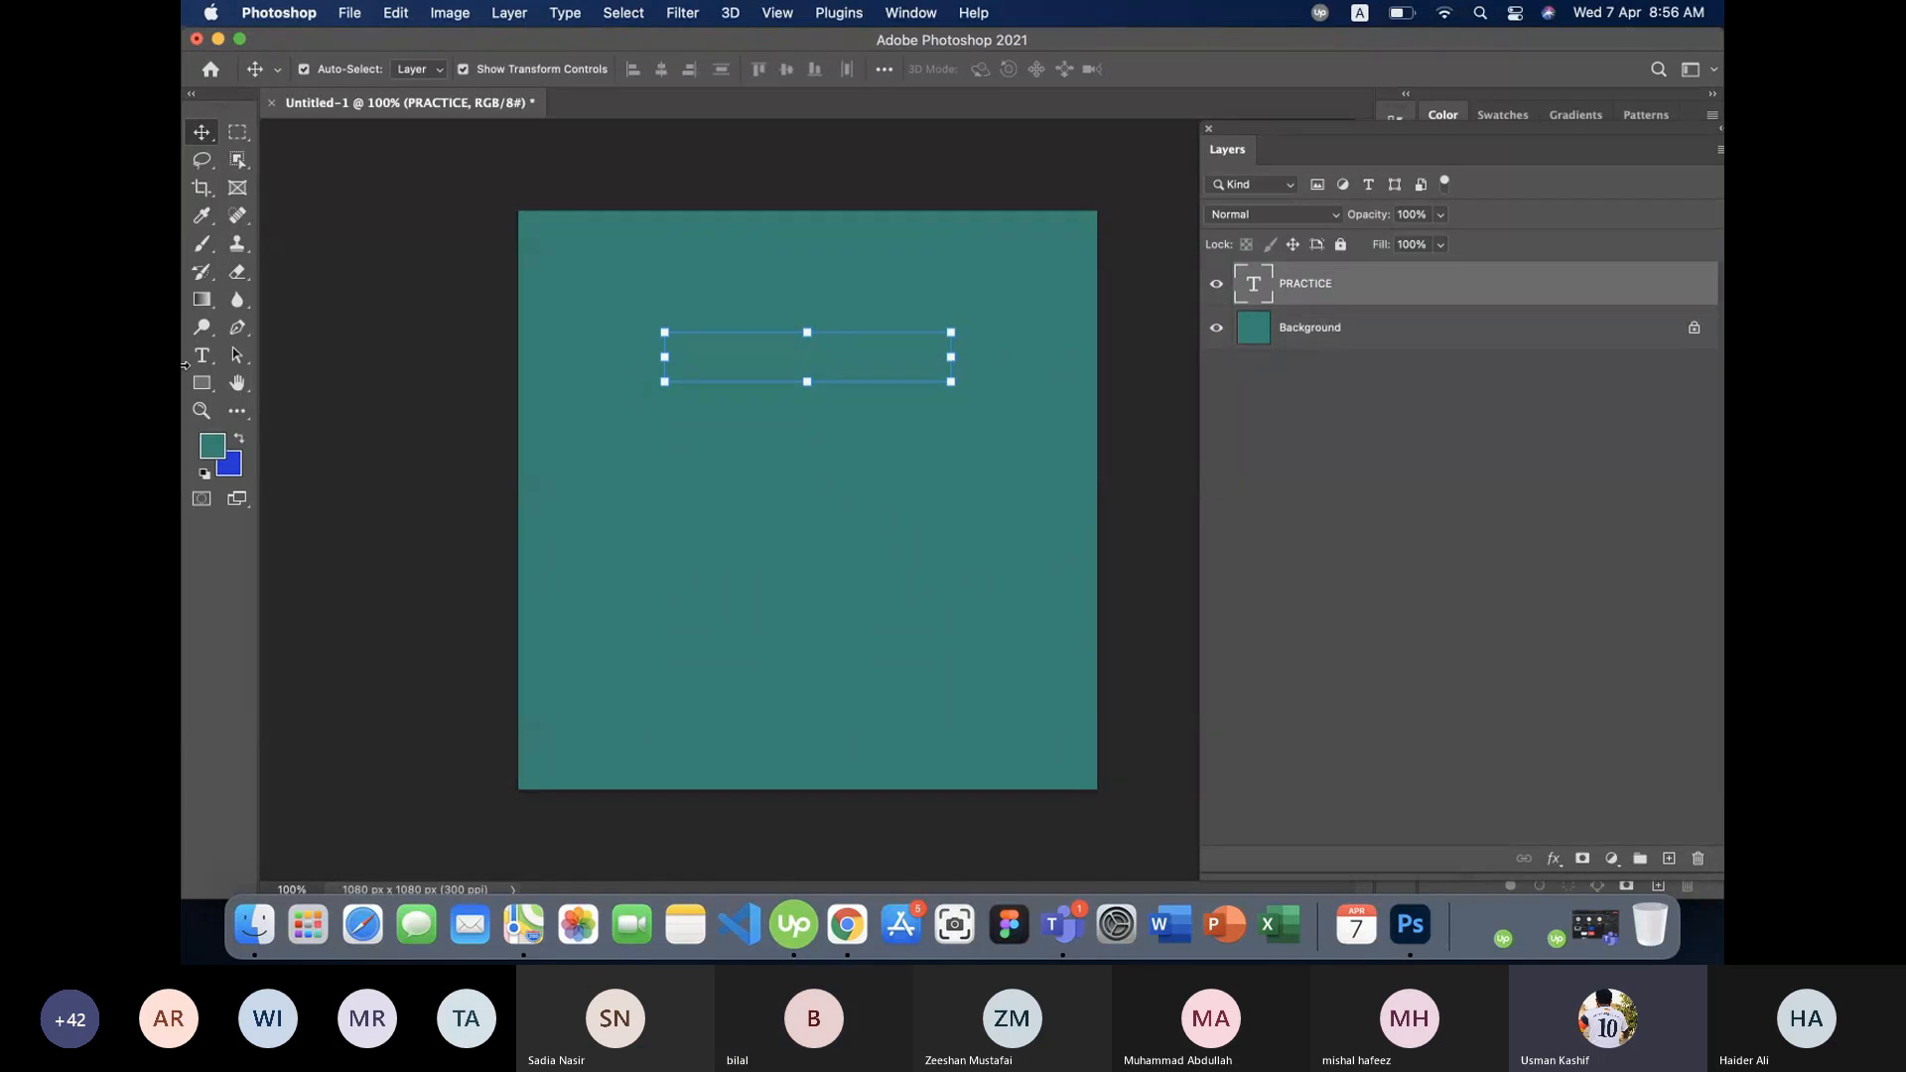
# - Change the PRACTICE text color to white (#ffffff) and its font to Arial Rounded MT Bold
pyautogui.click(201, 355)
pyautogui.click(1012, 68)
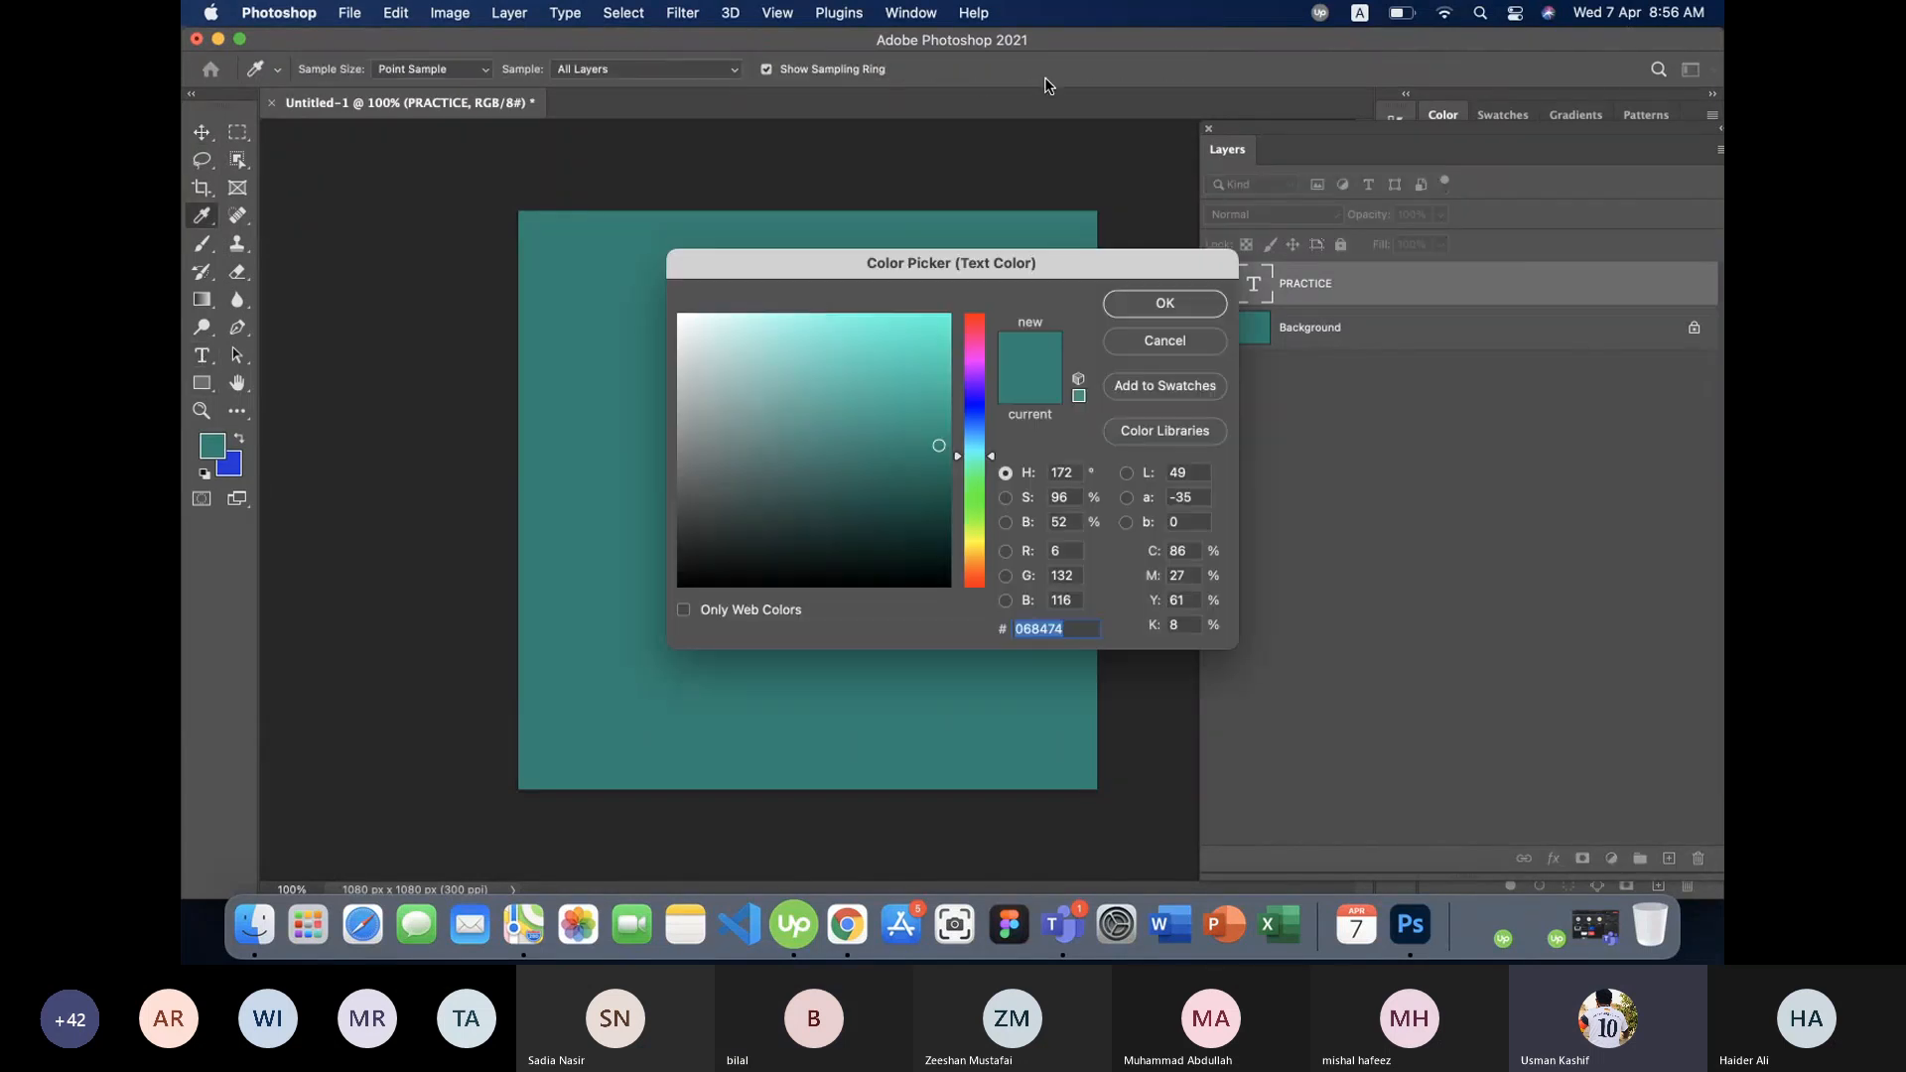
pyautogui.moveTo(745, 383); pyautogui.dragTo(586, 244)
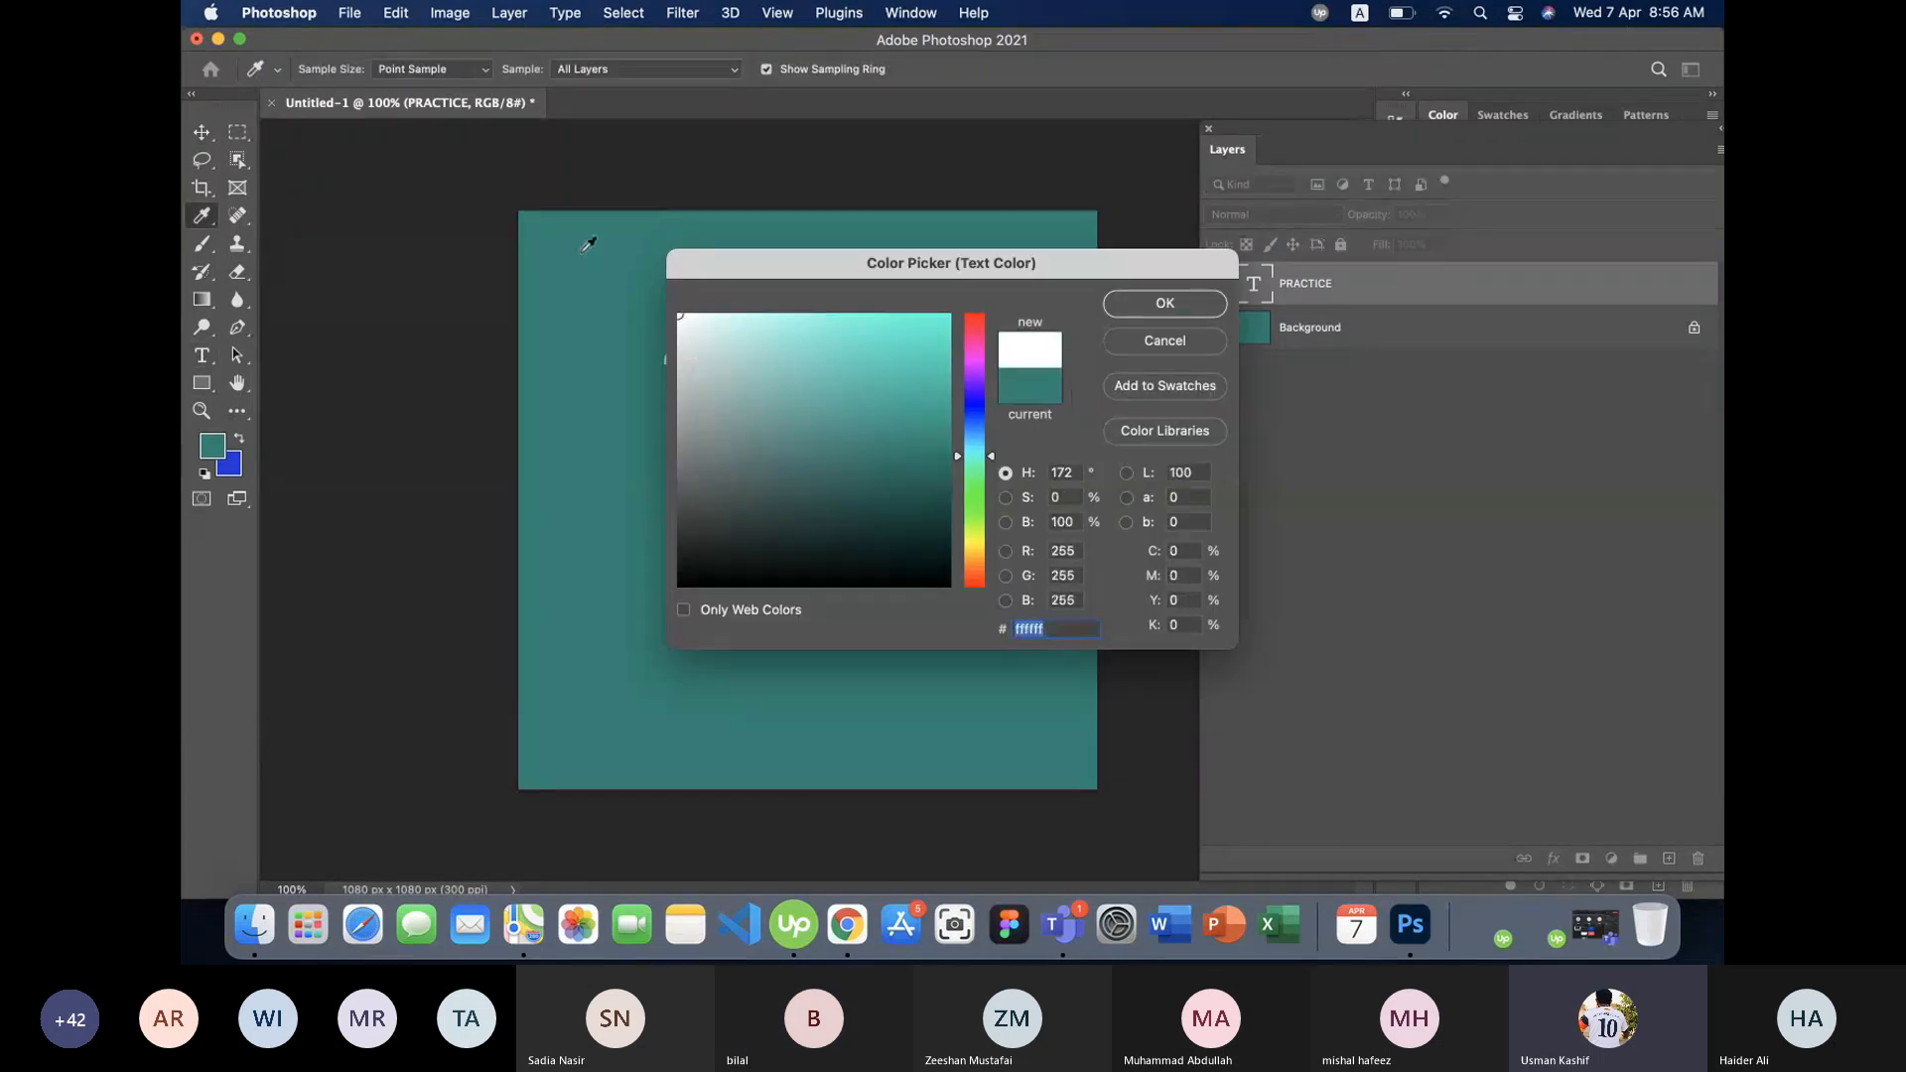
pyautogui.click(1165, 305)
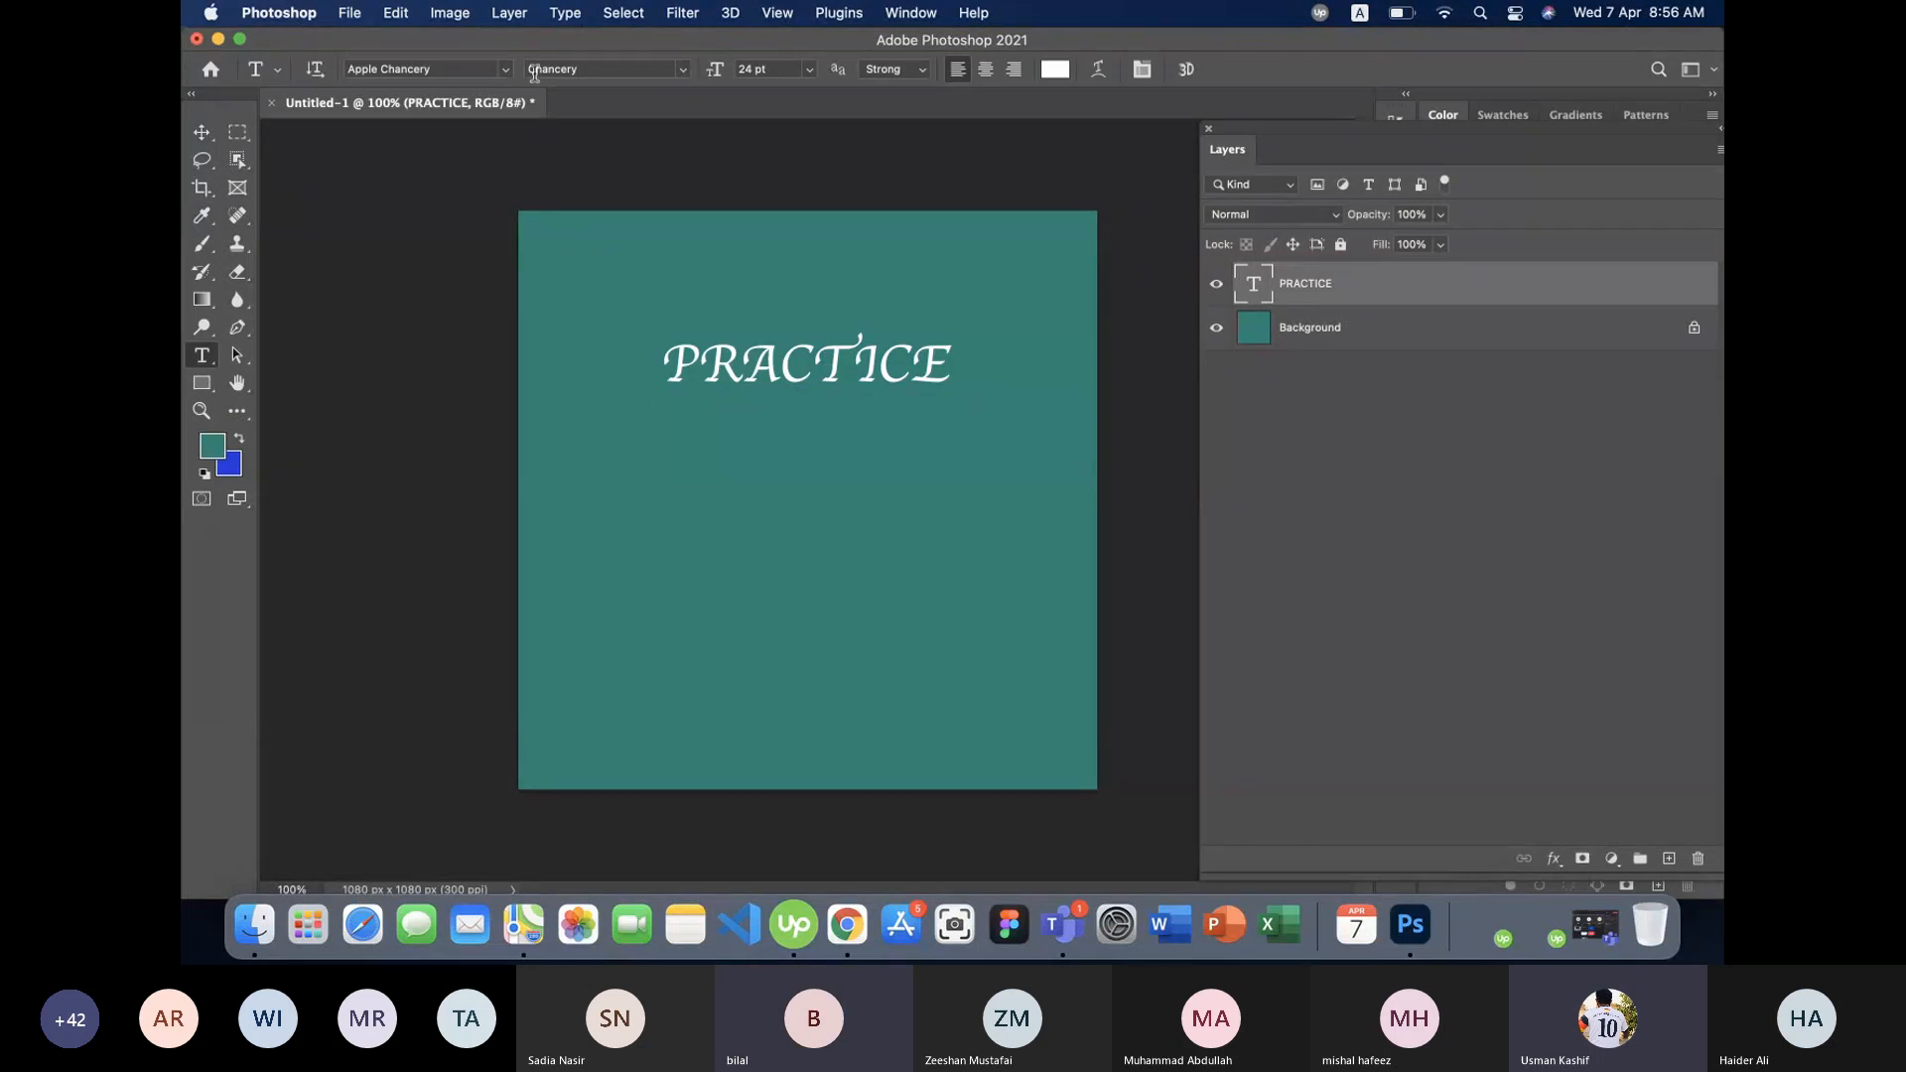
pyautogui.click(506, 69)
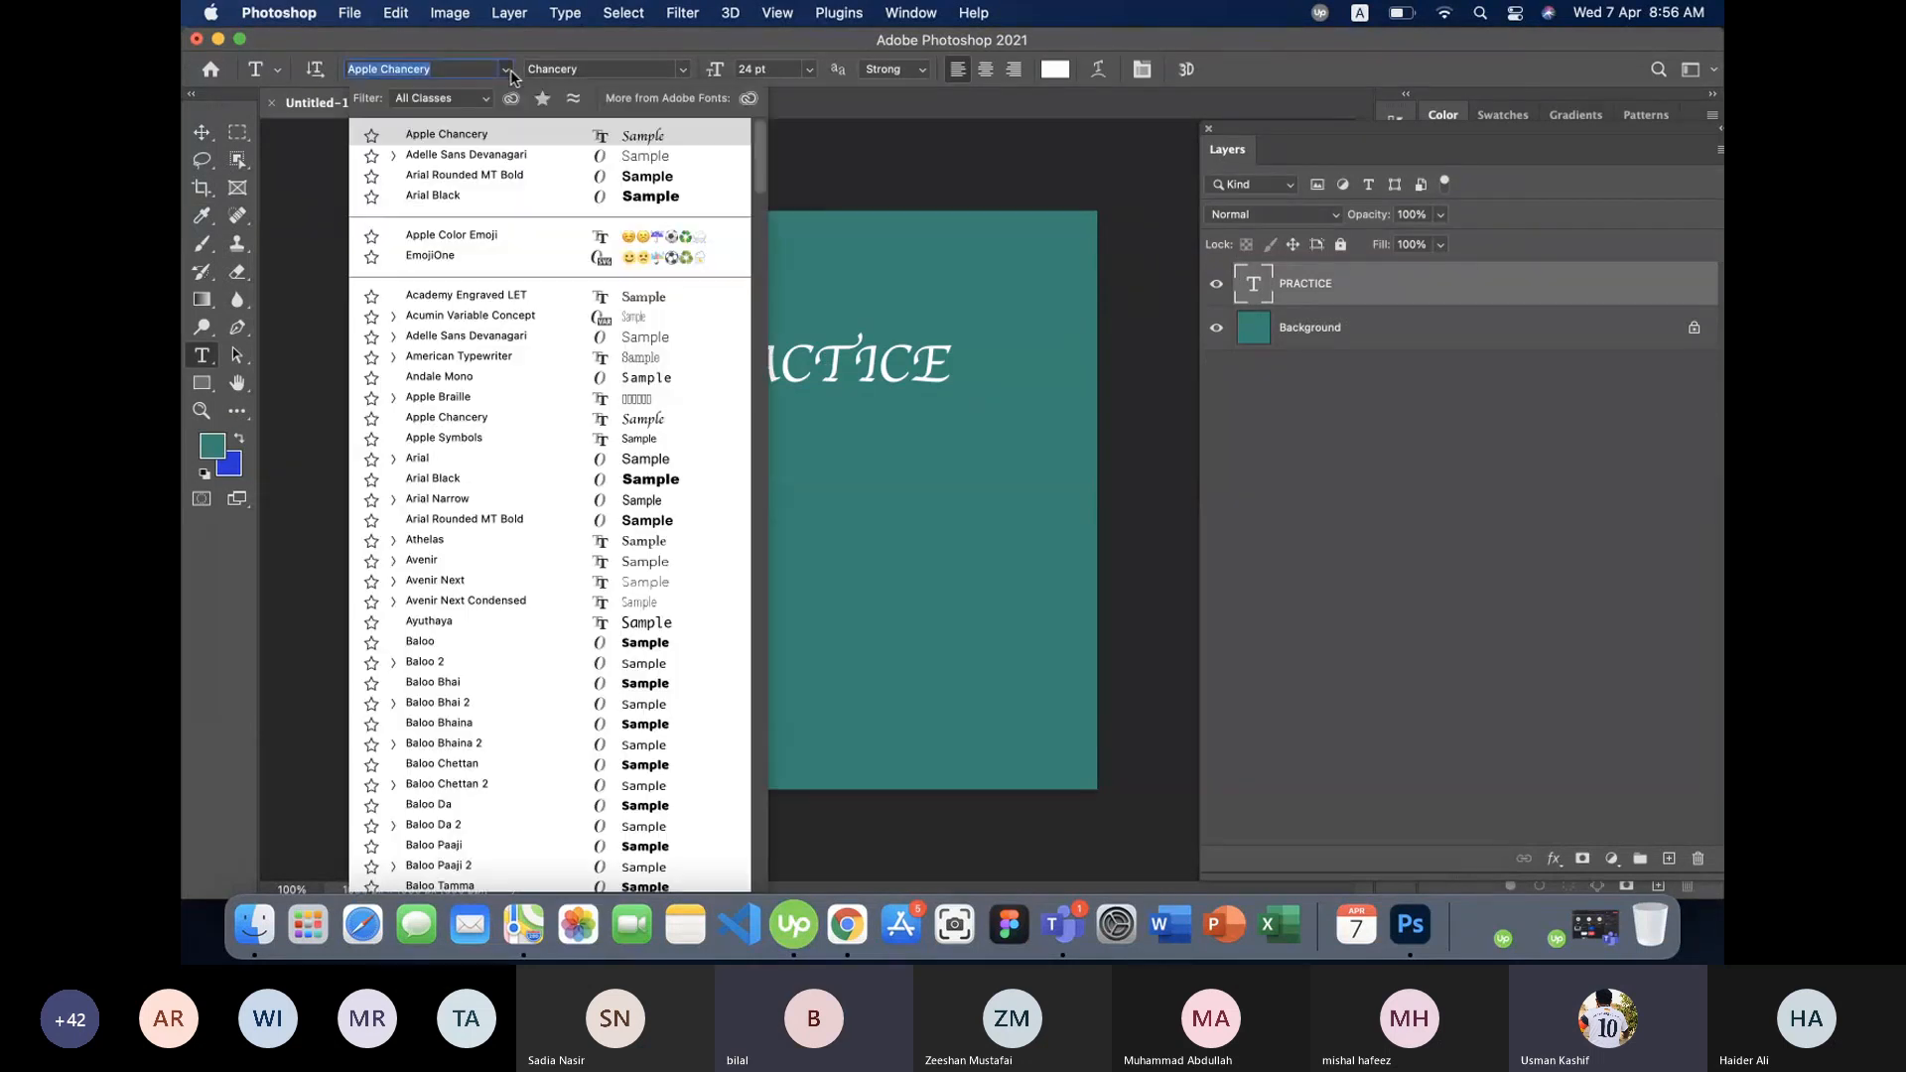
pyautogui.click(547, 197)
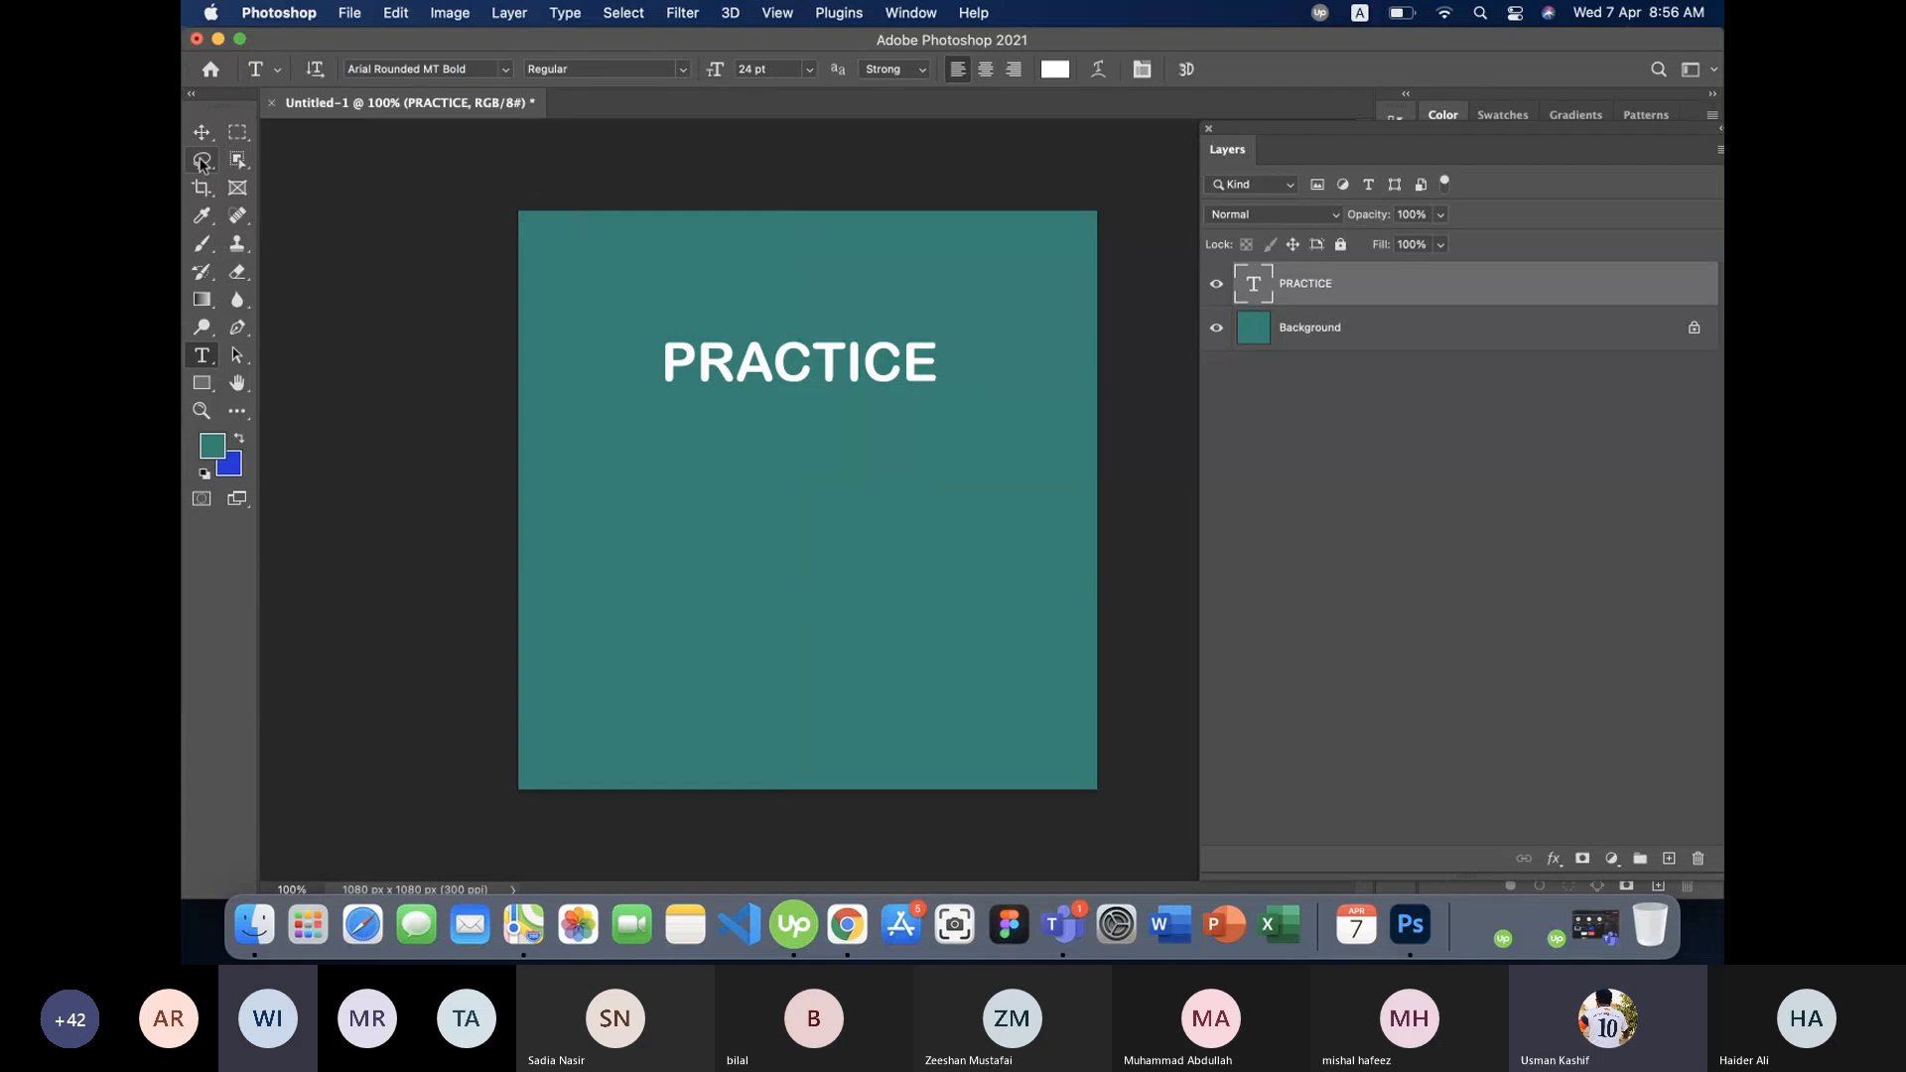
# - Enlarge the PRACTICE text to about 141% and center it horizontally near the top edge of the canvas
pyautogui.click(205, 141)
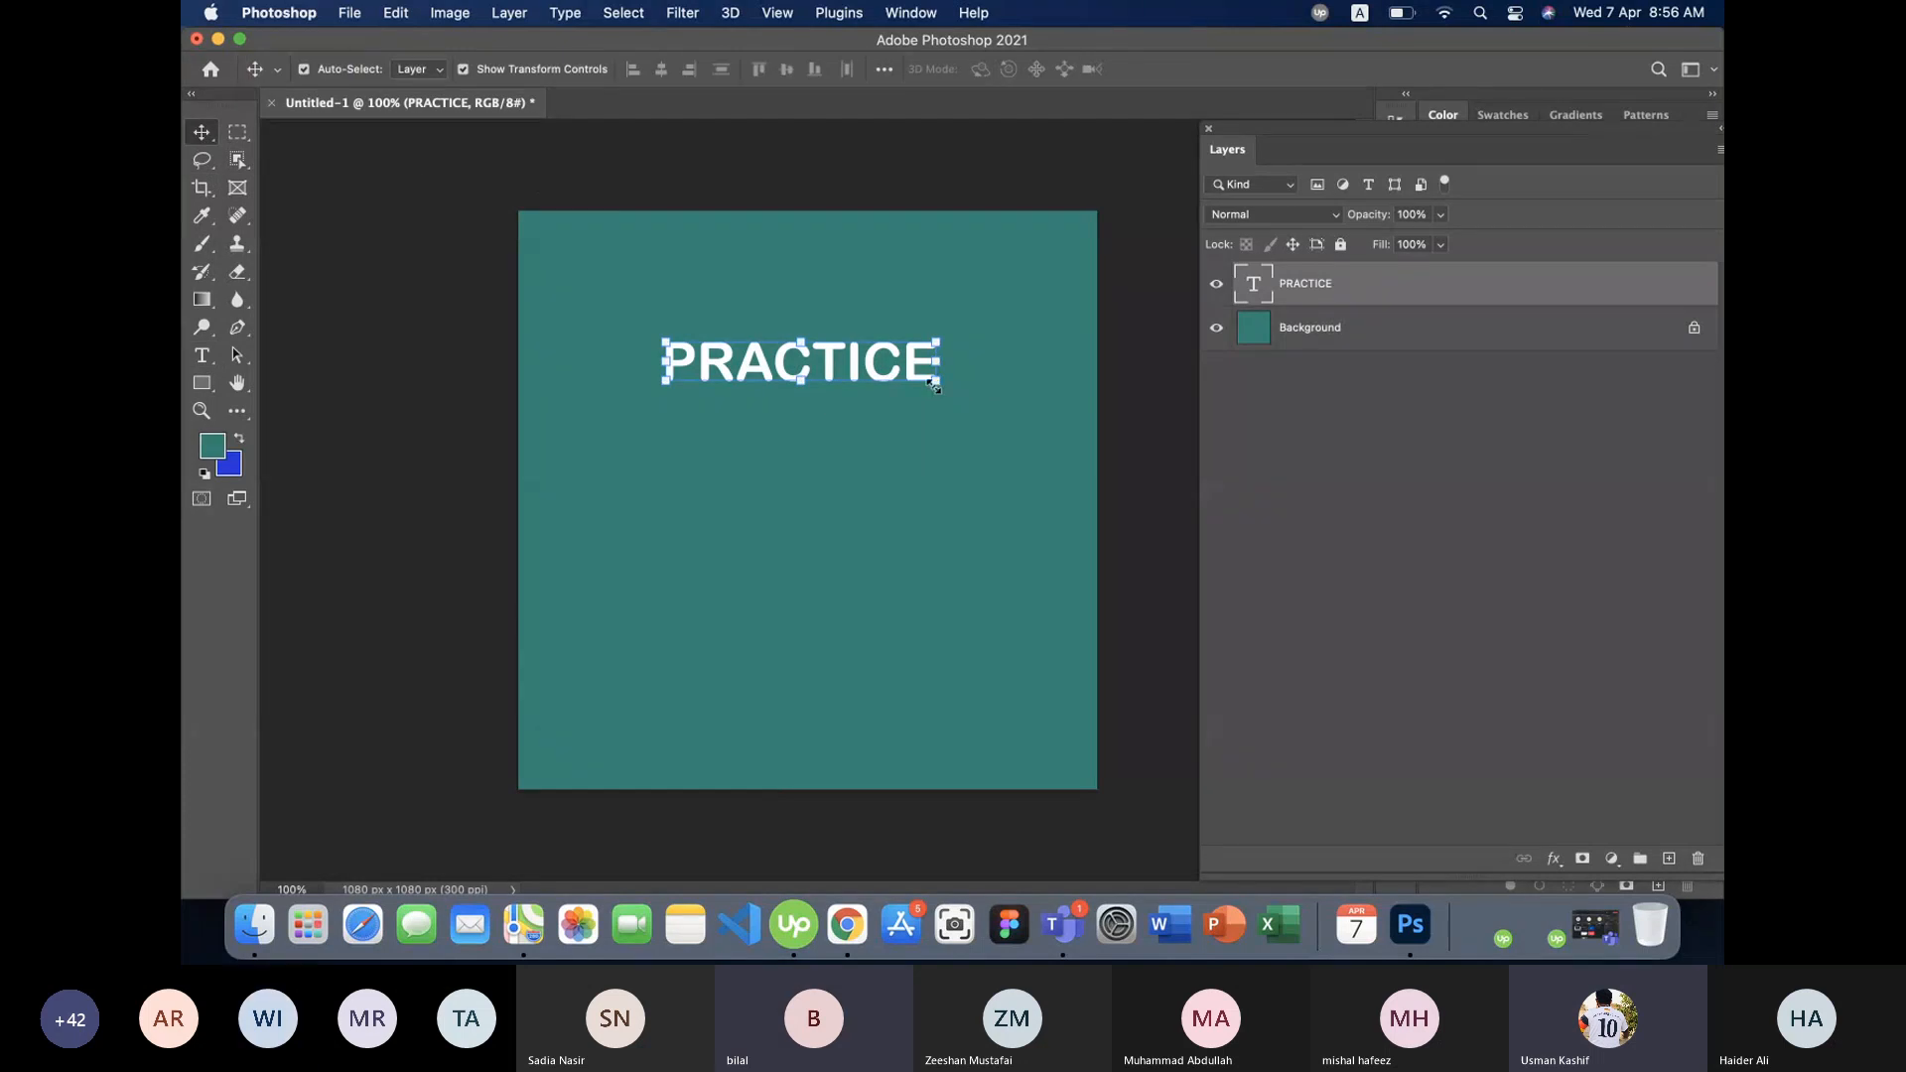
pyautogui.moveTo(938, 382); pyautogui.dragTo(1033, 413)
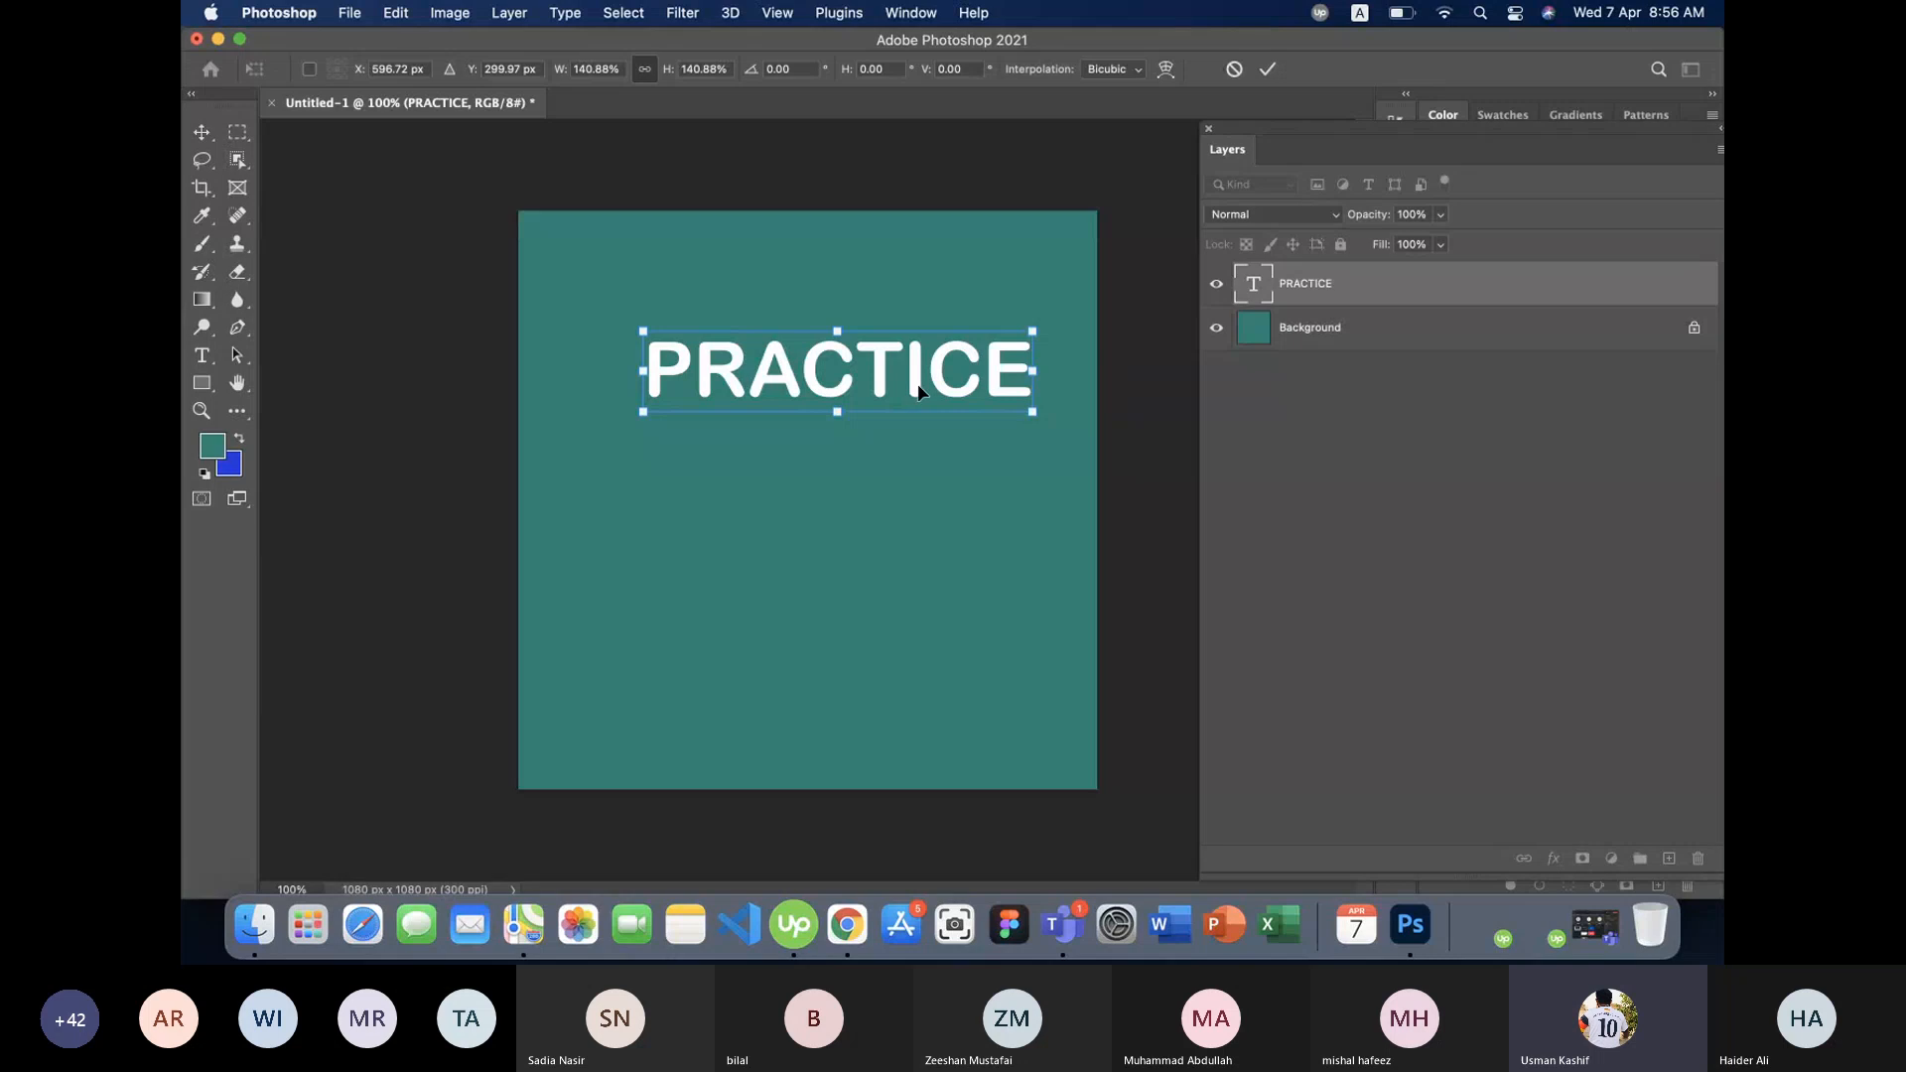
pyautogui.moveTo(918, 390); pyautogui.dragTo(890, 286)
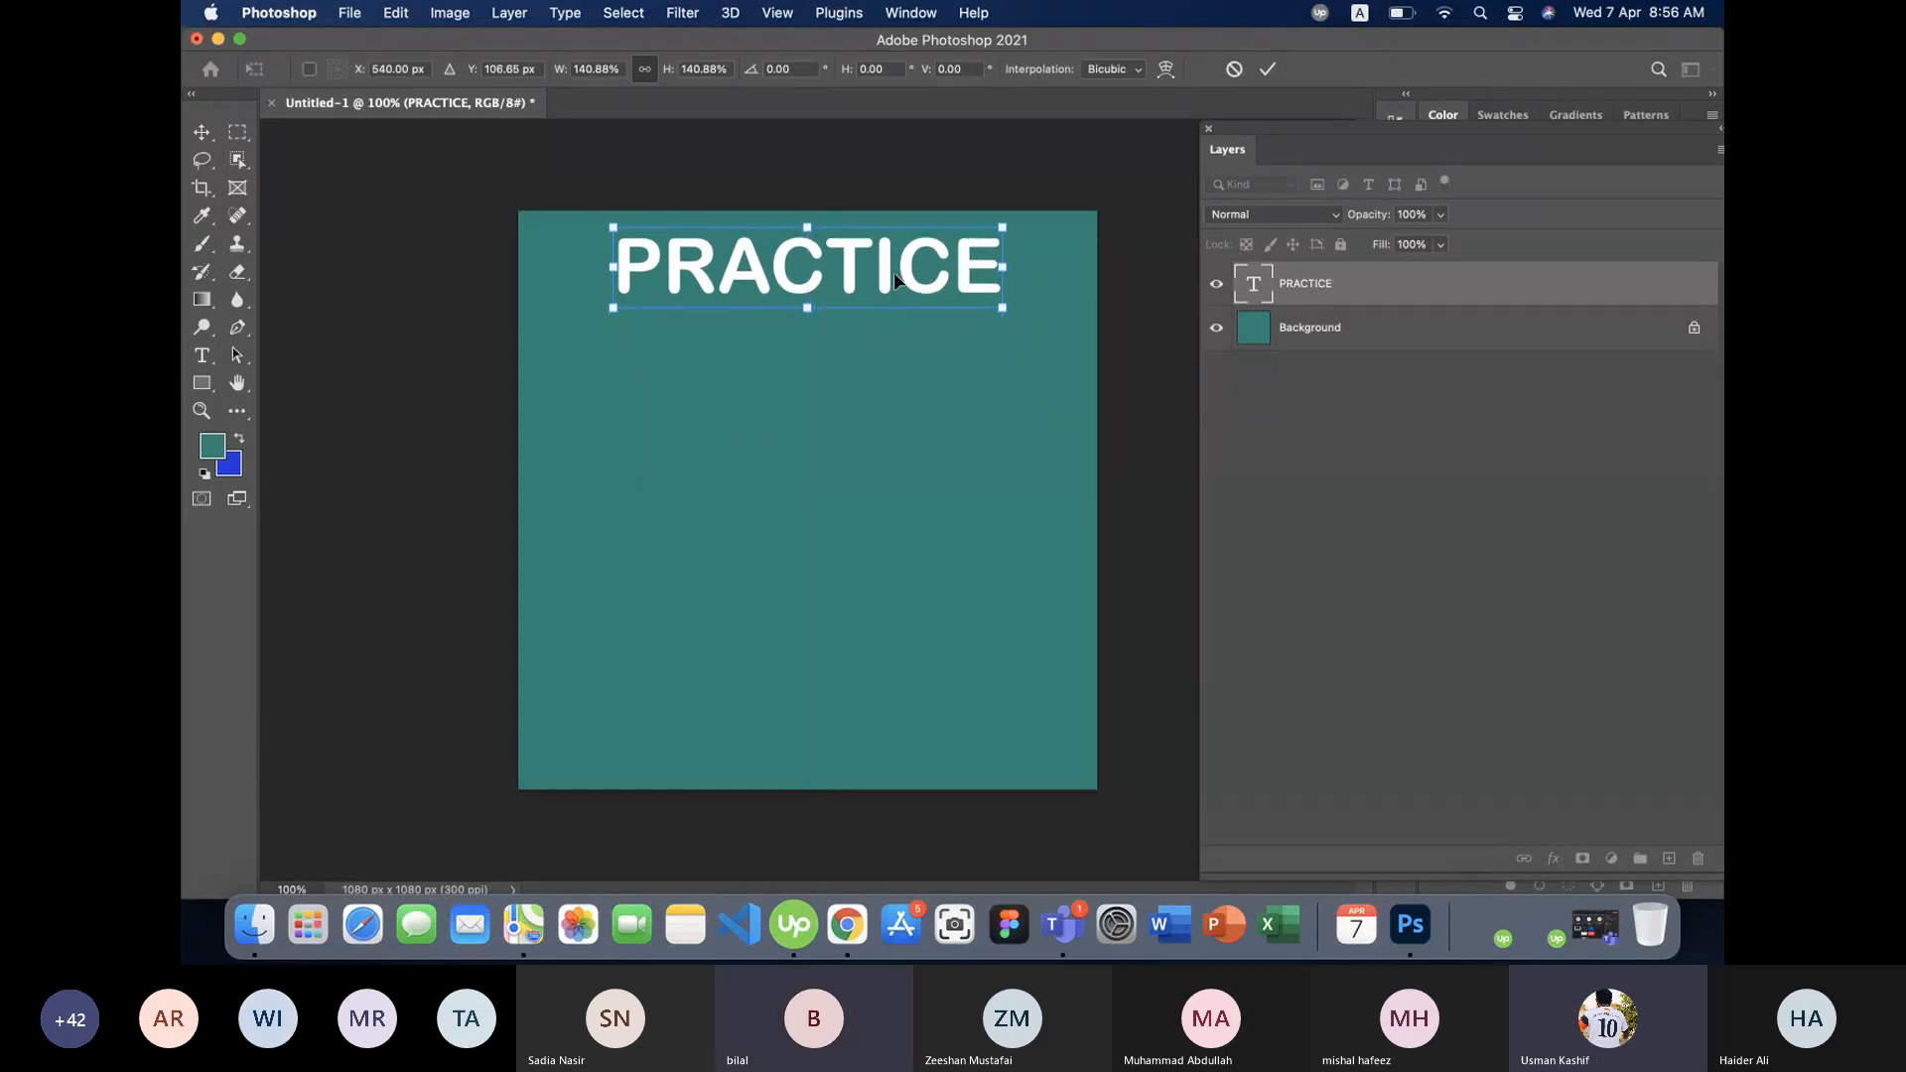
pyautogui.press('Return')
pyautogui.click(434, 404)
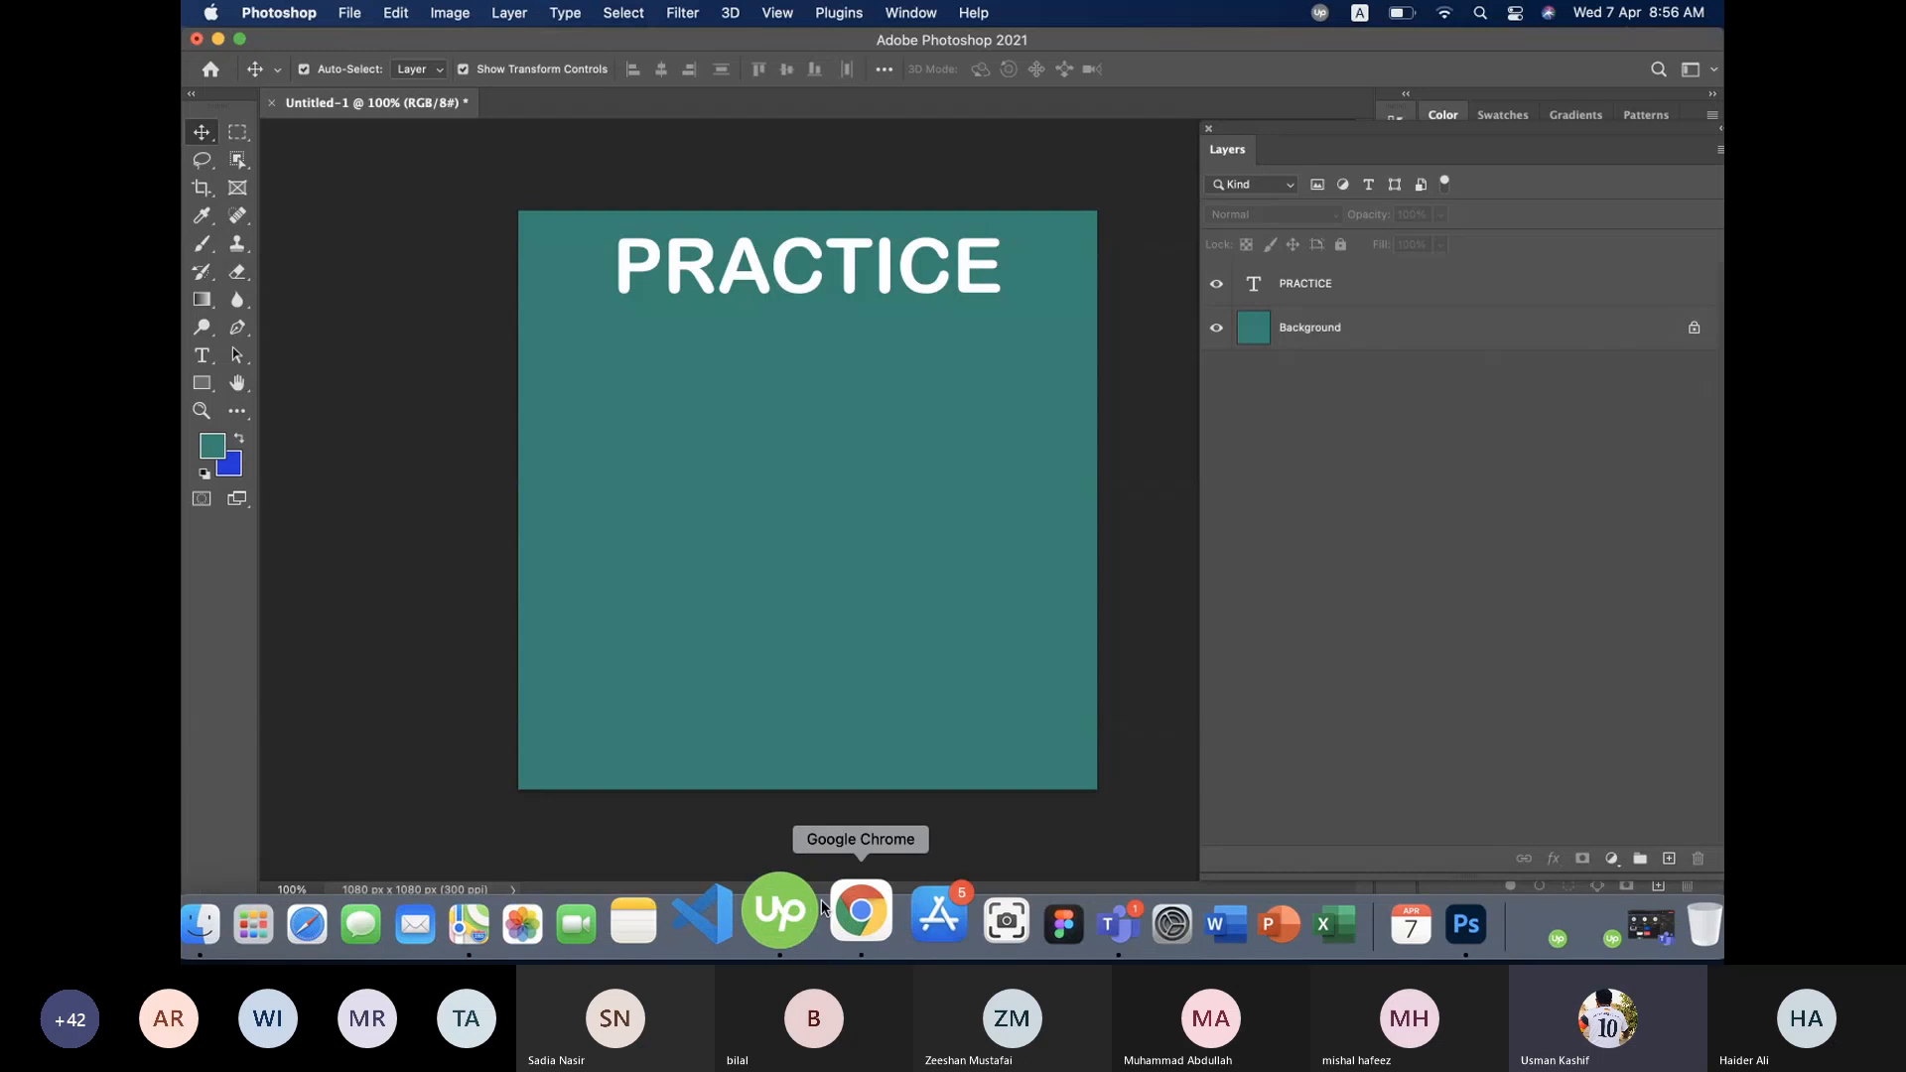
# - Switch to Chrome and search Google Images for "facebook icon"
pyautogui.click(842, 921)
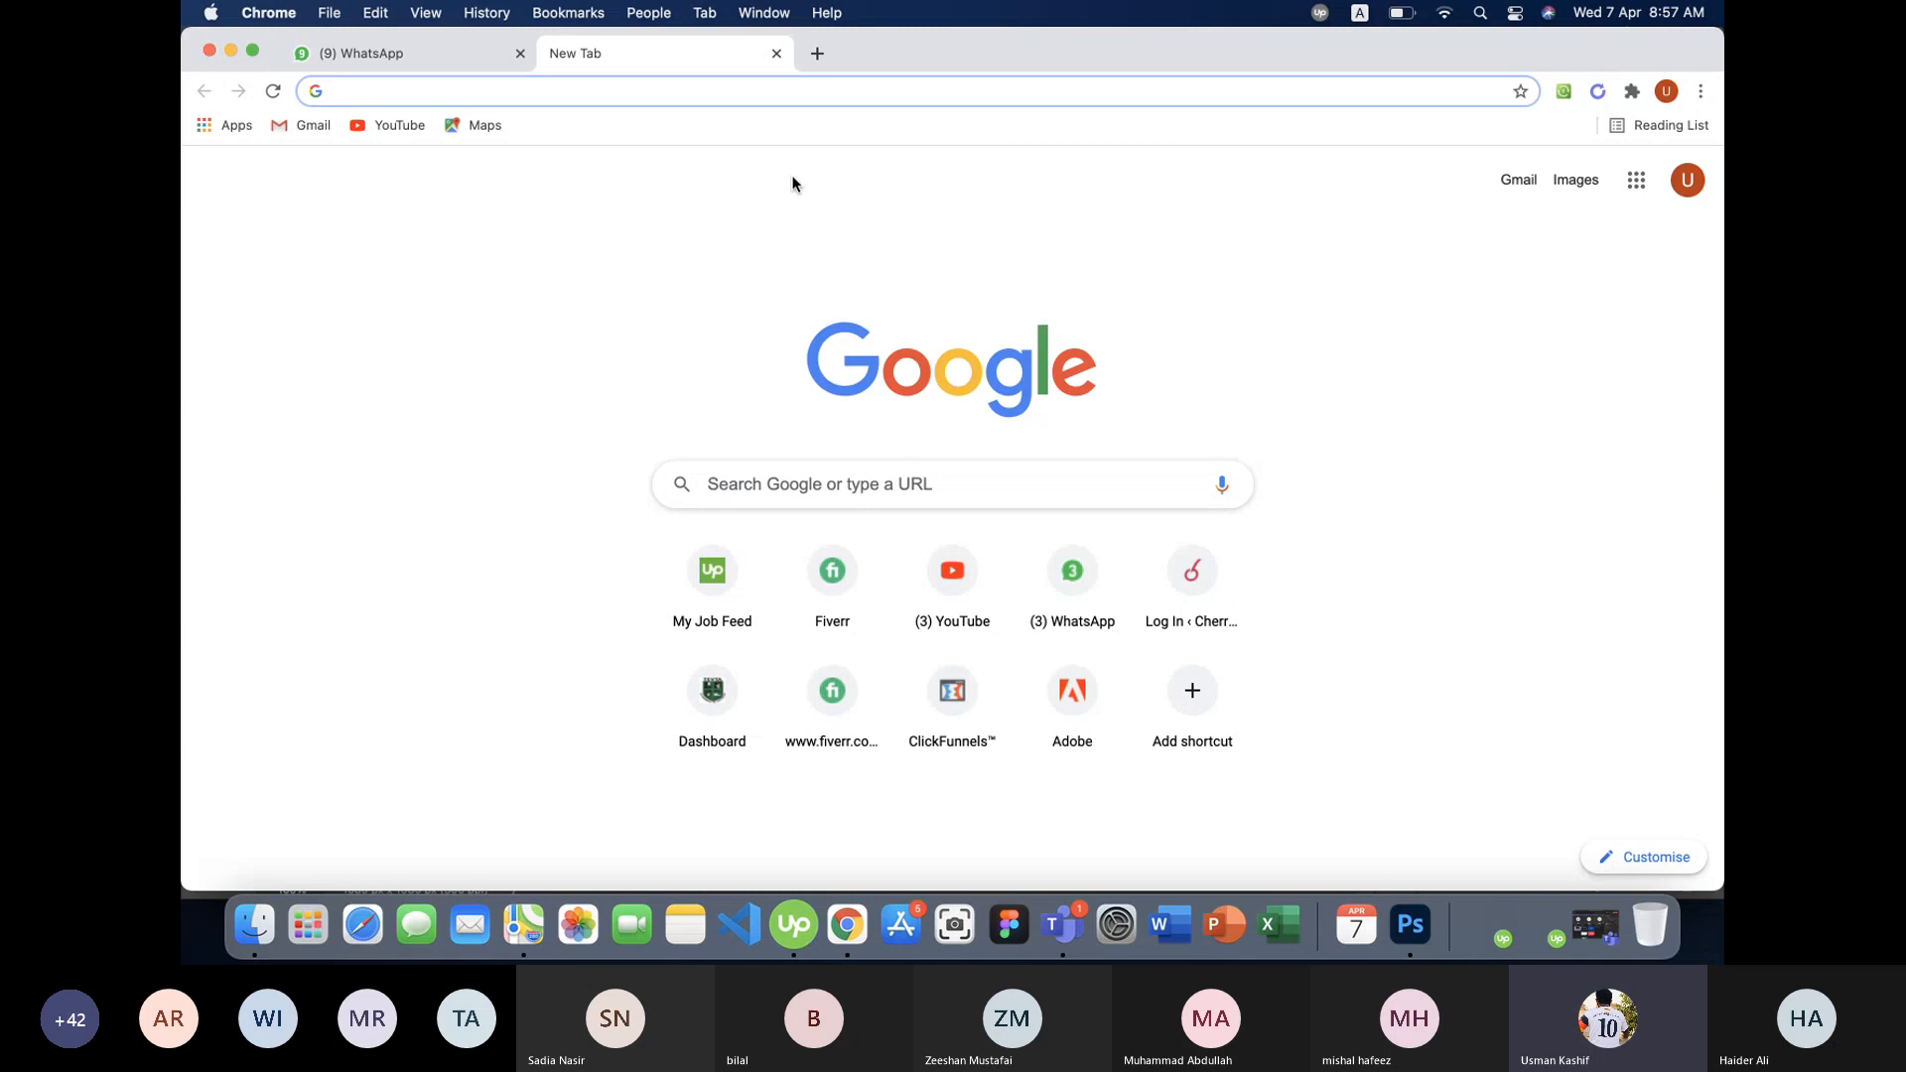
pyautogui.write('fa')
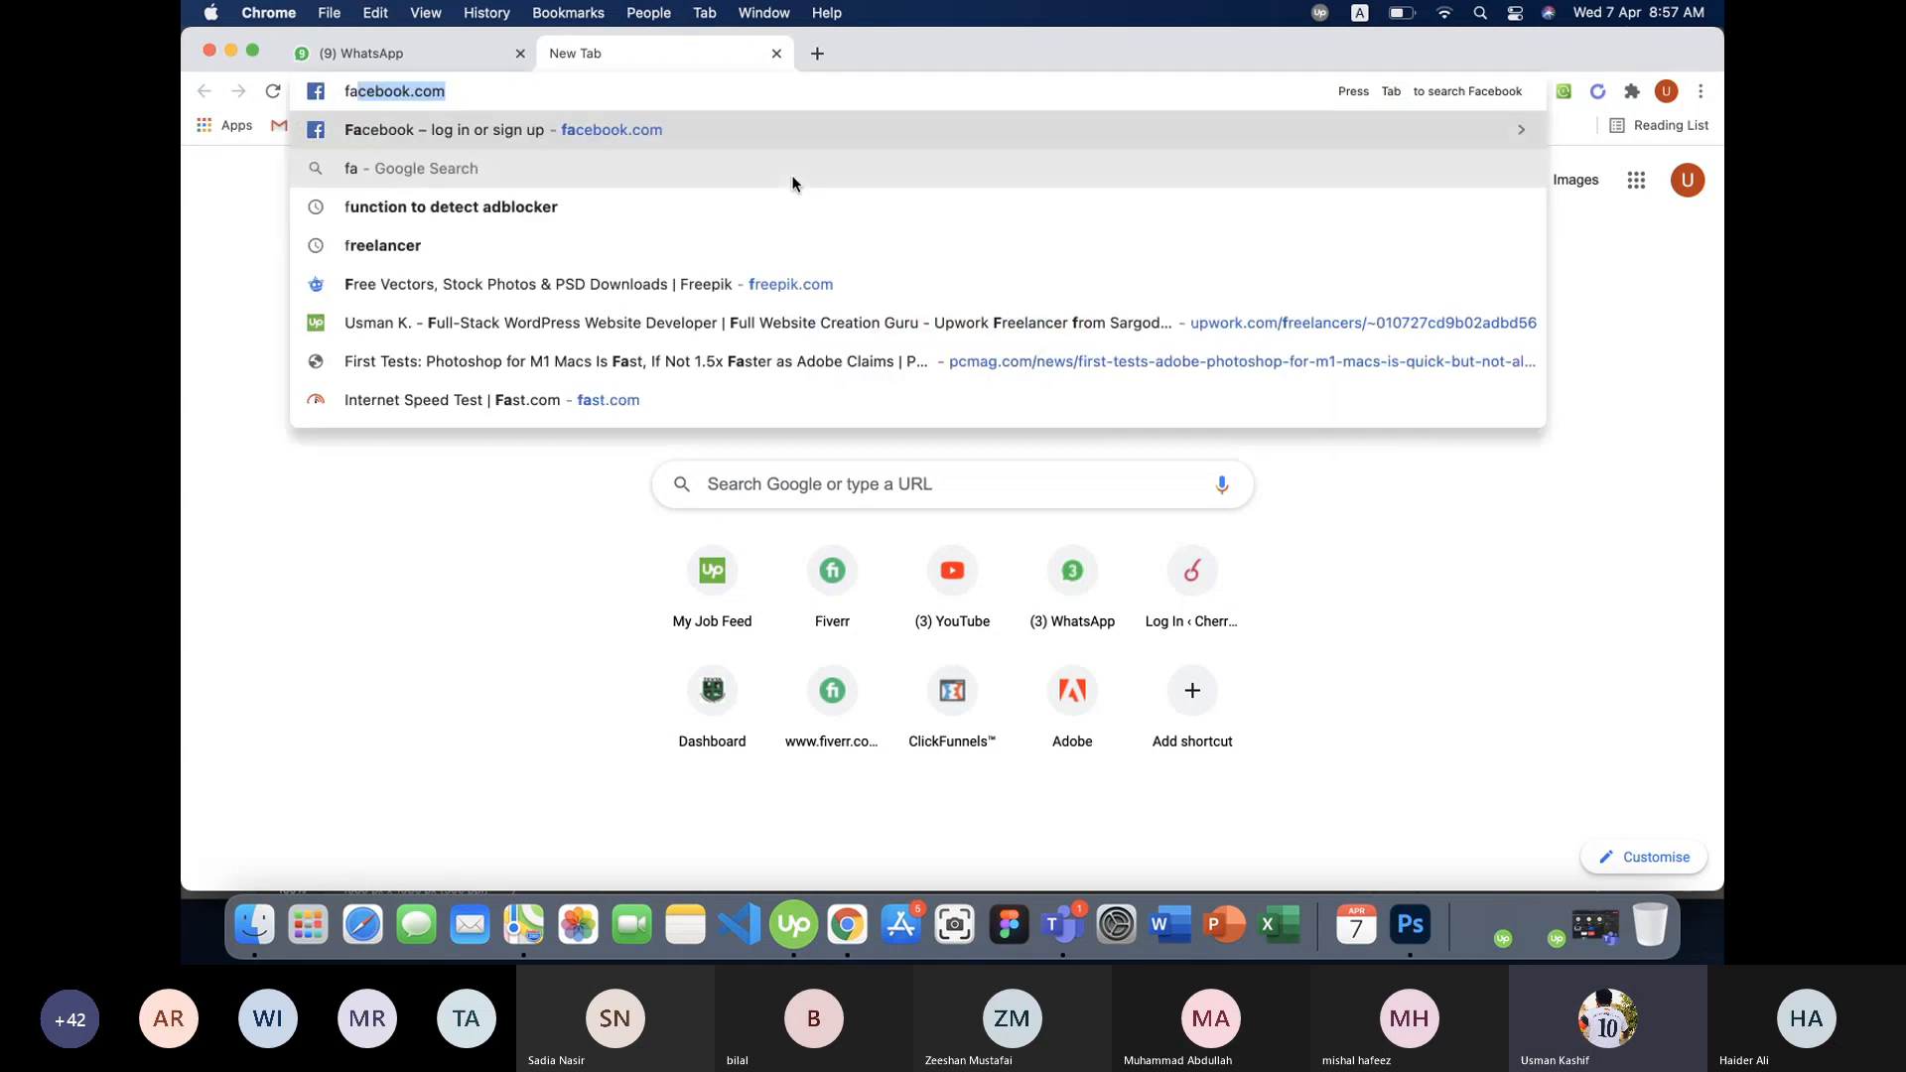
pyautogui.write('cebook icon')
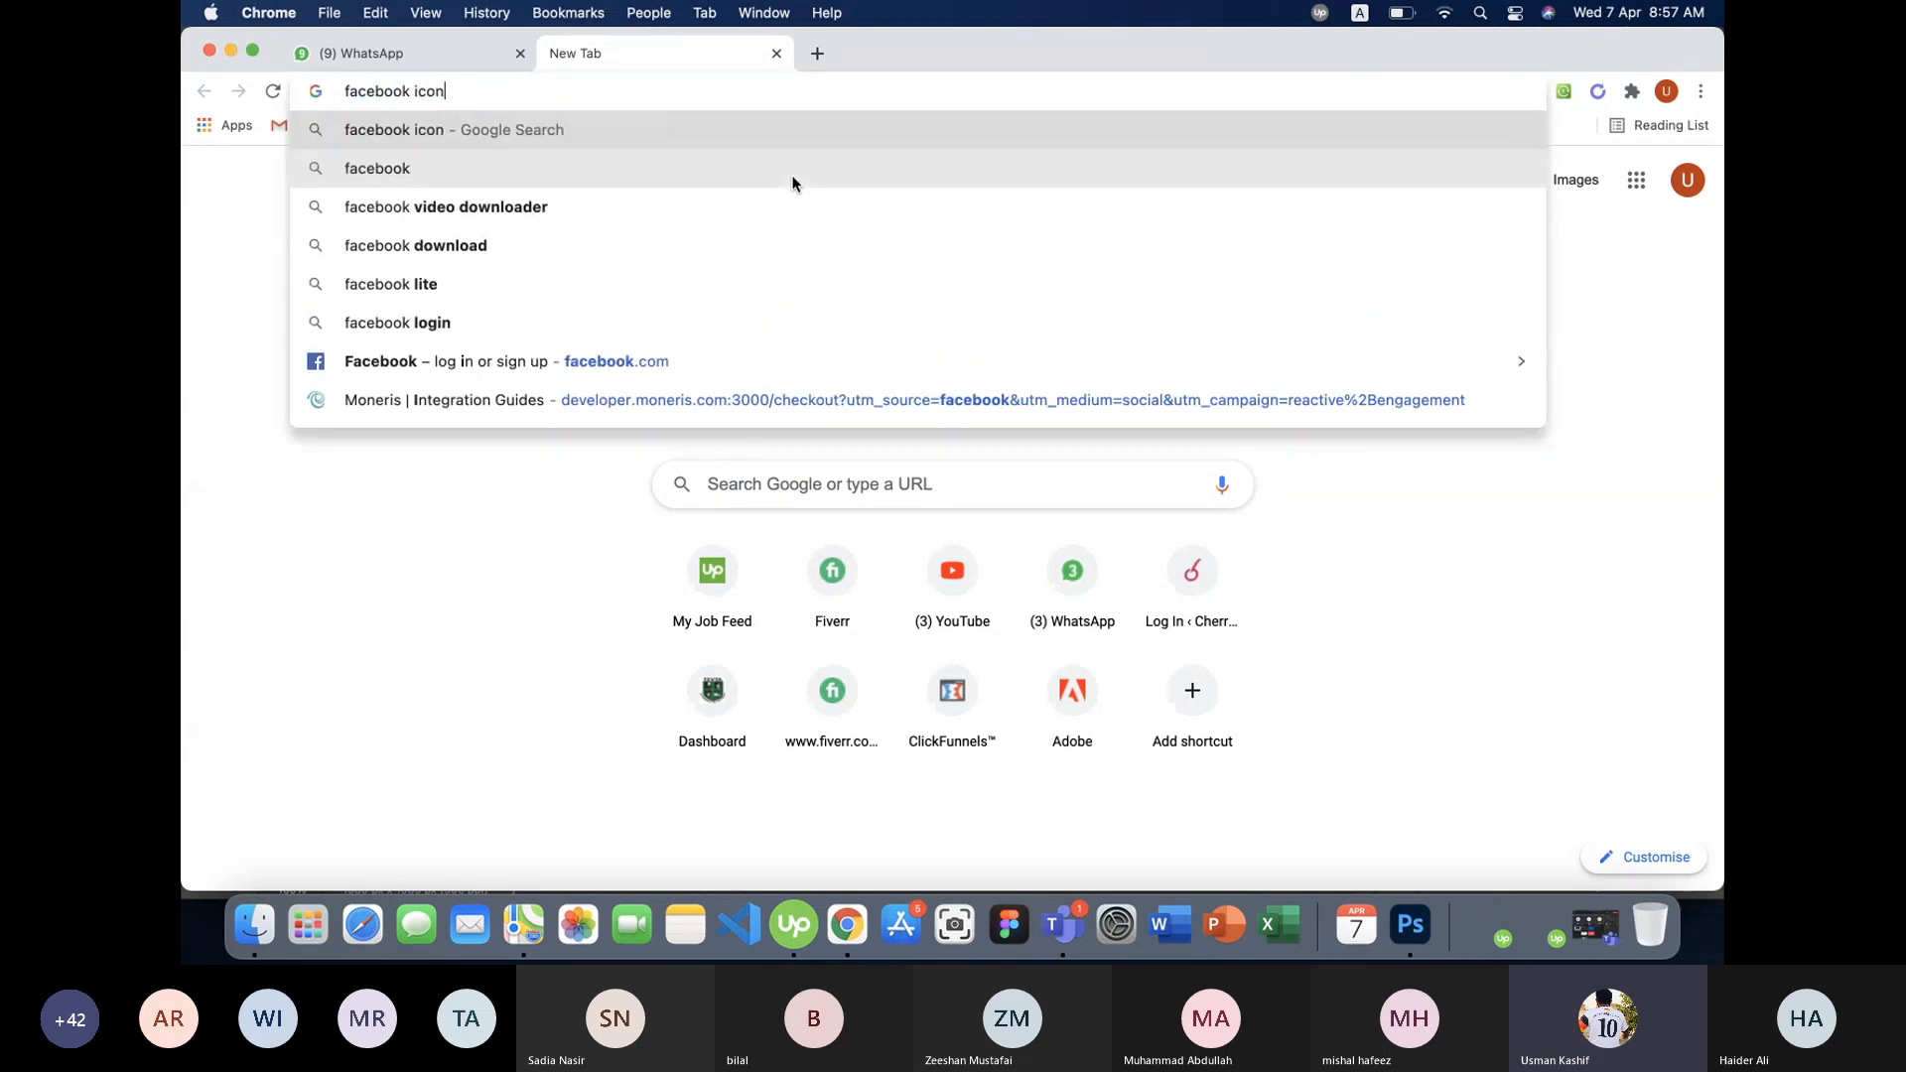
pyautogui.press('Return')
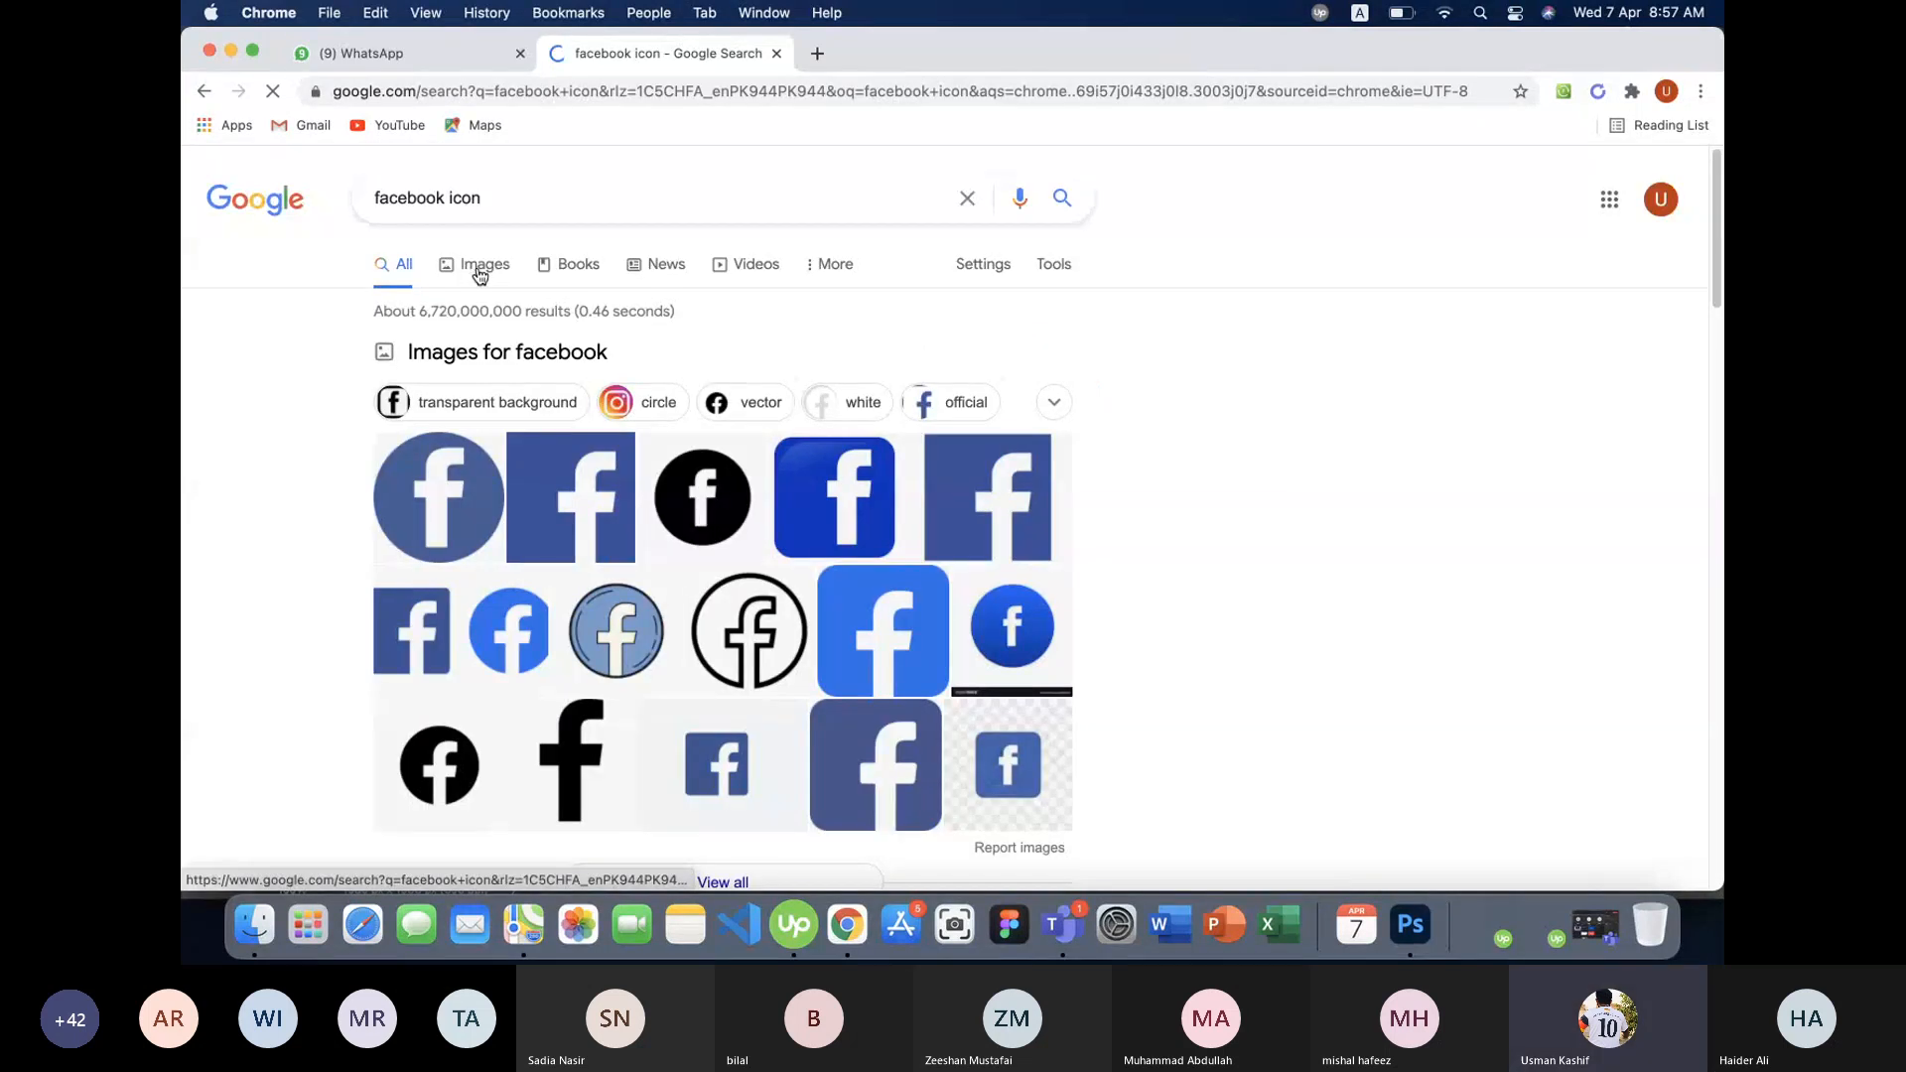
pyautogui.click(480, 269)
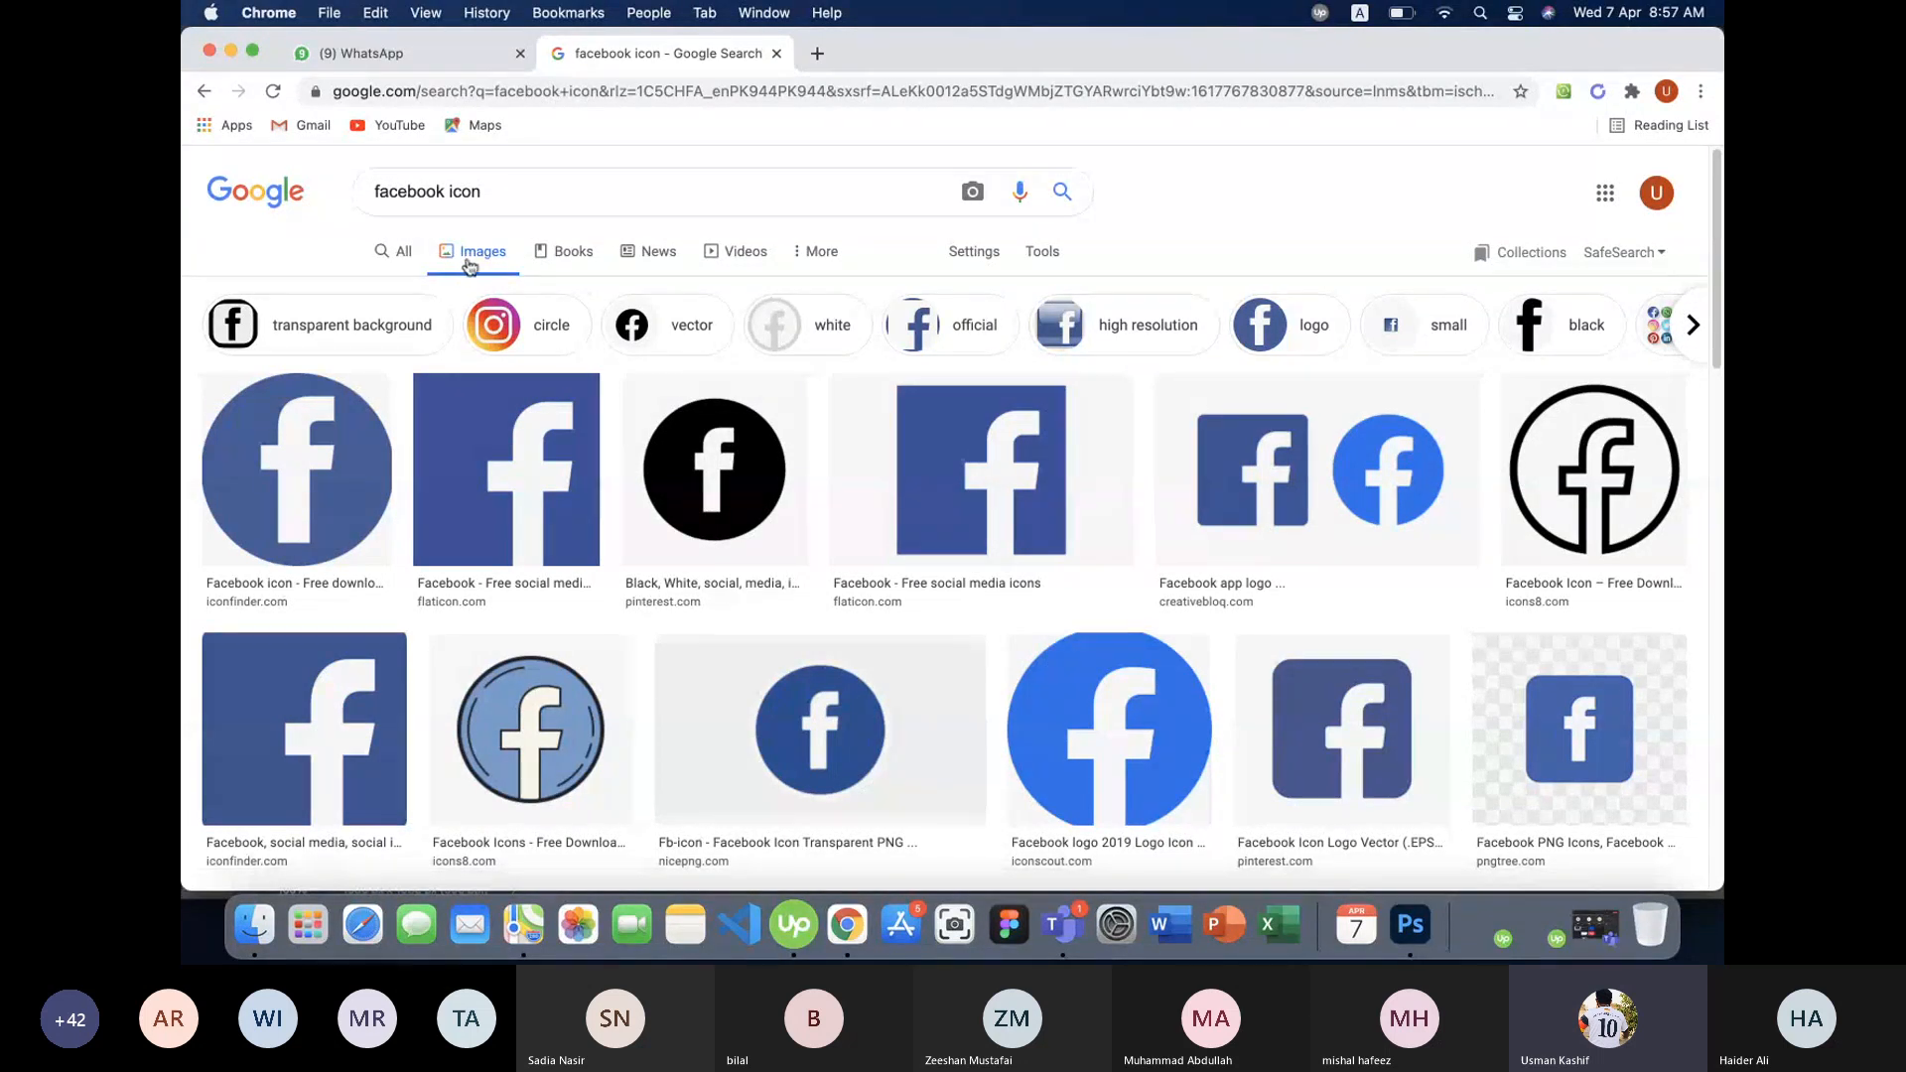
# - Filter the image results by colour to Transparent
pyautogui.click(1052, 256)
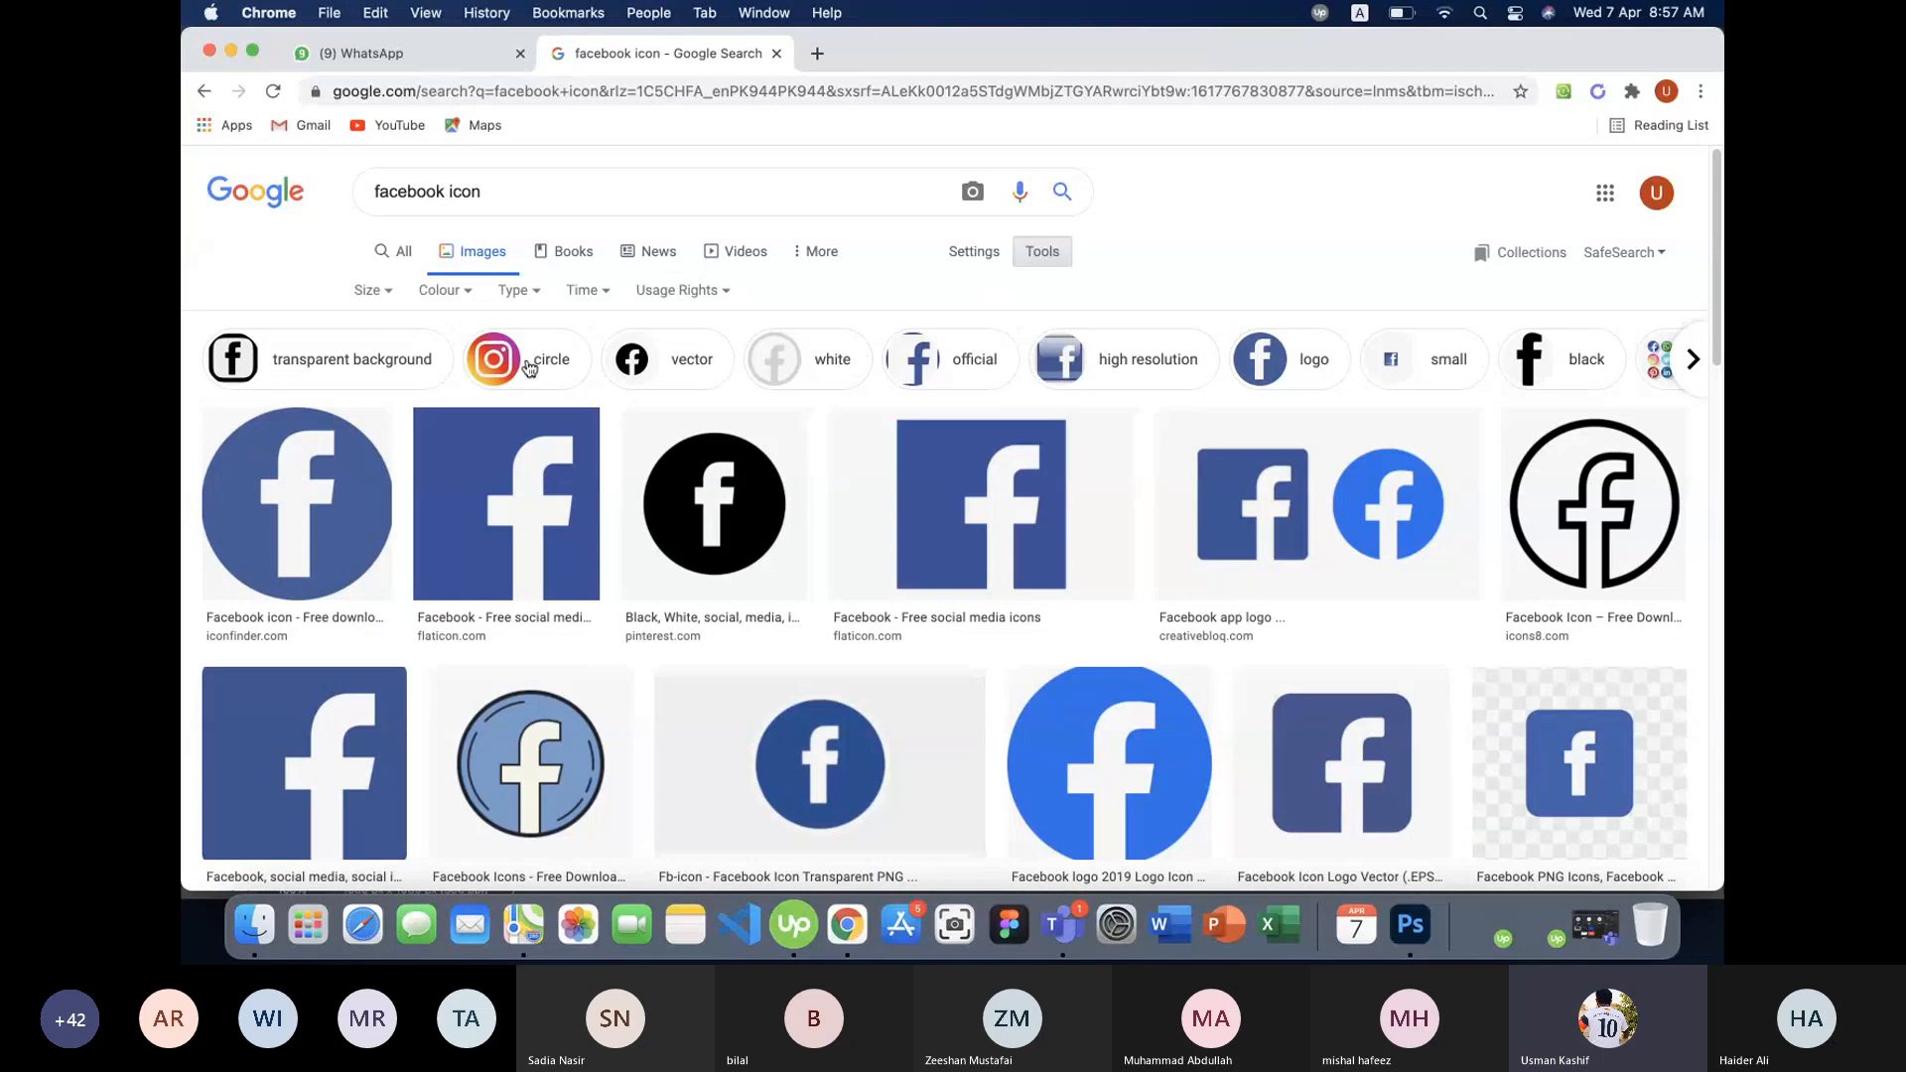
pyautogui.click(468, 294)
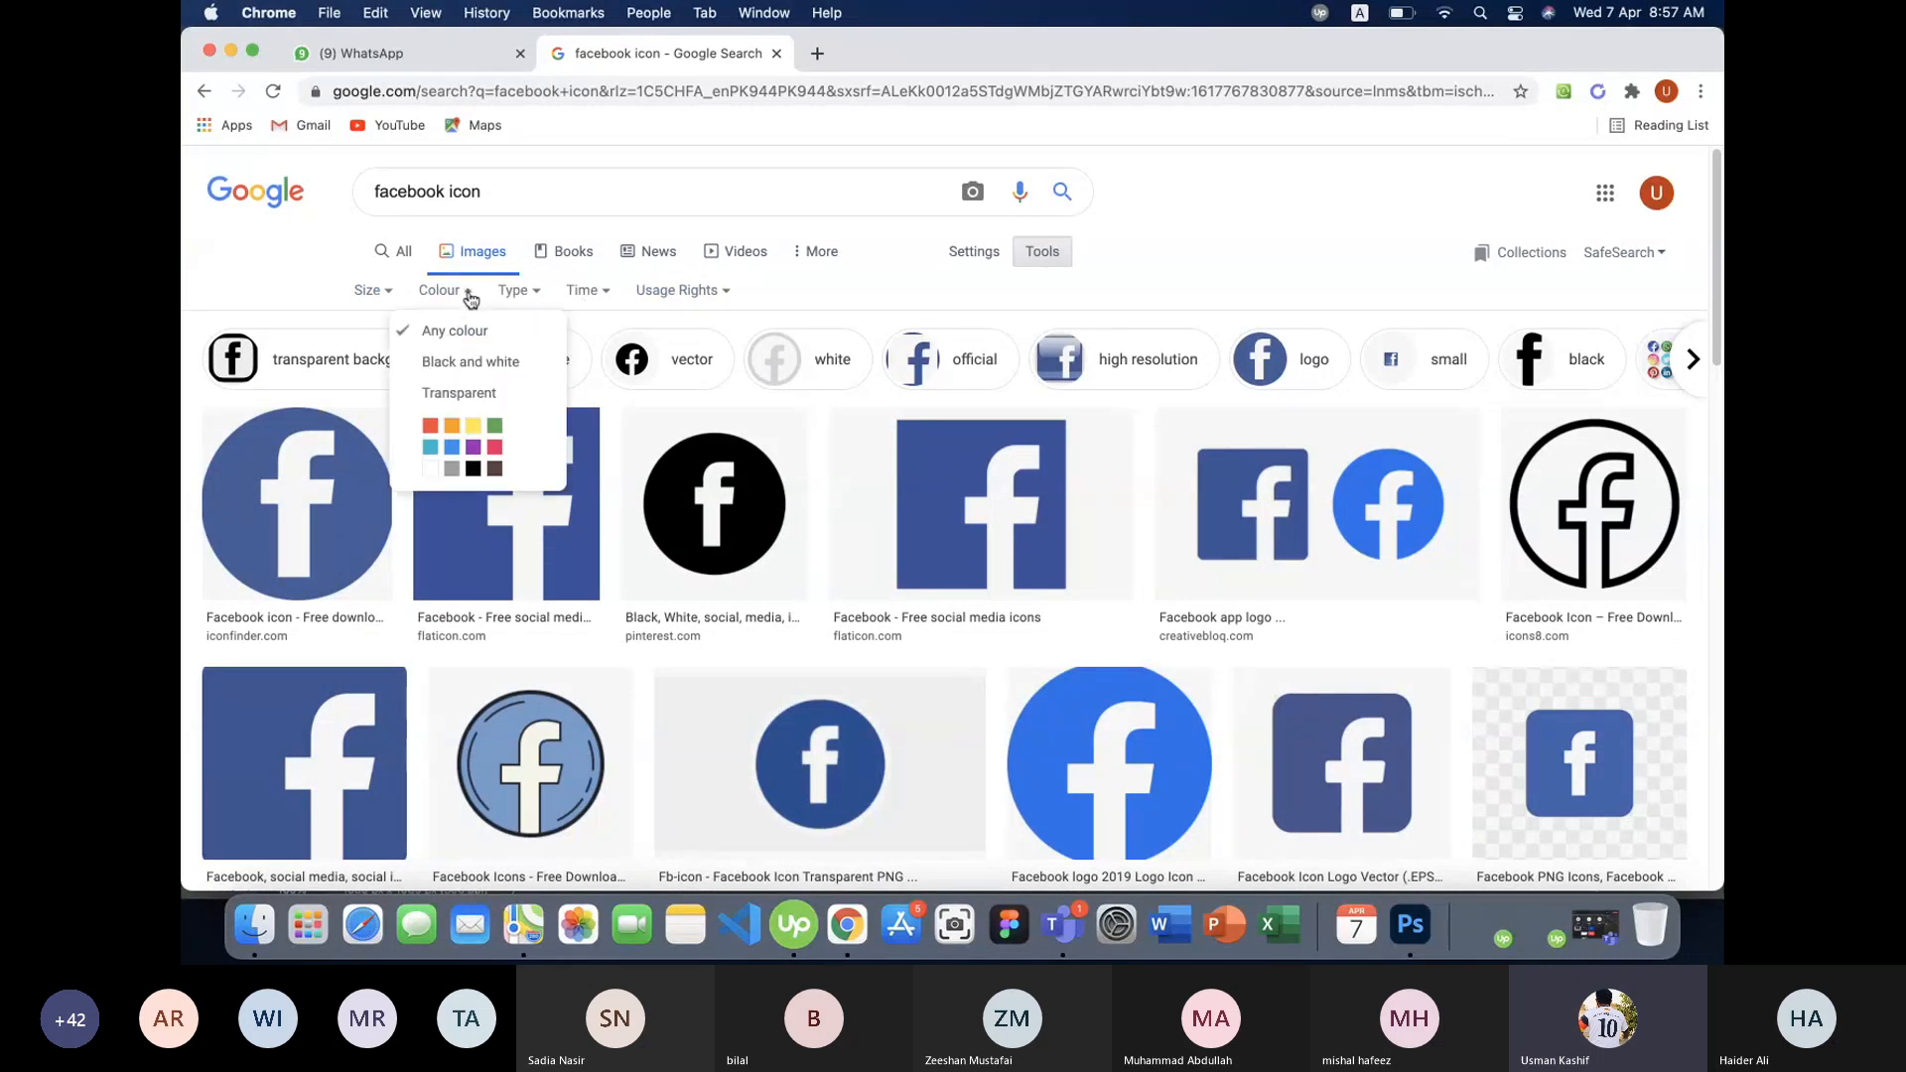
pyautogui.click(478, 395)
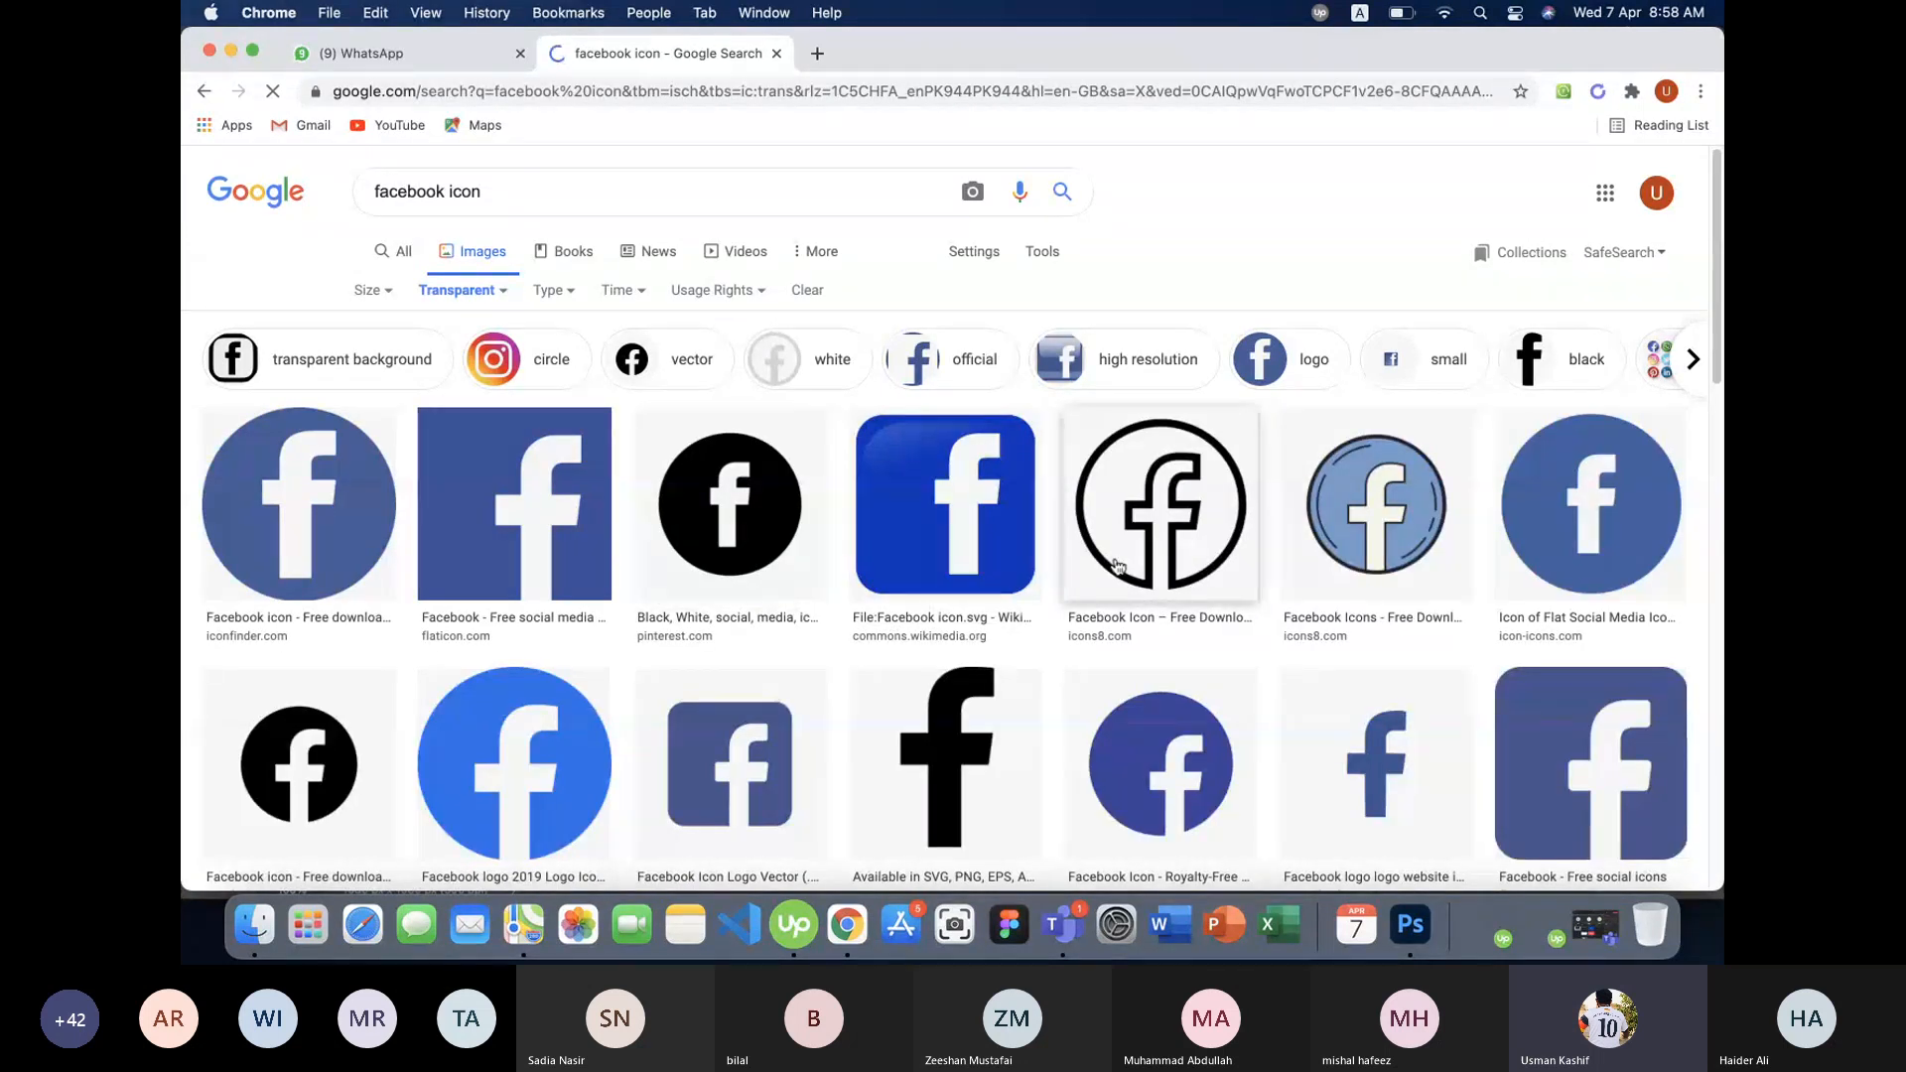
# - Open the preview of the round blue Facebook logo from iconscout.com in the transparent image results
pyautogui.scroll(-5, 1108, 572)
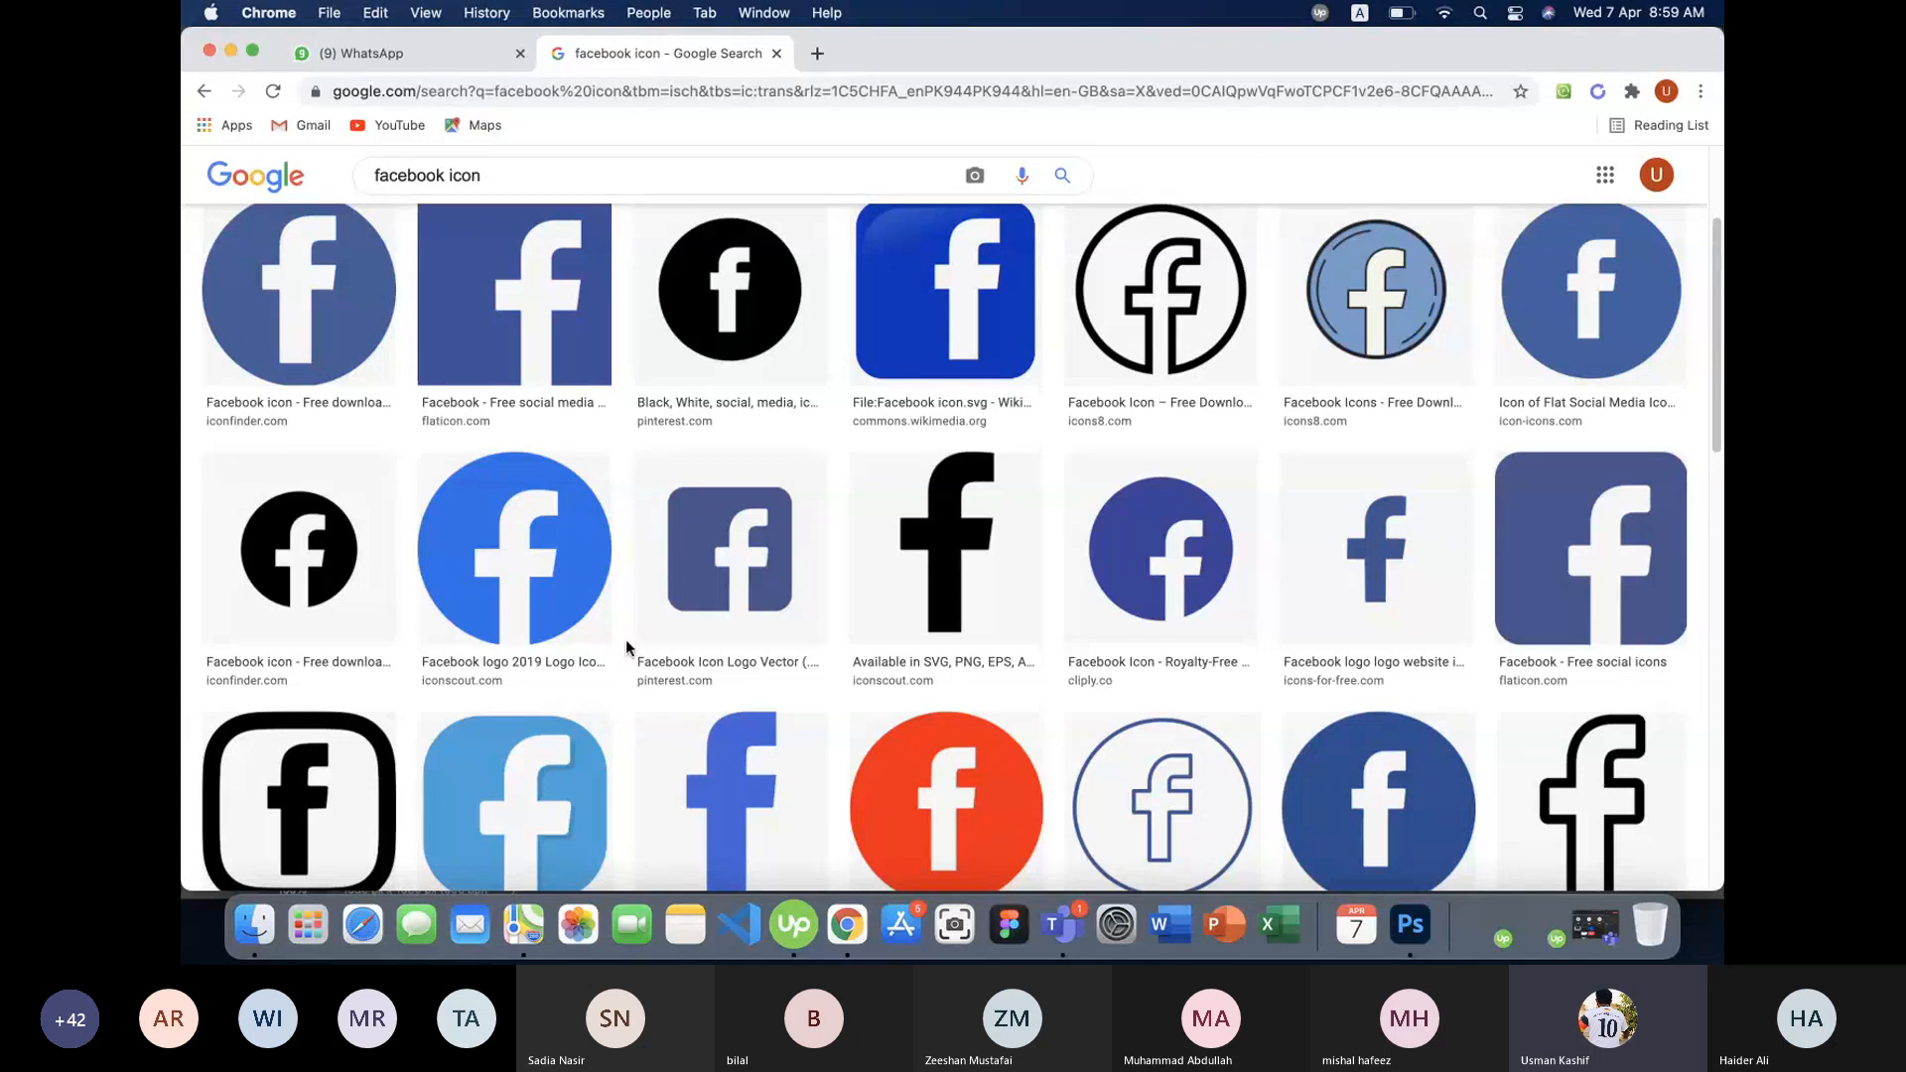
pyautogui.scroll(-3, 636, 645)
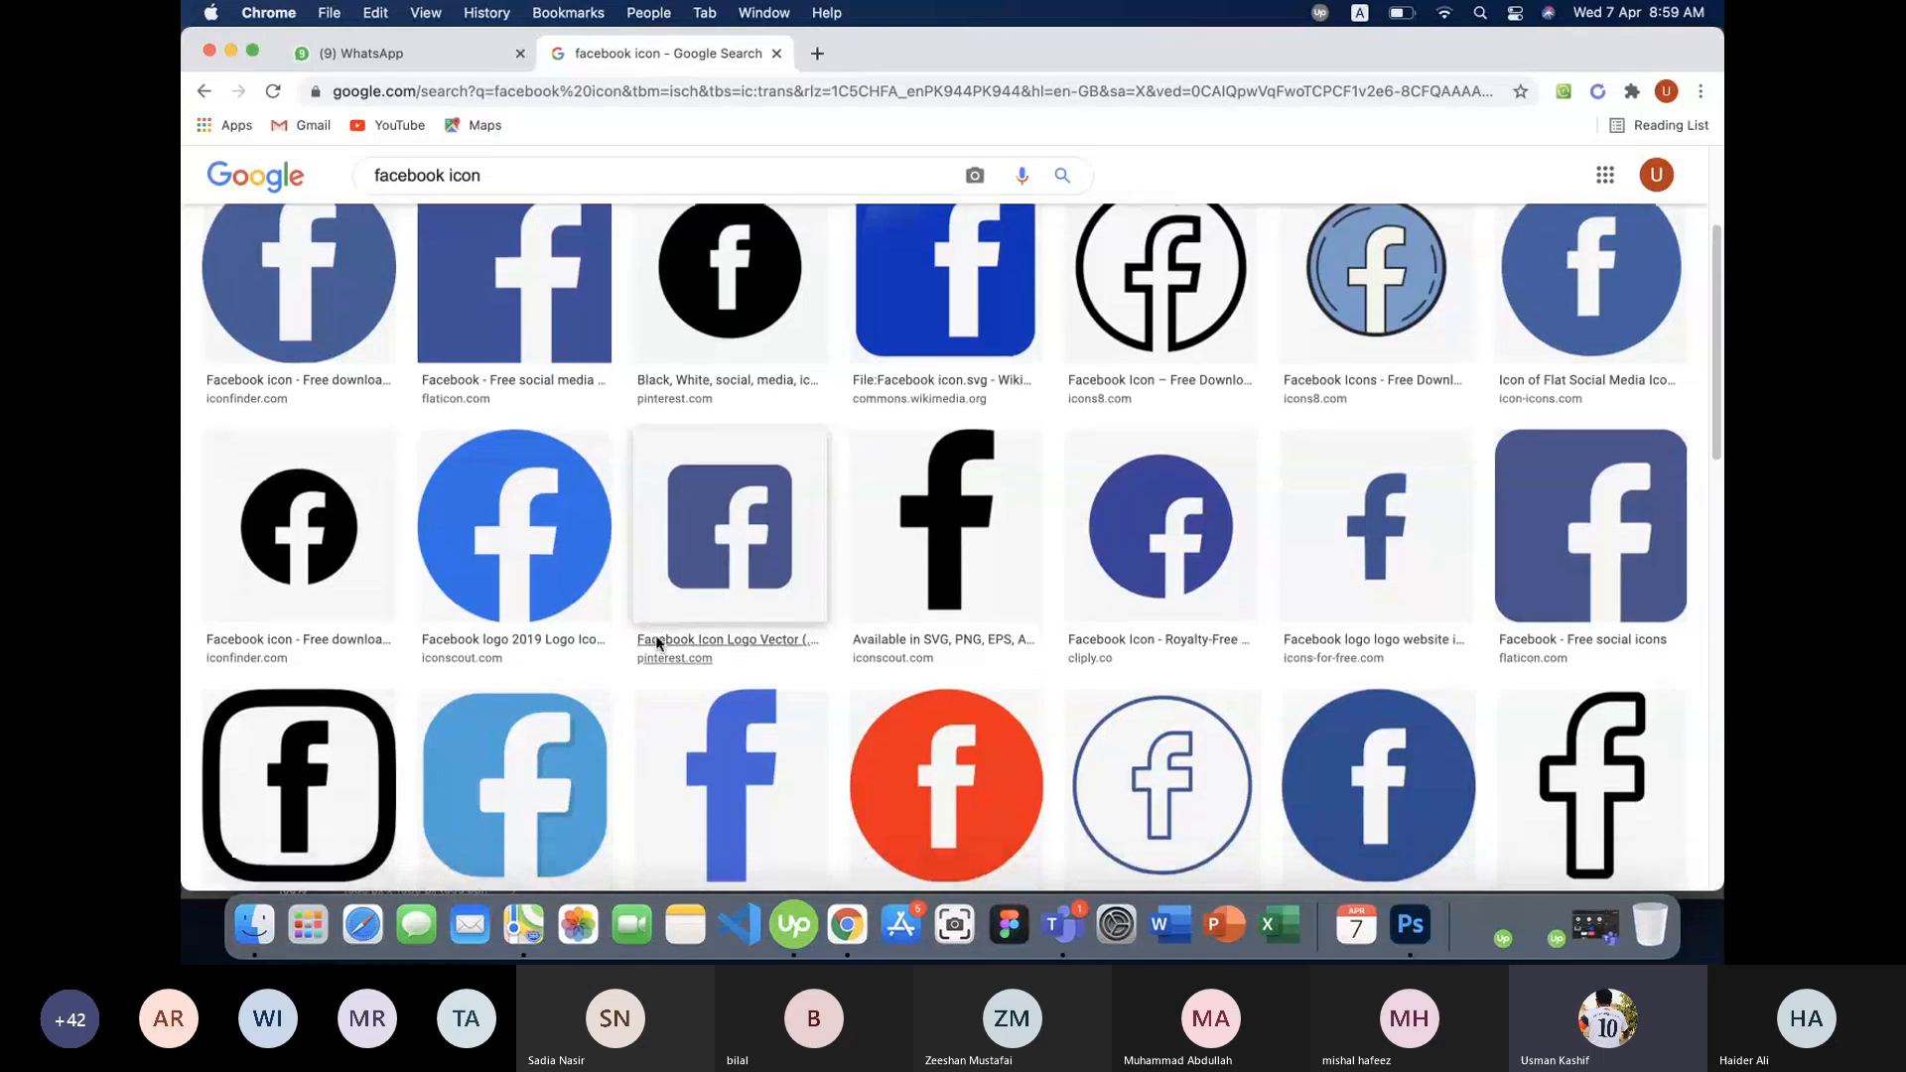
pyautogui.scroll(2, 656, 646)
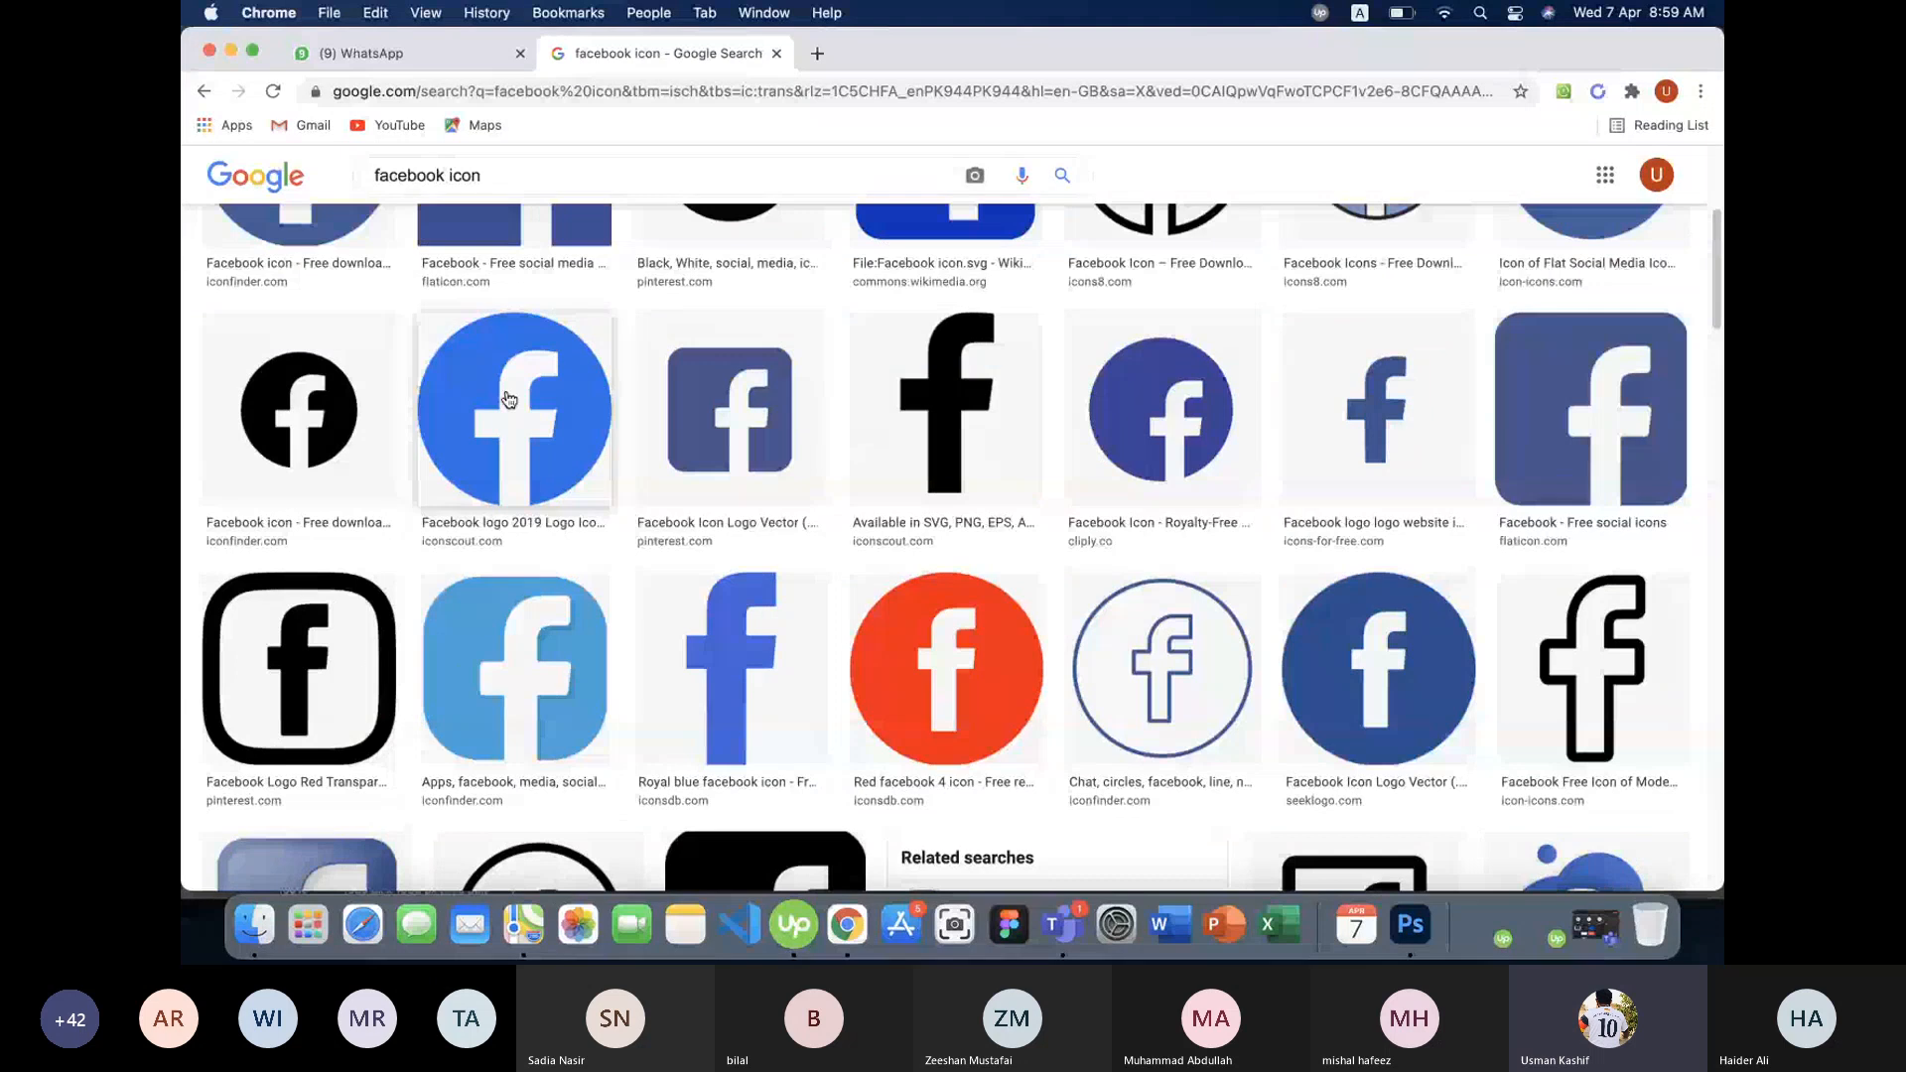
pyautogui.click(513, 427)
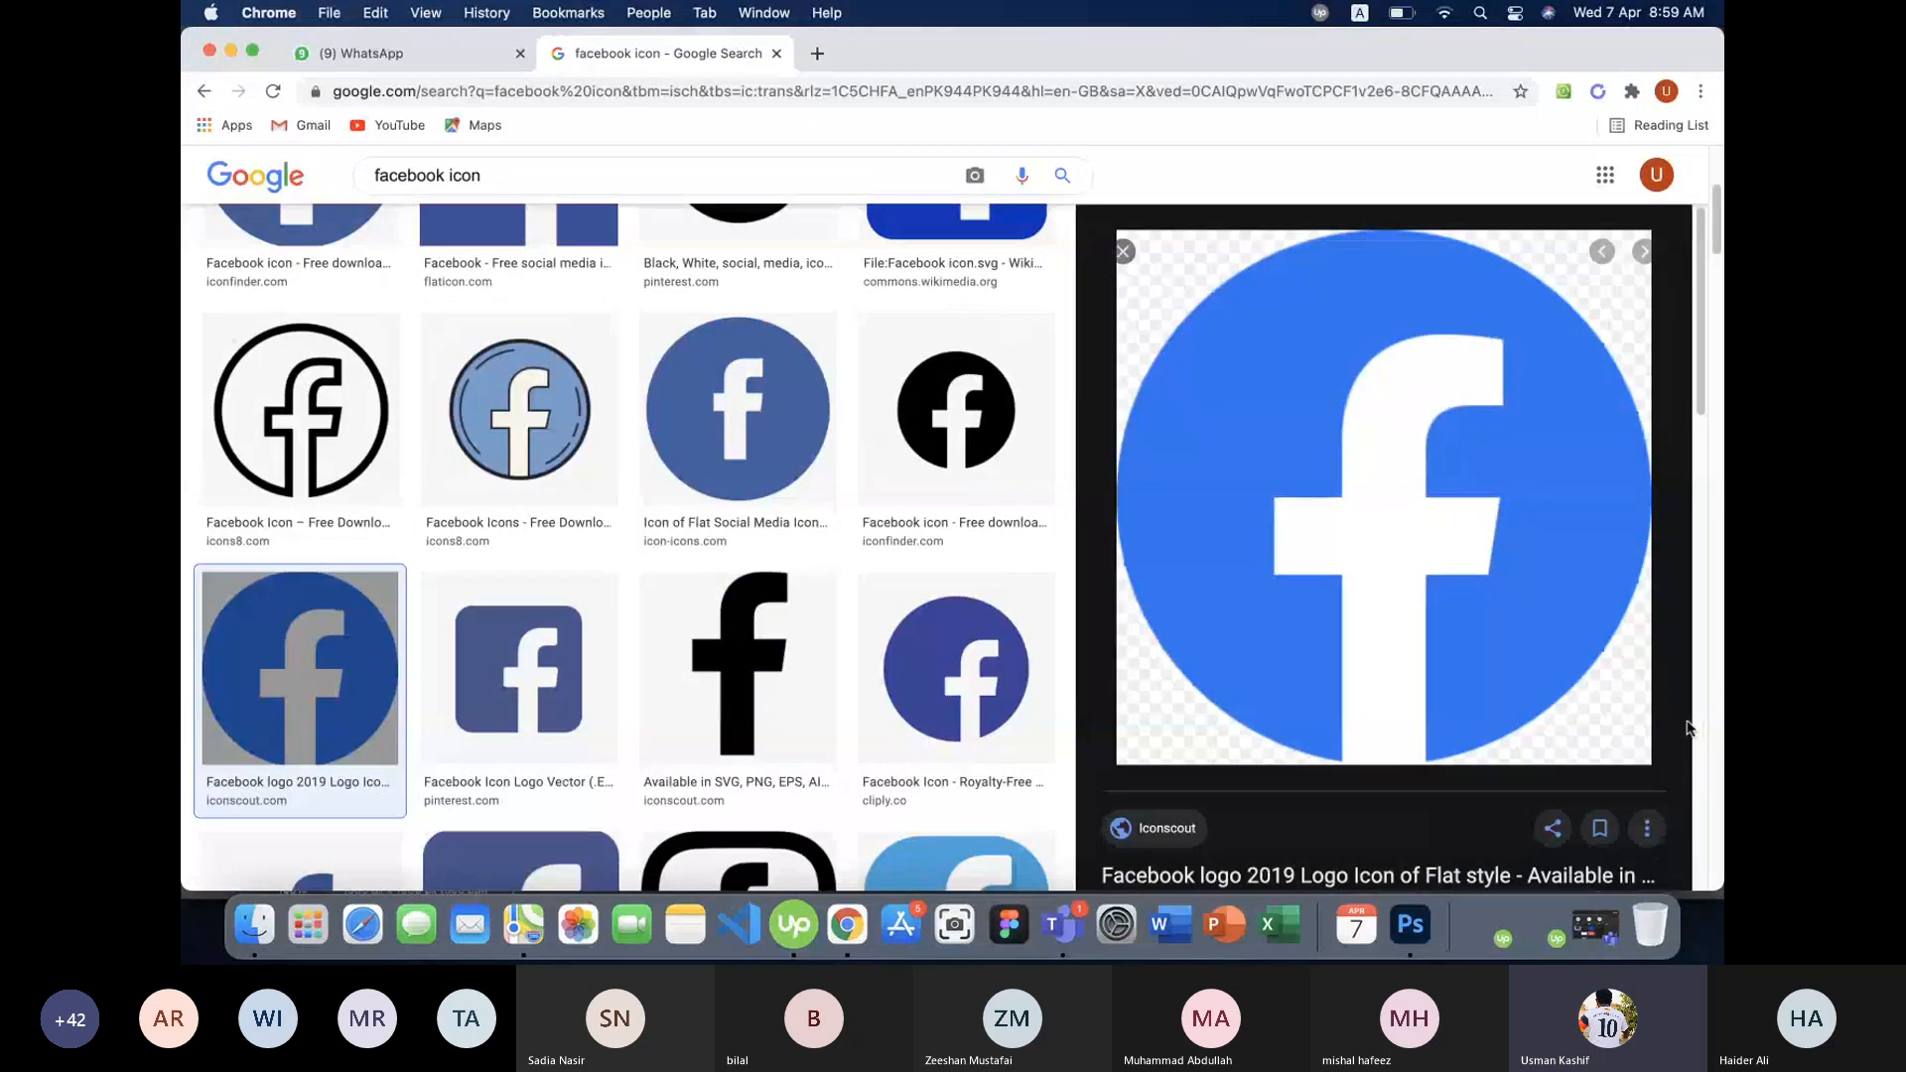
pyautogui.press('super+Tab')
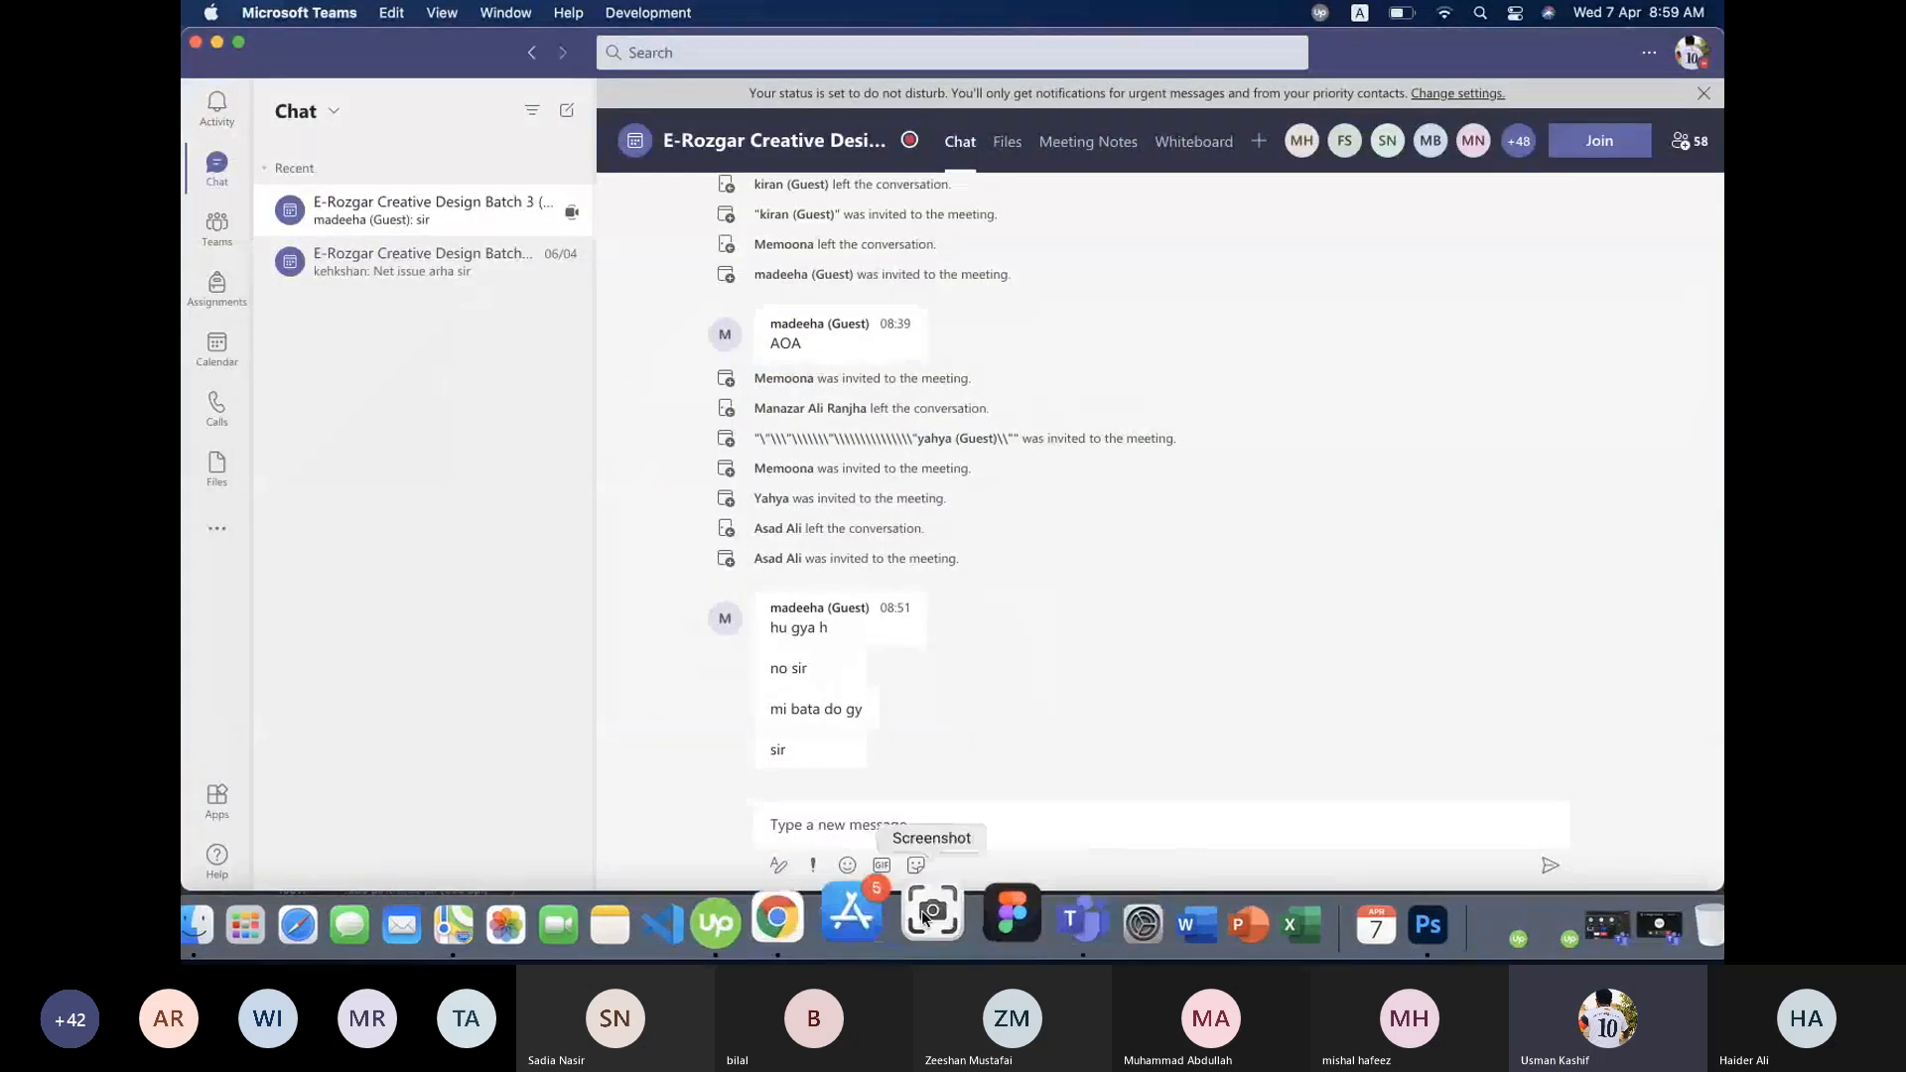
pyautogui.click(824, 925)
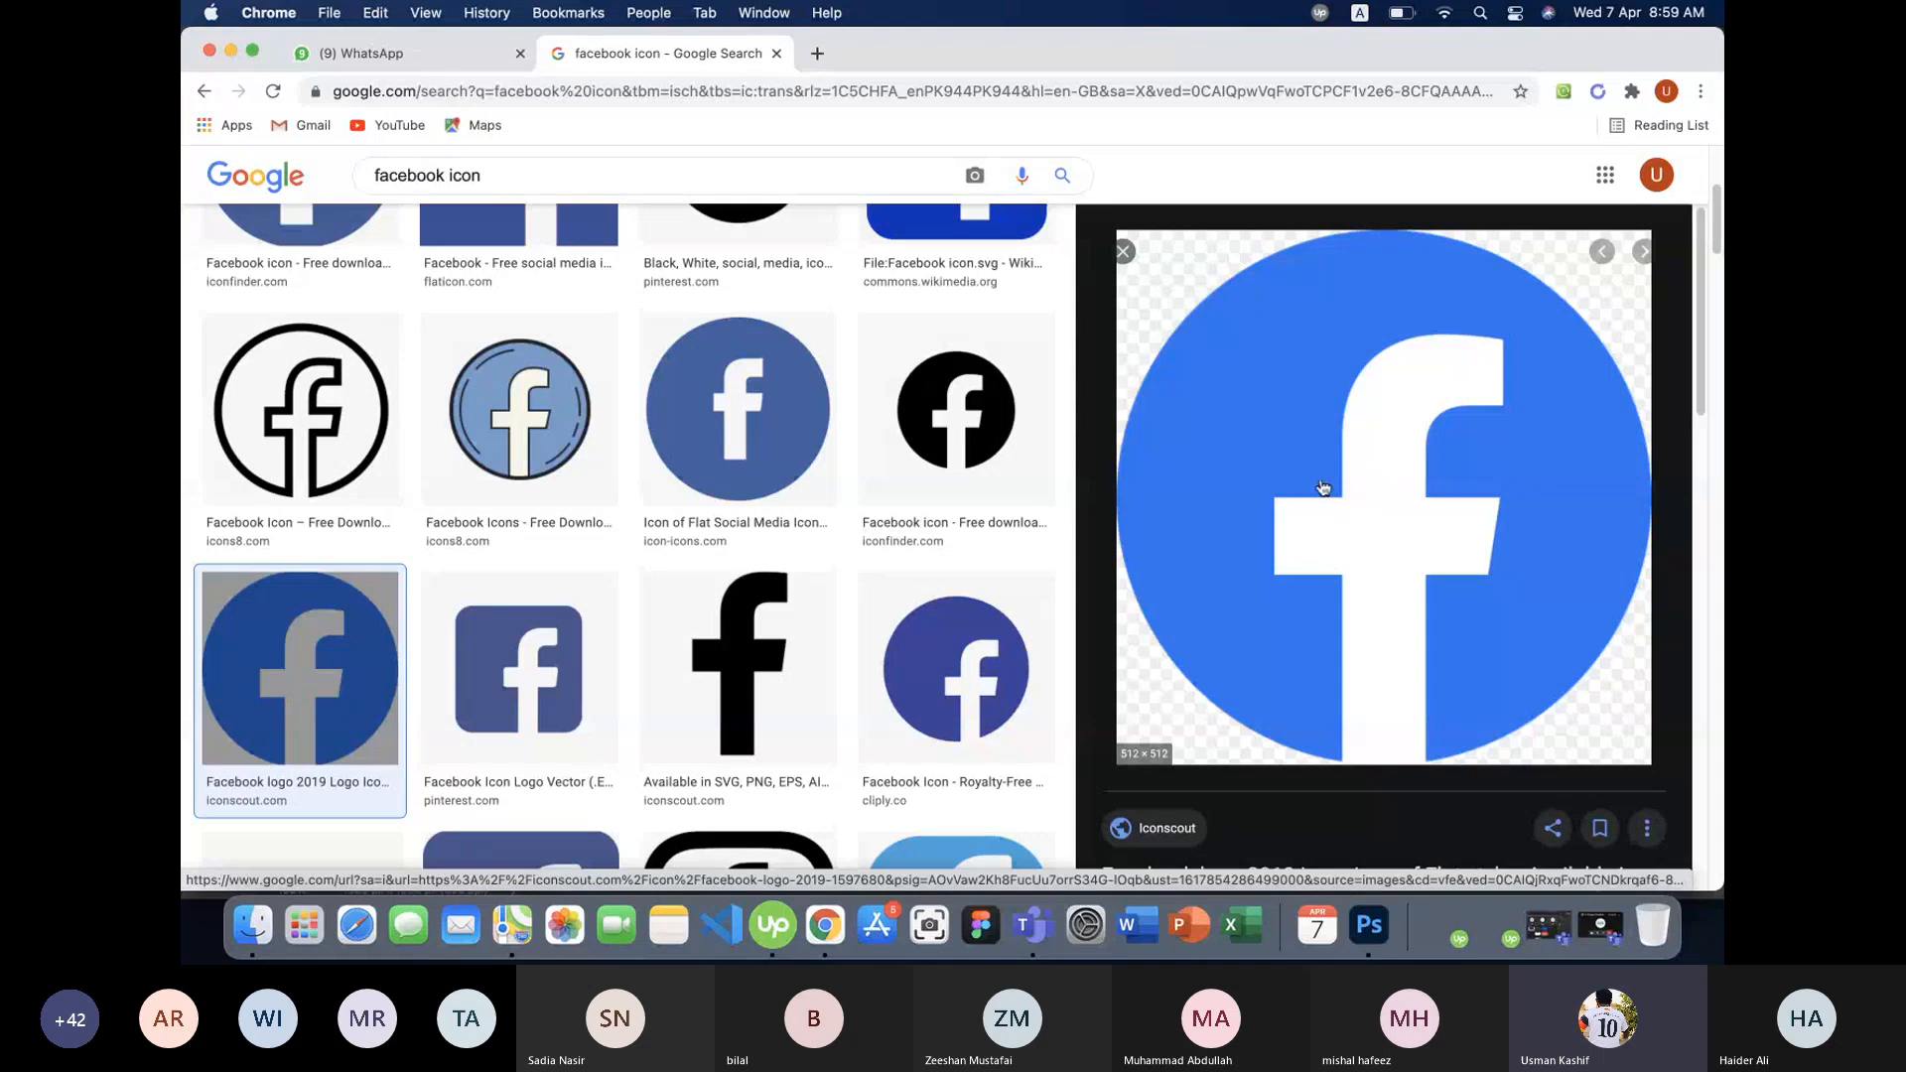
pyautogui.rightClick(1256, 509)
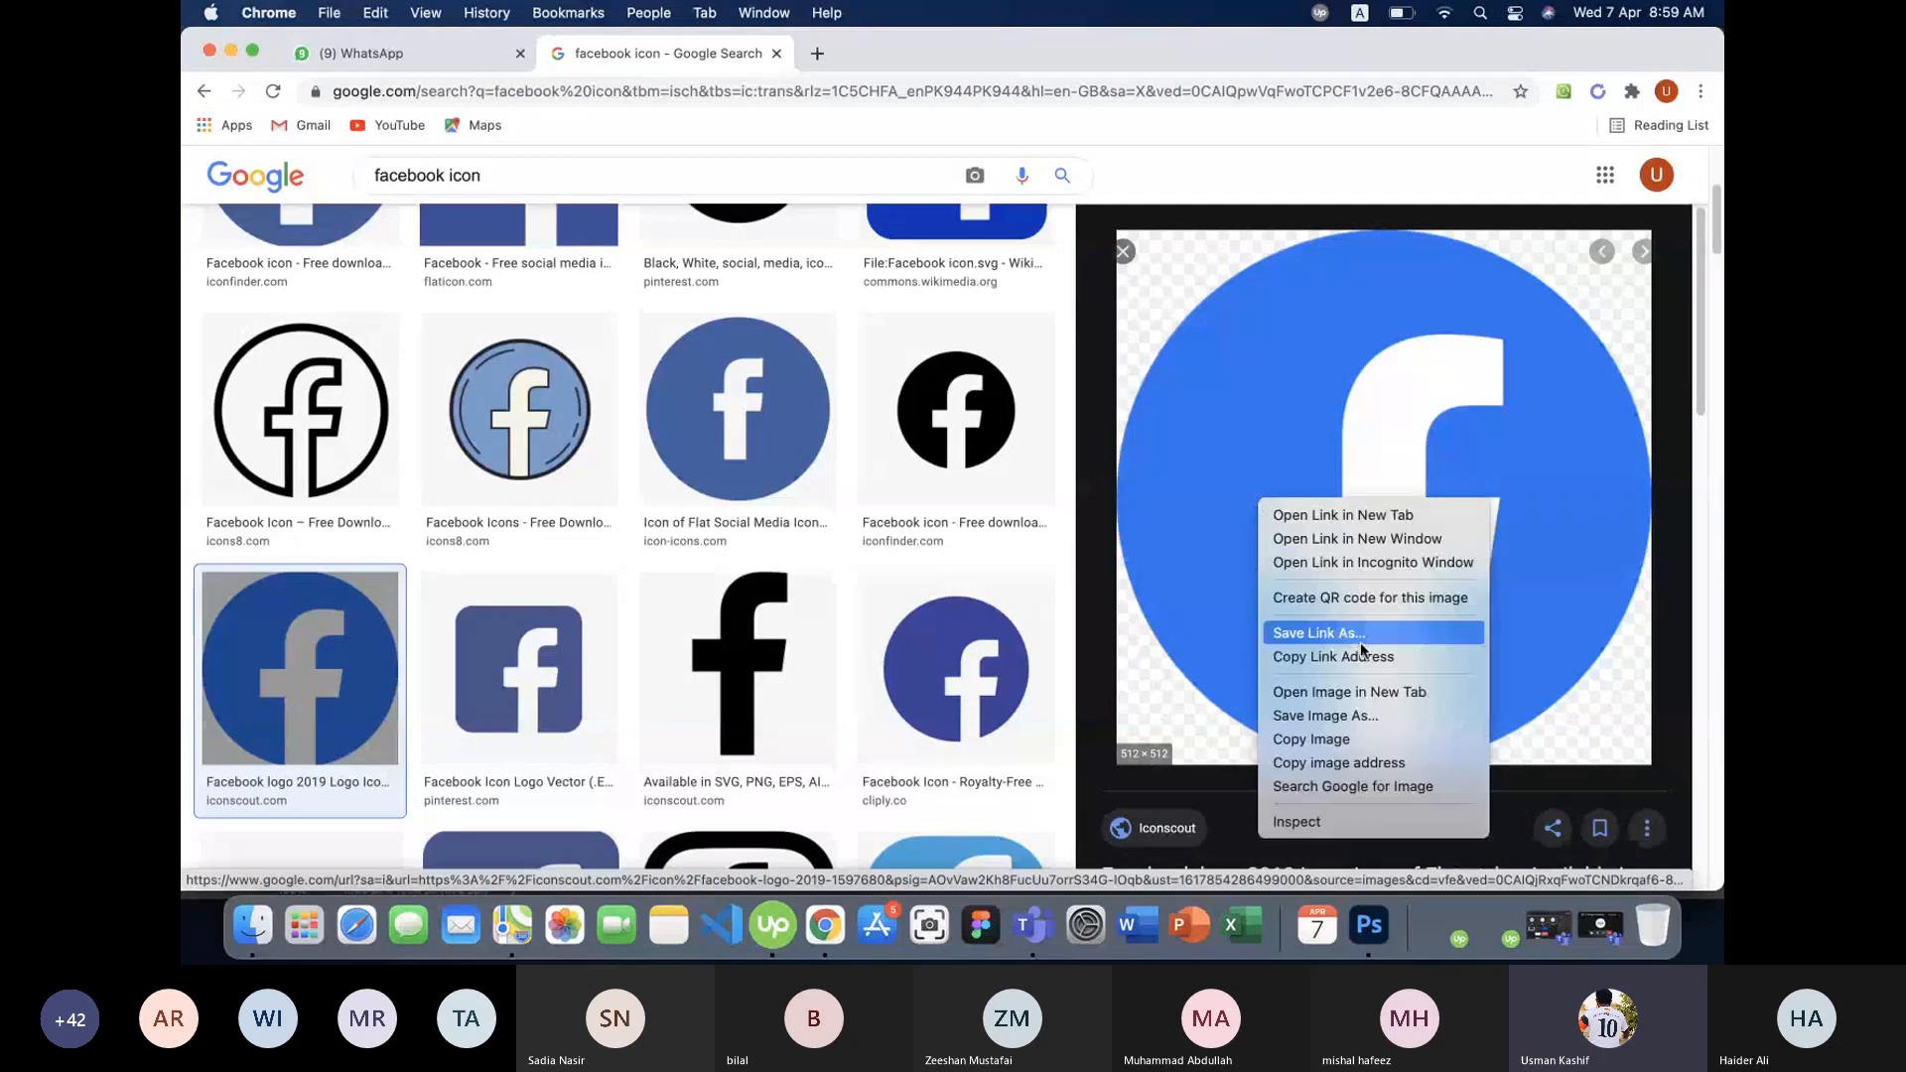
pyautogui.click(1364, 716)
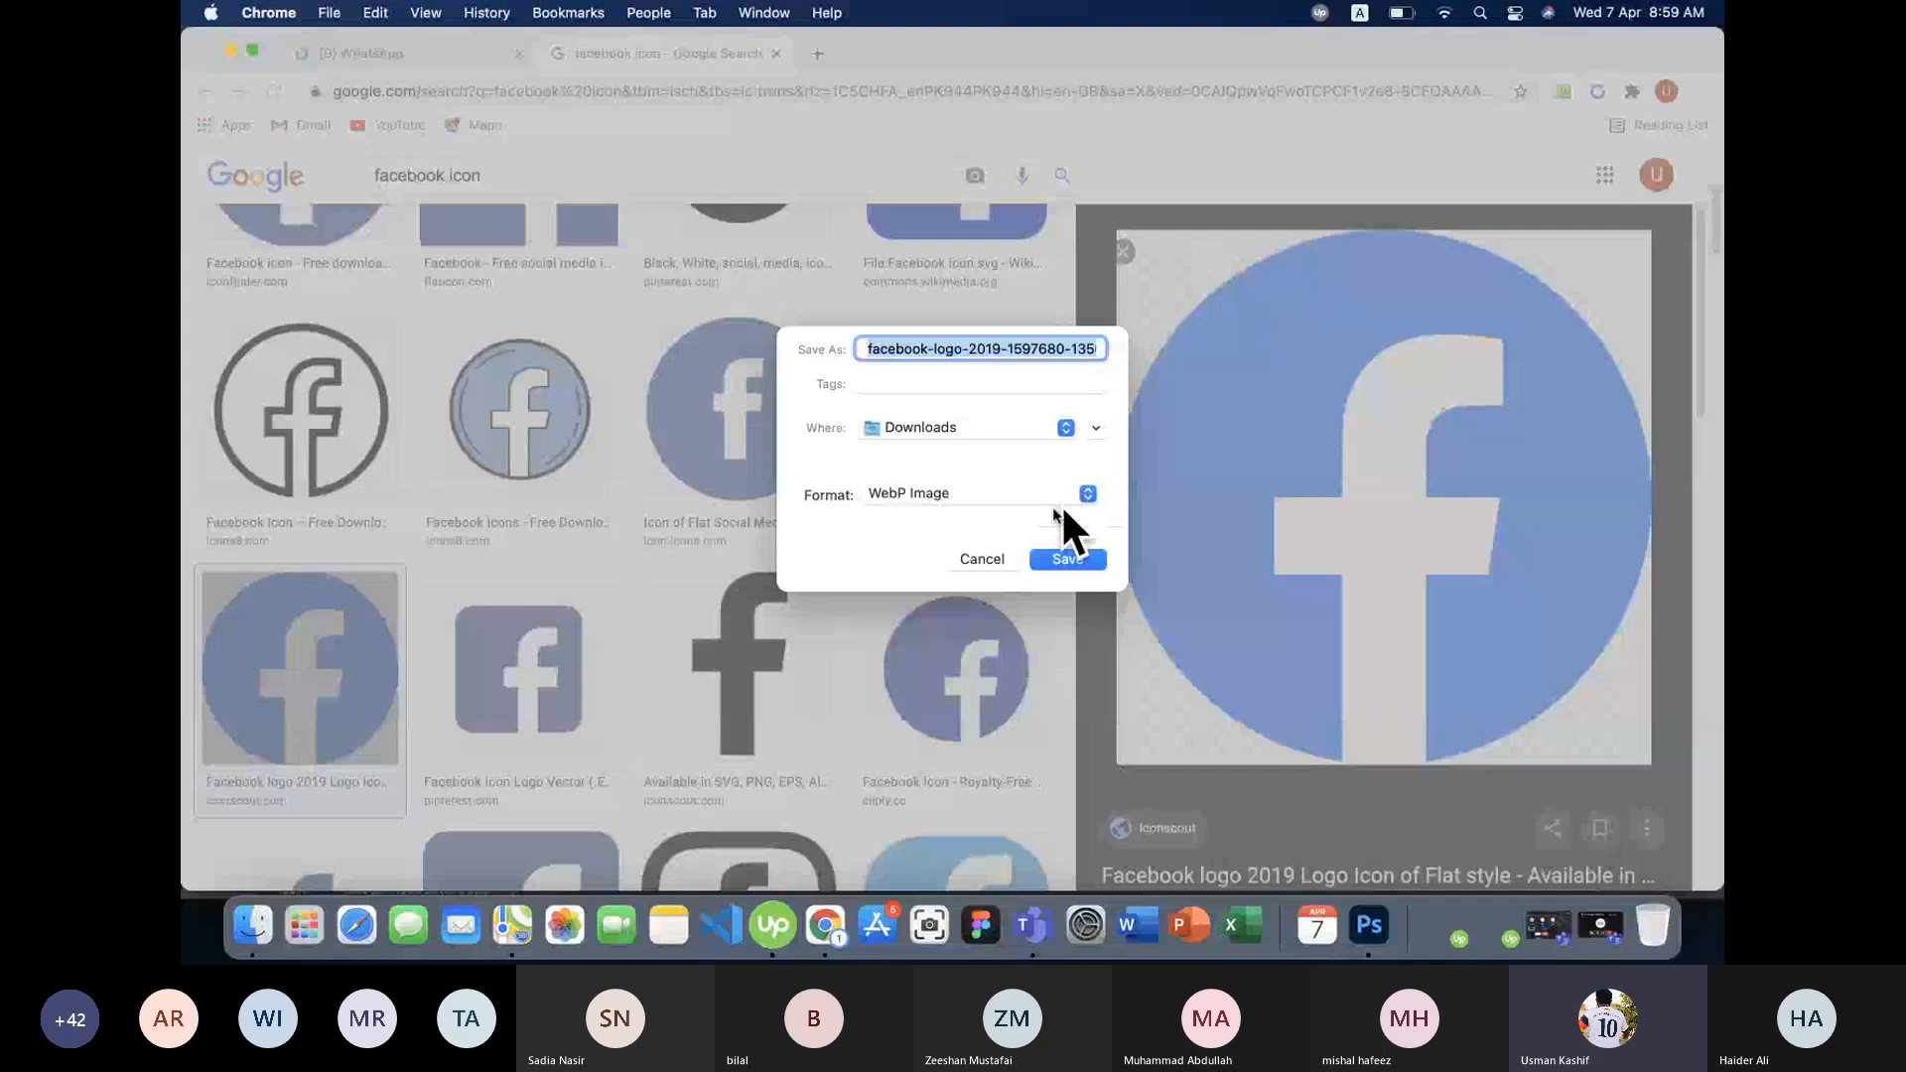
pyautogui.click(1089, 496)
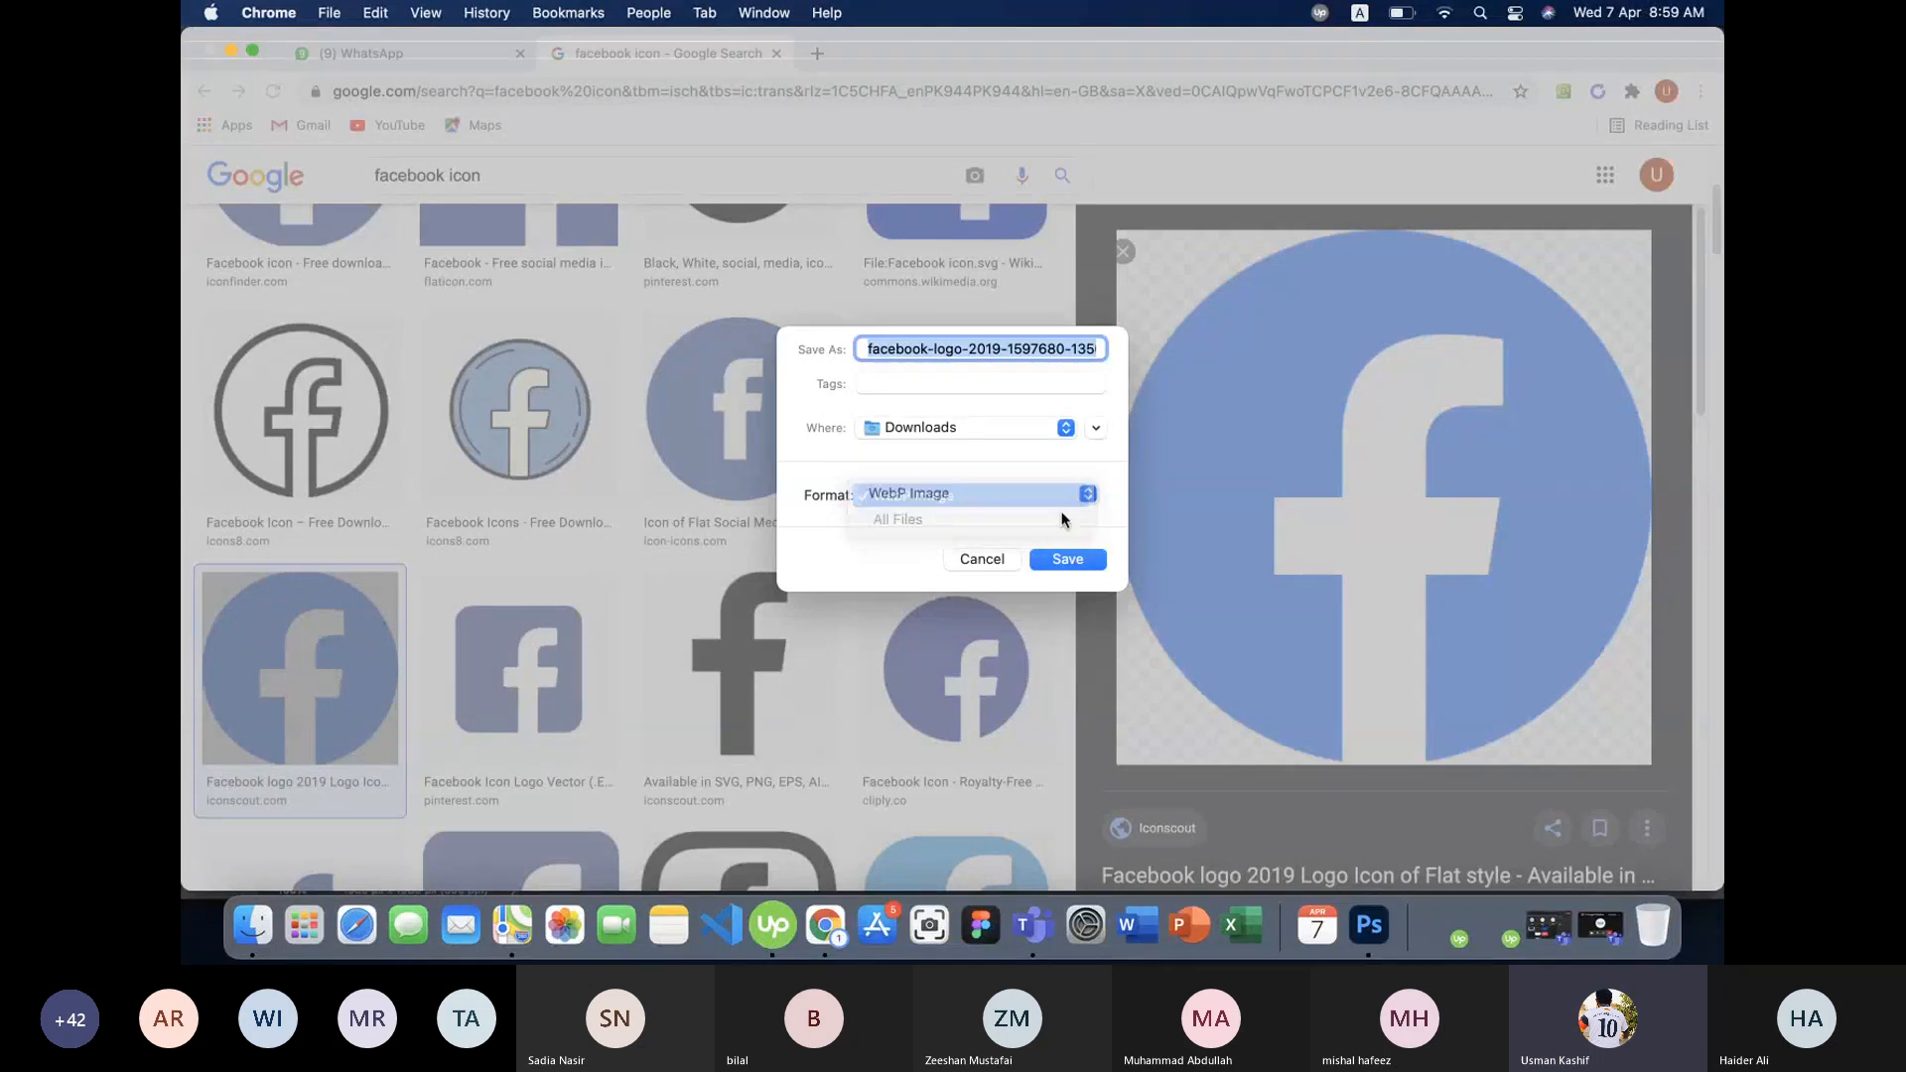
pyautogui.click(1084, 496)
pyautogui.click(996, 562)
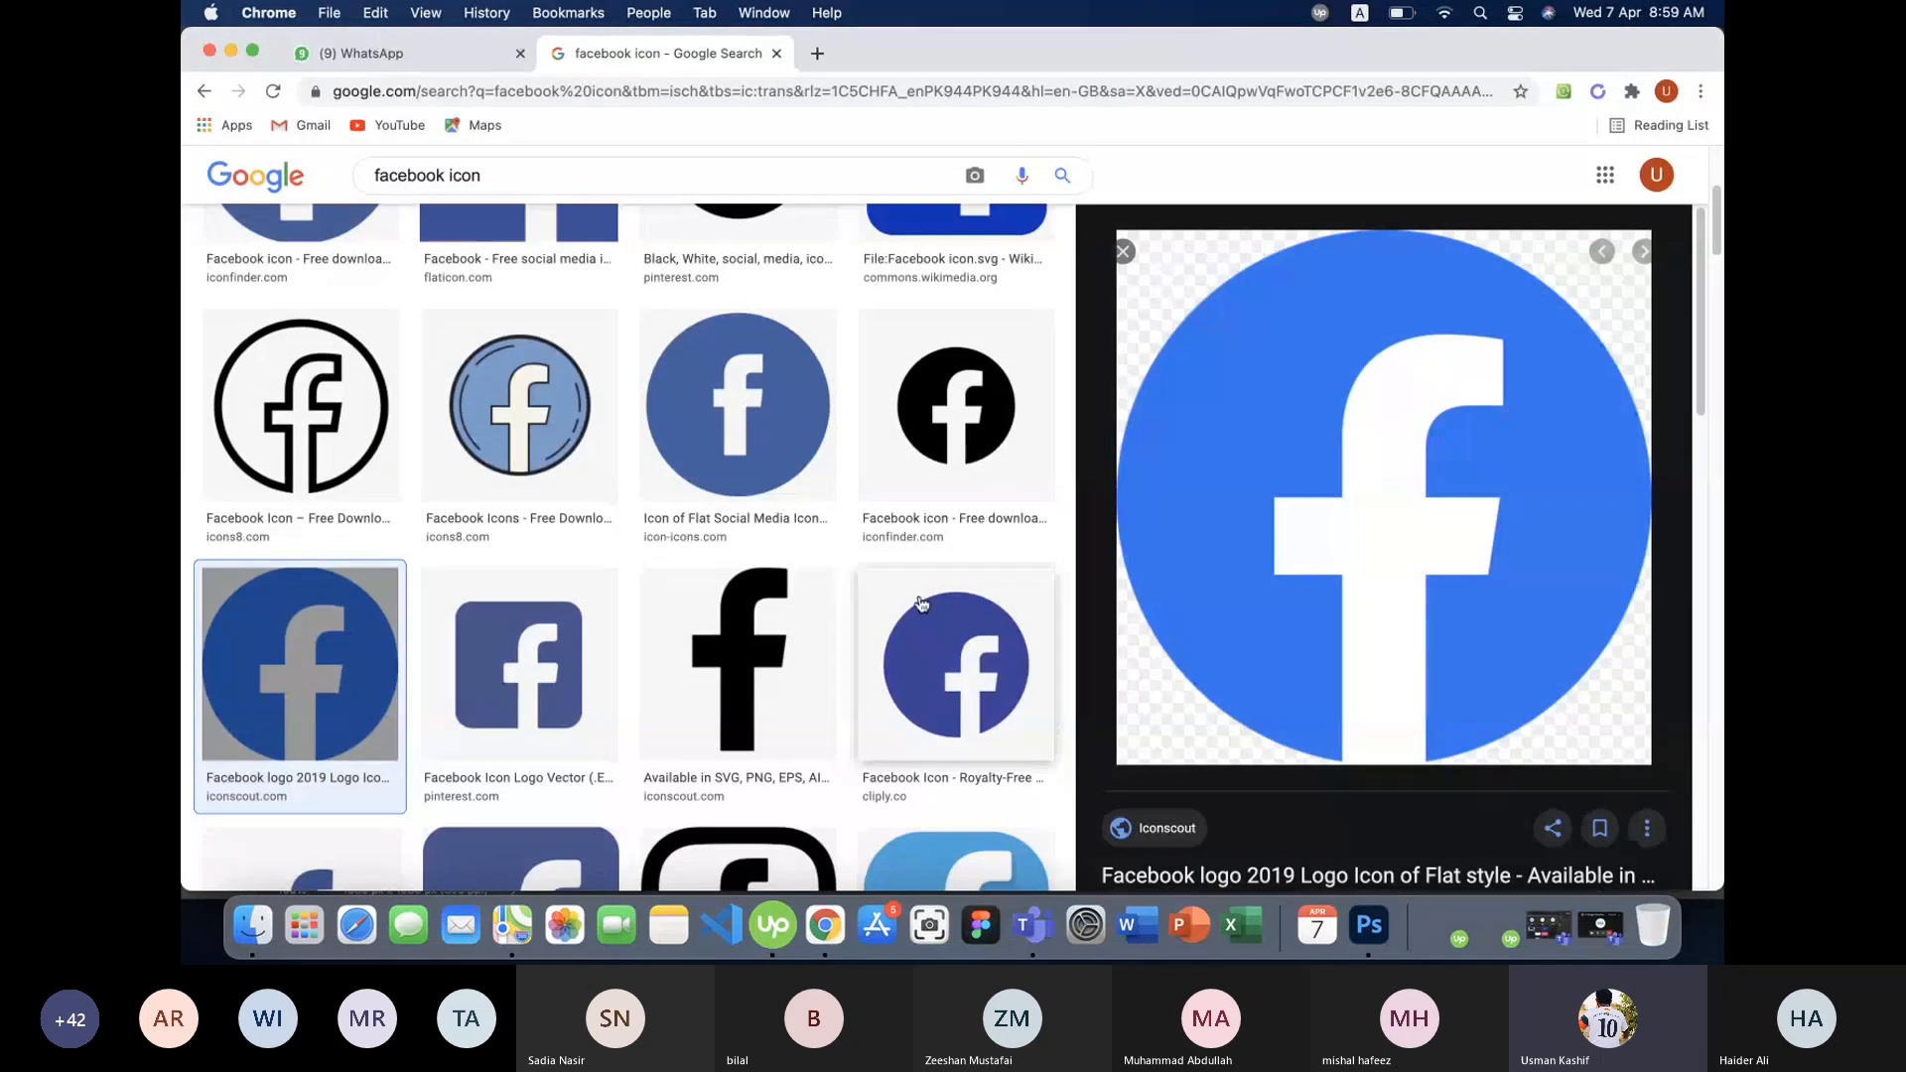
# - Open the round Facebook icon from FreeIconsPNG among the related images and save it as a PNG image to Downloads
pyautogui.scroll(5, 923, 602)
pyautogui.scroll(-5, 922, 604)
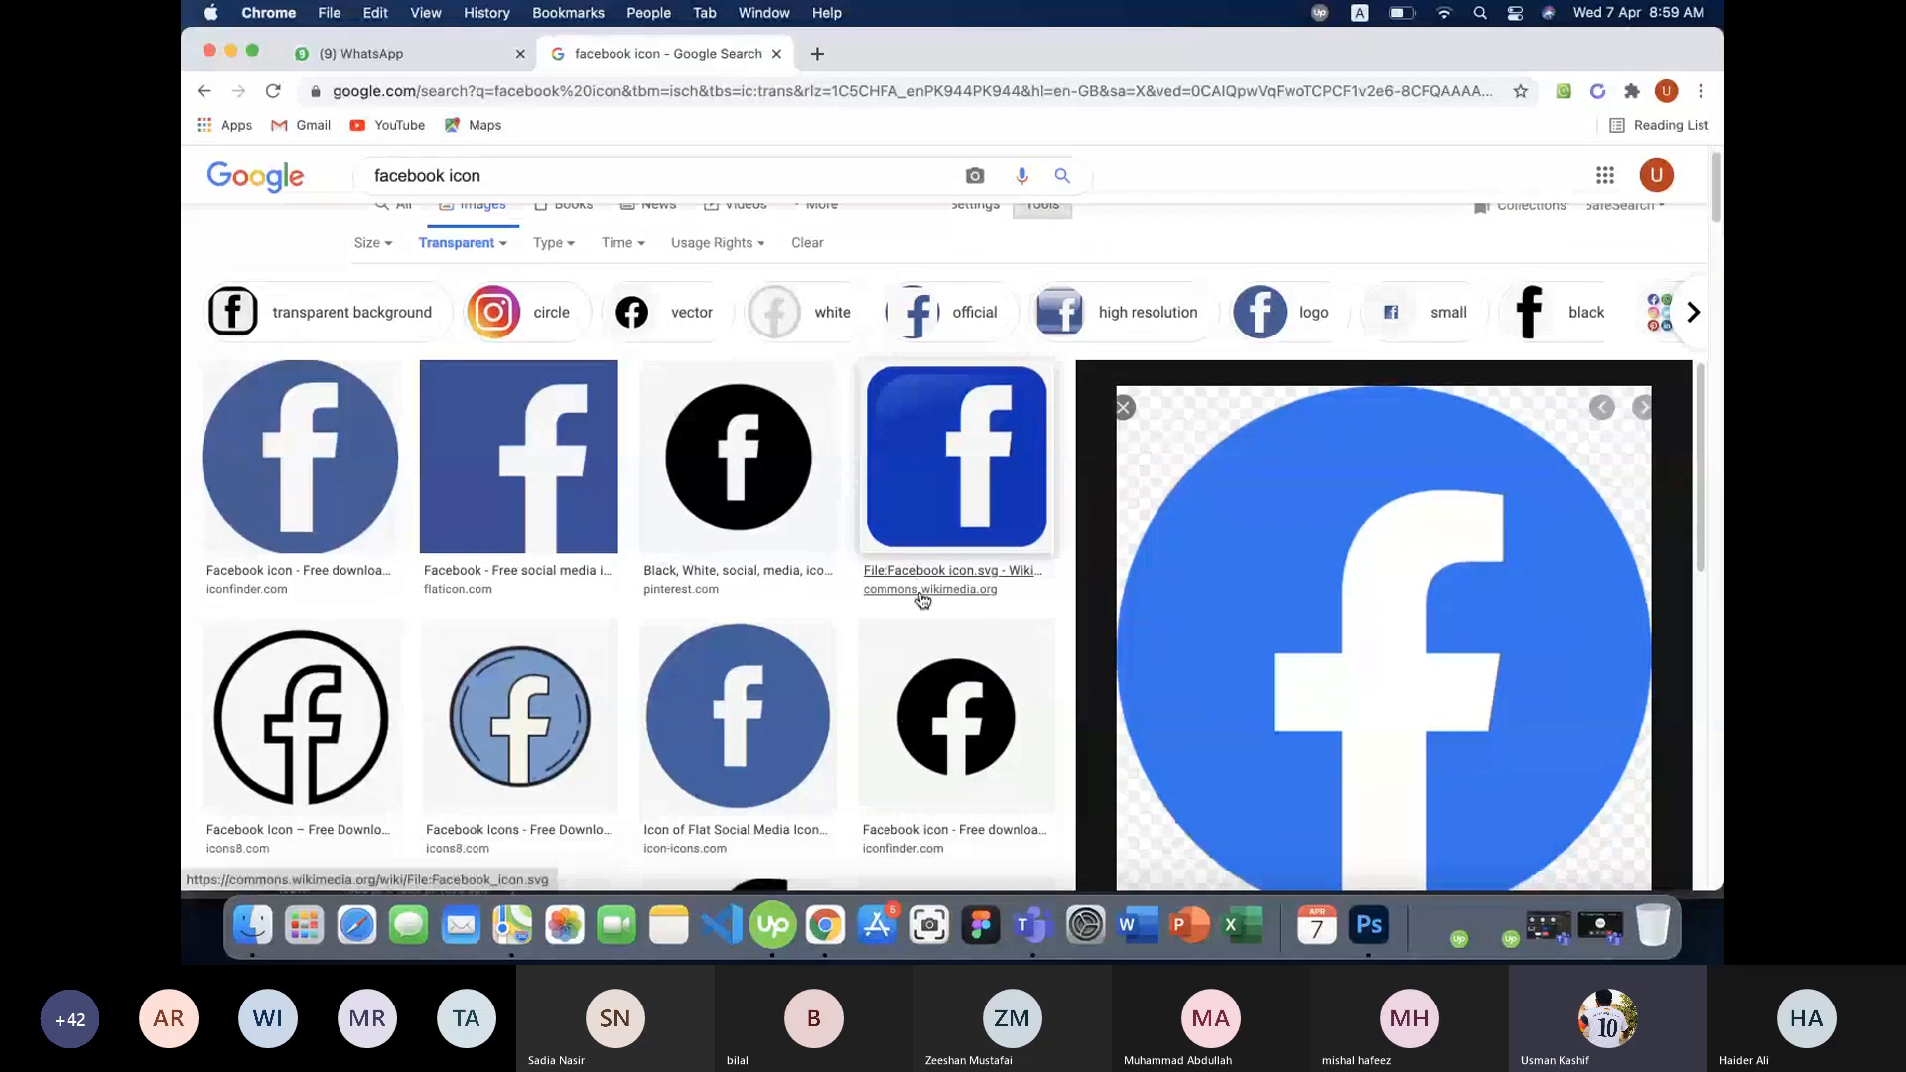
pyautogui.scroll(-10, 899, 597)
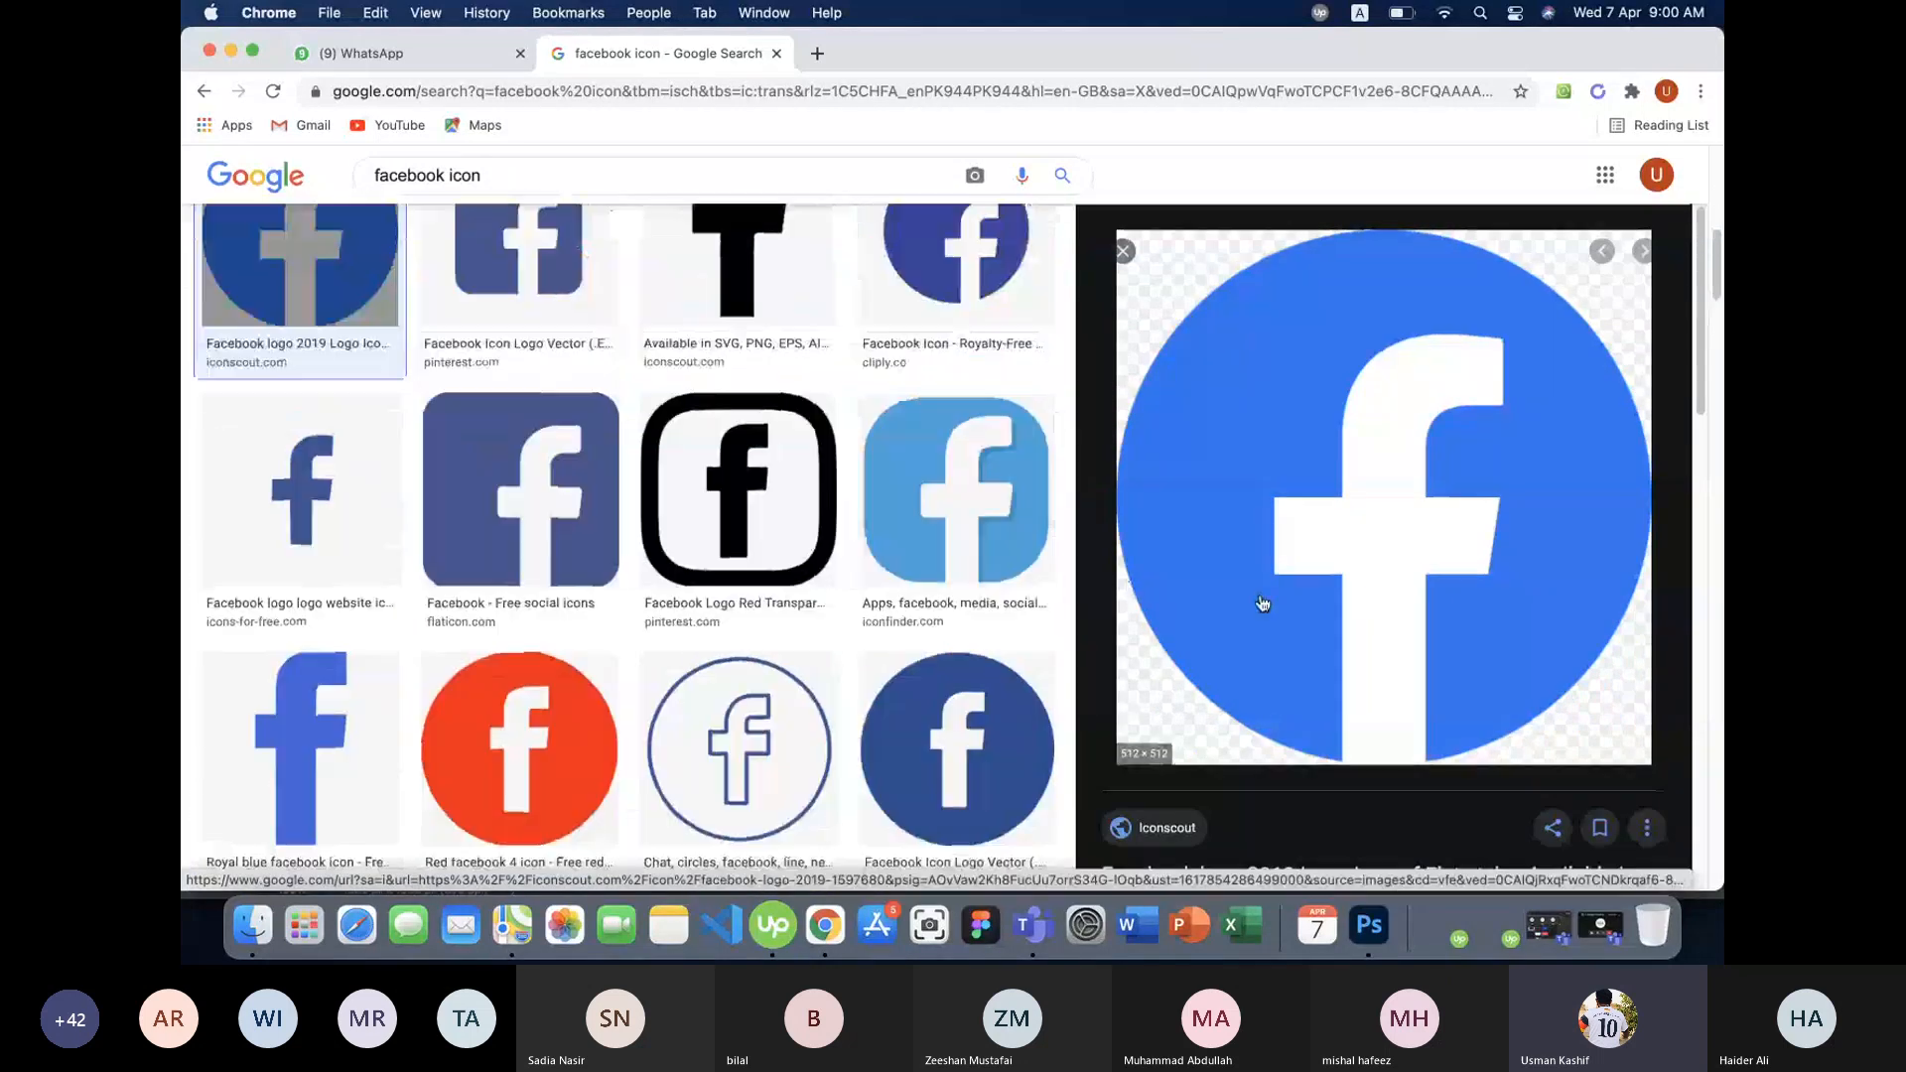
pyautogui.scroll(-4, 1545, 667)
pyautogui.scroll(-2, 1545, 667)
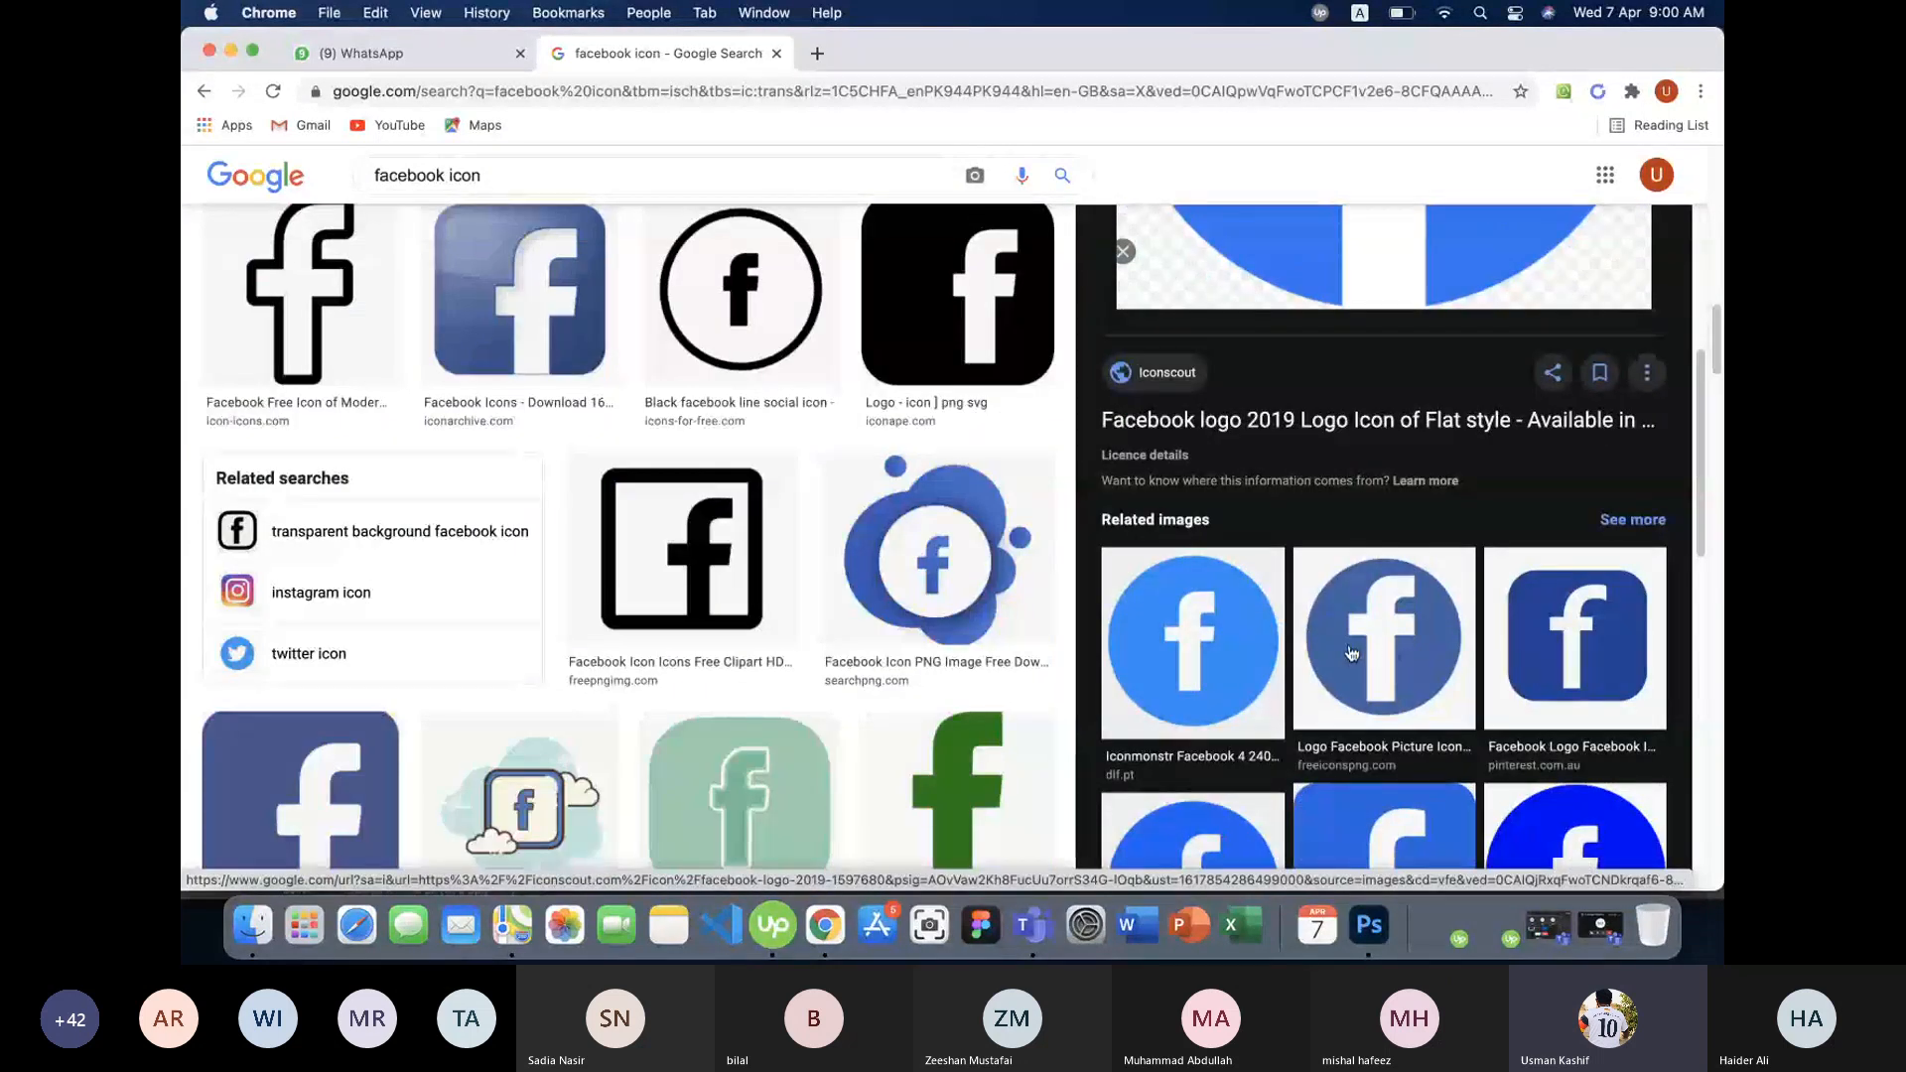
pyautogui.click(1469, 564)
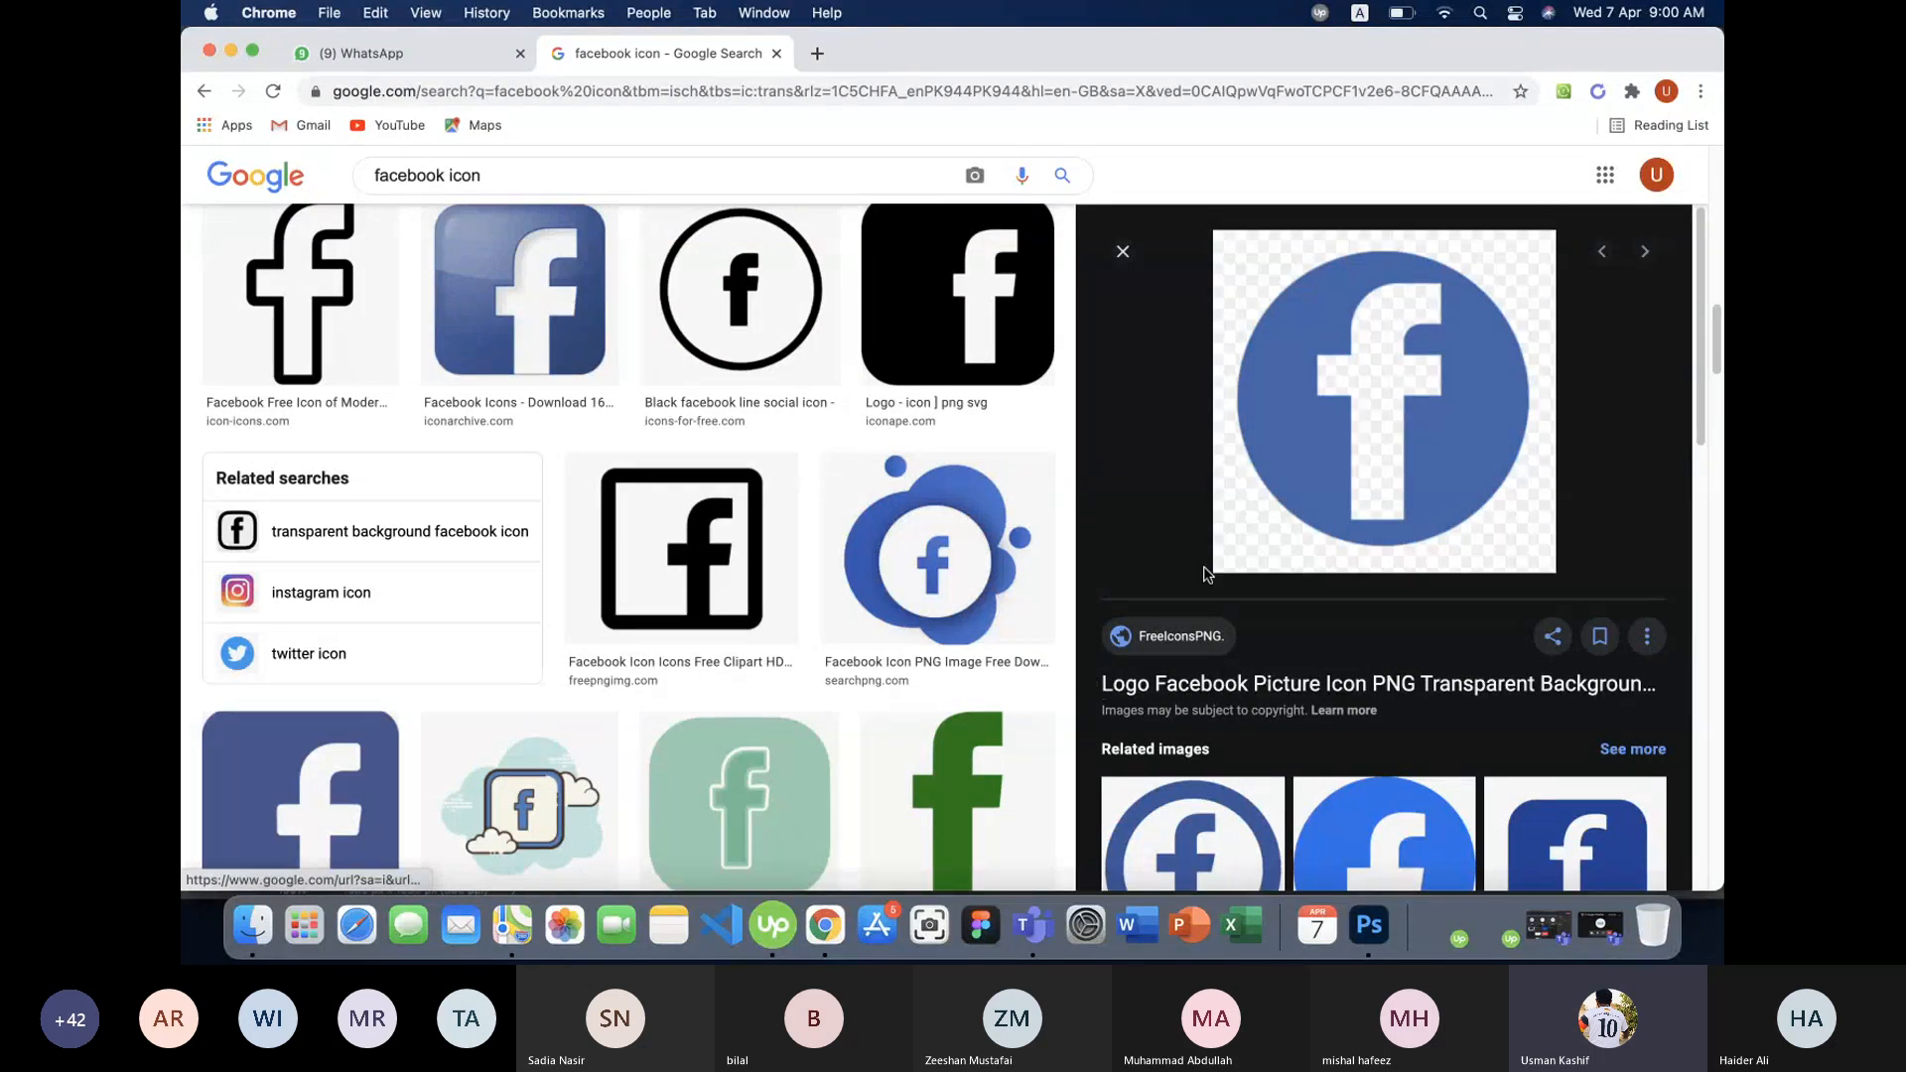
pyautogui.rightClick(1332, 392)
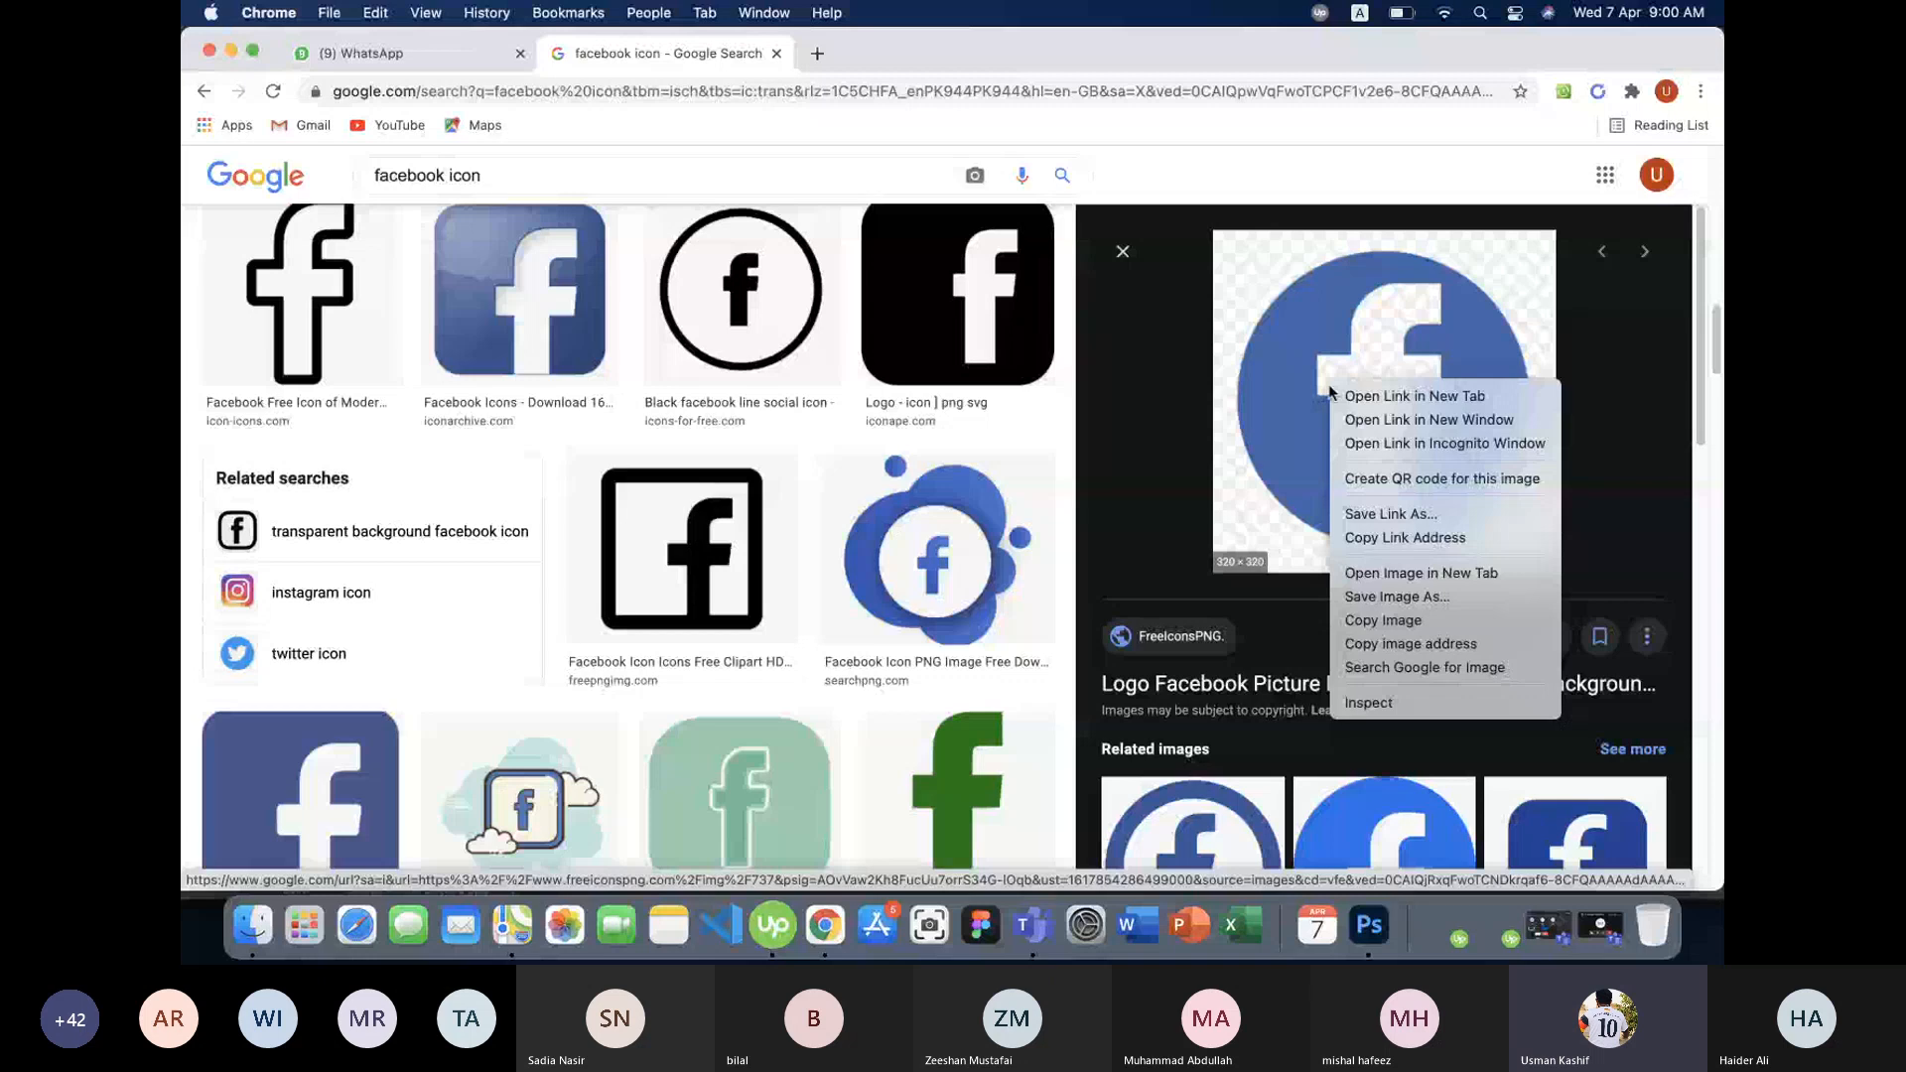
pyautogui.click(1414, 599)
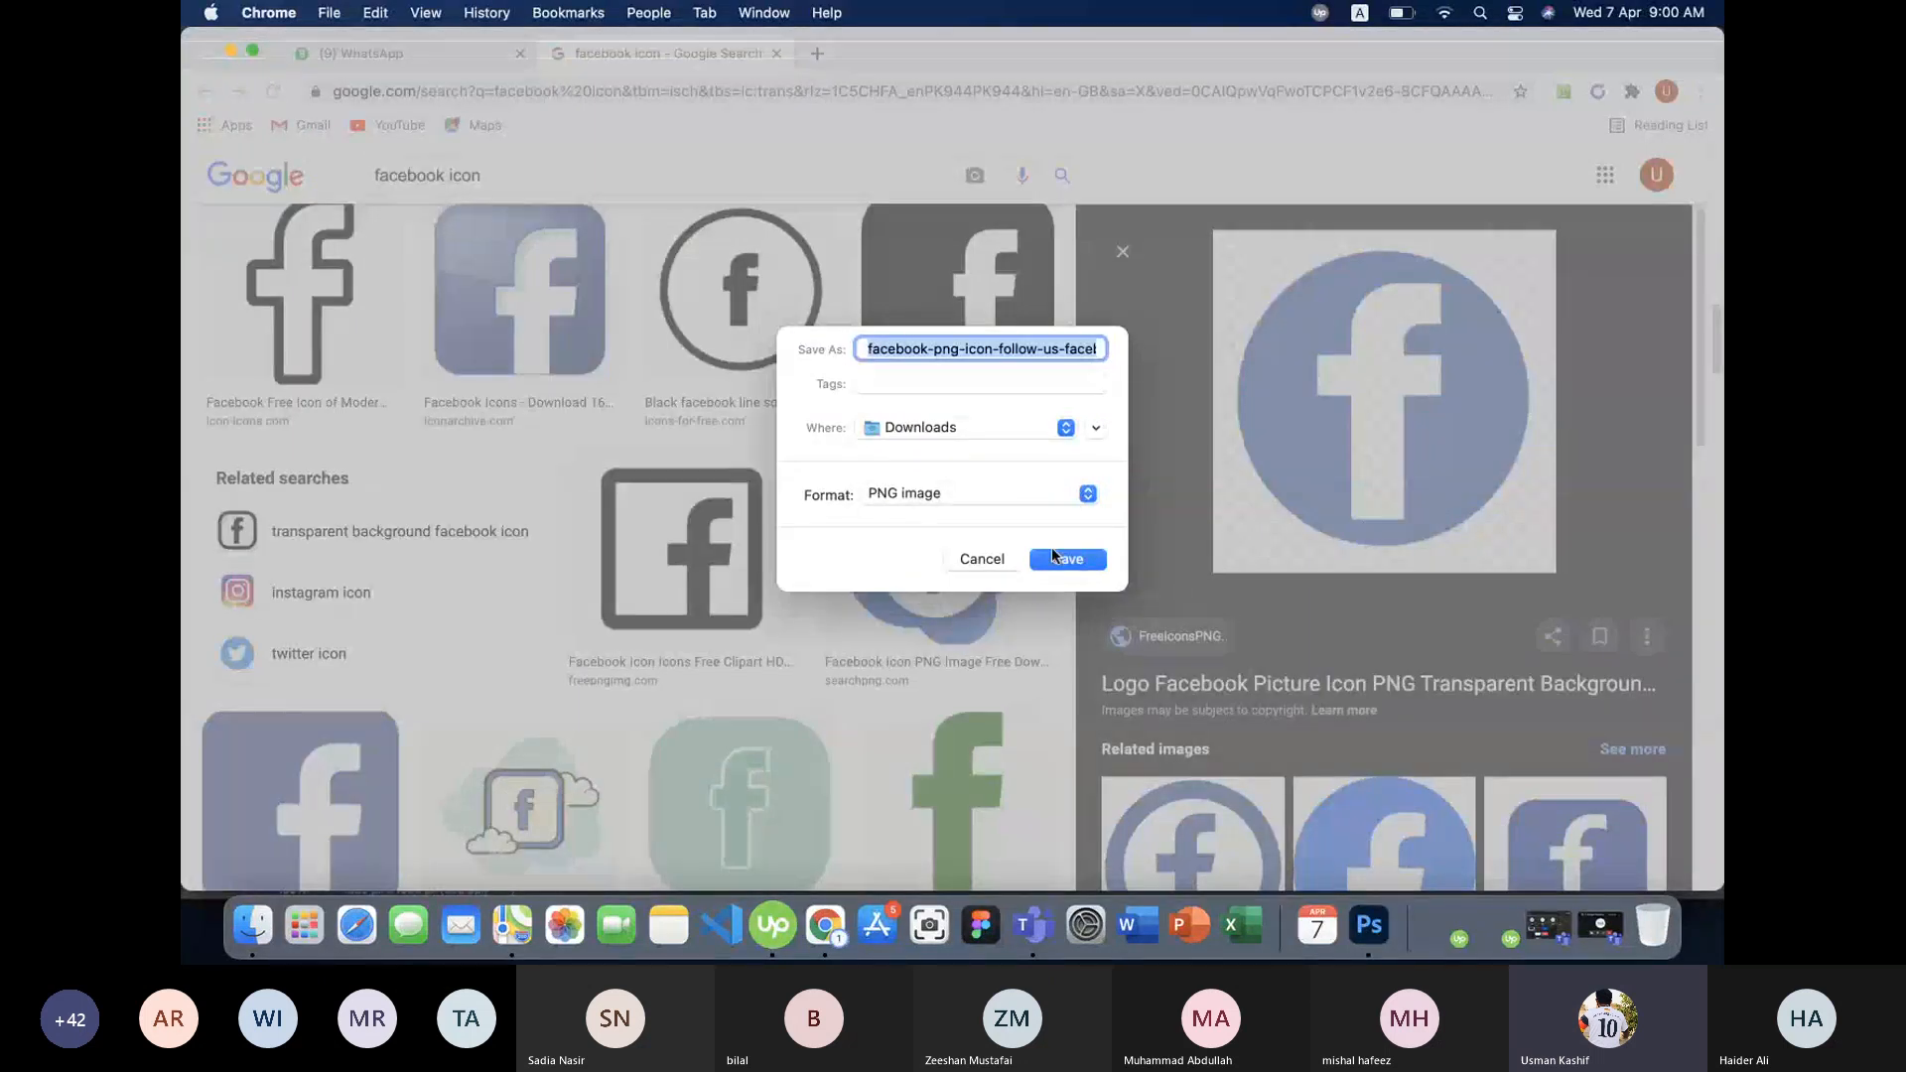
pyautogui.click(1069, 559)
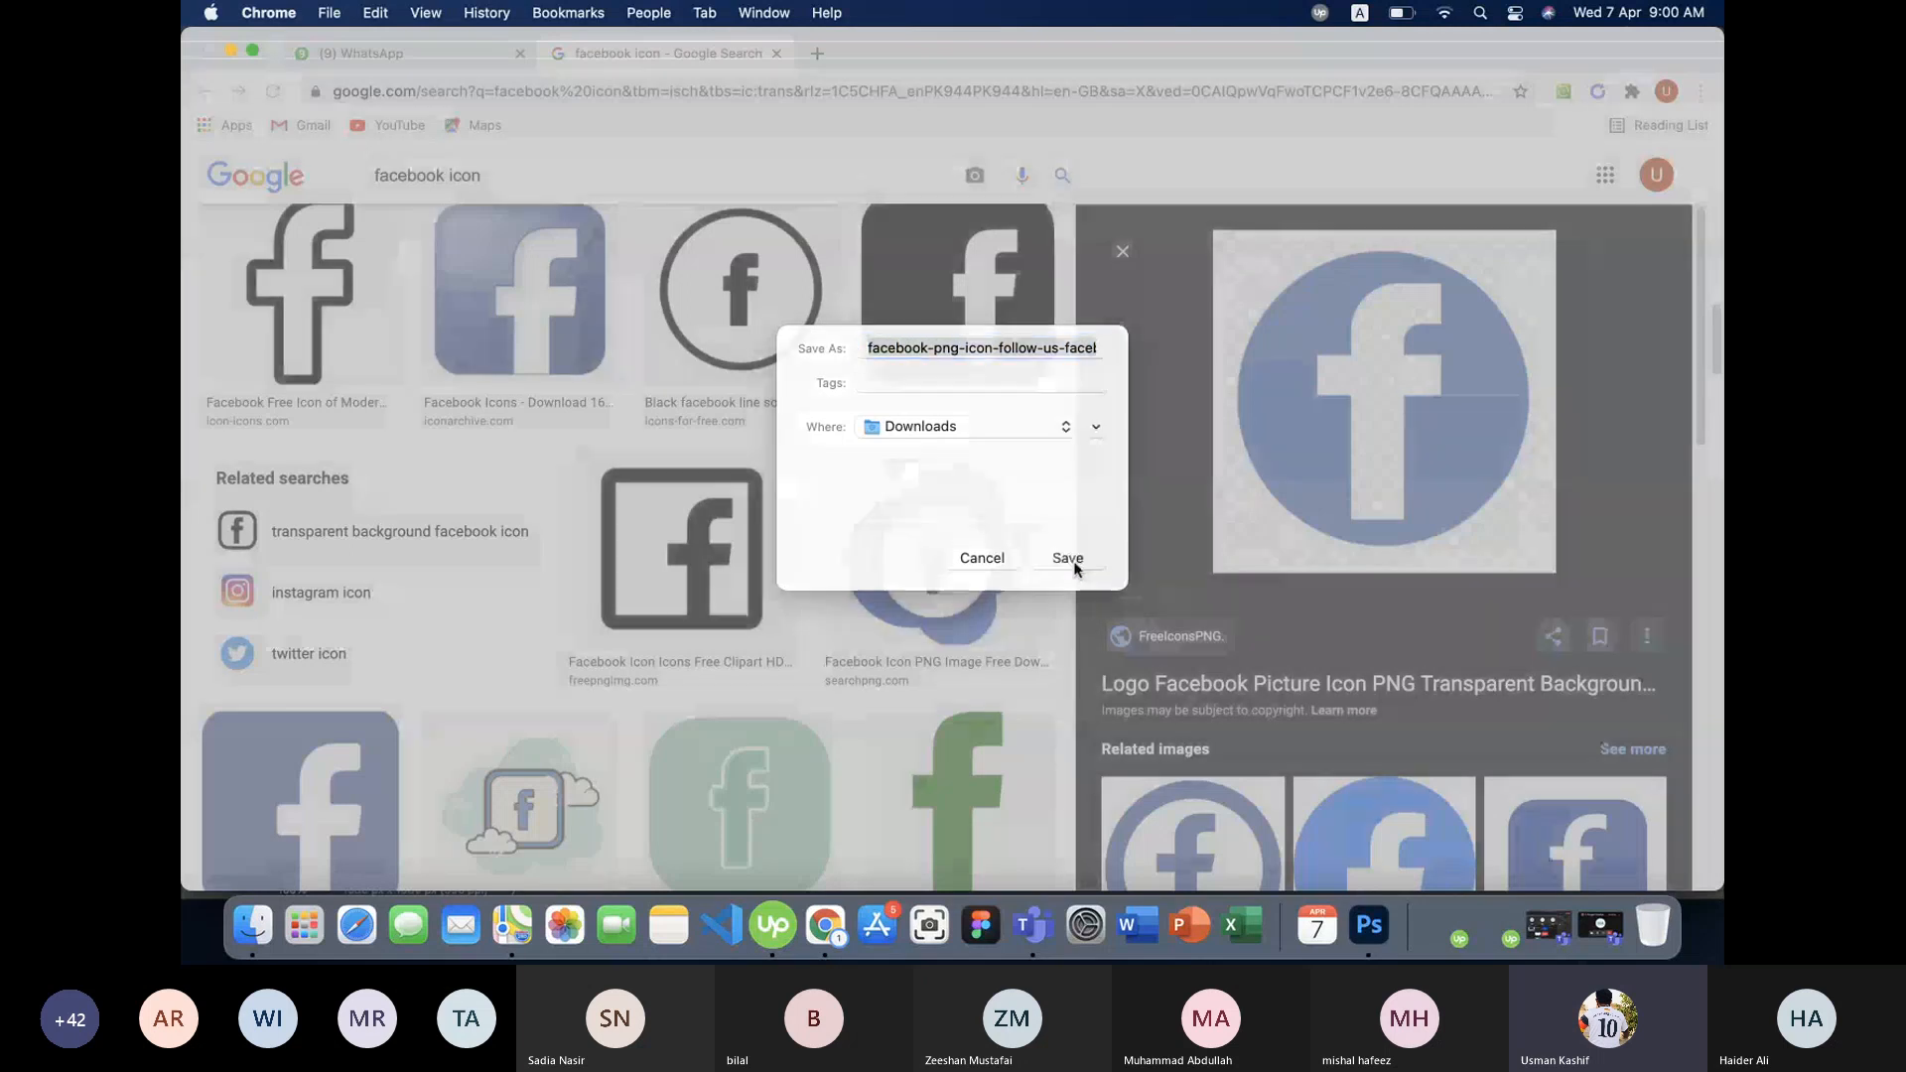
# - Search Google Images for "instagram icon" and filter the results by colour to Transparent
pyautogui.scroll(5, 471, 298)
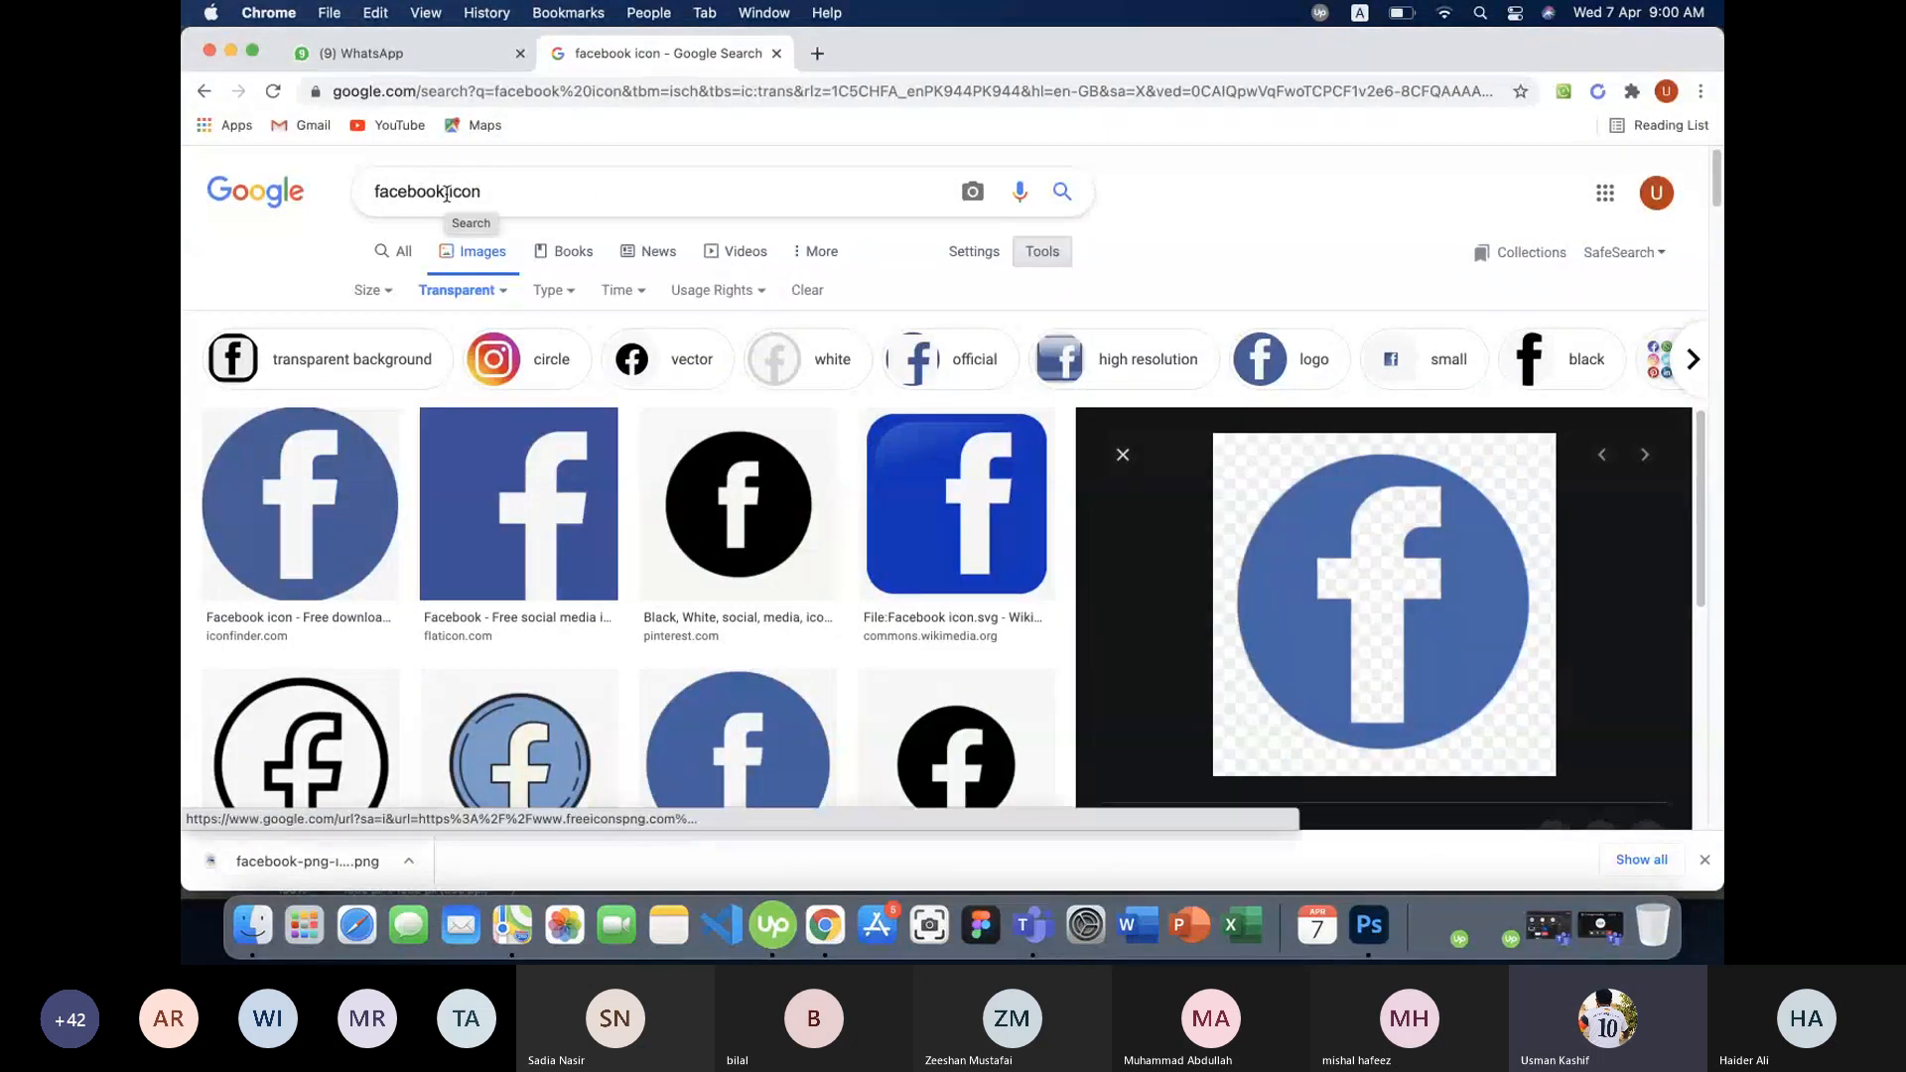
pyautogui.moveTo(445, 194); pyautogui.dragTo(303, 195)
pyautogui.write('instagram')
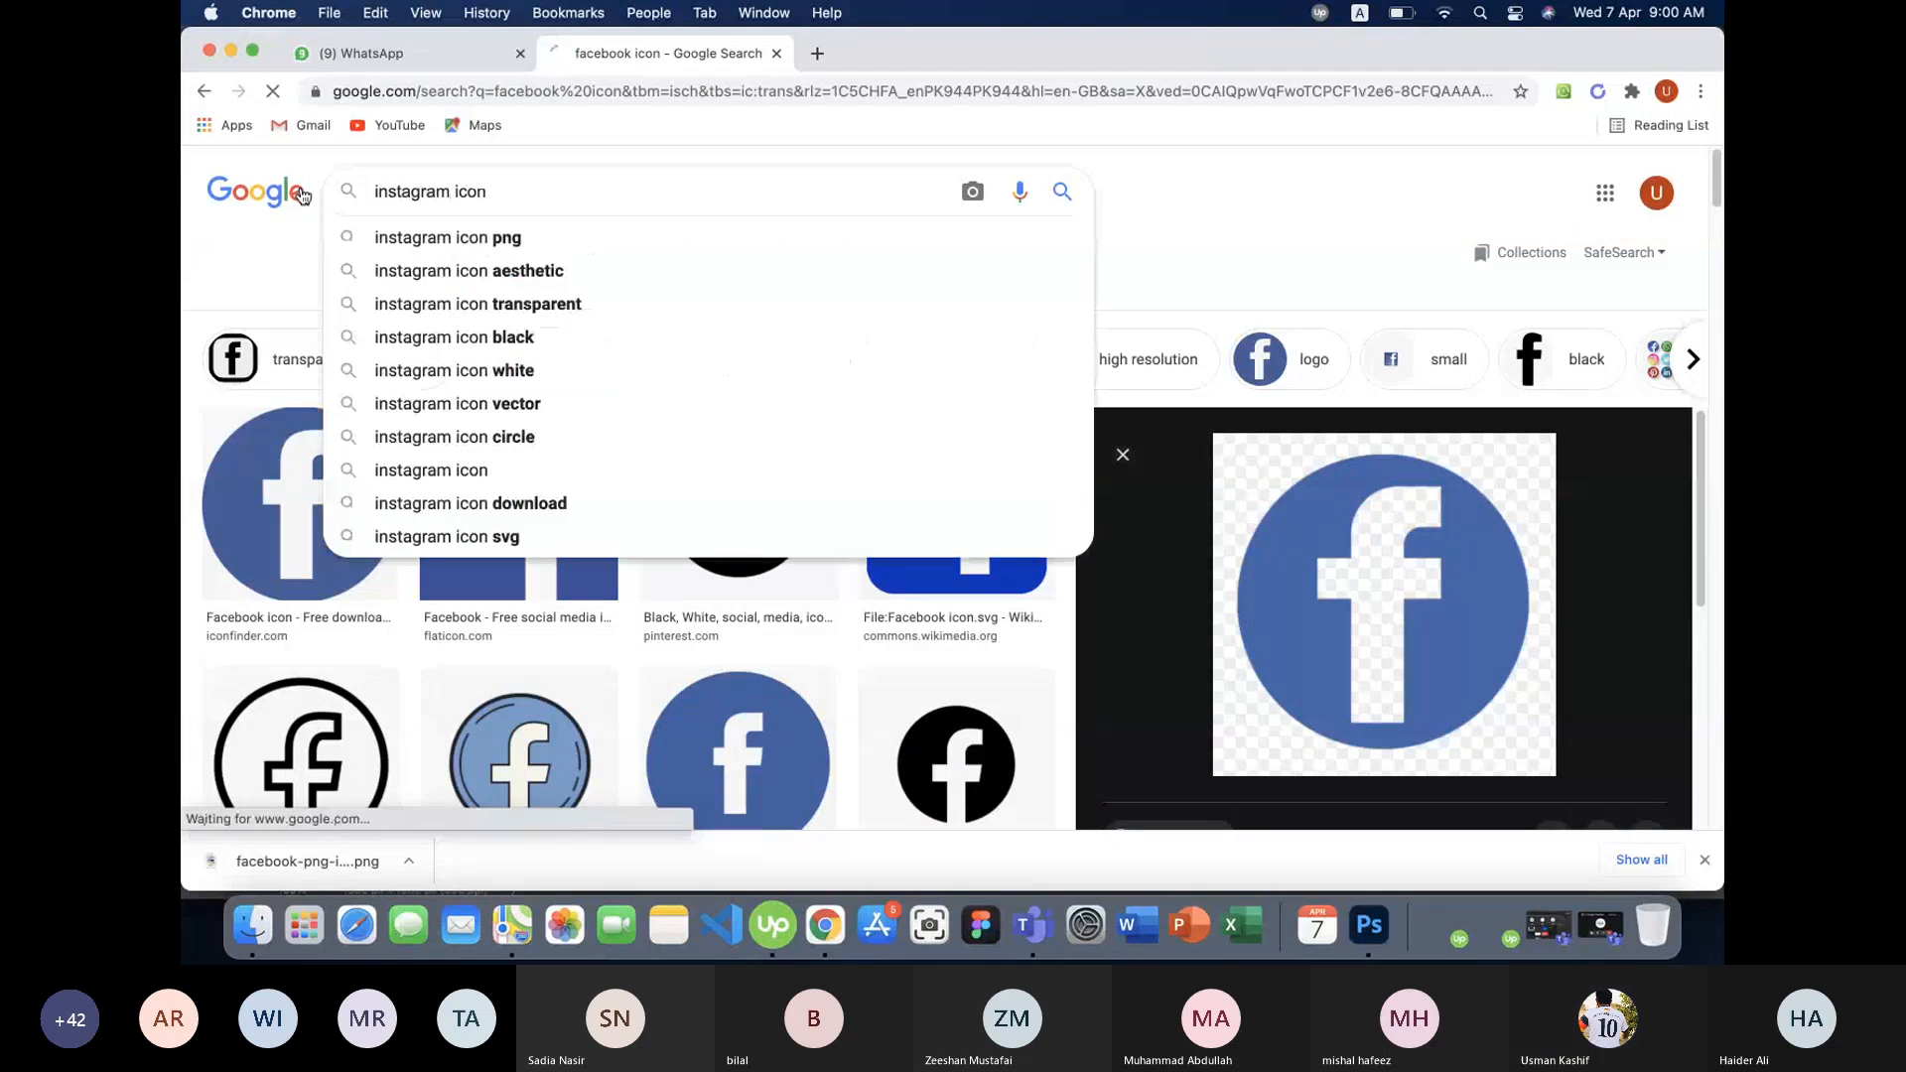
pyautogui.press('Return')
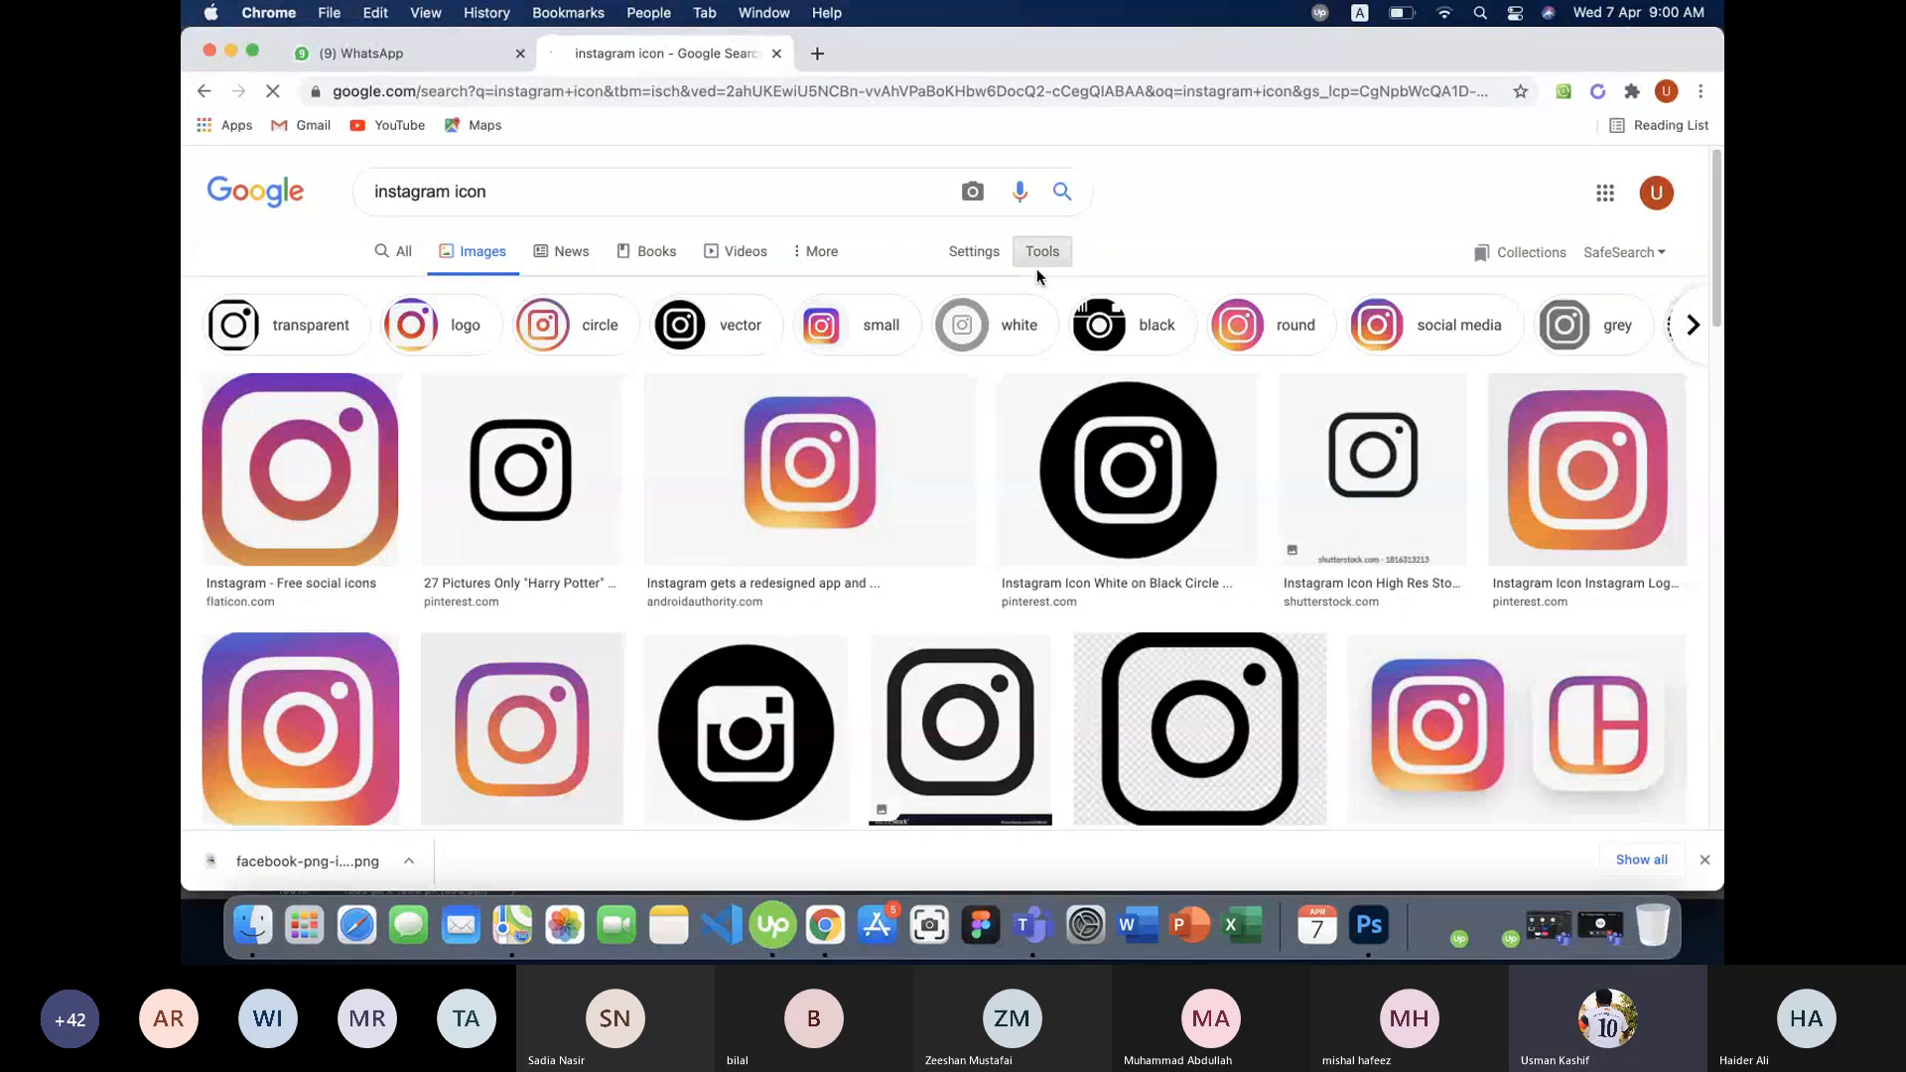
pyautogui.click(1037, 267)
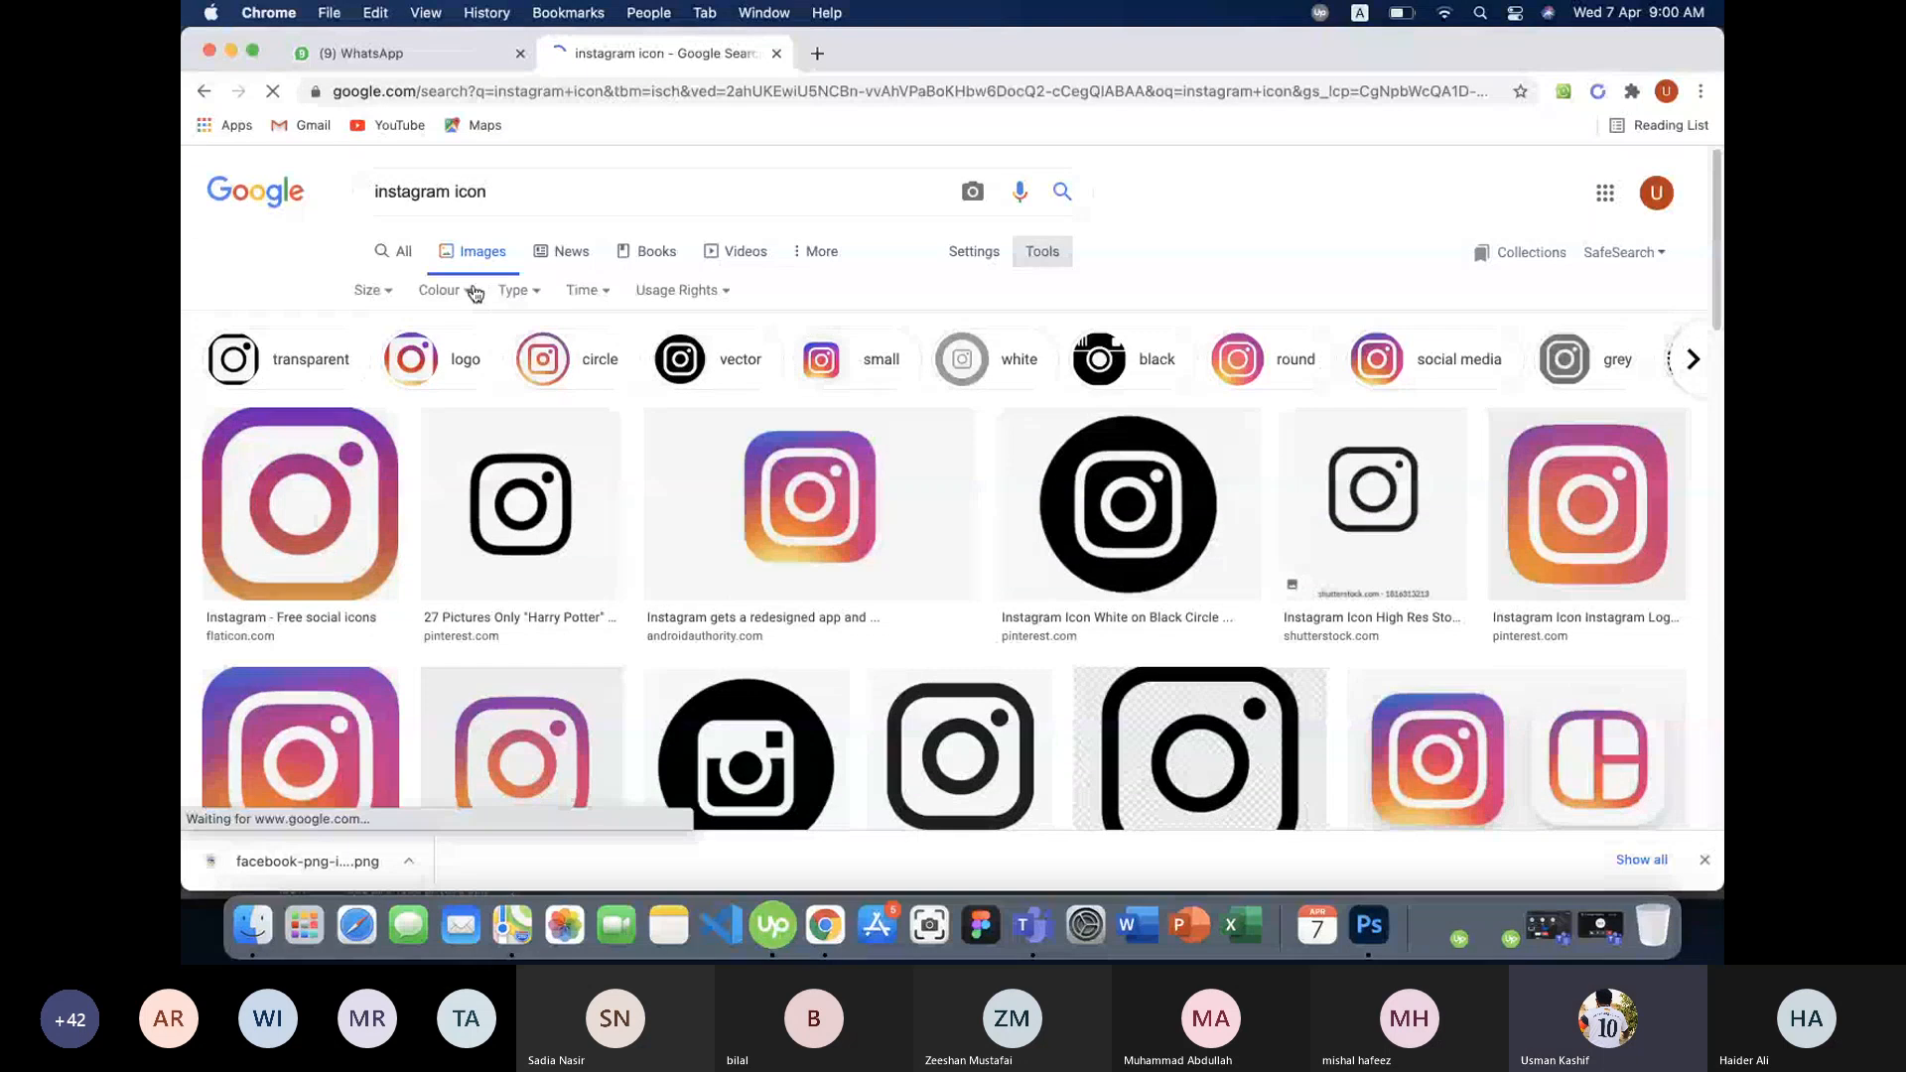
pyautogui.click(475, 292)
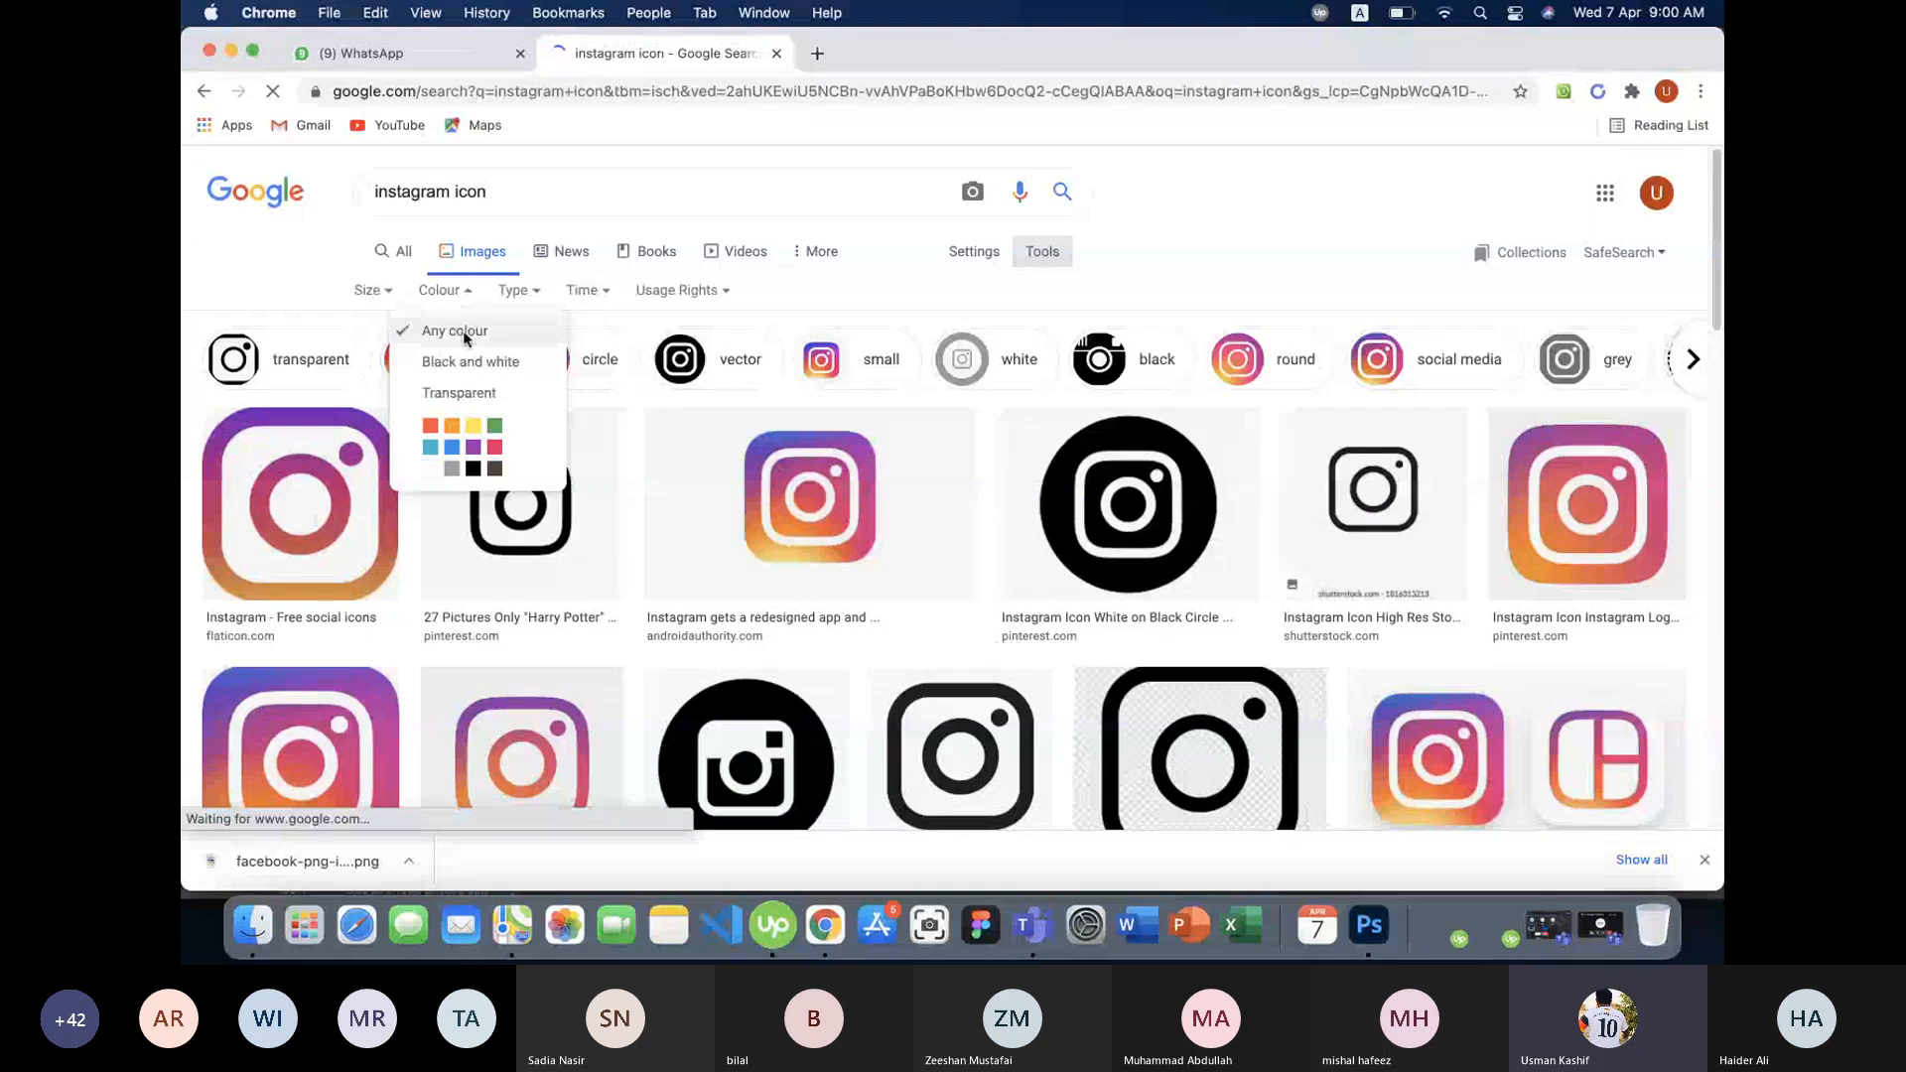
pyautogui.click(458, 393)
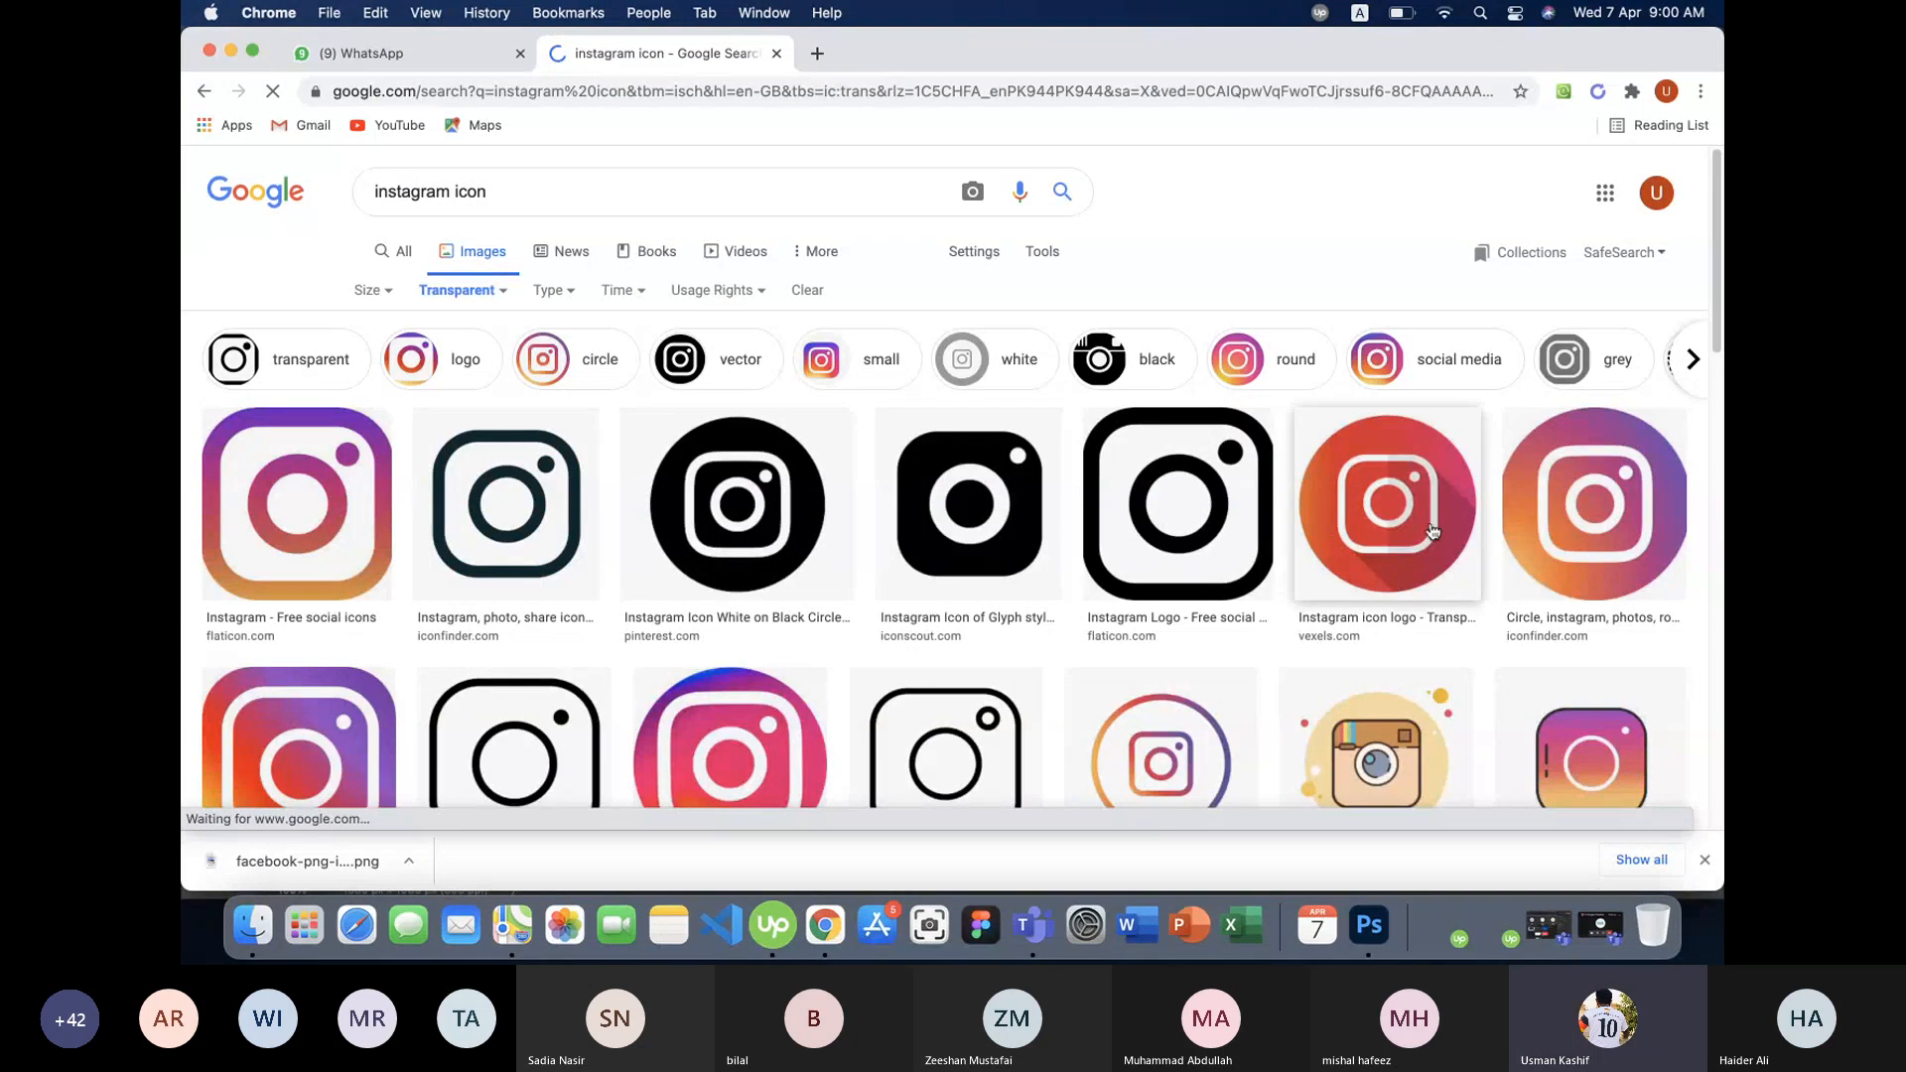
# - Open the preview of the round multicolour Instagram icon from pngkey.com
pyautogui.scroll(-3, 884, 556)
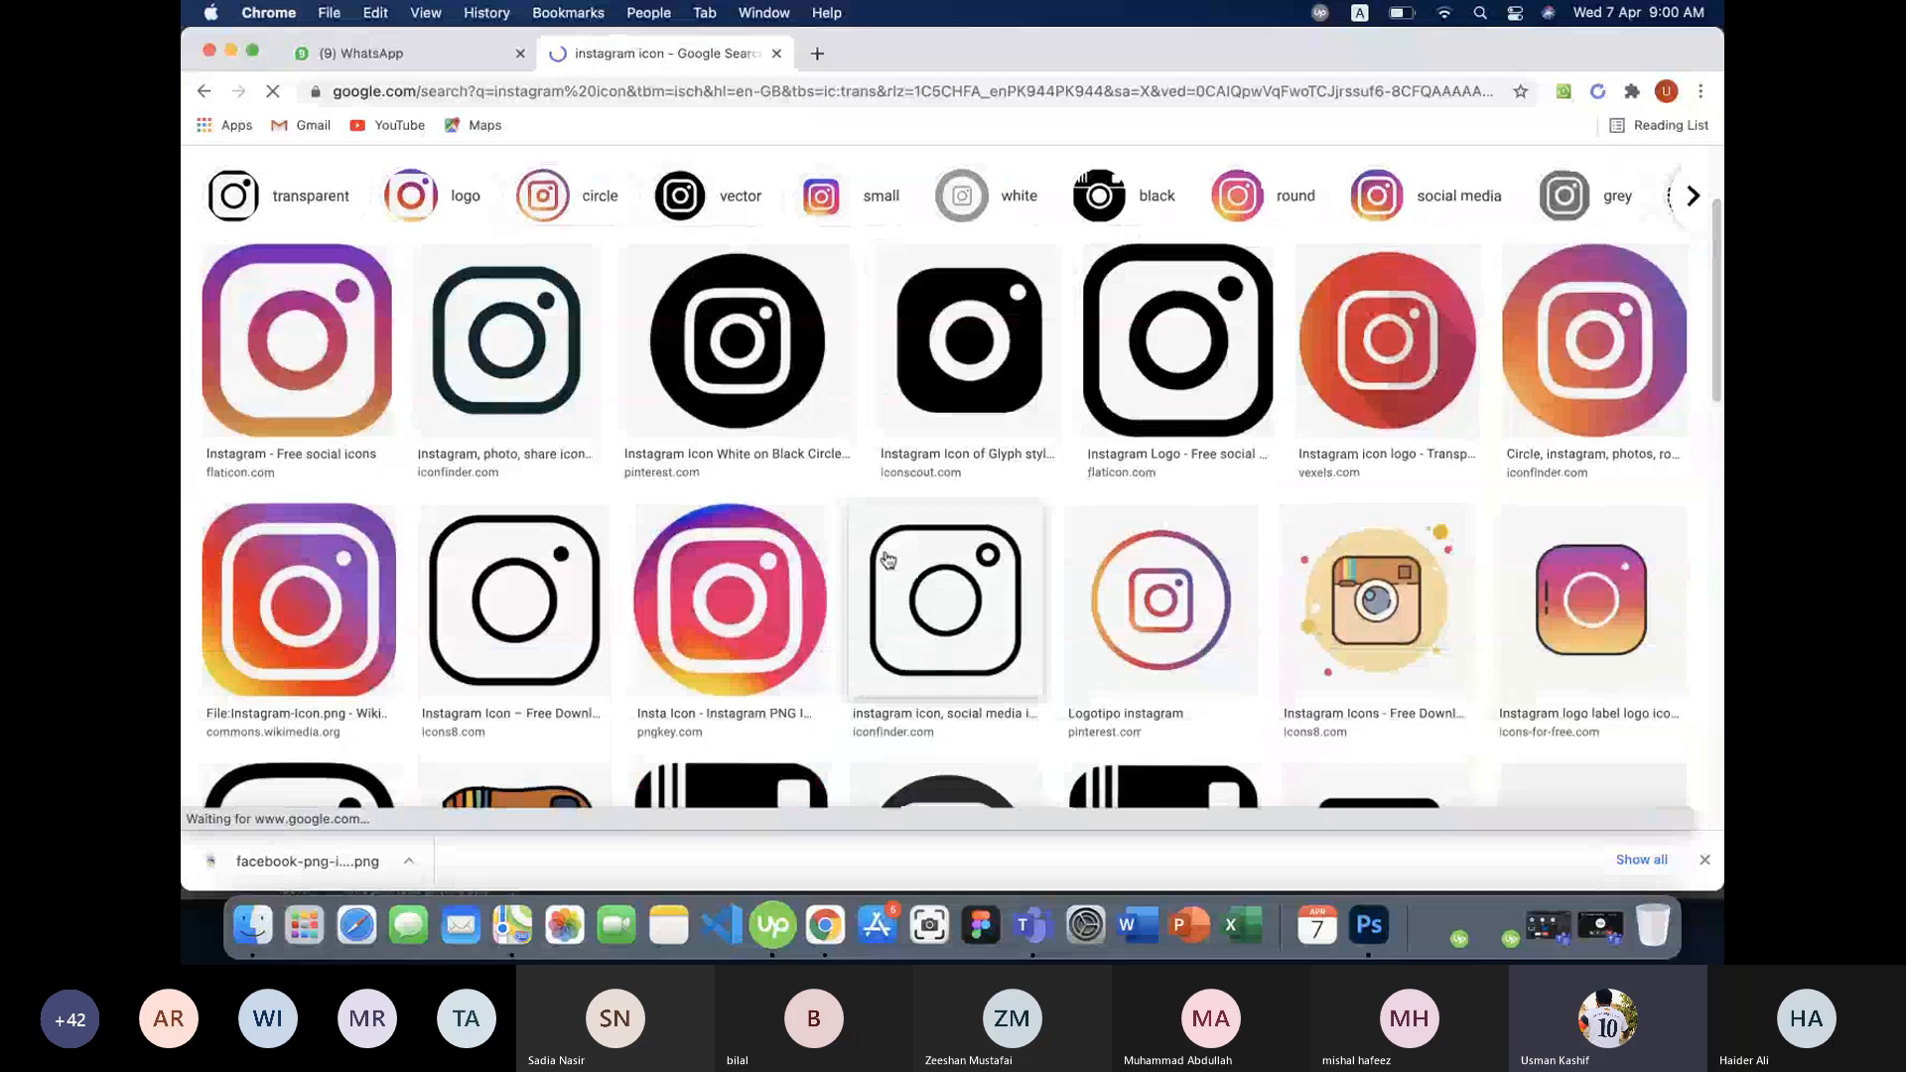
pyautogui.scroll(-5, 887, 559)
pyautogui.scroll(1, 887, 559)
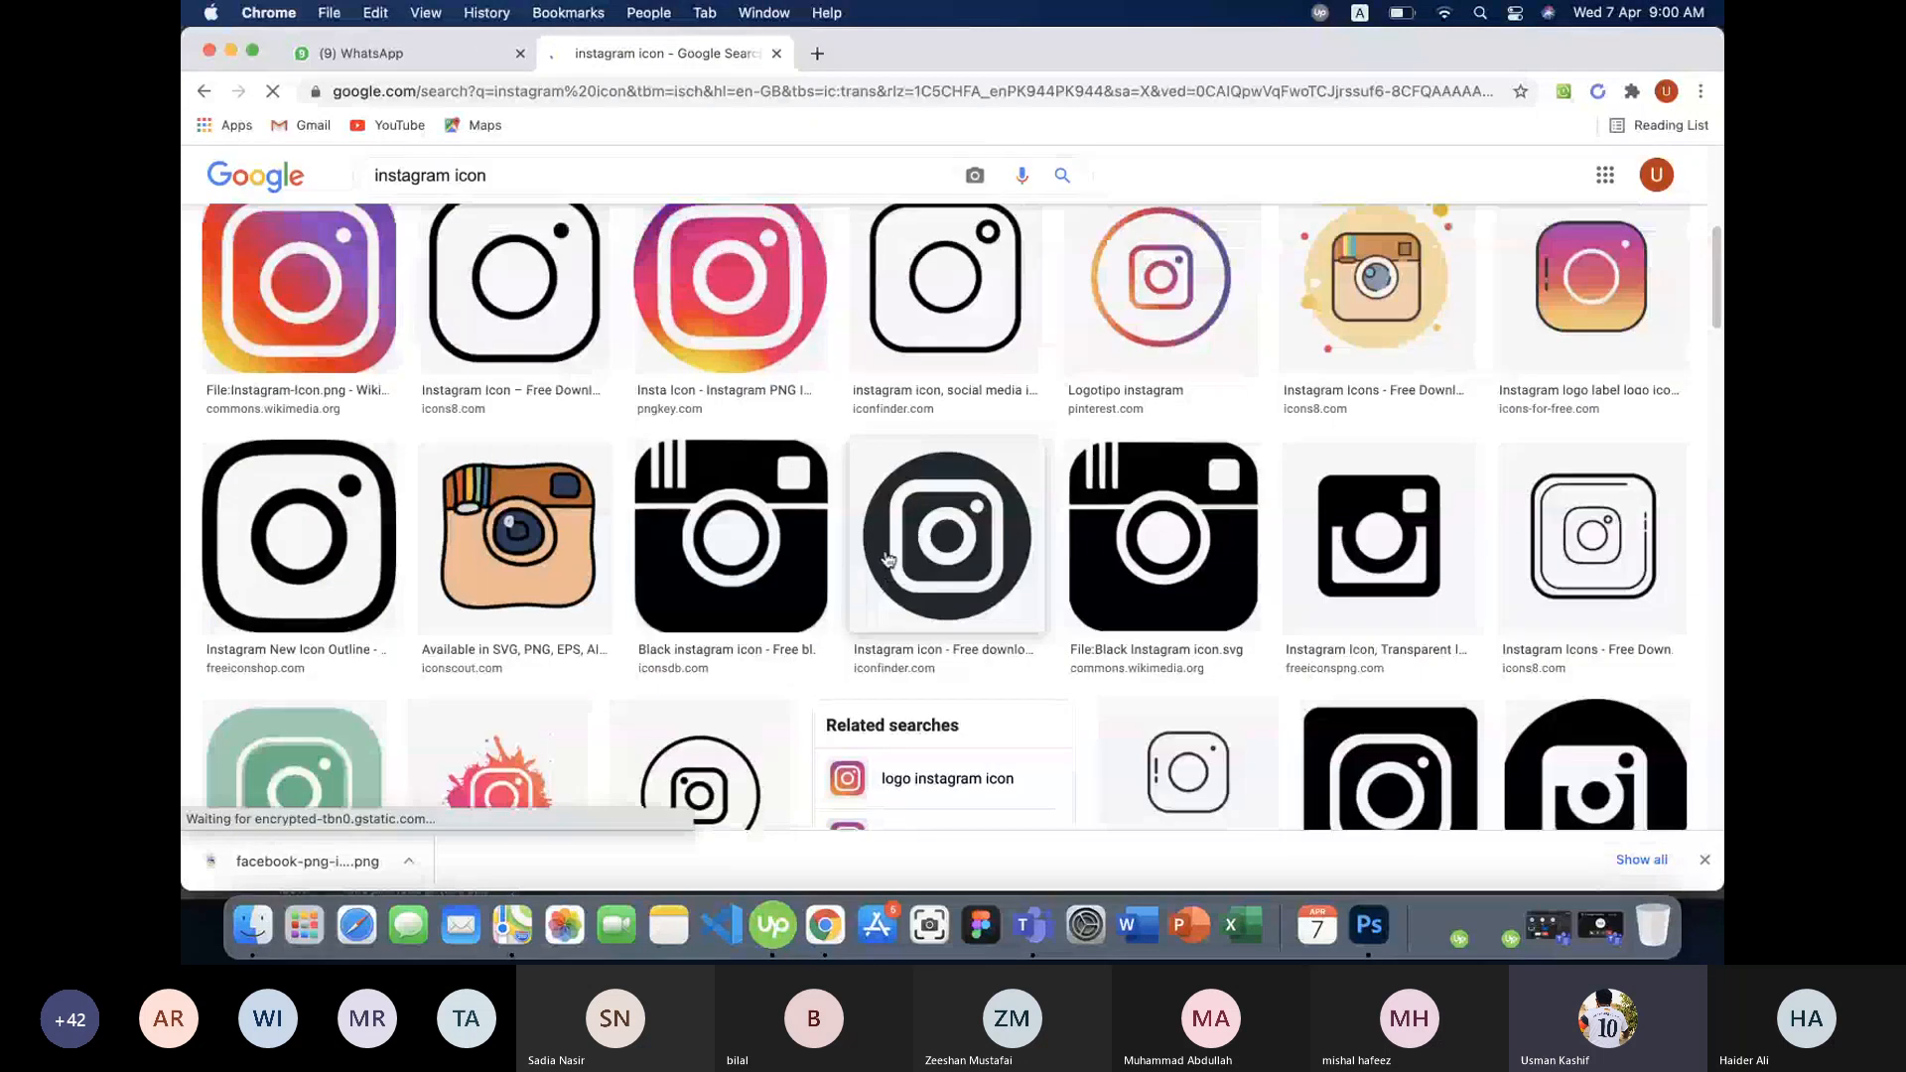
pyautogui.scroll(1, 886, 559)
pyautogui.click(721, 440)
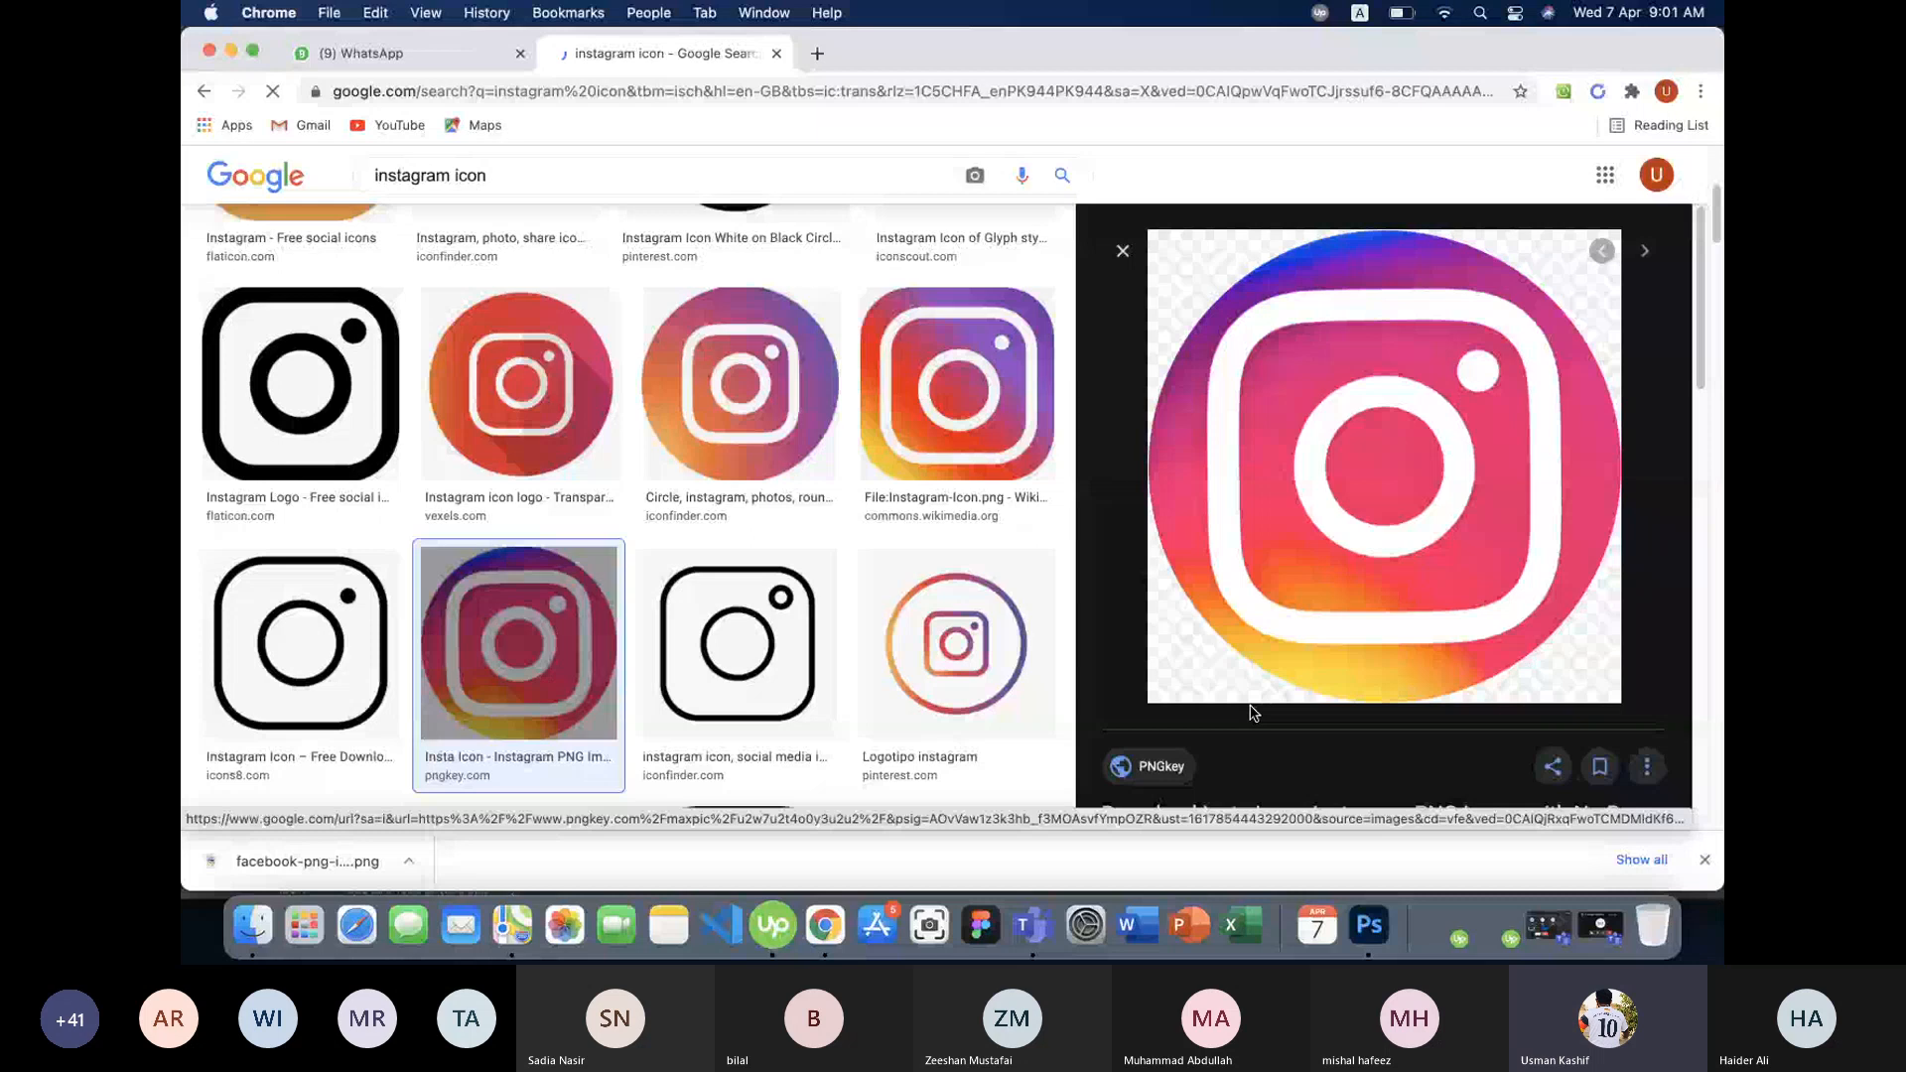
# - Save the previewed Instagram icon to Downloads as a PNG image named "instagram"
pyautogui.rightClick(1301, 421)
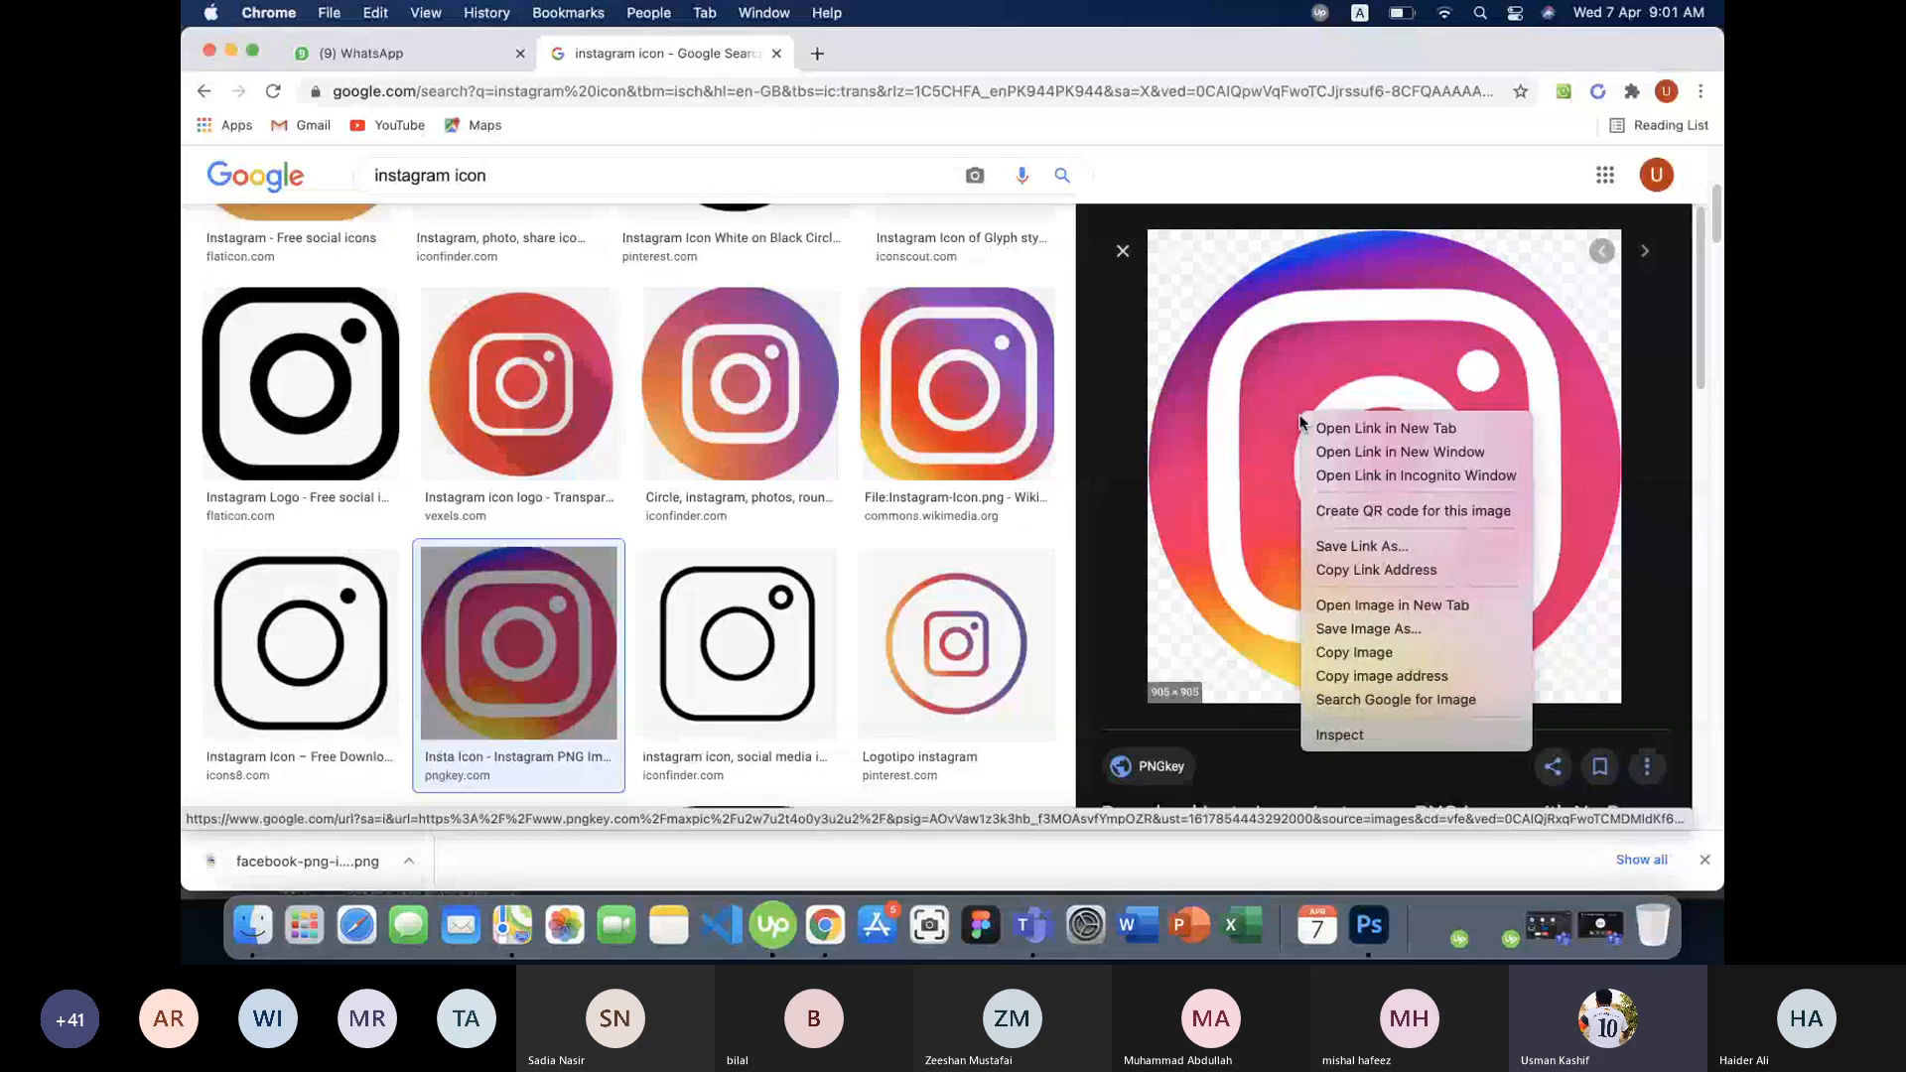
pyautogui.click(1378, 632)
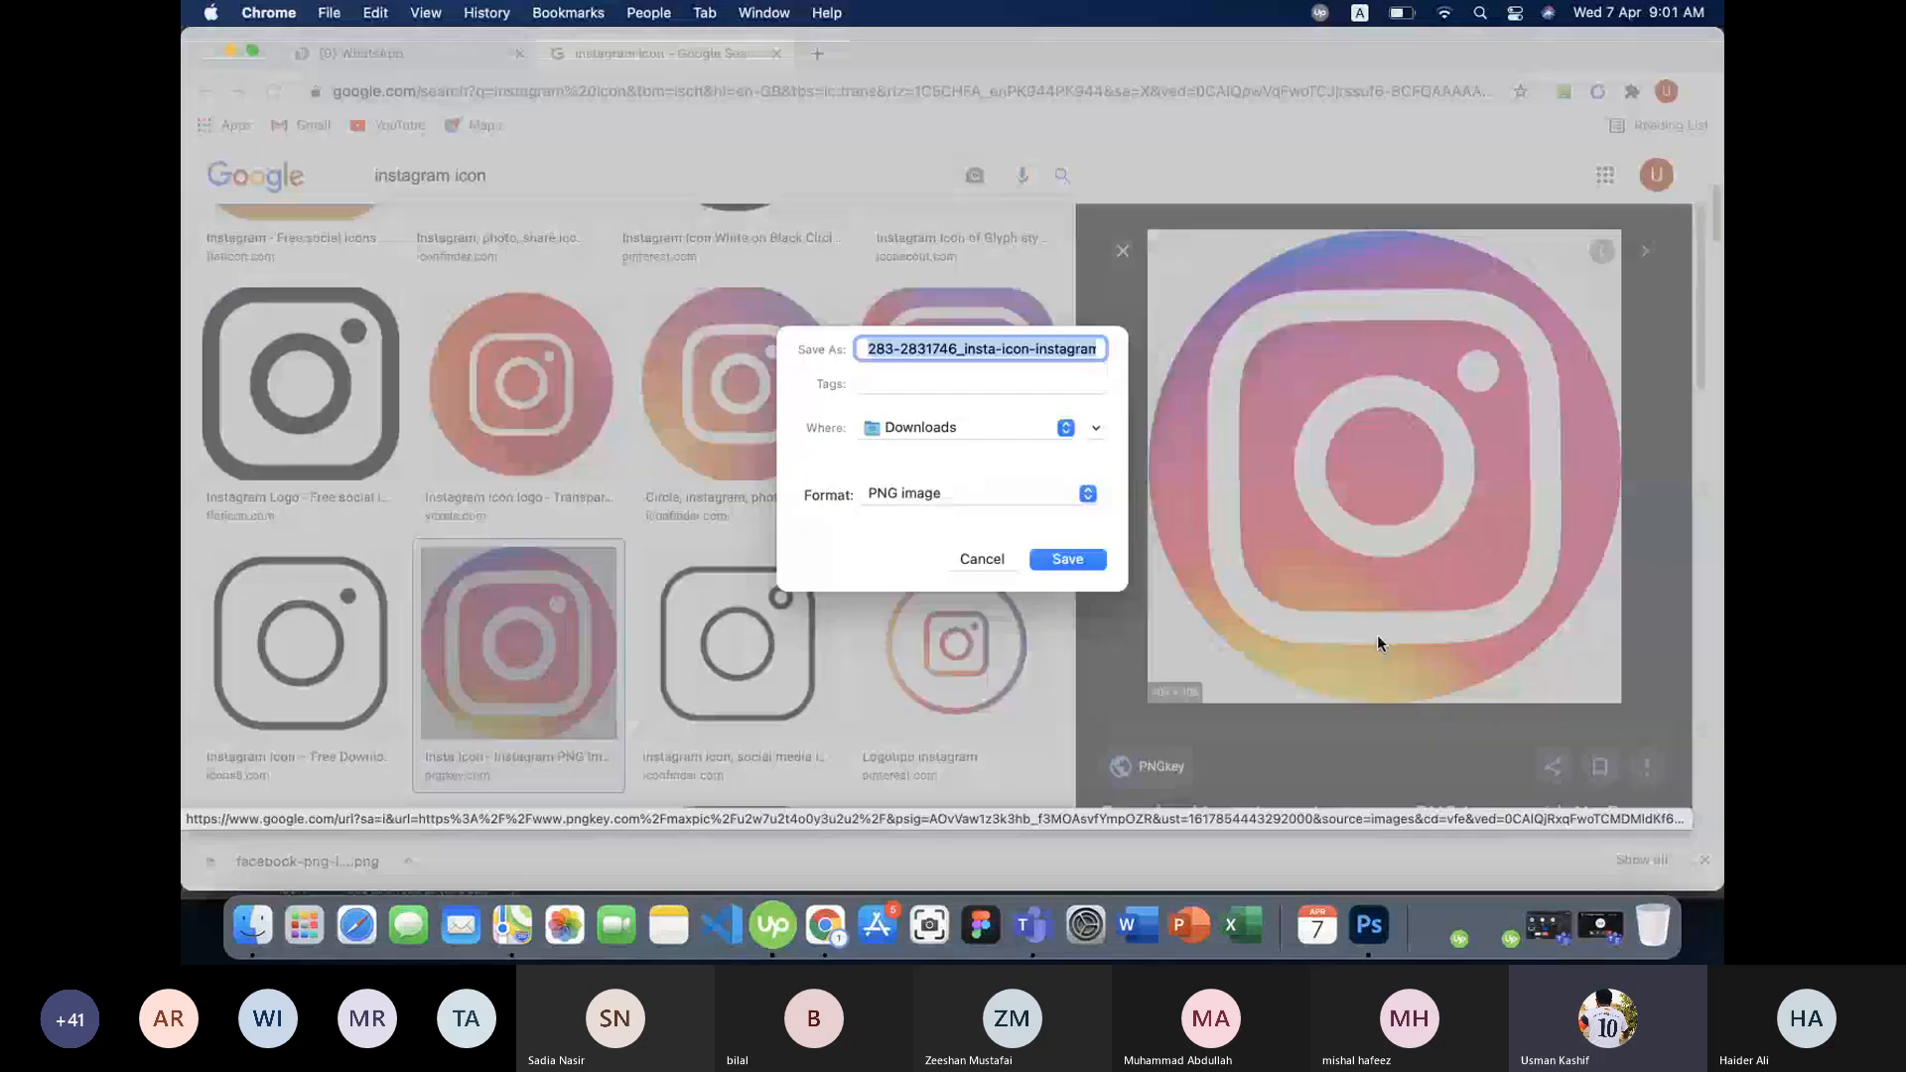
pyautogui.write('insat')
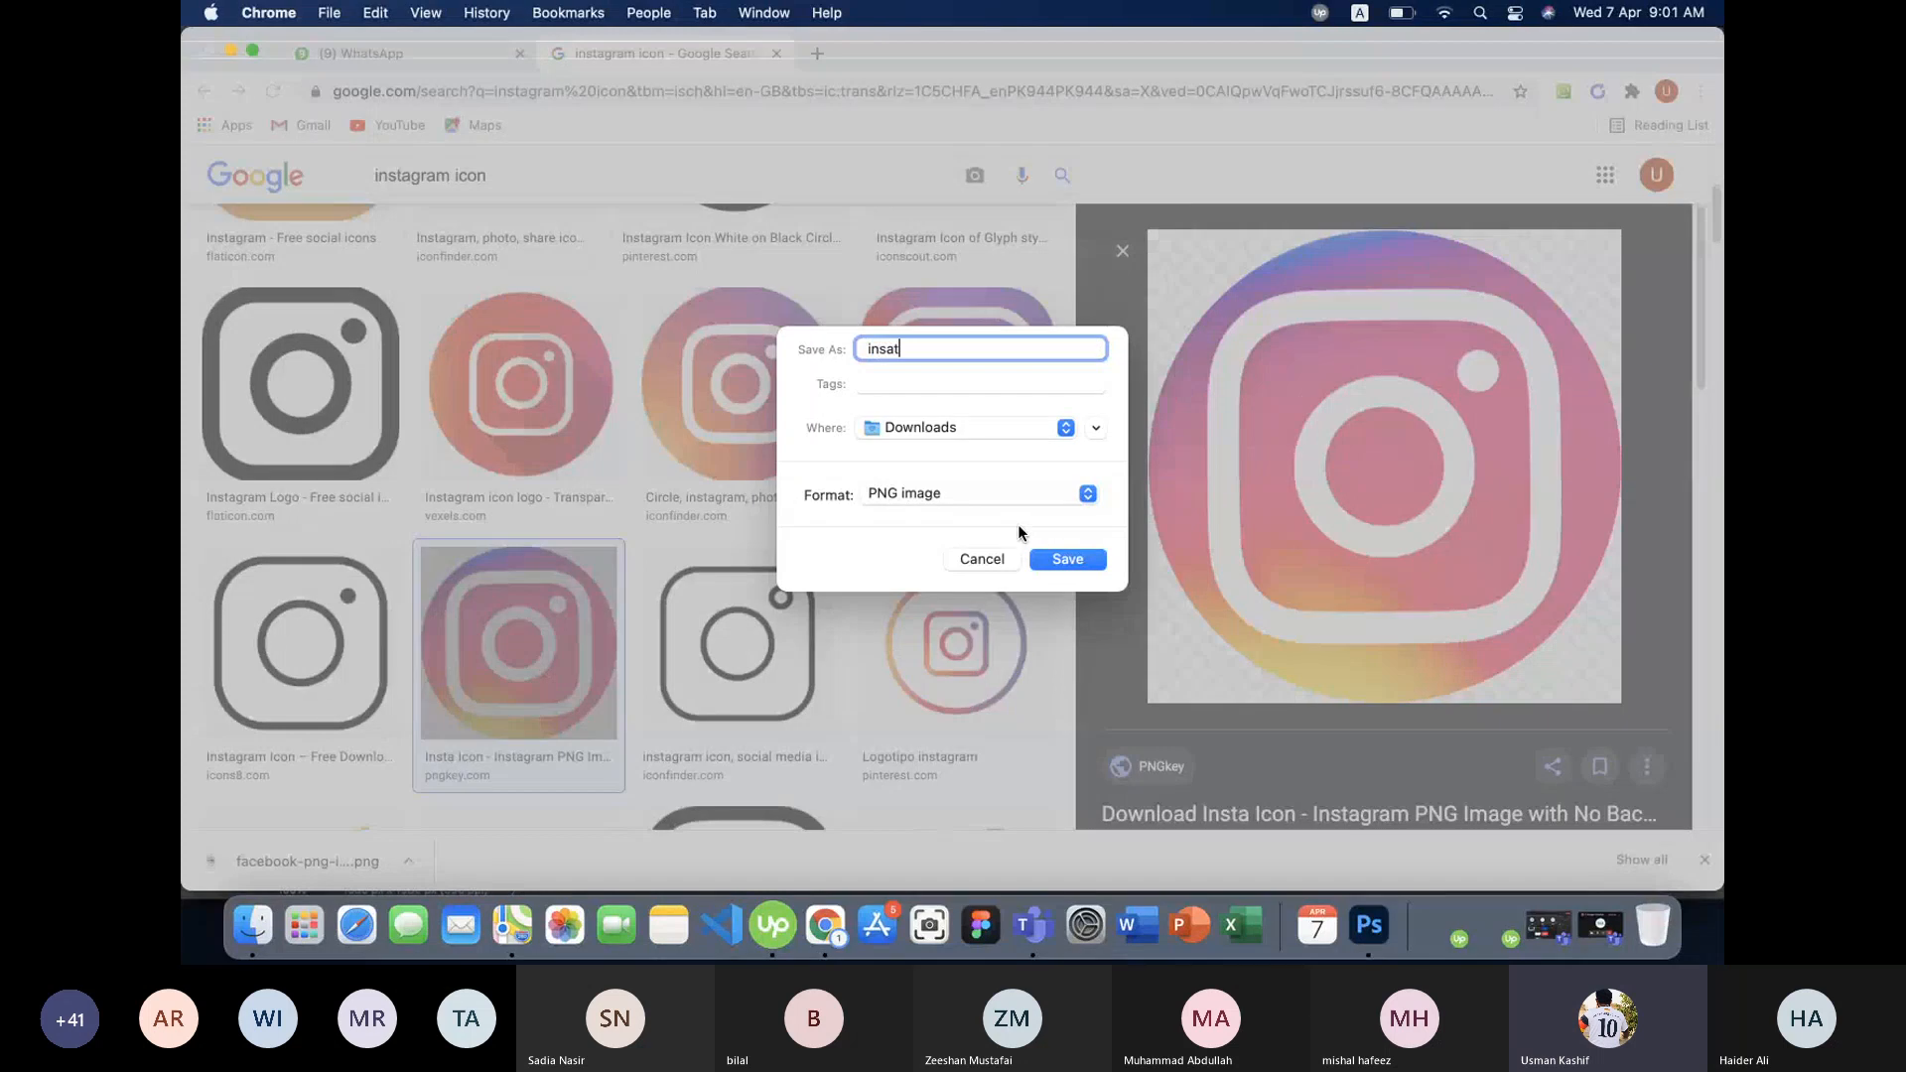
pyautogui.press('BackSpace')
pyautogui.write('tagram')
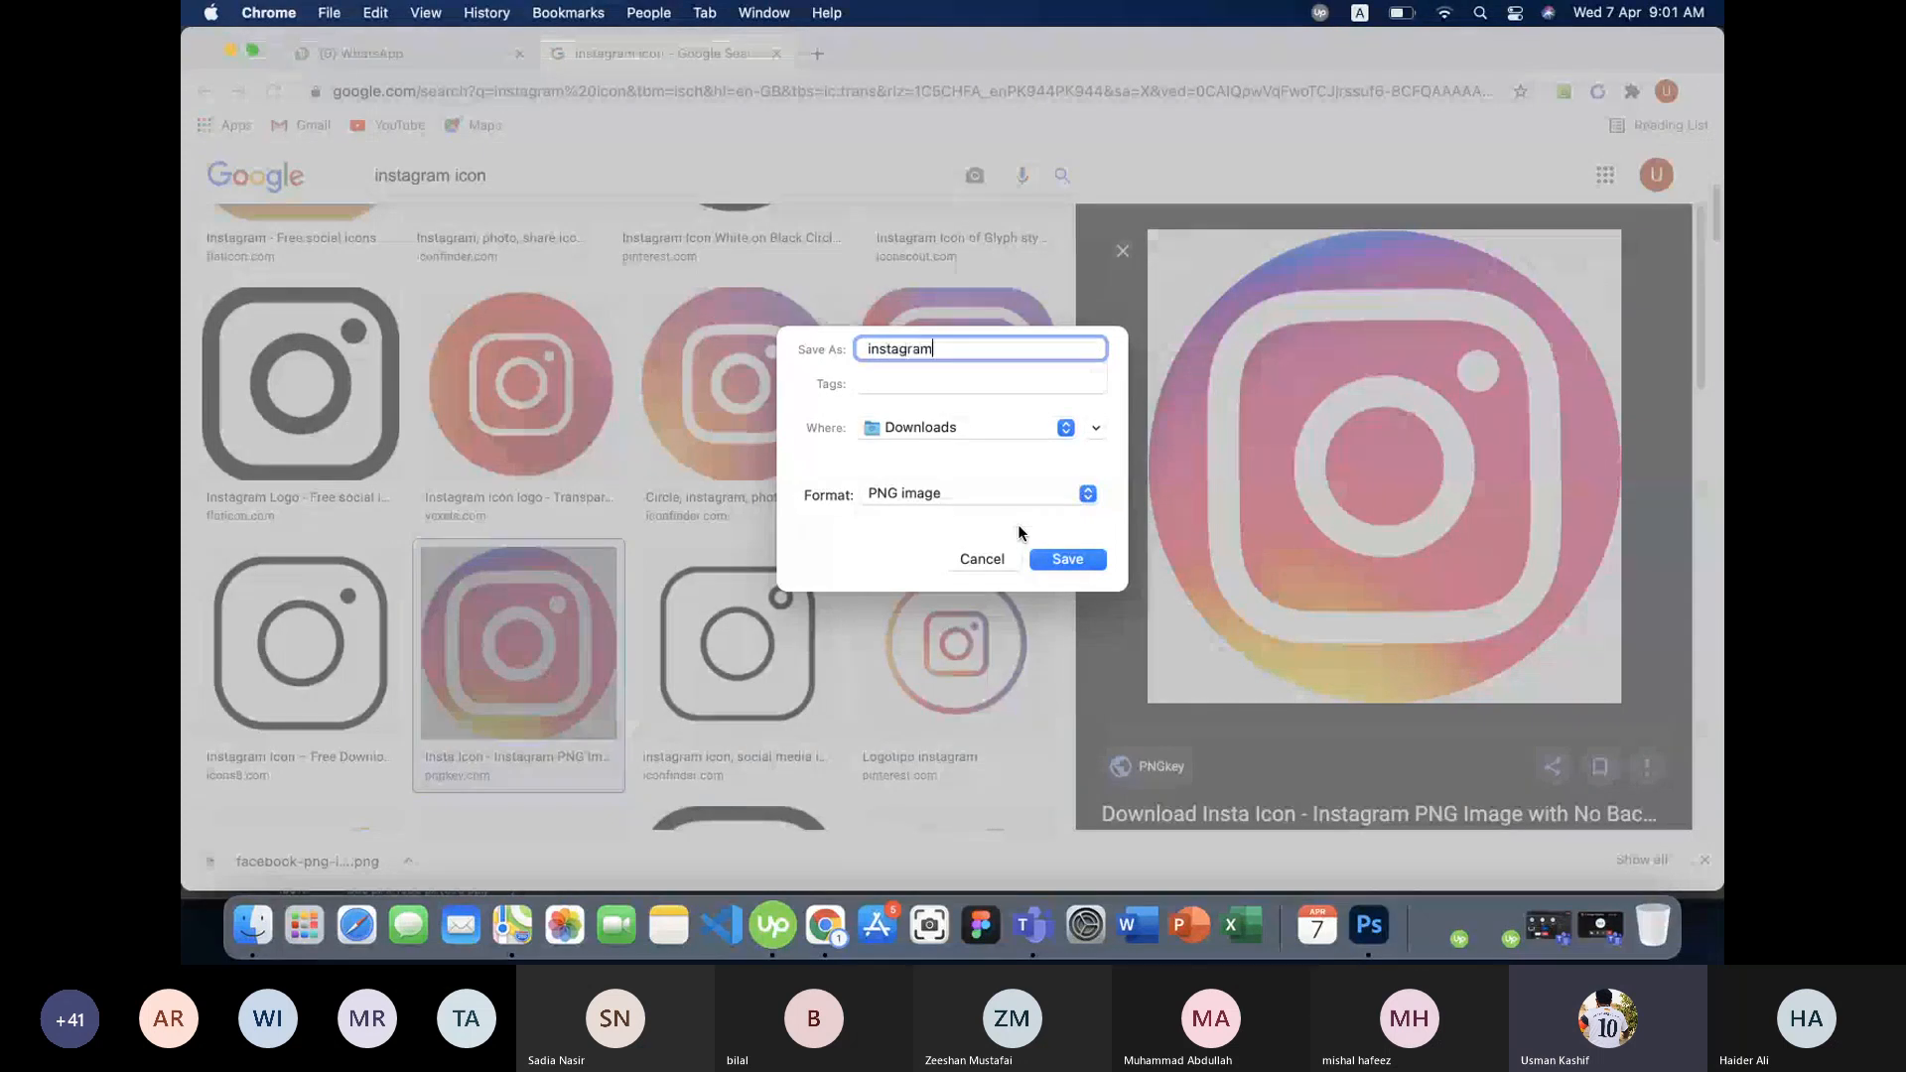
pyautogui.press('Return')
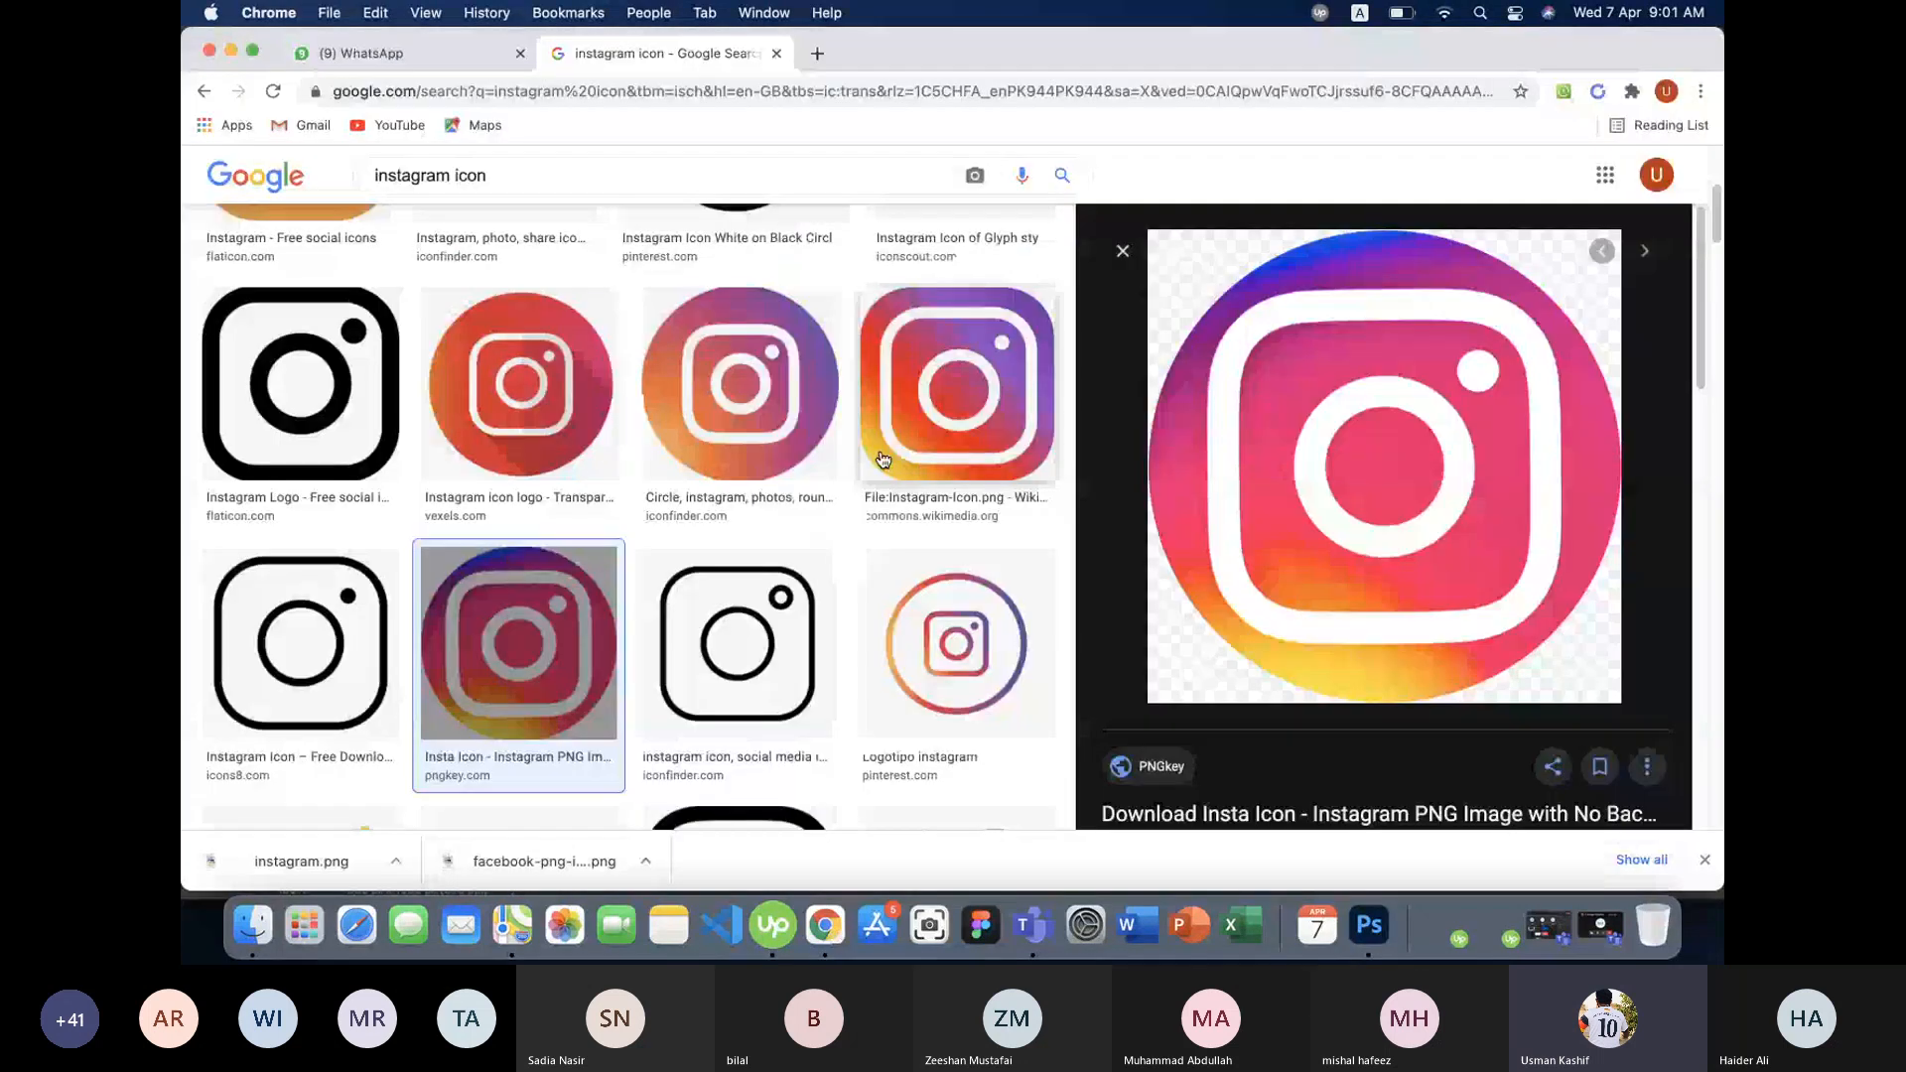
# - Search Google Images for "business man"
pyautogui.scroll(4, 882, 459)
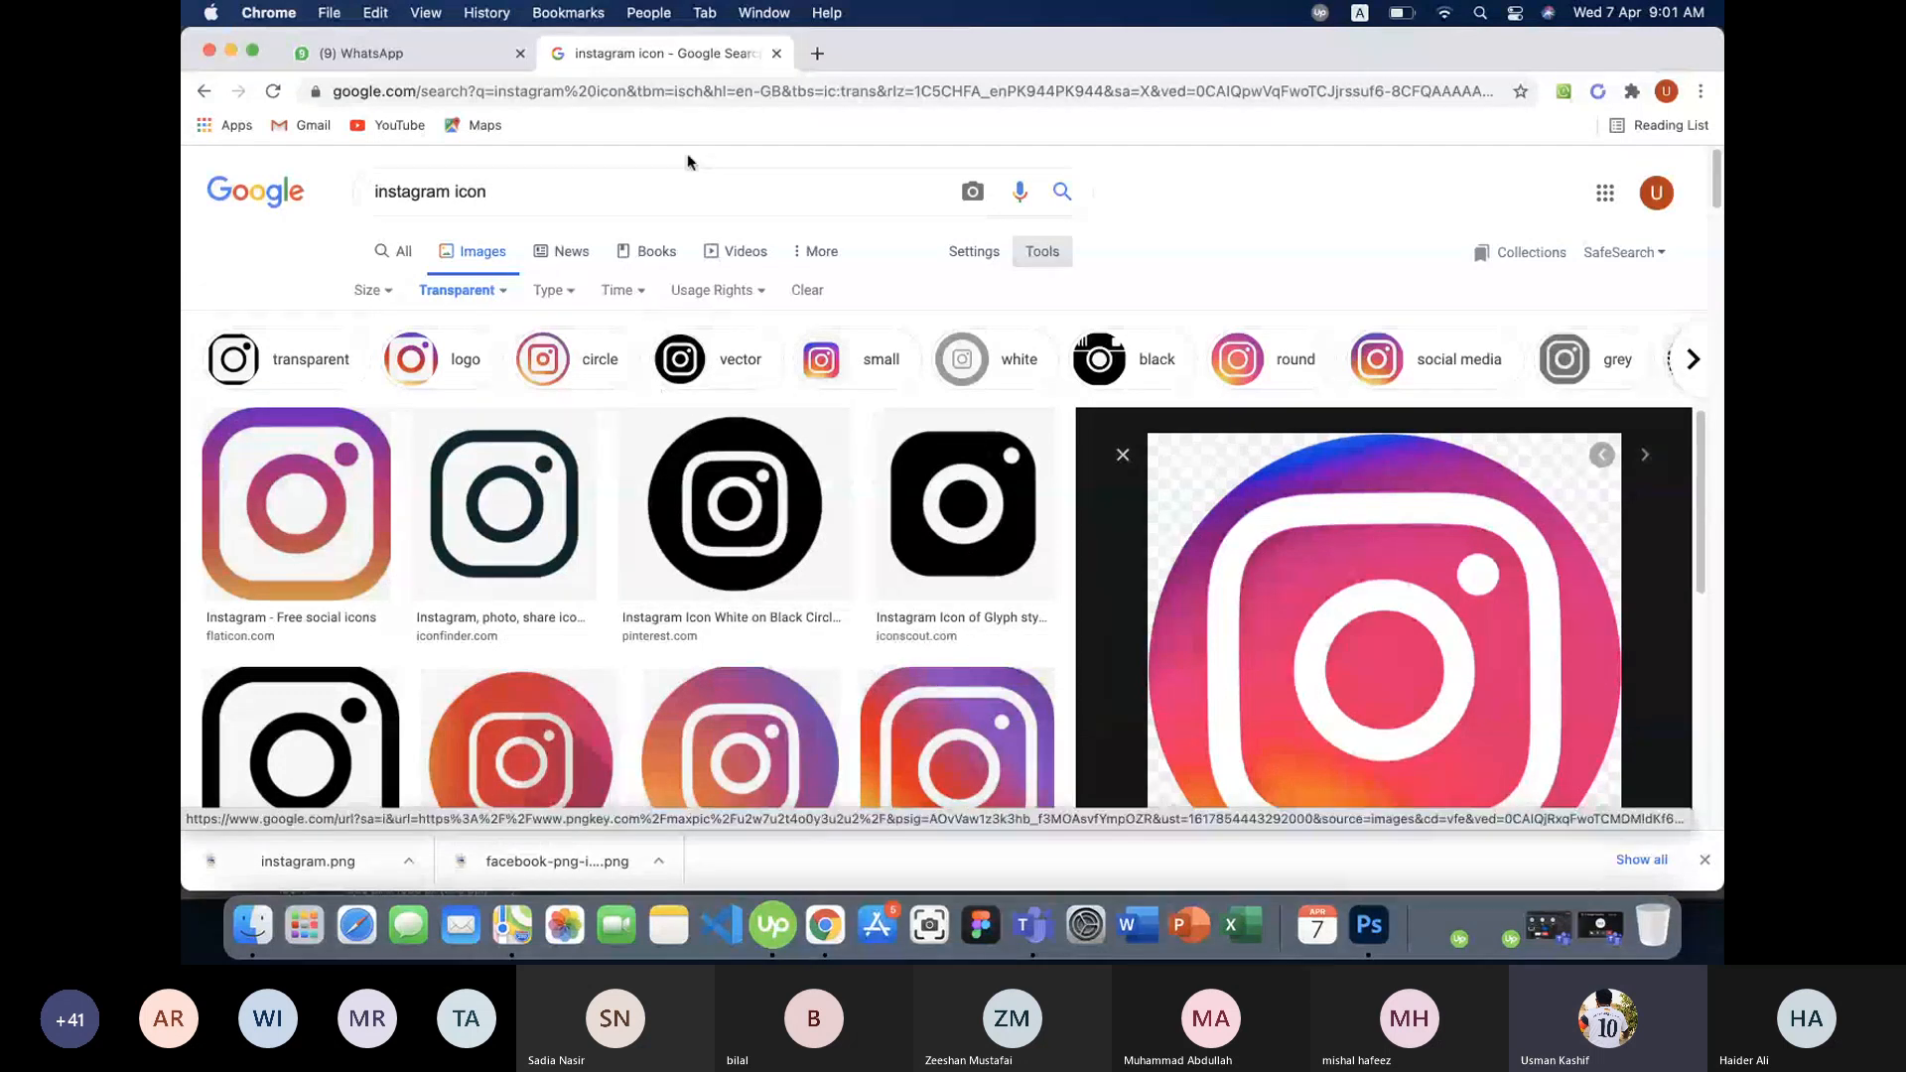
pyautogui.moveTo(511, 181); pyautogui.dragTo(336, 205)
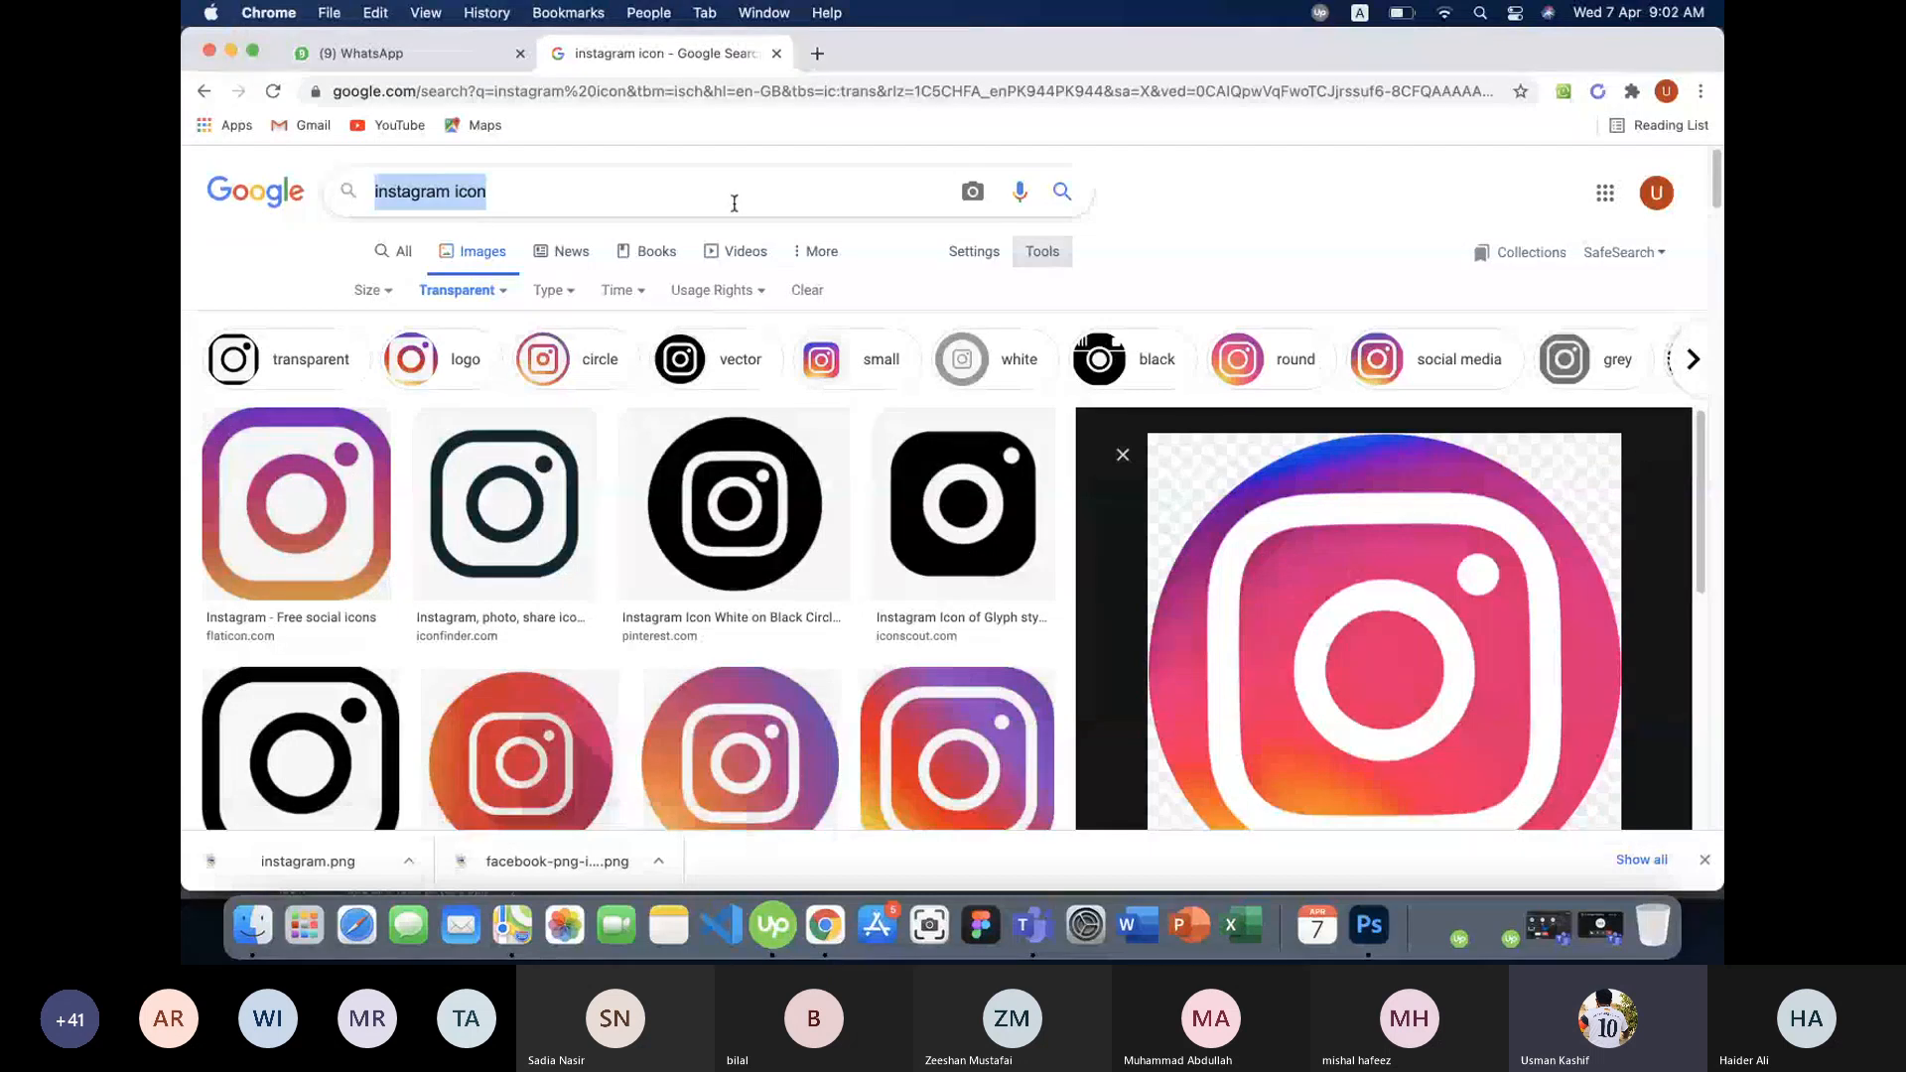
pyautogui.write('business ma')
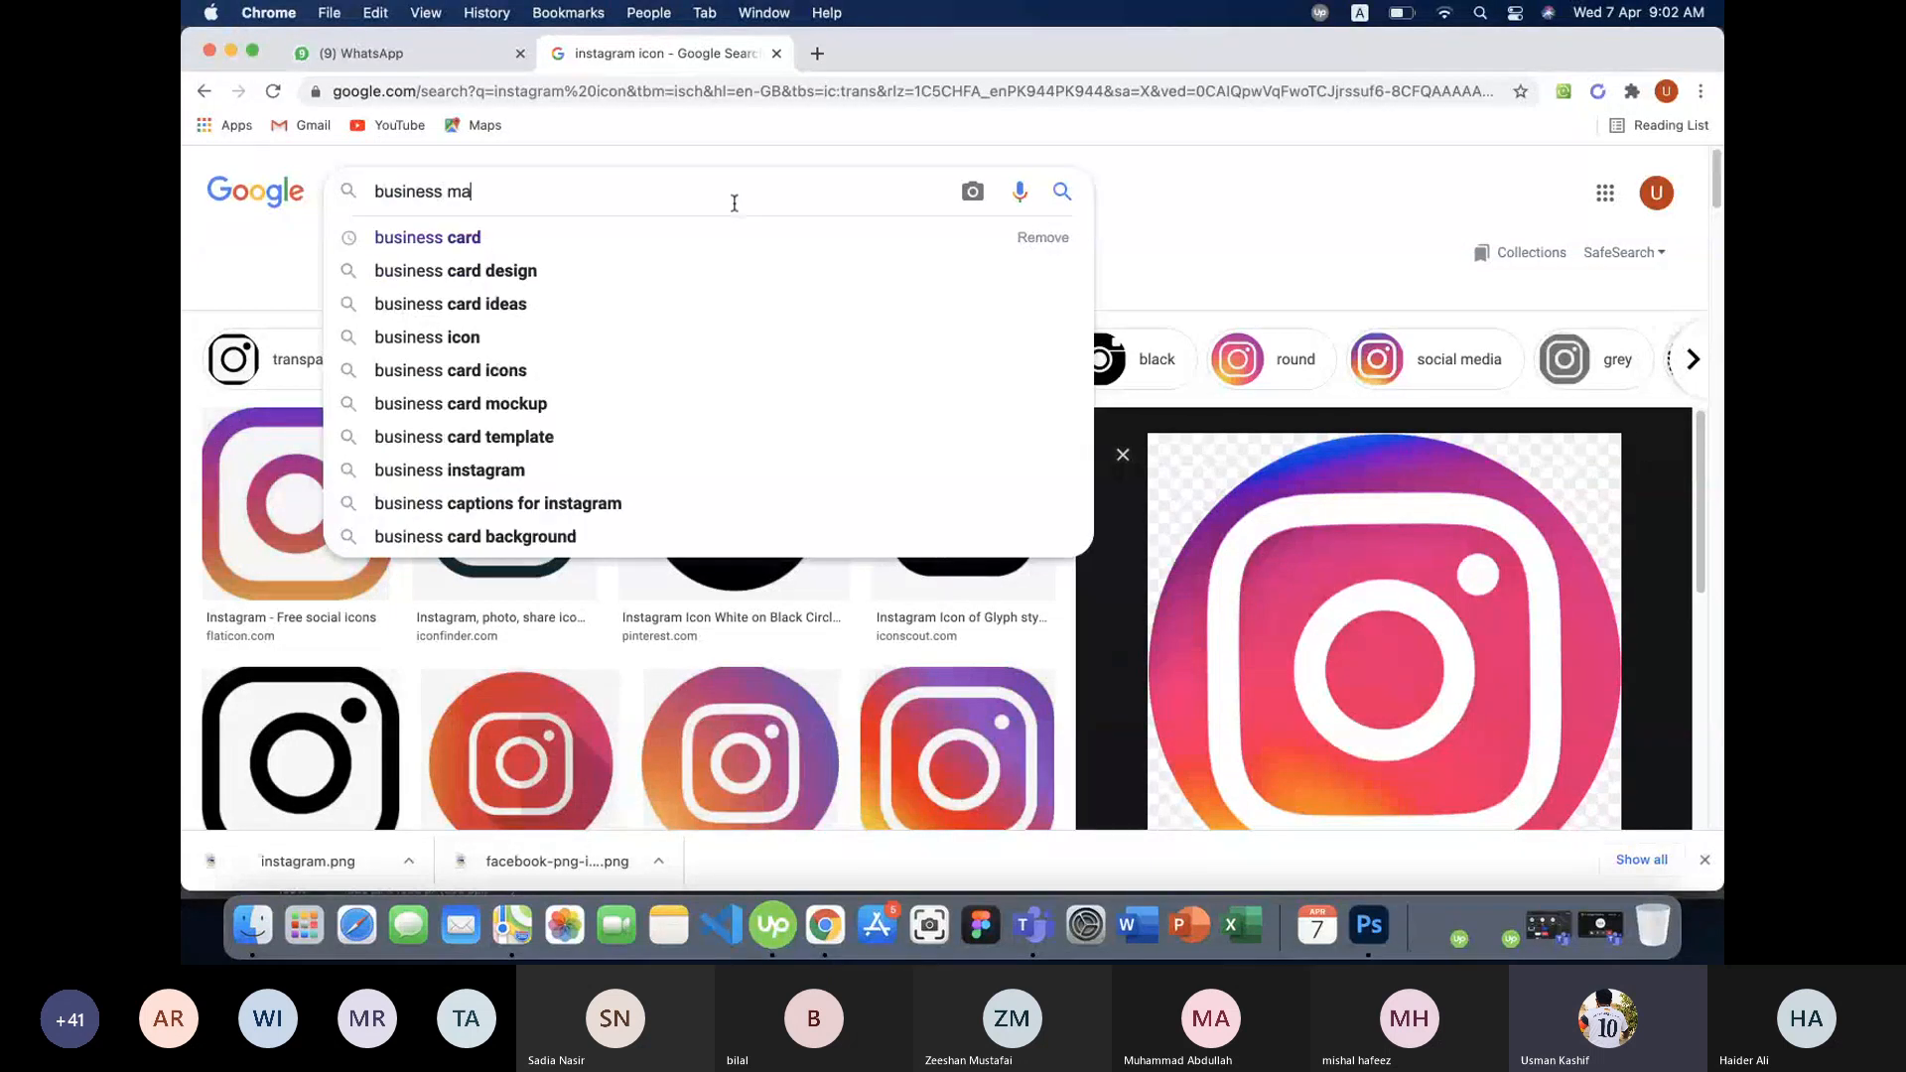
pyautogui.write('n')
pyautogui.press('Return')
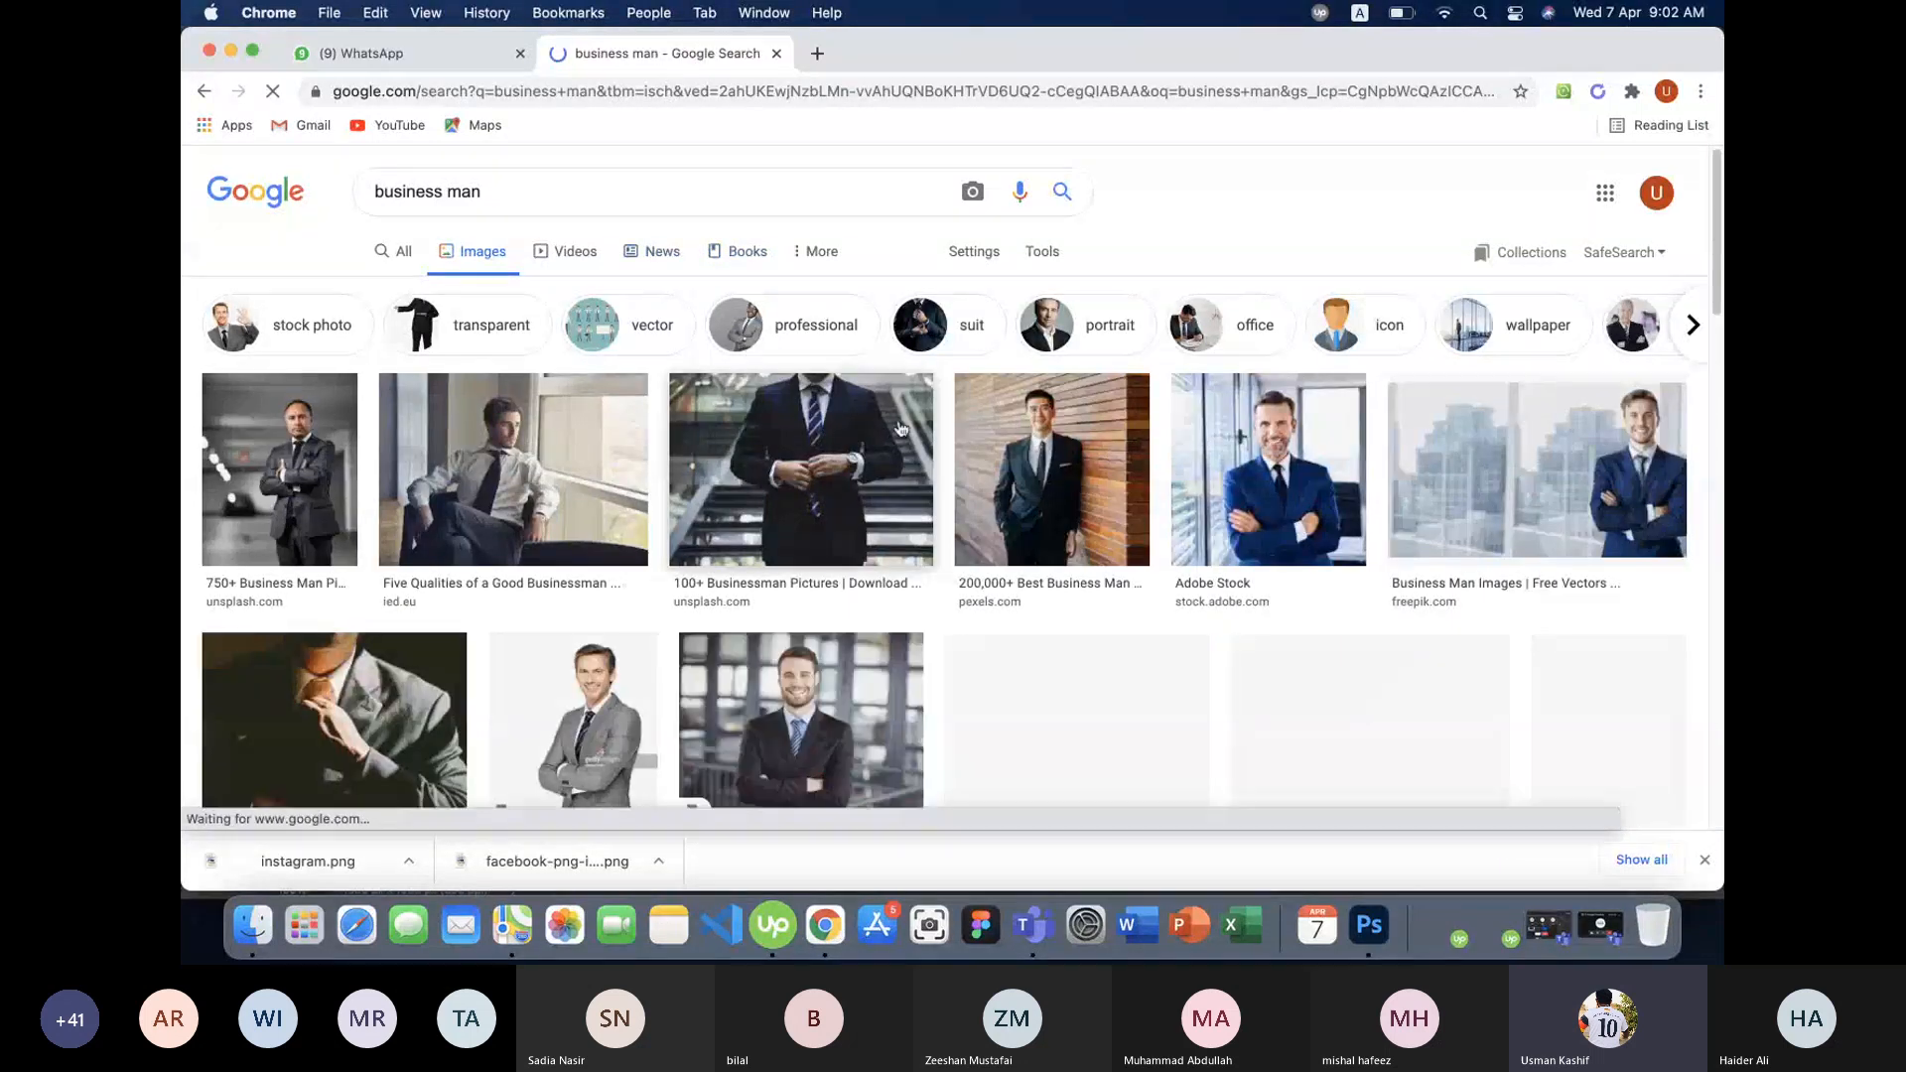
# - Open the preview of the Adobe Stock photo of a businessman in a blue suit with crossed arms
pyautogui.scroll(-1, 1314, 511)
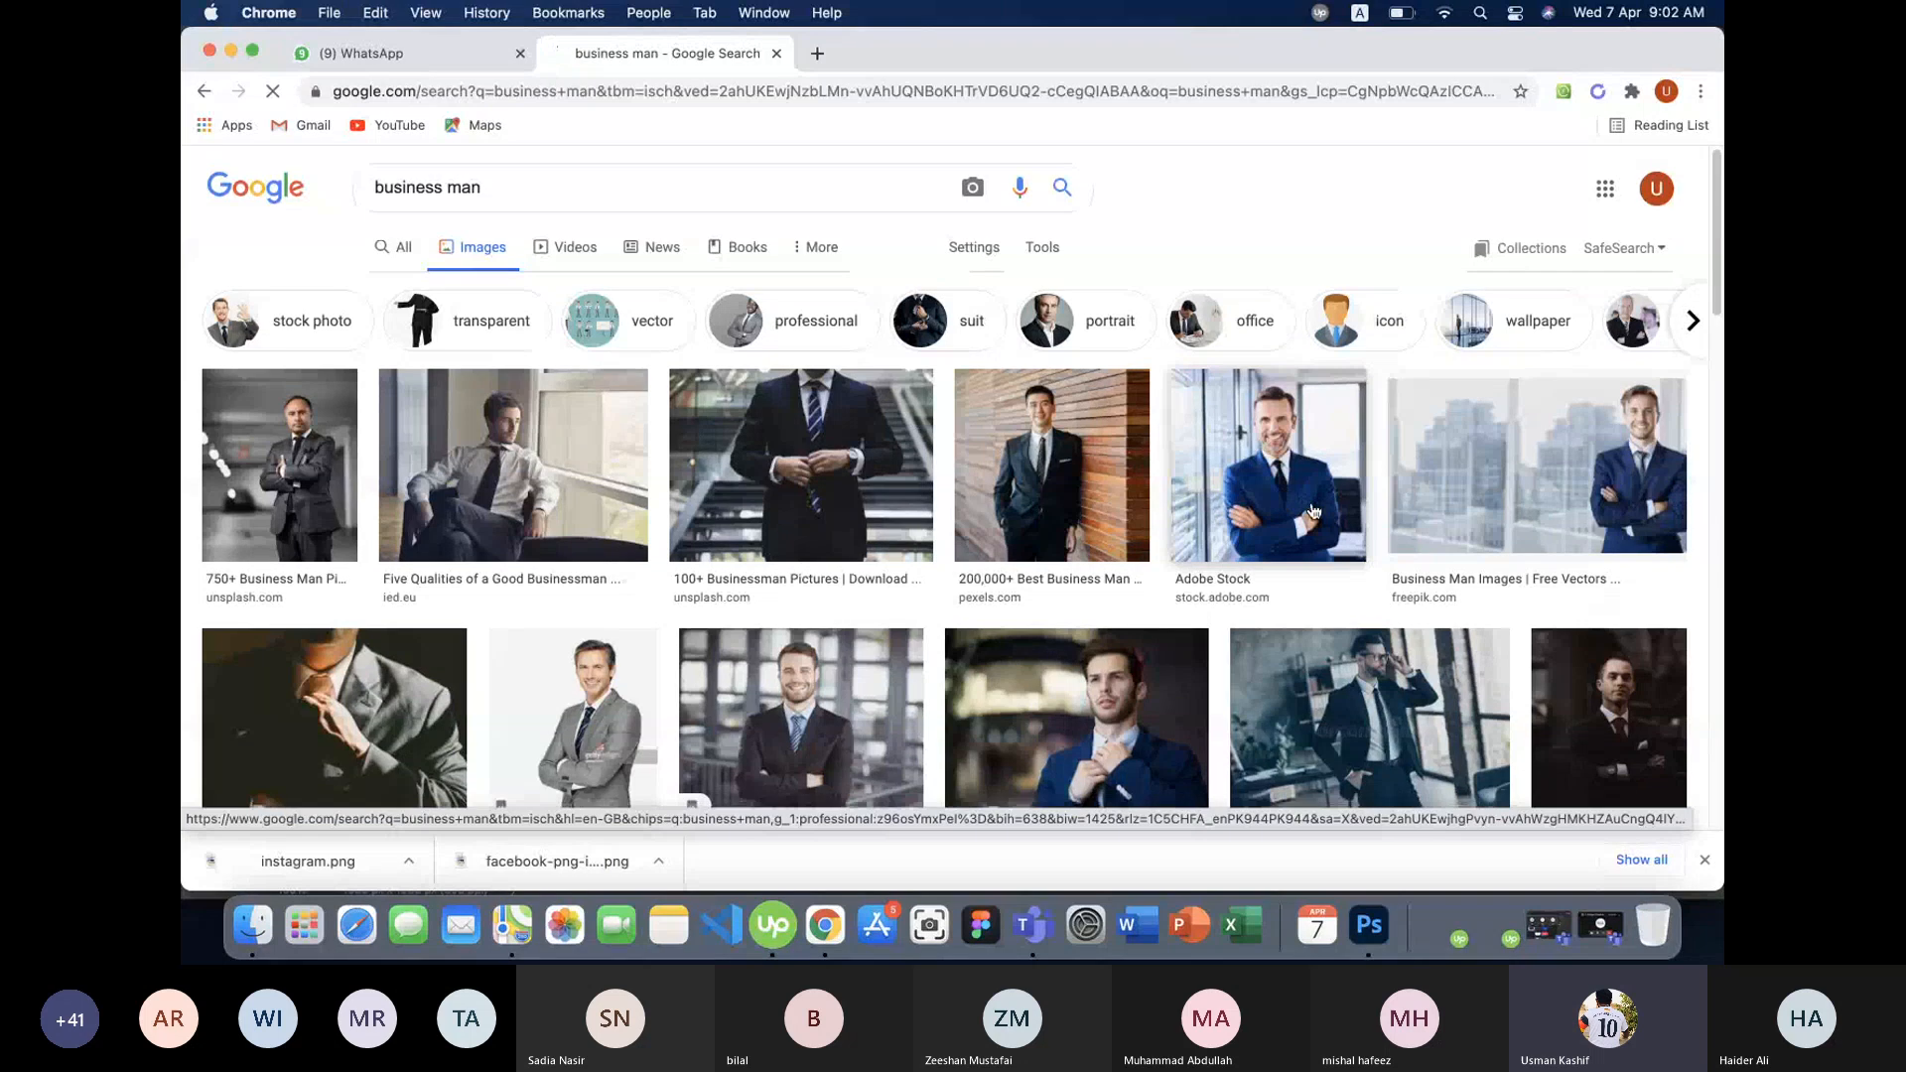
pyautogui.scroll(-3, 1314, 510)
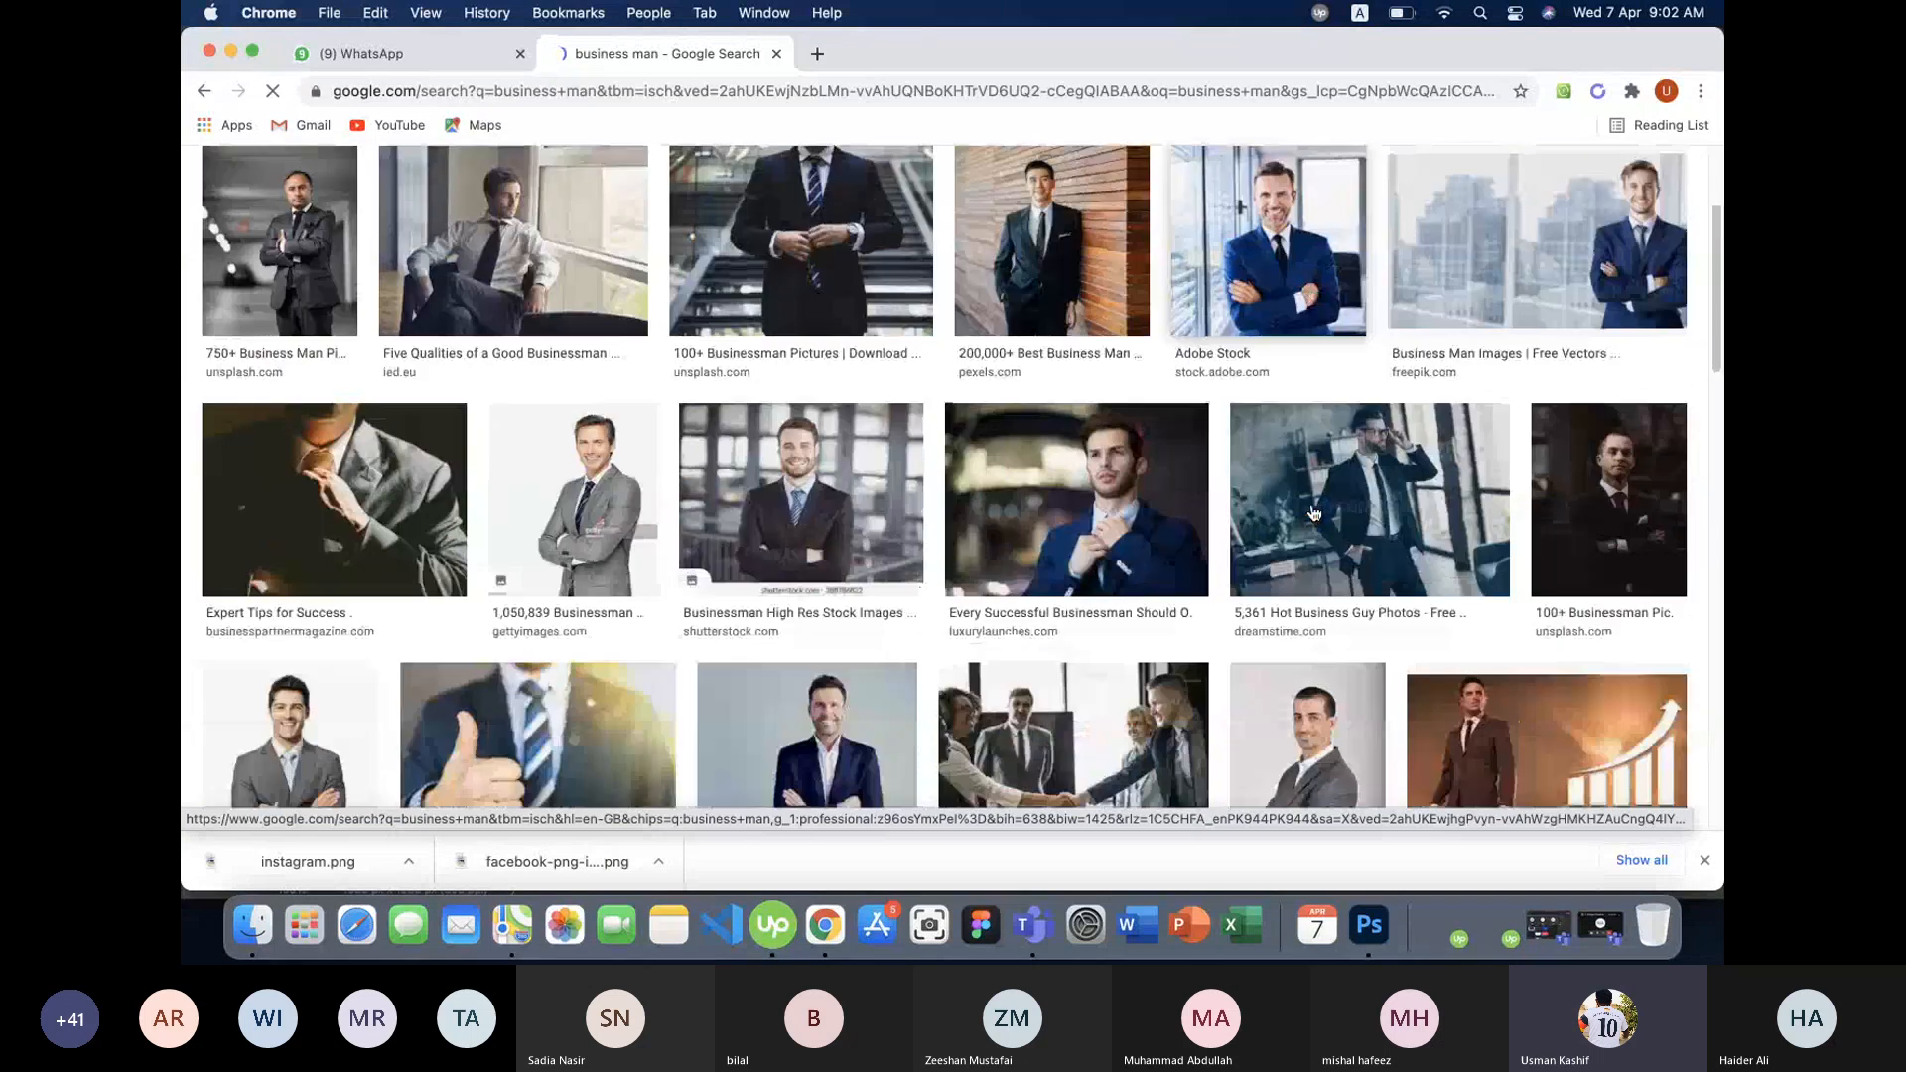
pyautogui.scroll(1, 1314, 512)
pyautogui.click(1276, 278)
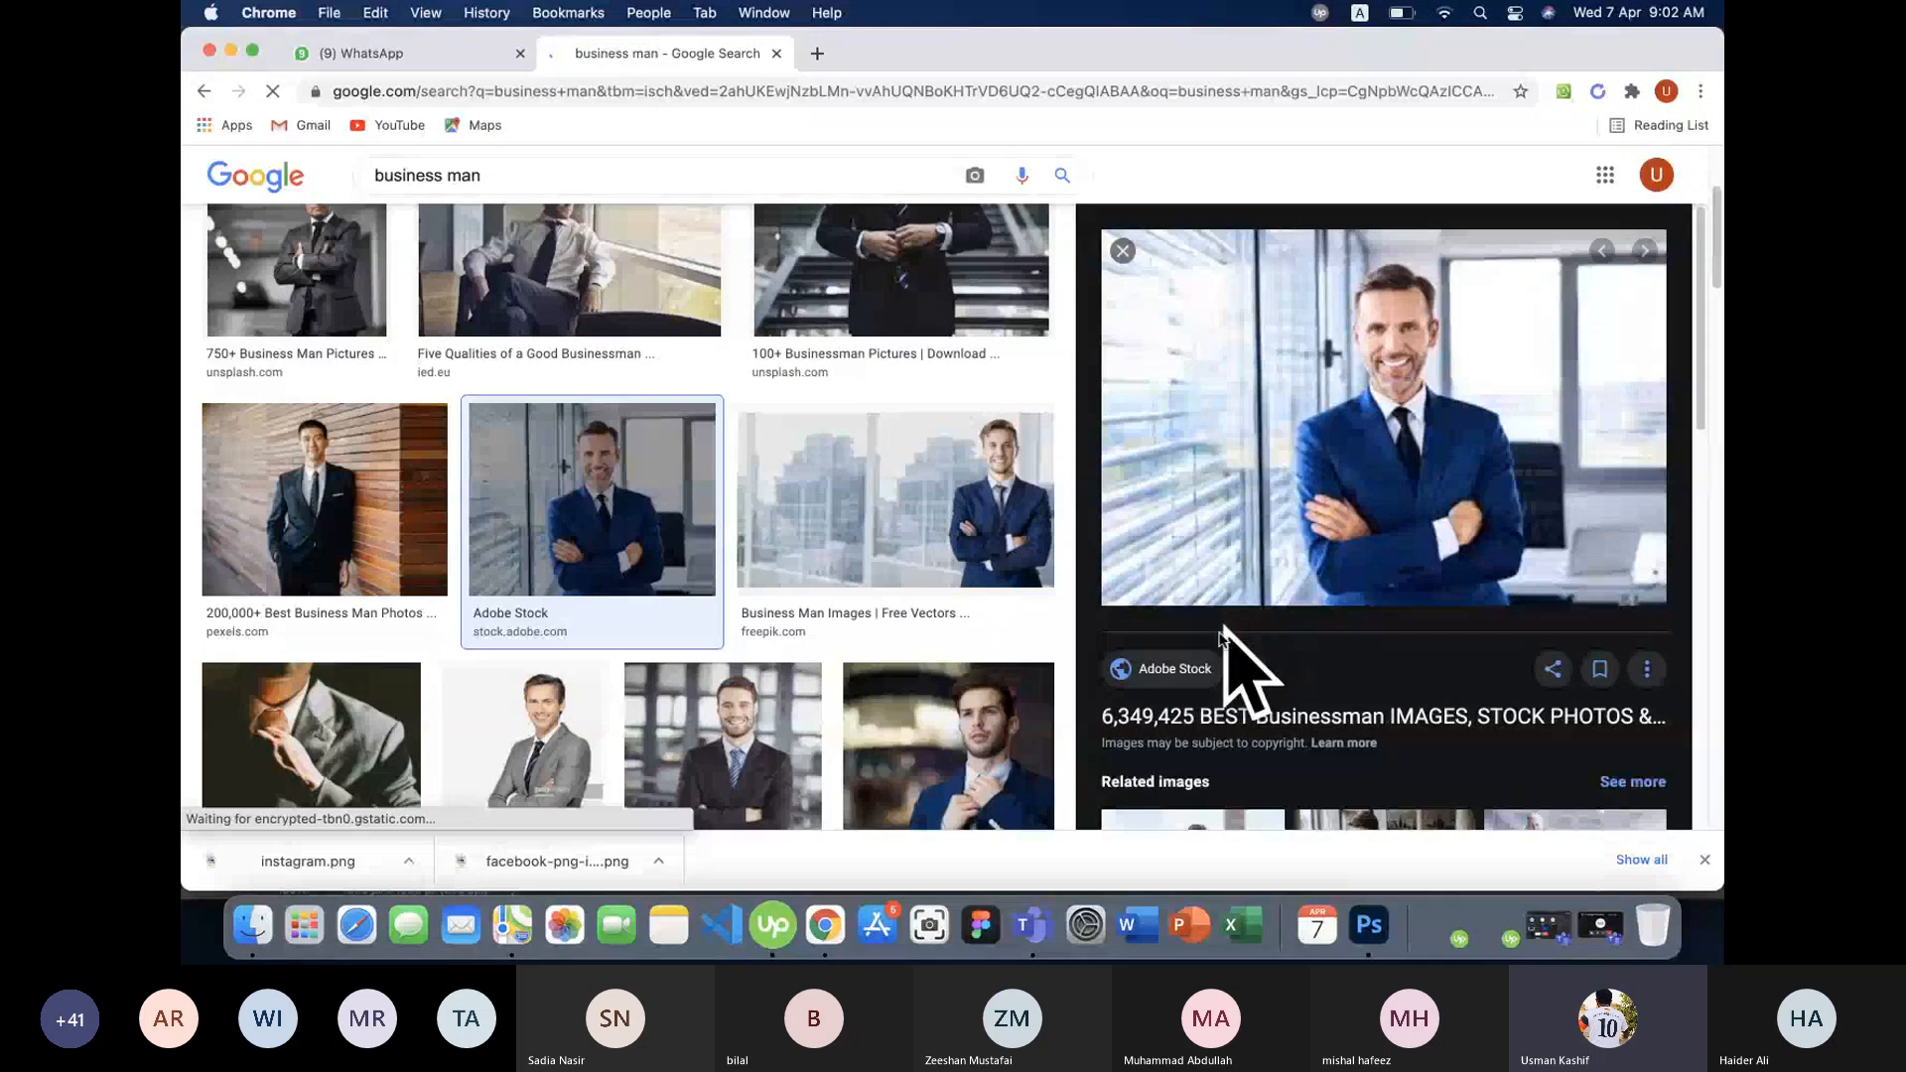
# - Save the previewed businessman photo to Downloads as a JPEG image named "person"
pyautogui.rightClick(1347, 383)
pyautogui.click(1425, 584)
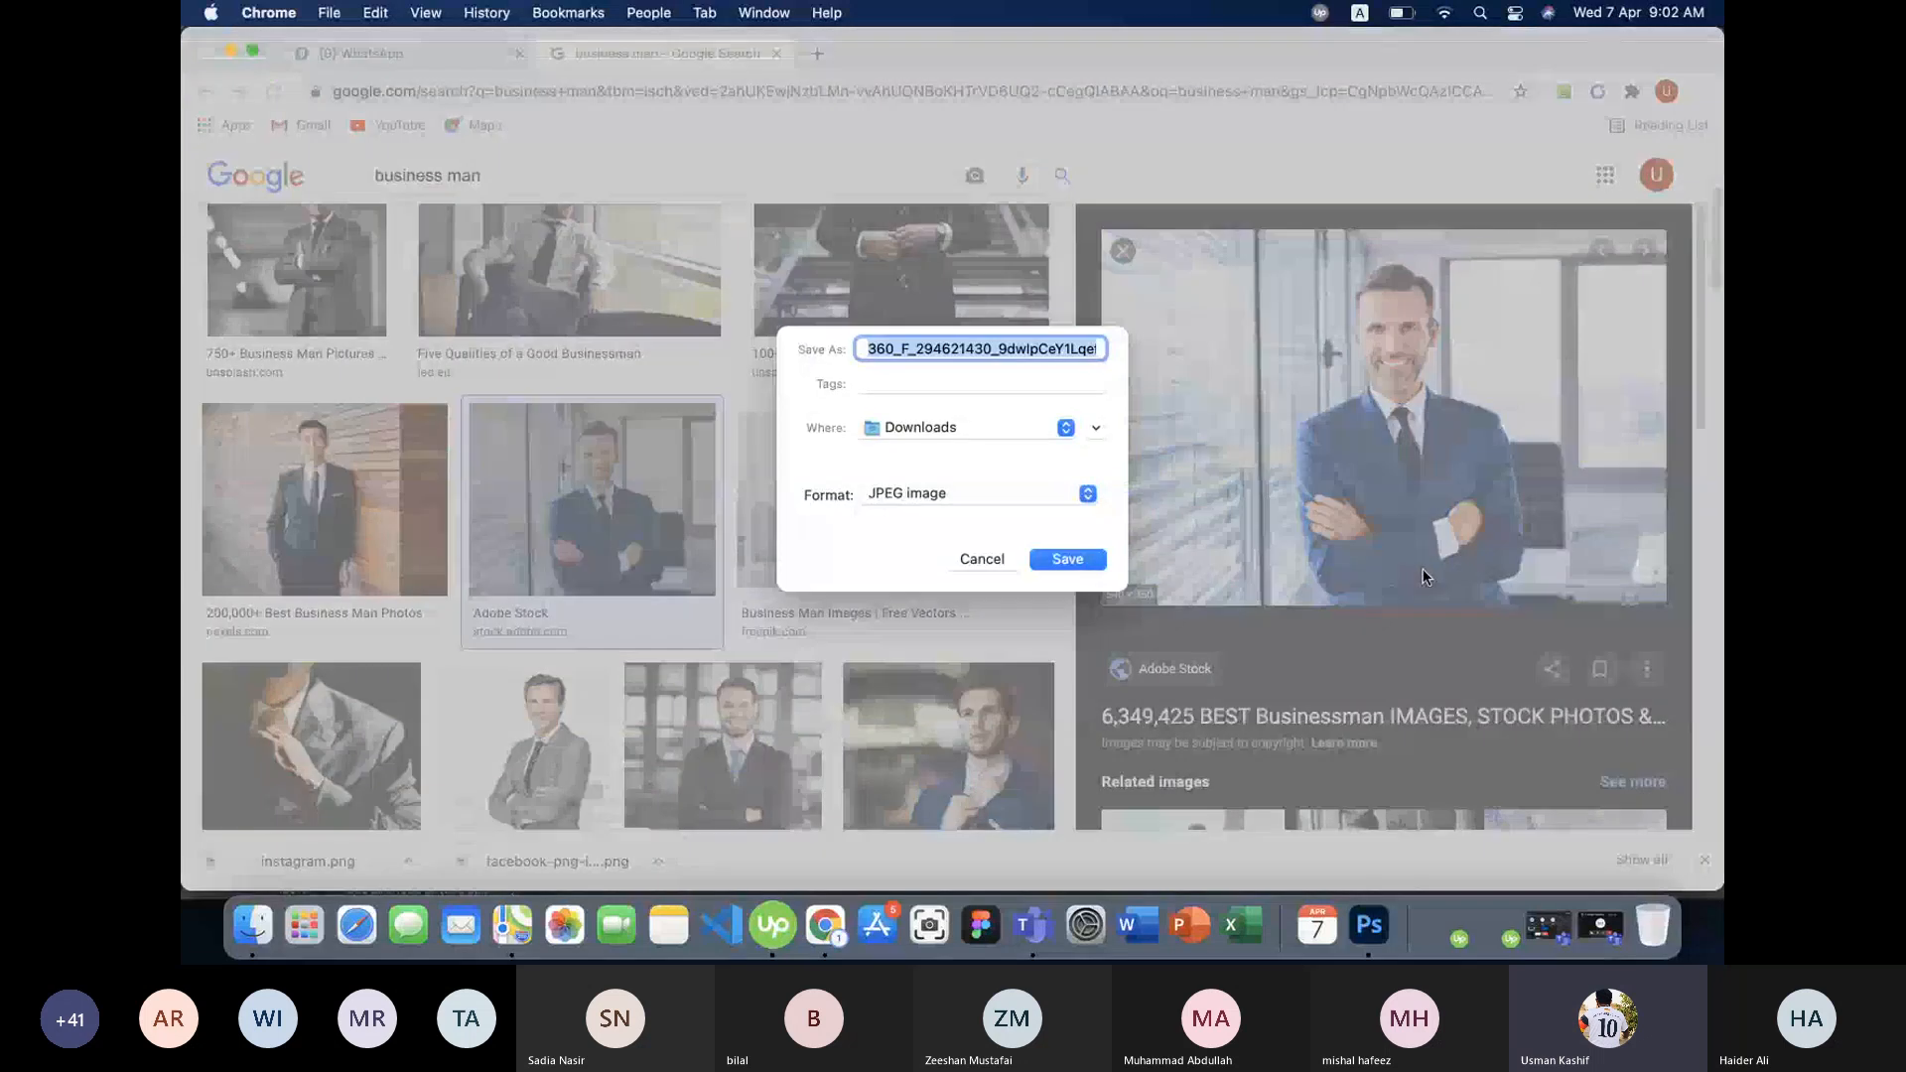
pyautogui.write('person')
pyautogui.press('Return')
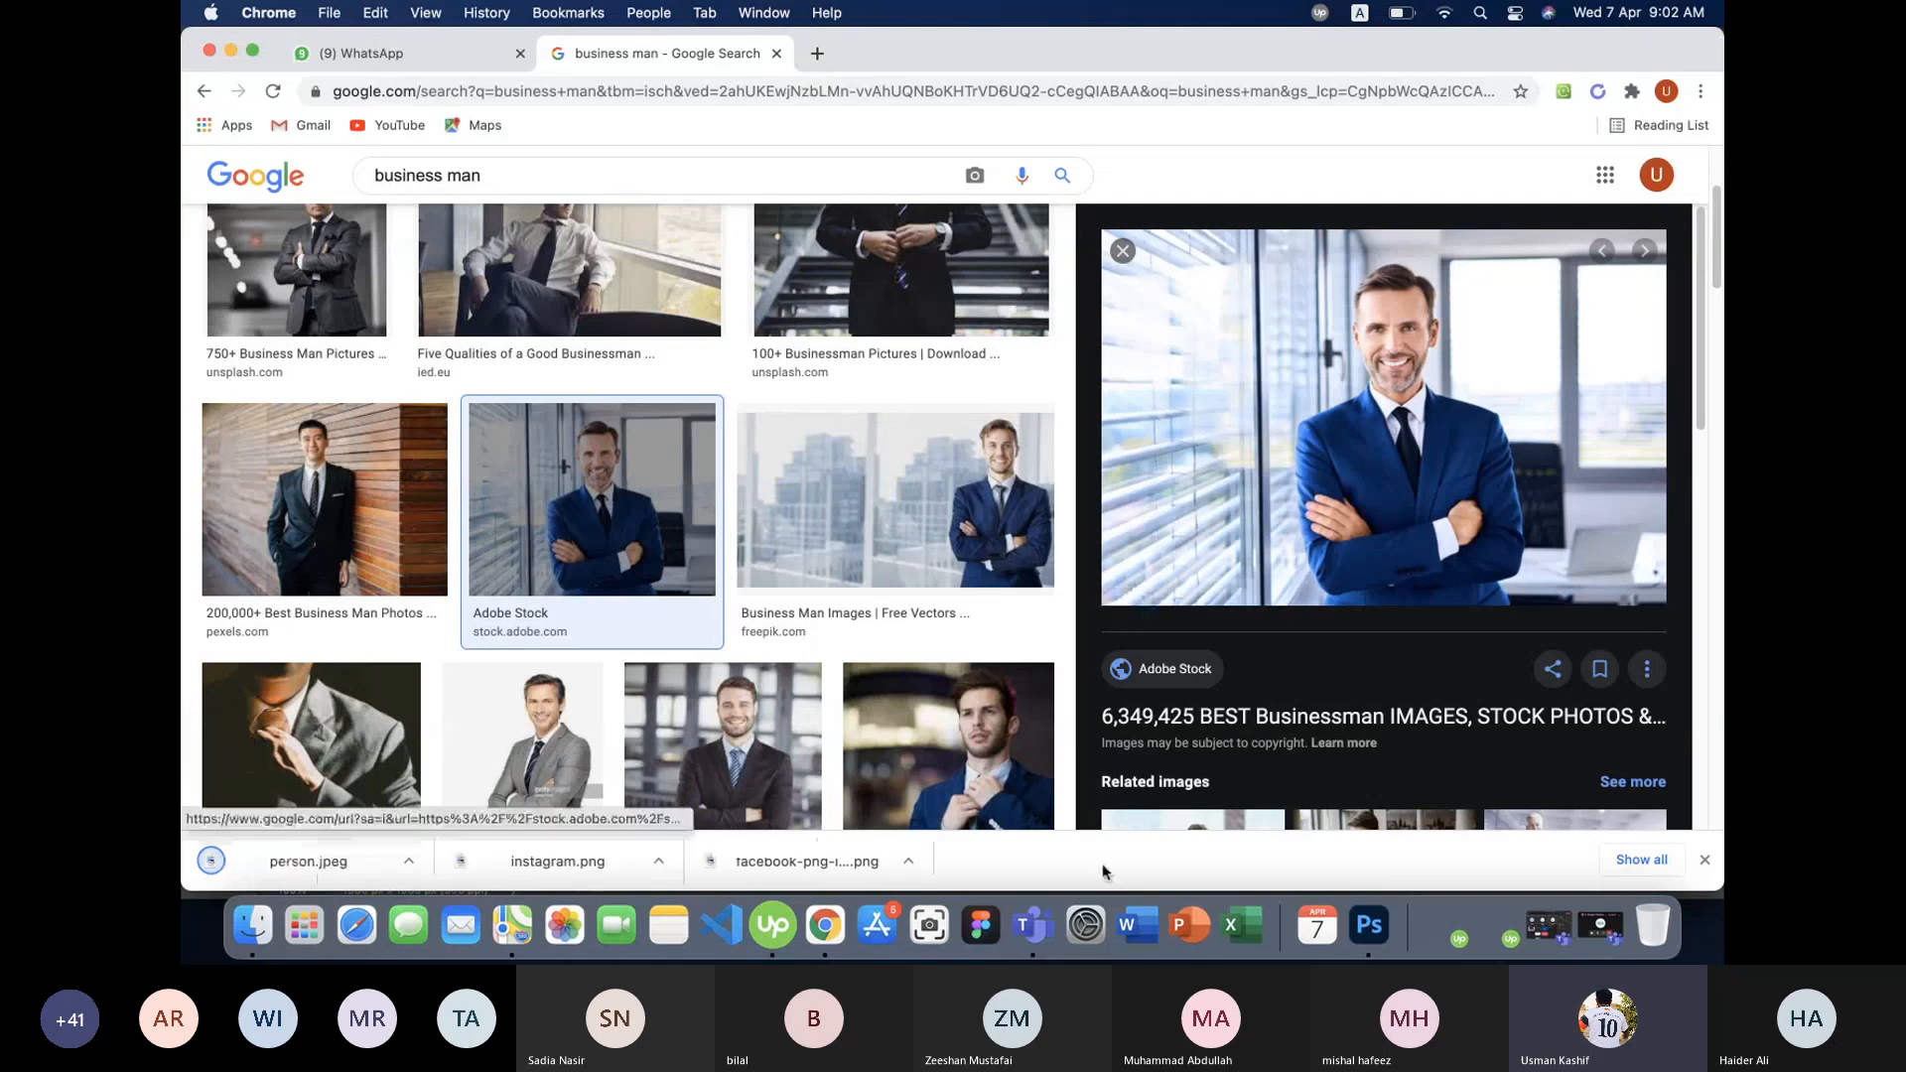
# - Switch to Photoshop and open "whatsap png.png" from the Downloads folder
pyautogui.click(1385, 919)
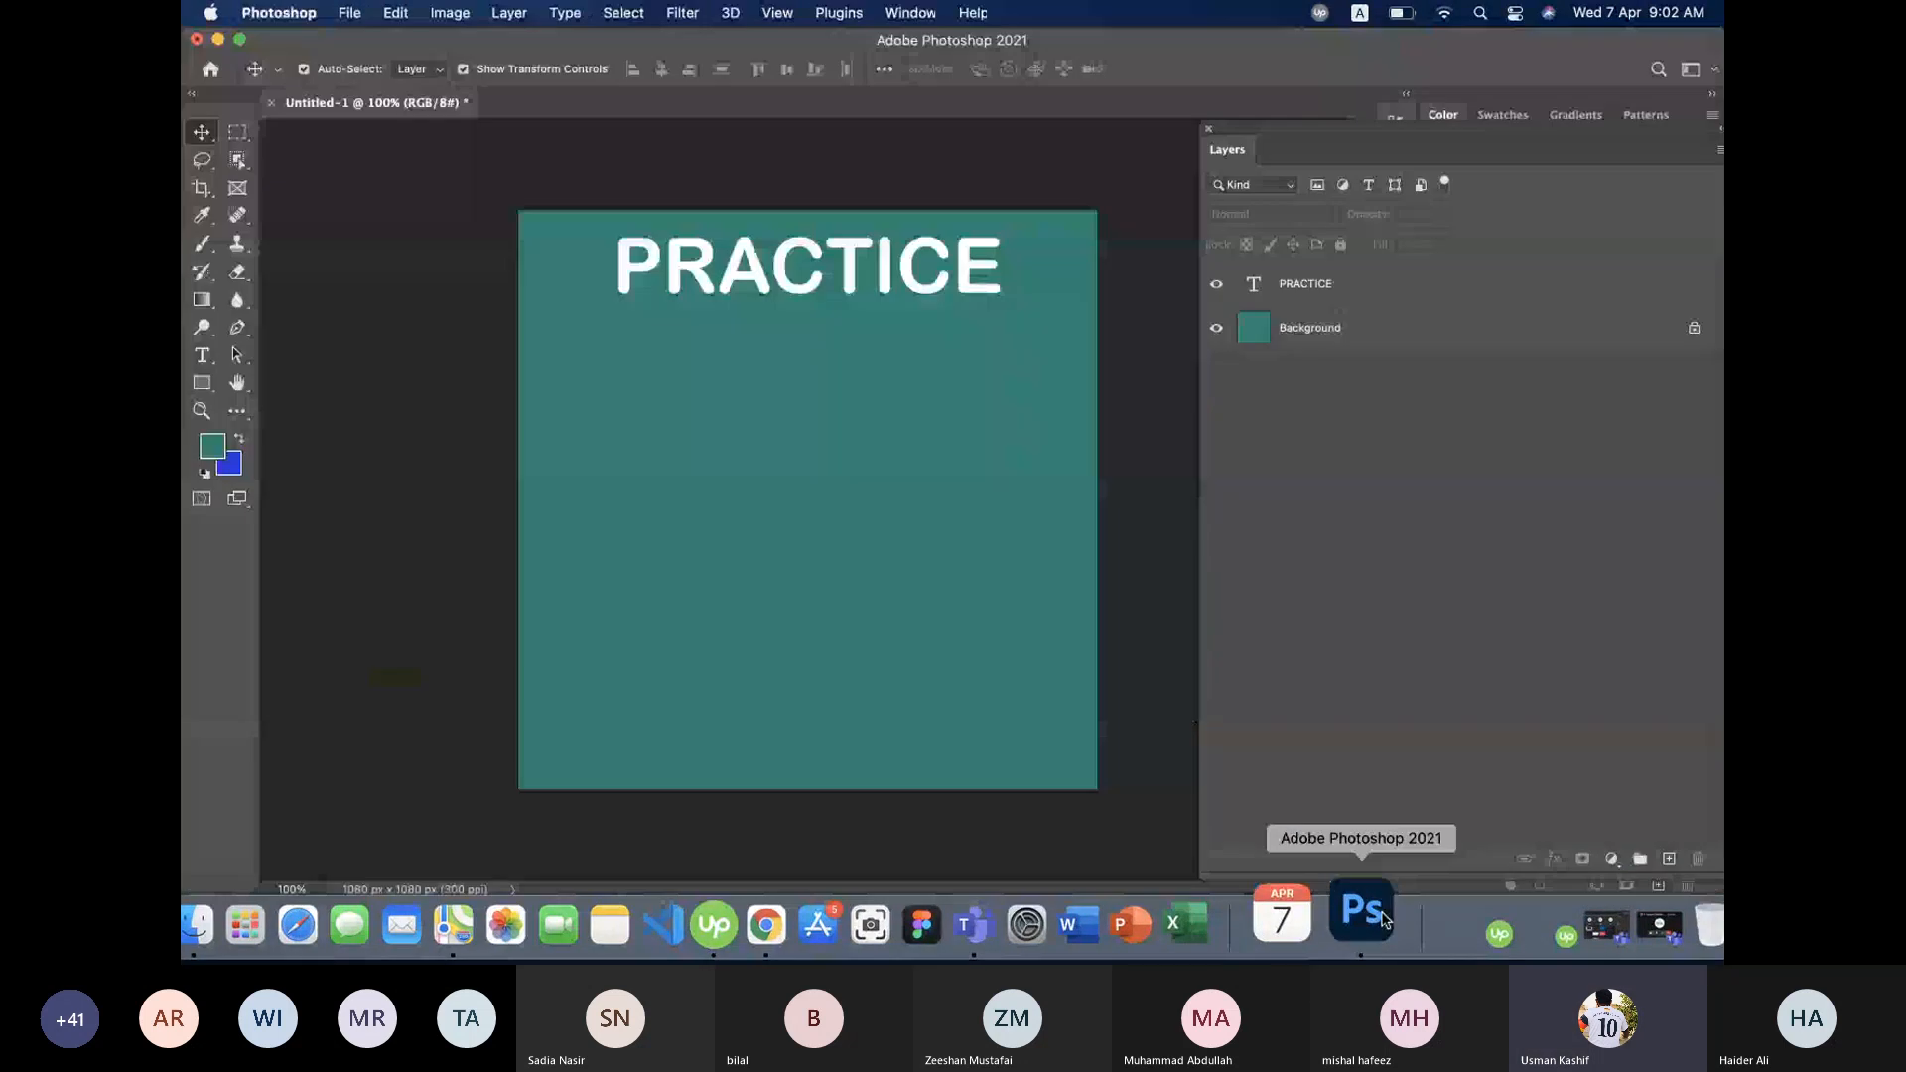
pyautogui.click(345, 77)
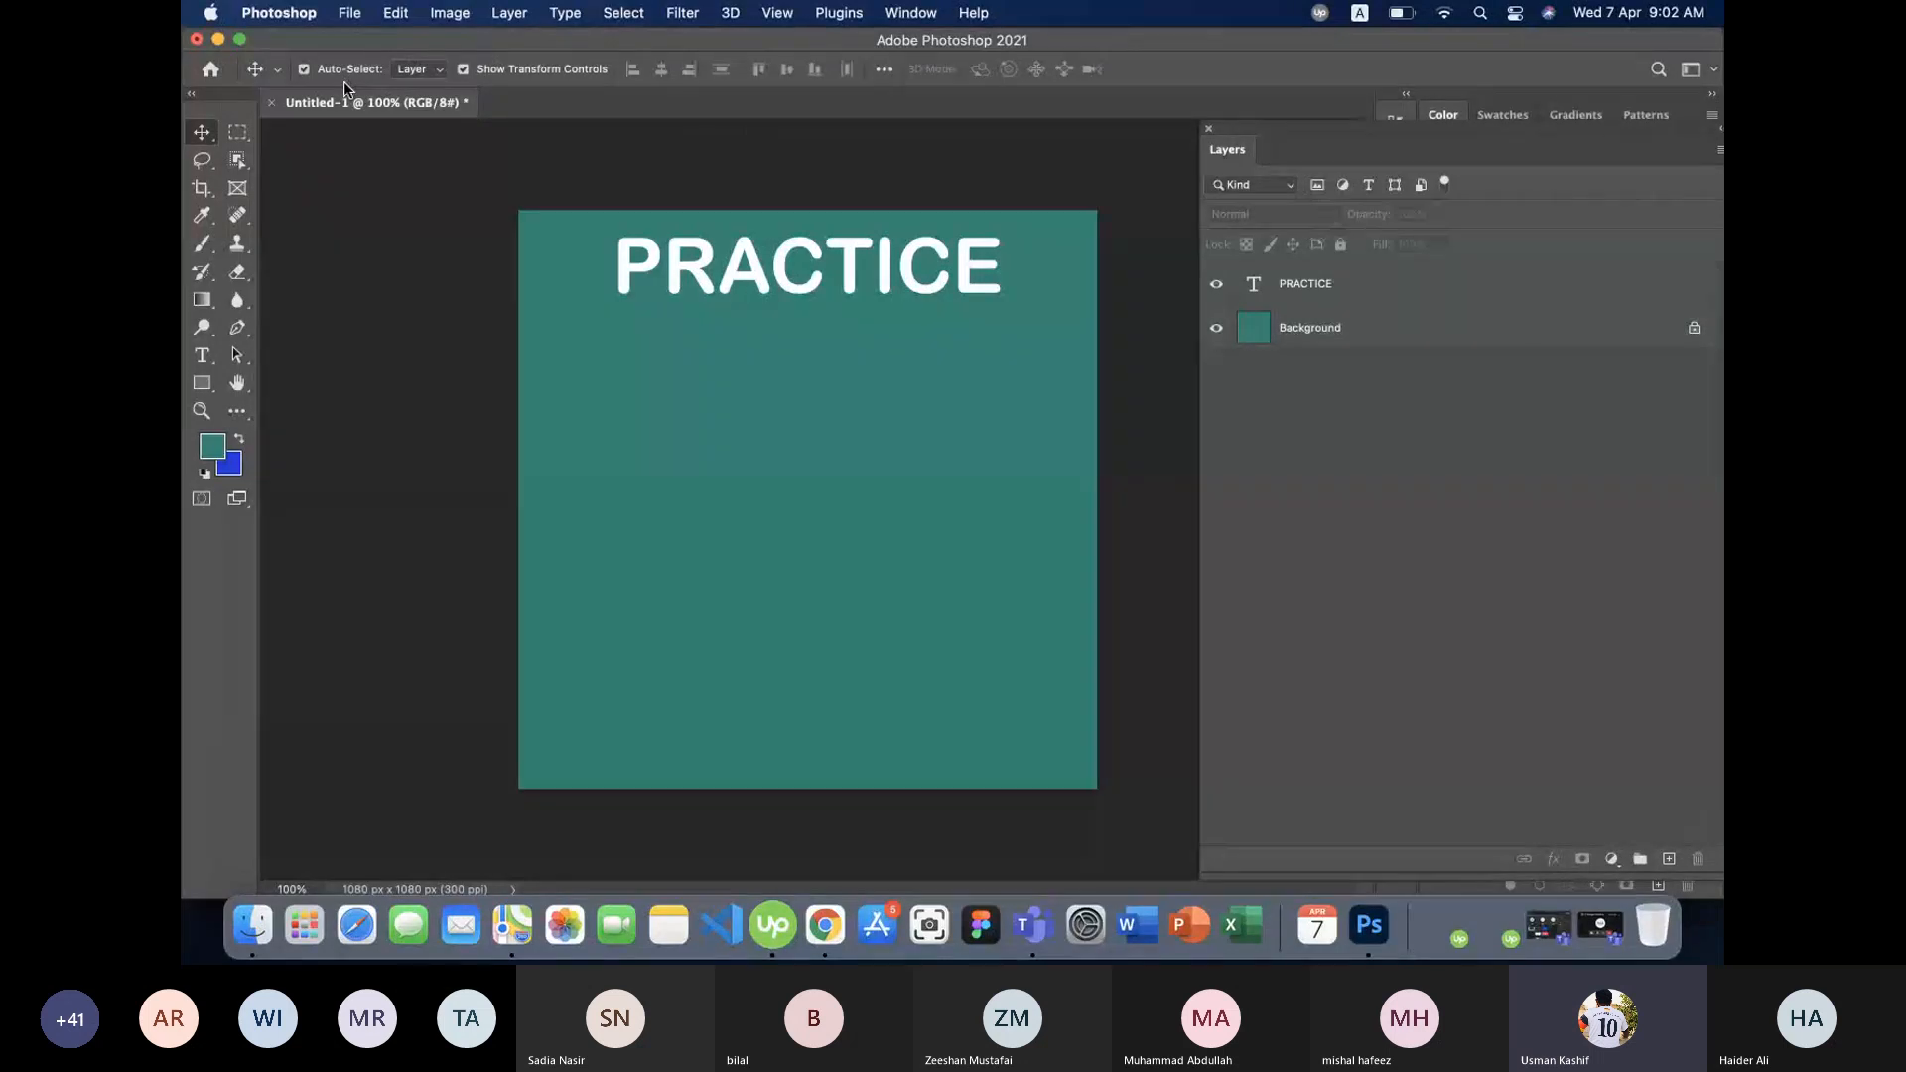
pyautogui.click(350, 12)
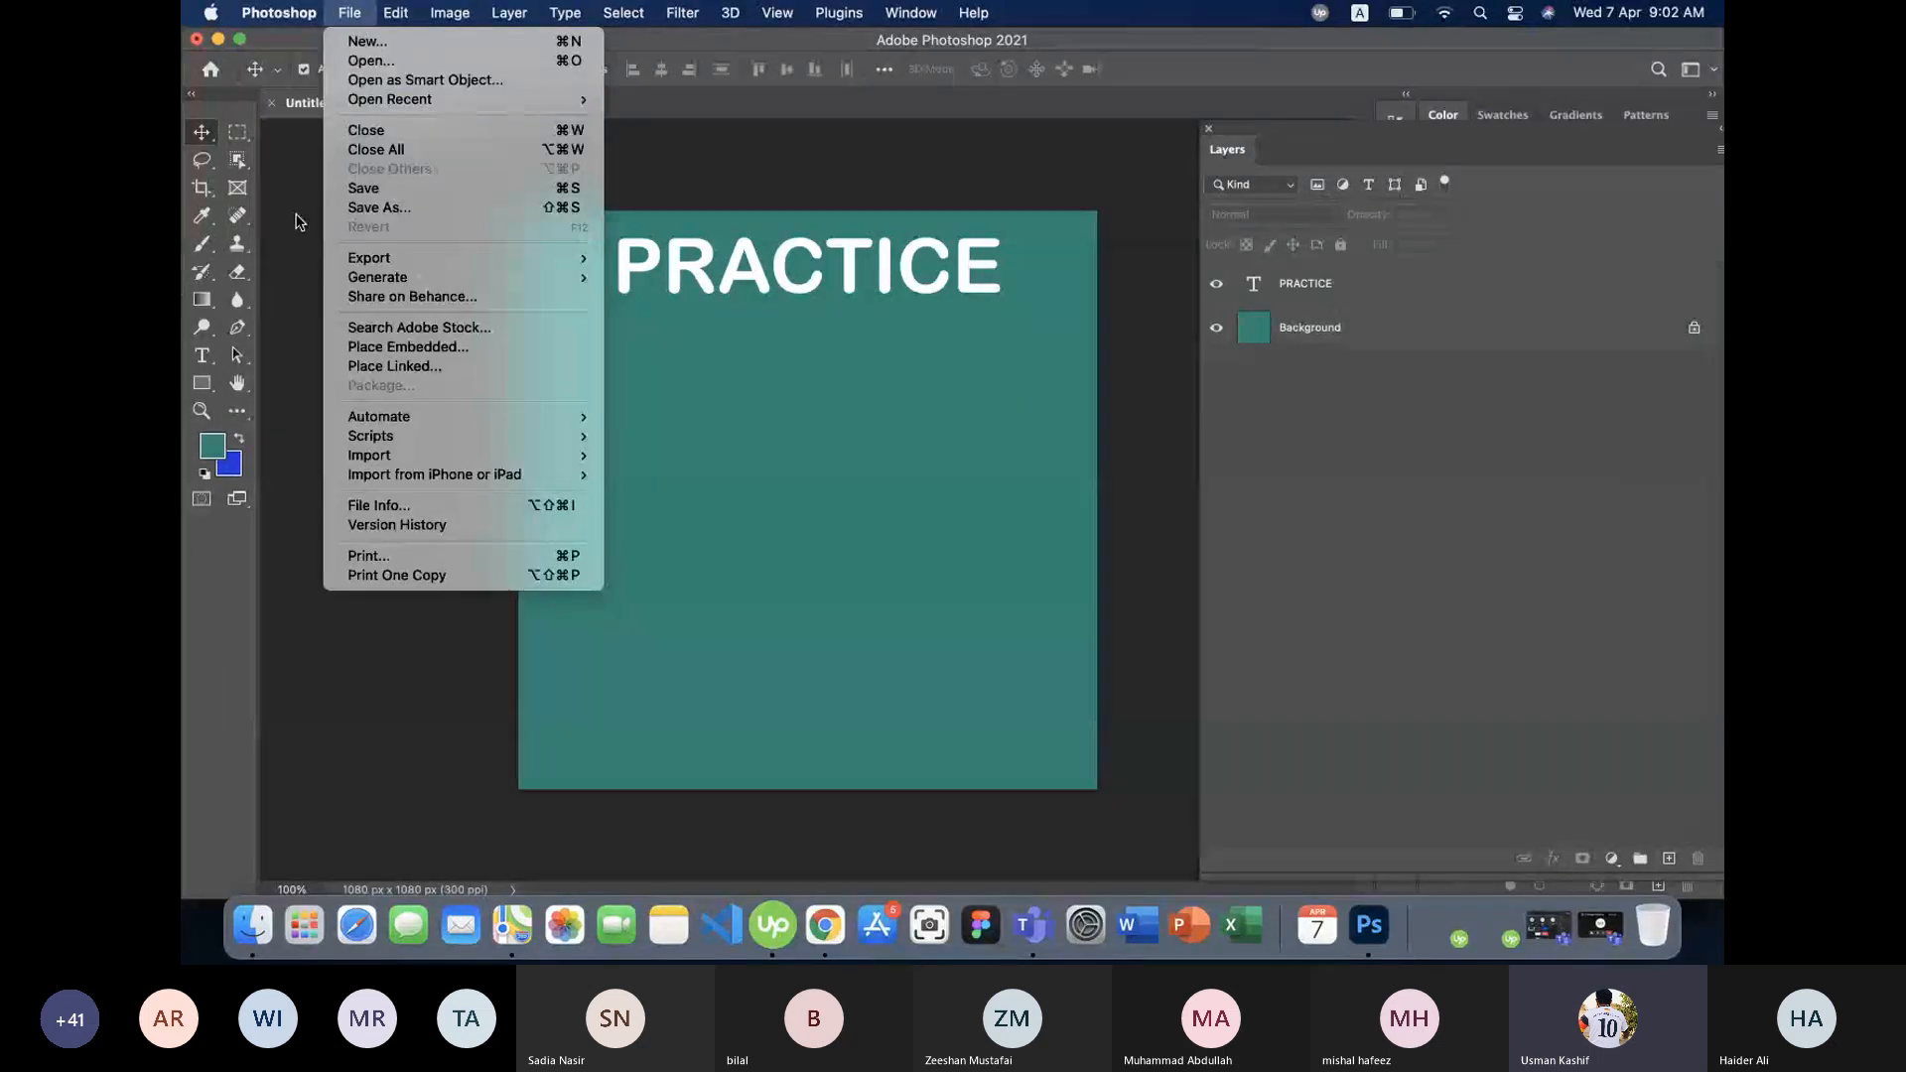
pyautogui.click(372, 61)
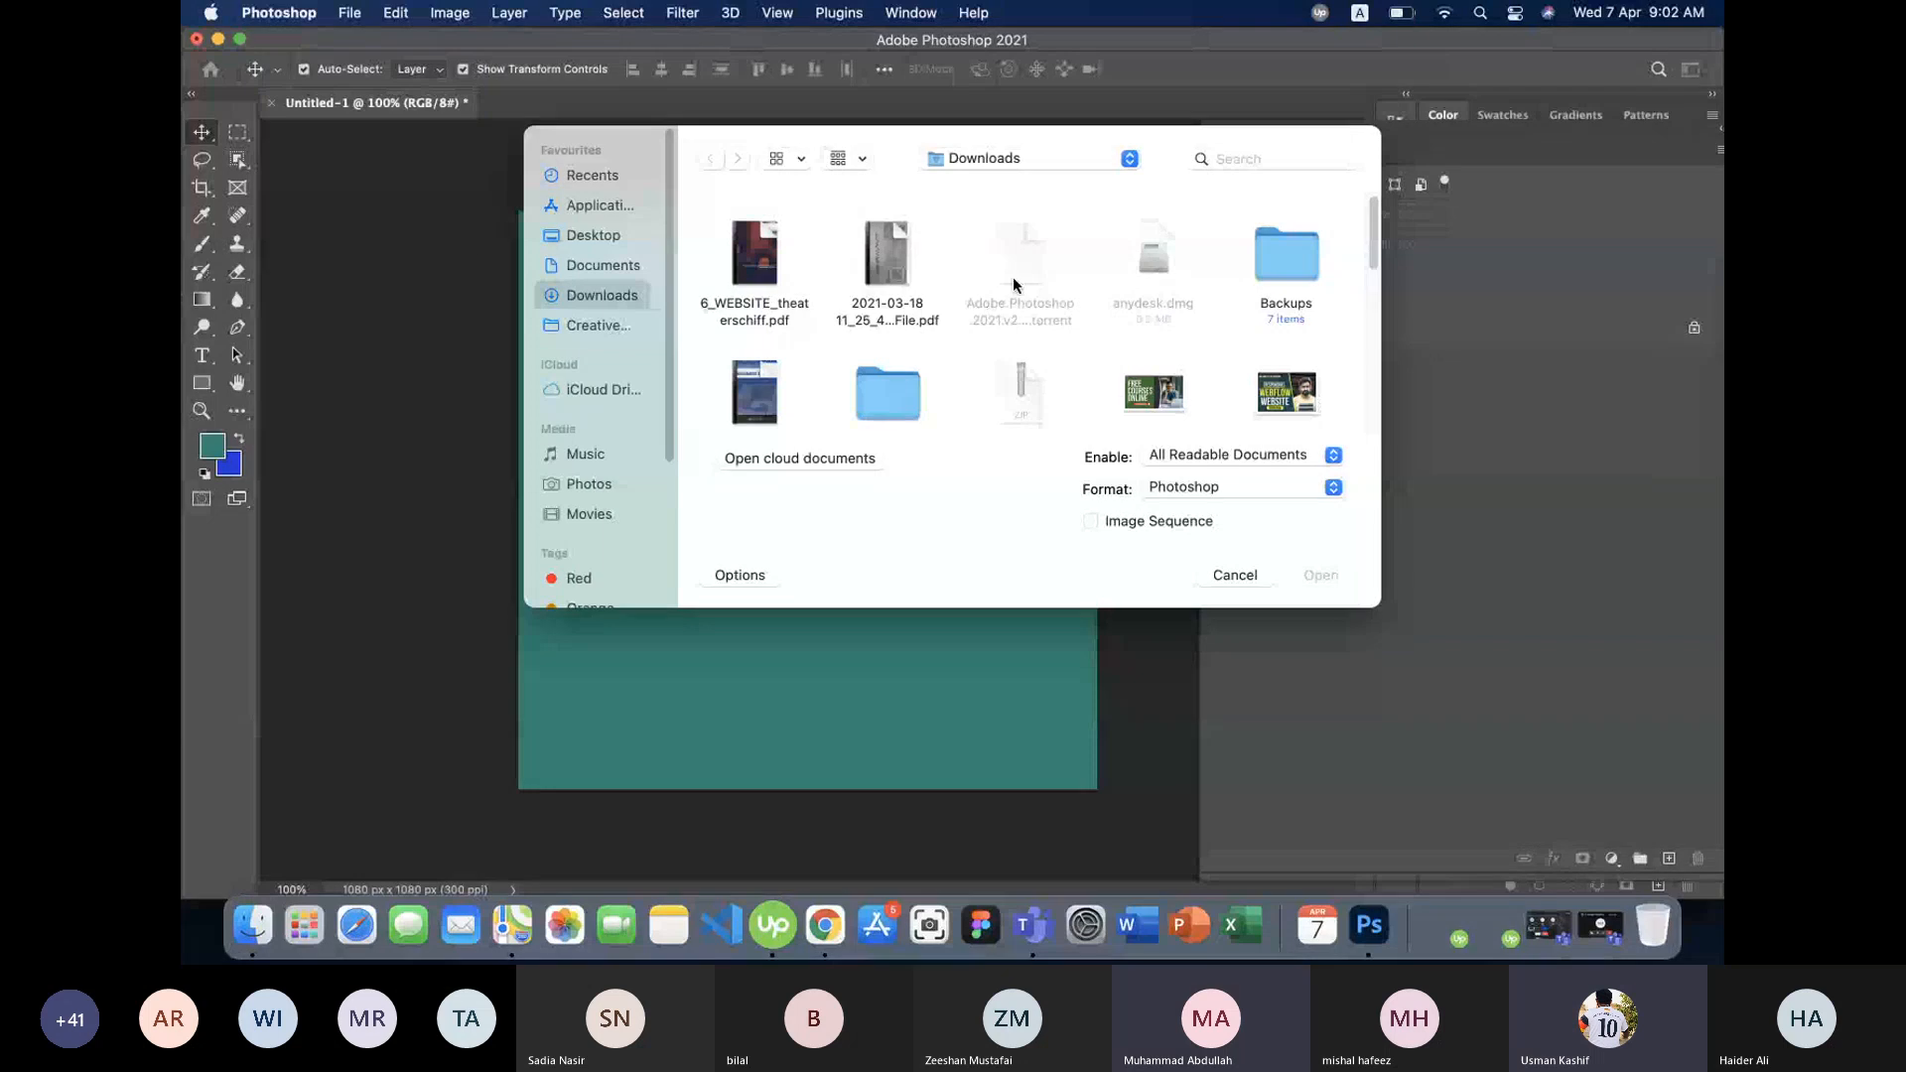
pyautogui.click(1151, 413)
pyautogui.press('w')
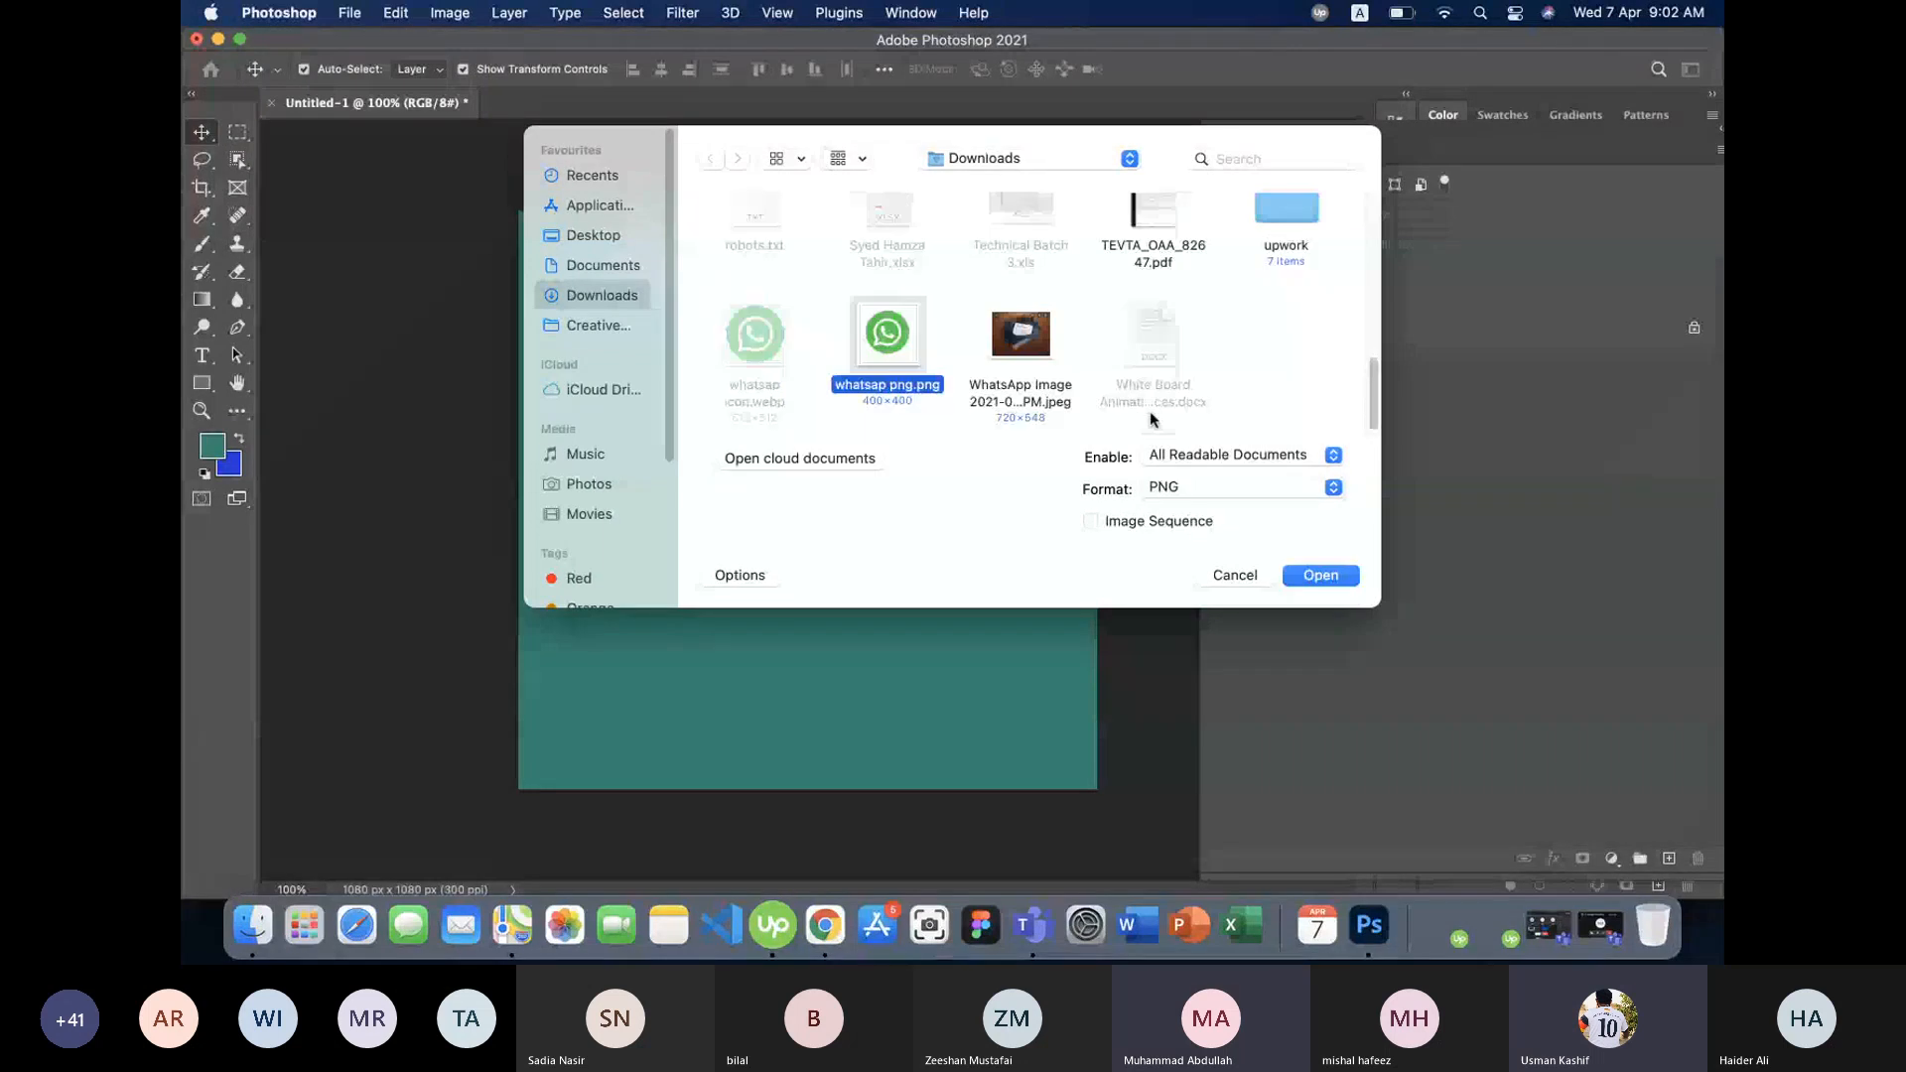
pyautogui.press('Return')
# - Open "facebook-png-icon-follow-us-facebook-1.png" and "instagram.png" from Downloads as separate documents
pyautogui.press('super+o')
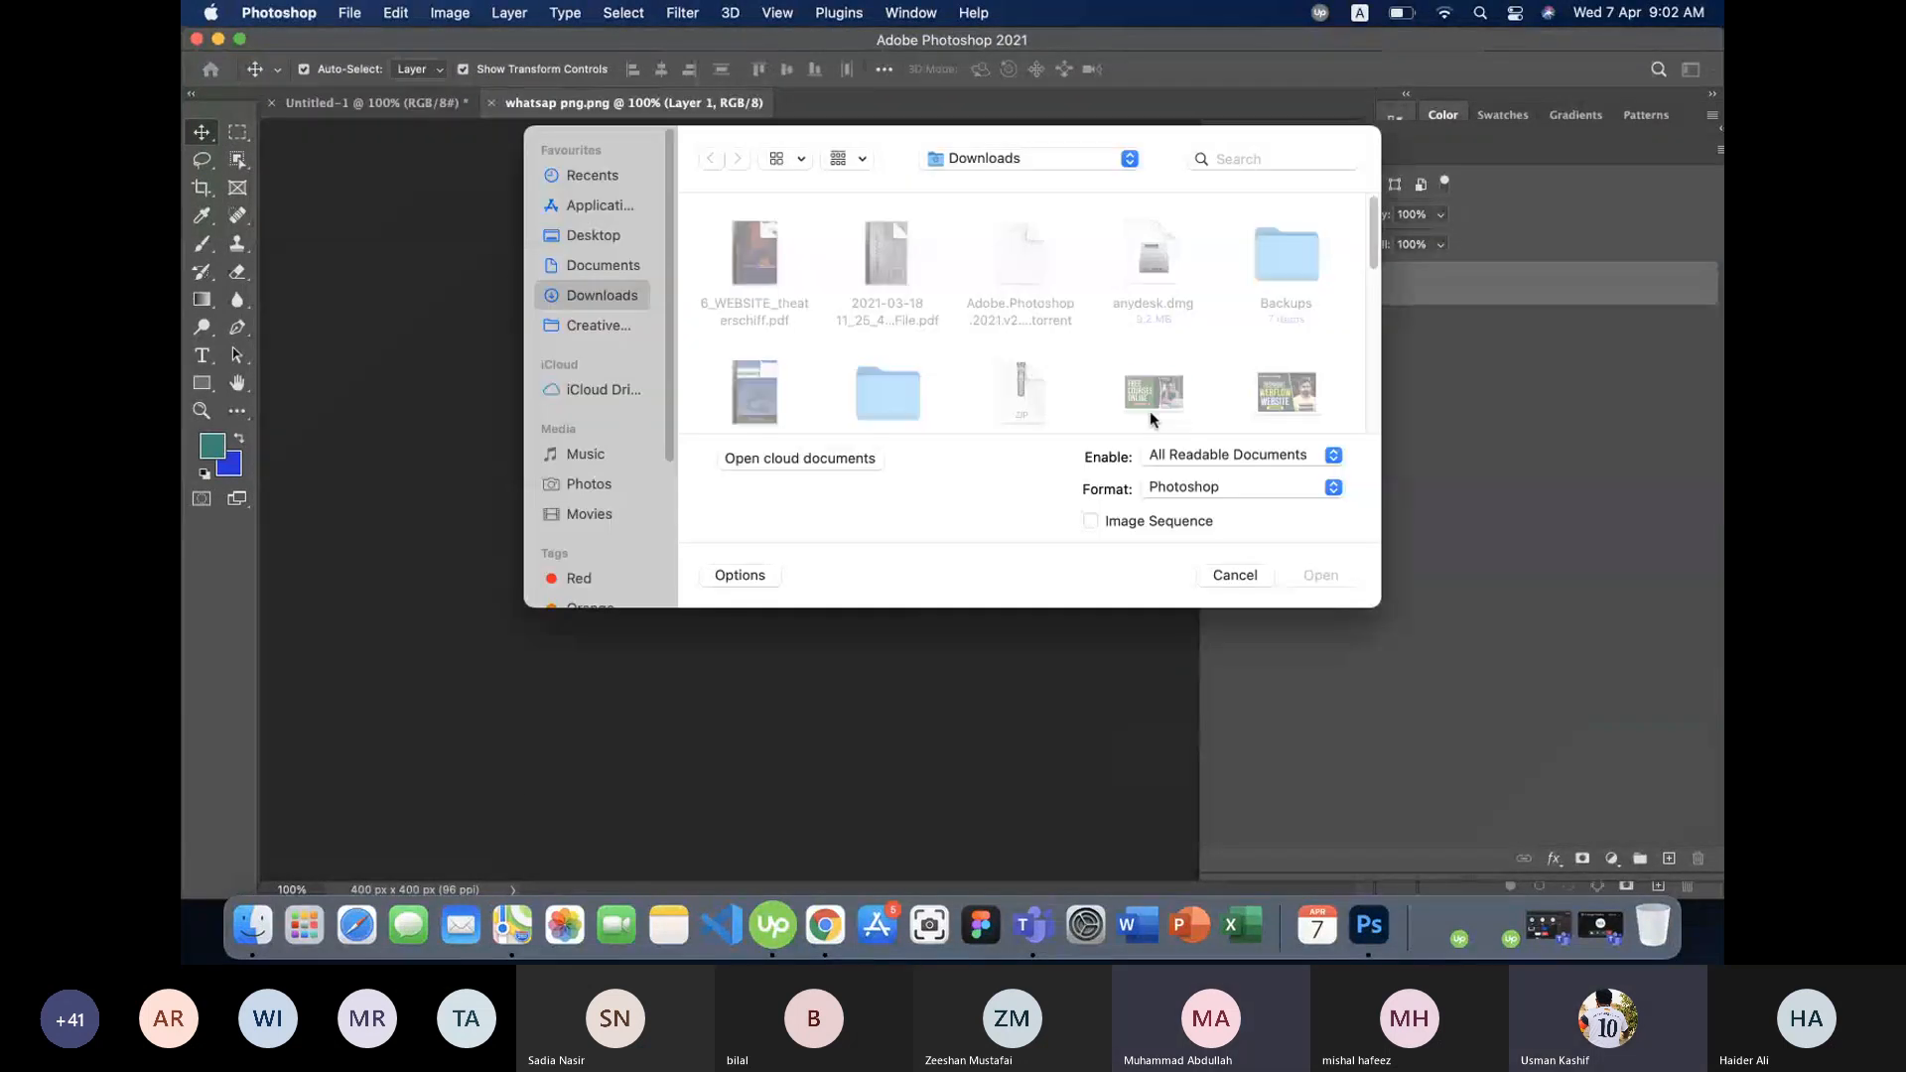
pyautogui.press('f')
pyautogui.press('Return')
pyautogui.press('super+o')
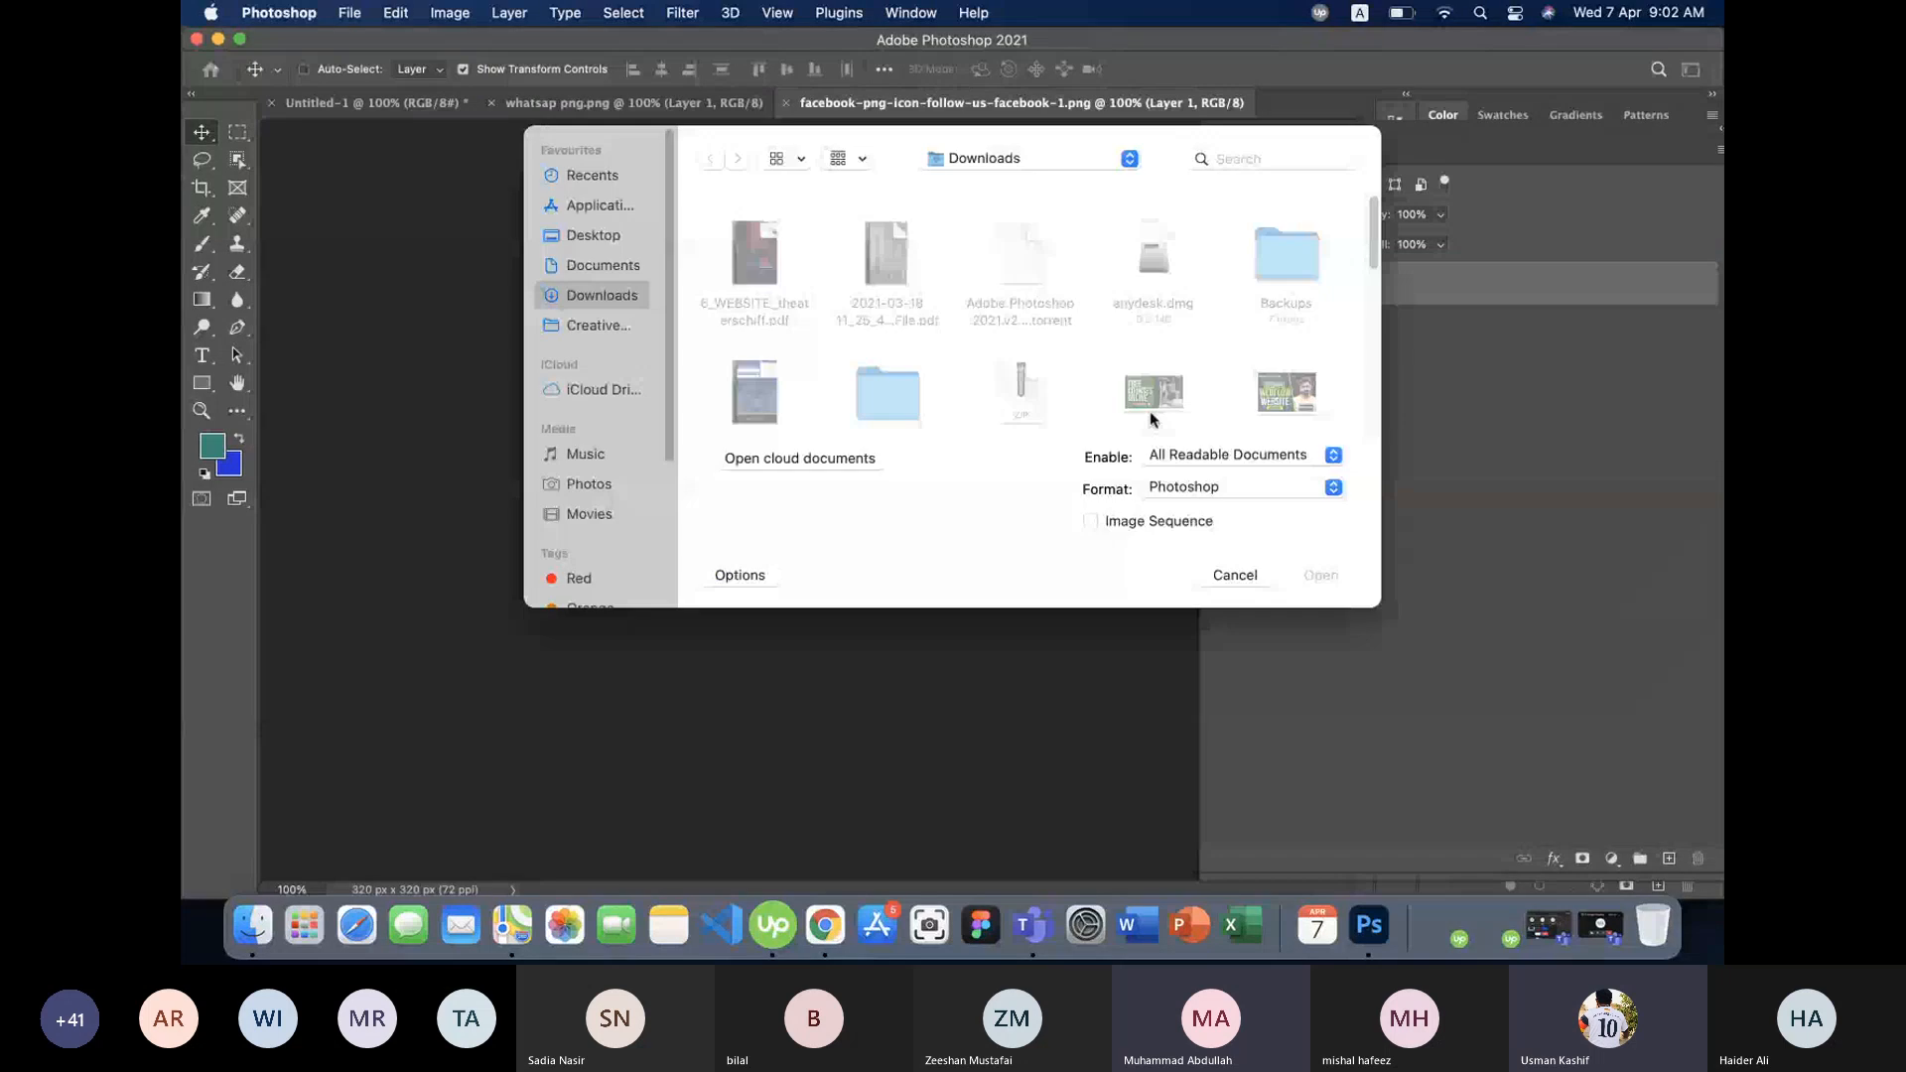
pyautogui.press('i')
pyautogui.press('Return')
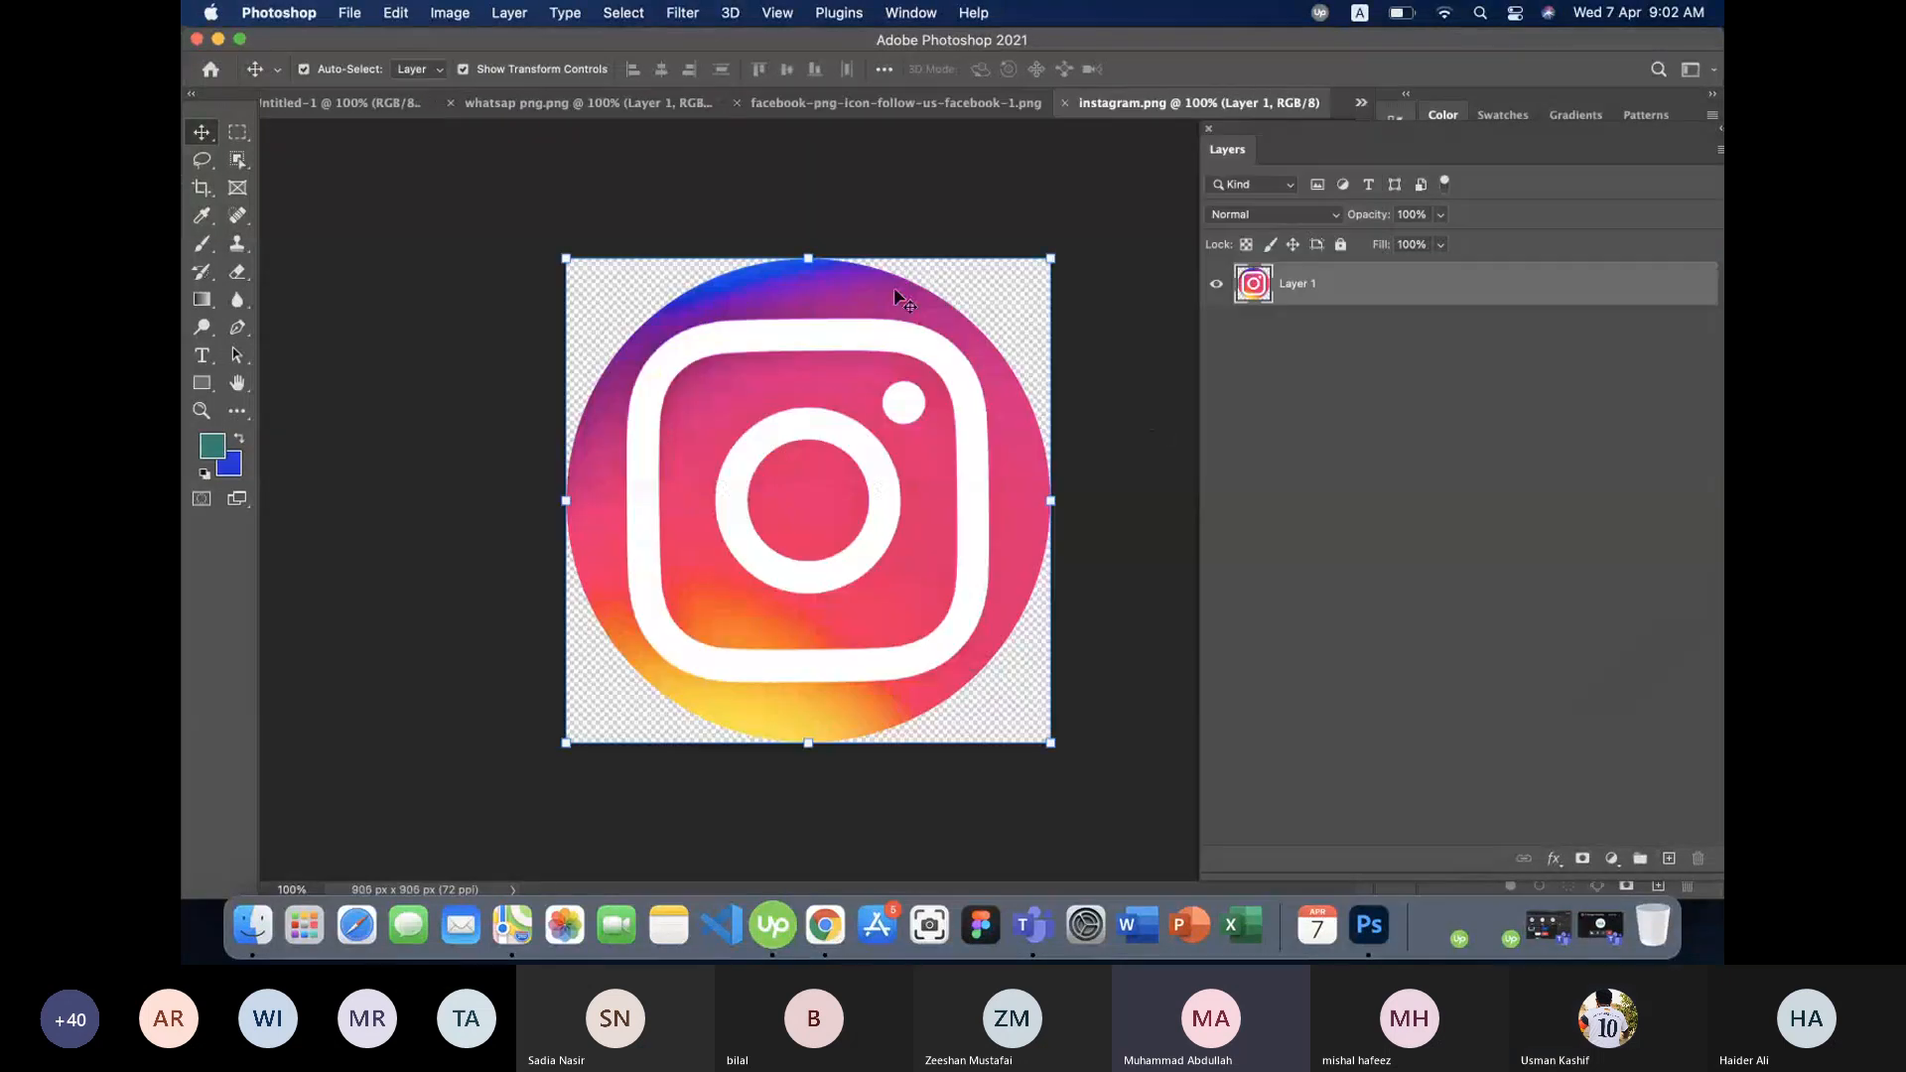
# - Copy the WhatsApp icon into the Untitled-1 design near the canvas's left edge at mid-height, and close its source file
pyautogui.click(542, 105)
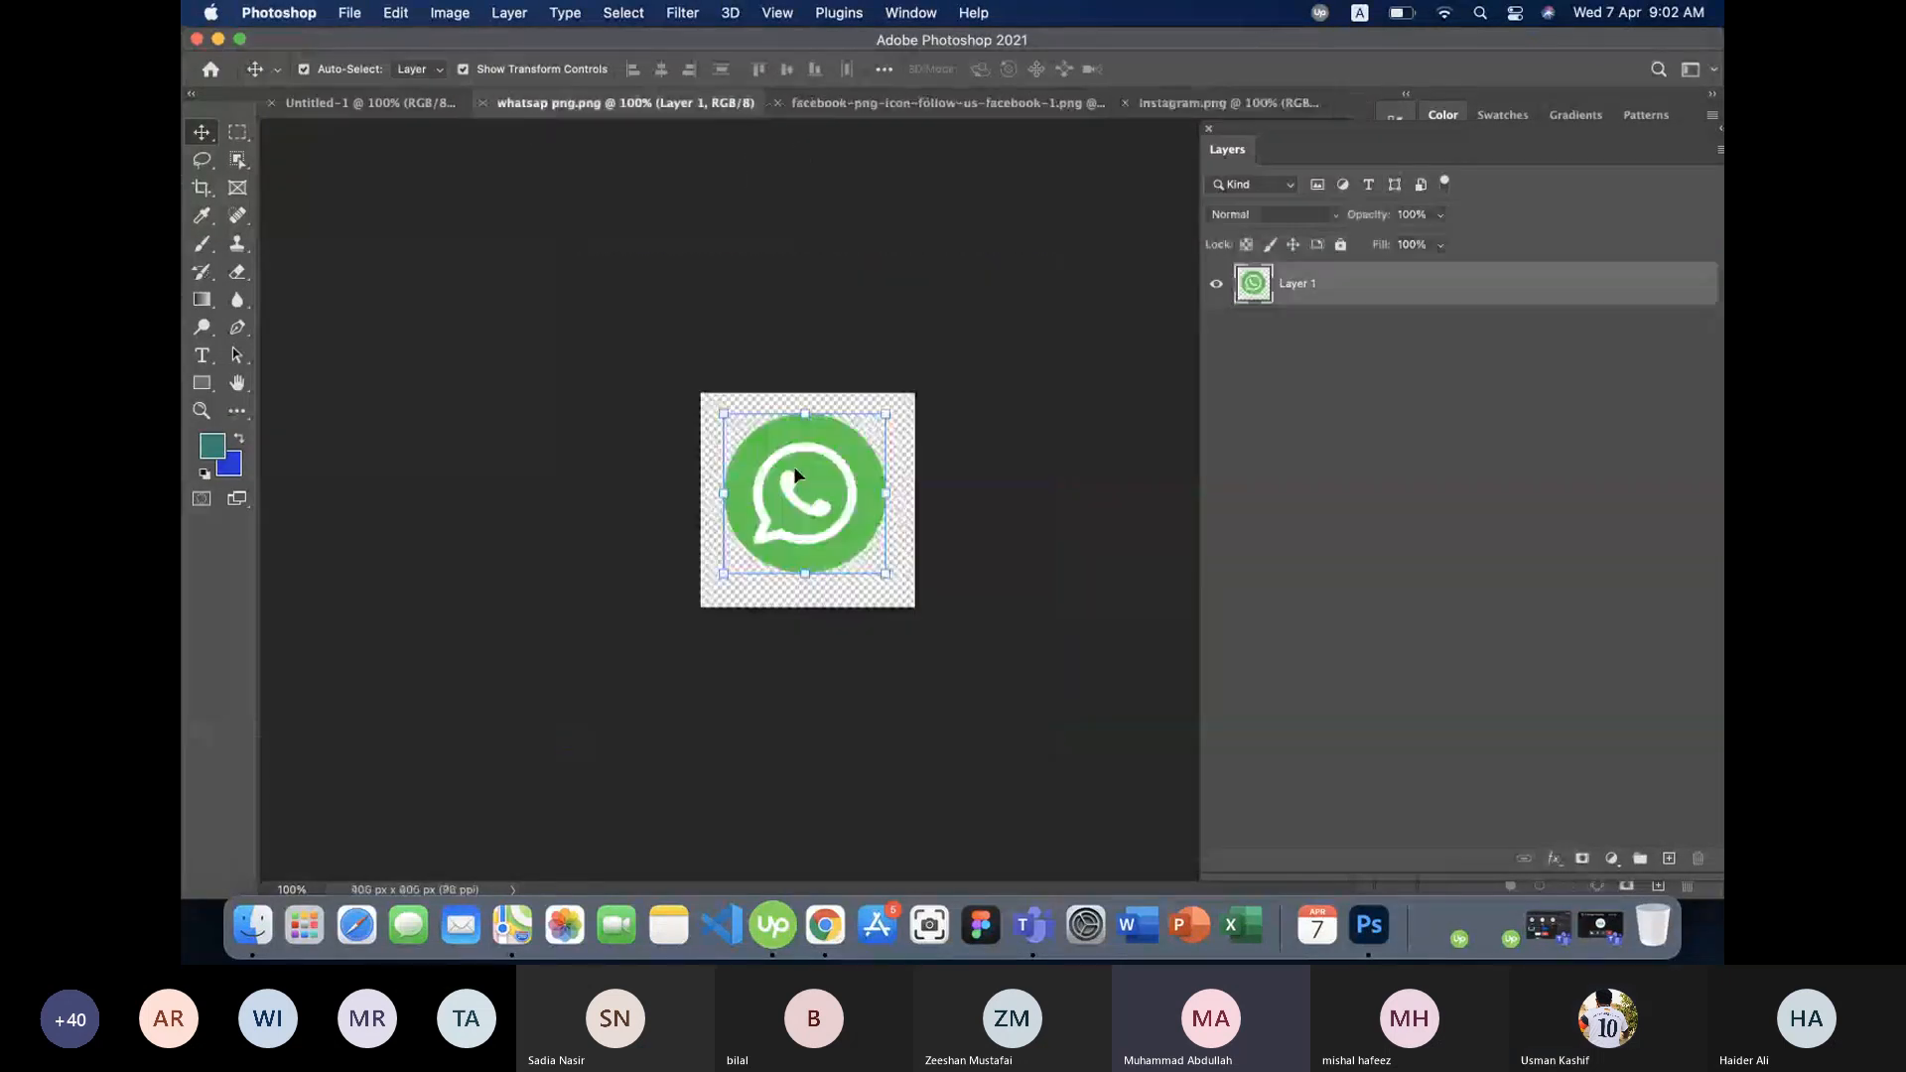
pyautogui.moveTo(795, 477); pyautogui.dragTo(724, 513)
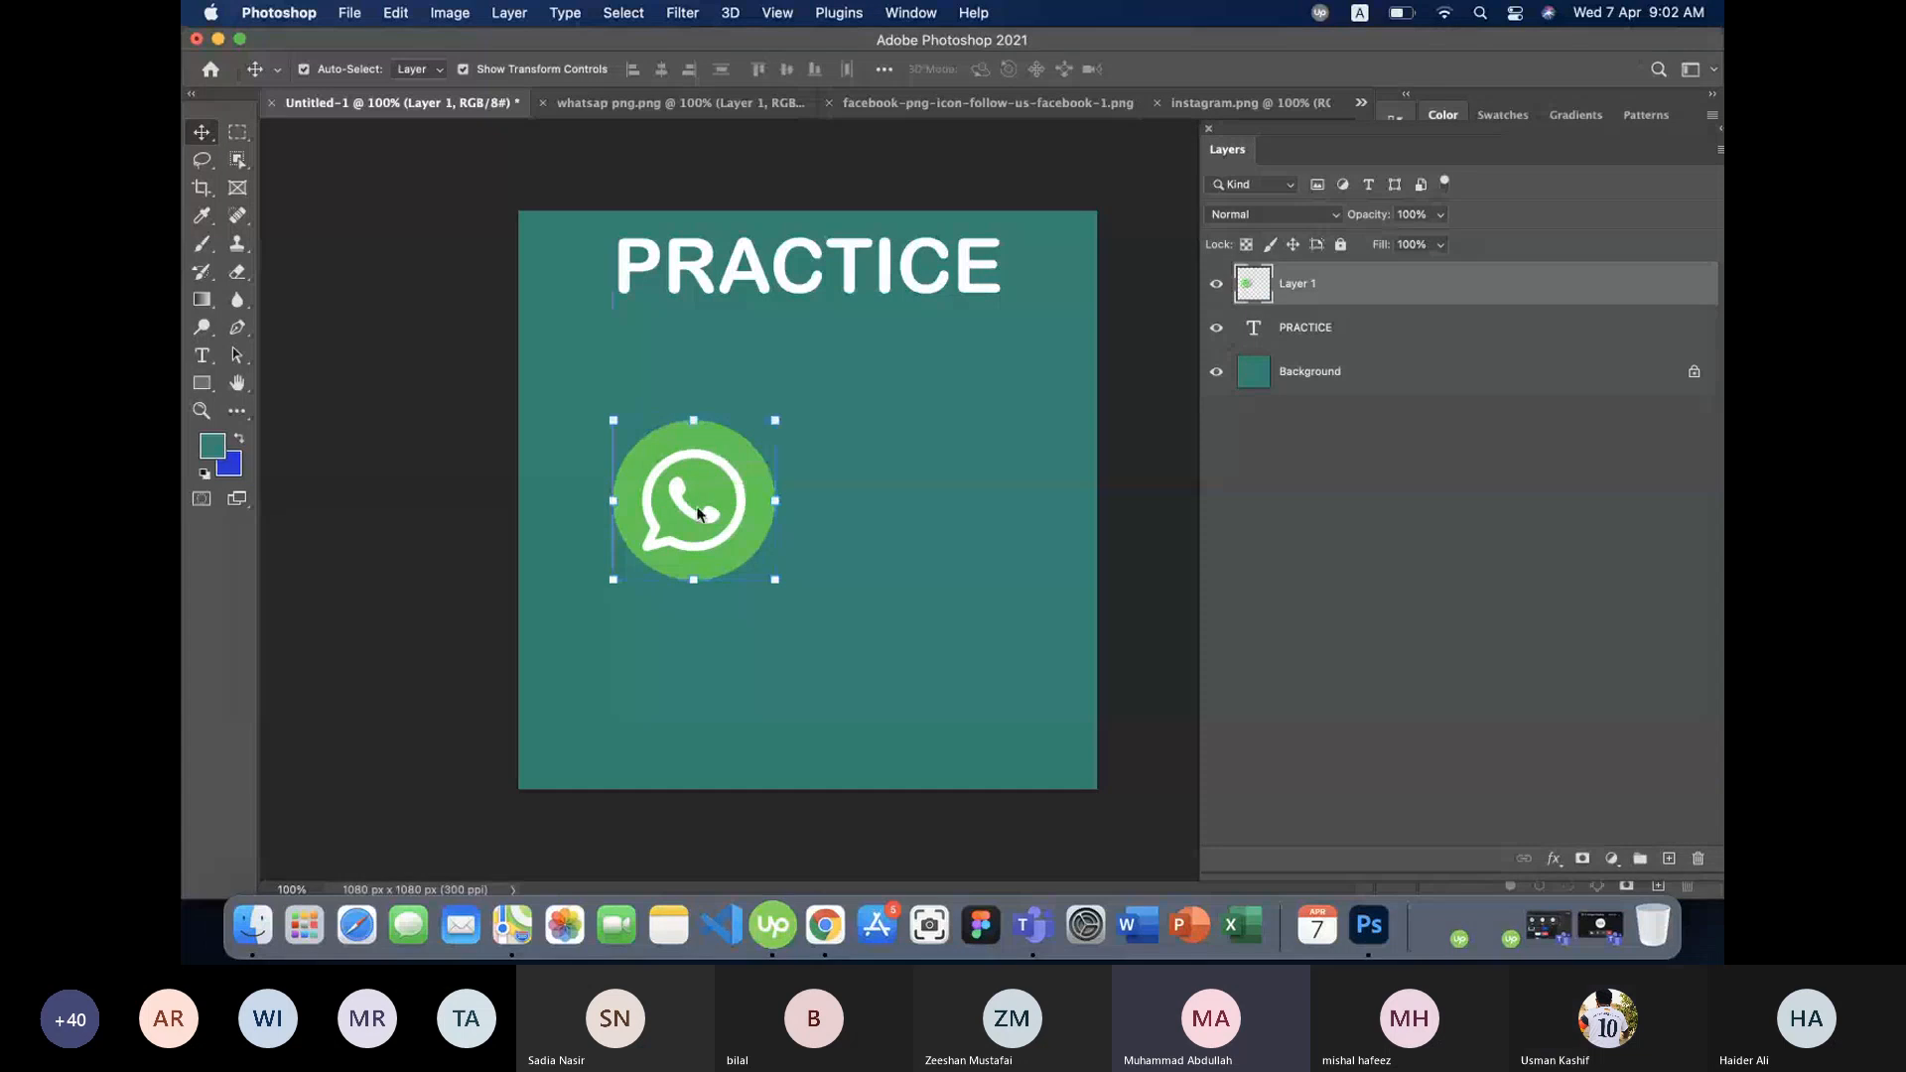
pyautogui.click(544, 105)
pyautogui.click(533, 104)
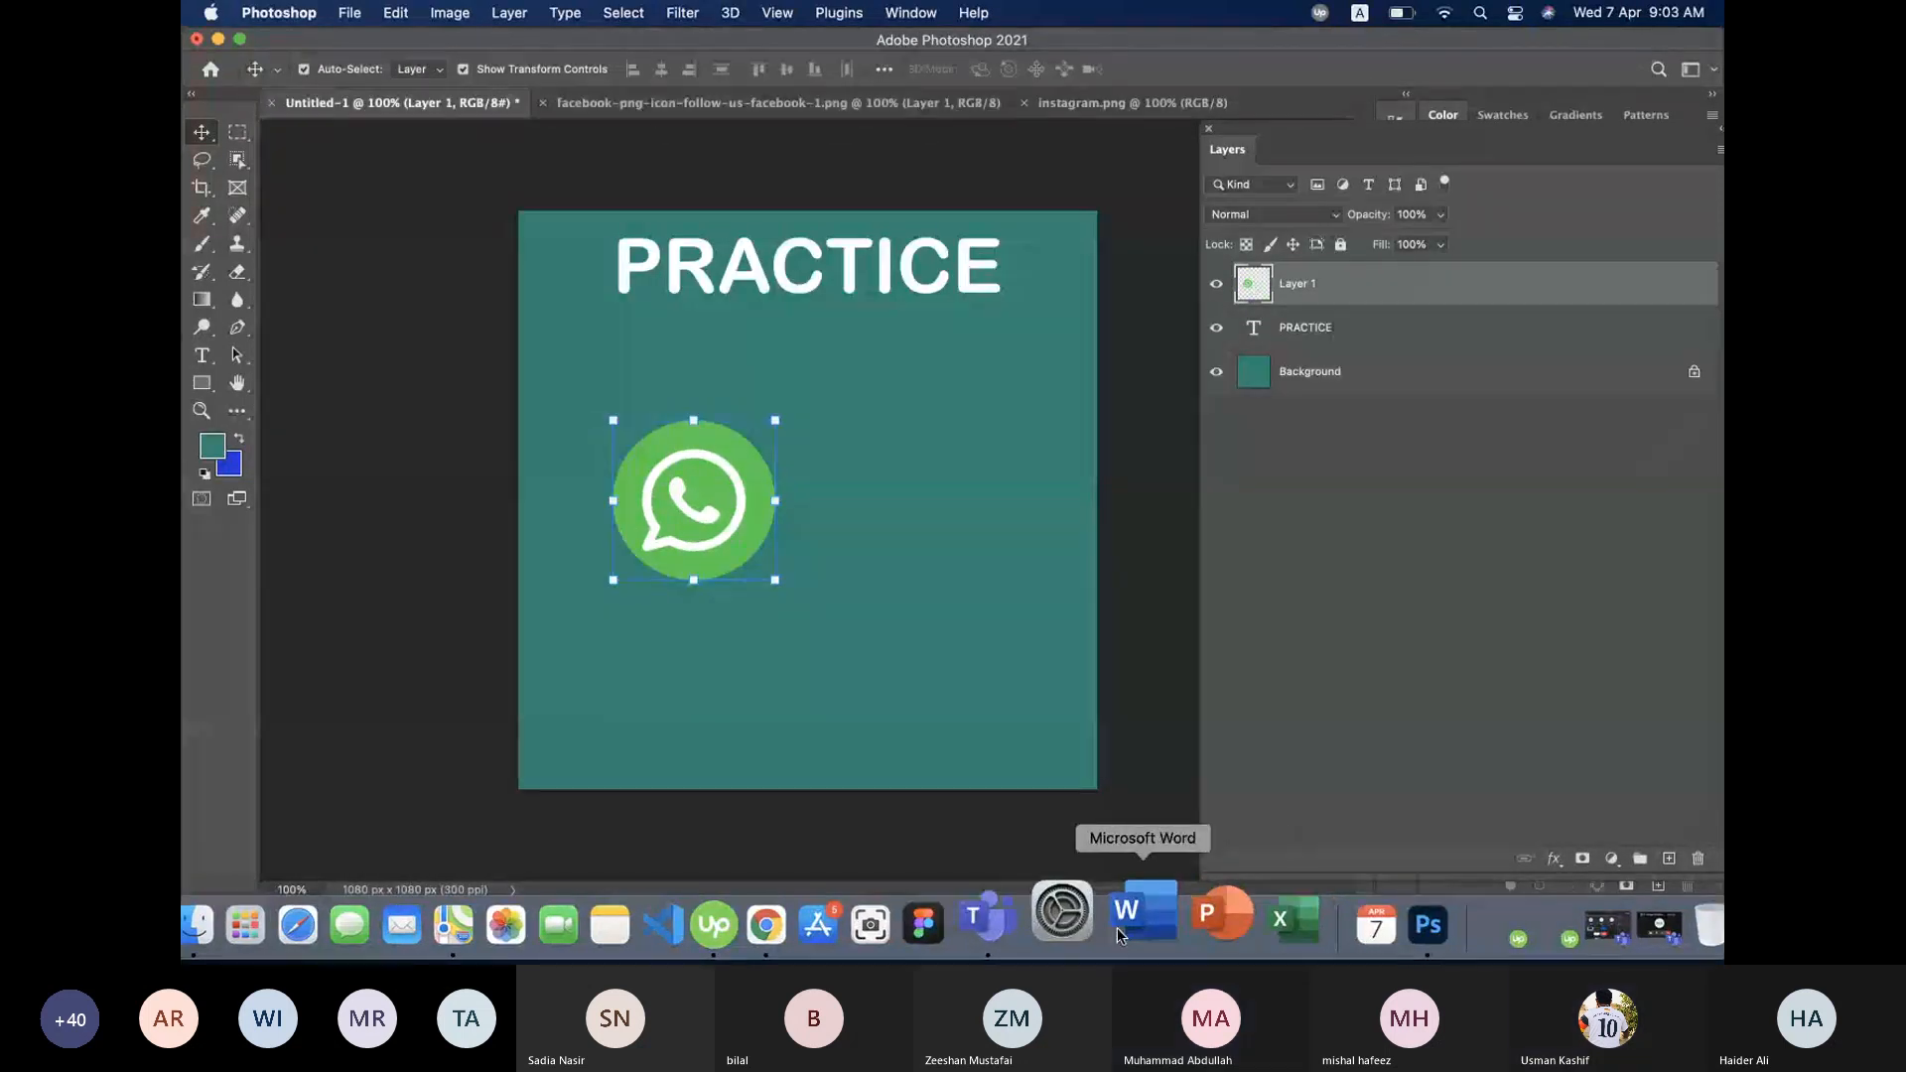
pyautogui.click(1036, 920)
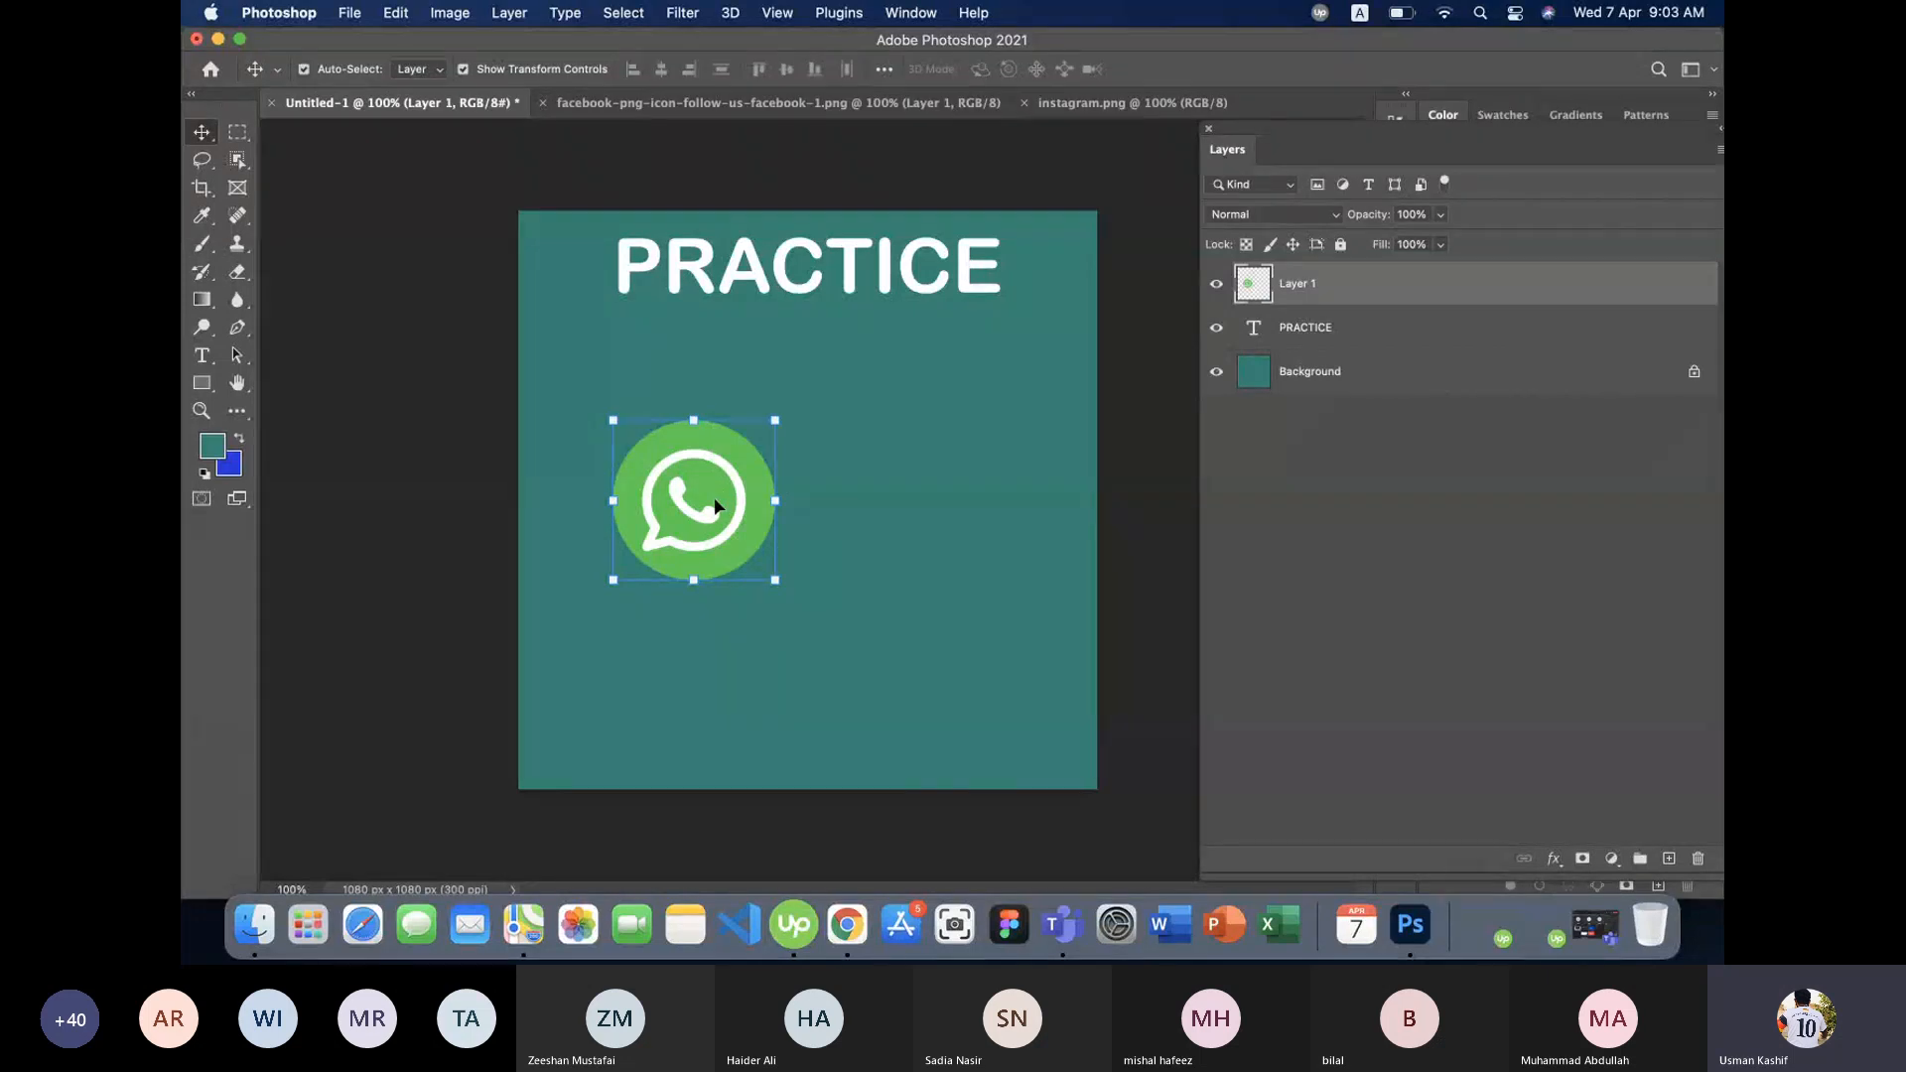
pyautogui.moveTo(715, 505); pyautogui.dragTo(639, 508)
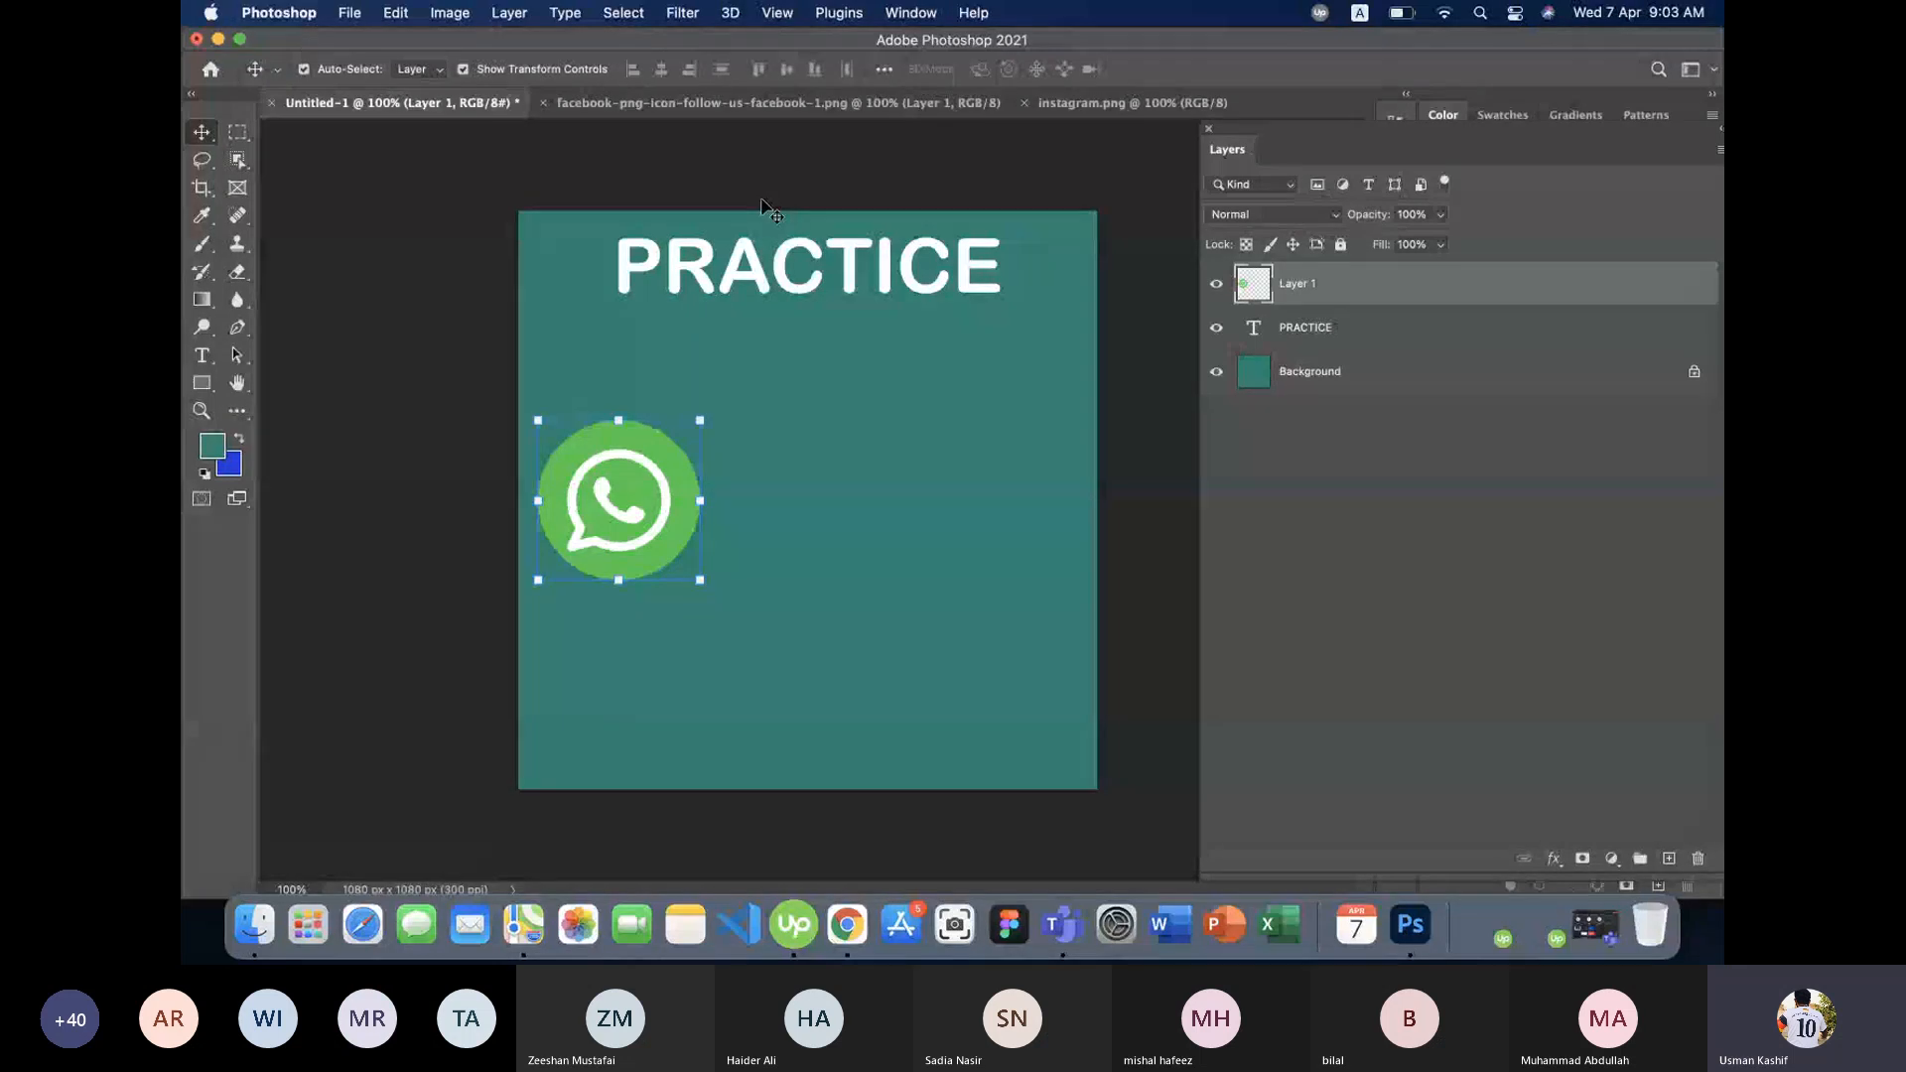
# - Copy the Facebook icon into the Untitled-1 design just right of the WhatsApp icon, and close its source file
pyautogui.click(643, 104)
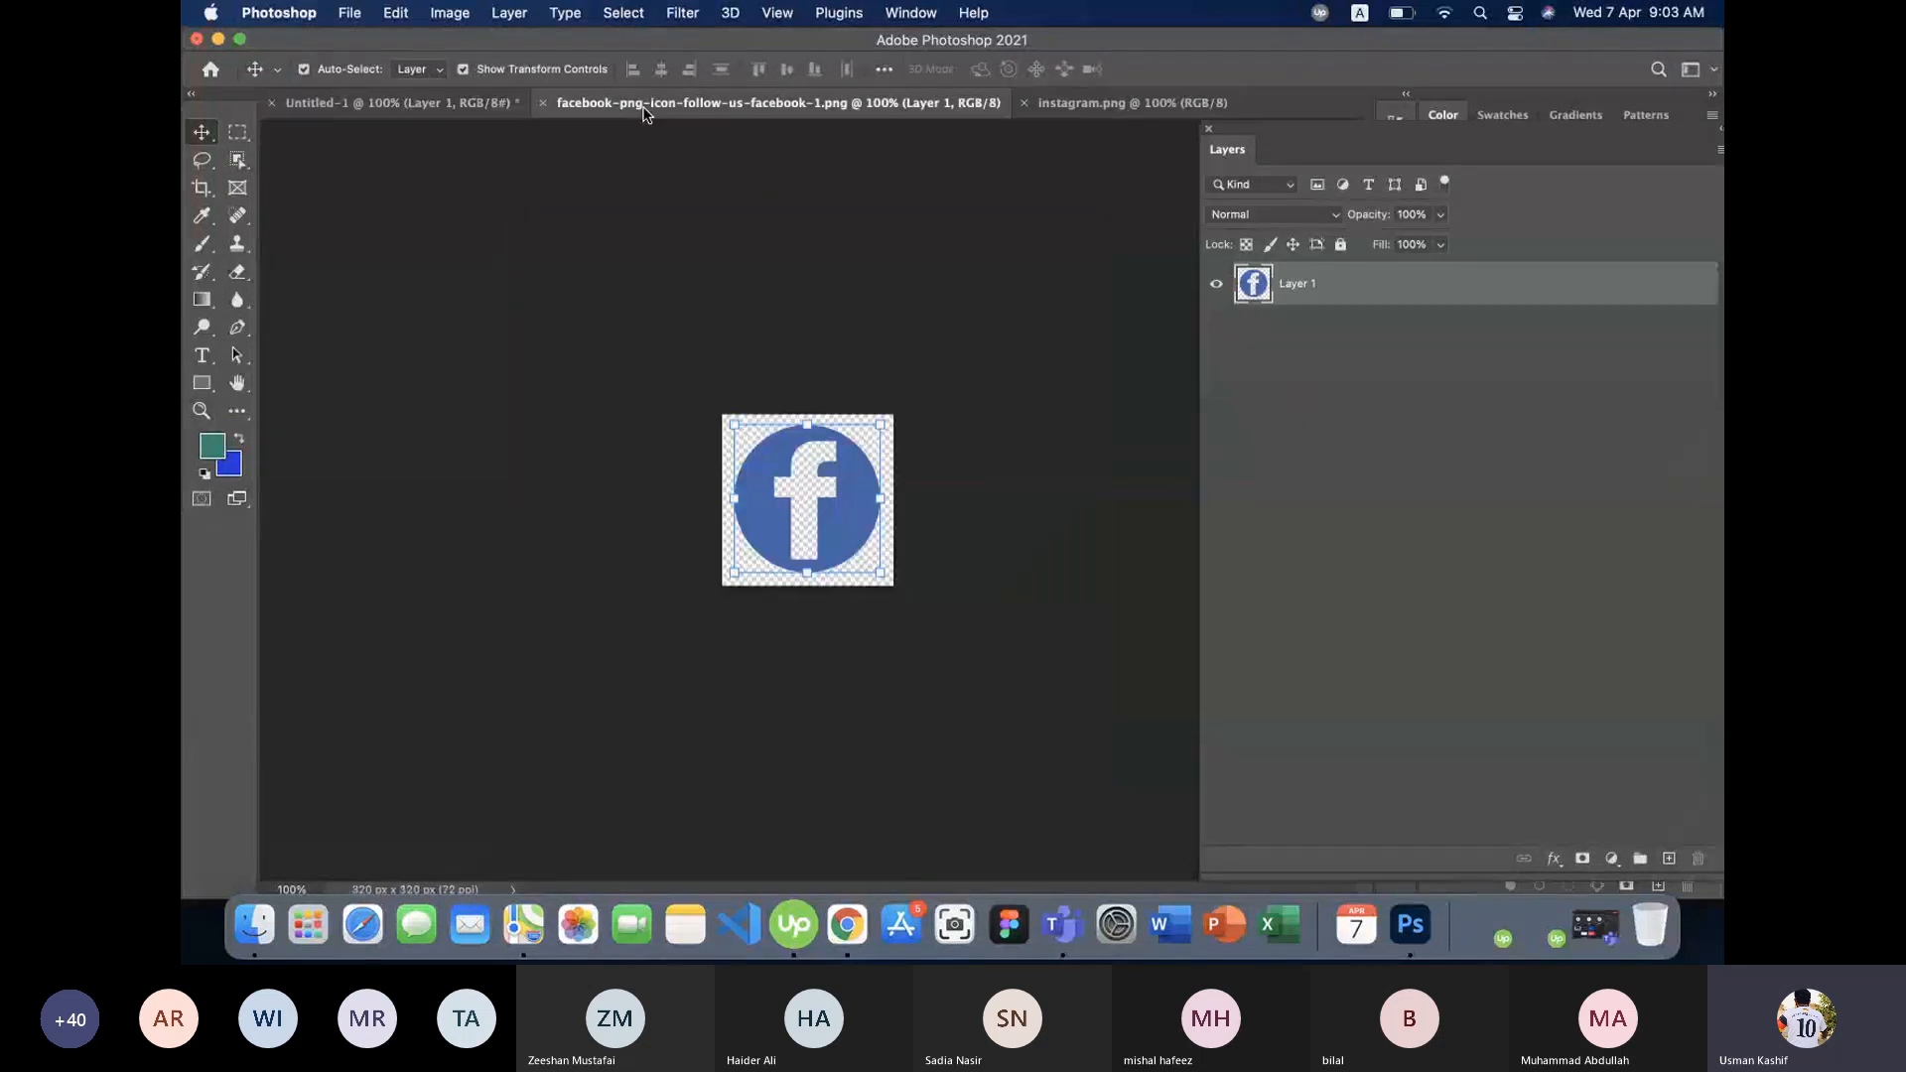
pyautogui.moveTo(843, 527); pyautogui.dragTo(809, 488)
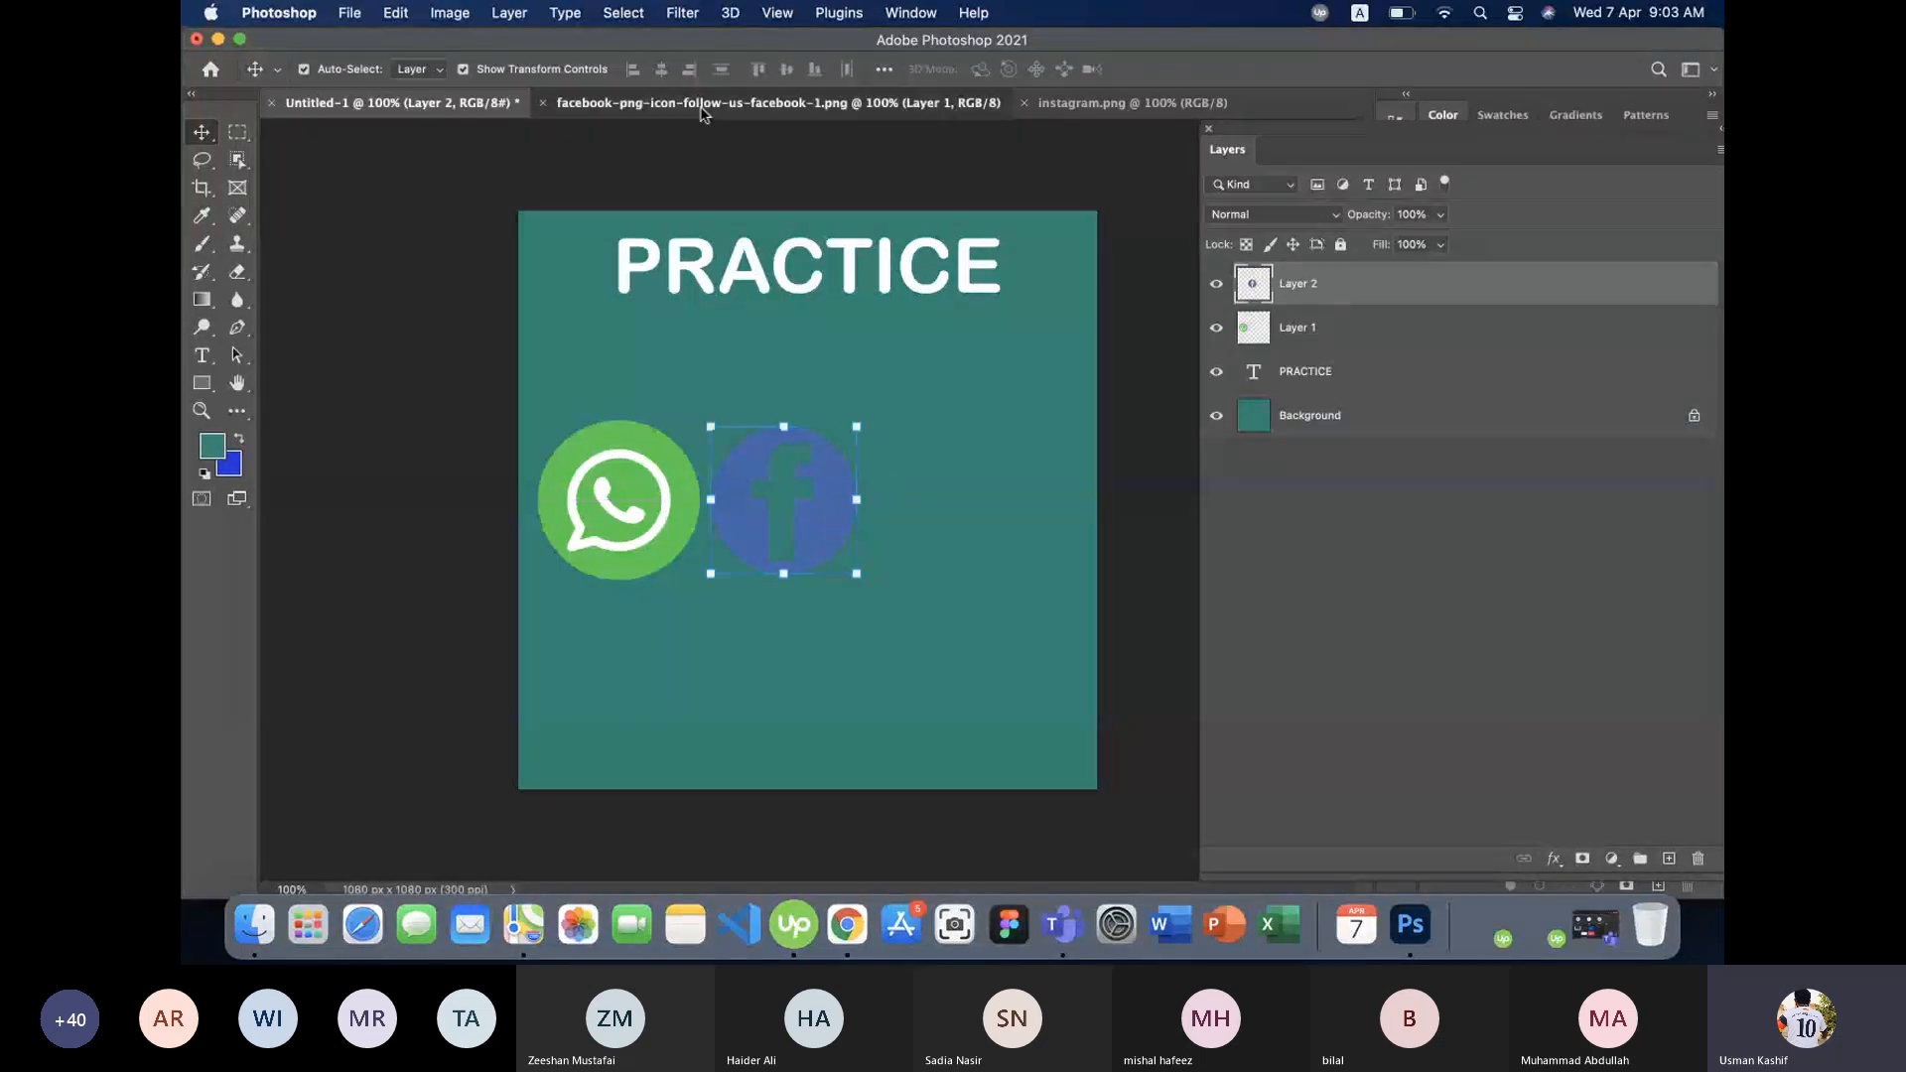
pyautogui.click(545, 105)
pyautogui.click(545, 104)
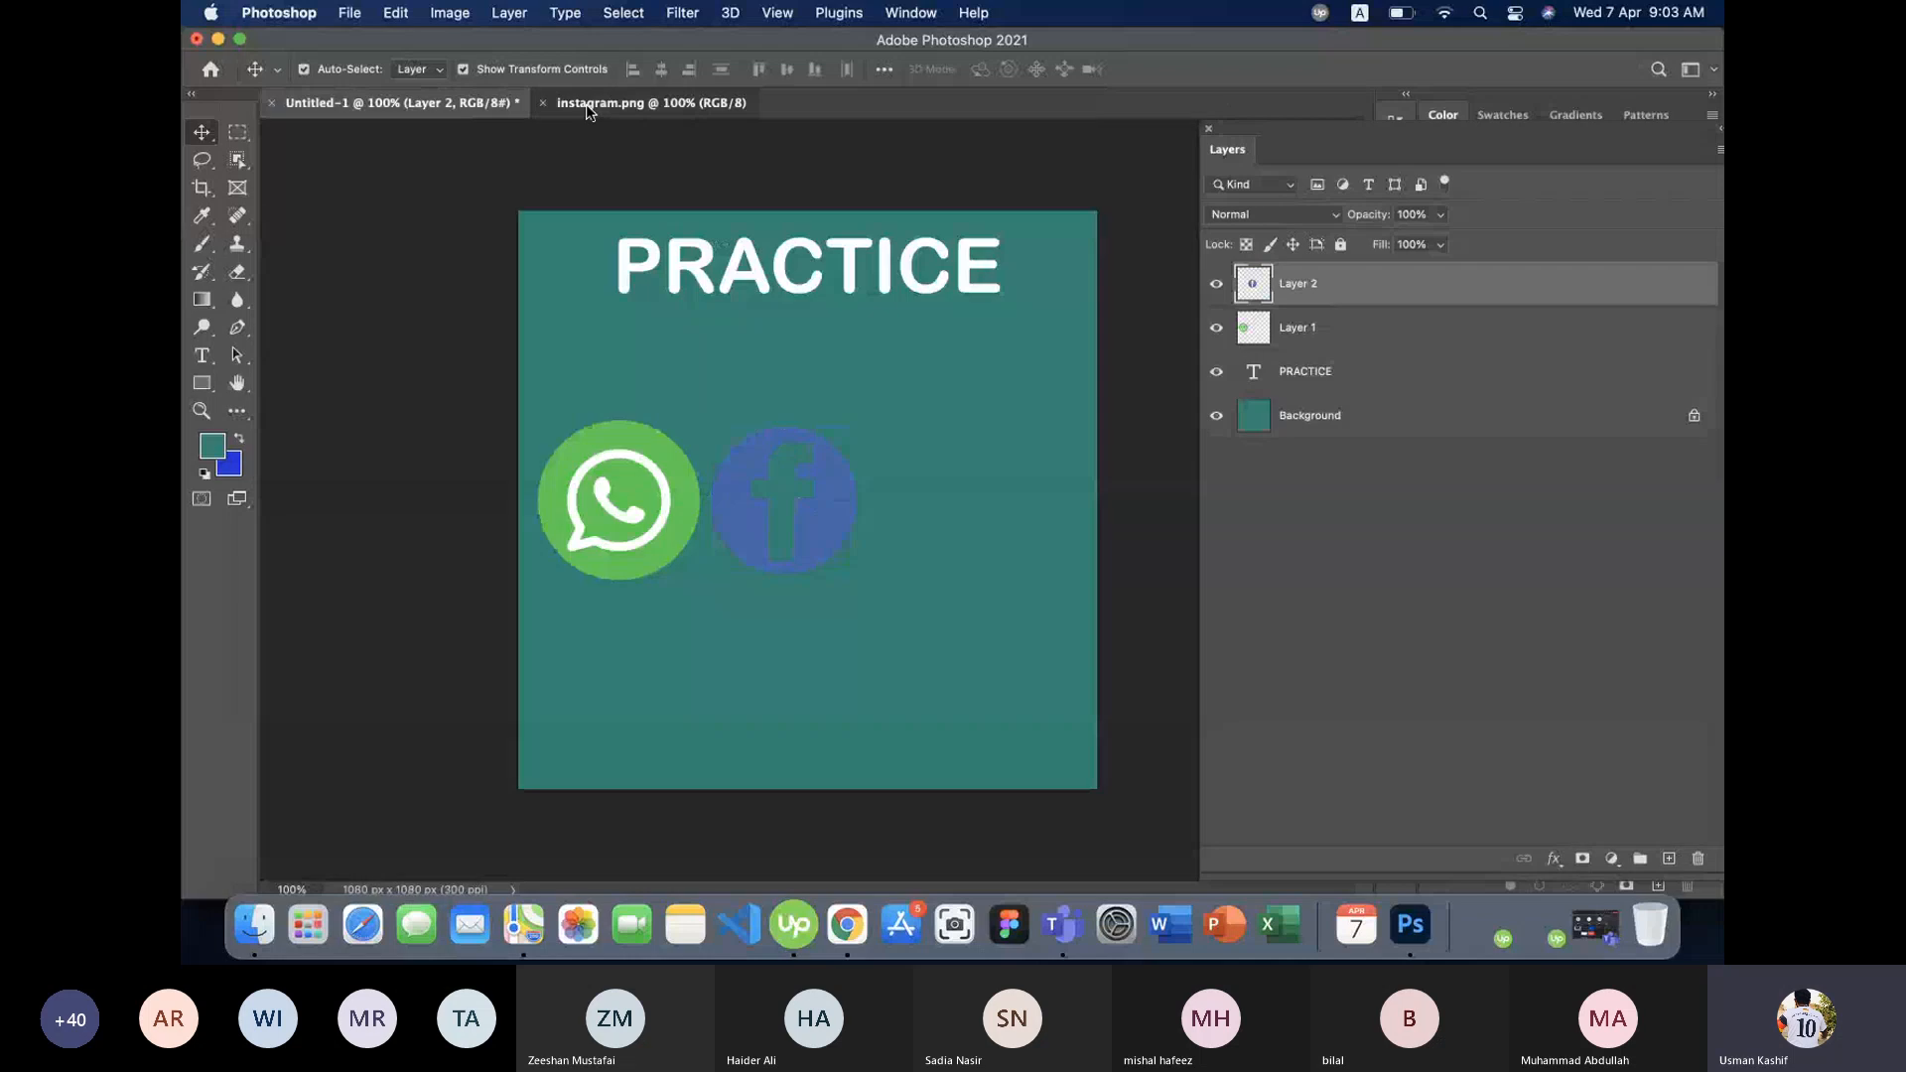
# - Copy the Instagram icon into the Untitled-1 design, scale it down to roughly the other icons' size and place it right of the Facebook icon
pyautogui.click(588, 107)
pyautogui.moveTo(808, 503); pyautogui.dragTo(748, 486)
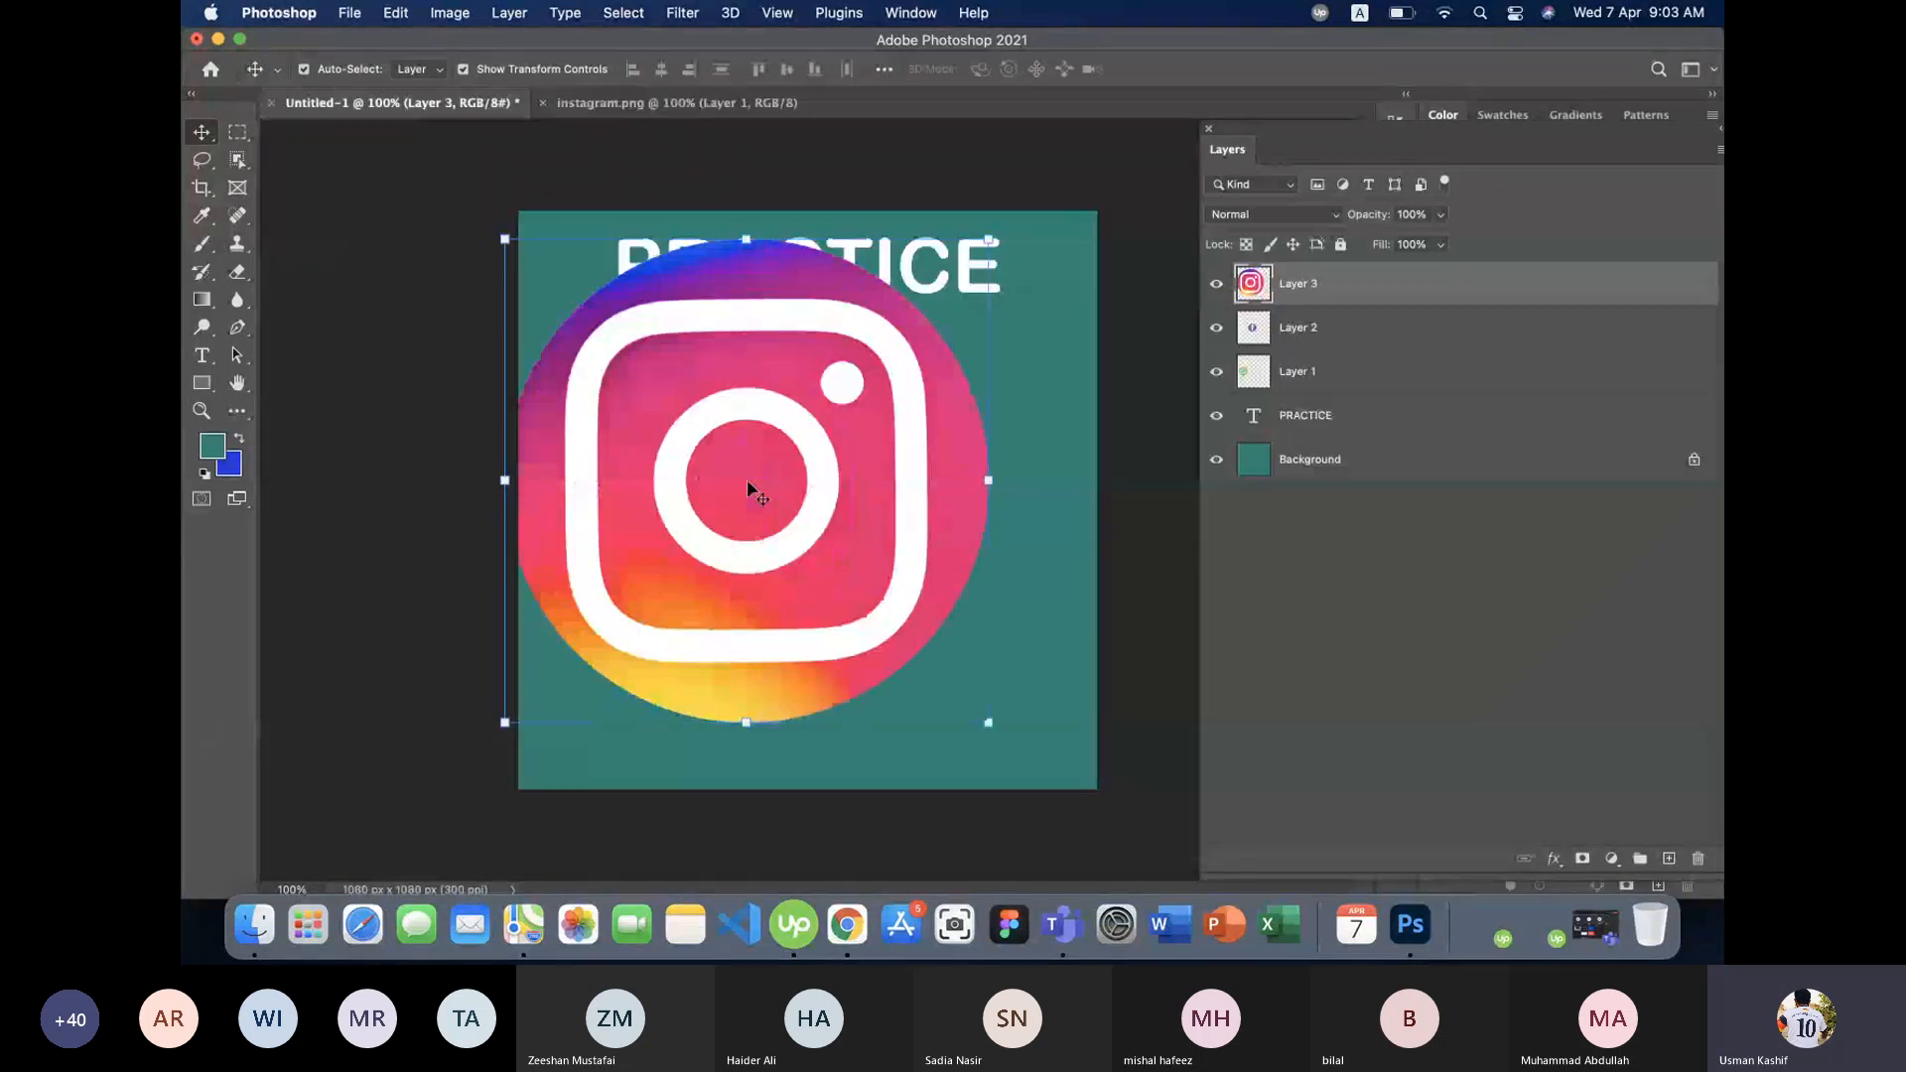
pyautogui.moveTo(988, 724); pyautogui.dragTo(685, 452)
pyautogui.moveTo(640, 327); pyautogui.dragTo(953, 529)
pyautogui.press('Return')
pyautogui.click(1093, 613)
pyautogui.click(1147, 656)
# - Enlarge the Facebook icon to match the WhatsApp icon by overlaying the two, and move it back beside the WhatsApp icon
pyautogui.scroll(5, 666, 588)
pyautogui.moveTo(789, 598); pyautogui.dragTo(796, 597)
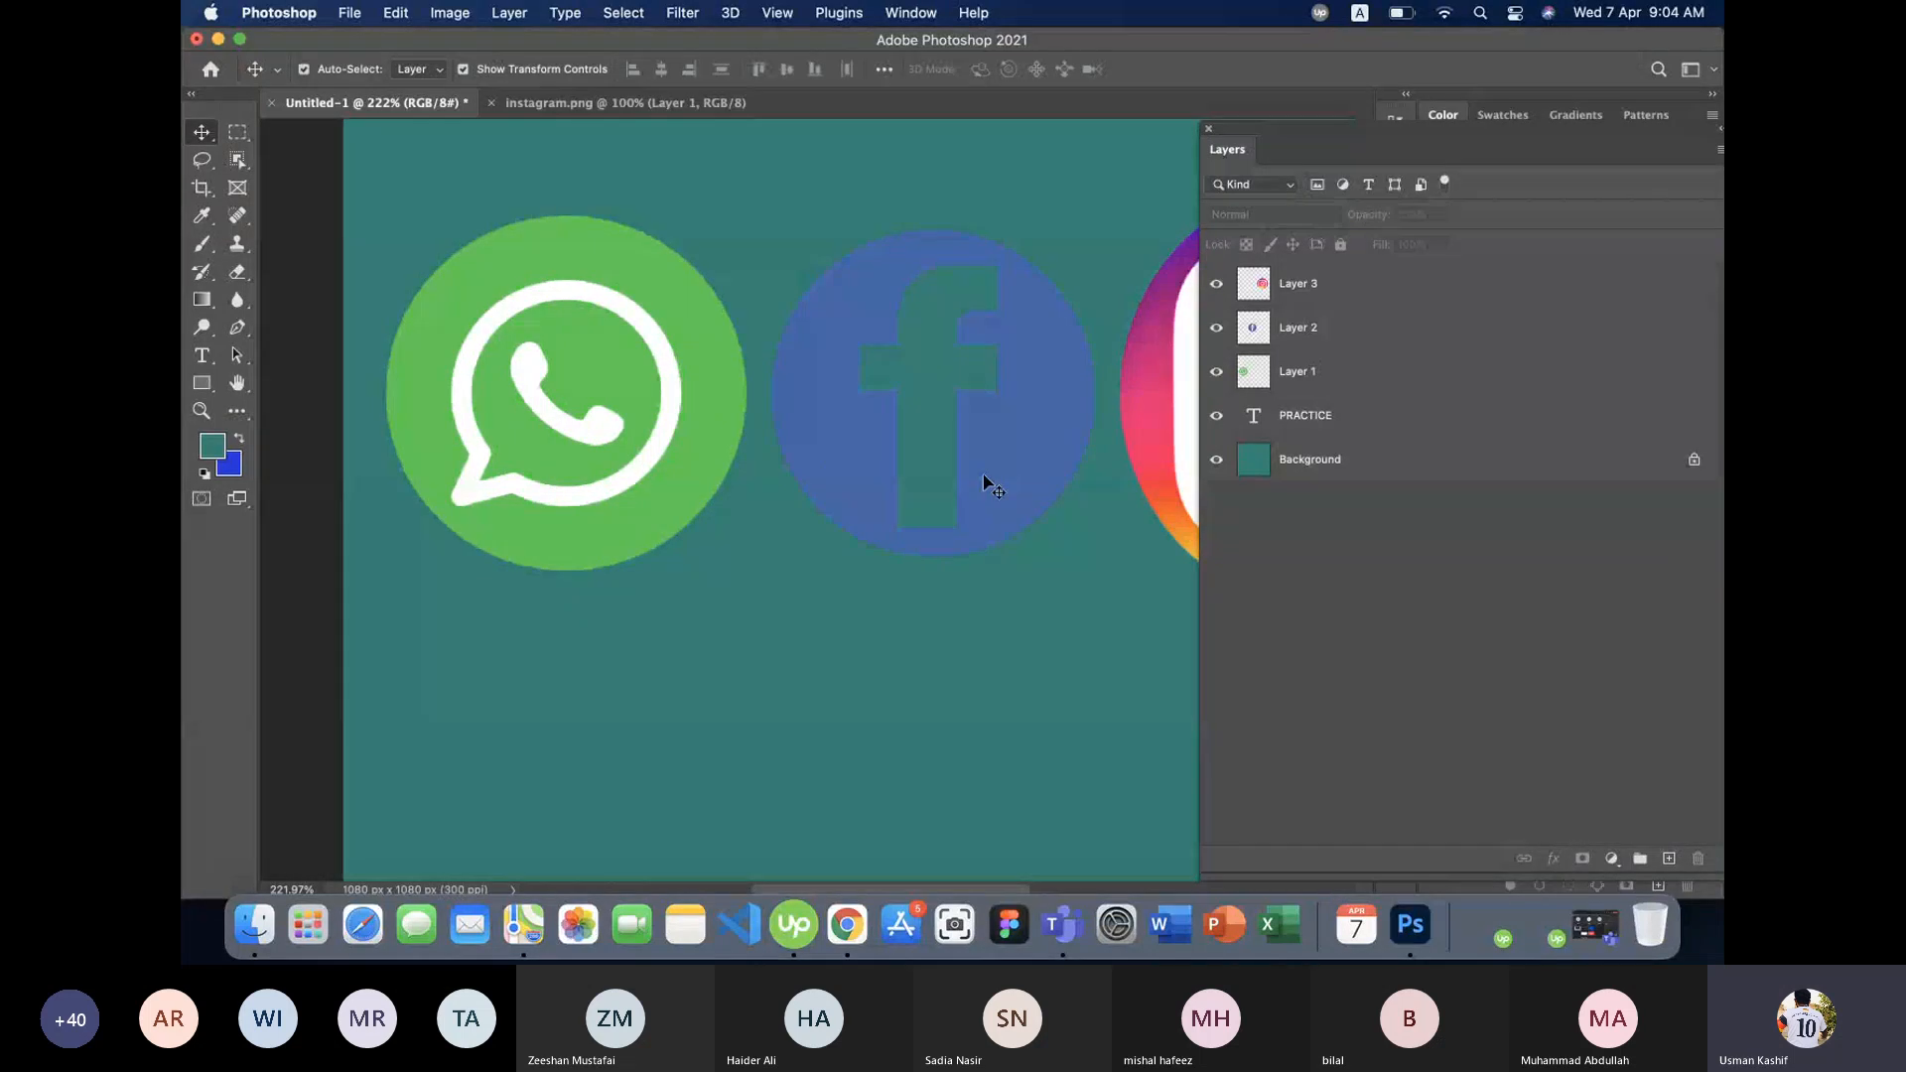
pyautogui.moveTo(985, 484); pyautogui.dragTo(625, 478)
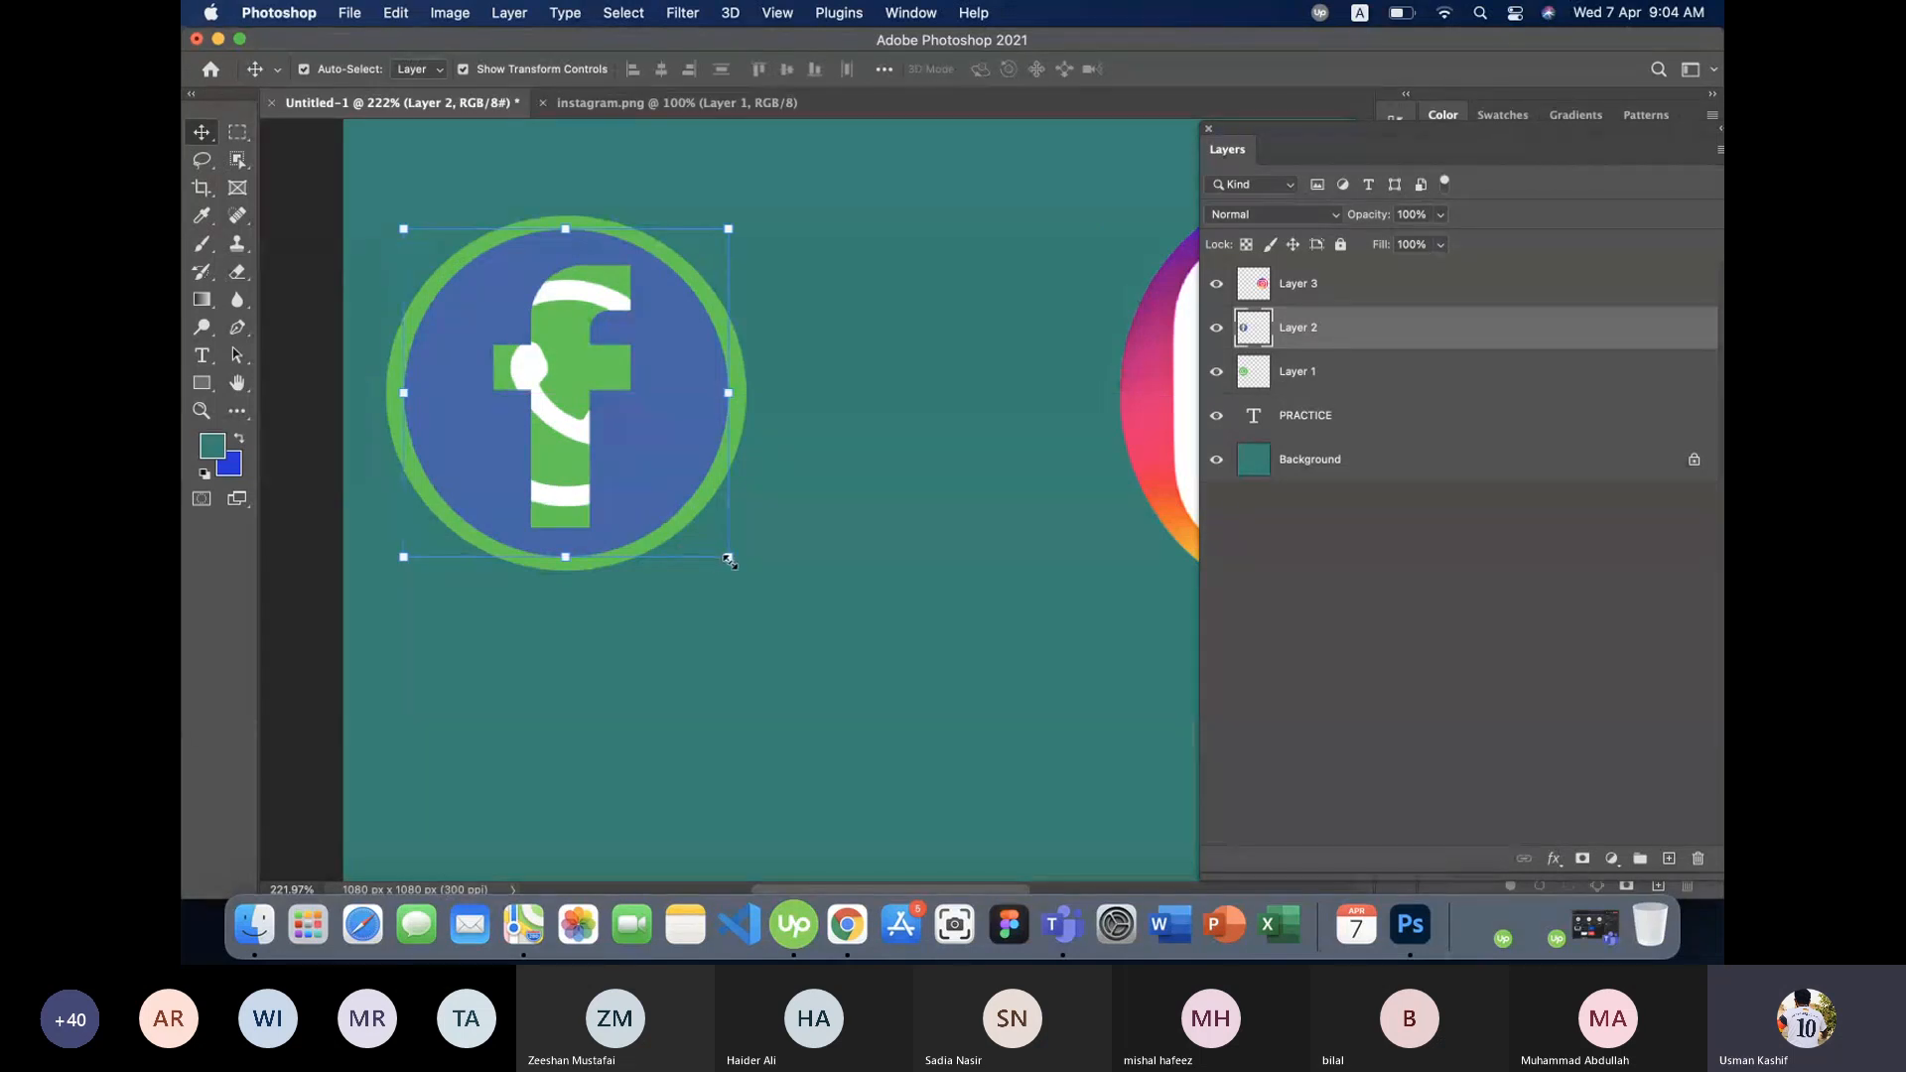
pyautogui.click(730, 559)
pyautogui.moveTo(732, 563); pyautogui.dragTo(751, 576)
pyautogui.press('Return')
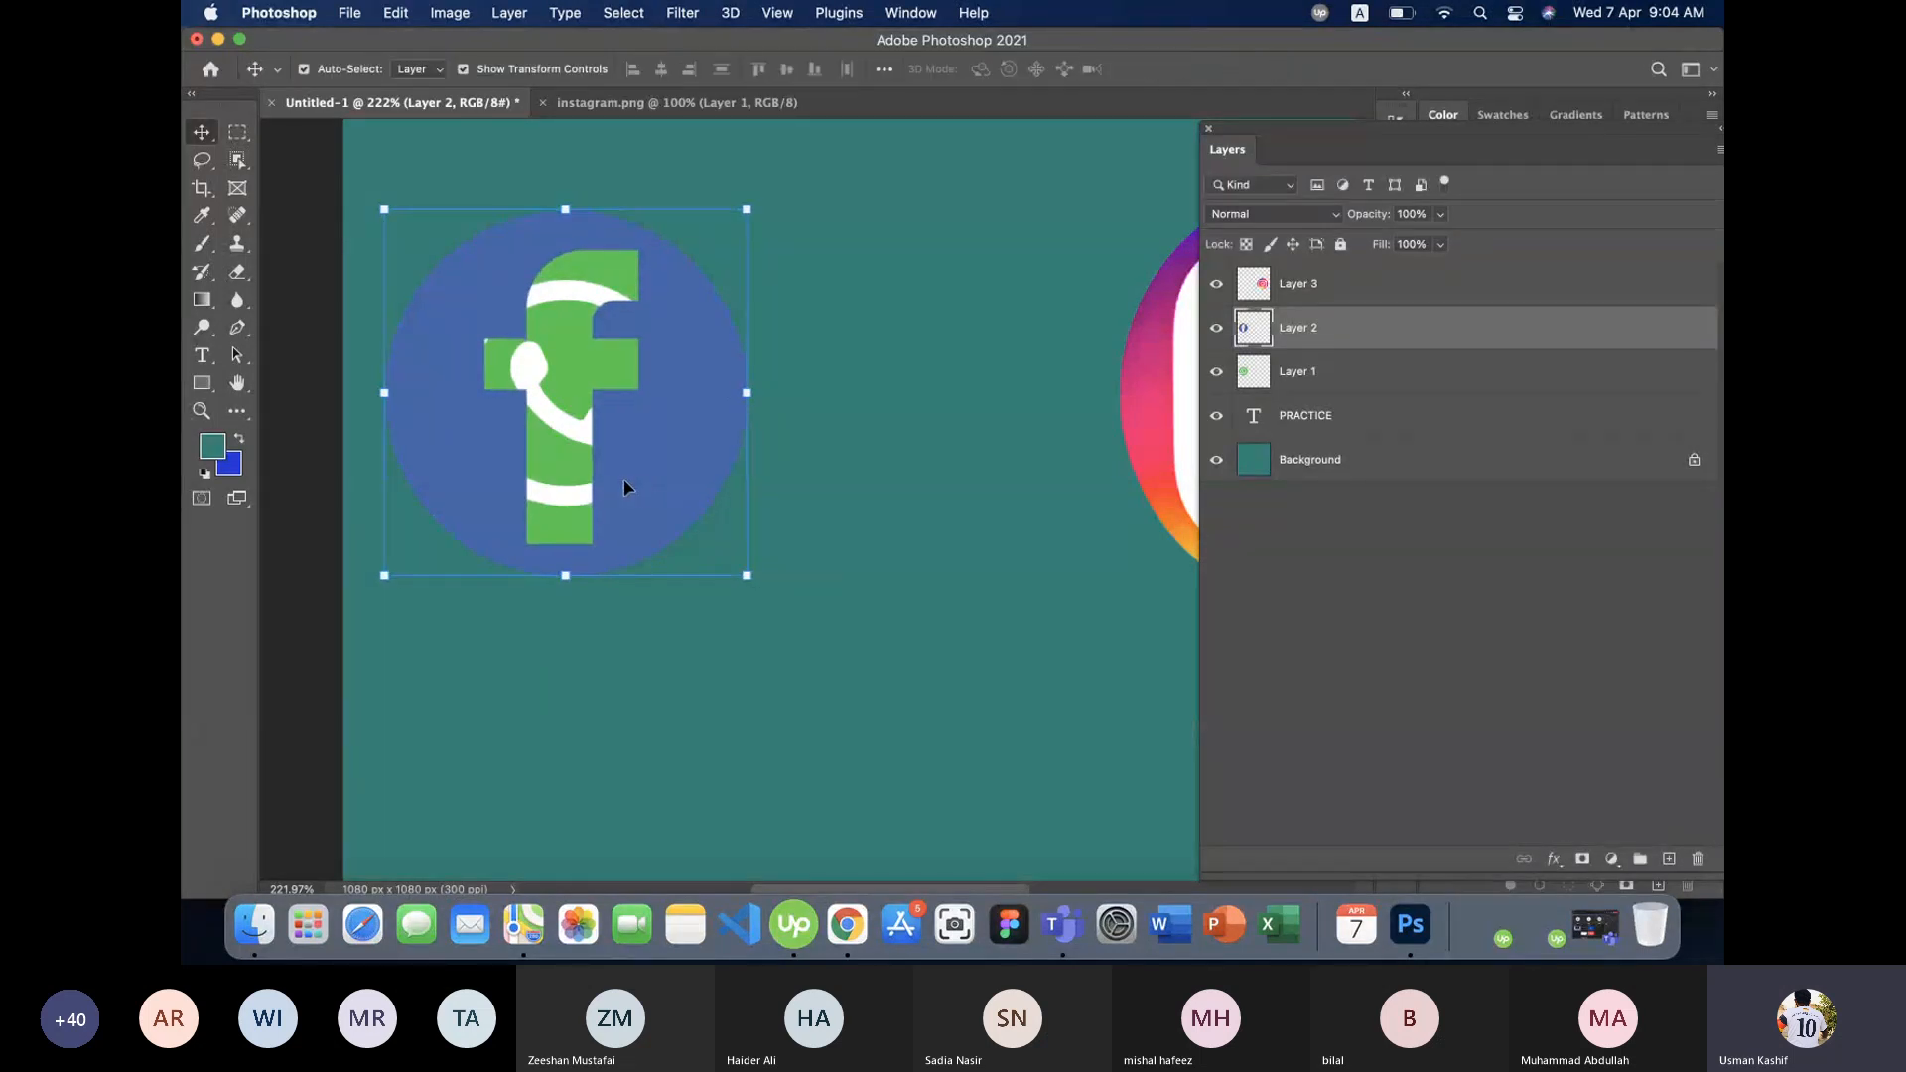
pyautogui.moveTo(624, 487); pyautogui.dragTo(1005, 491)
pyautogui.scroll(1, 1007, 498)
pyautogui.scroll(-10, 1005, 498)
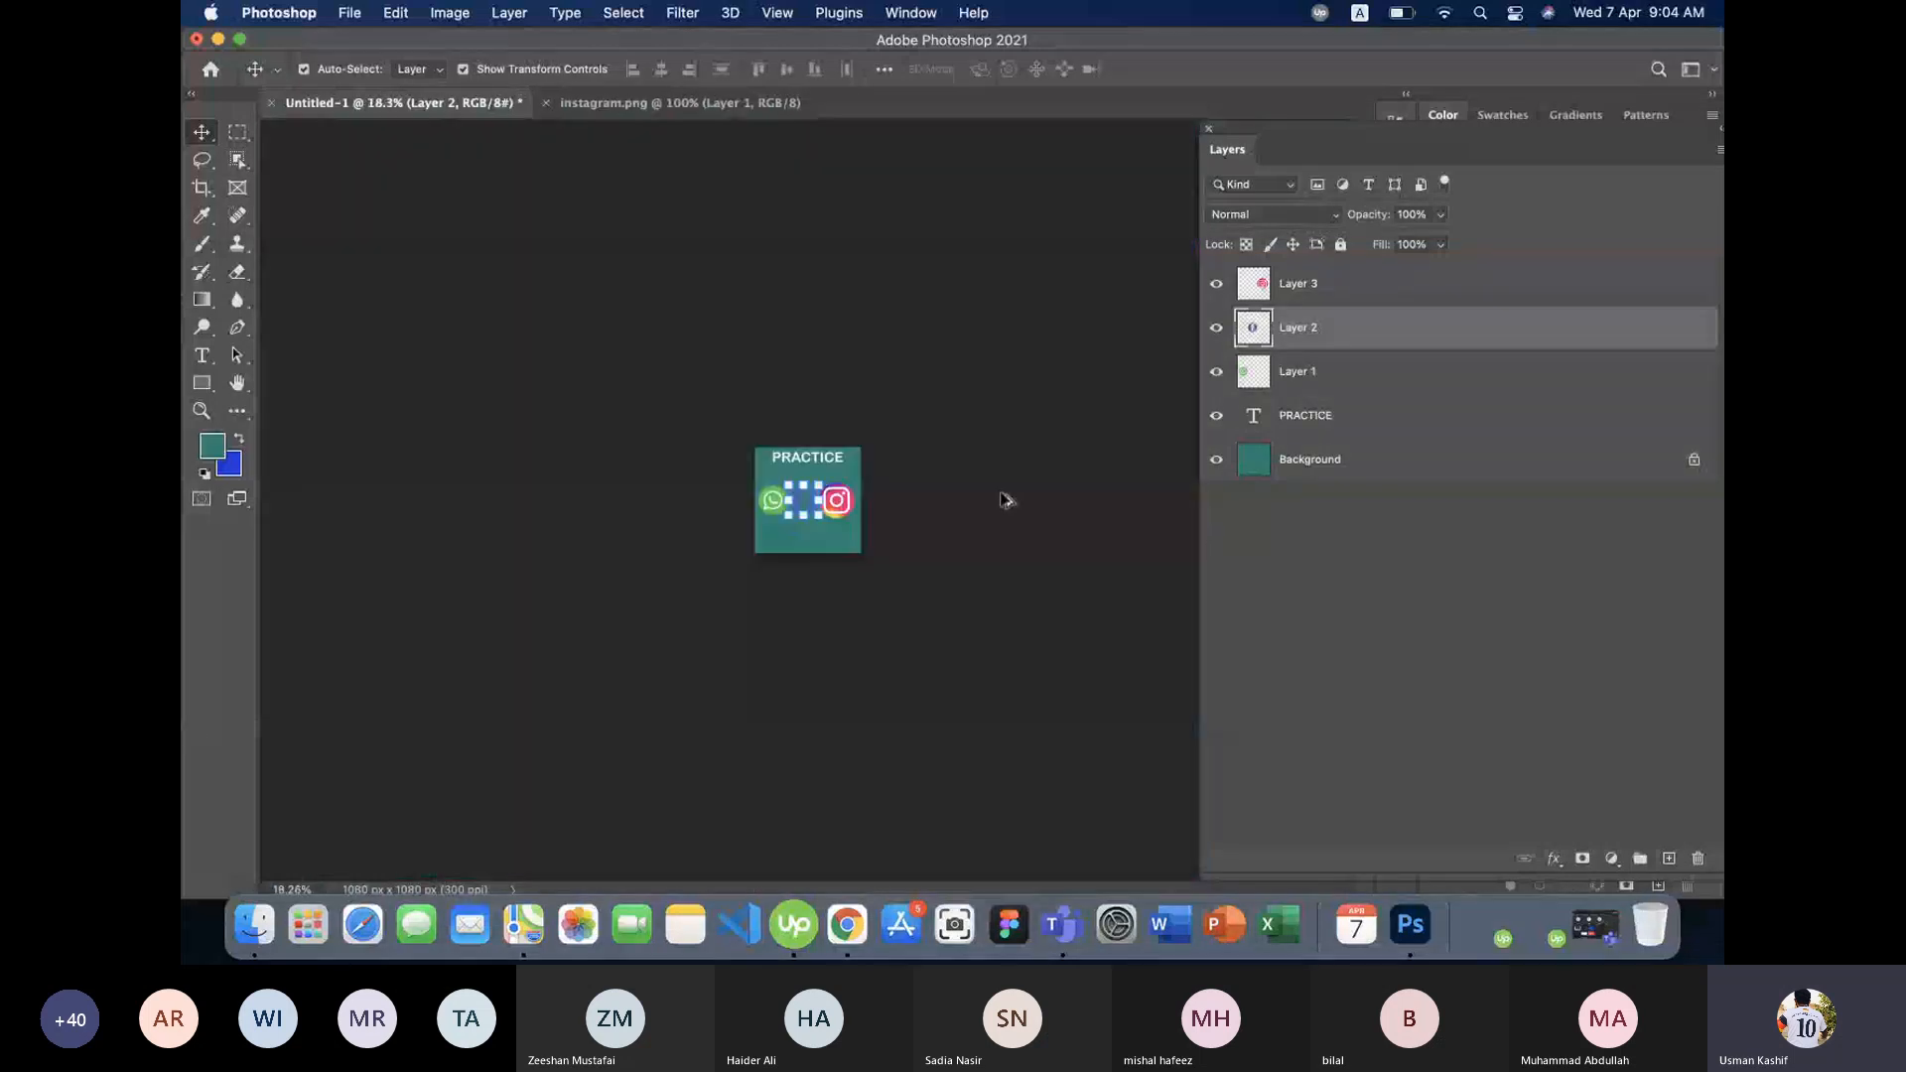
# - Overlay the Instagram icon on the Facebook icon and scale it to about 84.42% so that their sizes match
pyautogui.scroll(10, 1006, 499)
pyautogui.moveTo(1006, 499); pyautogui.dragTo(766, 556)
pyautogui.hotkey('ctrl', 't')
pyautogui.moveTo(911, 670); pyautogui.dragTo(857, 632)
pyautogui.moveTo(803, 564); pyautogui.dragTo(784, 558)
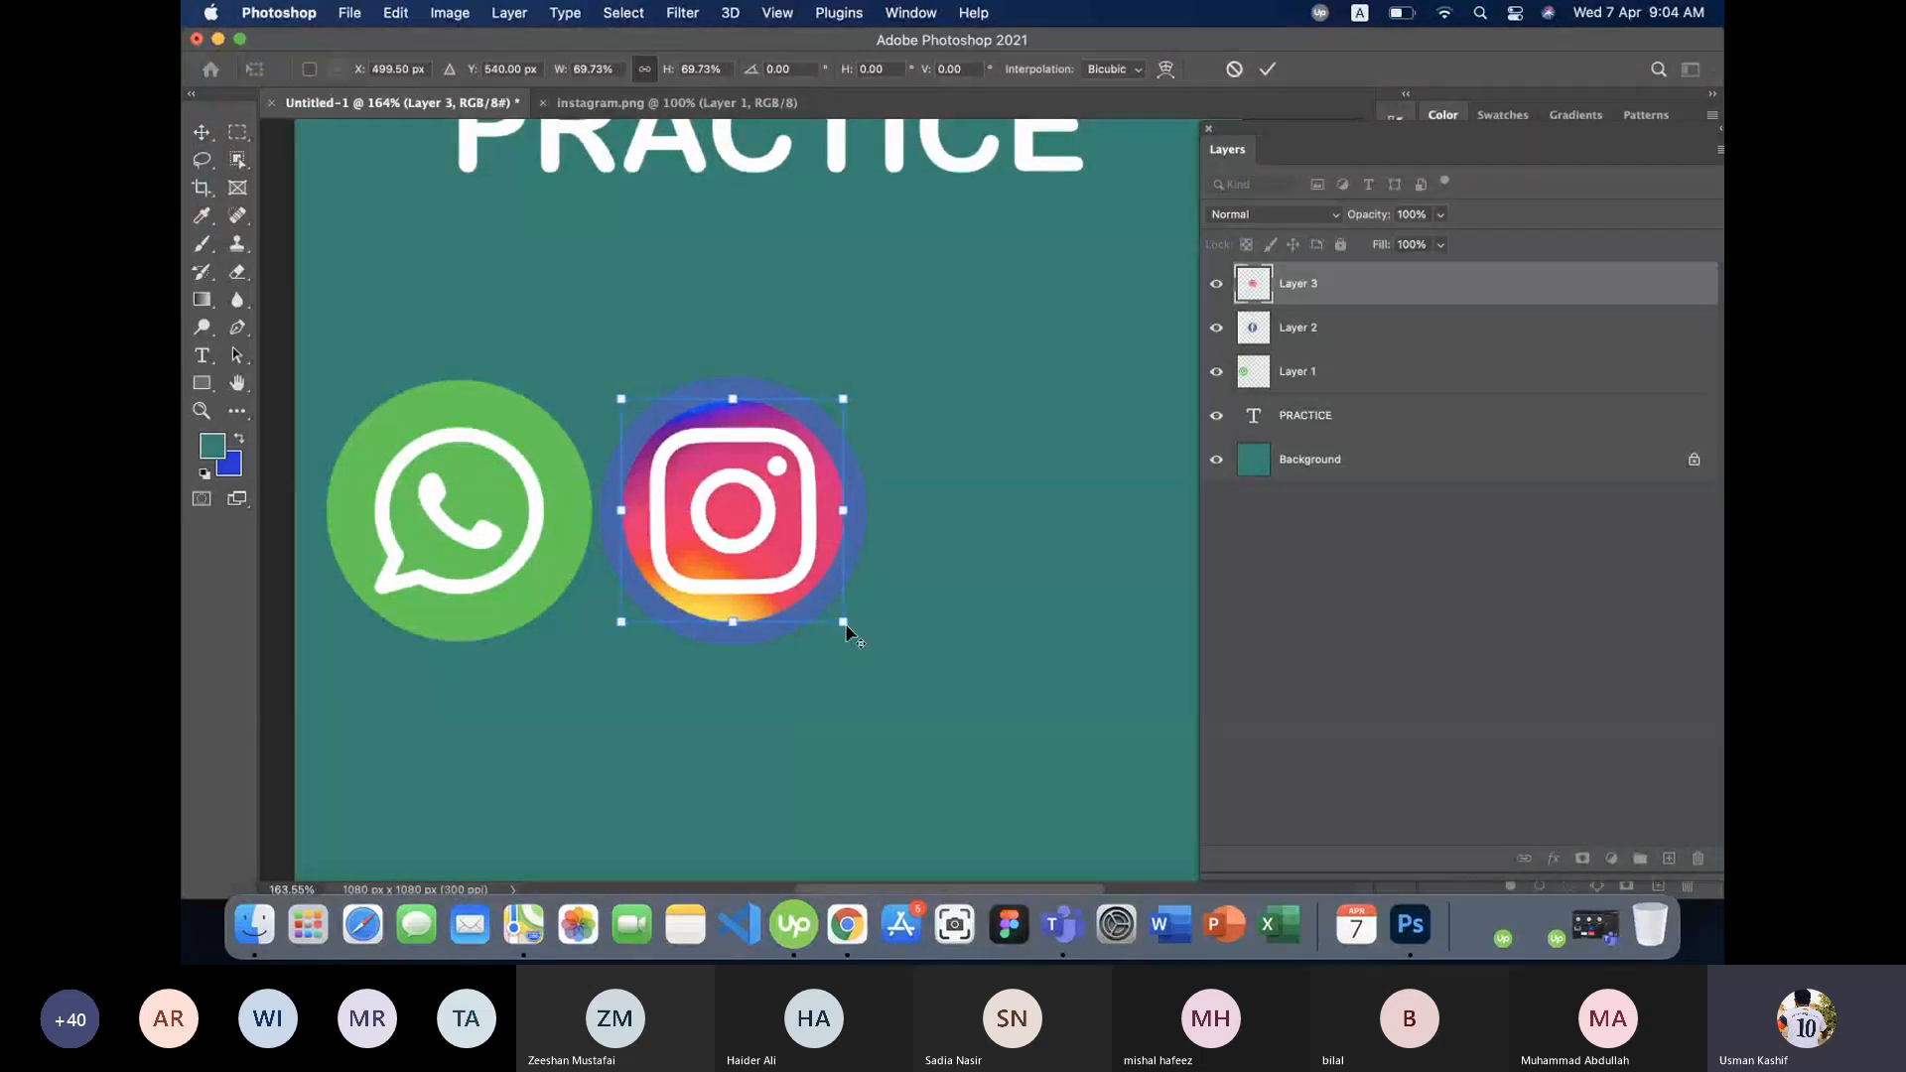
pyautogui.moveTo(845, 625); pyautogui.dragTo(867, 645)
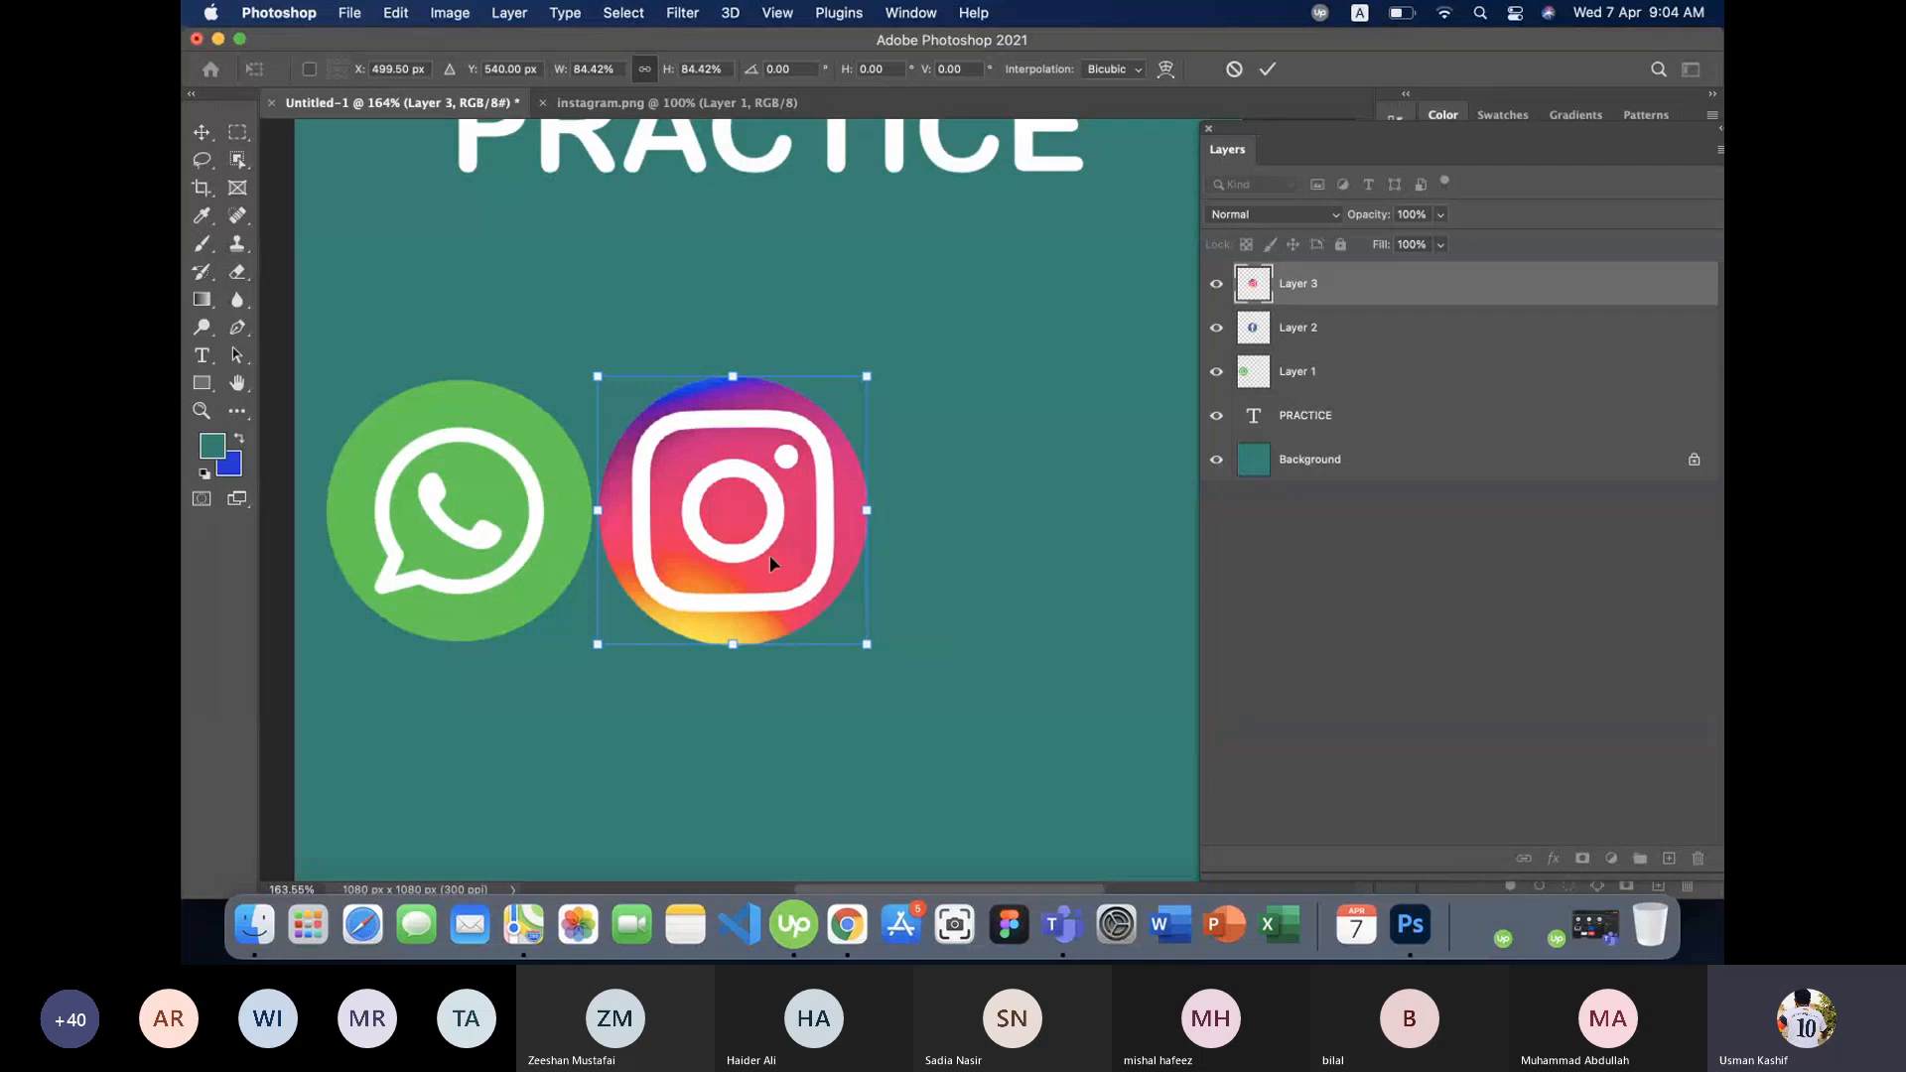
pyautogui.press('Return')
pyautogui.click(1005, 569)
pyautogui.scroll(-5, 902, 553)
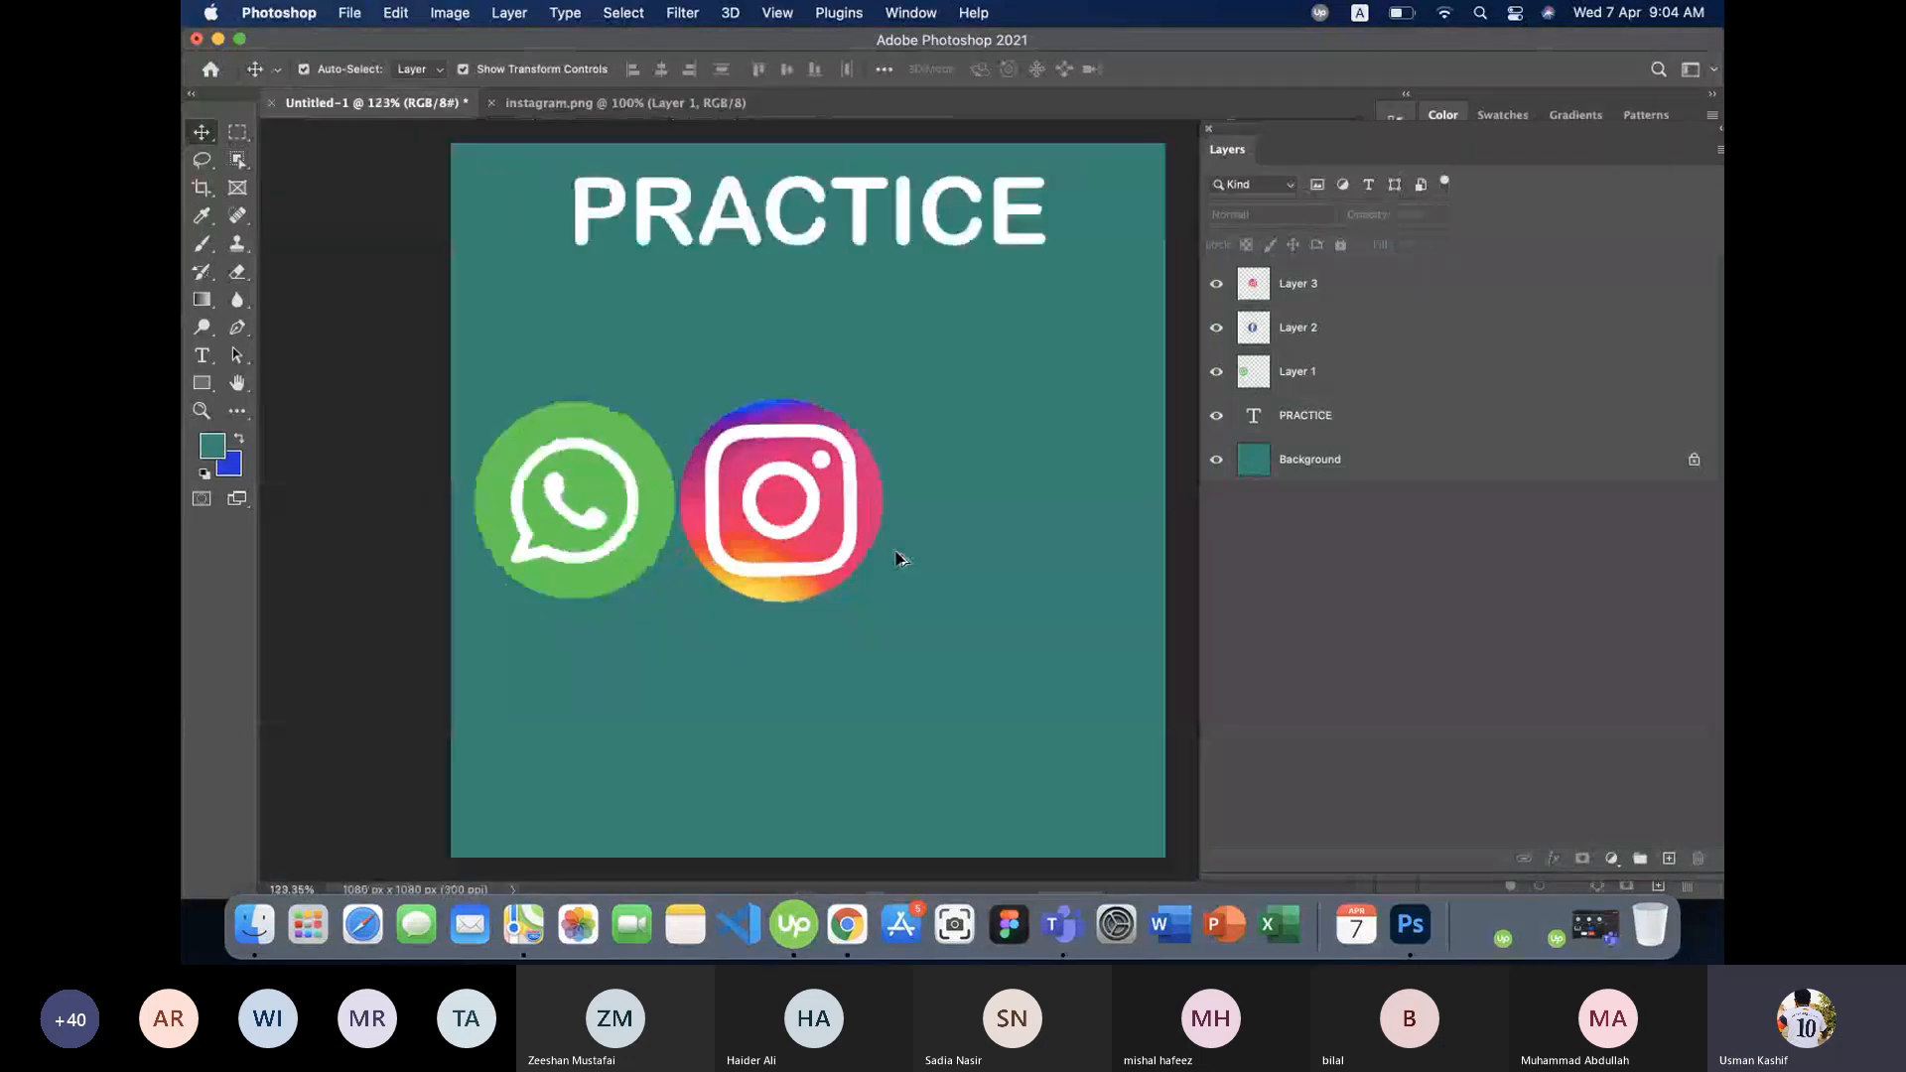
# - Move the Instagram icon near the canvas's right edge and centre the Facebook icon between it and the WhatsApp icon
pyautogui.moveTo(792, 536); pyautogui.dragTo(949, 533)
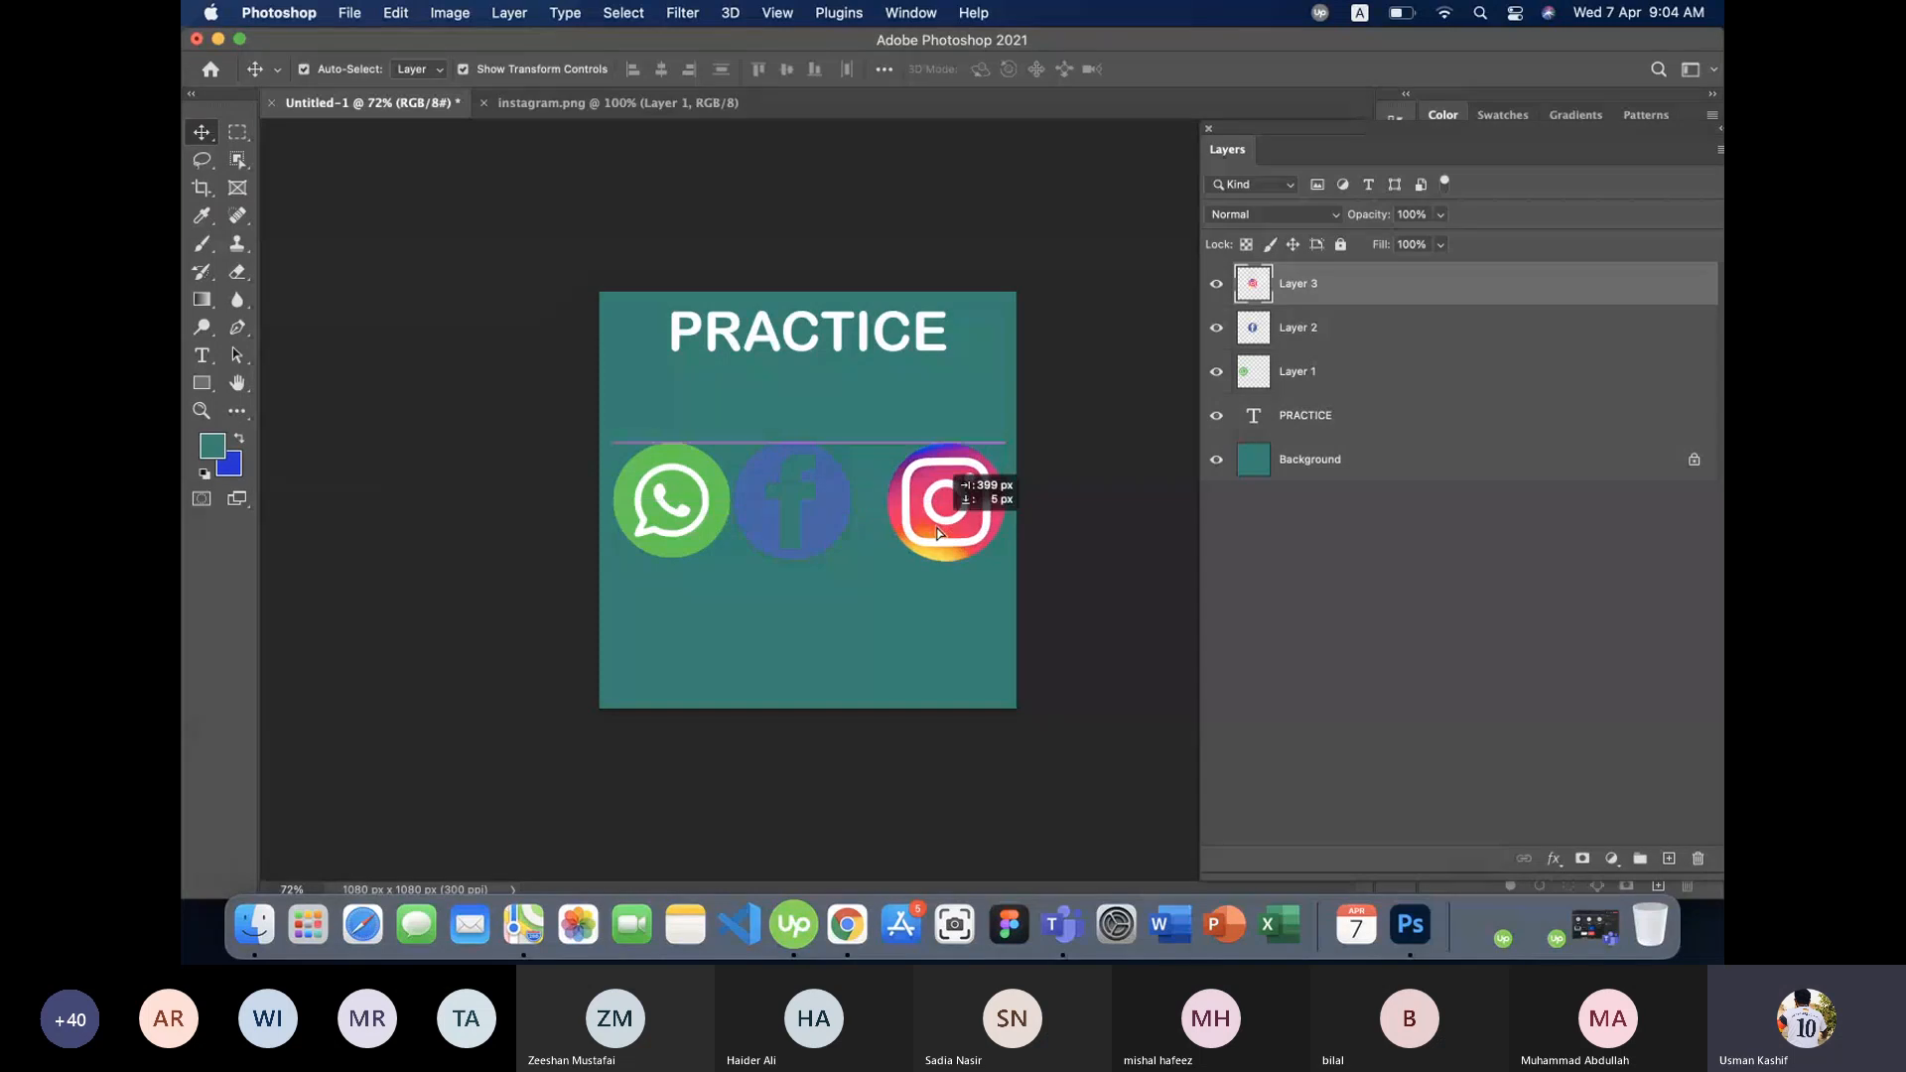
pyautogui.moveTo(810, 515); pyautogui.dragTo(827, 523)
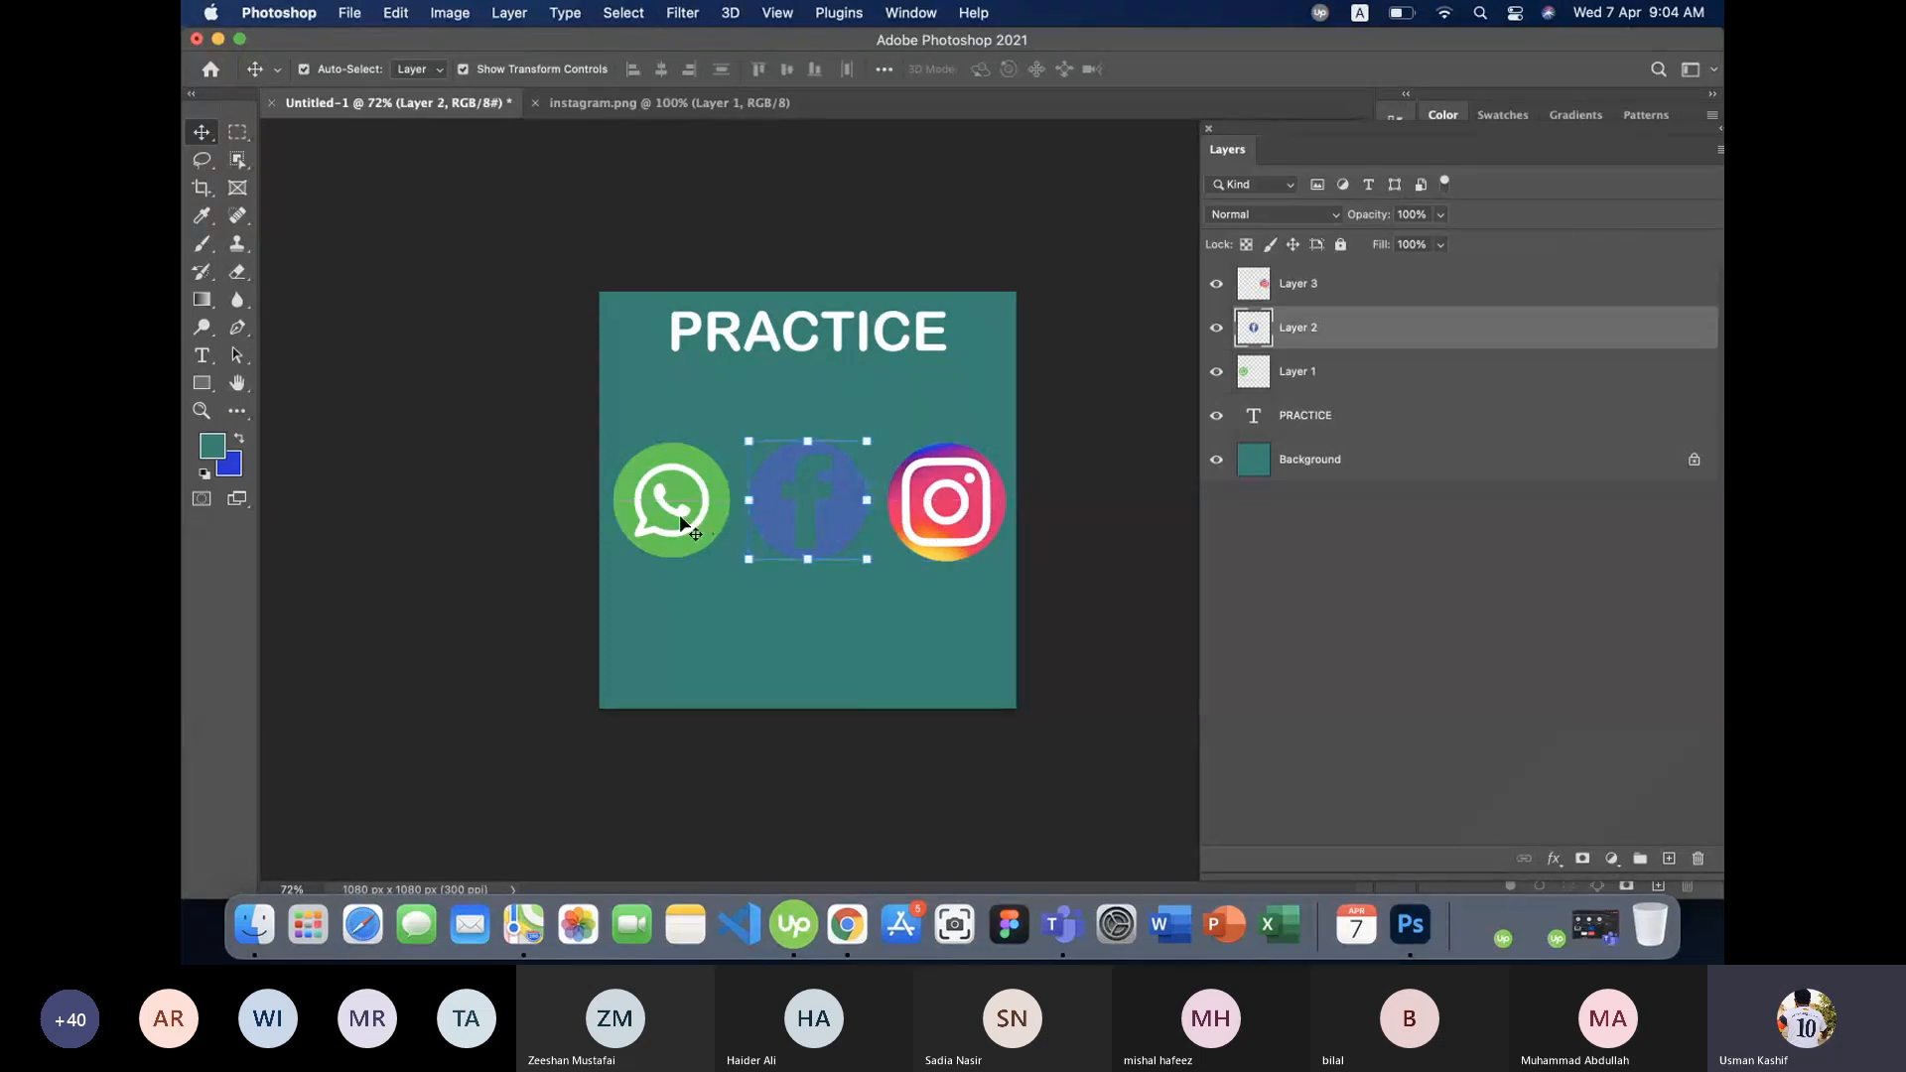
pyautogui.click(686, 524)
pyautogui.click(1117, 604)
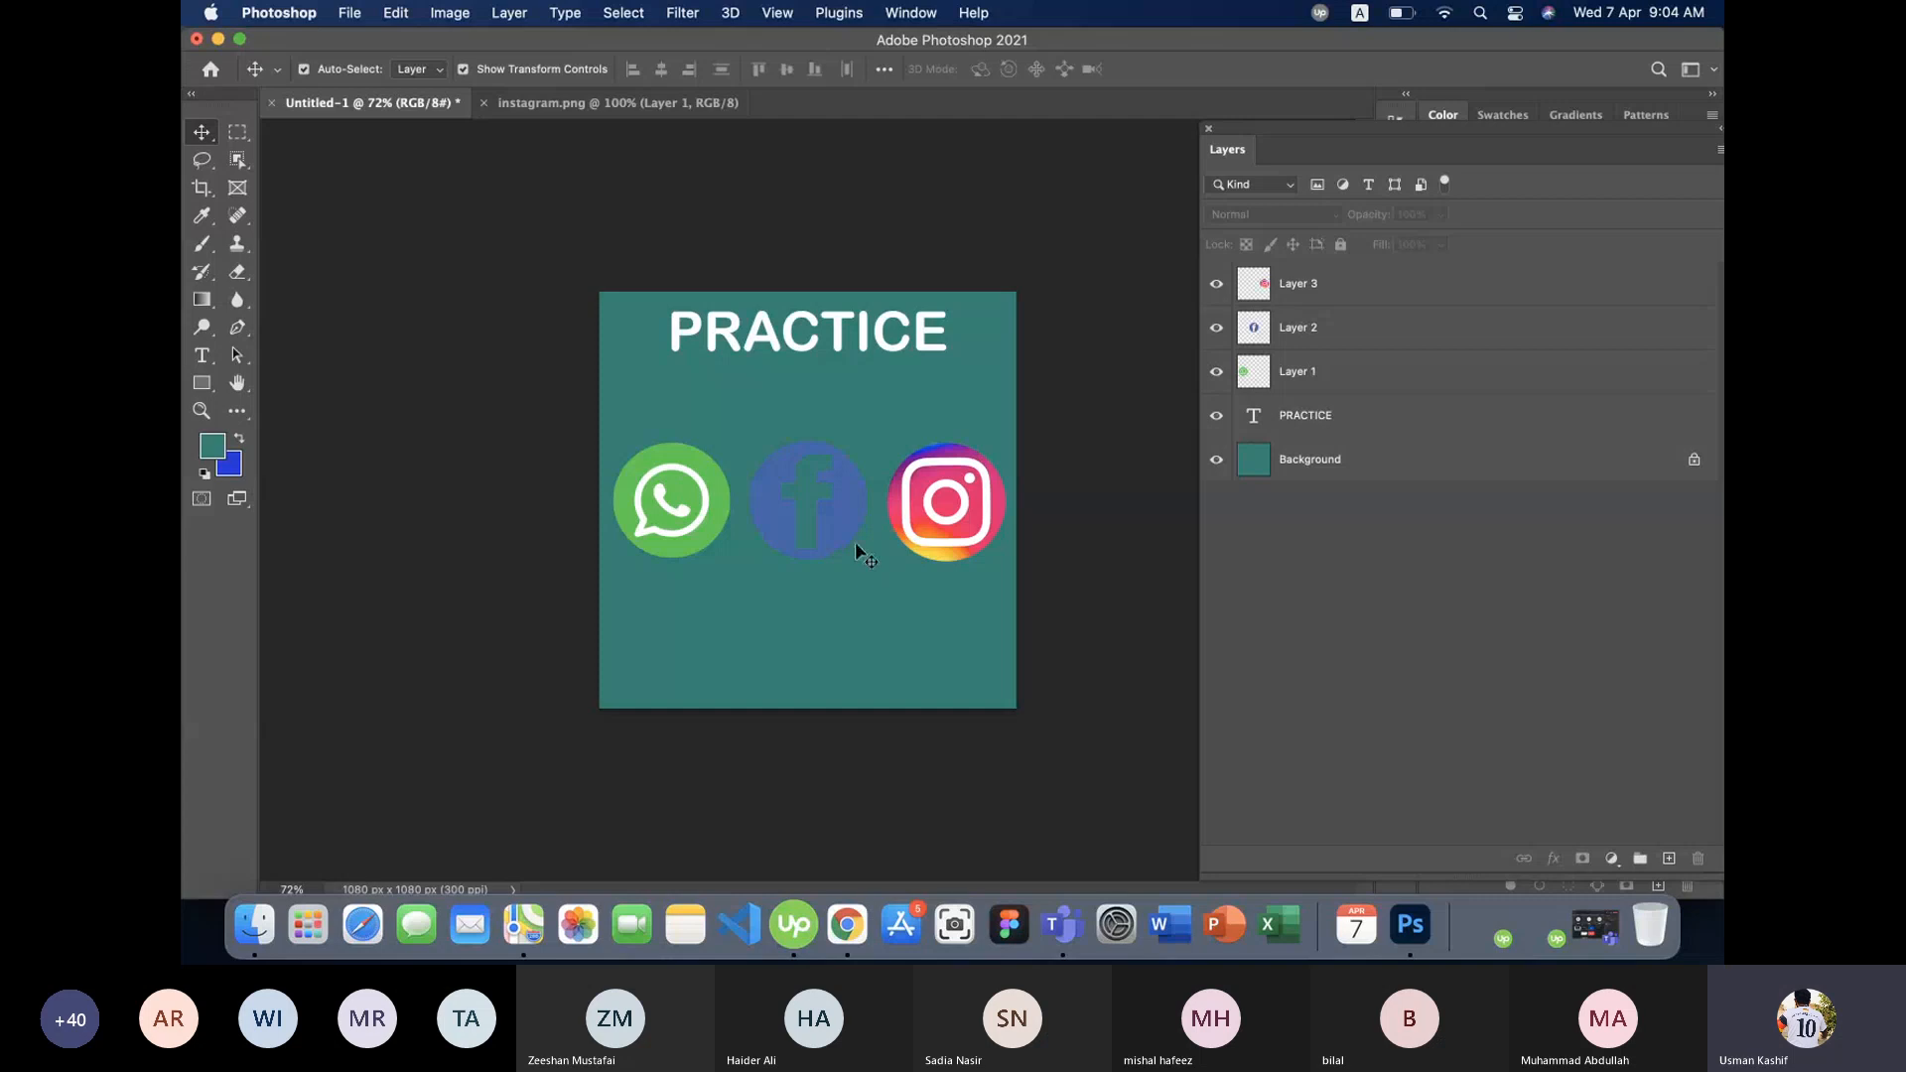
# - Select the WhatsApp, Facebook and Instagram icons together, shrink them and place the row at the canvas's bottom centre
pyautogui.click(668, 504)
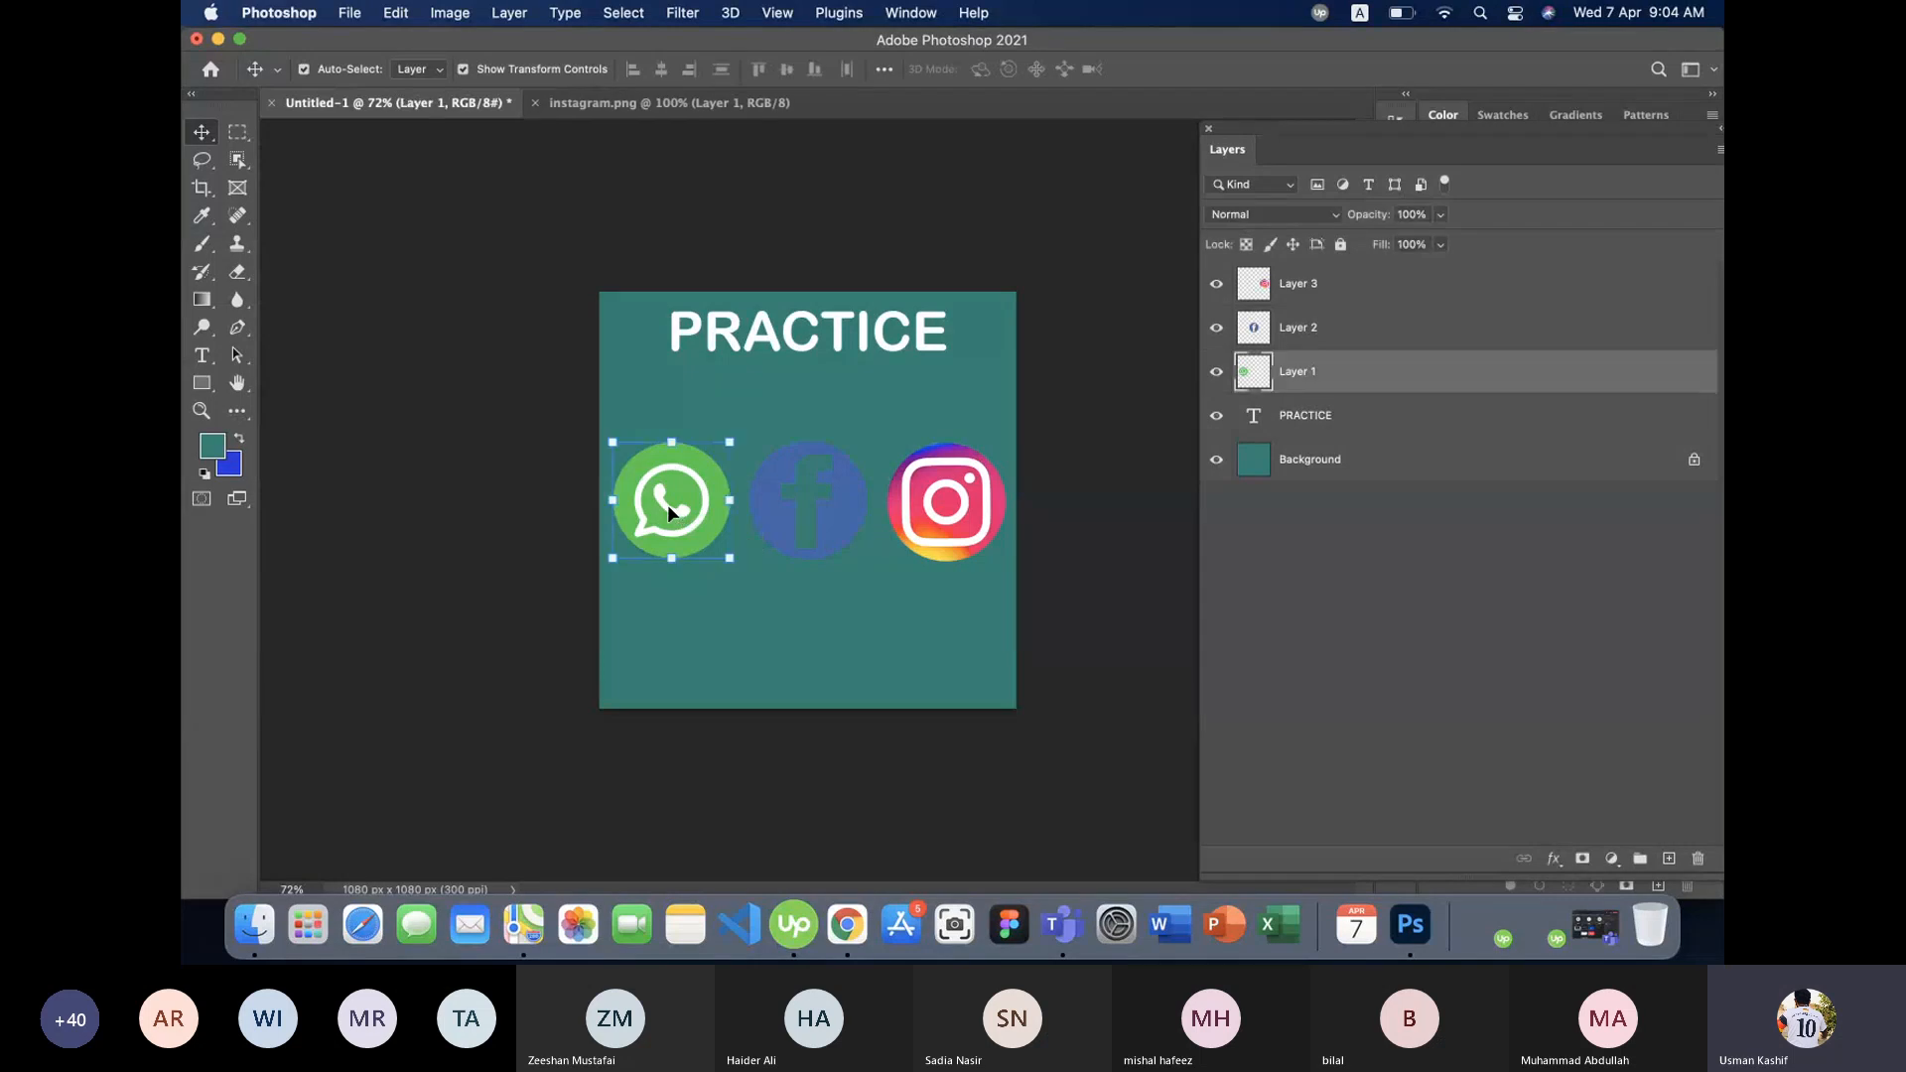
pyautogui.keyDown('shift'); pyautogui.click(834, 526); pyautogui.keyUp('shift')
pyautogui.keyDown('shift'); pyautogui.click(939, 536); pyautogui.keyUp('shift')
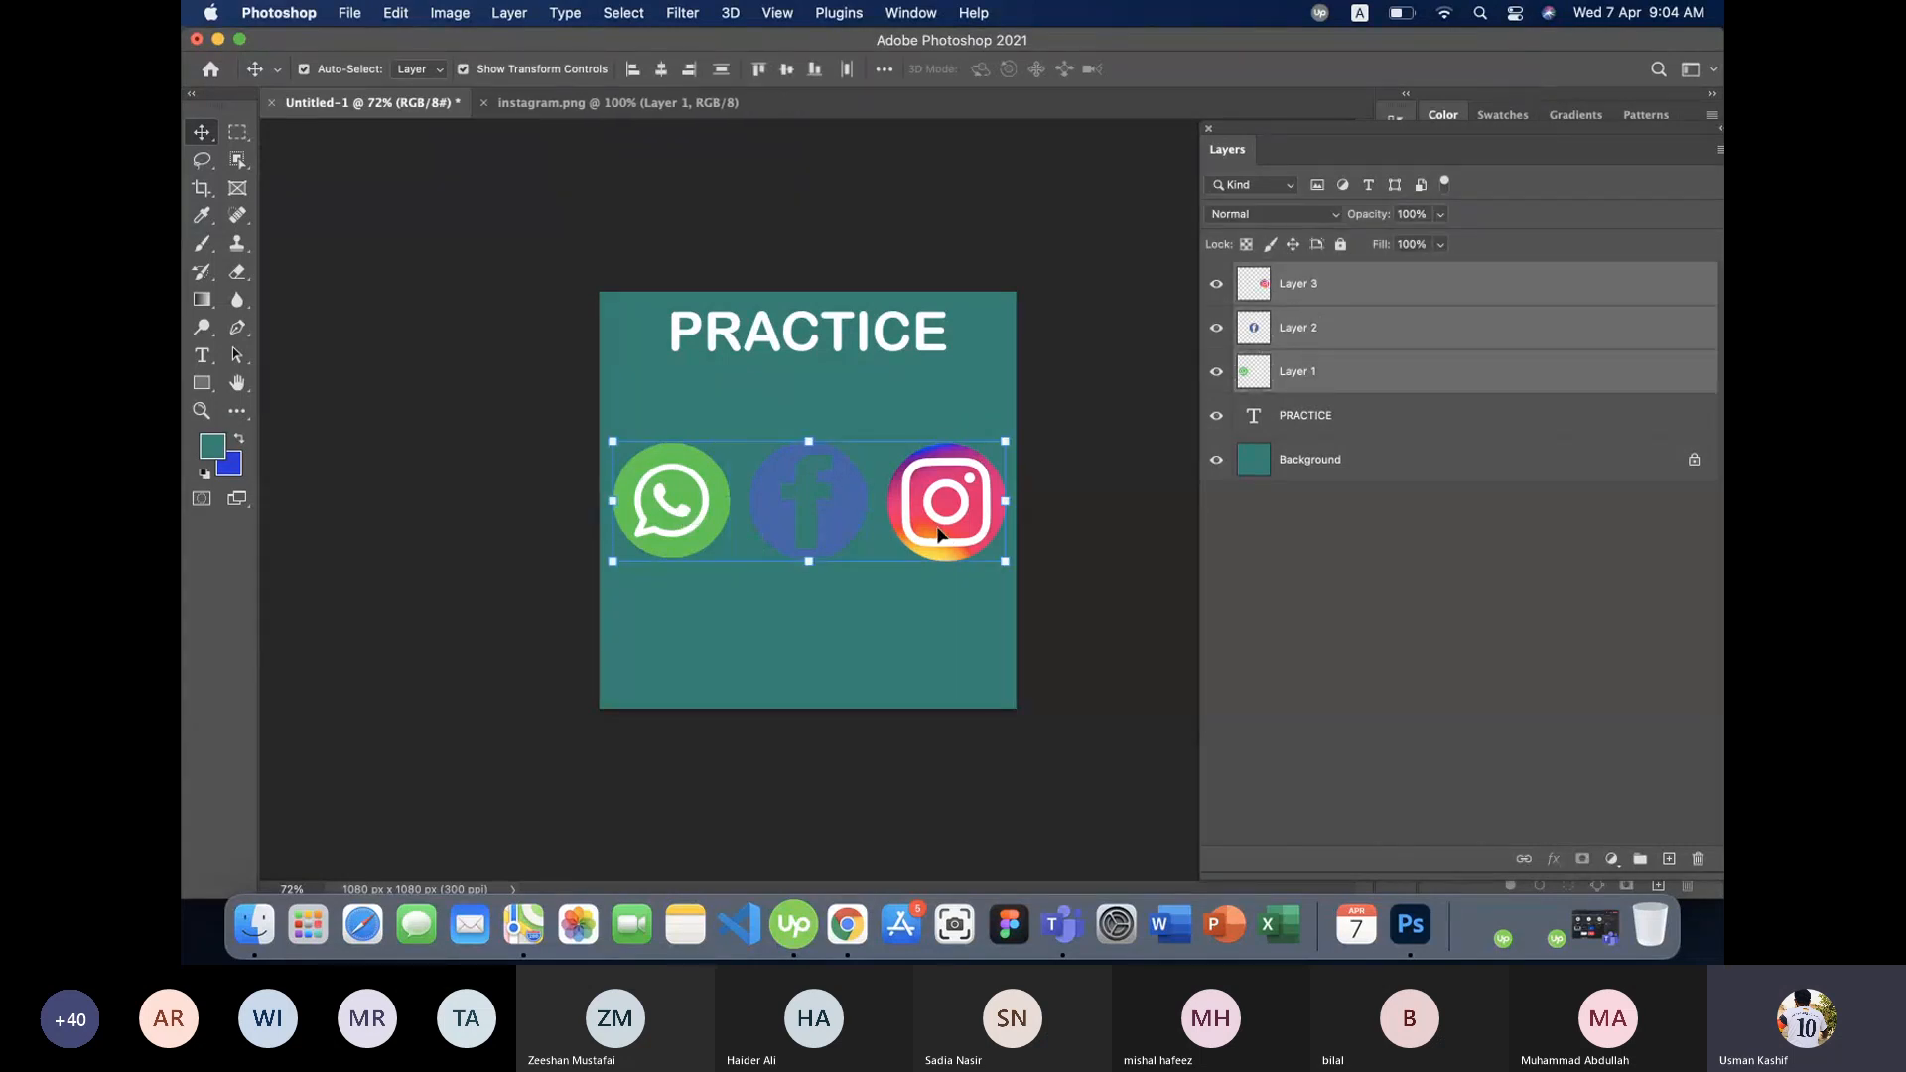
pyautogui.moveTo(1006, 562); pyautogui.dragTo(849, 692)
pyautogui.press('Return')
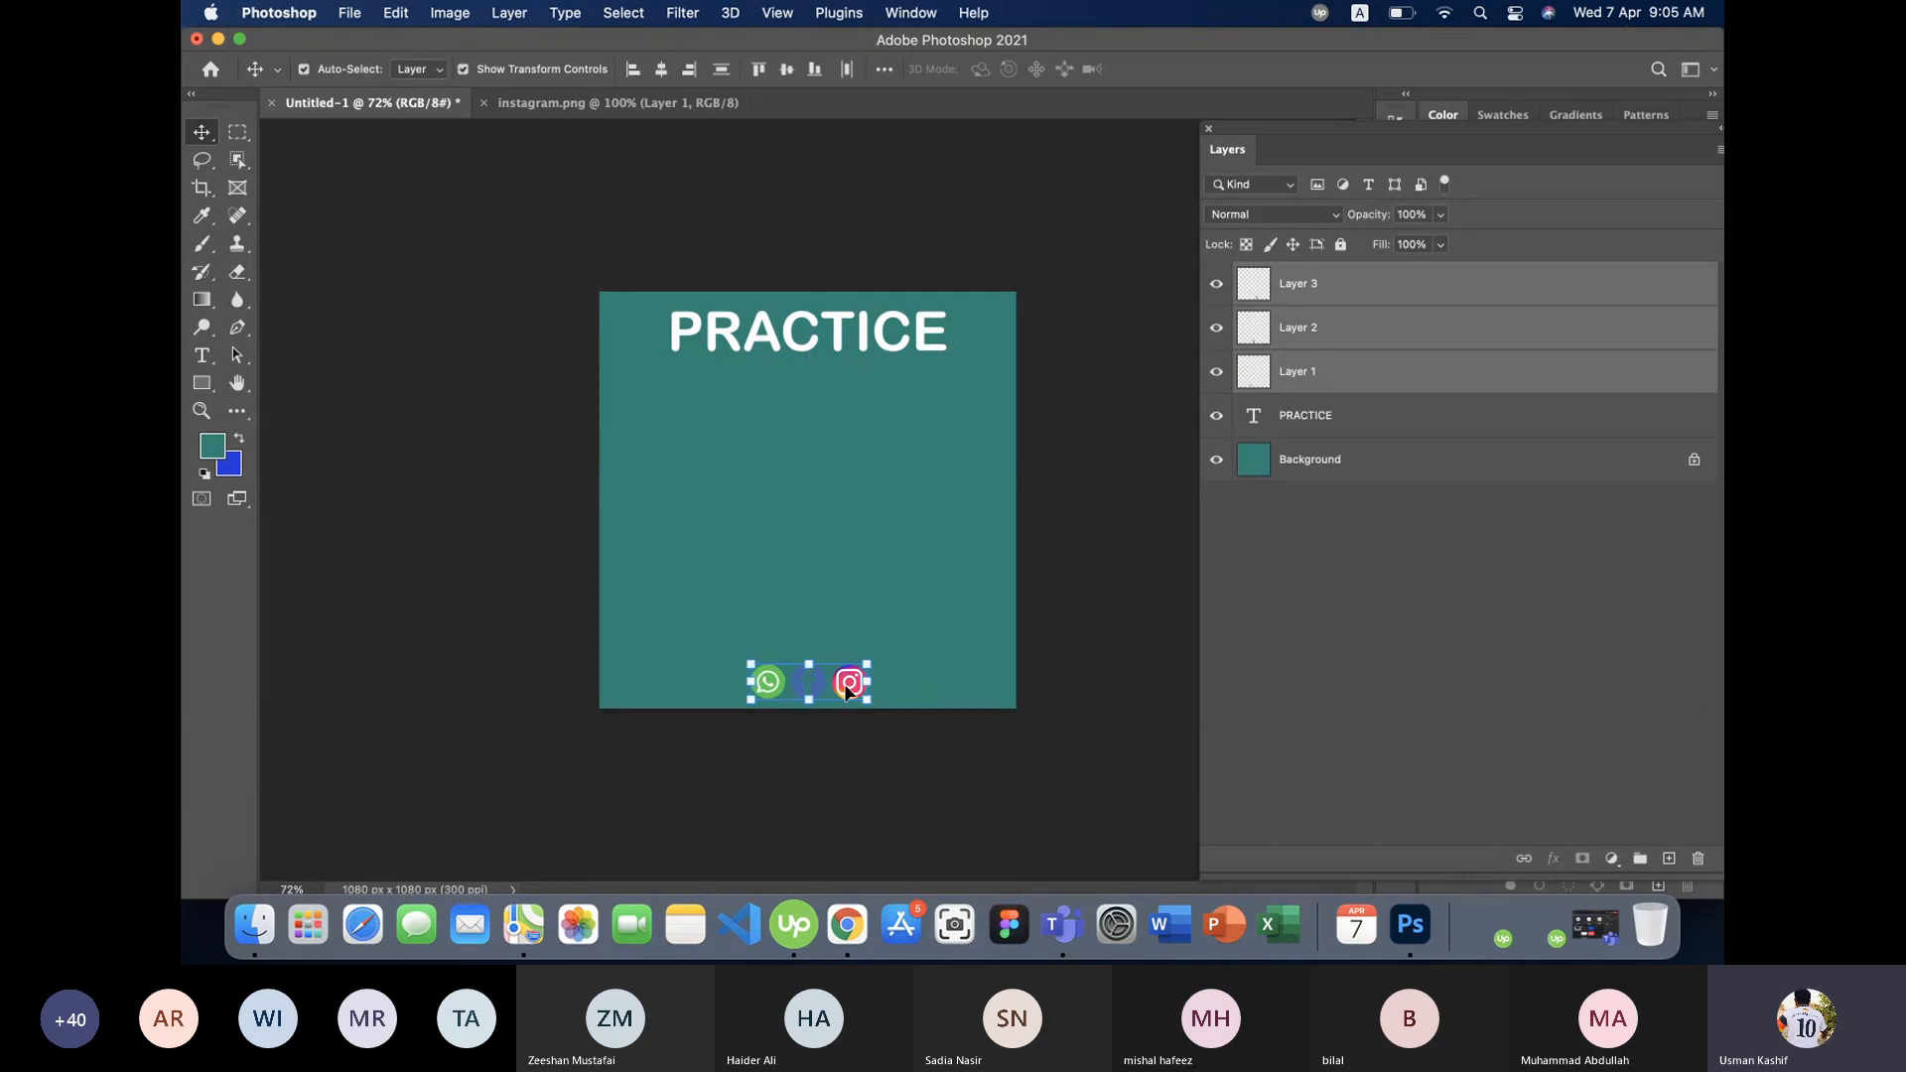
# - Close the instagram.png document without changing the design, and open person.jpeg from the Downloads folder
pyautogui.click(1105, 548)
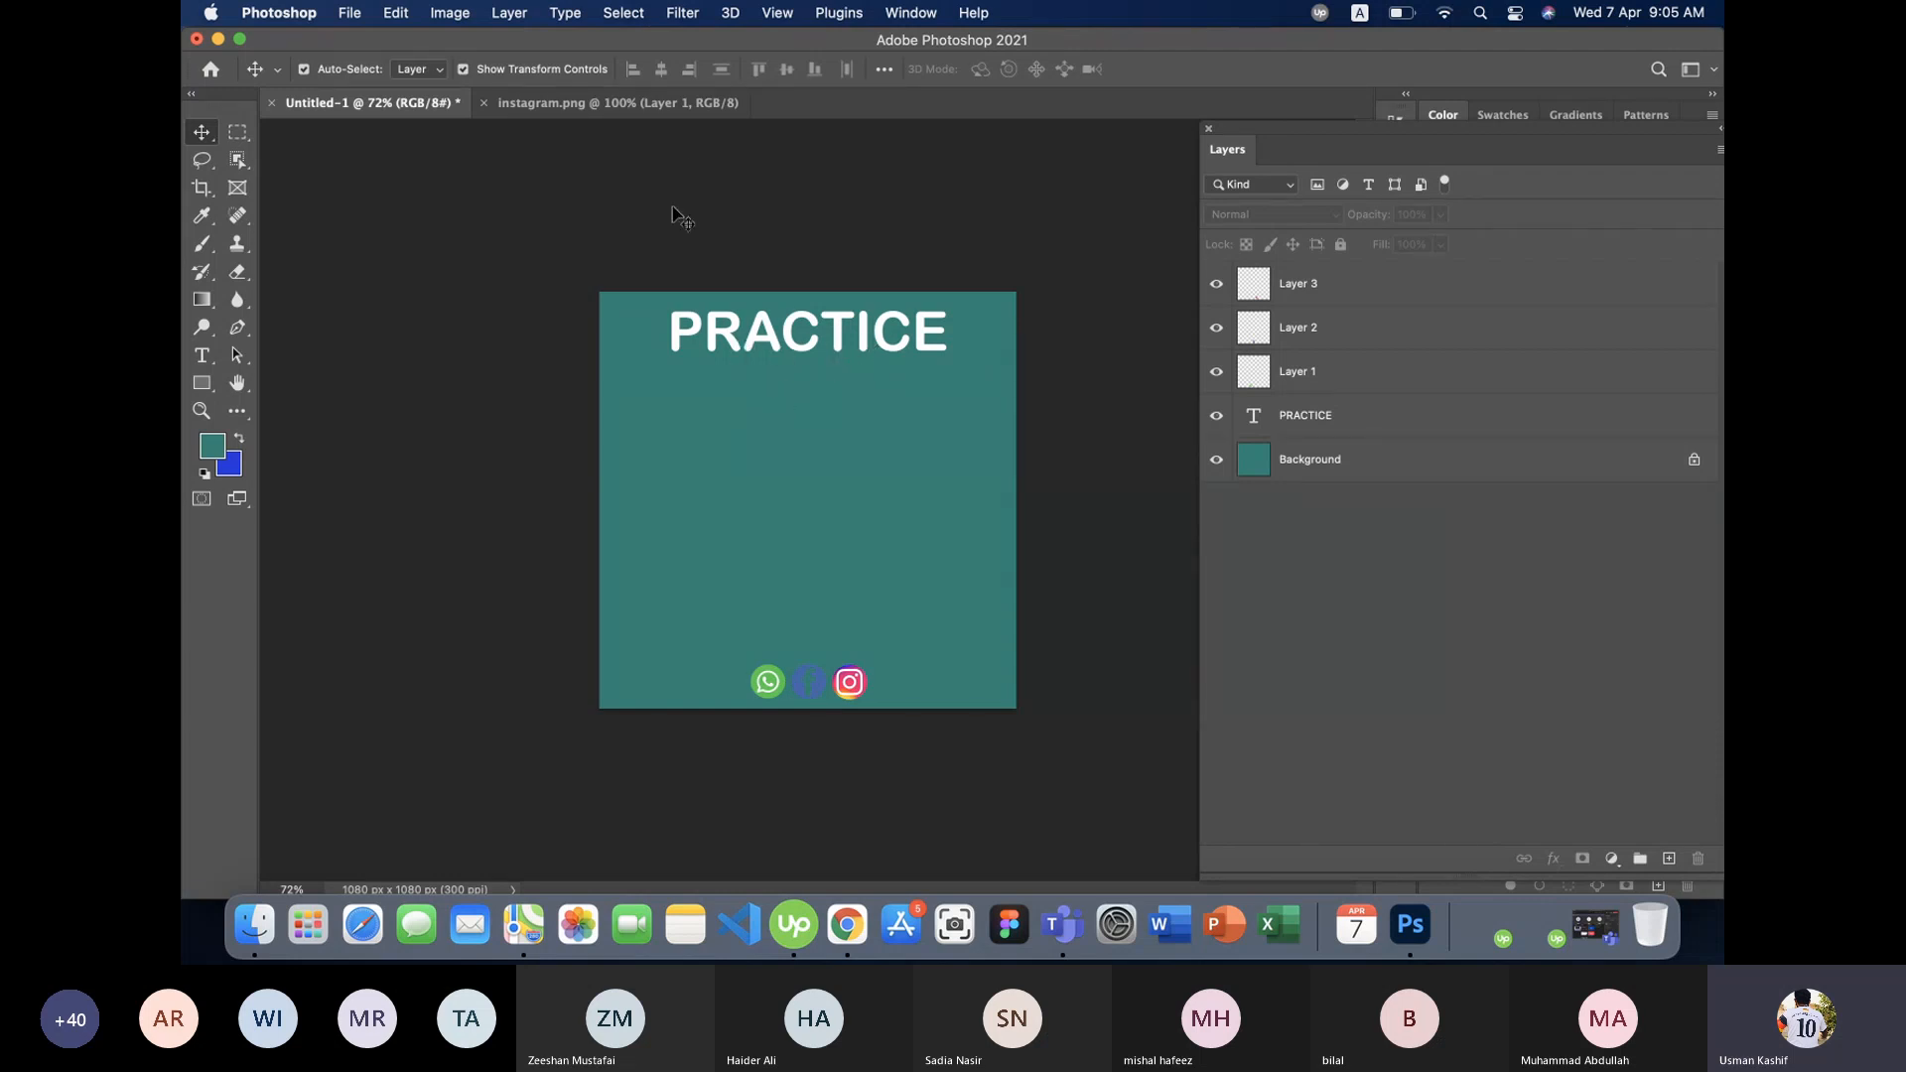
pyautogui.click(485, 104)
pyautogui.click(347, 13)
pyautogui.click(377, 56)
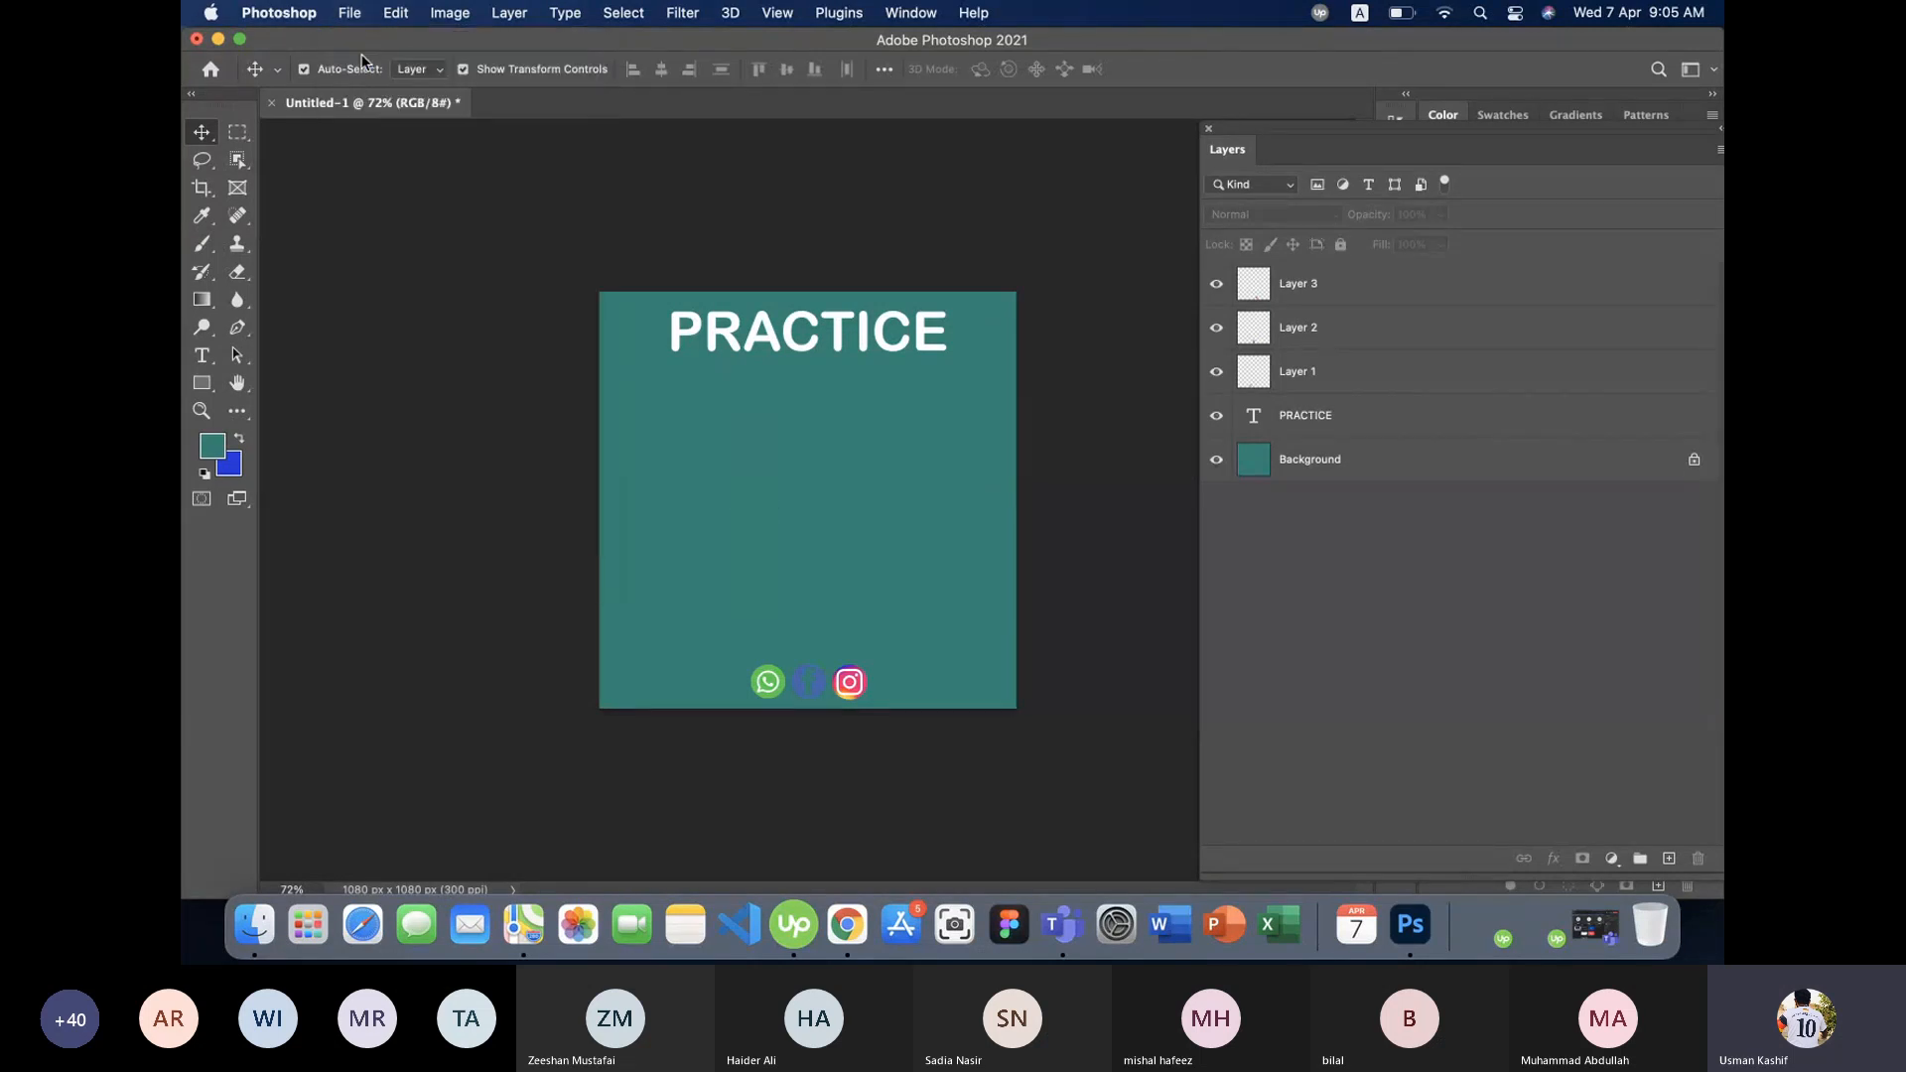
pyautogui.click(913, 388)
pyautogui.press('b')
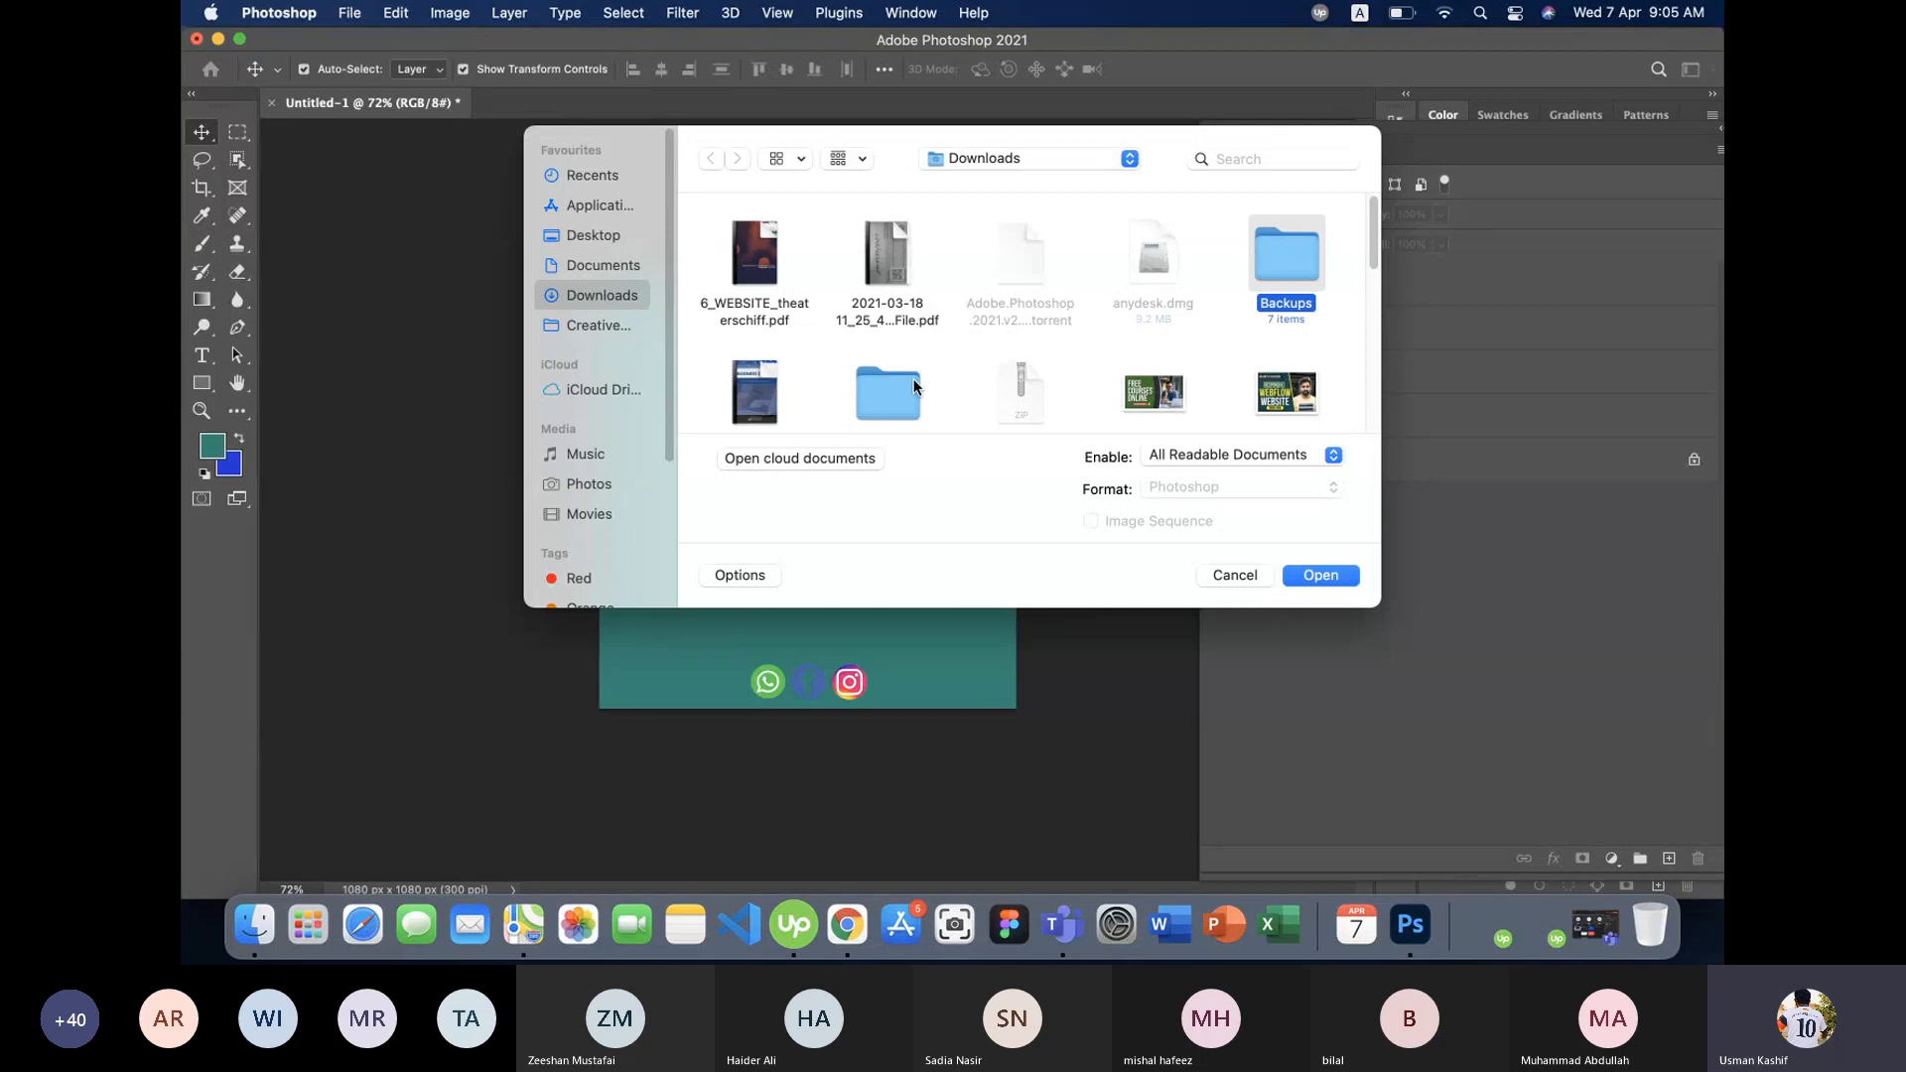
pyautogui.press('u')
pyautogui.press('Right')
pyautogui.press('Down')
pyautogui.press('Down')
pyautogui.press('Down')
pyautogui.press('Down')
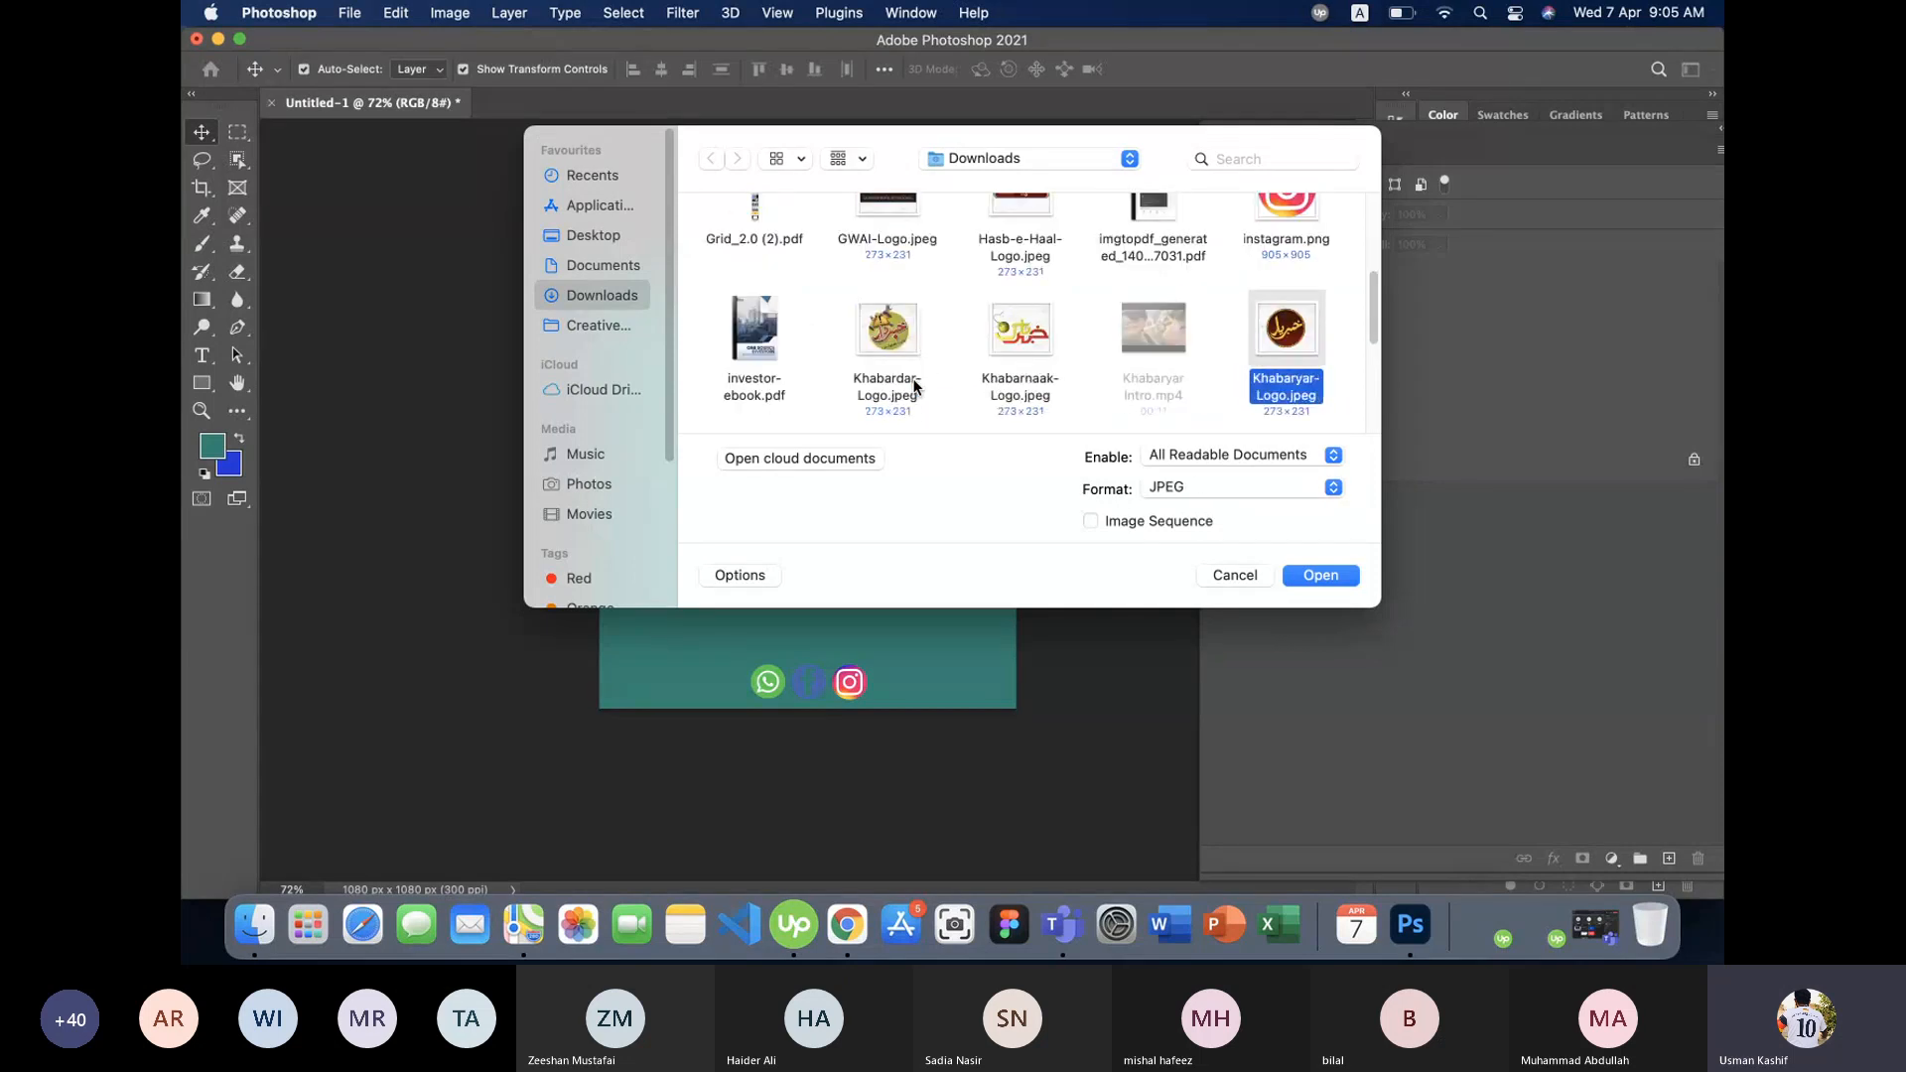
pyautogui.scroll(5, 914, 387)
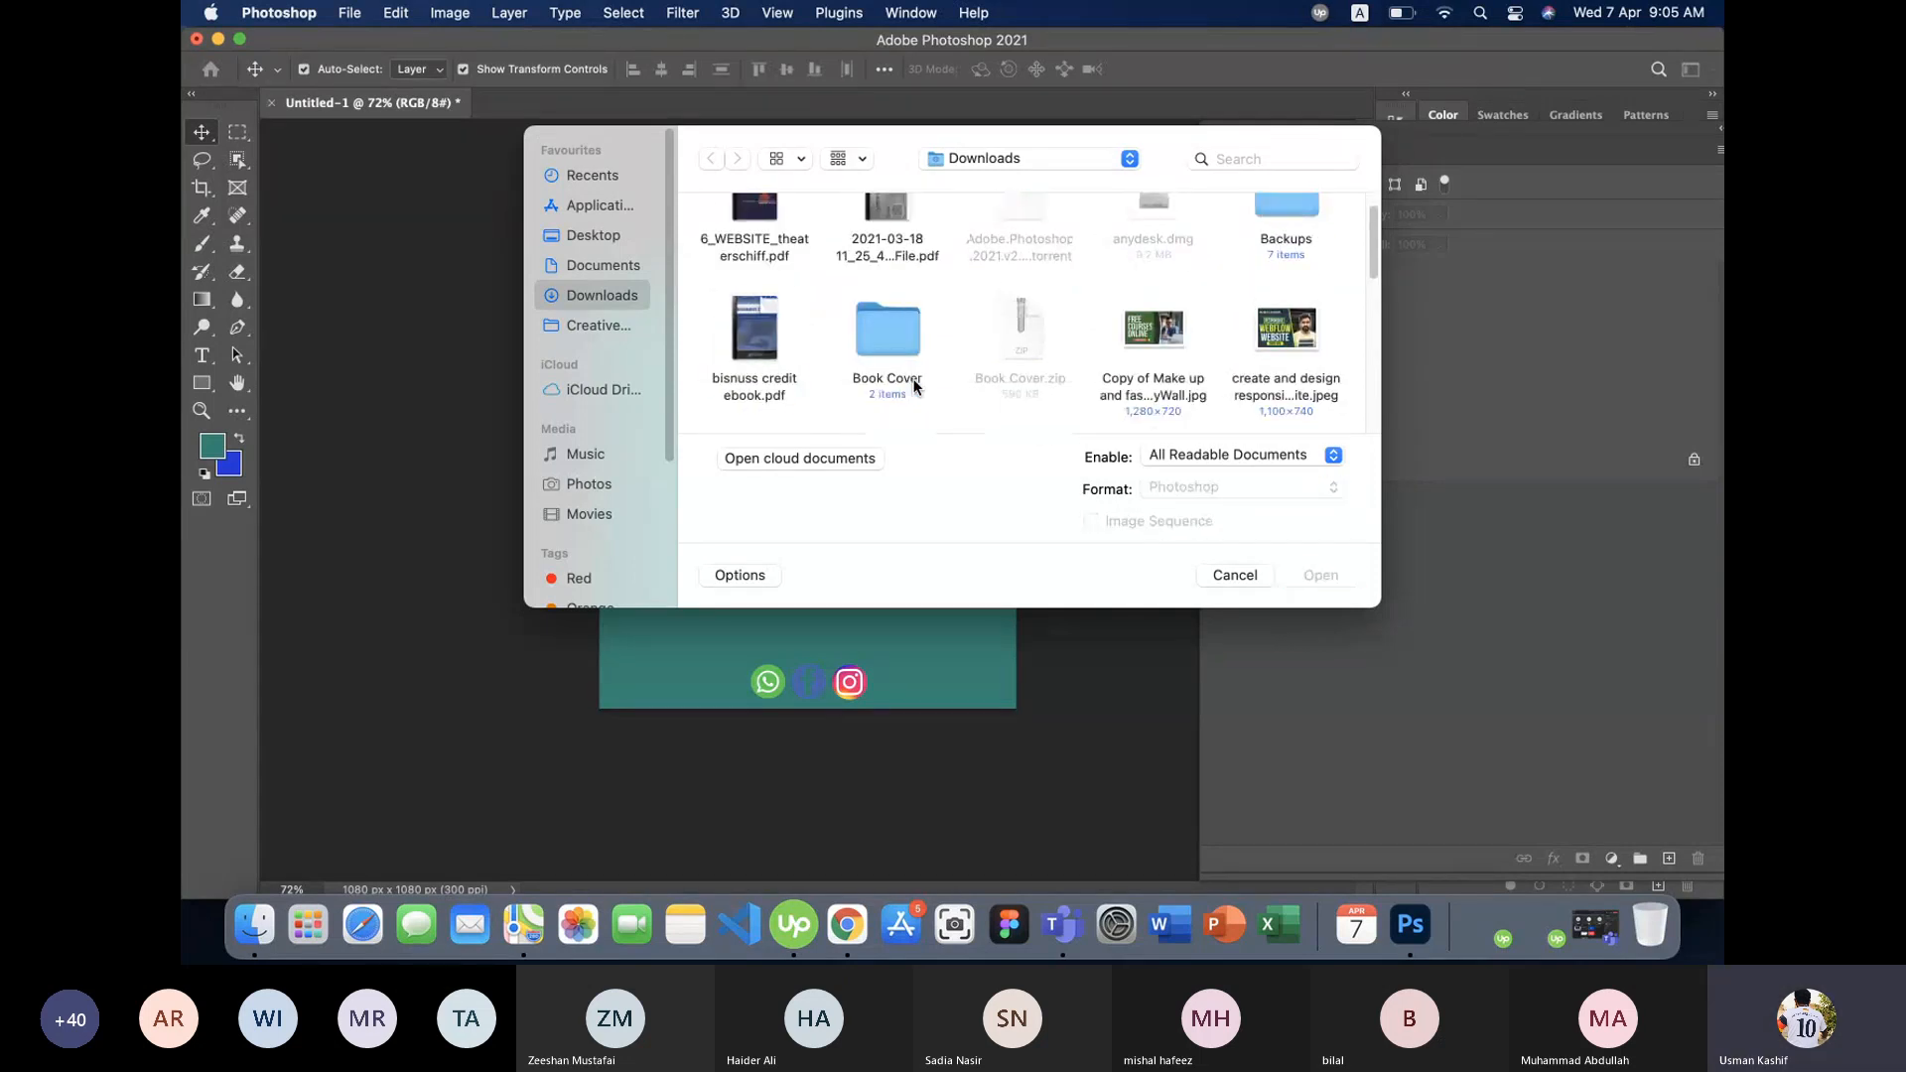
pyautogui.press('Left')
pyautogui.press('Up')
pyautogui.scroll(-1, 976, 362)
pyautogui.scroll(-10, 976, 362)
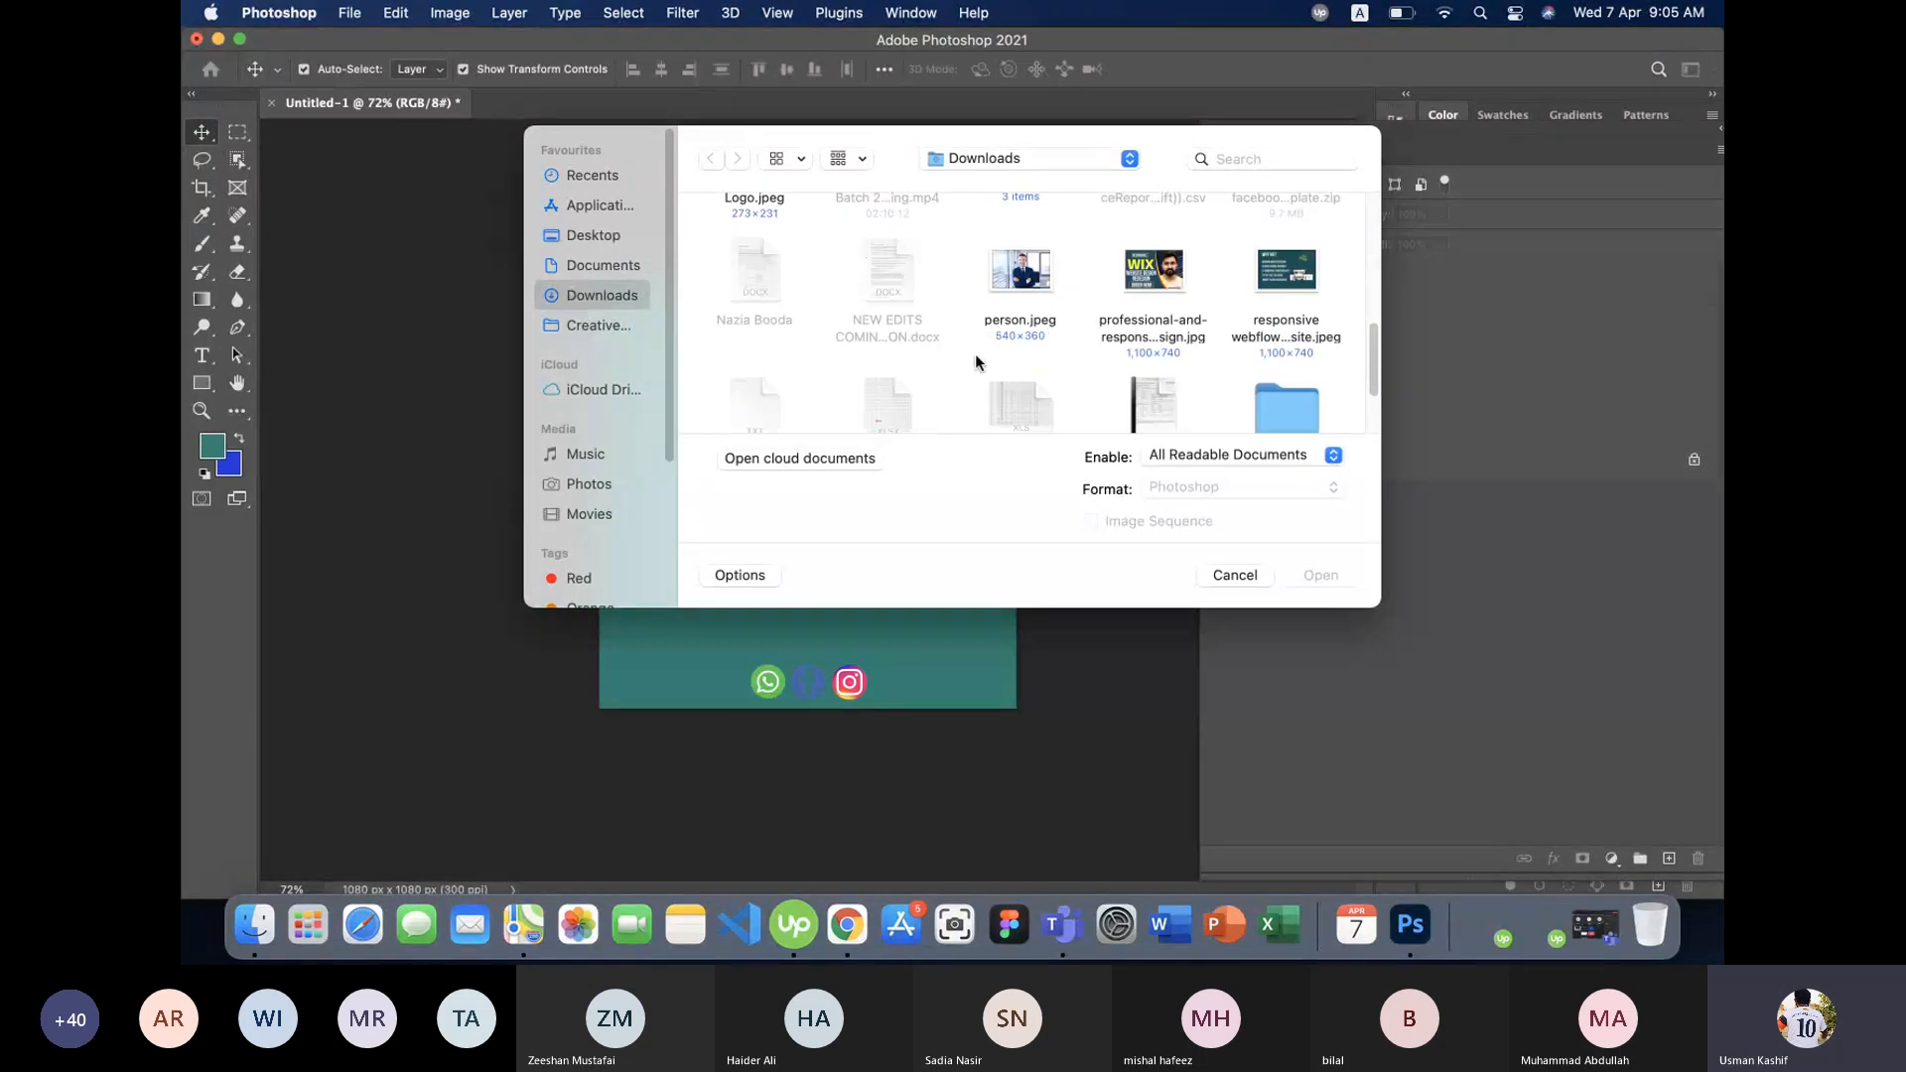
pyautogui.click(1033, 275)
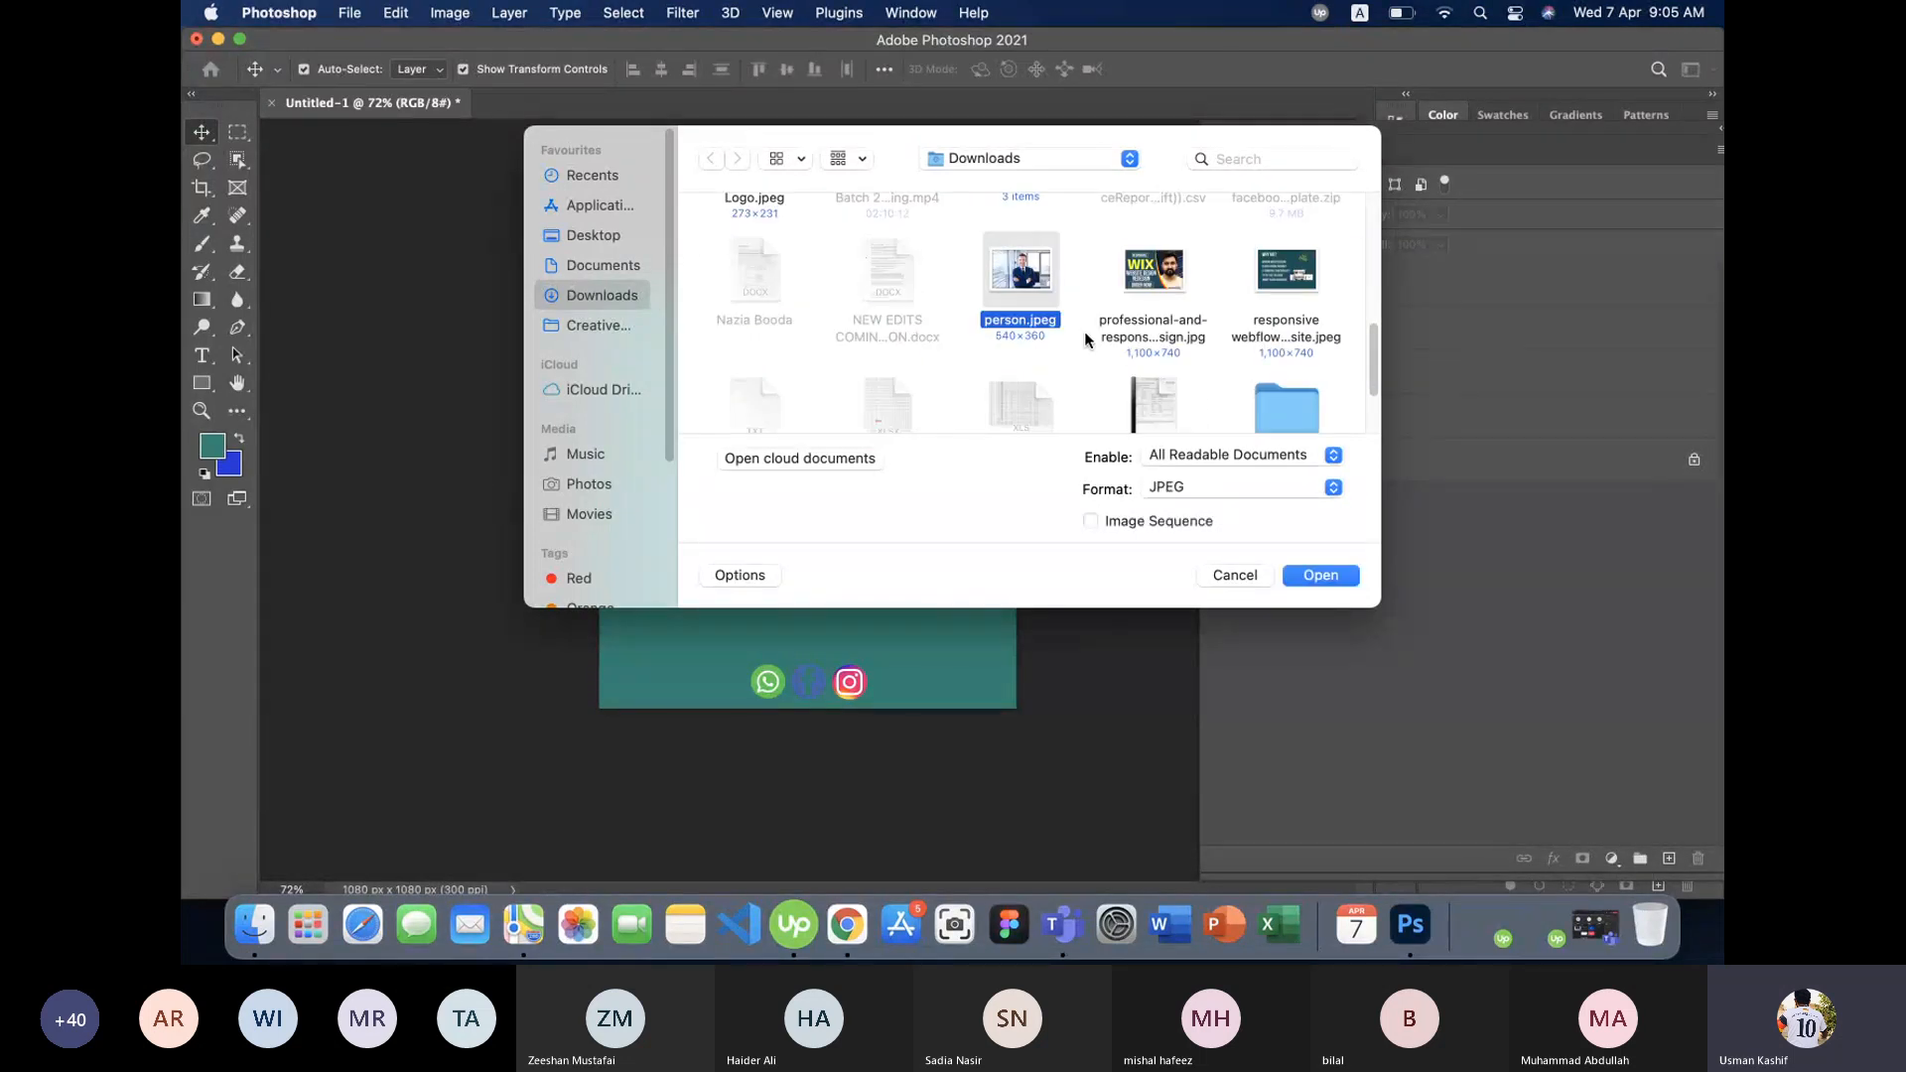
pyautogui.click(1324, 576)
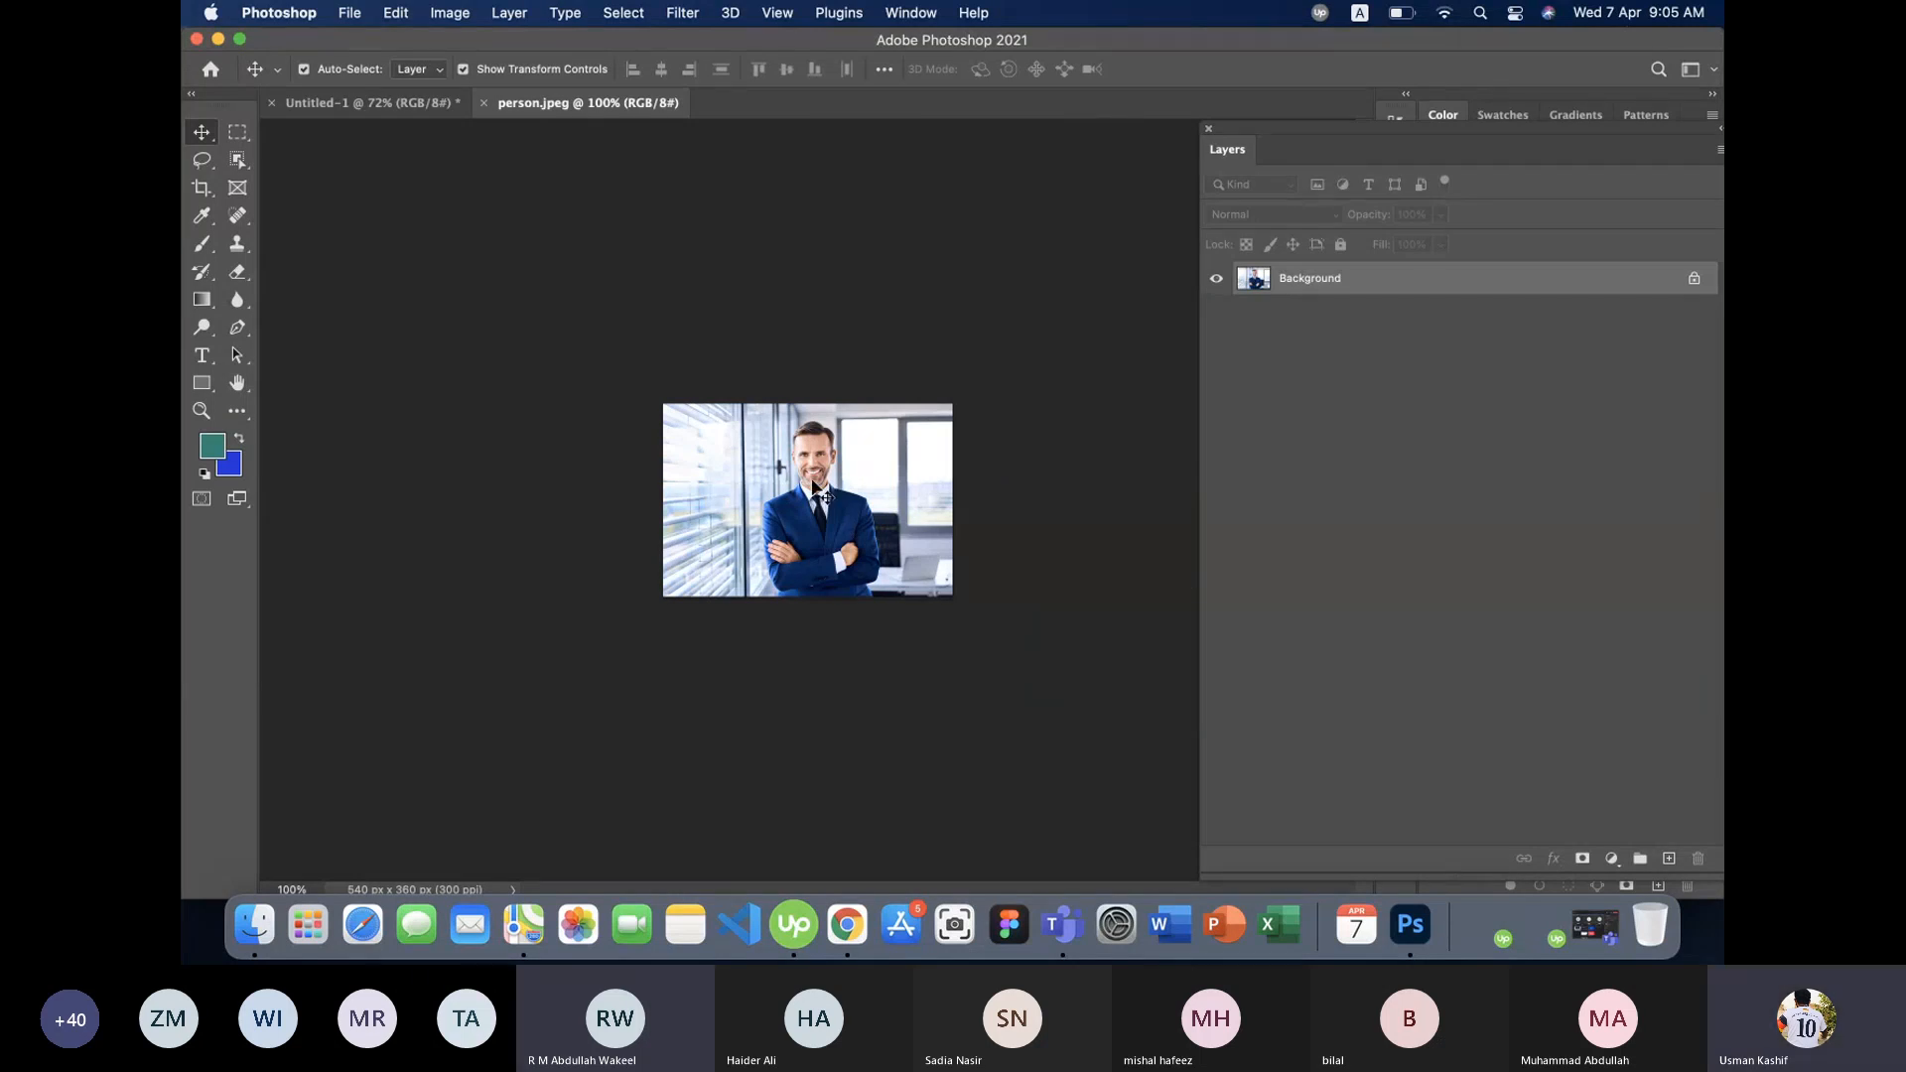
# - Try placing the original business man photo in the middle of the practice design, and delete its layer
pyautogui.click(393, 114)
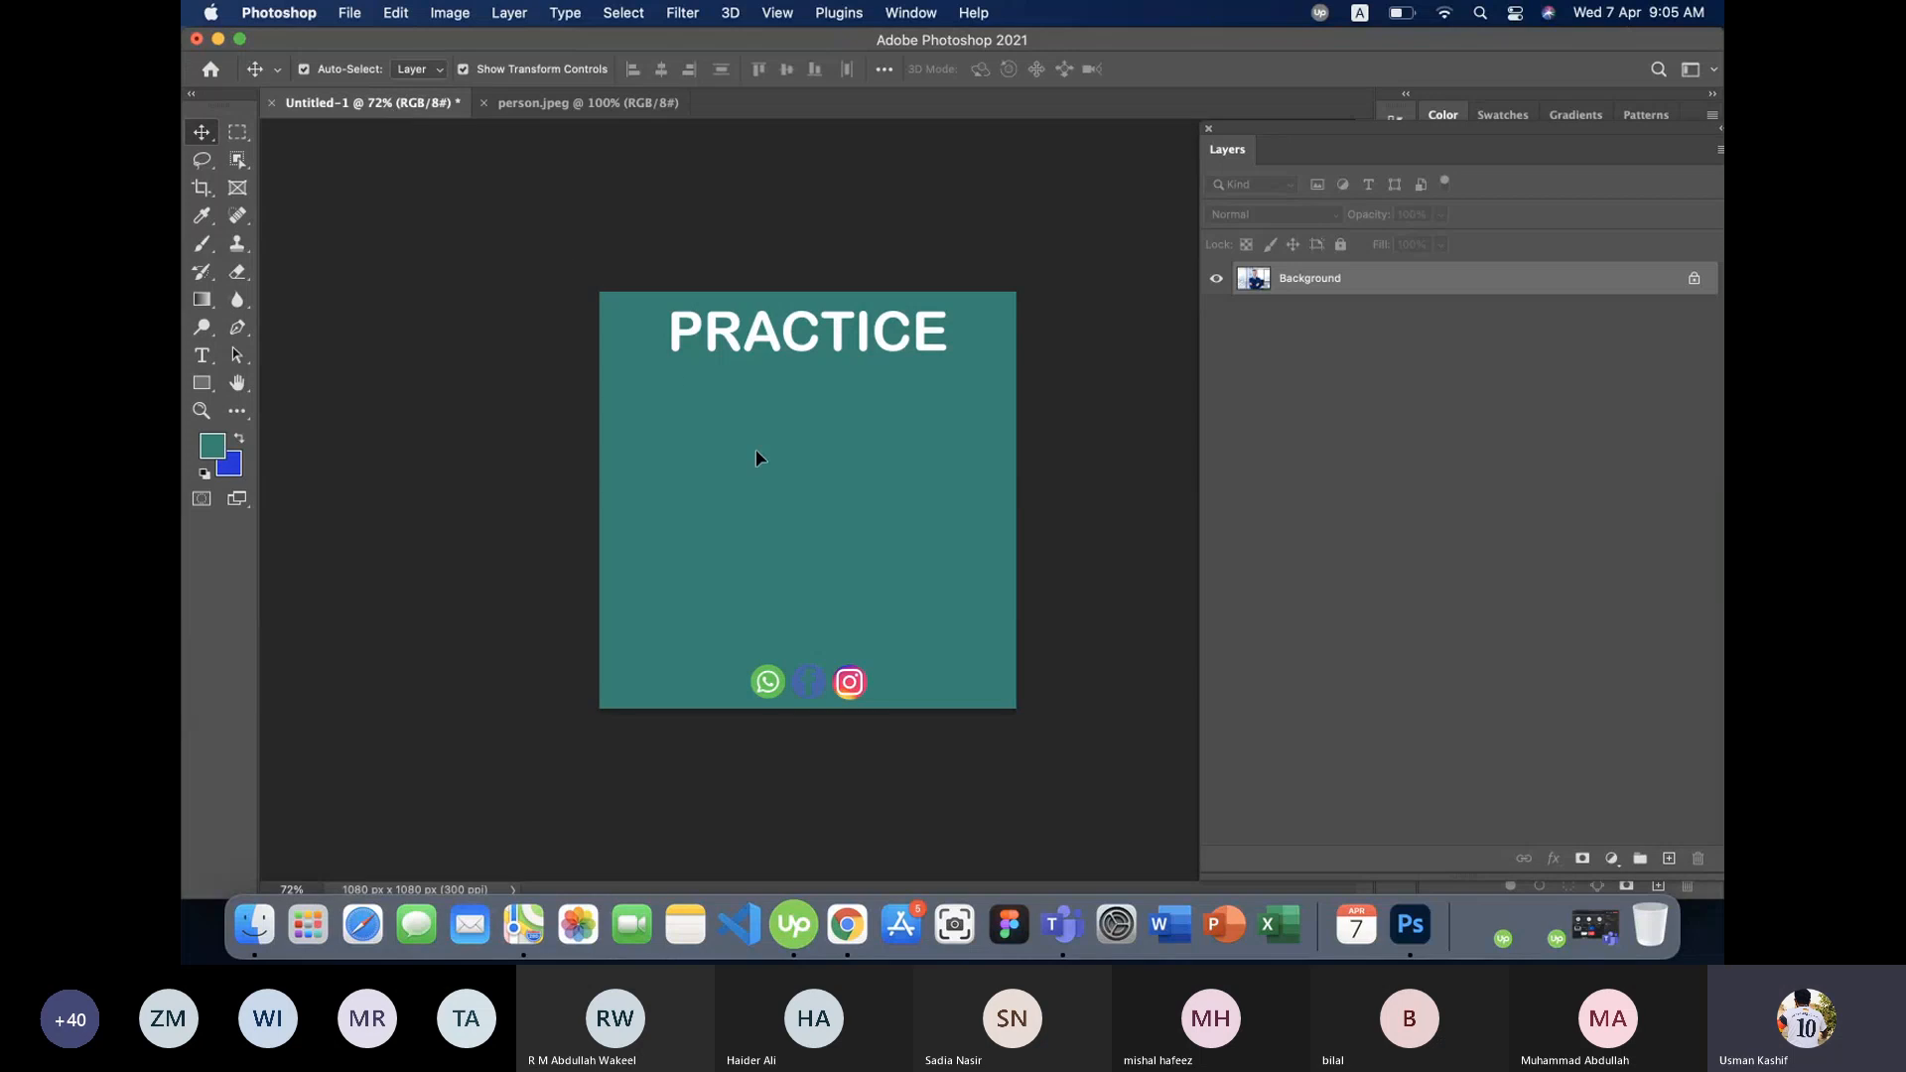
pyautogui.moveTo(756, 451); pyautogui.dragTo(841, 514)
pyautogui.click(1087, 504)
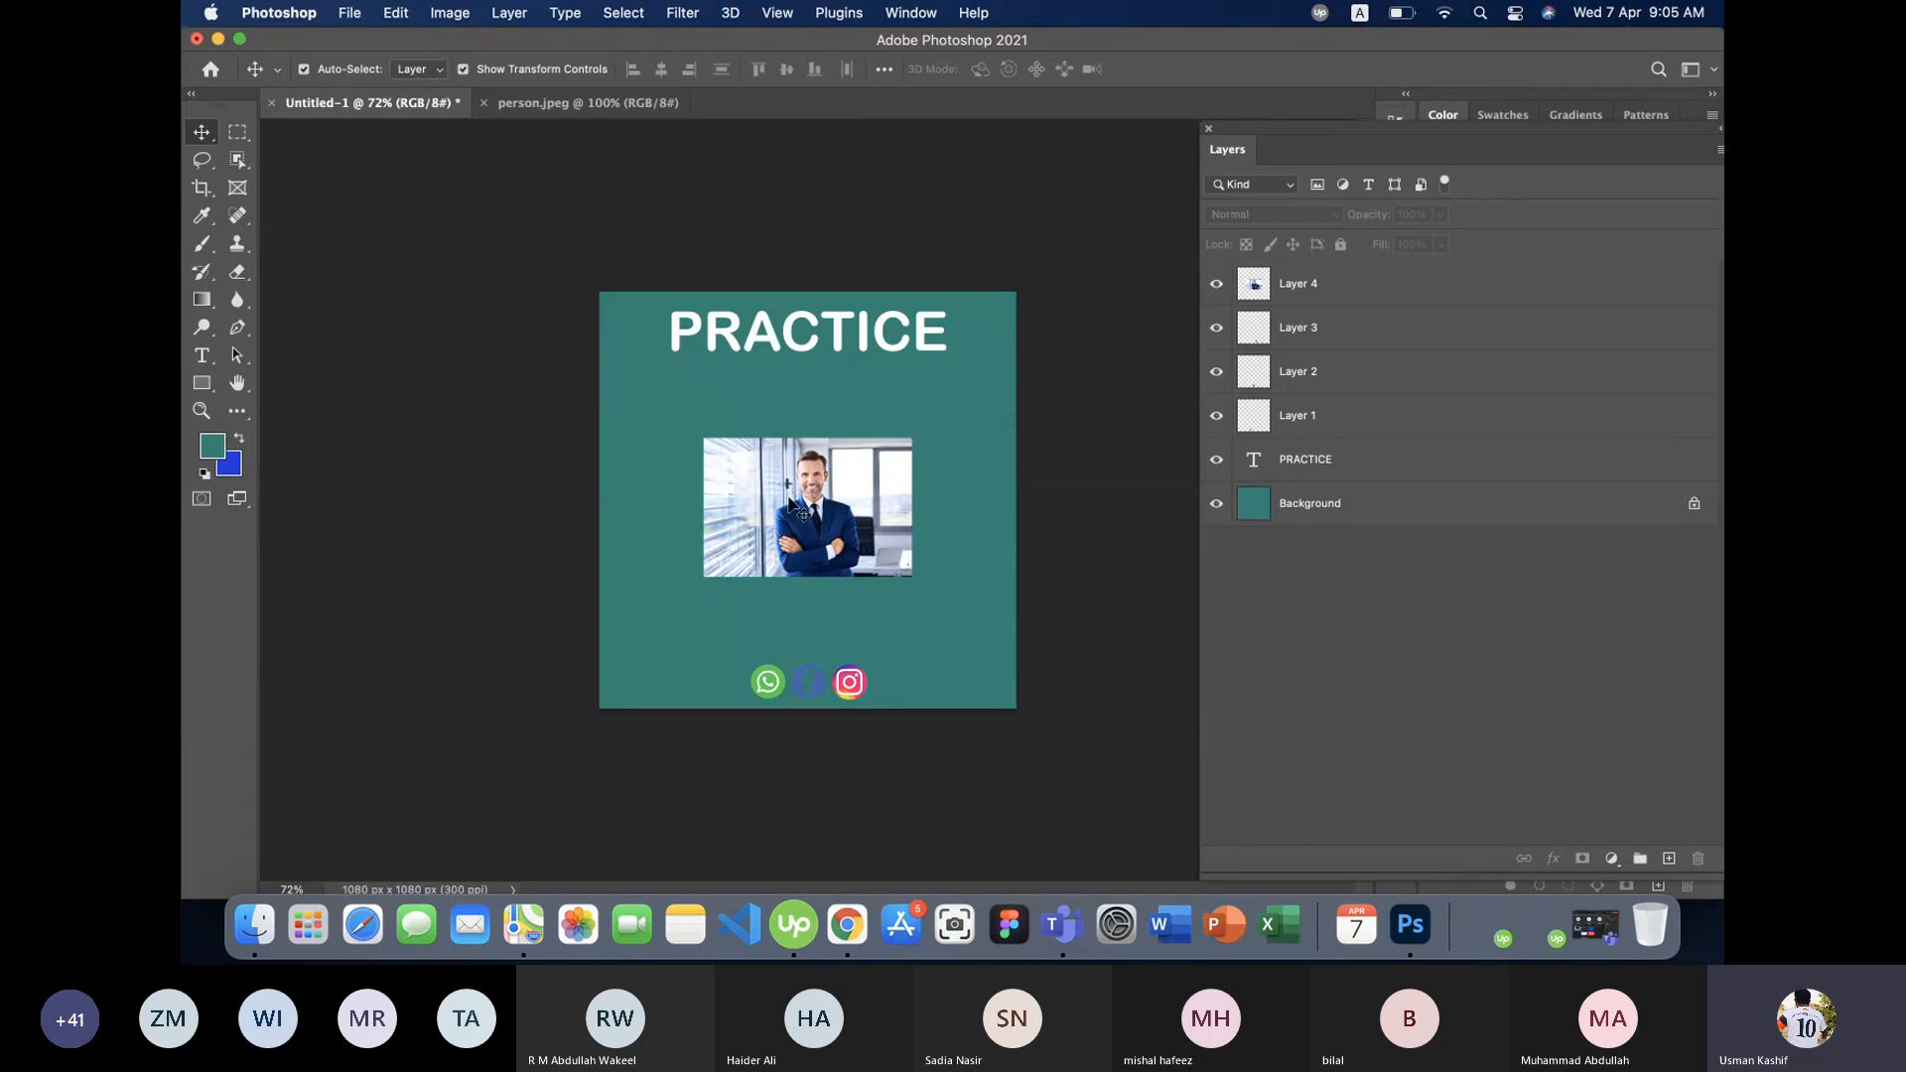
pyautogui.click(824, 545)
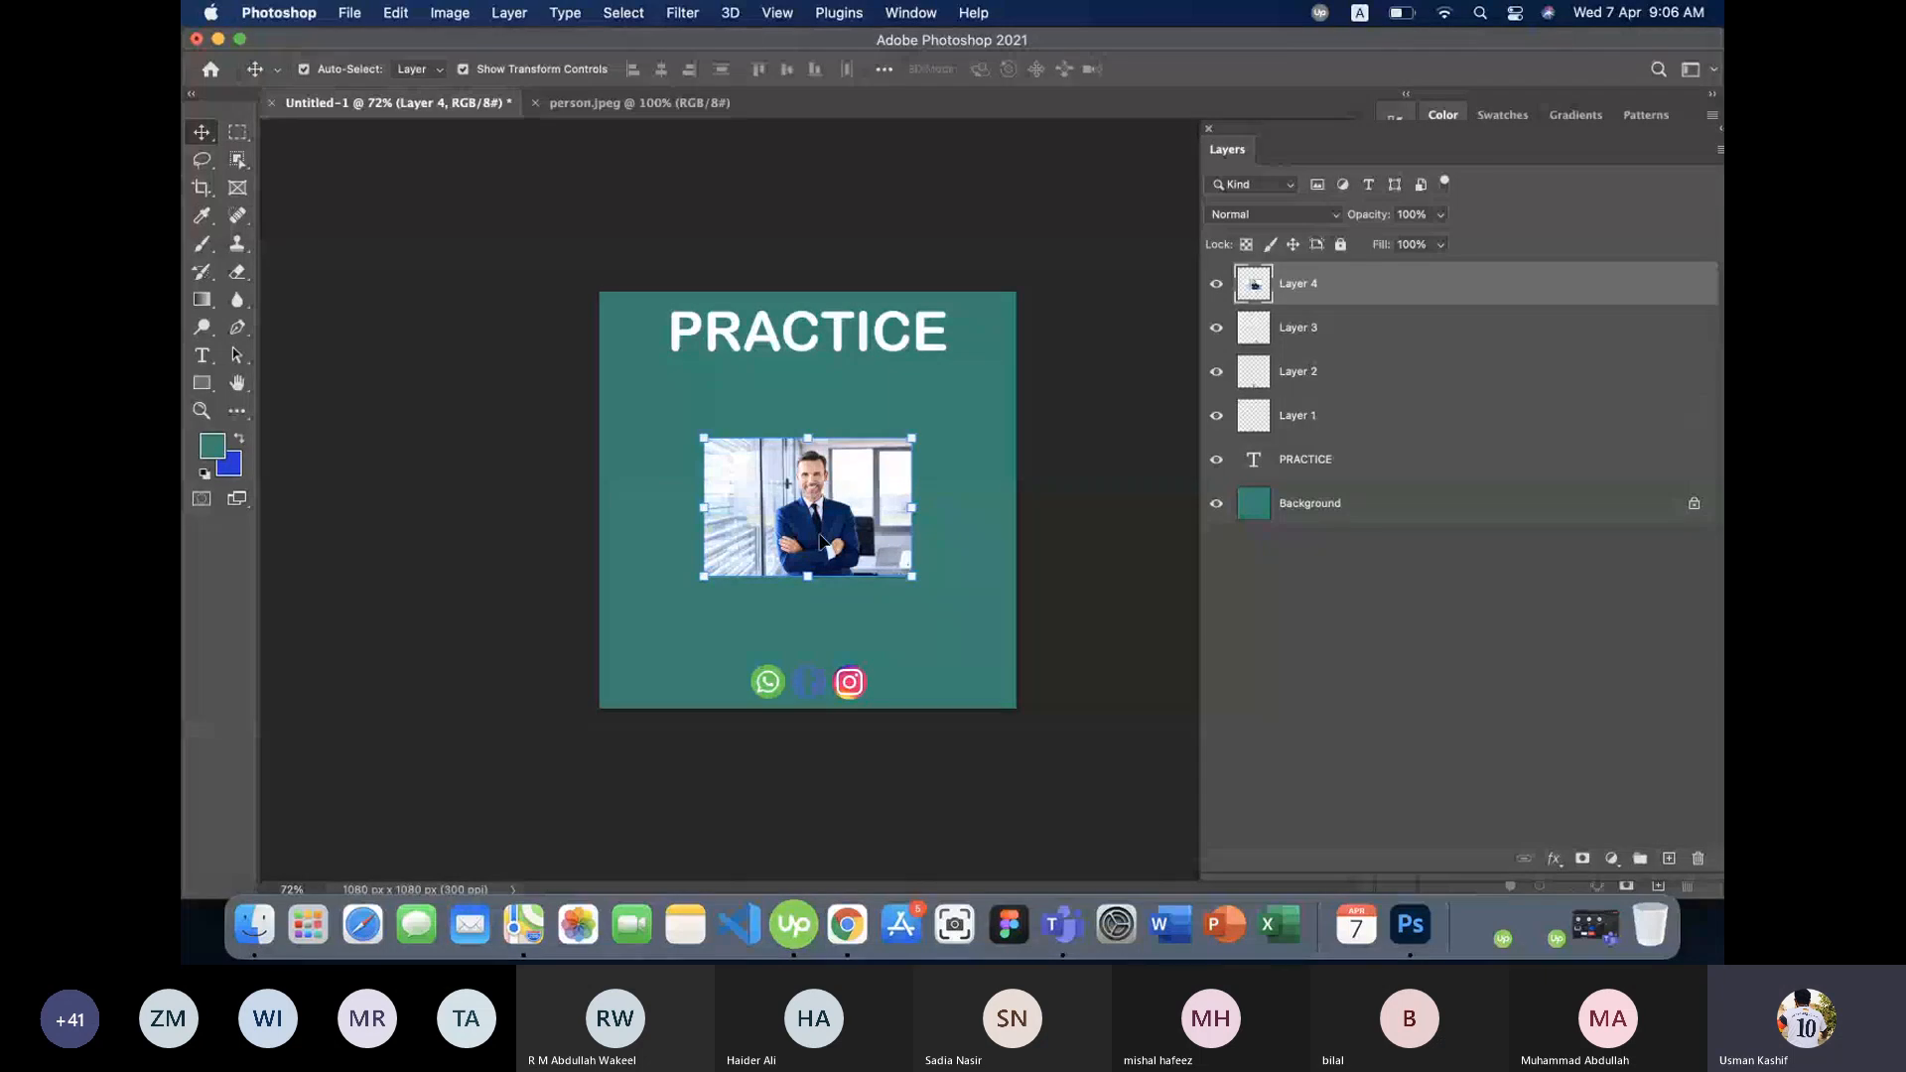
pyautogui.press('Delete')
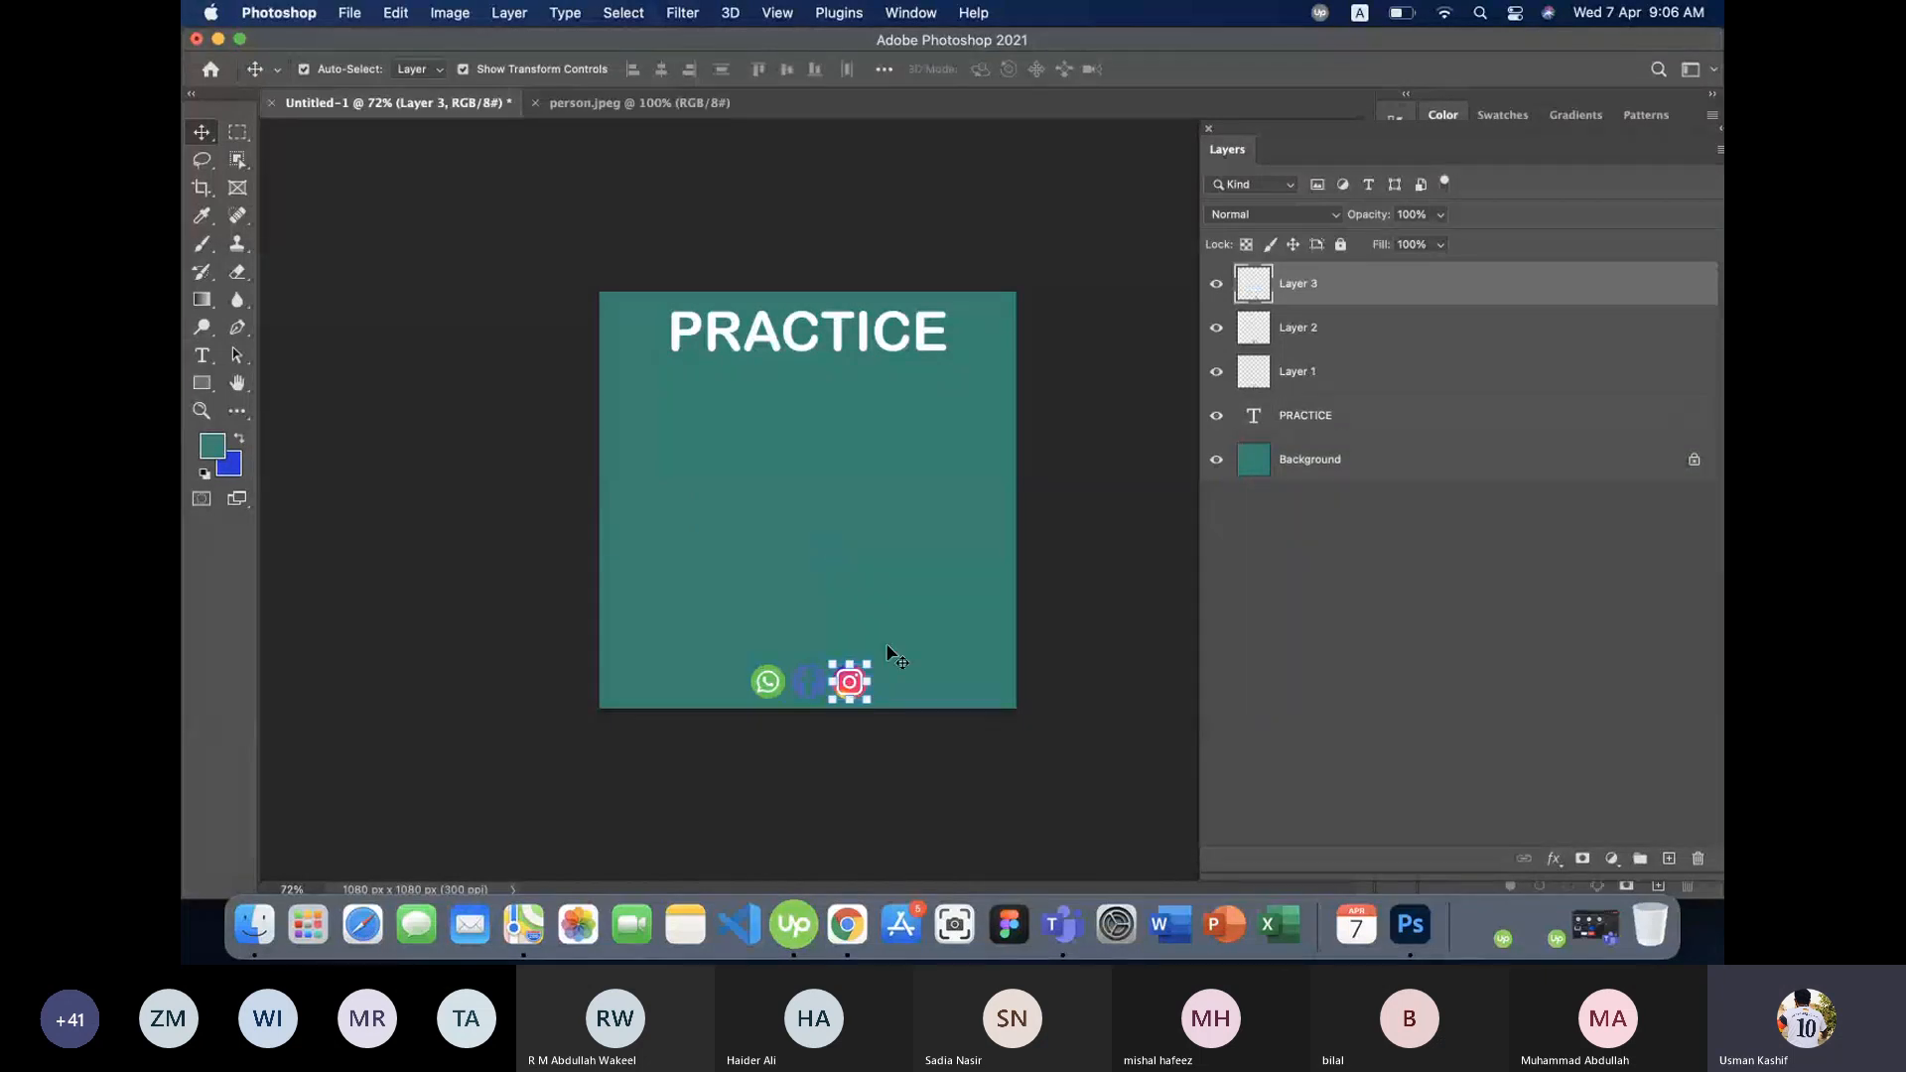
# - Switch to Chrome and open remove.bg in the empty tab, clearing away the Teams window and the downloads bar
pyautogui.click(849, 924)
pyautogui.click(817, 53)
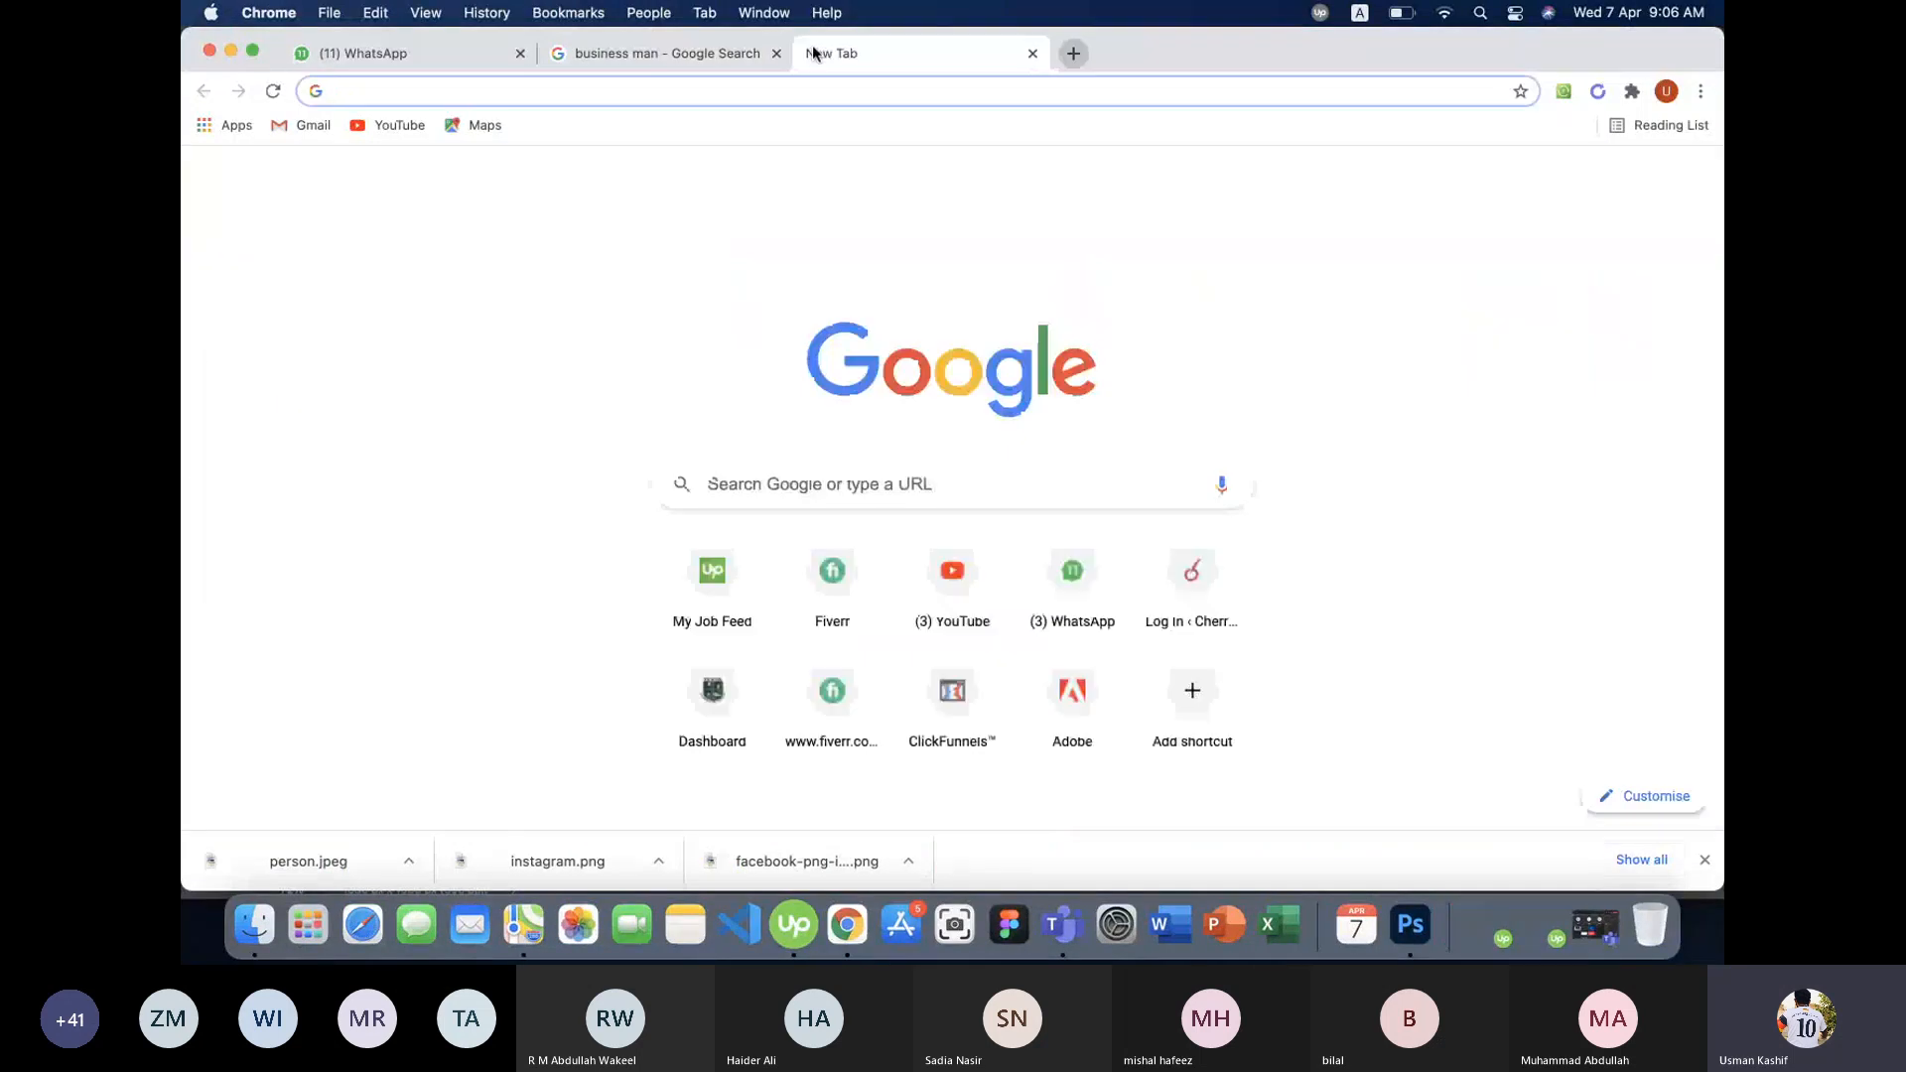
pyautogui.write('remove.bg')
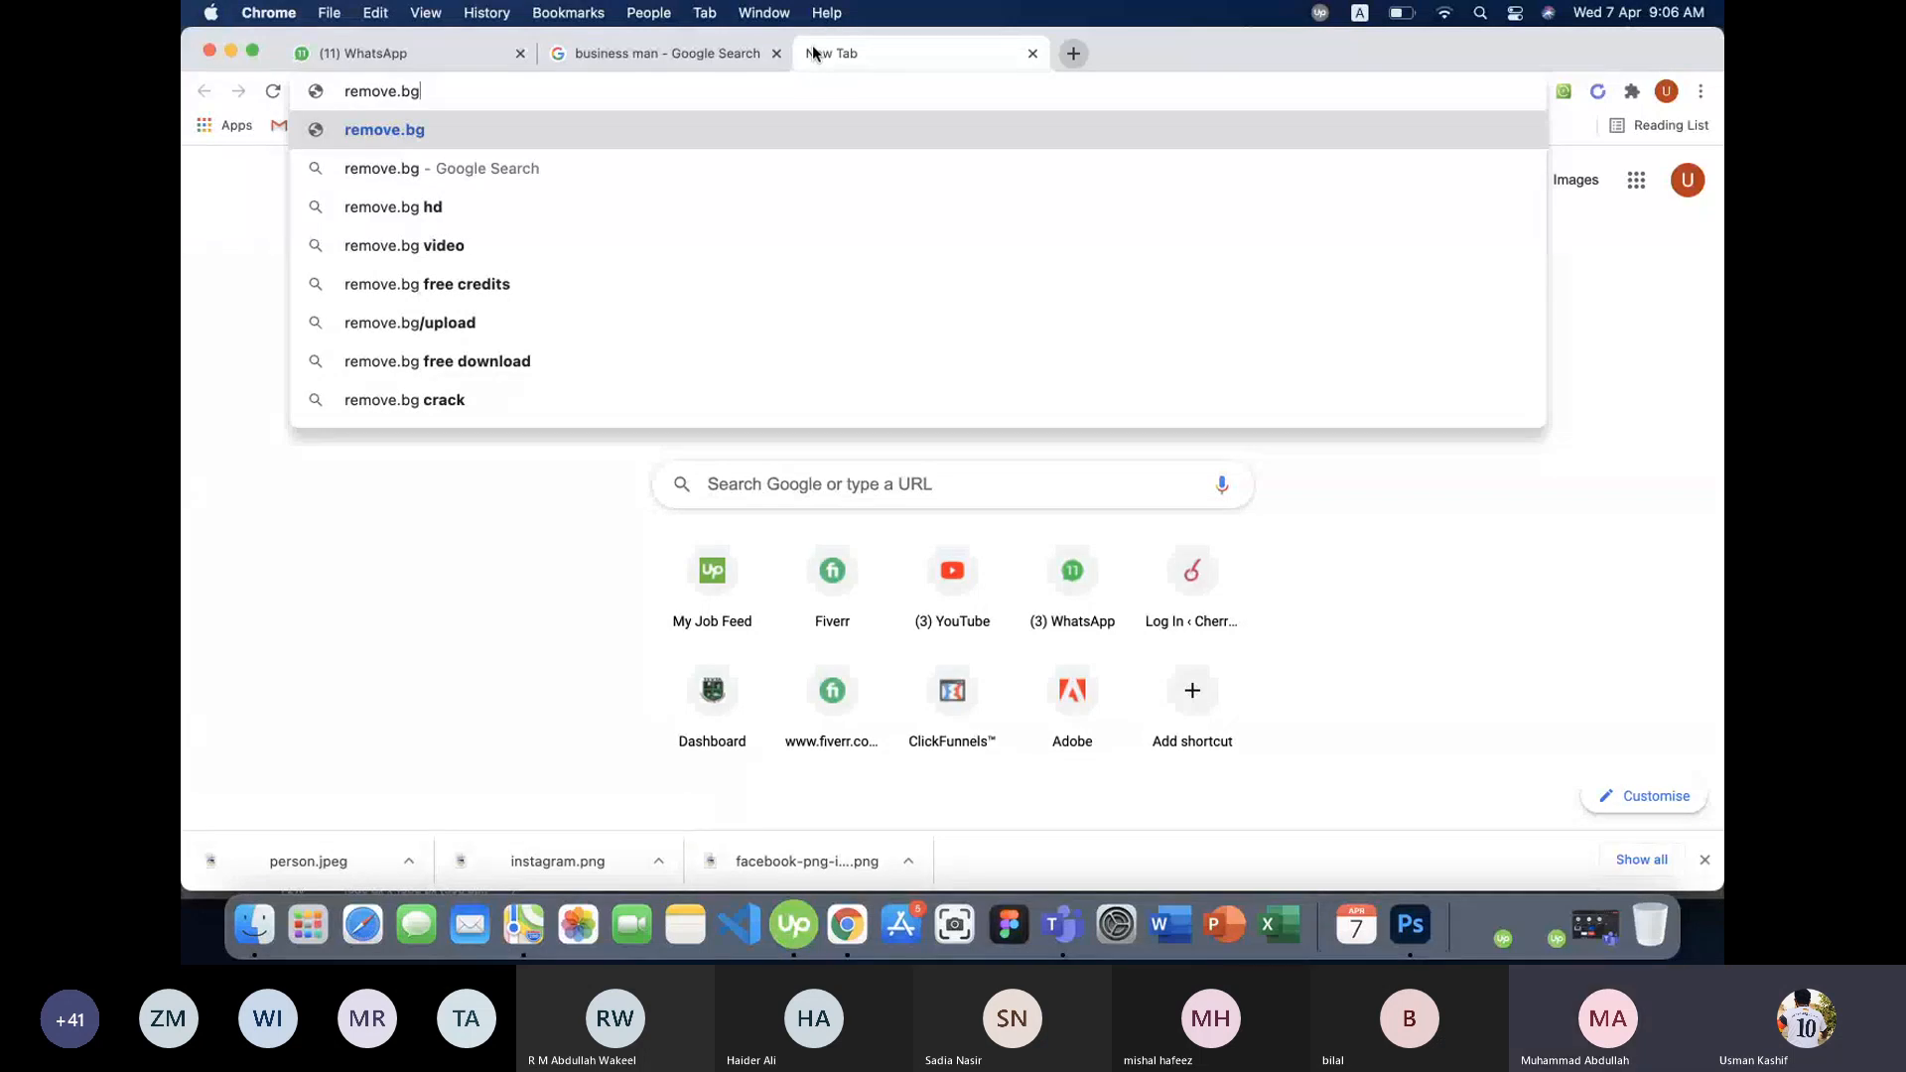
pyautogui.press('Return')
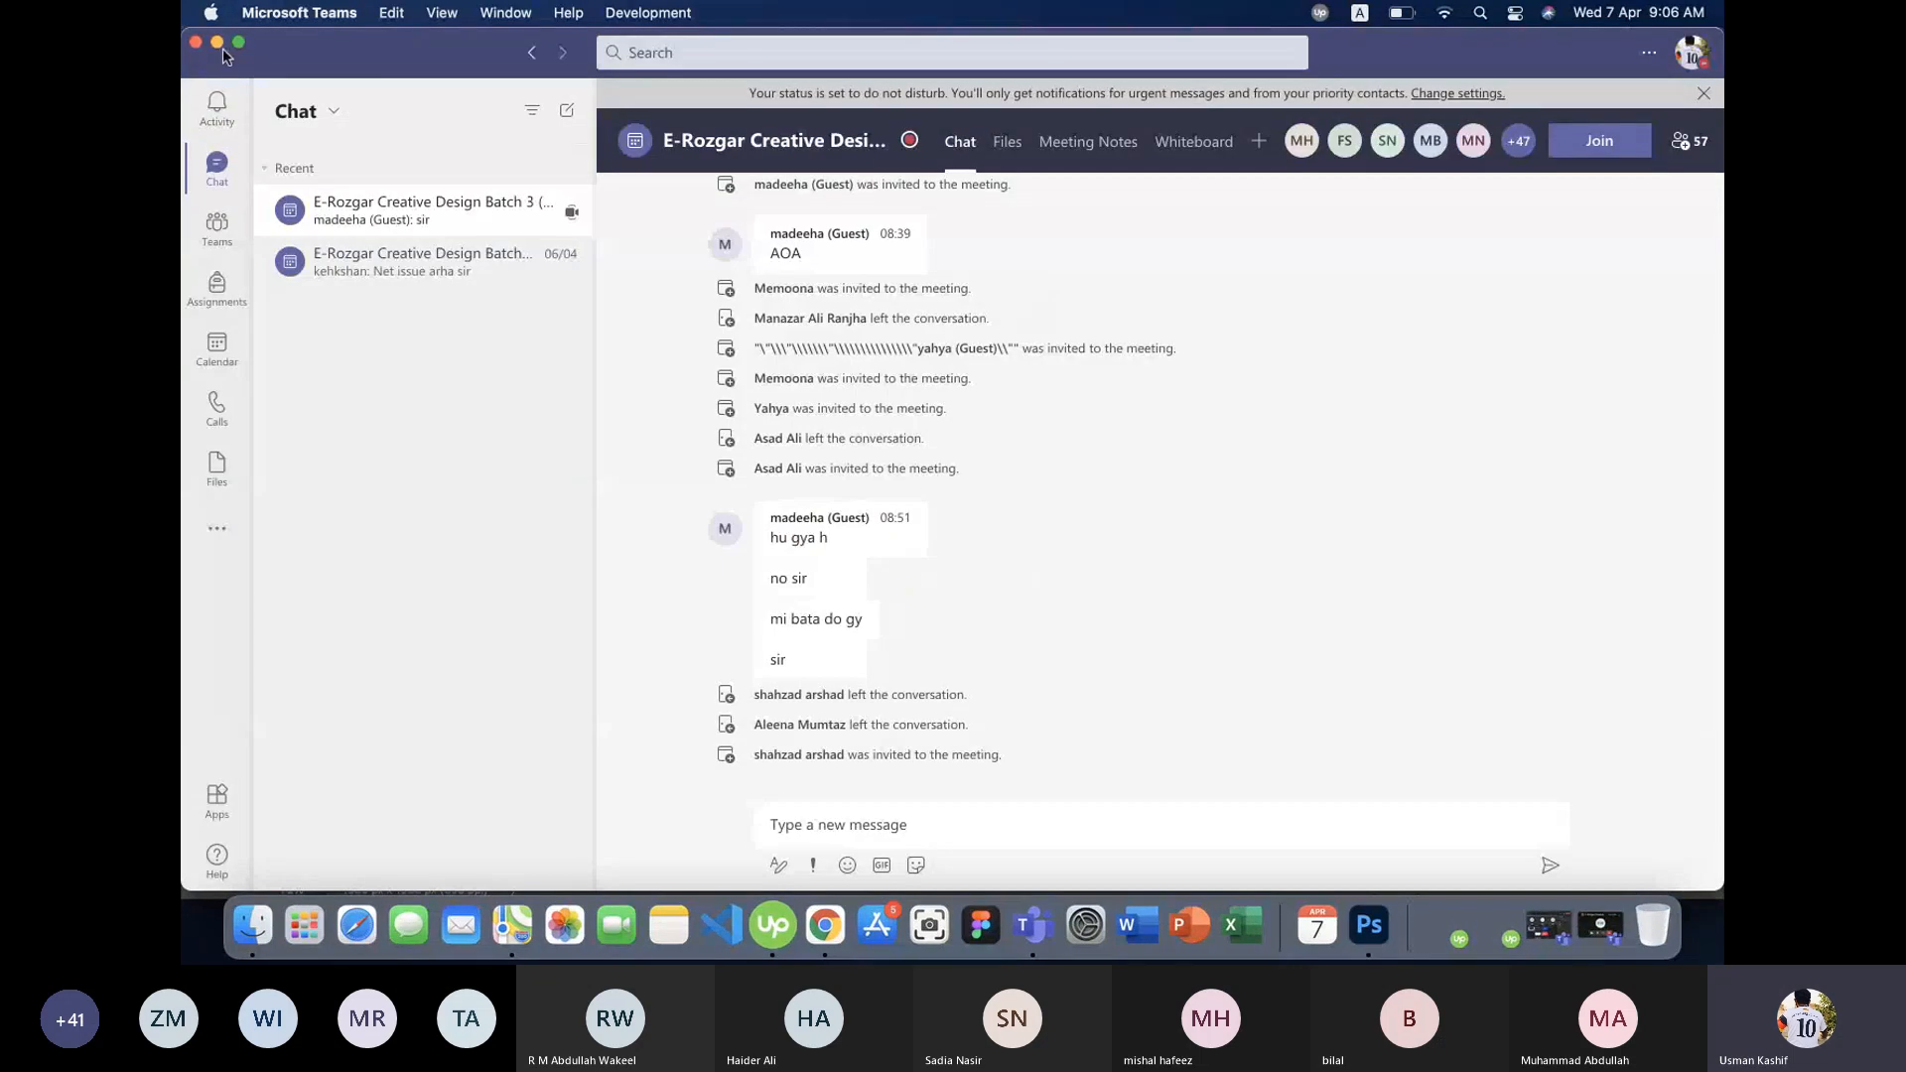
pyautogui.click(217, 43)
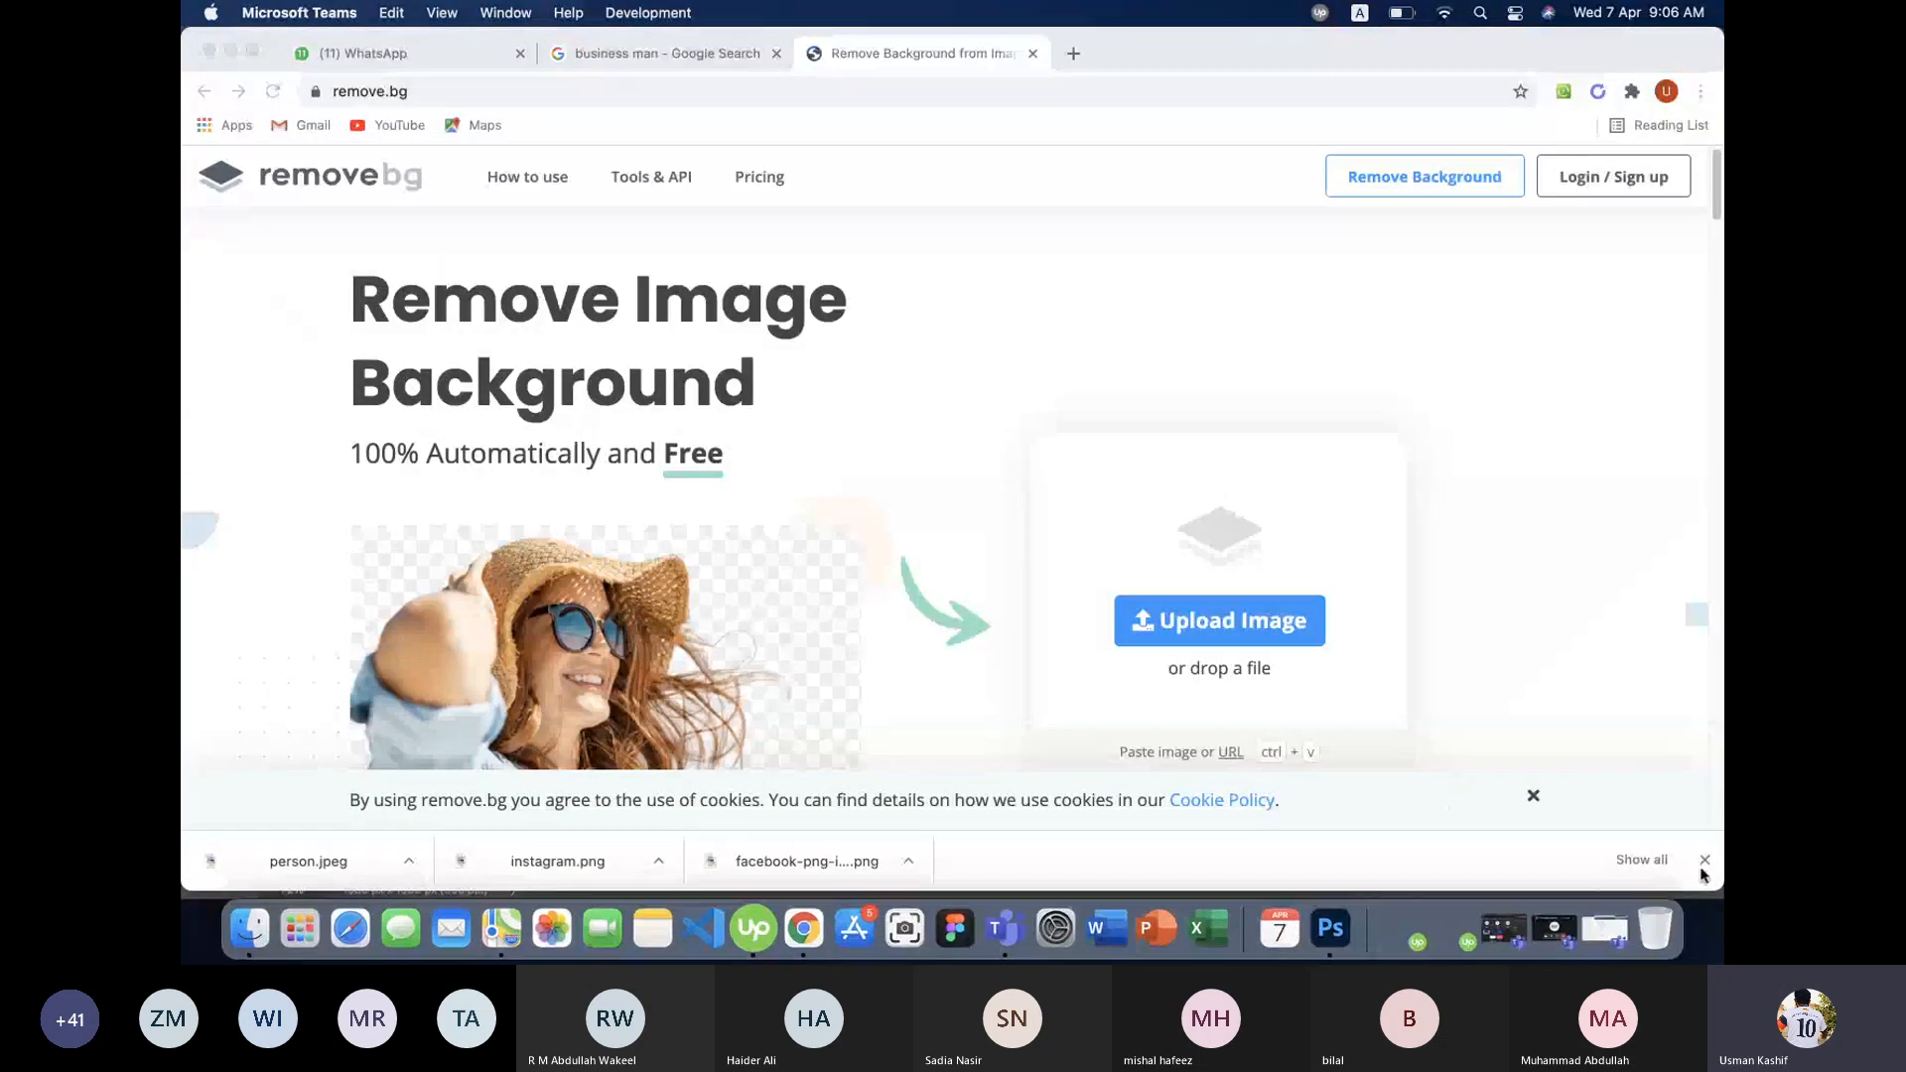
pyautogui.click(1704, 862)
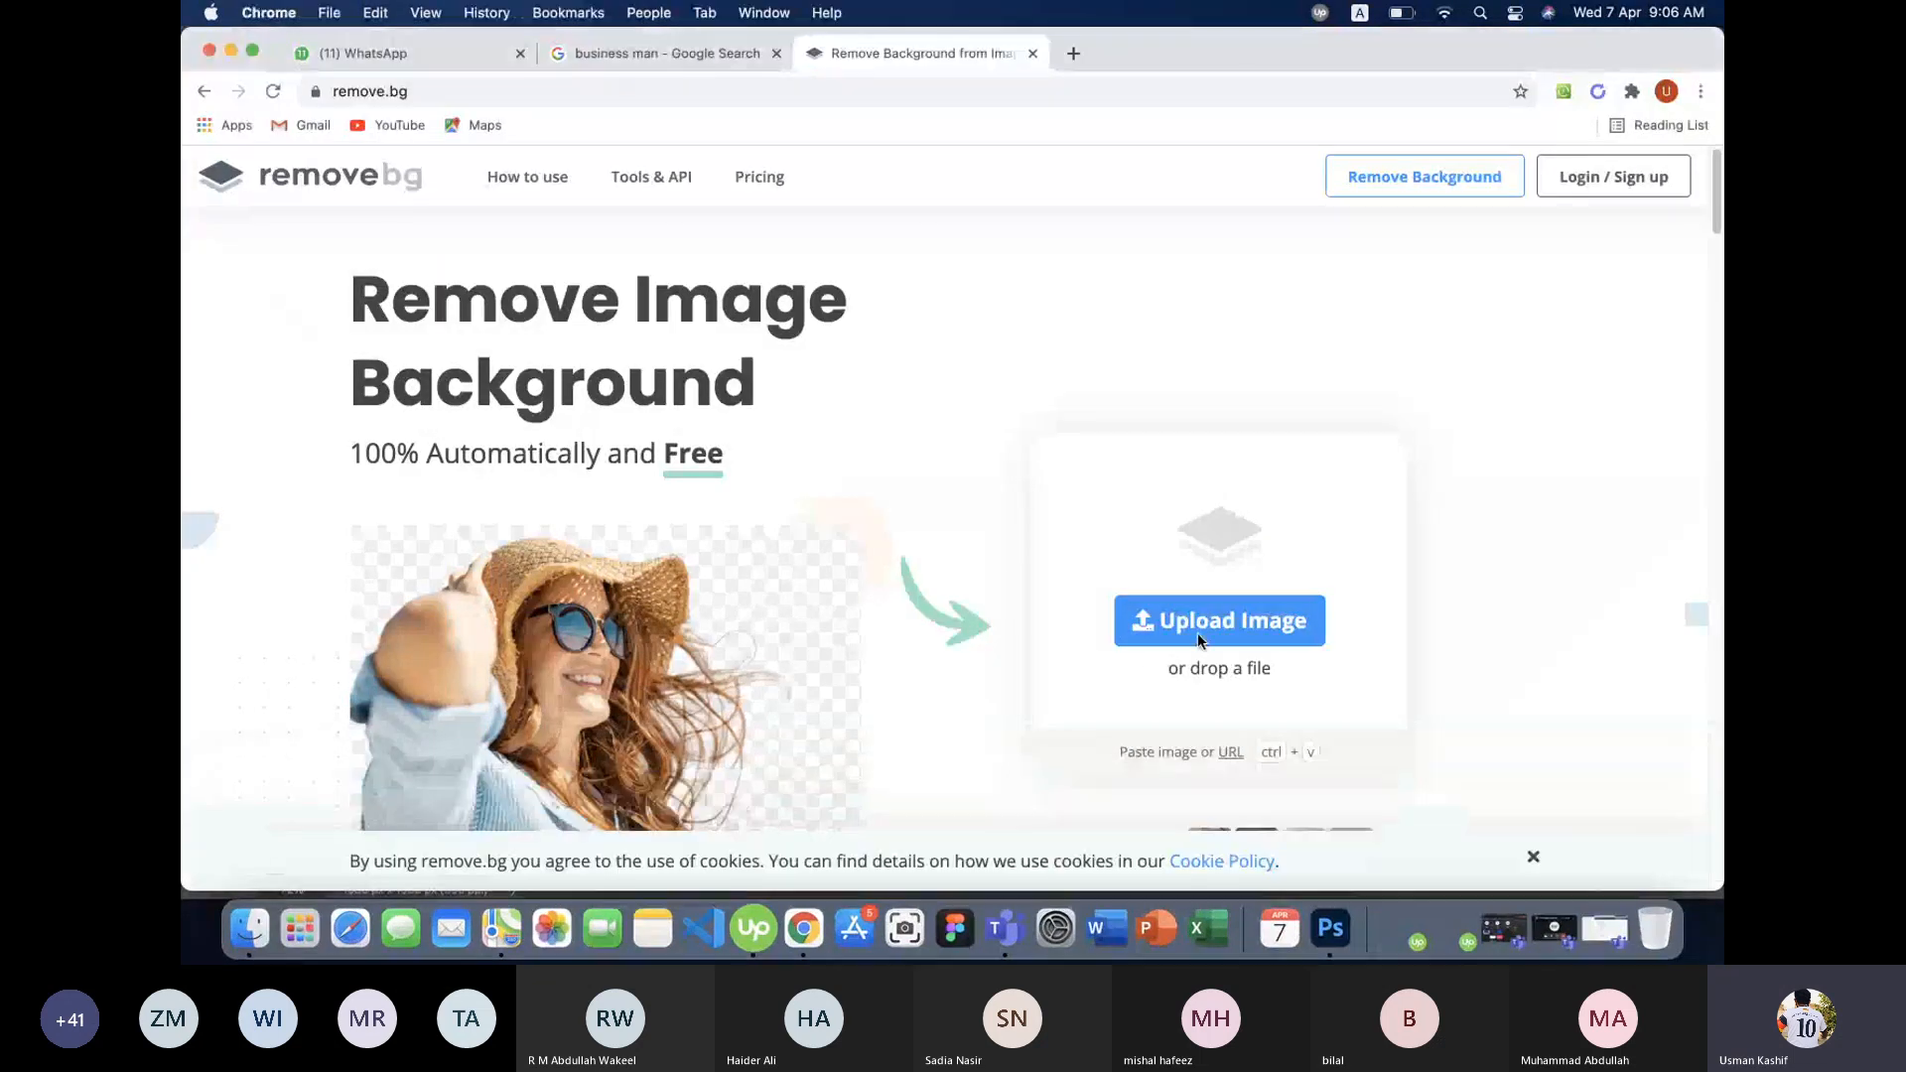
# - Upload person.jpeg from Downloads for background removal and download the resulting 540 × 360 preview image
pyautogui.scroll(-1, 1016, 491)
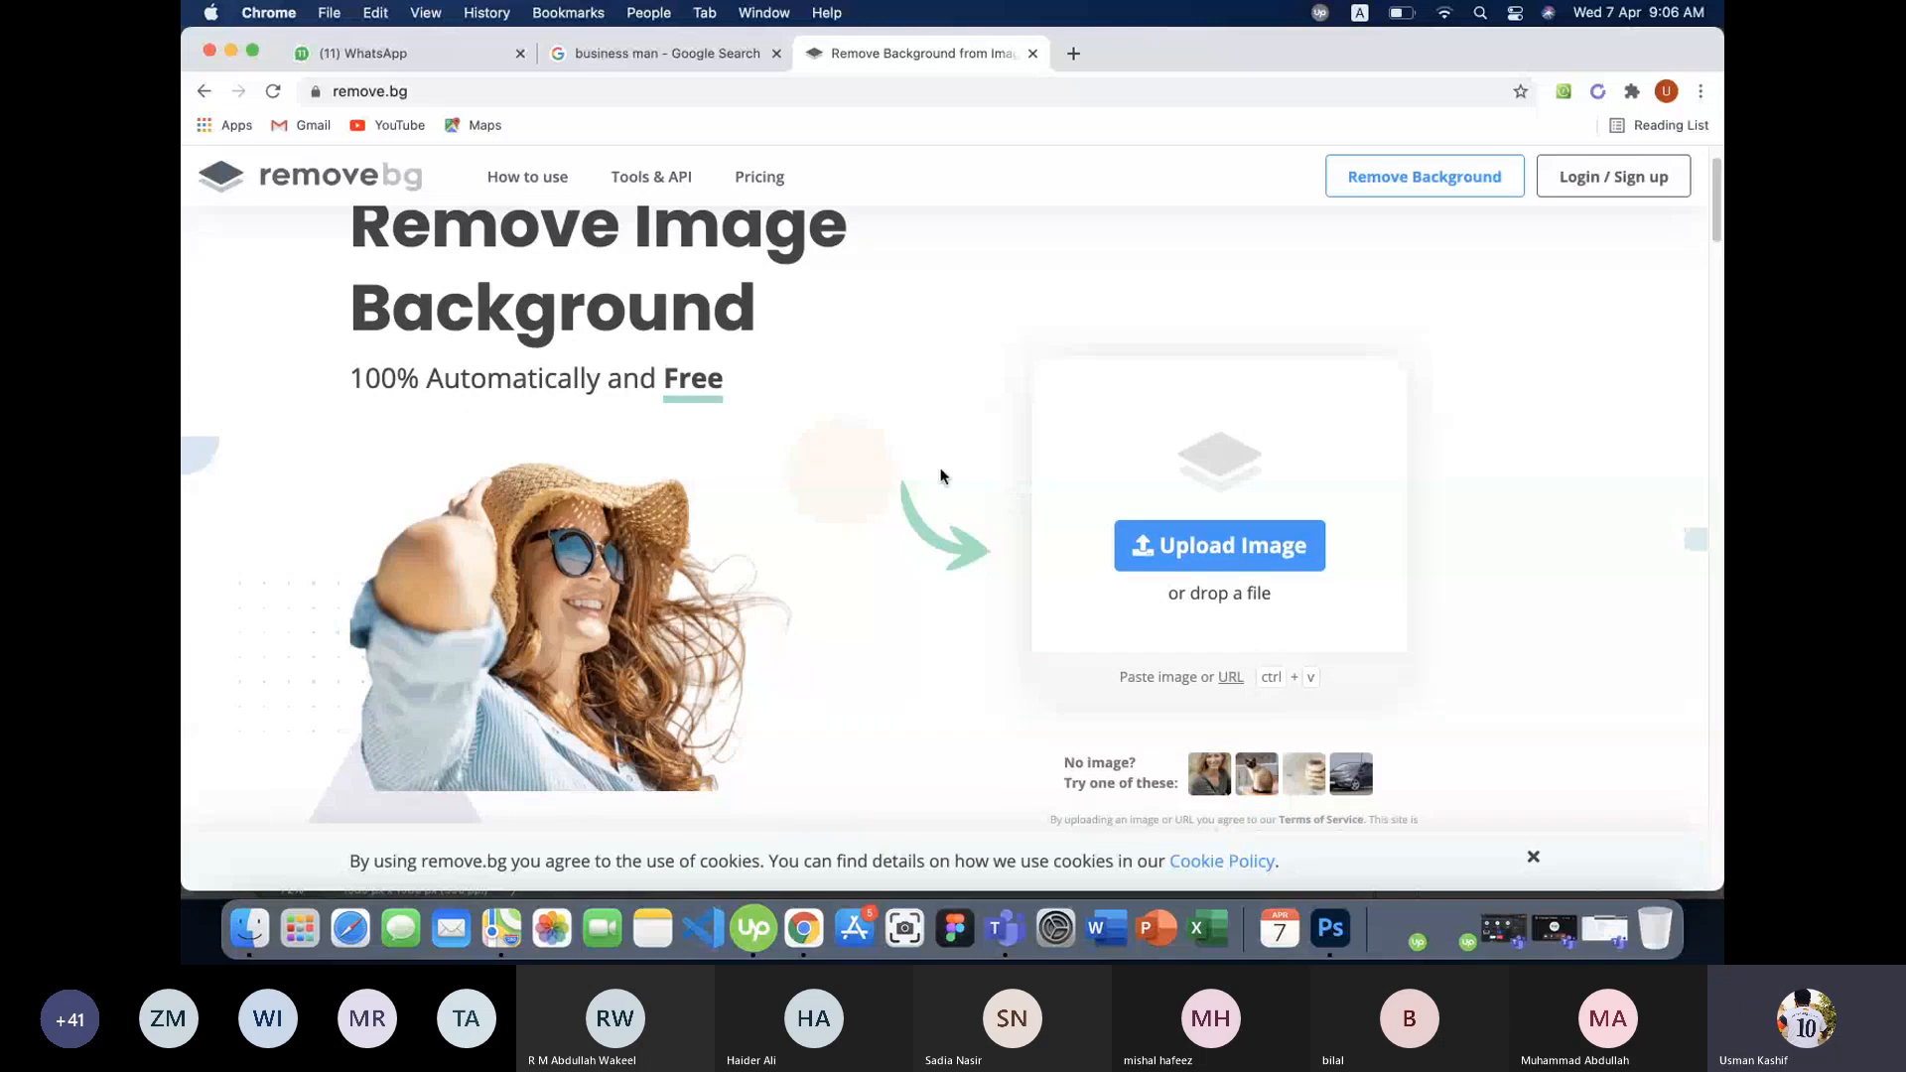
pyautogui.click(1167, 552)
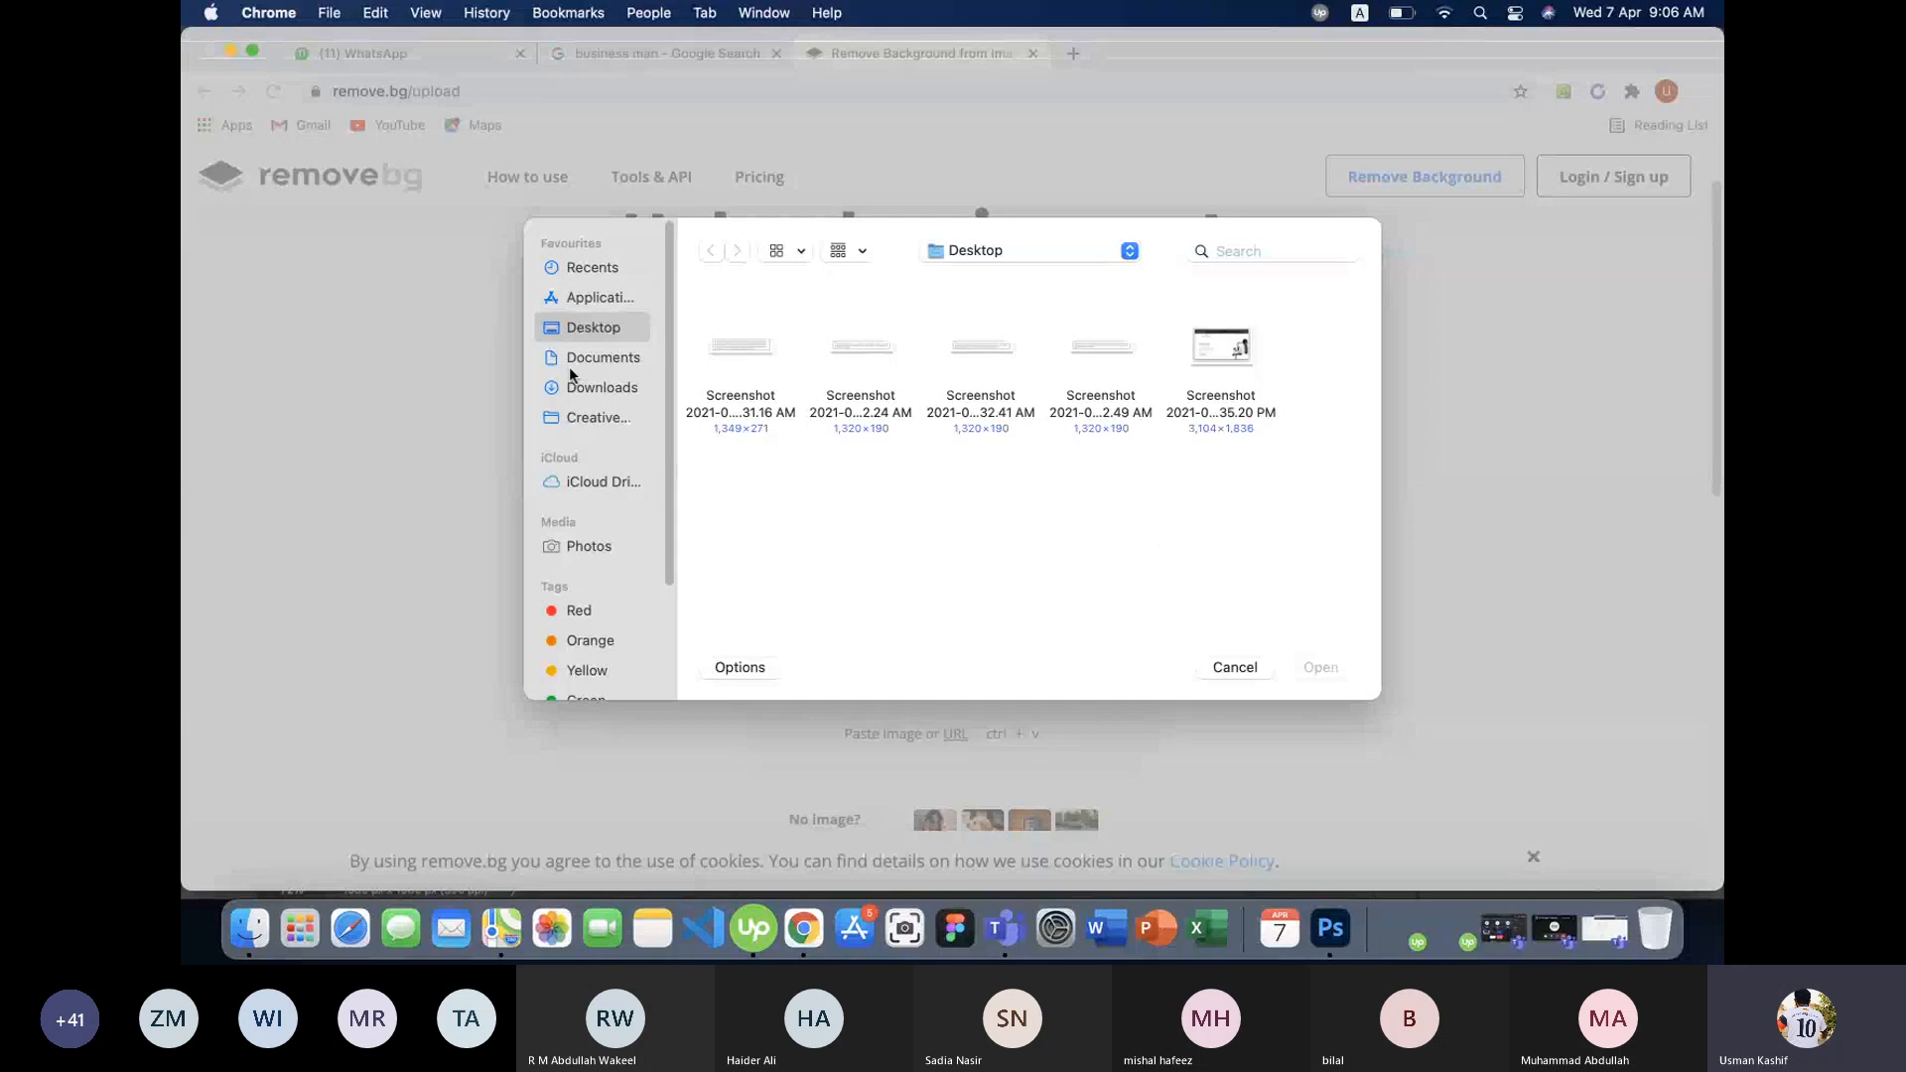
pyautogui.click(585, 388)
pyautogui.click(865, 491)
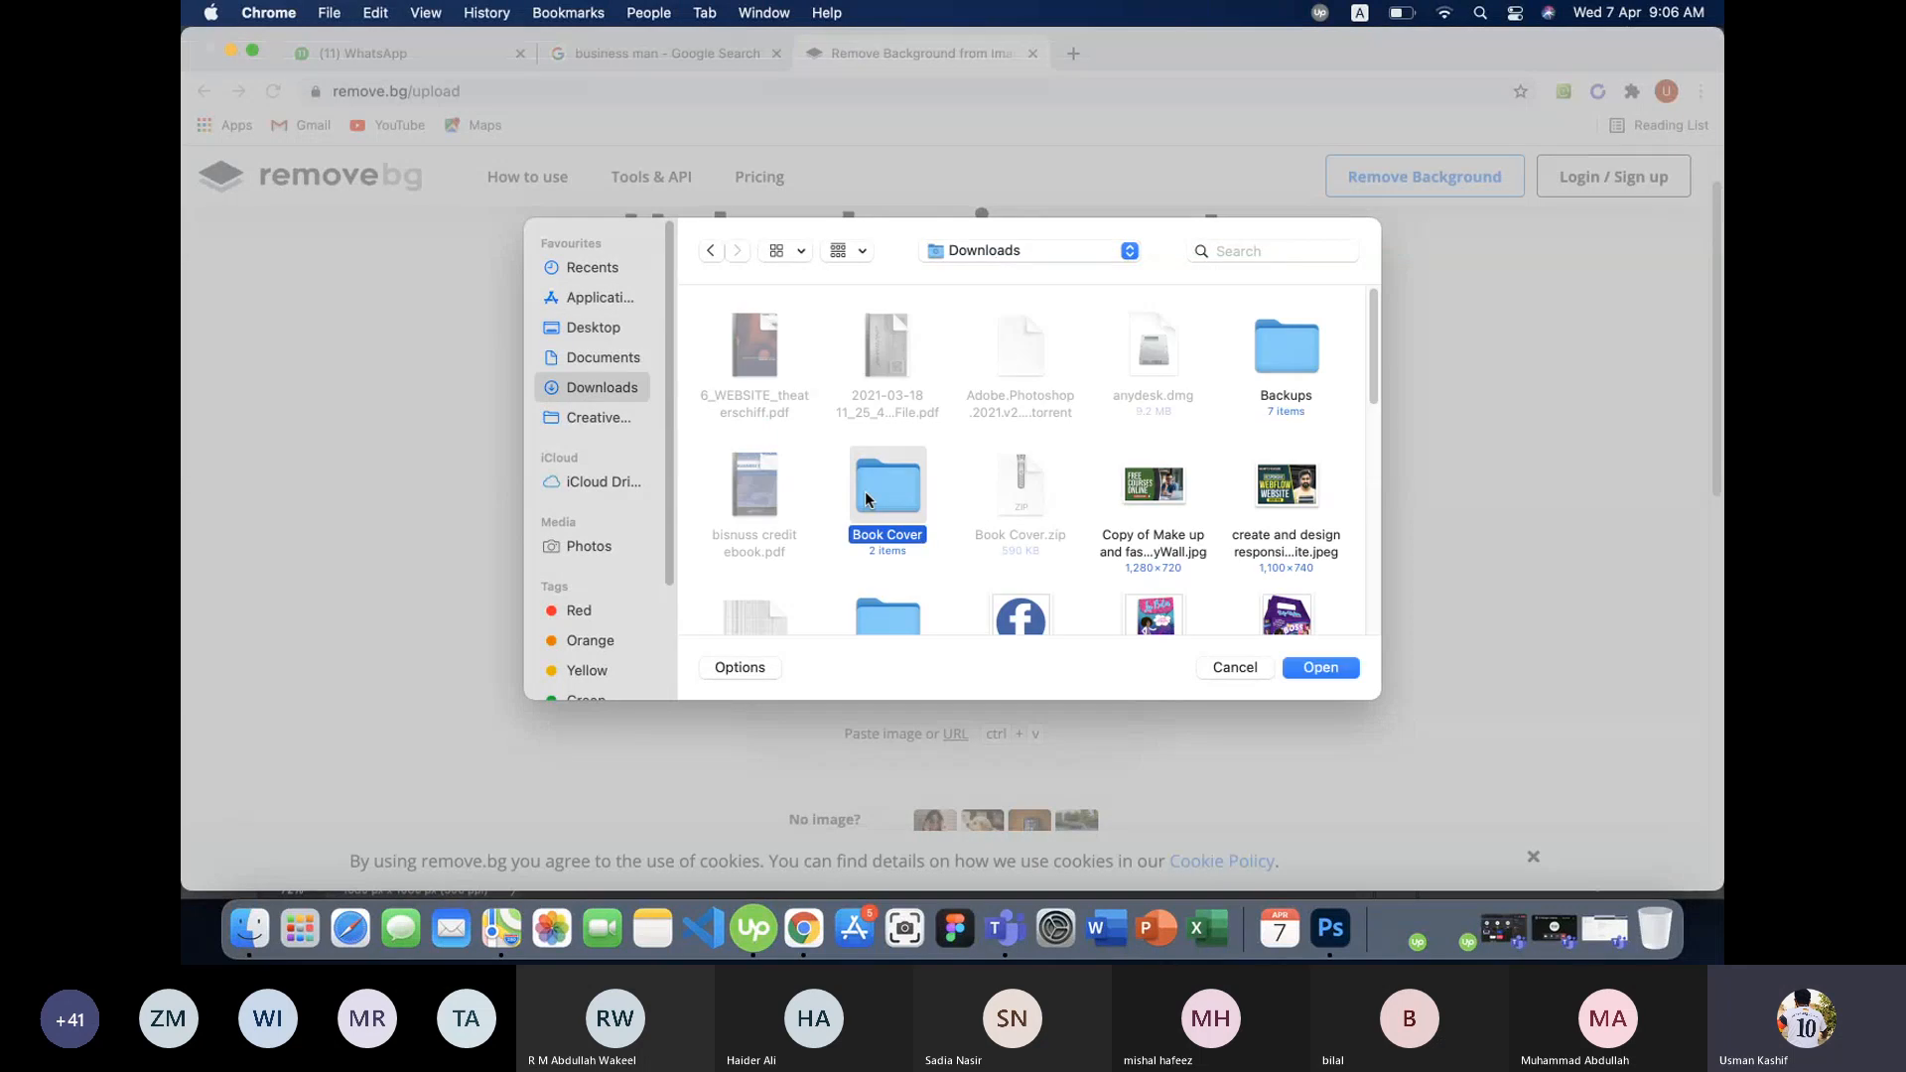
pyautogui.press('p')
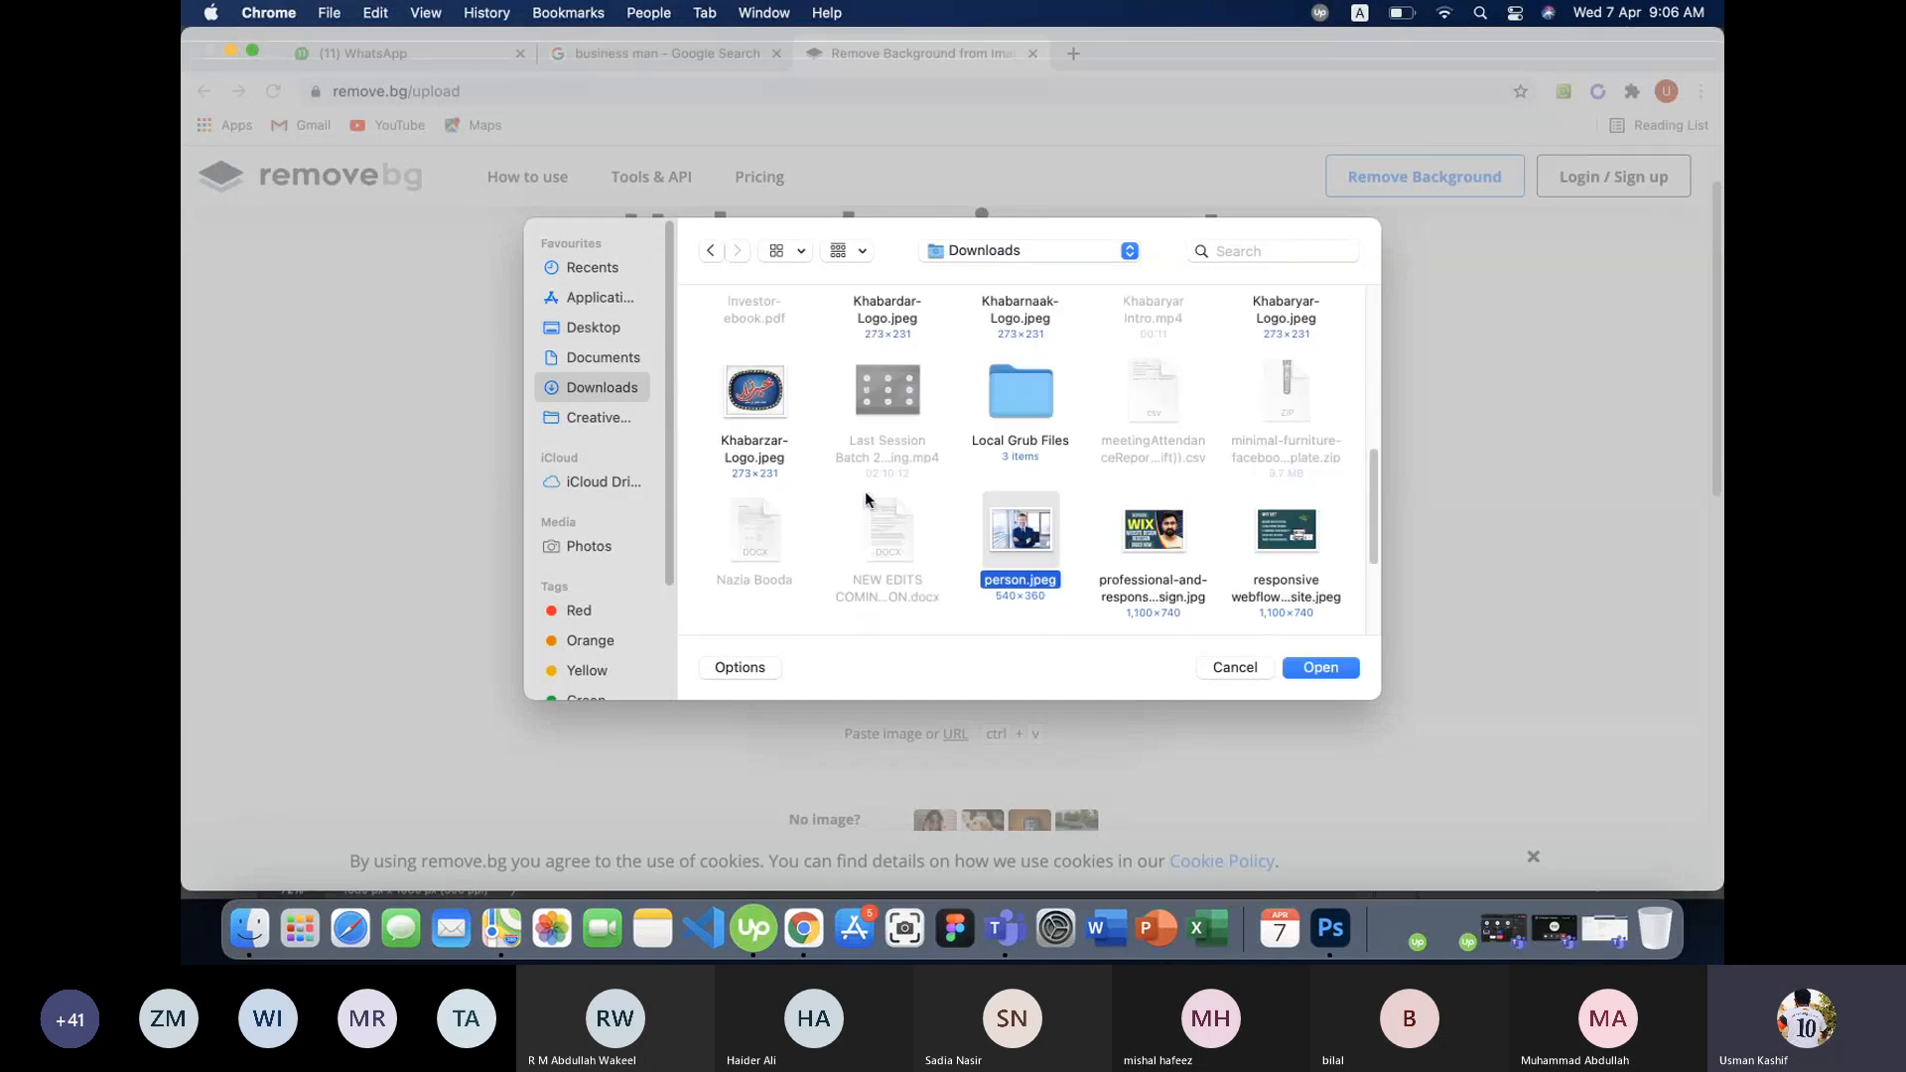
pyautogui.click(1319, 668)
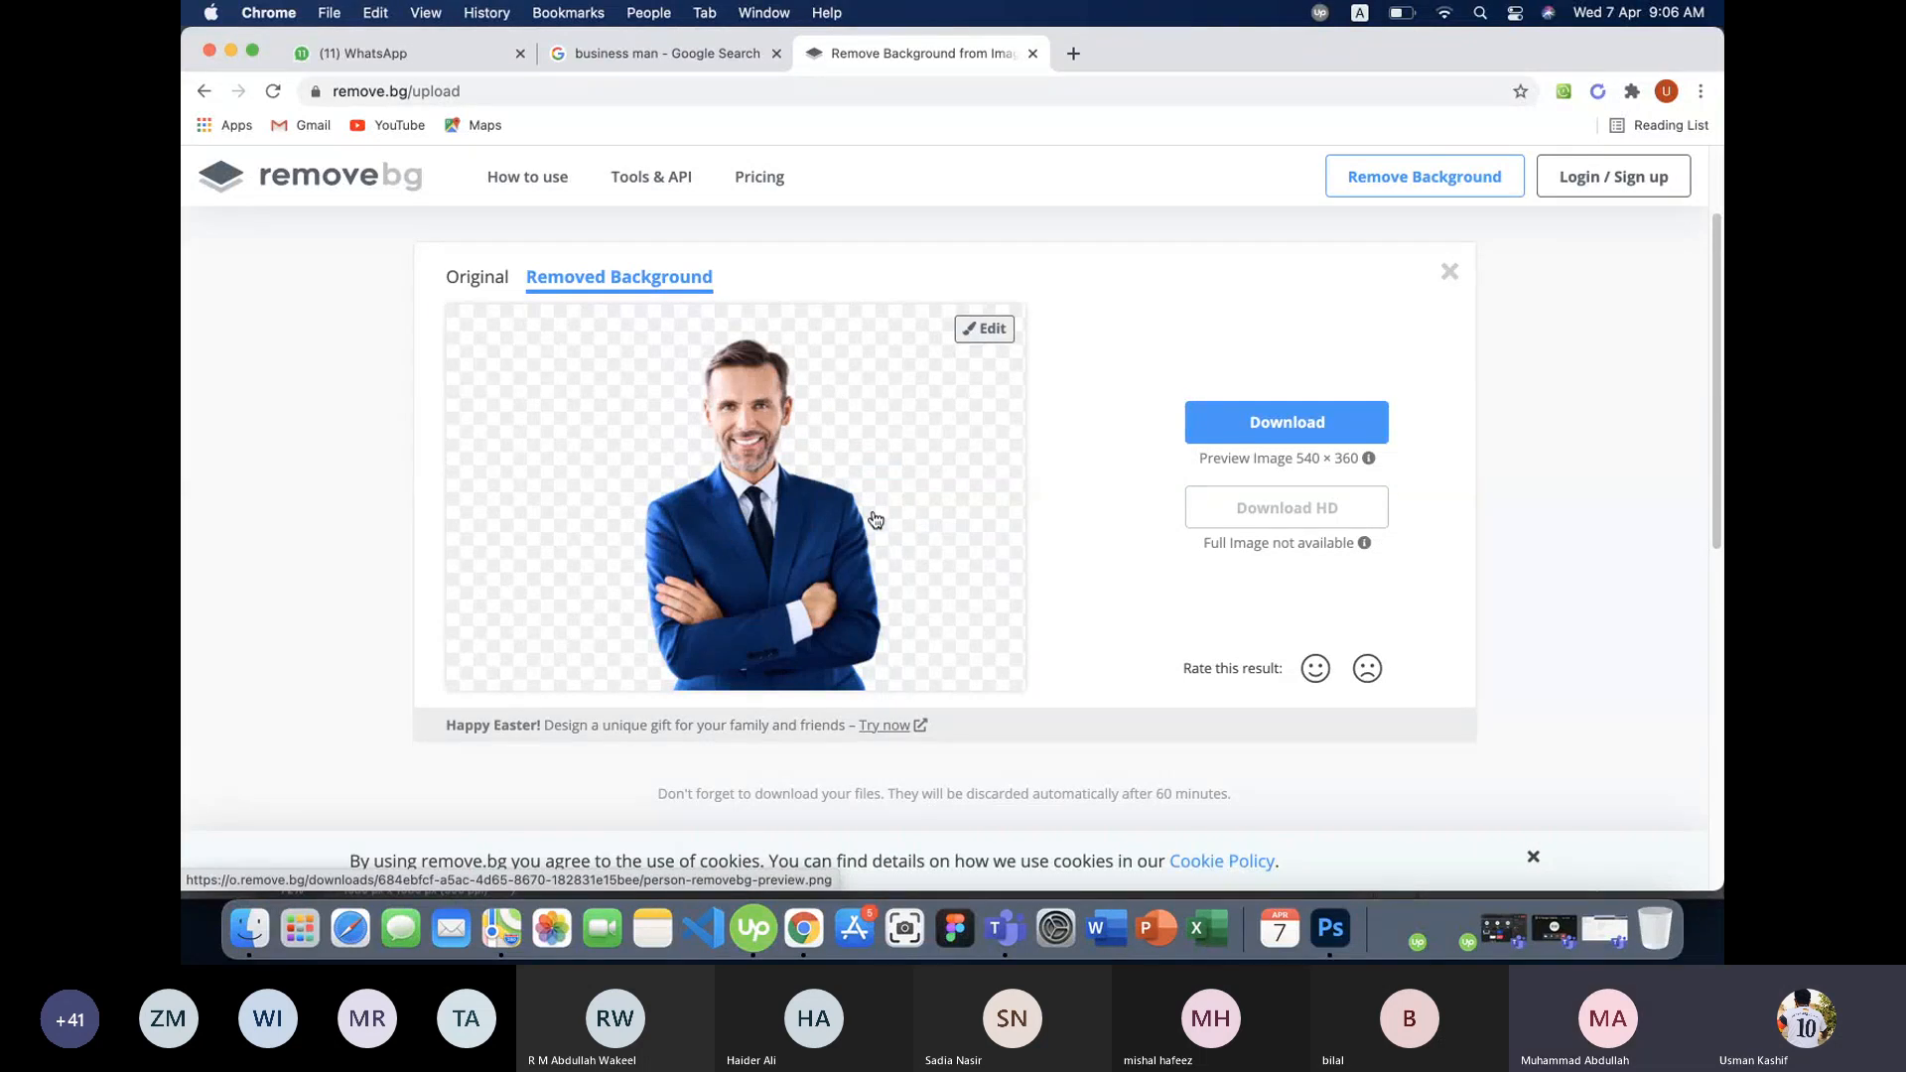
pyautogui.click(1266, 434)
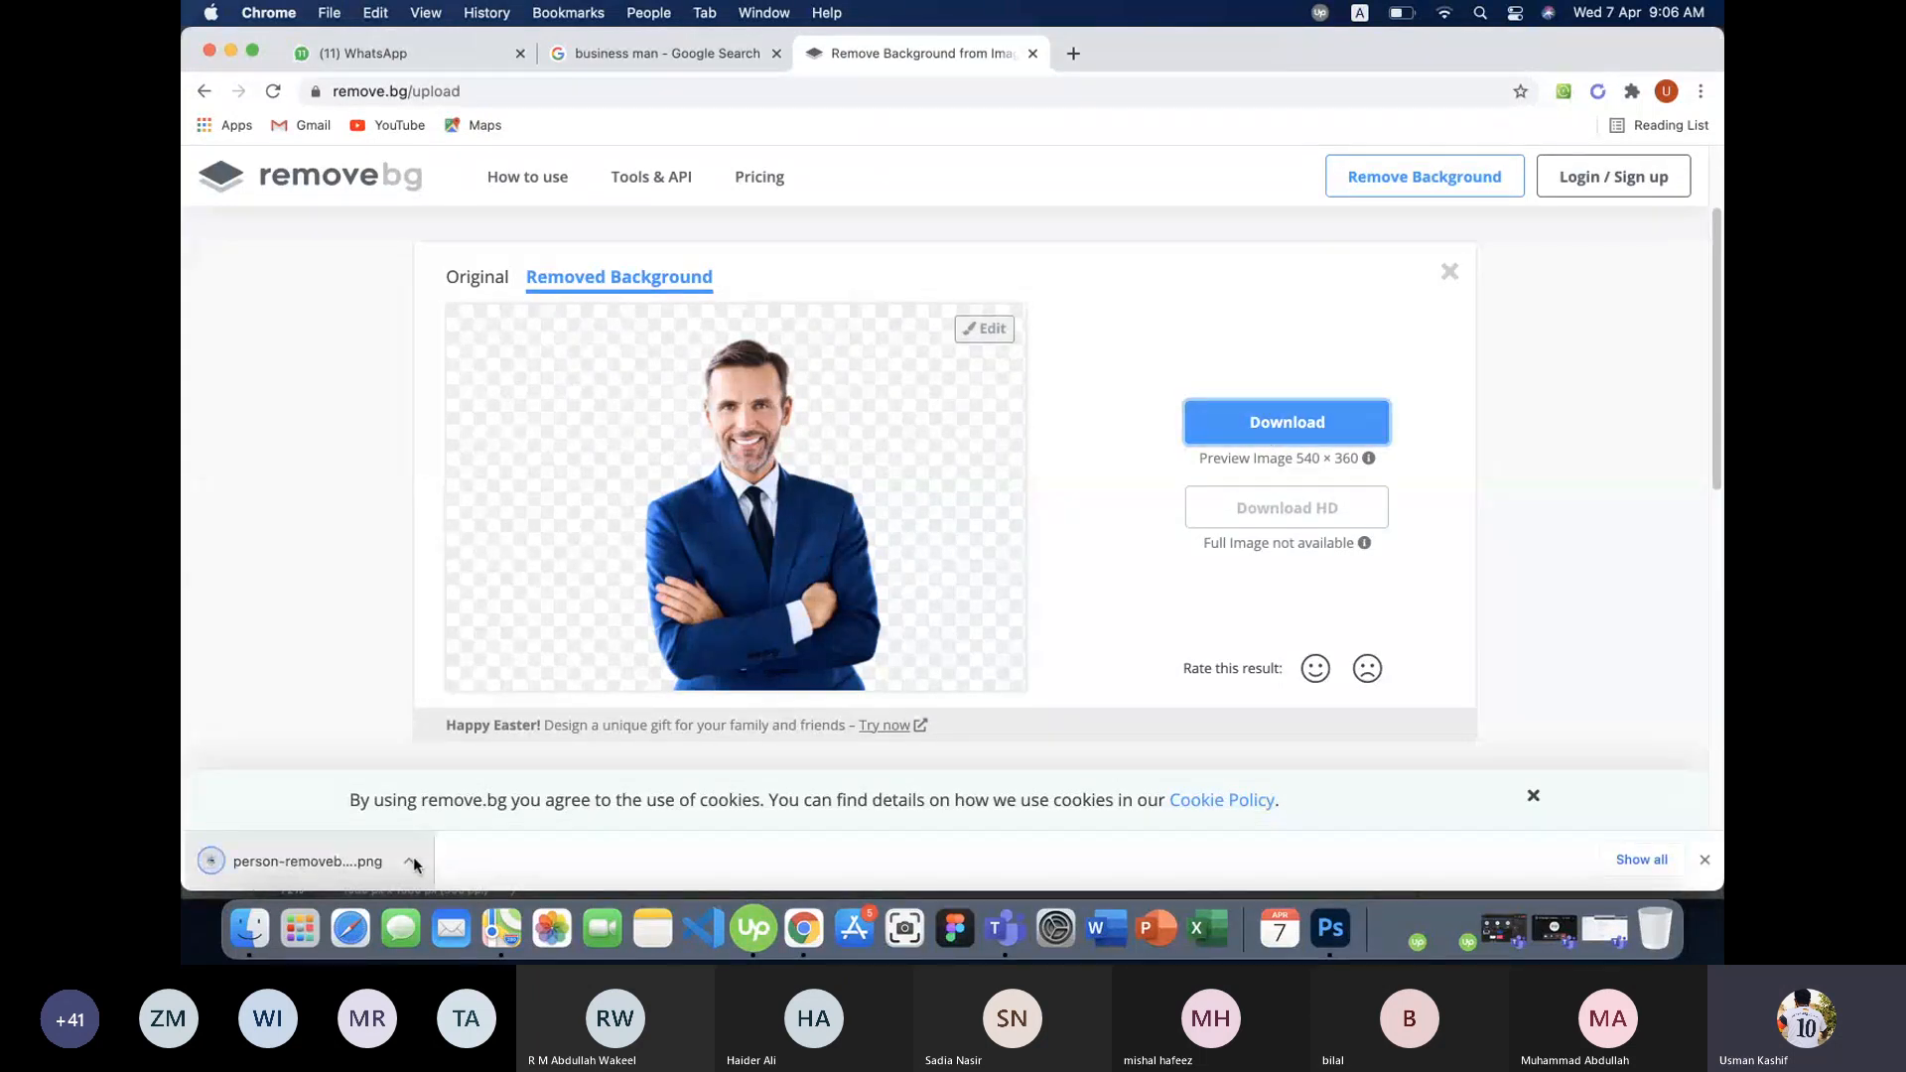
# - Switch back to Photoshop and open person-removebg-preview.png from the Downloads folder
pyautogui.click(1330, 919)
pyautogui.press('super+o')
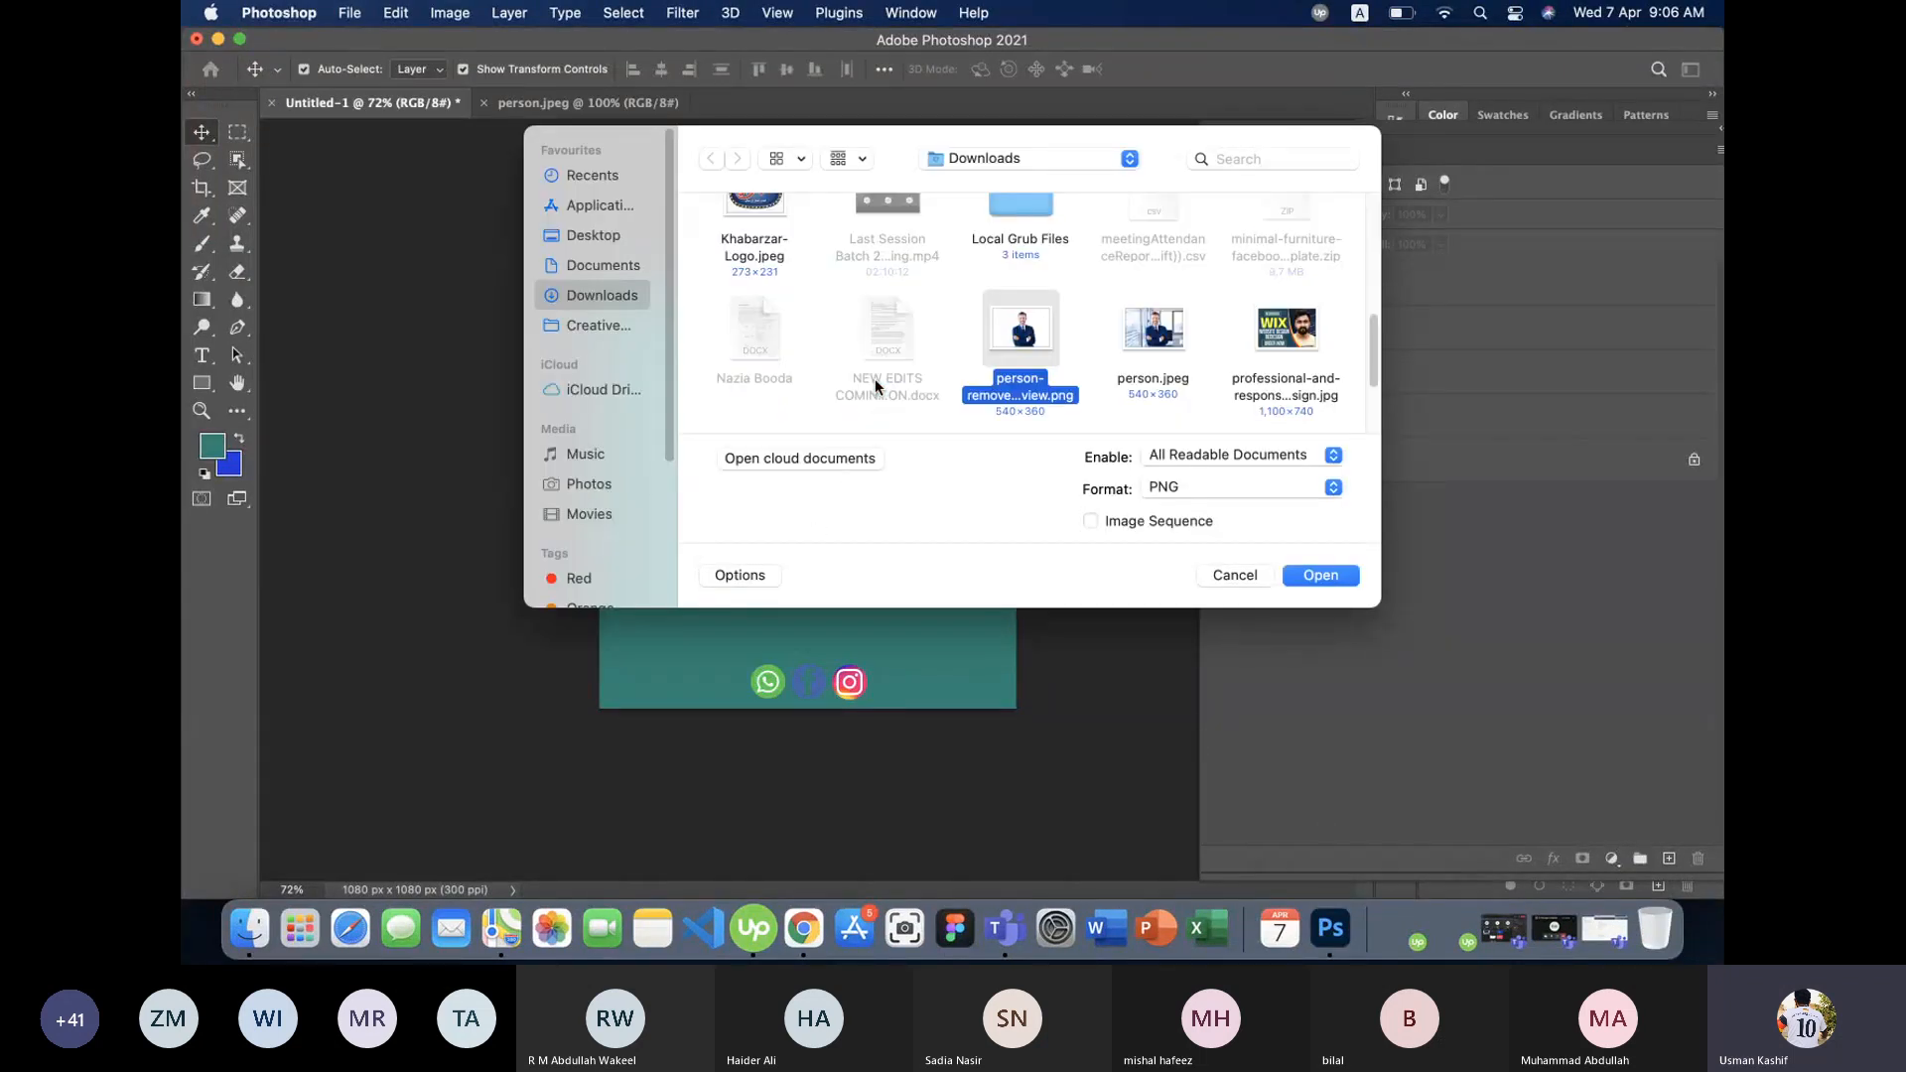
pyautogui.press('Right')
pyautogui.press('Left')
pyautogui.press('Return')
# - Place the cut-out business man in the practice design, scale him to 188% and position him at the canvas's right side
pyautogui.moveTo(817, 542); pyautogui.dragTo(886, 650)
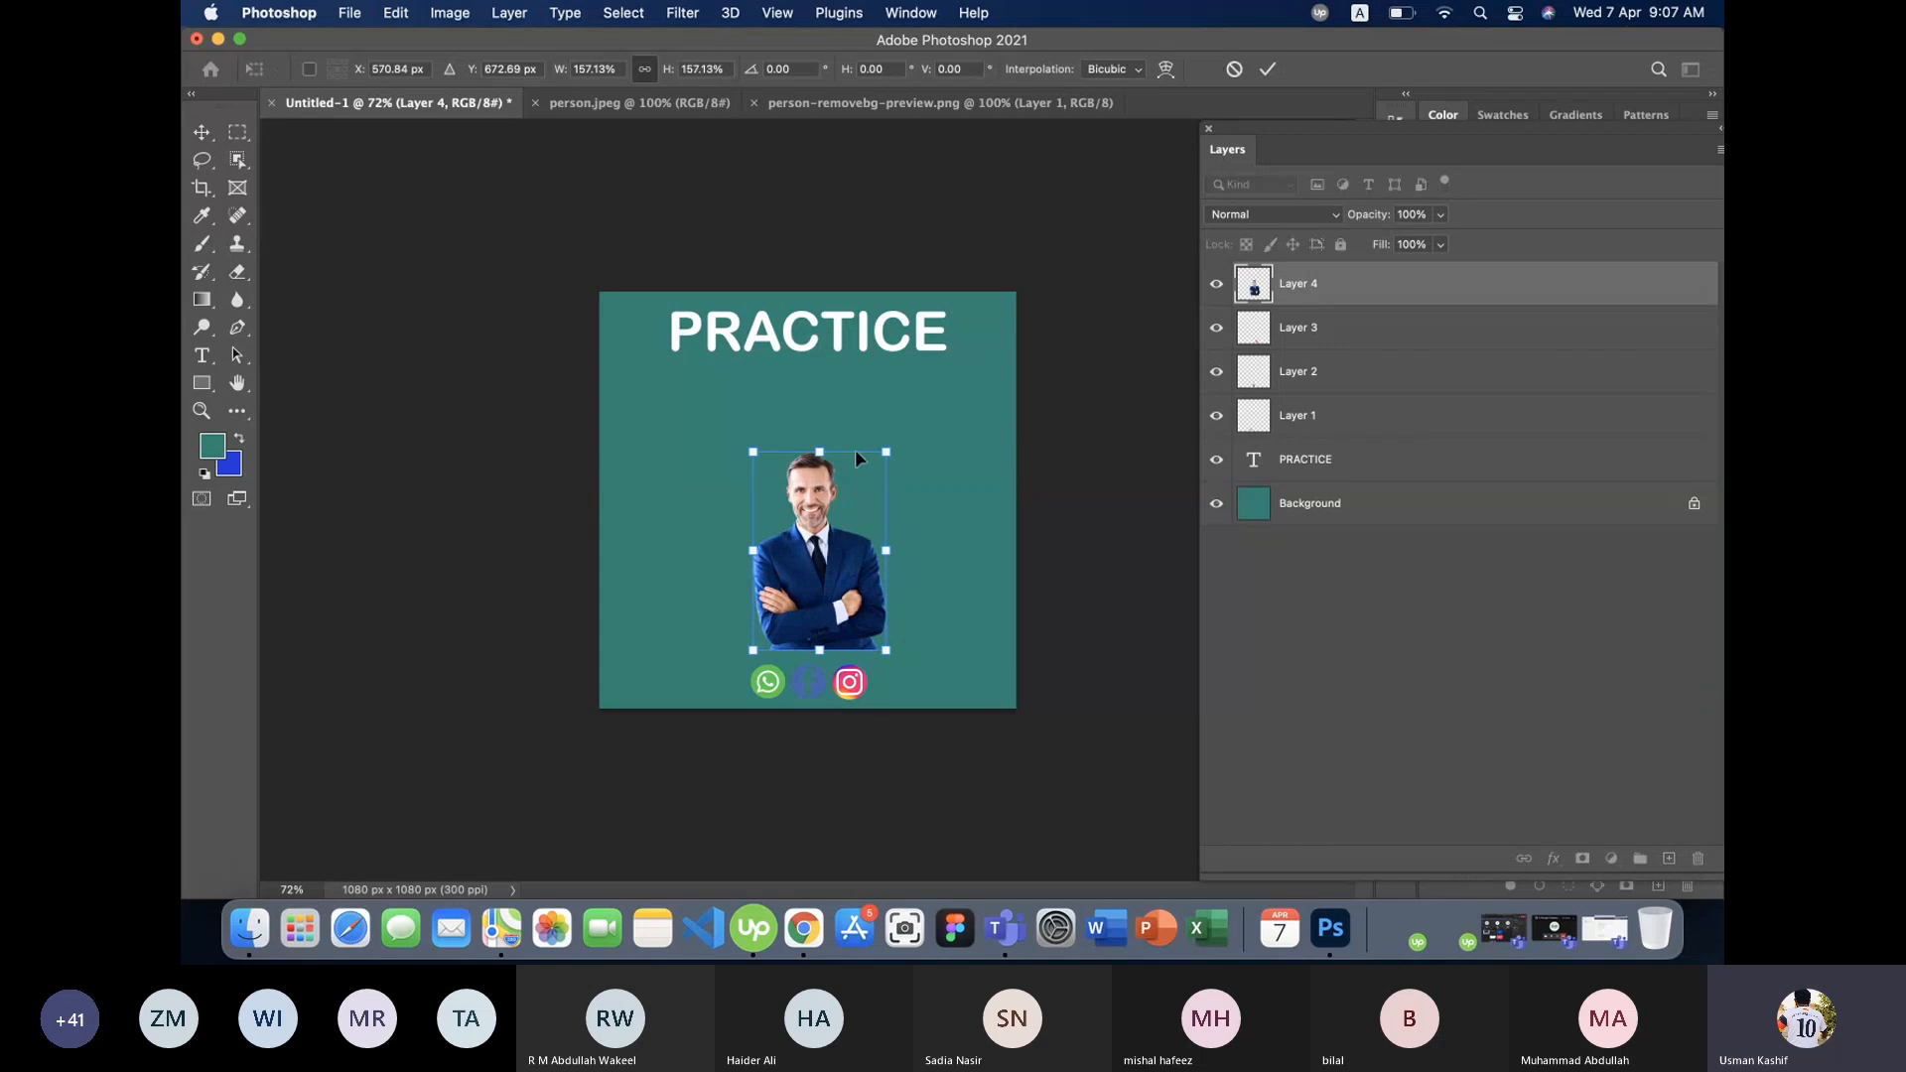
pyautogui.moveTo(889, 450); pyautogui.dragTo(912, 412)
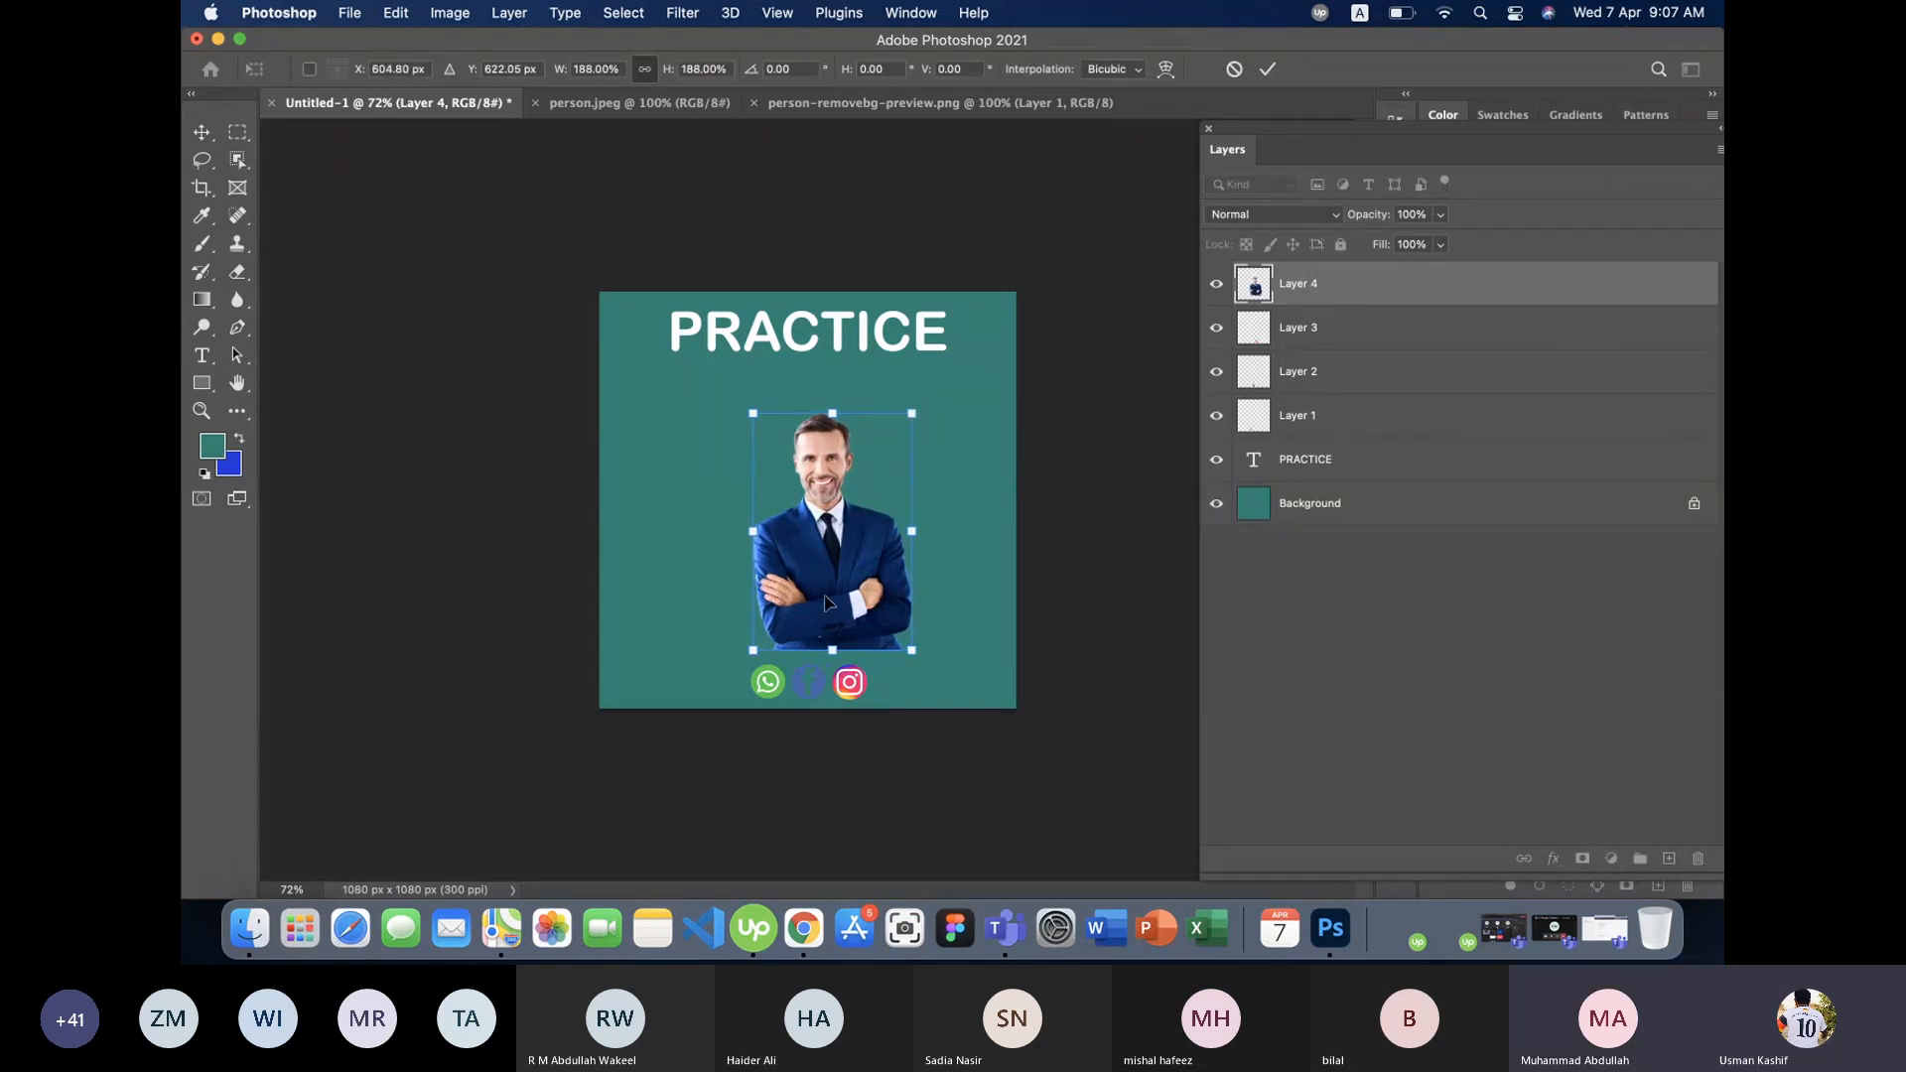
pyautogui.moveTo(827, 594); pyautogui.dragTo(904, 570)
pyautogui.press('Return')
pyautogui.click(1092, 574)
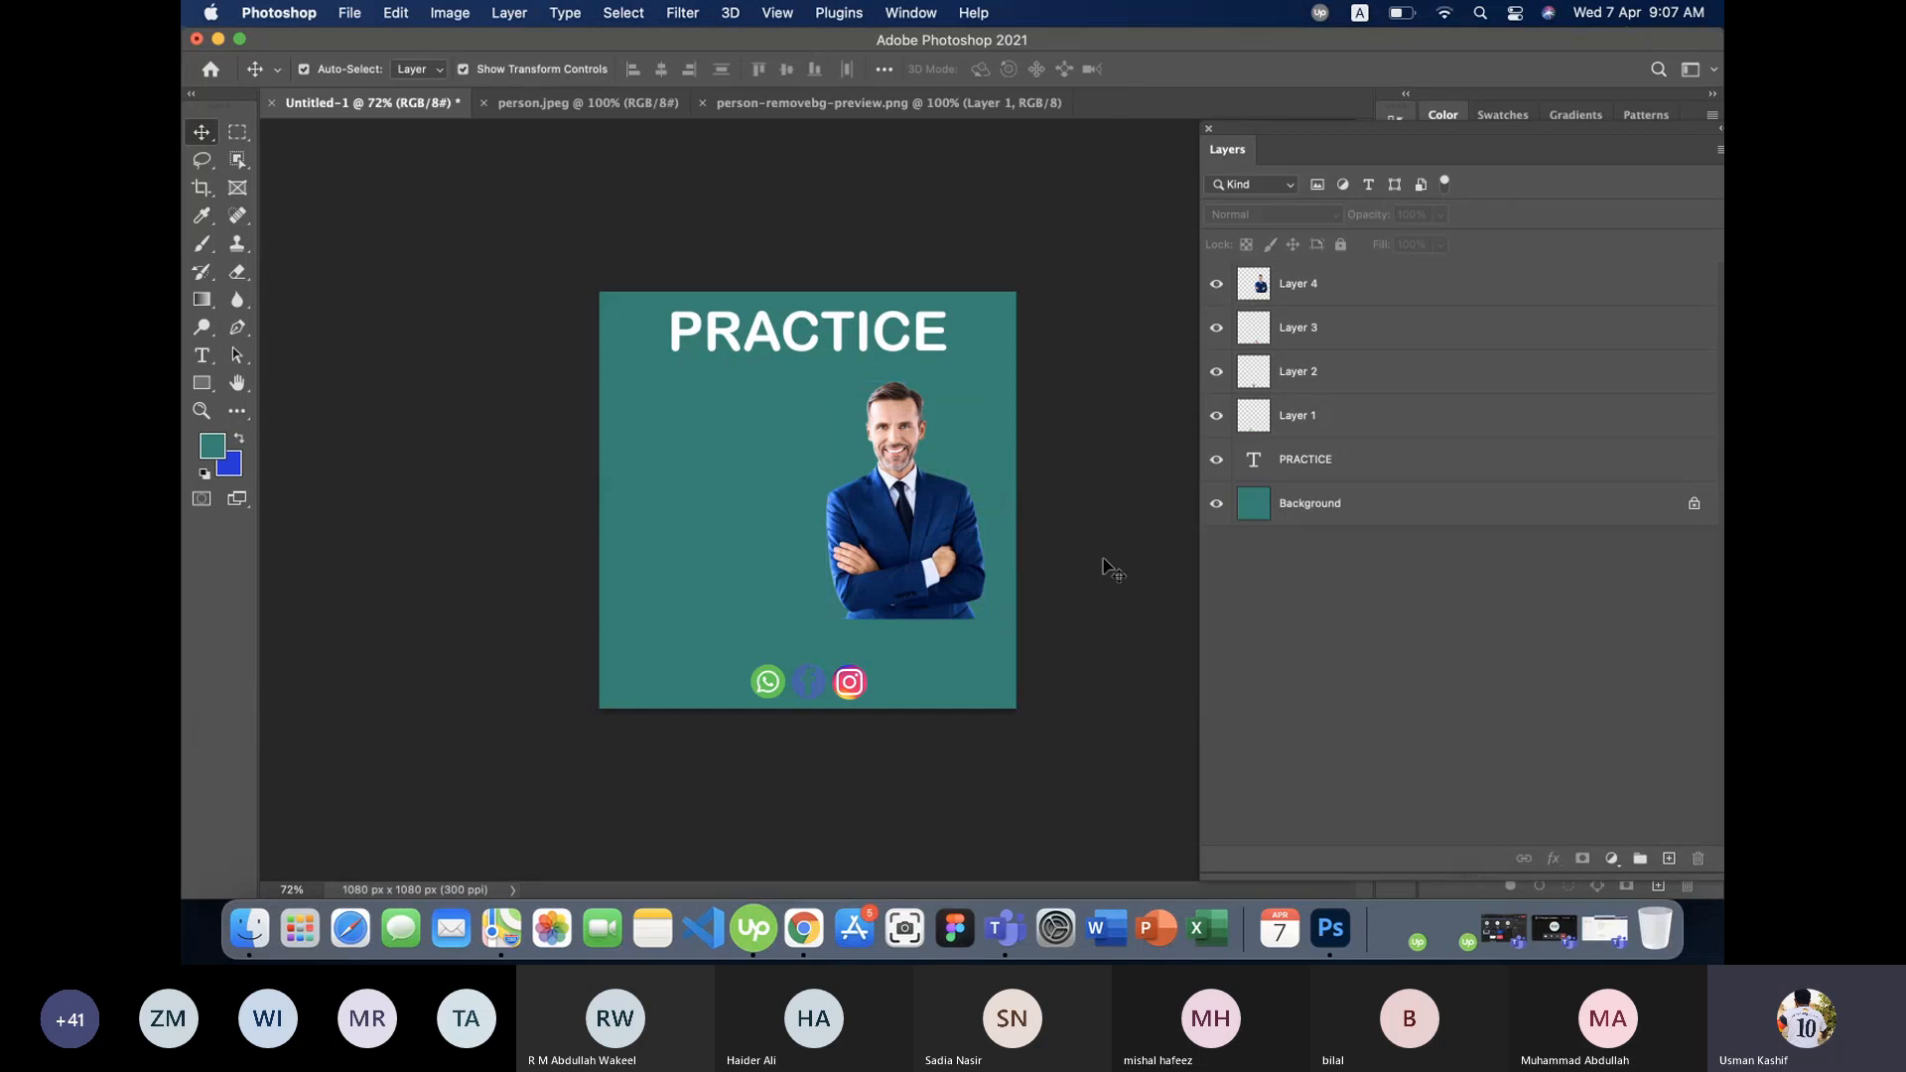
# - Add 12 pt text beside the business man reading "Hi, this is", the person's full name, "a full-time freelancer/ trainer.", "My main skills are:" and "sdfasdfas"
pyautogui.scroll(5, 673, 522)
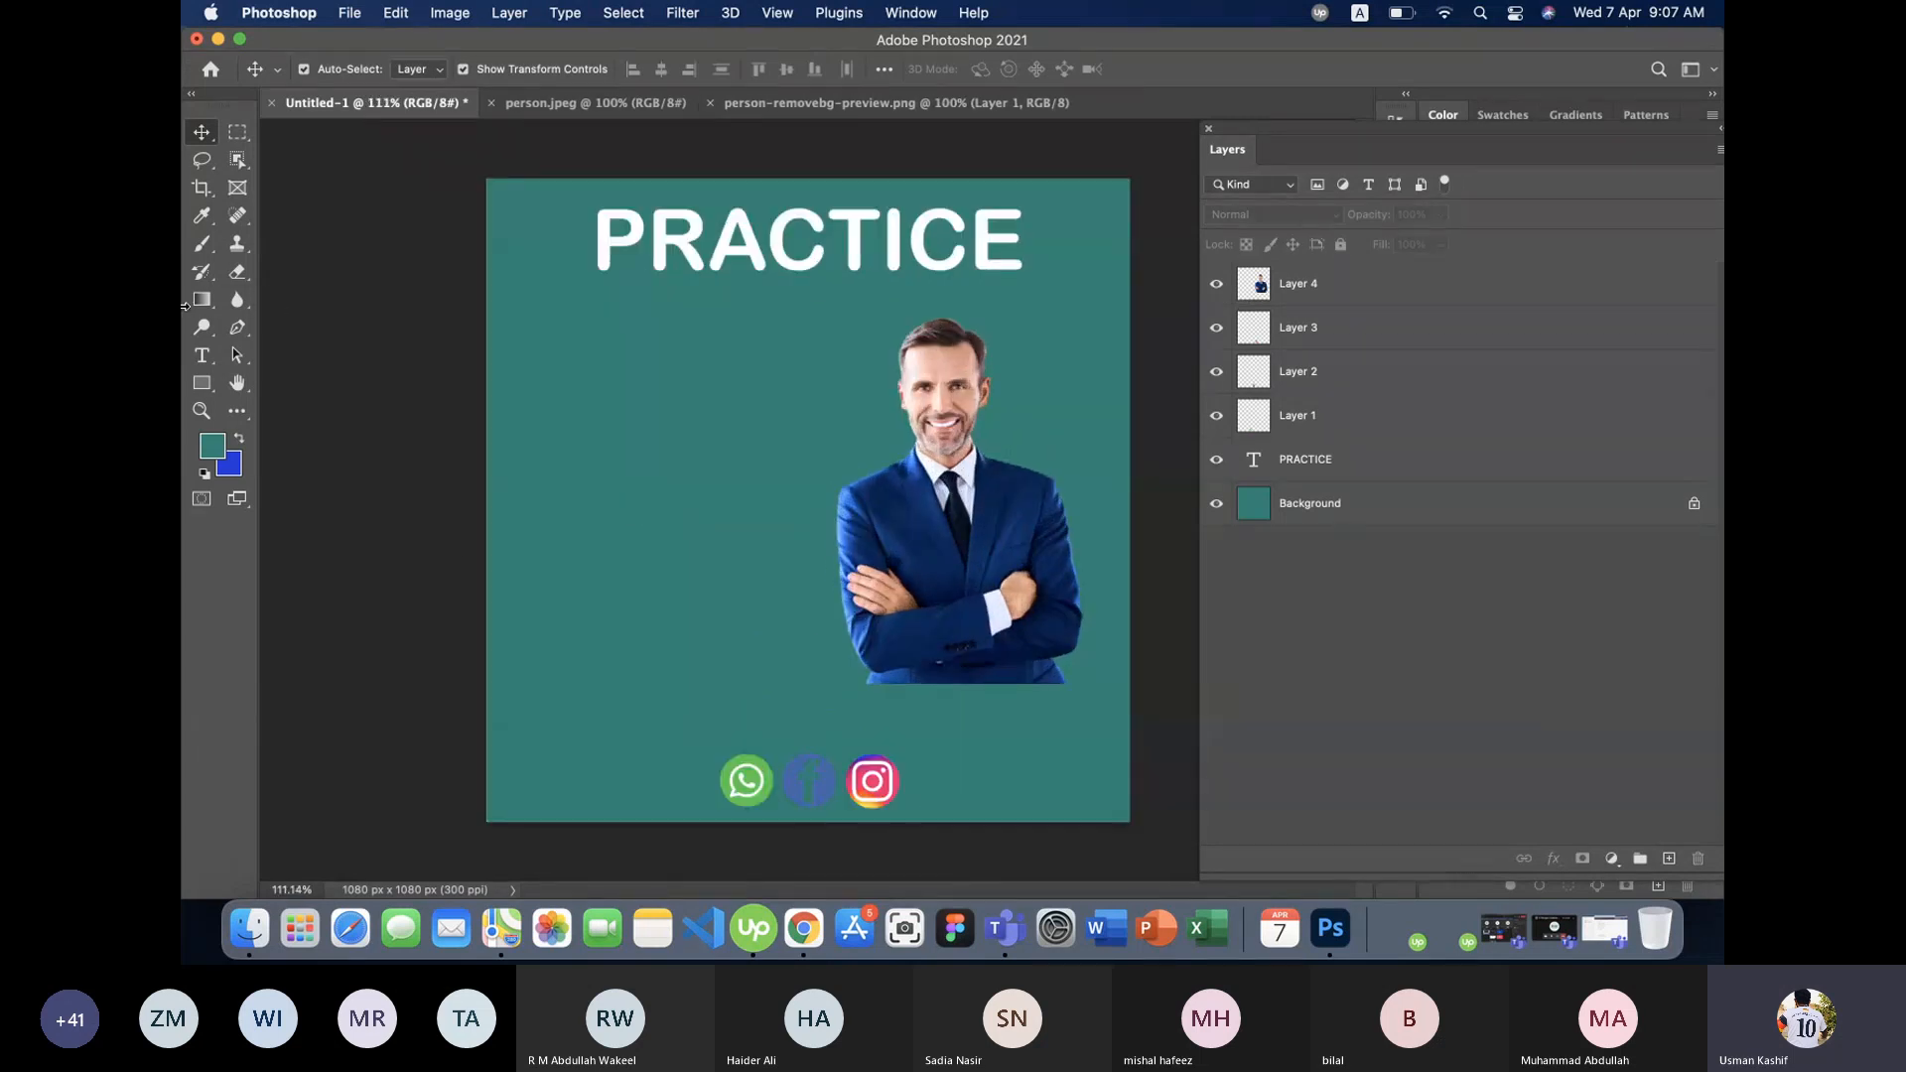
pyautogui.click(202, 354)
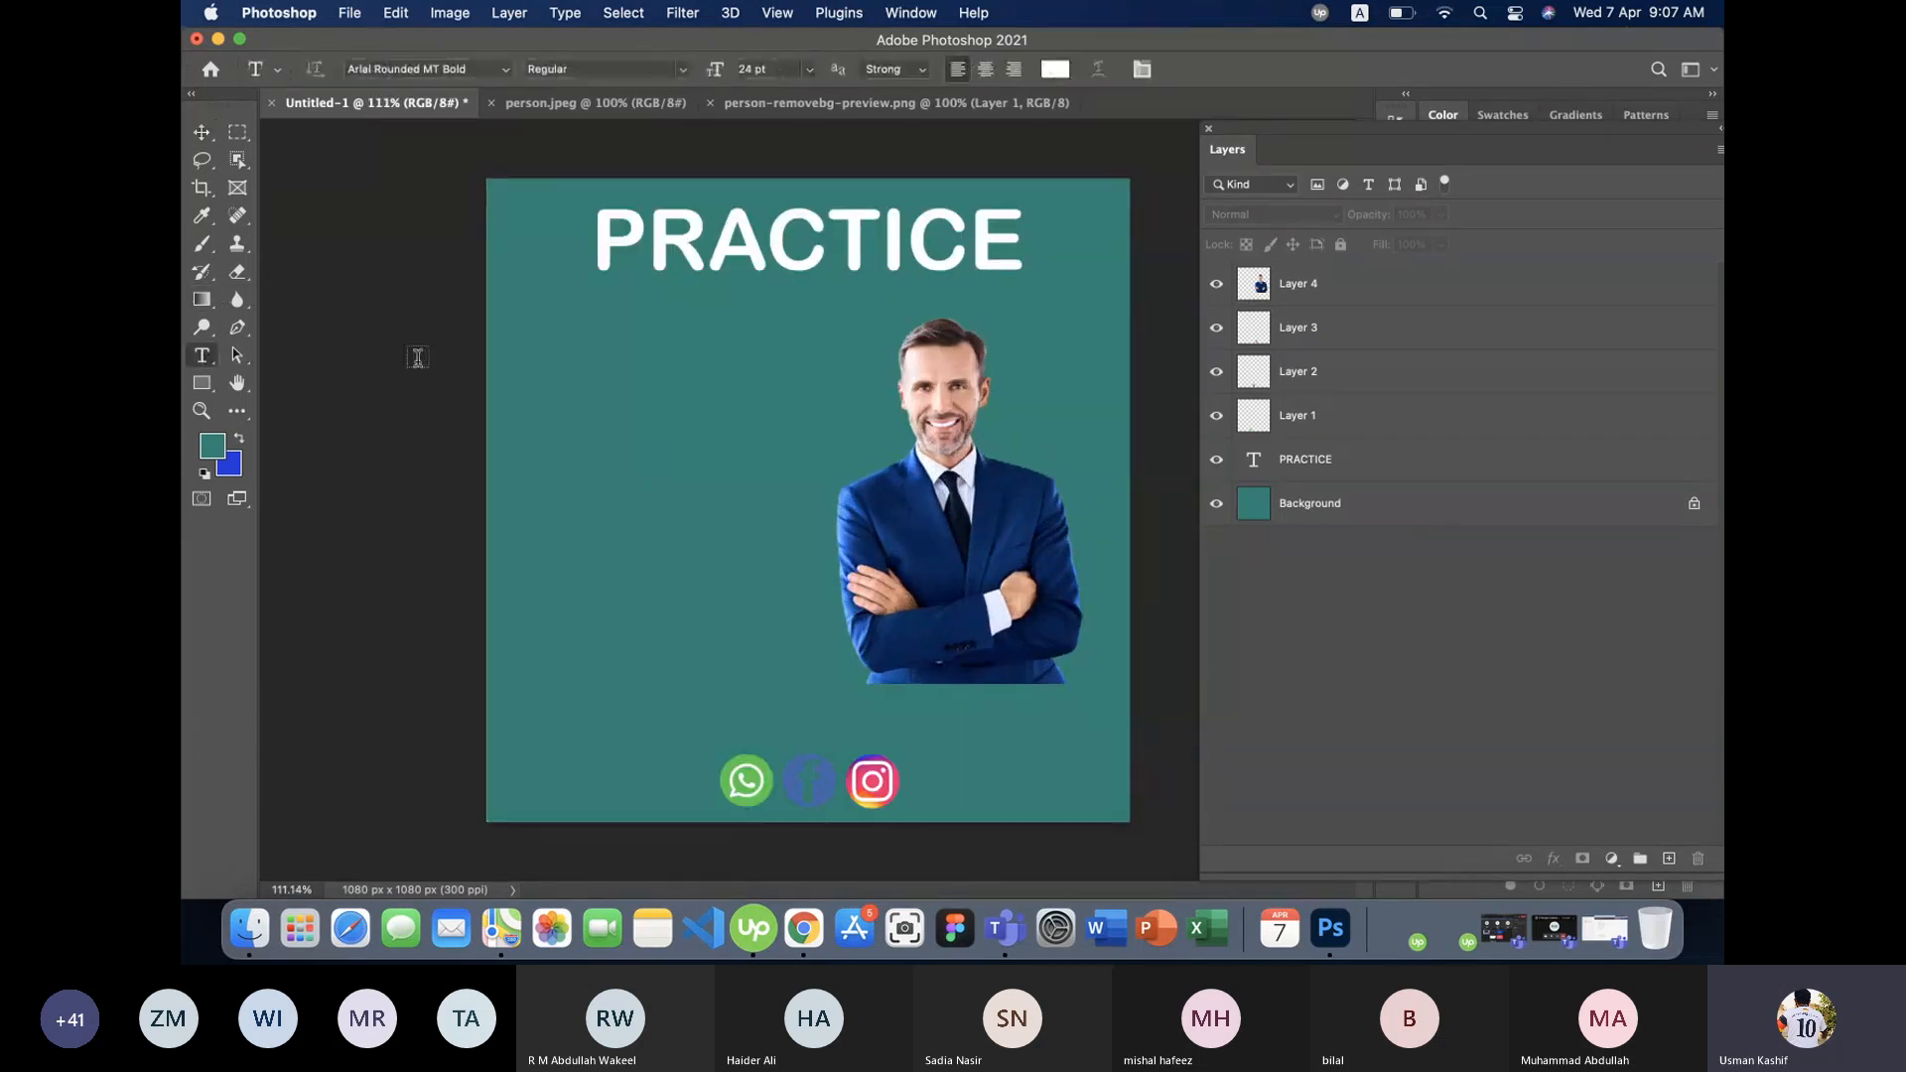
pyautogui.click(809, 70)
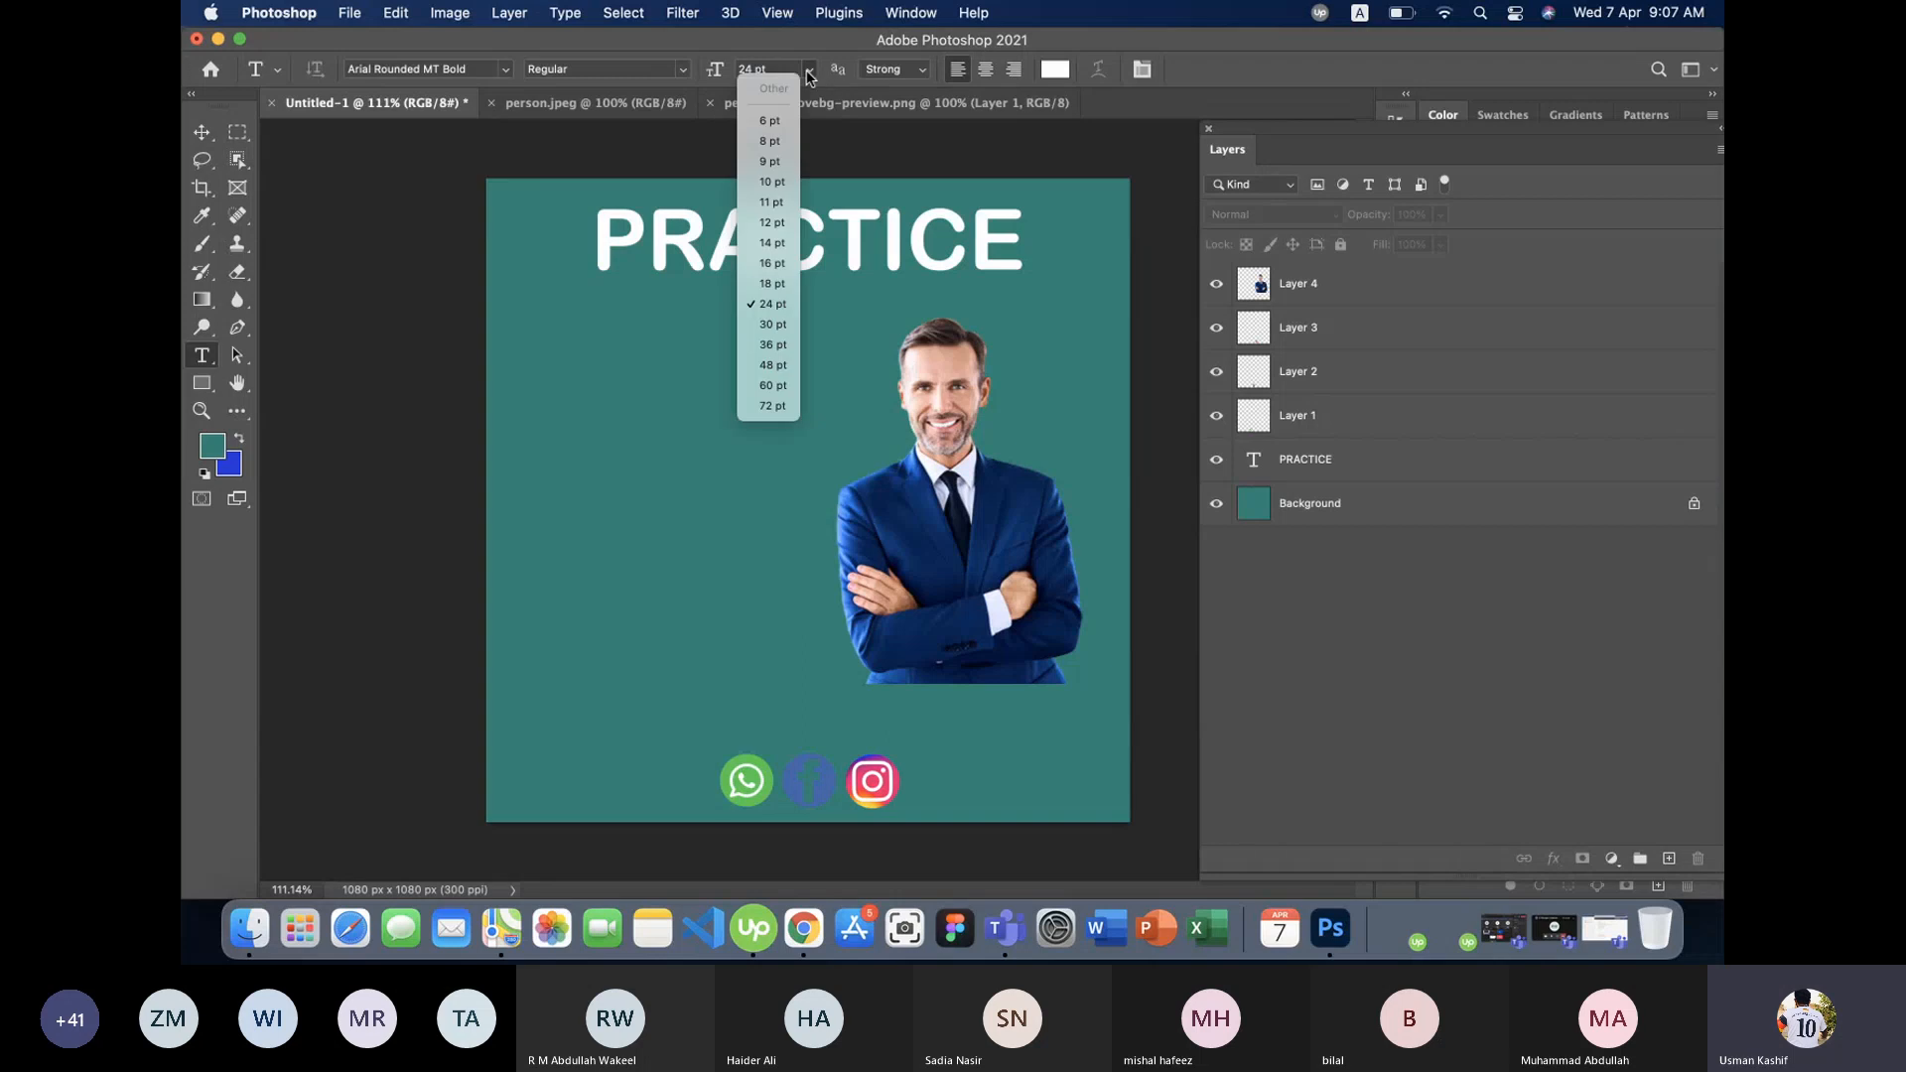
pyautogui.click(772, 223)
pyautogui.click(538, 408)
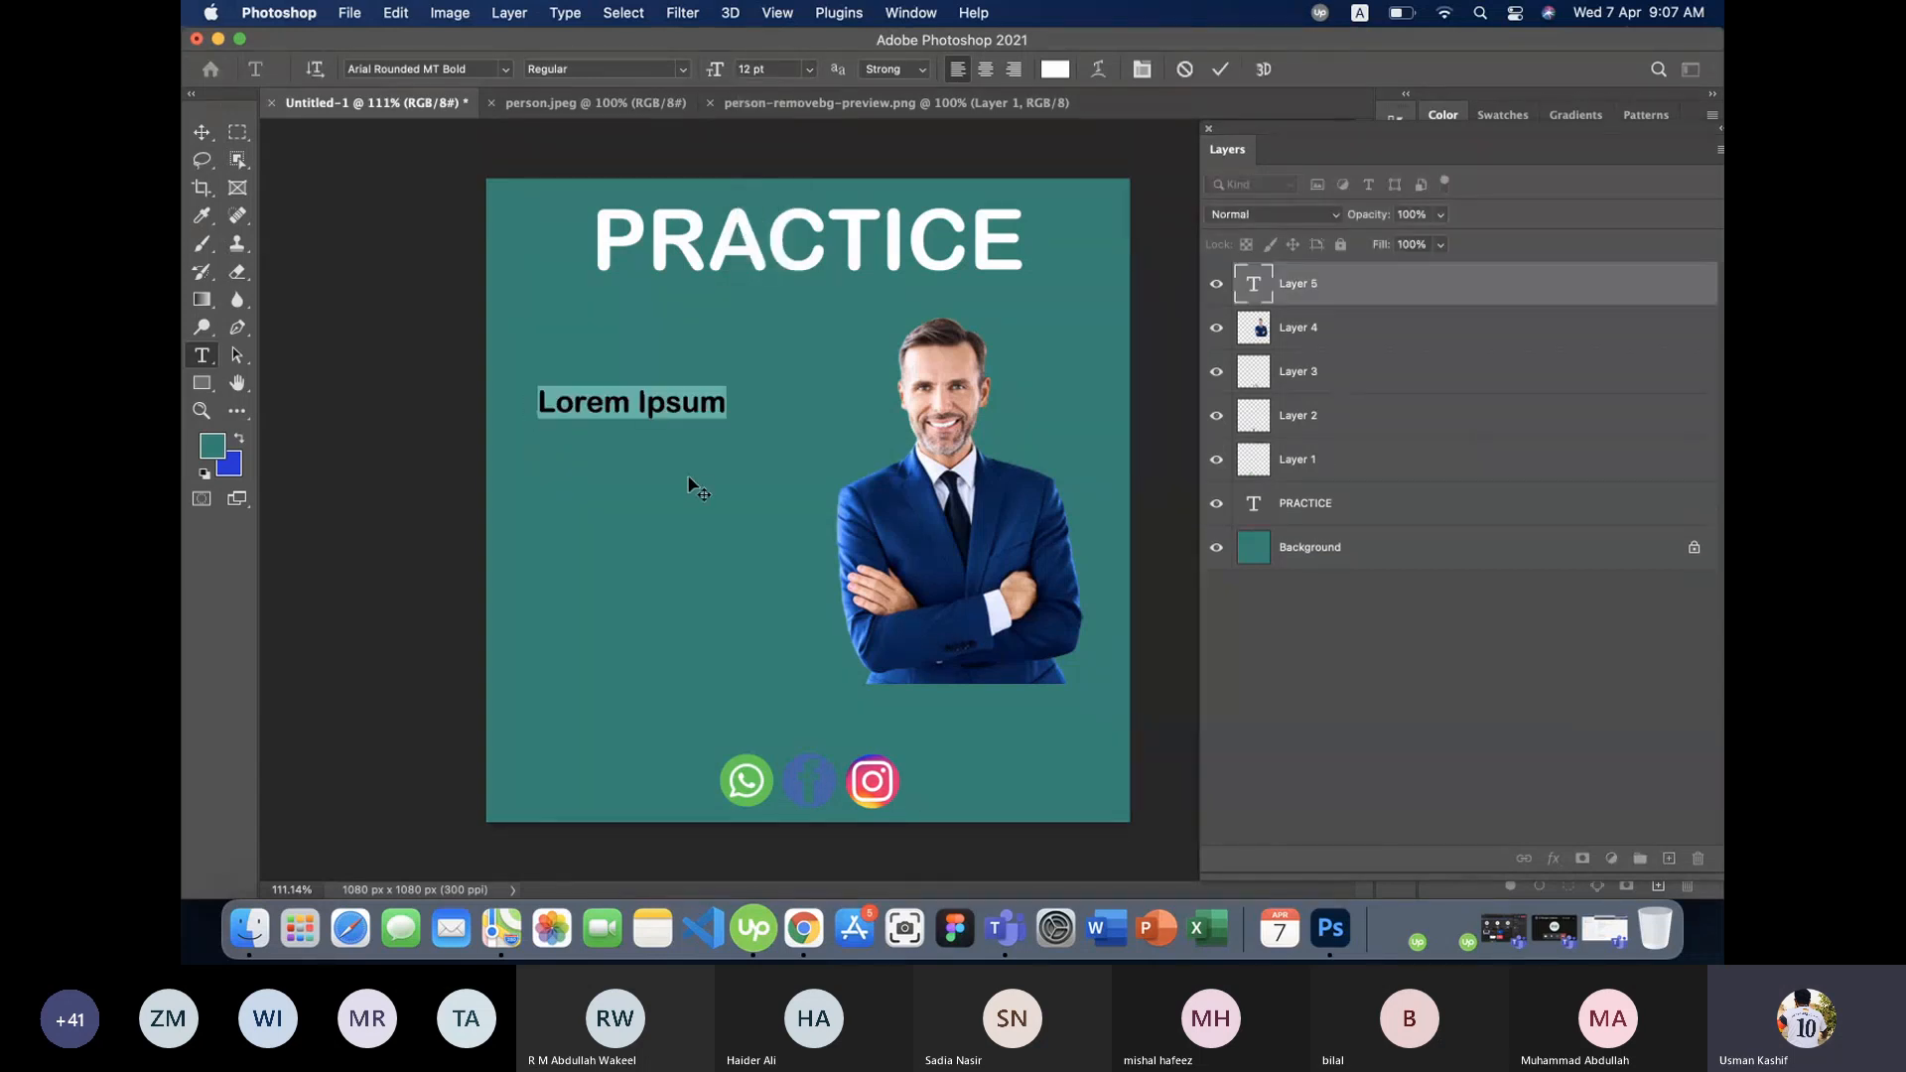
pyautogui.write('Hi,')
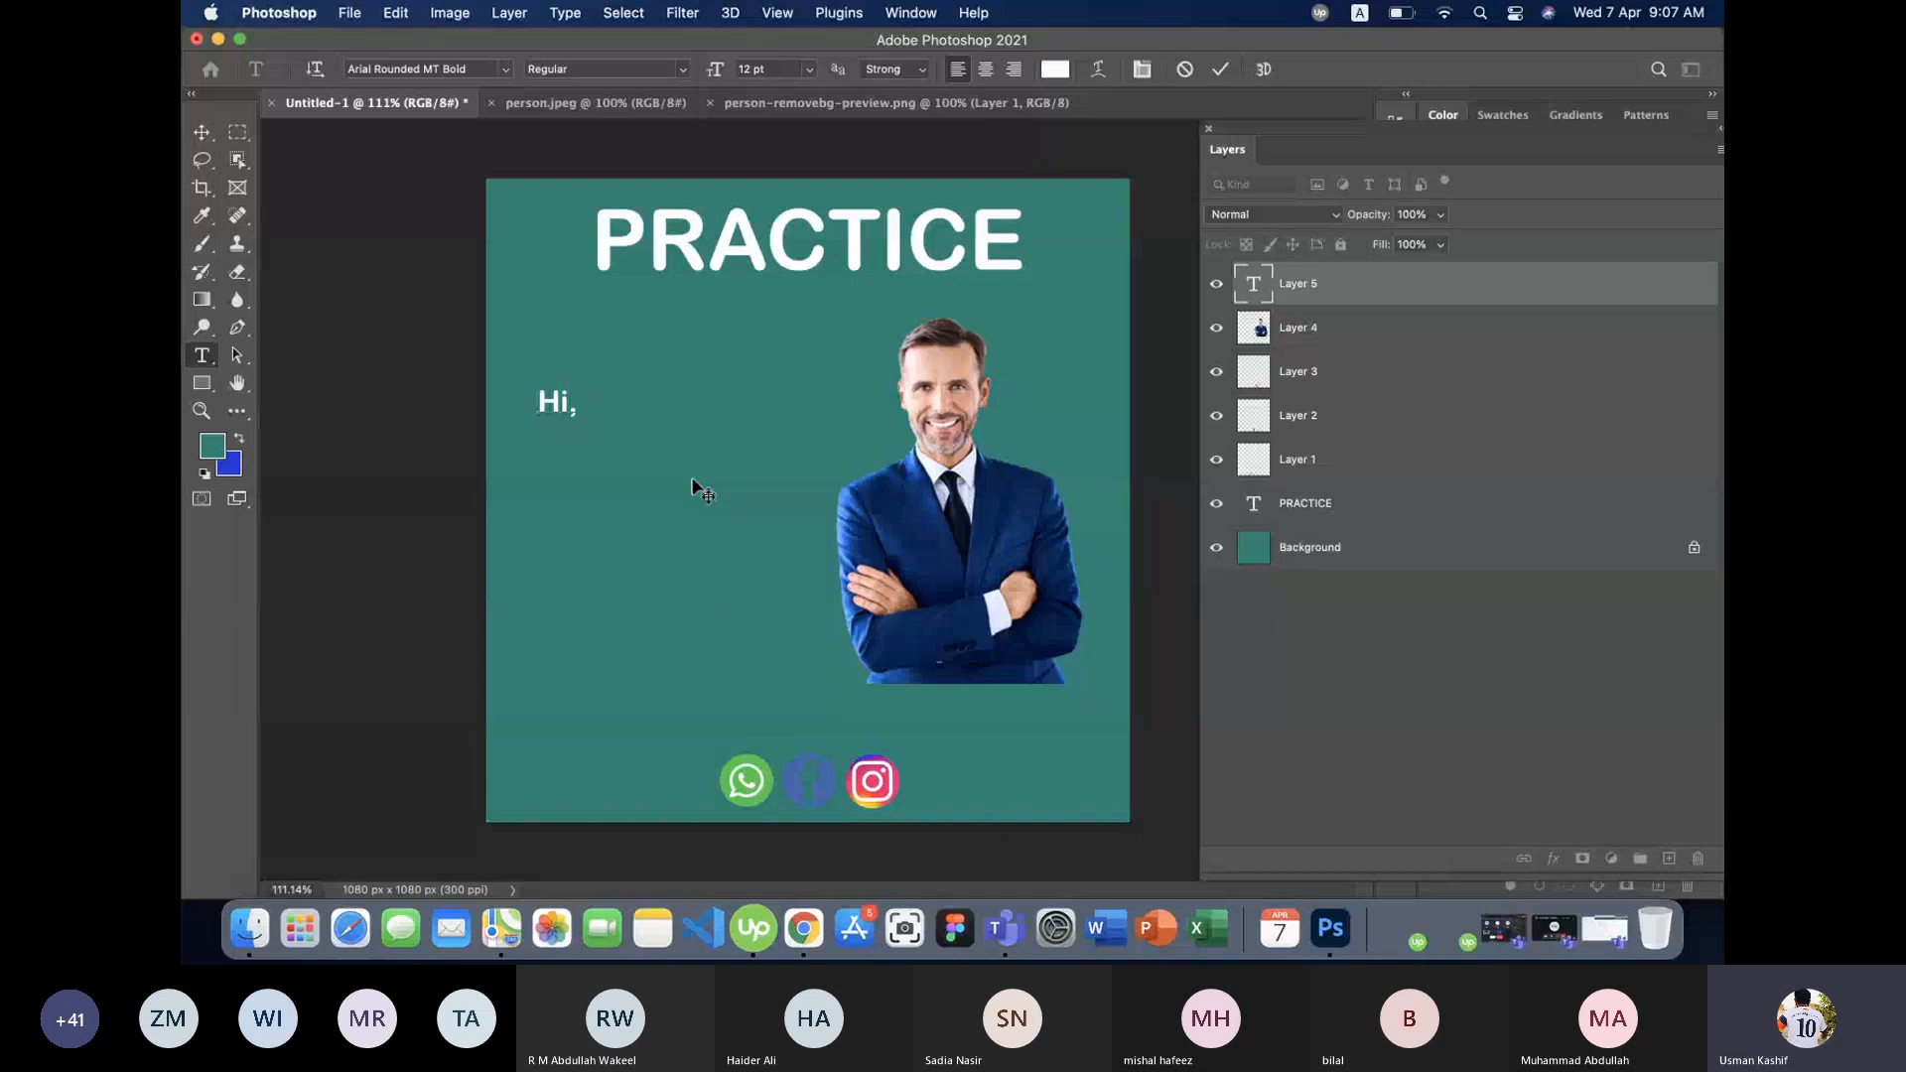
pyautogui.write(' this is Umsn')
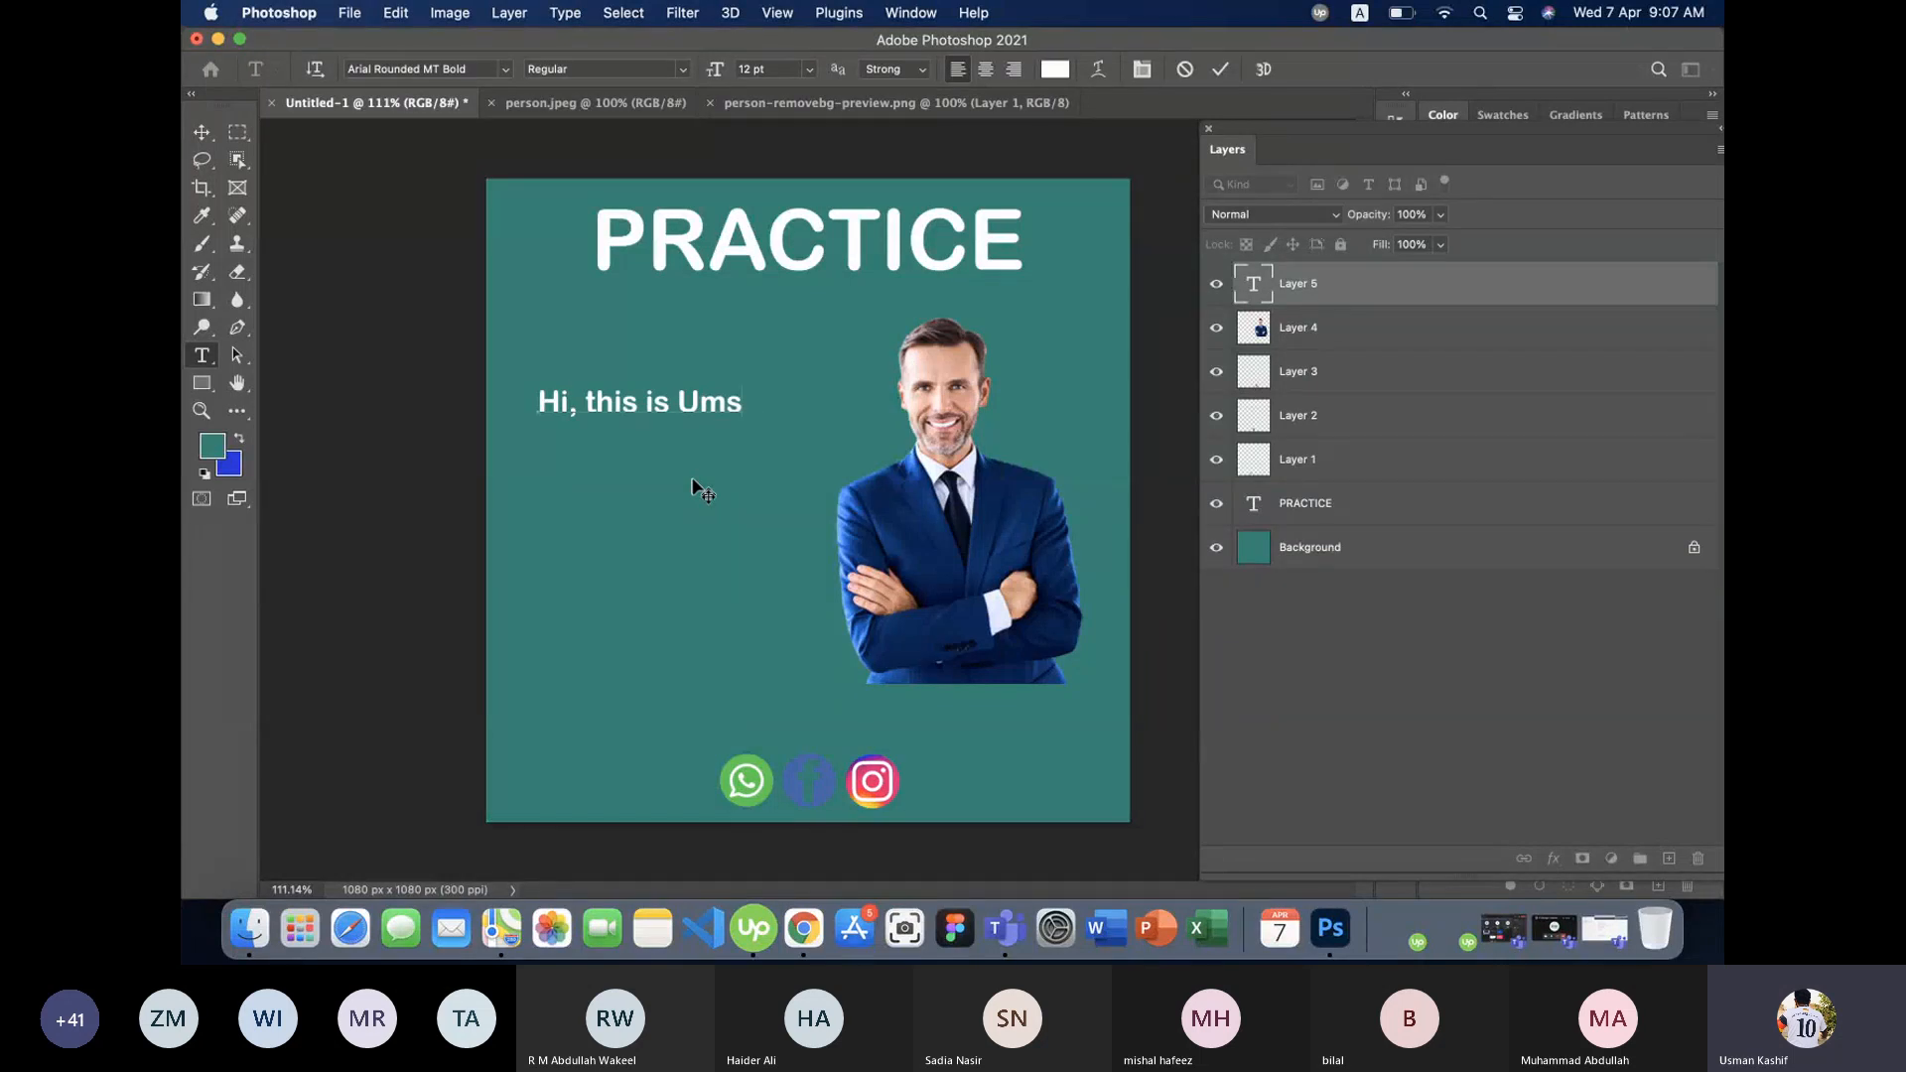
pyautogui.press('BackSpace')
pyautogui.press('BackSpace')
pyautogui.press('BackSpace')
pyautogui.write('Usman Kashi')
pyautogui.write('f')
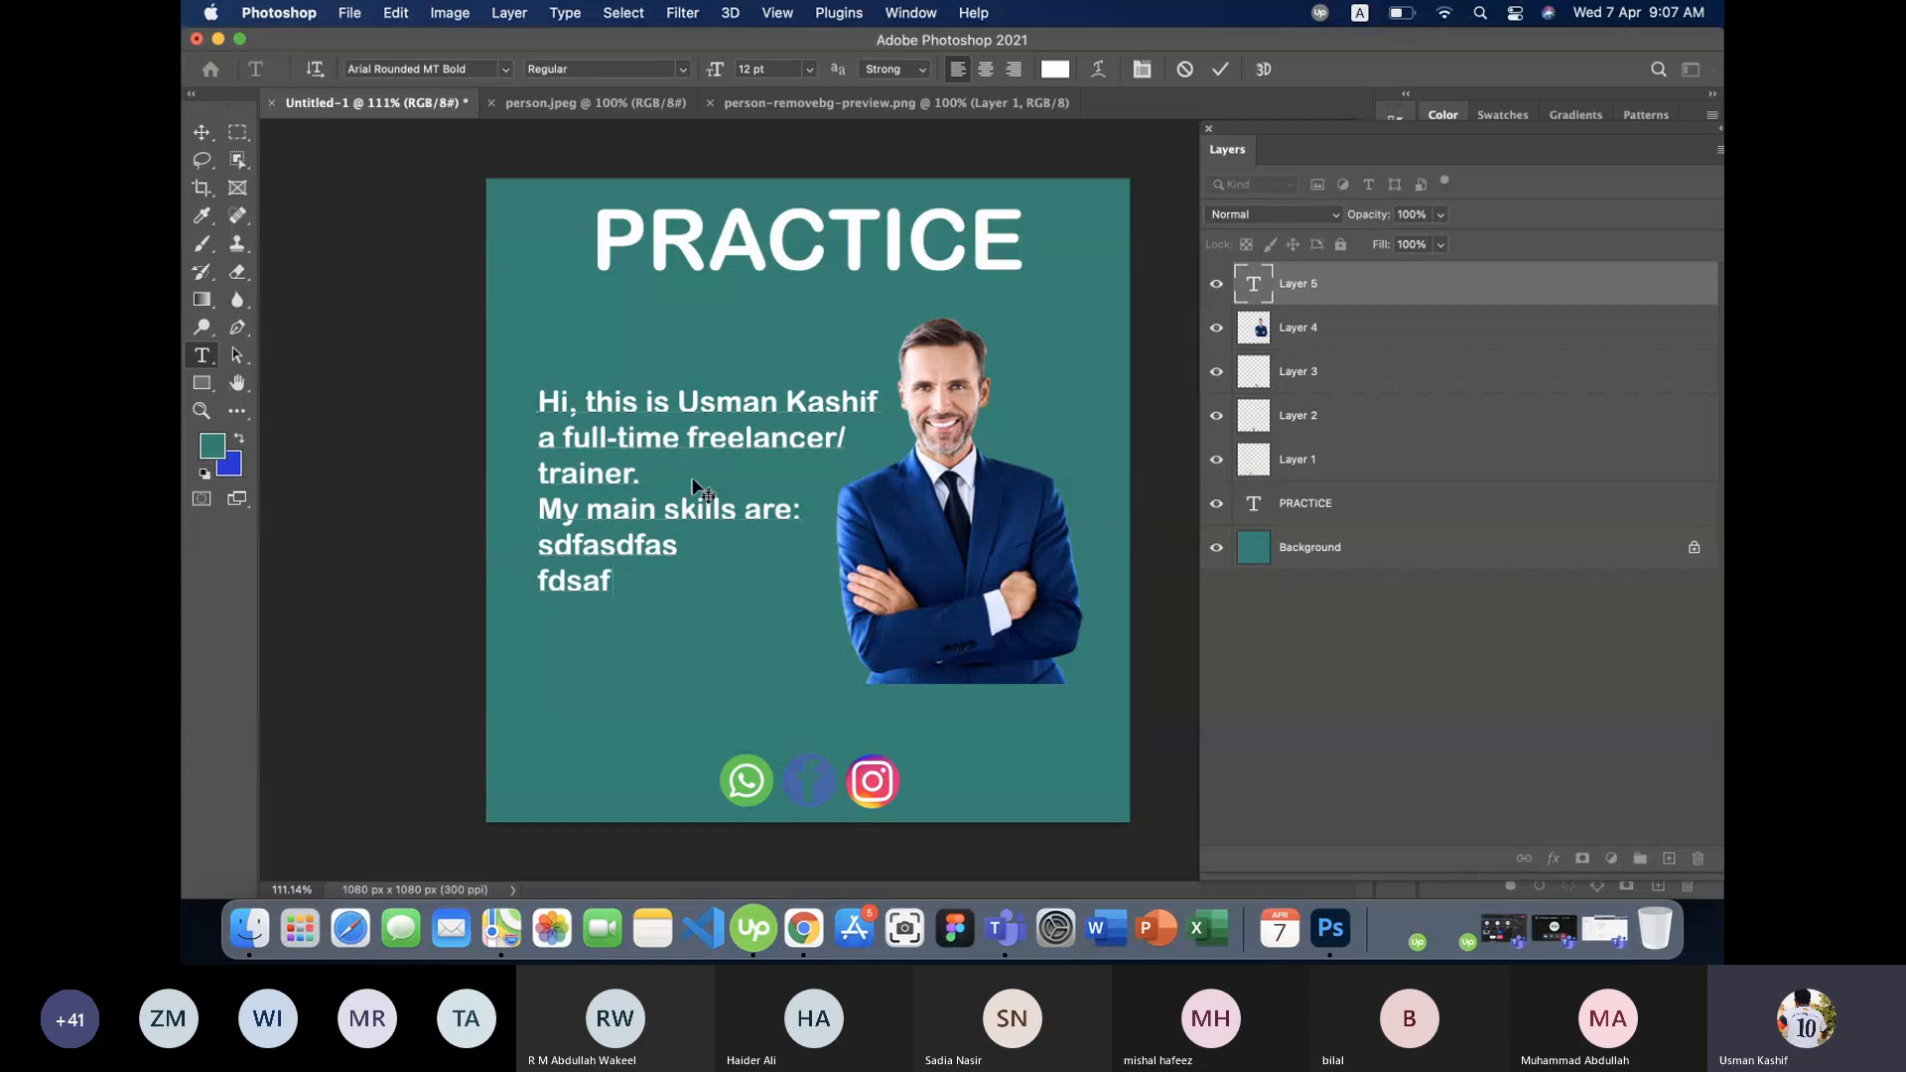
# - Complete the introduction text with the placeholder lines "fdsafasdfasdf" and "asdfasdfasdfasdf" and commit it
pyautogui.write('asdfasdf')
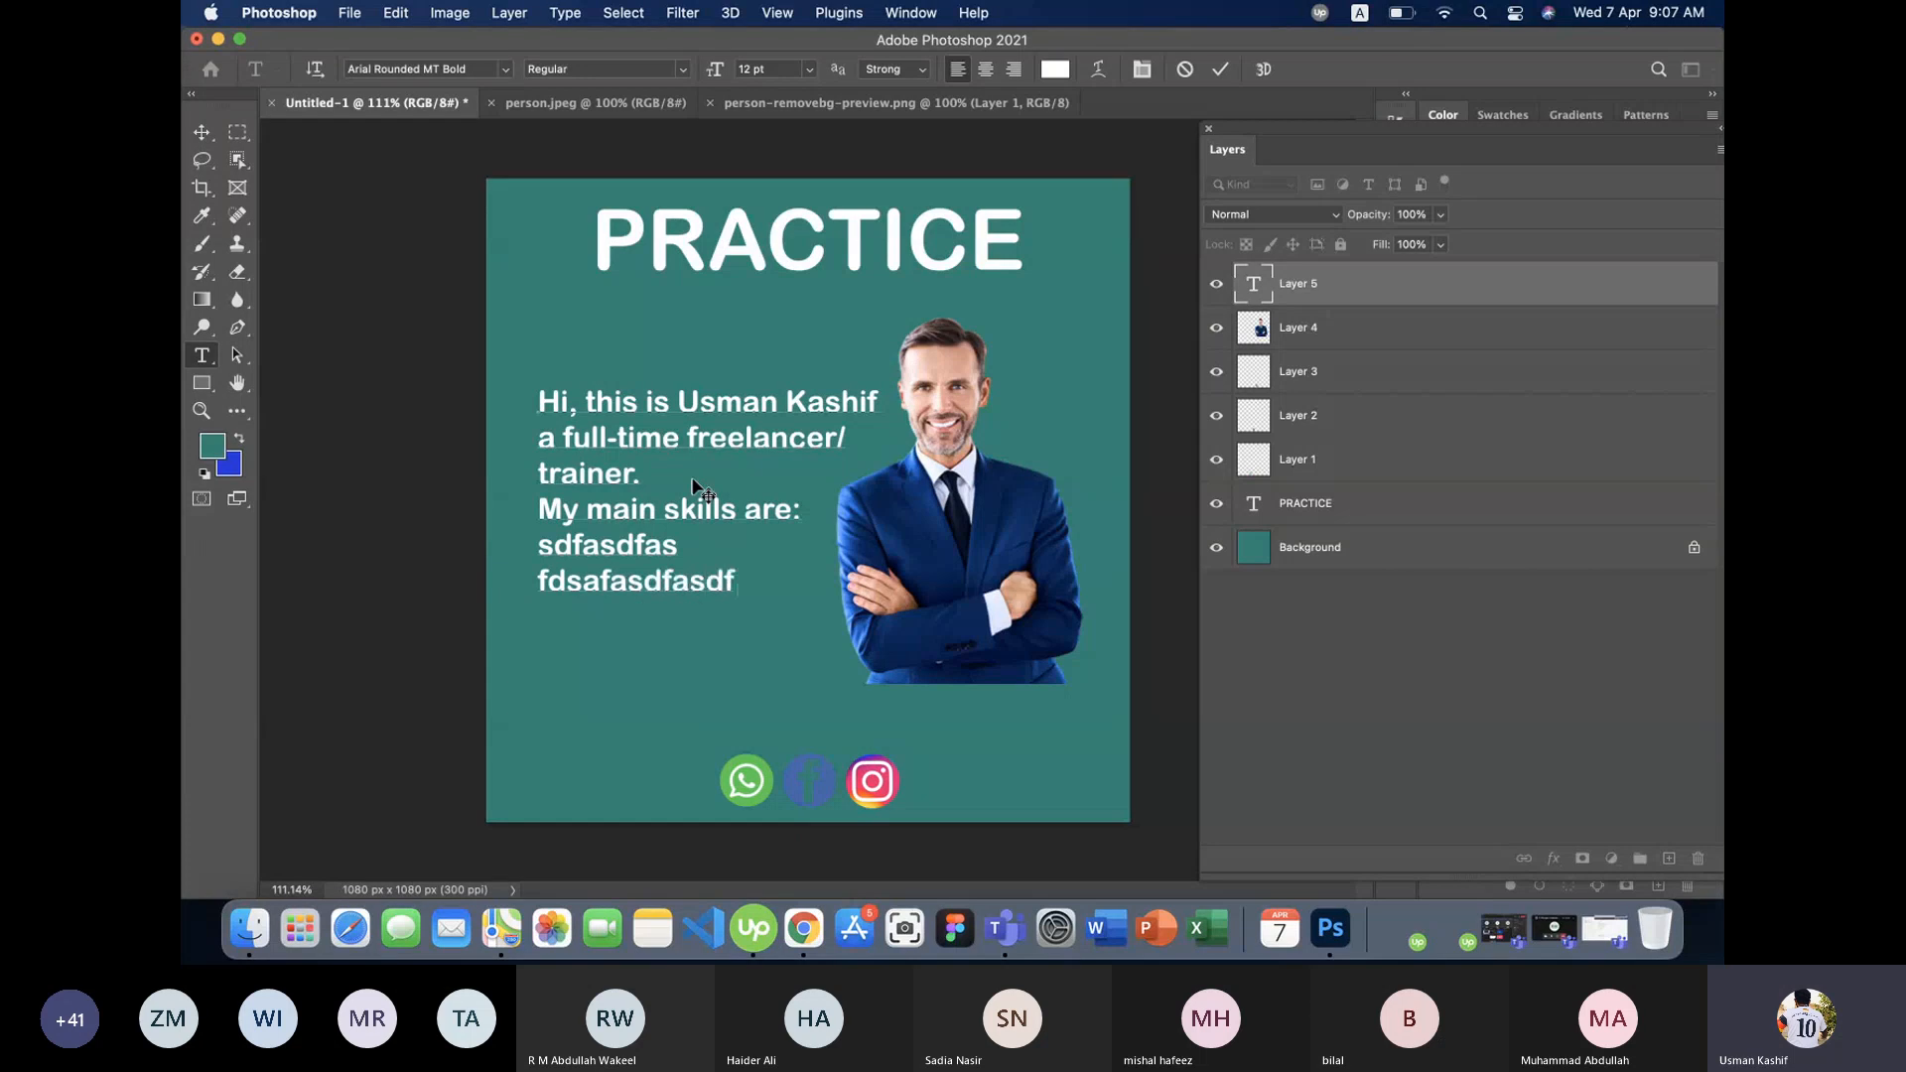
pyautogui.press('Return')
pyautogui.write('asdfasdfasdfasdf')
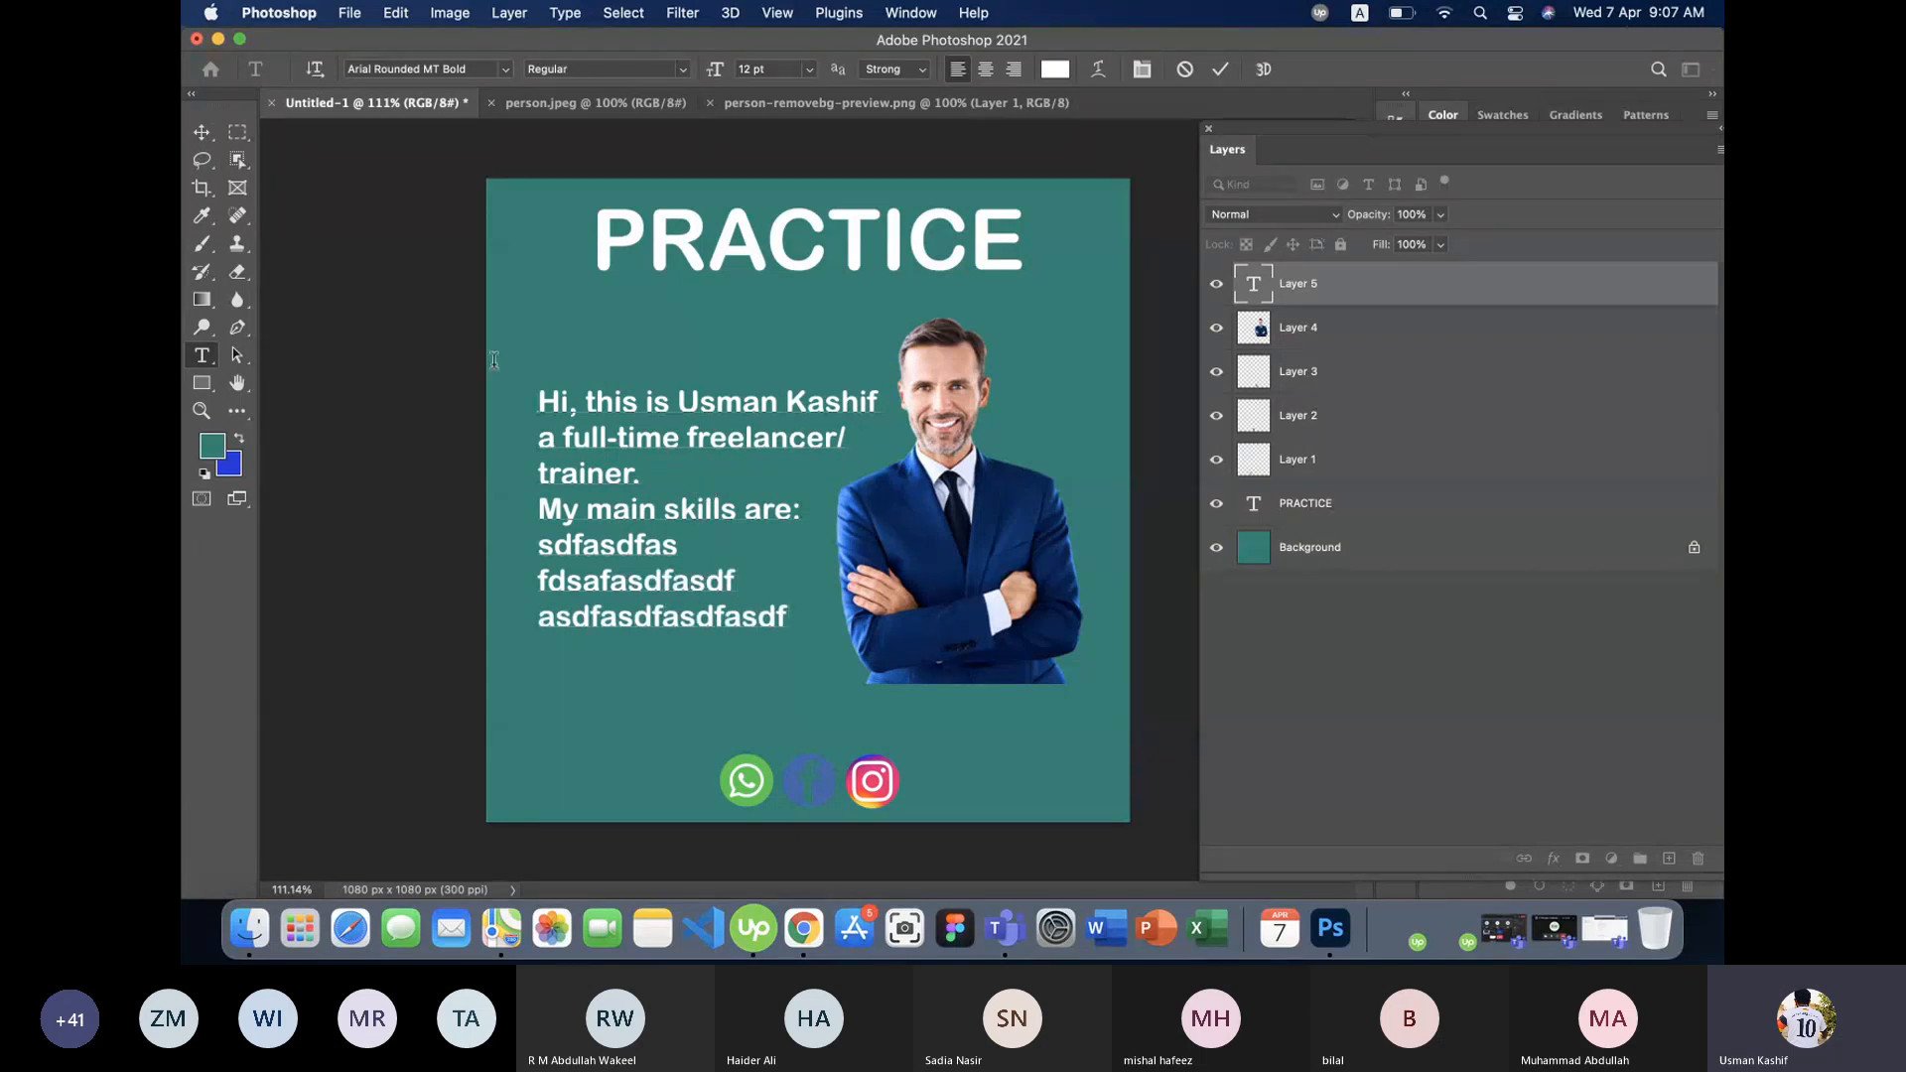
pyautogui.click(202, 132)
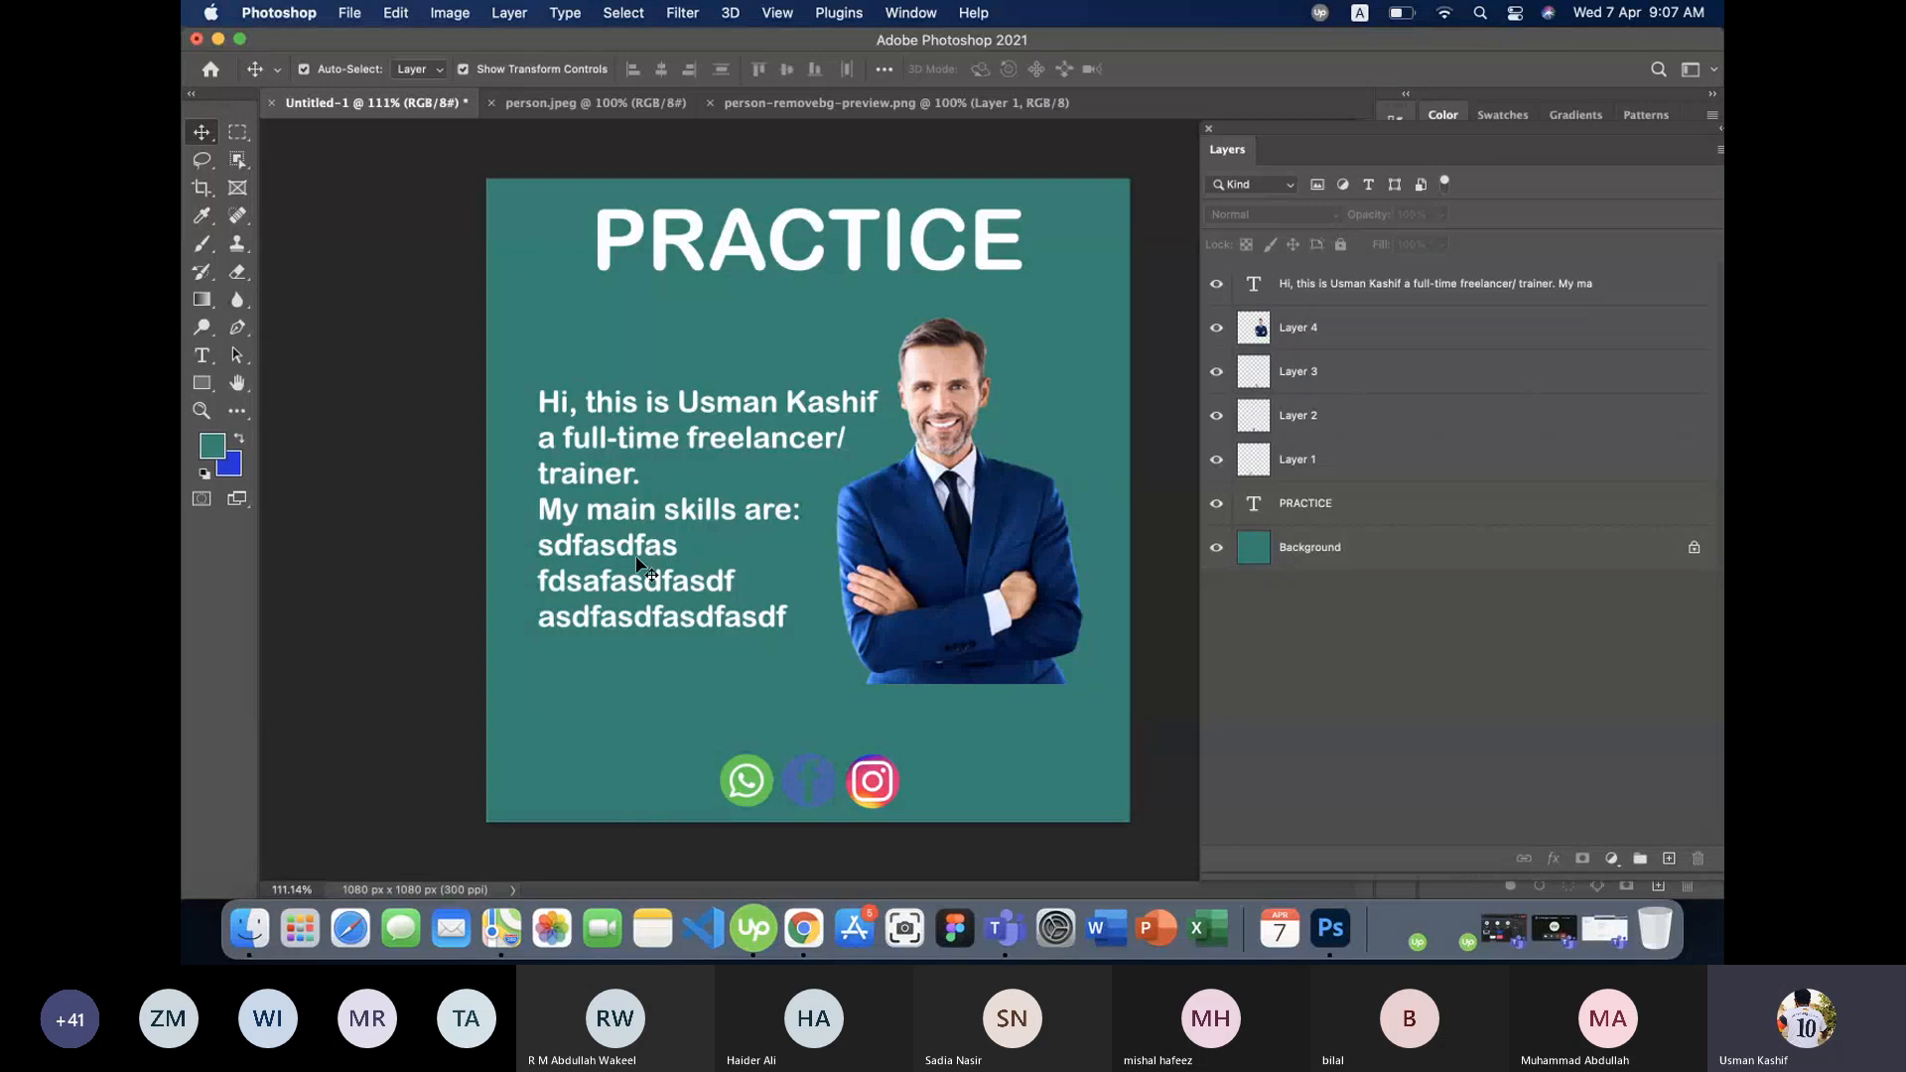
# - Move the business man slightly to the right, away from the introduction text, and deselect his layer
pyautogui.moveTo(935, 484); pyautogui.dragTo(953, 482)
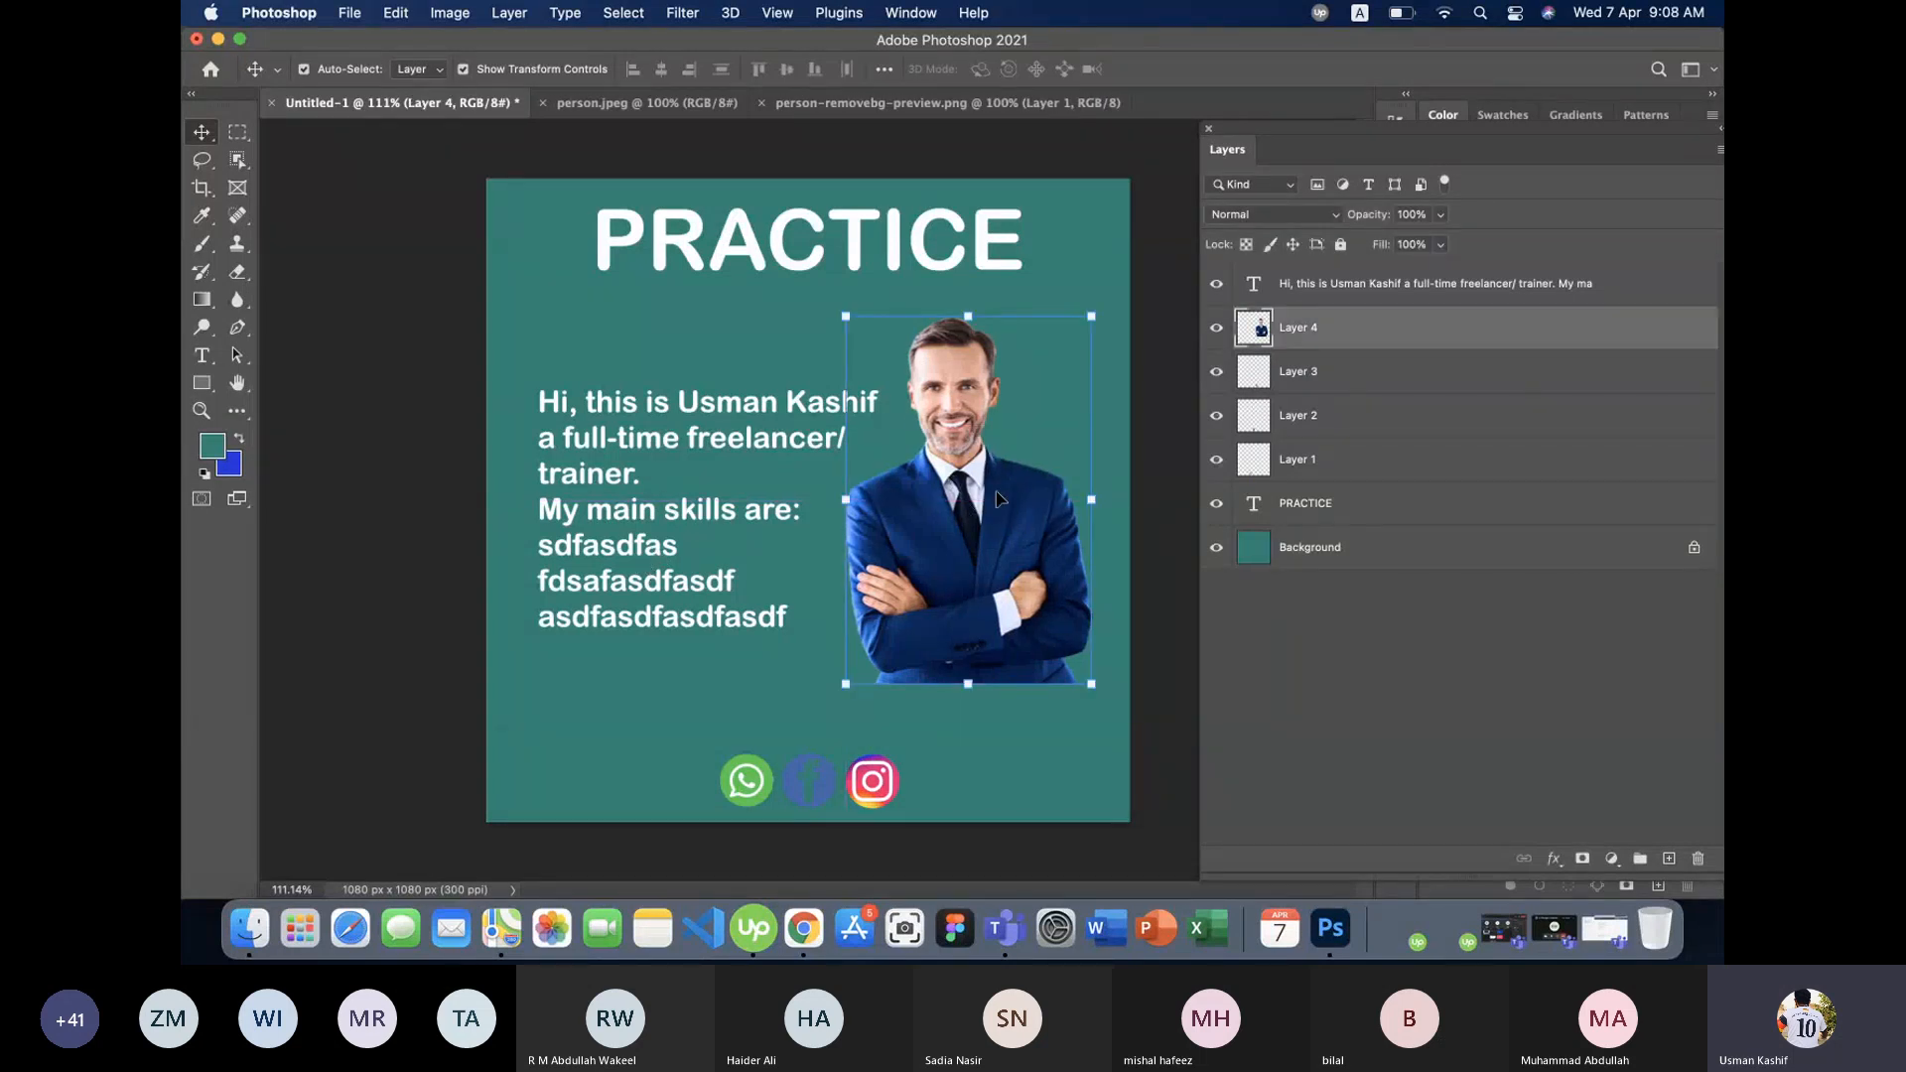
pyautogui.click(842, 589)
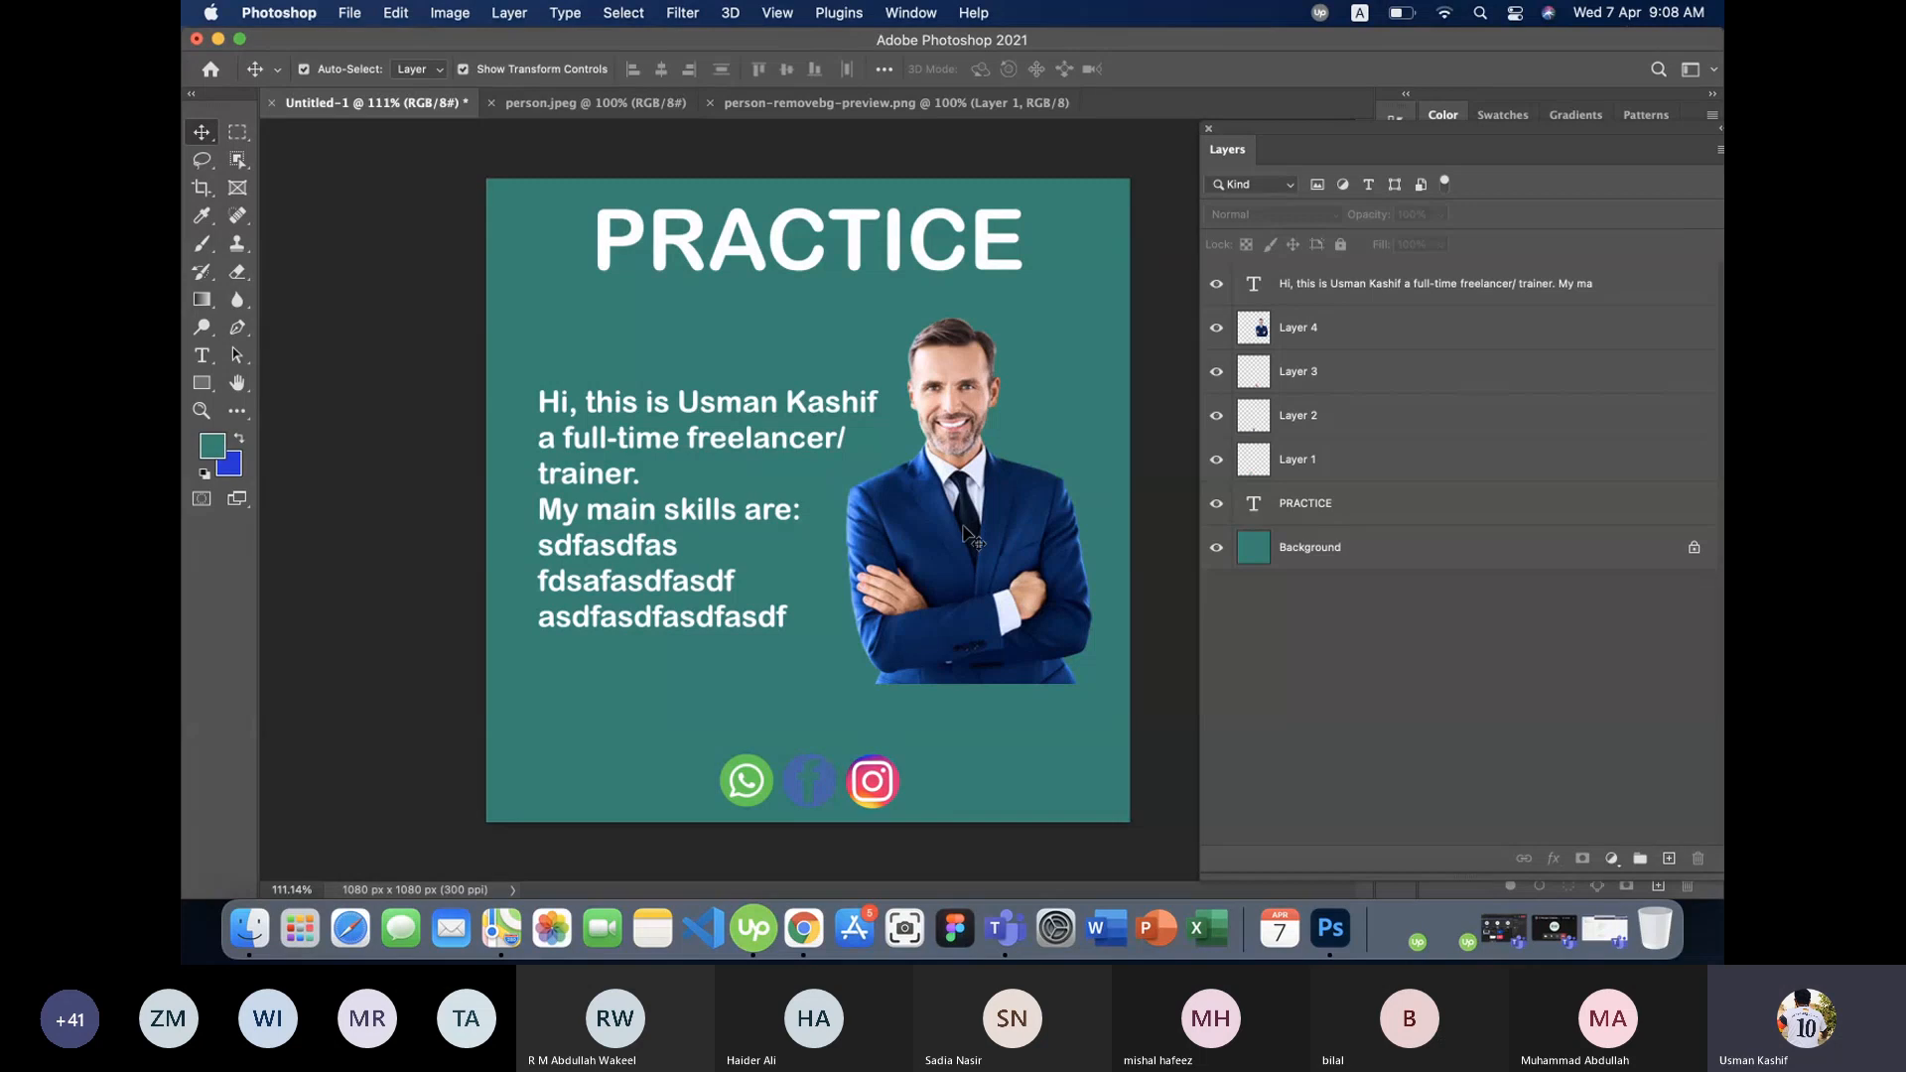
# - Switch to Chrome to review the remove.bg page with the background-removed image, and return to Photoshop
pyautogui.click(805, 928)
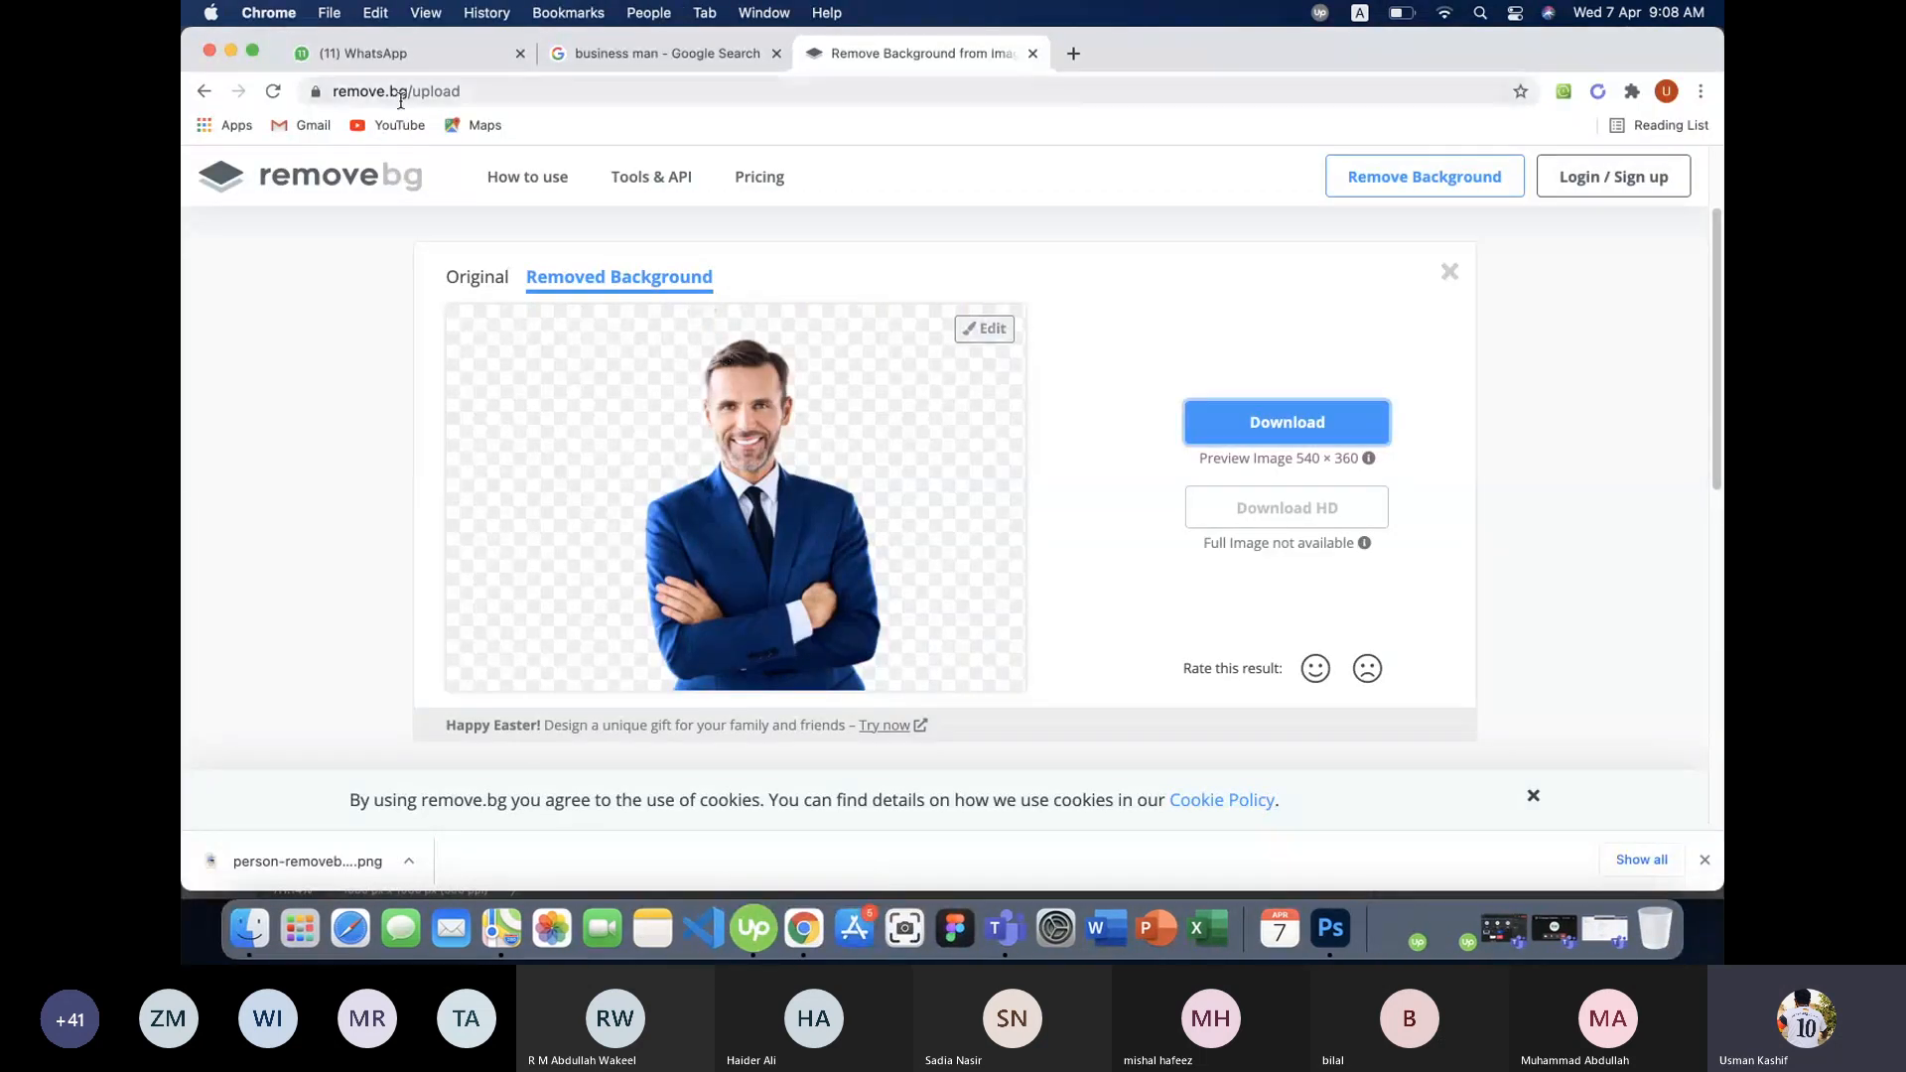
pyautogui.scroll(-10, 559, 302)
pyautogui.scroll(12, 659, 421)
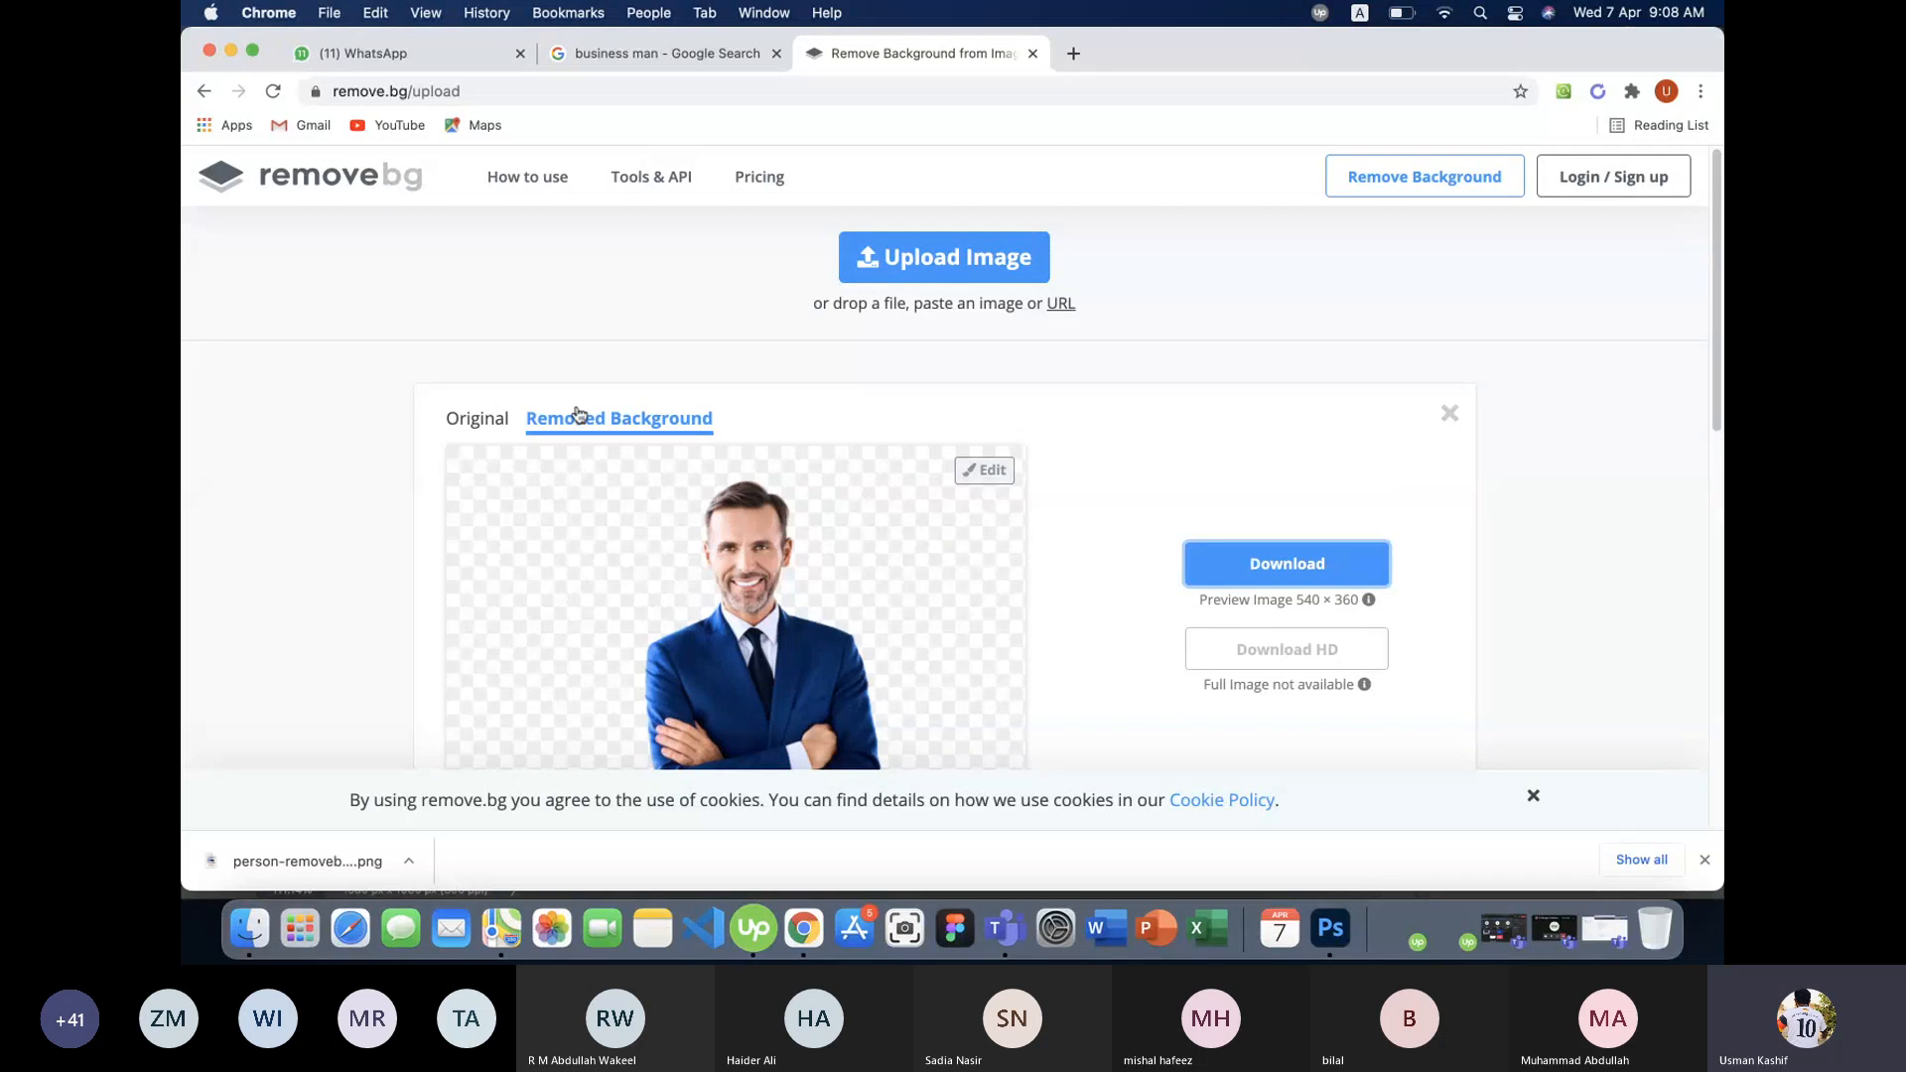
pyautogui.scroll(-1, 637, 459)
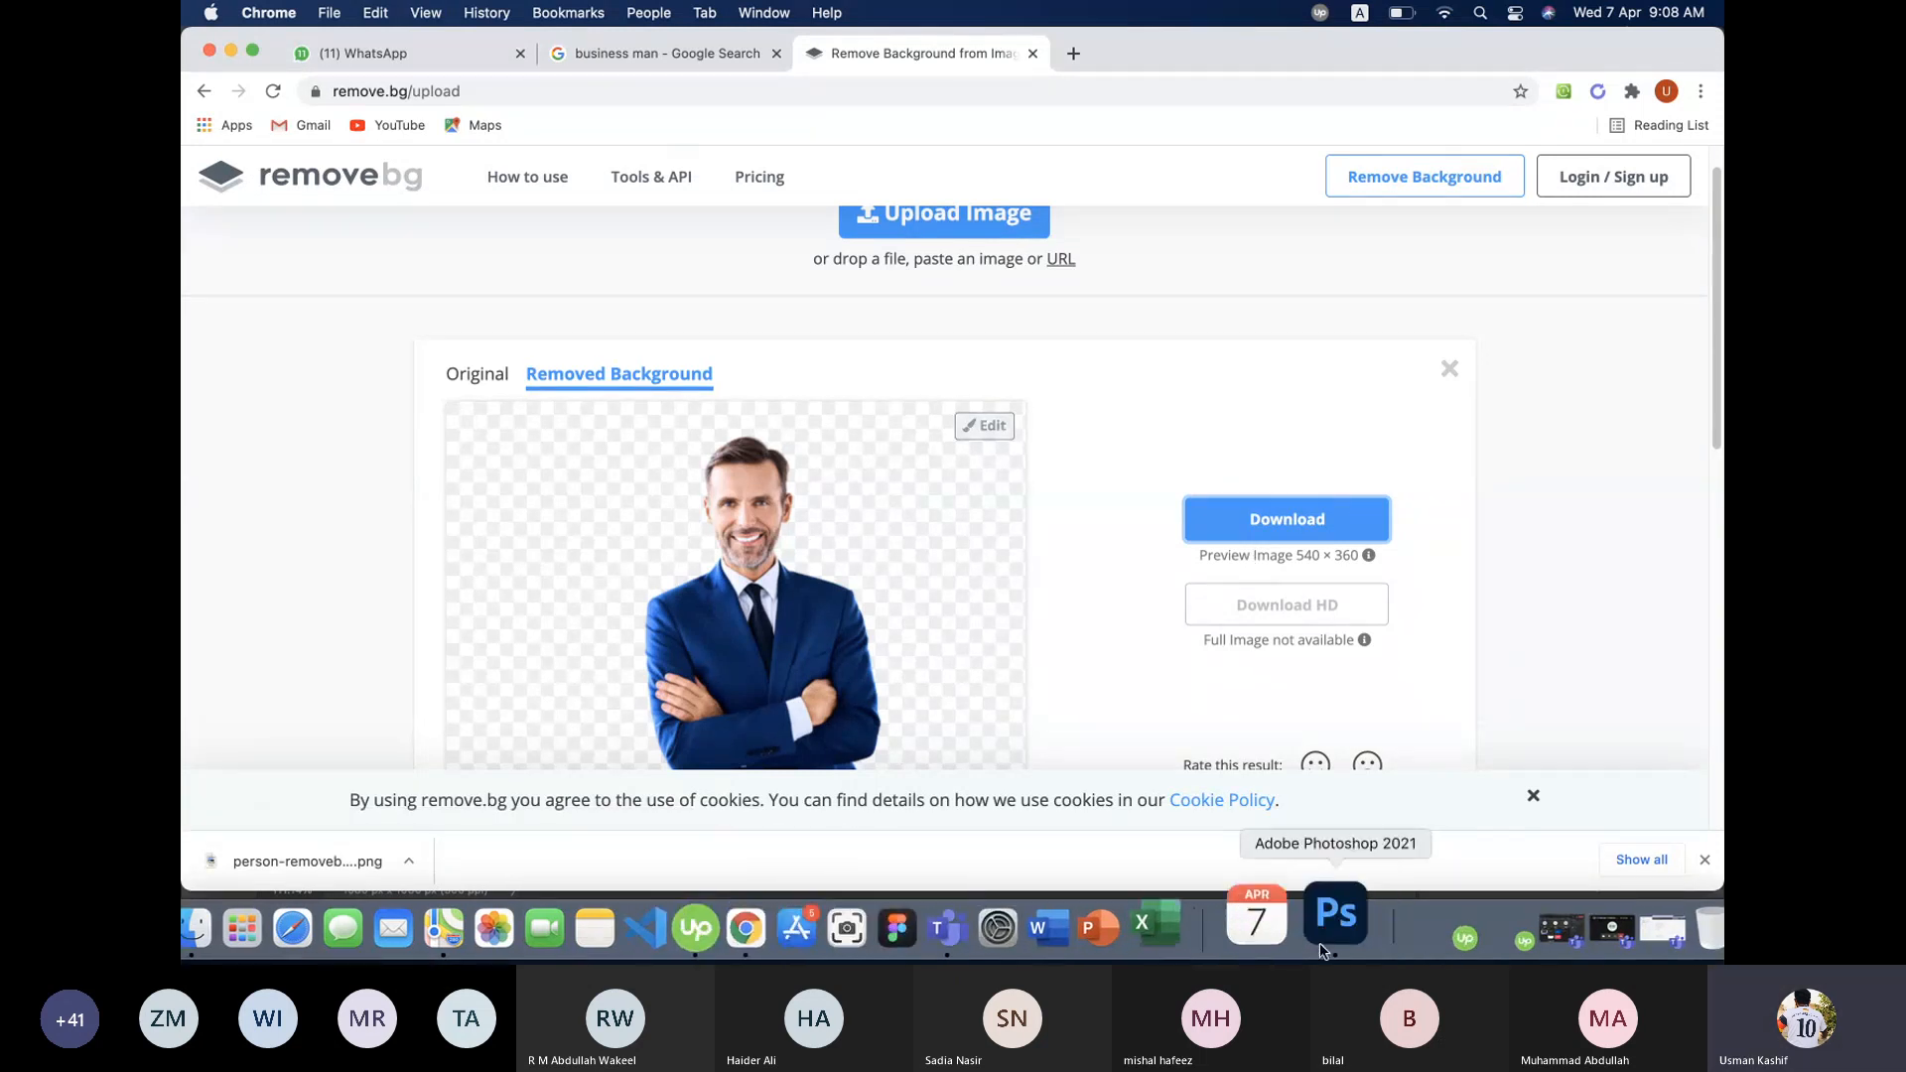
pyautogui.click(1321, 945)
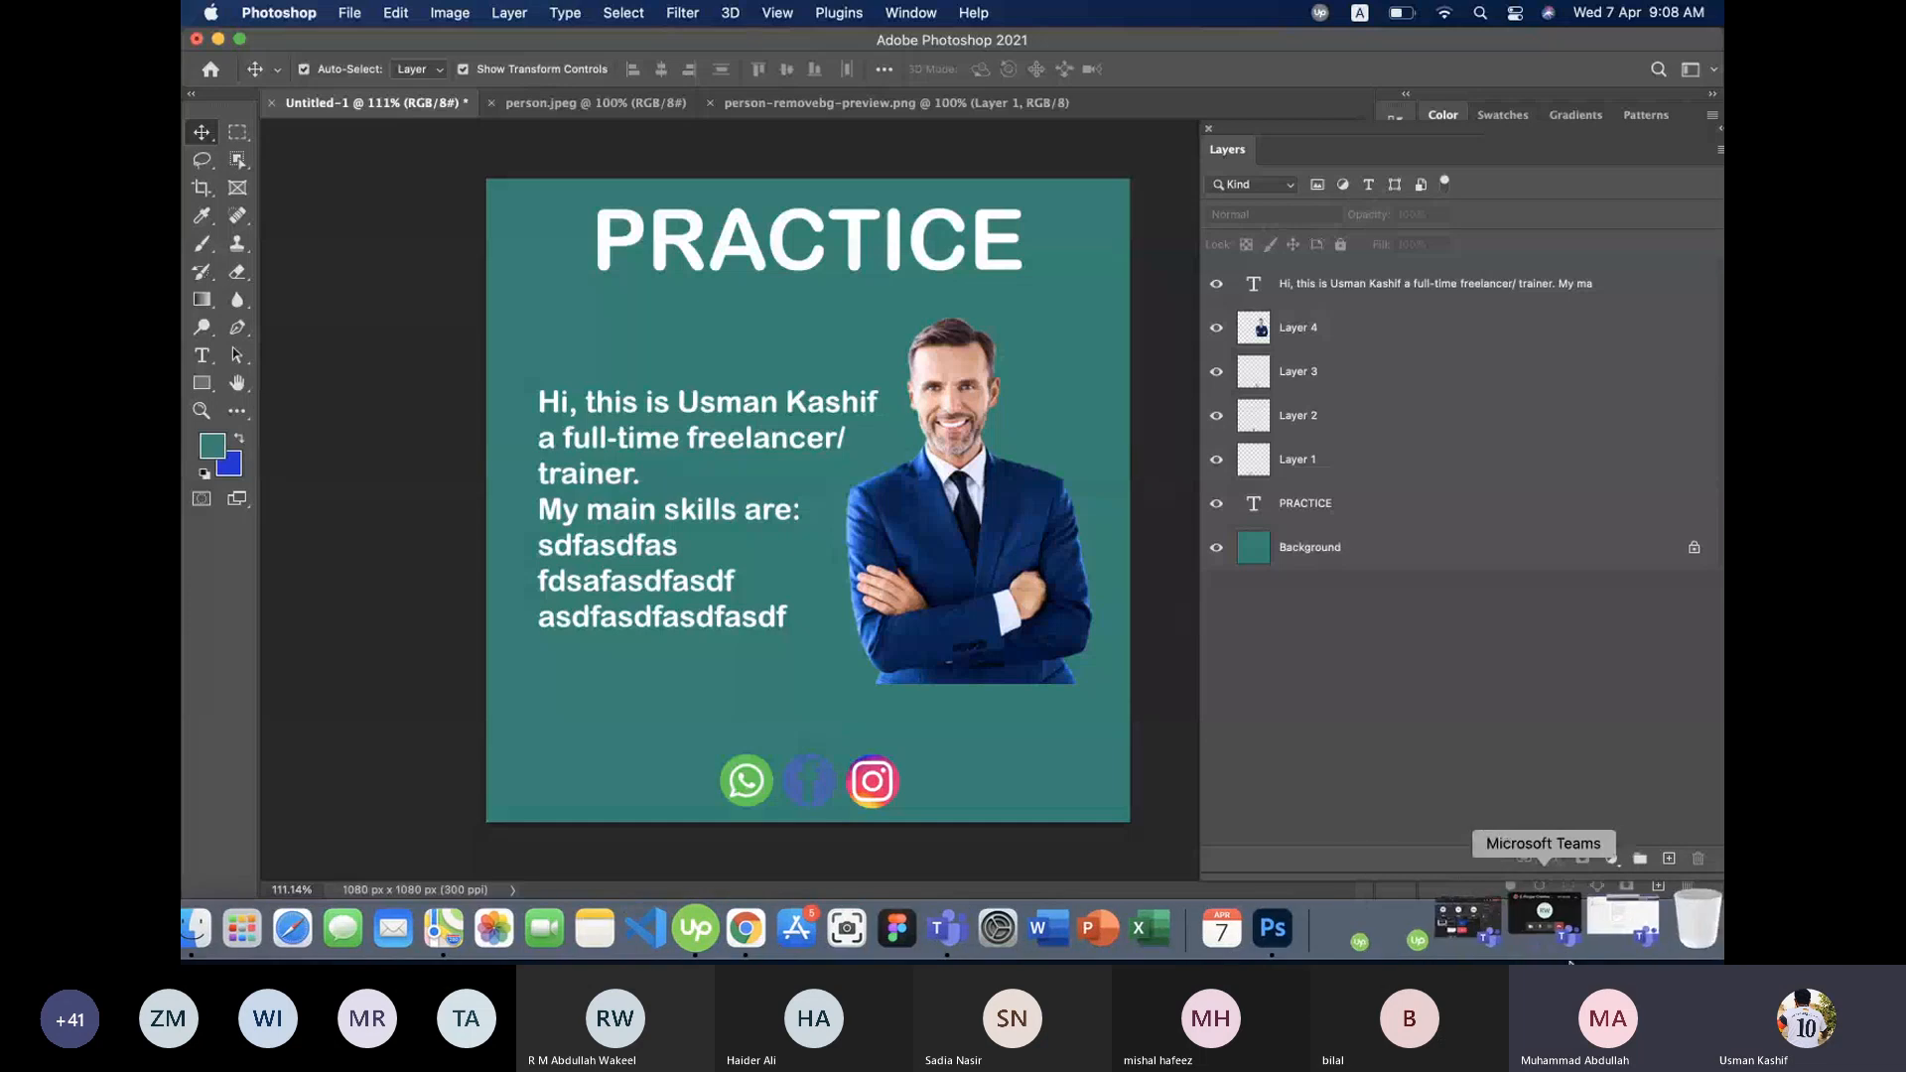
# - Switch to the Microsoft Teams meeting window and stop the meeting recording
pyautogui.click(1555, 923)
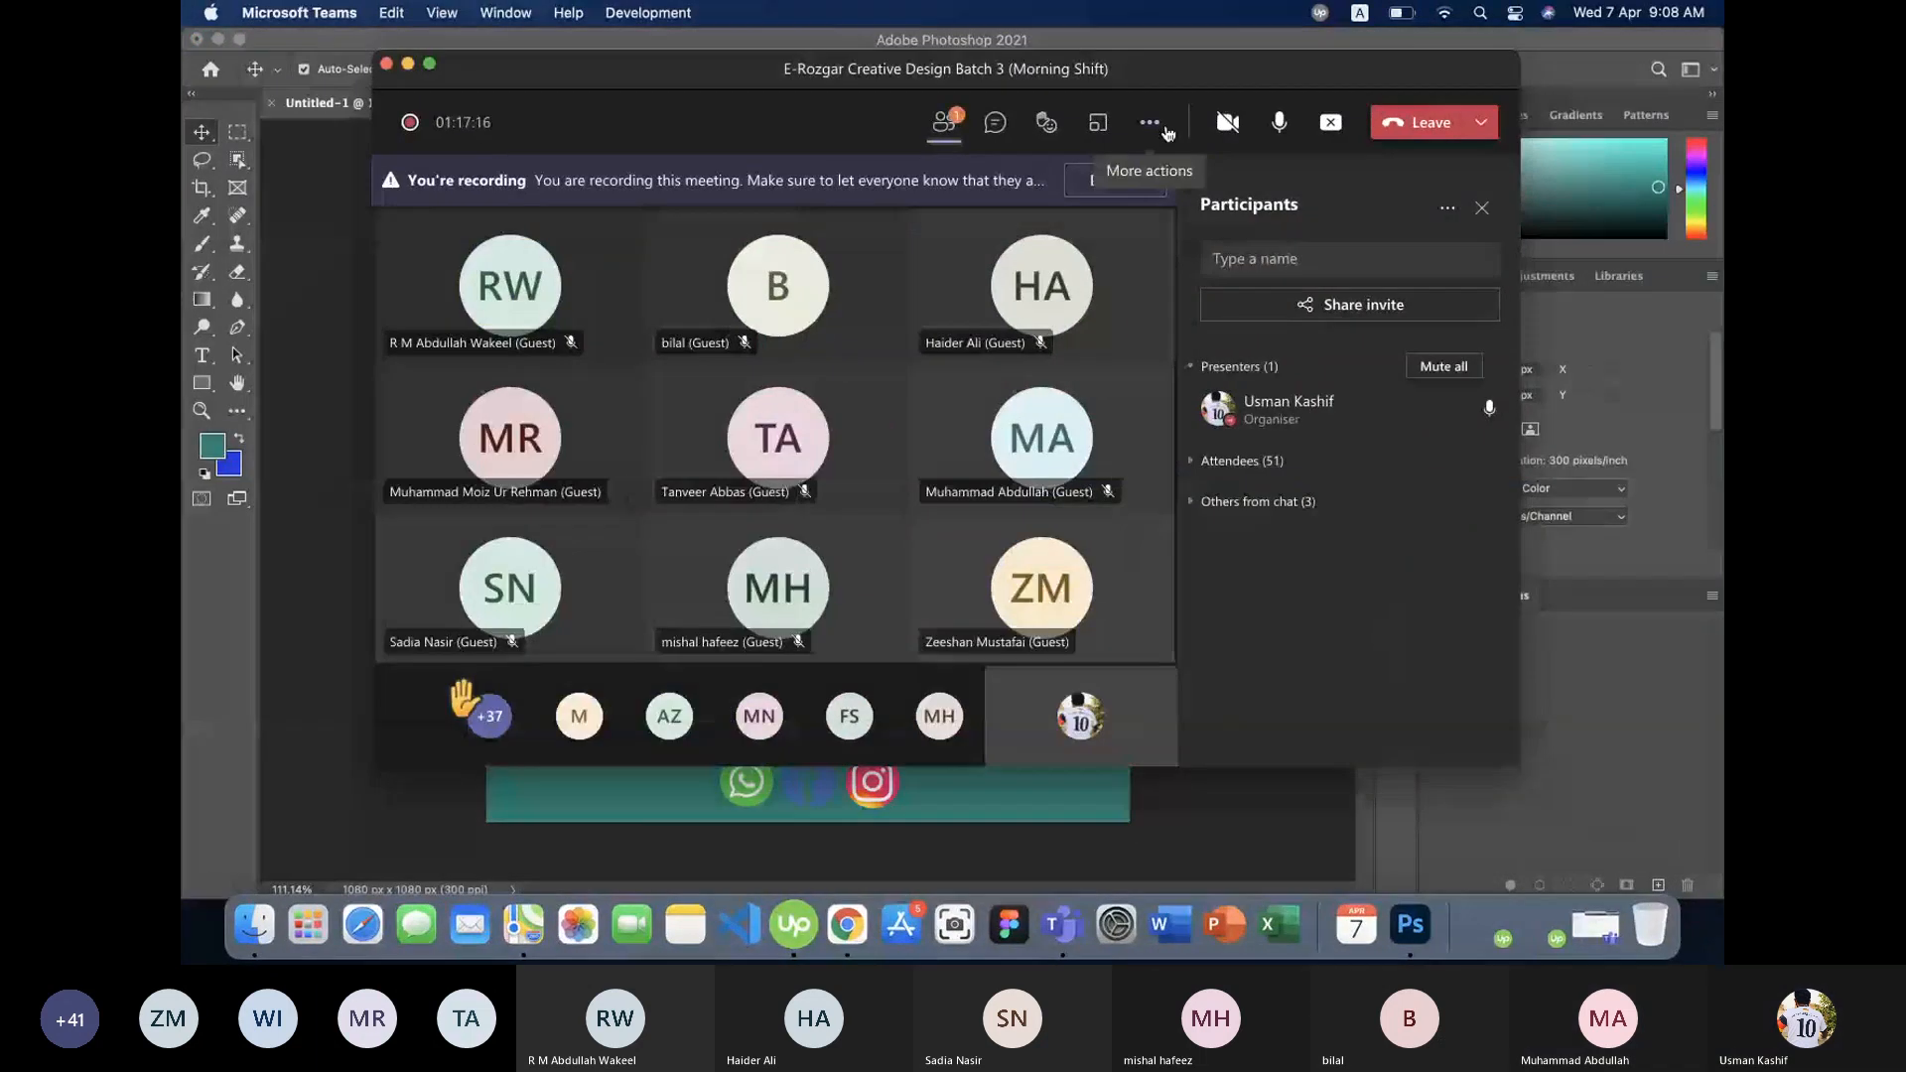
pyautogui.click(1150, 123)
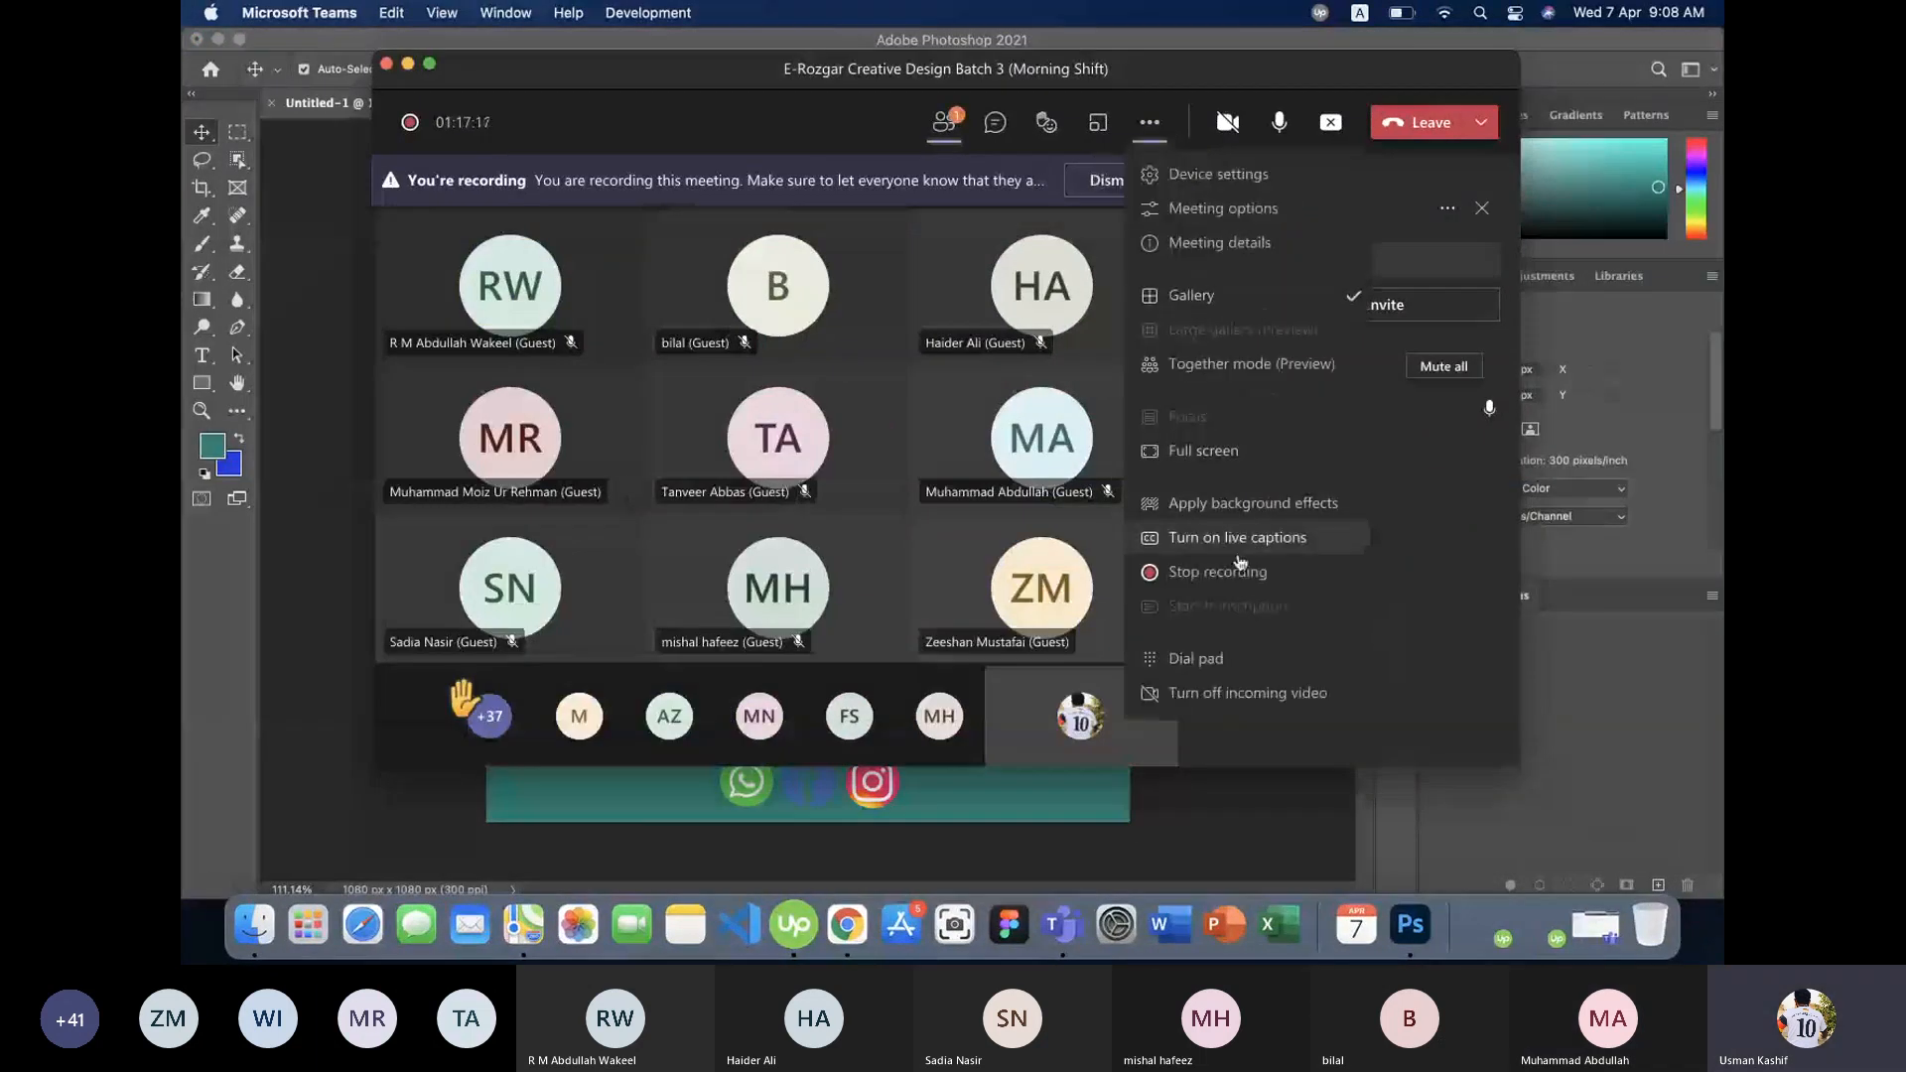
pyautogui.click(1246, 571)
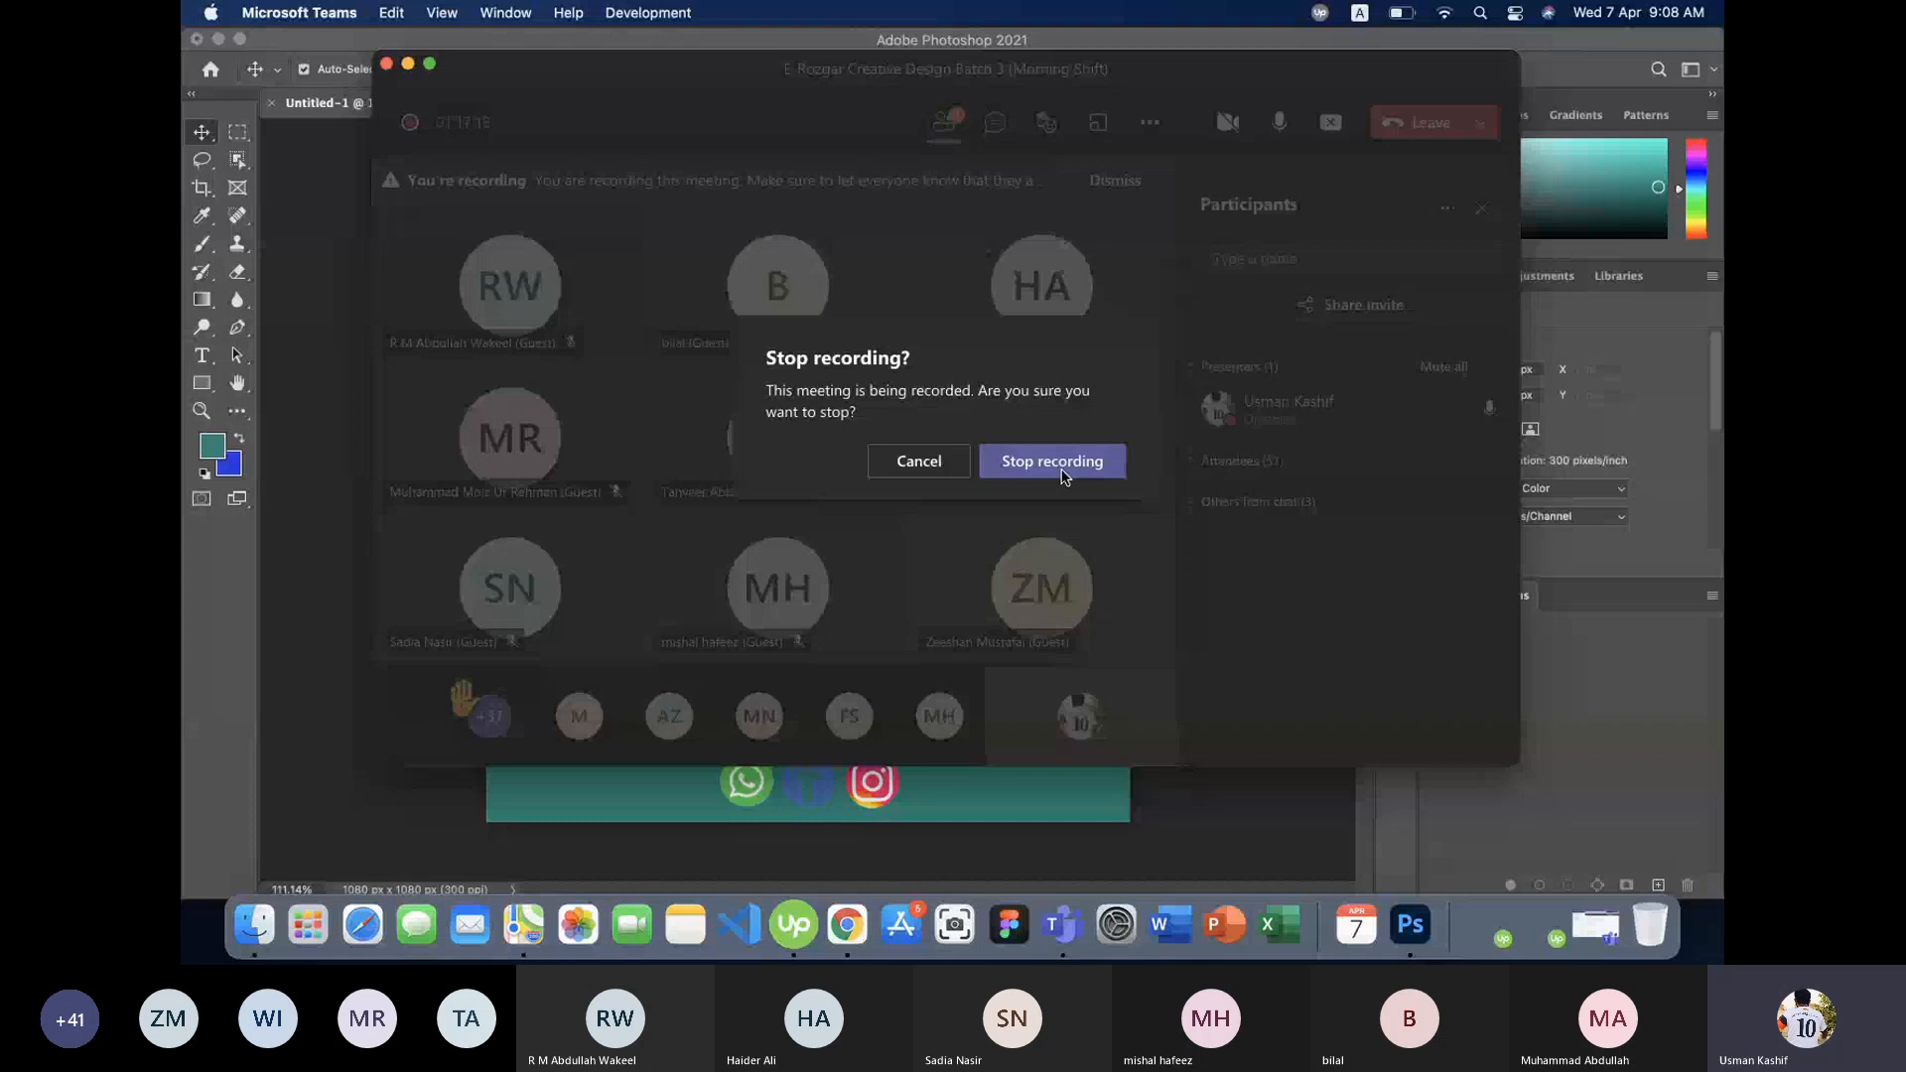